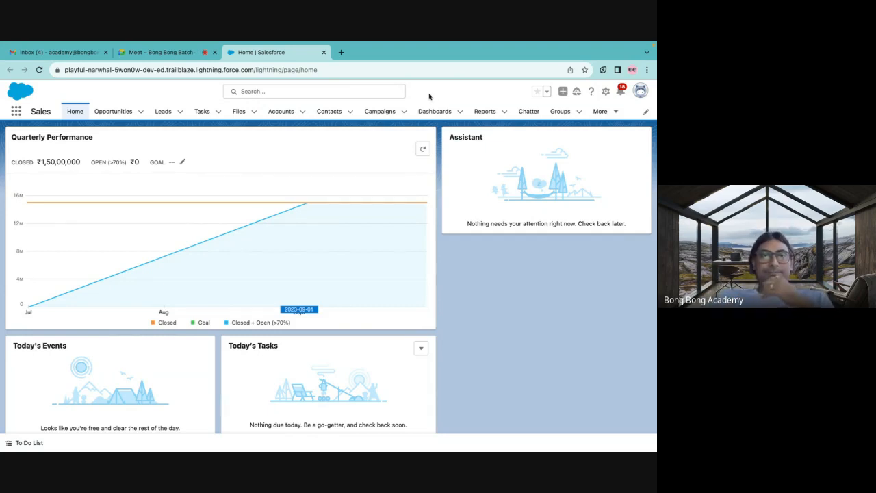
# Switch to the Google Meet call, admit the waiting participant, and return to the Salesforce home page.
pyautogui.click(171, 52)
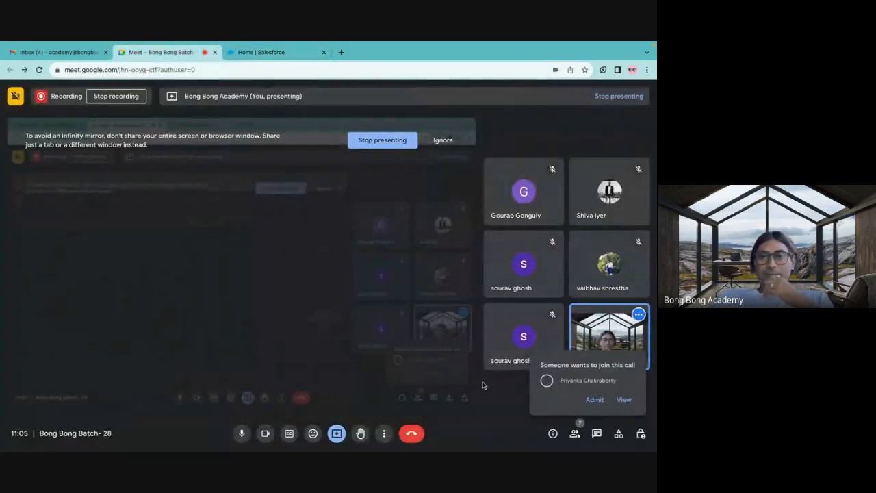
pyautogui.click(588, 397)
pyautogui.click(277, 65)
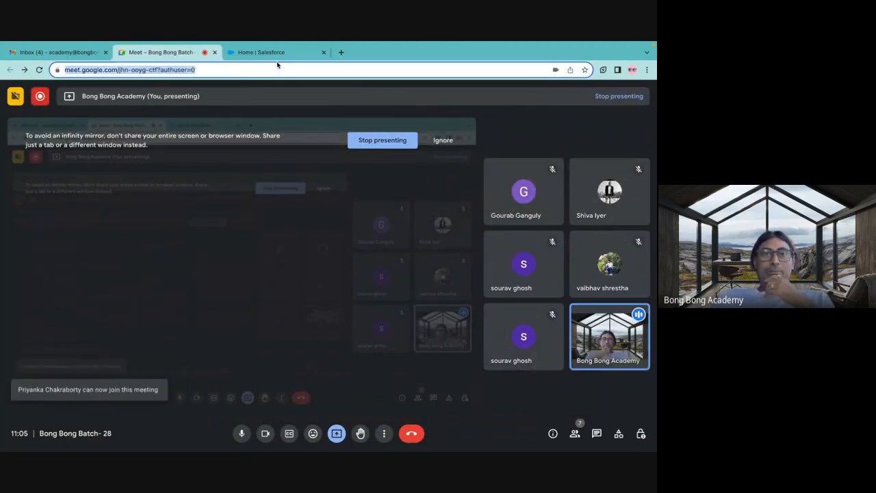
pyautogui.click(277, 54)
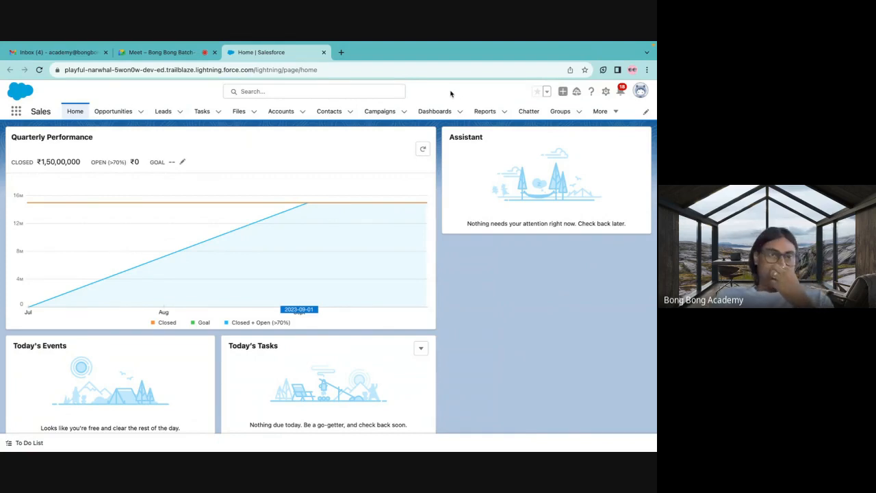
# Show the Accounts object in the All Accounts list view and pin that view as the default.
pyautogui.click(280, 111)
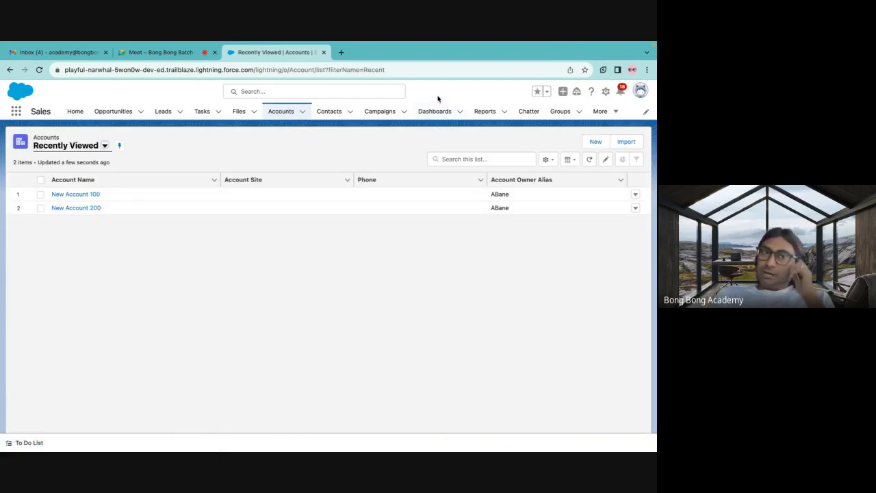
pyautogui.click(104, 145)
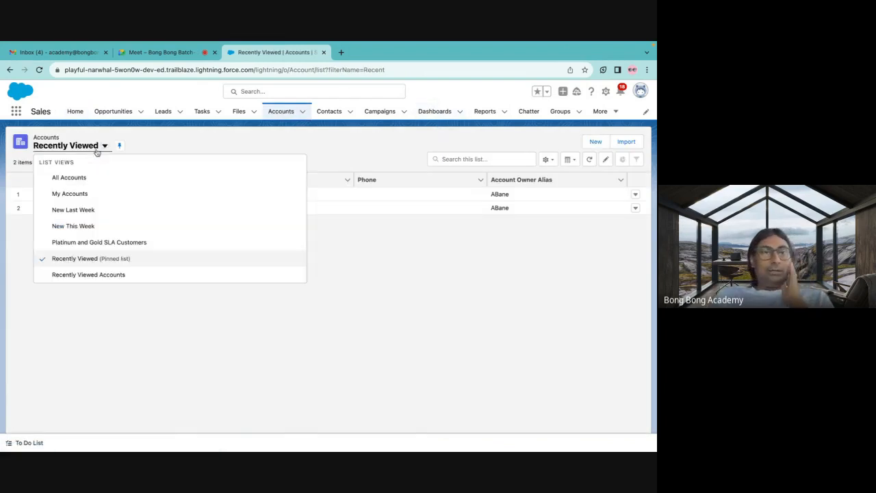
pyautogui.click(69, 178)
pyautogui.click(102, 146)
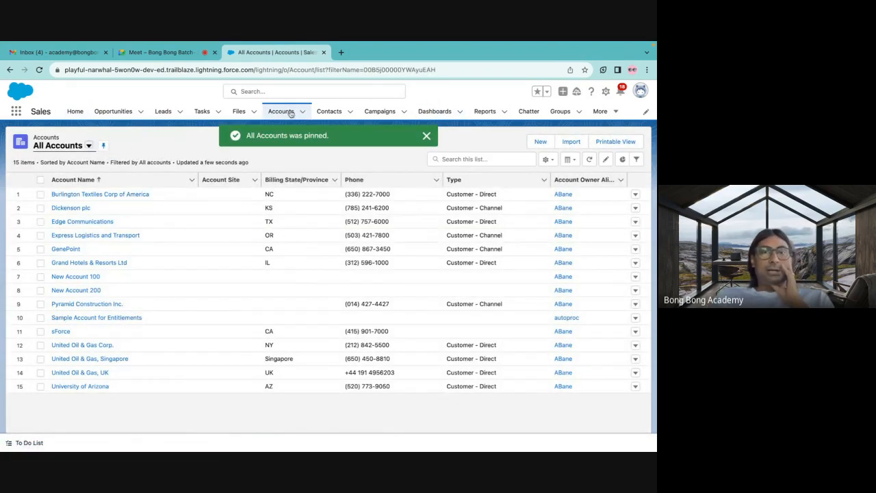
# Pin the All Contacts list view for the Contacts object and return to the Accounts list.
pyautogui.click(328, 111)
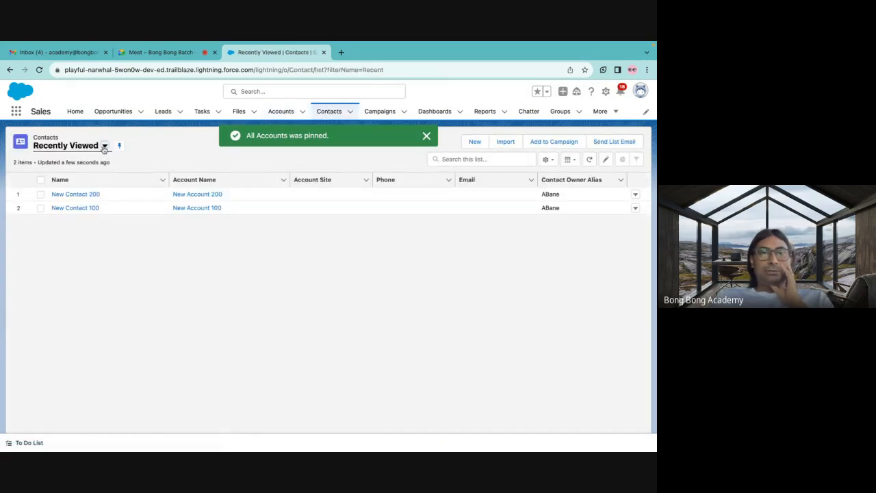
pyautogui.click(104, 146)
pyautogui.click(84, 174)
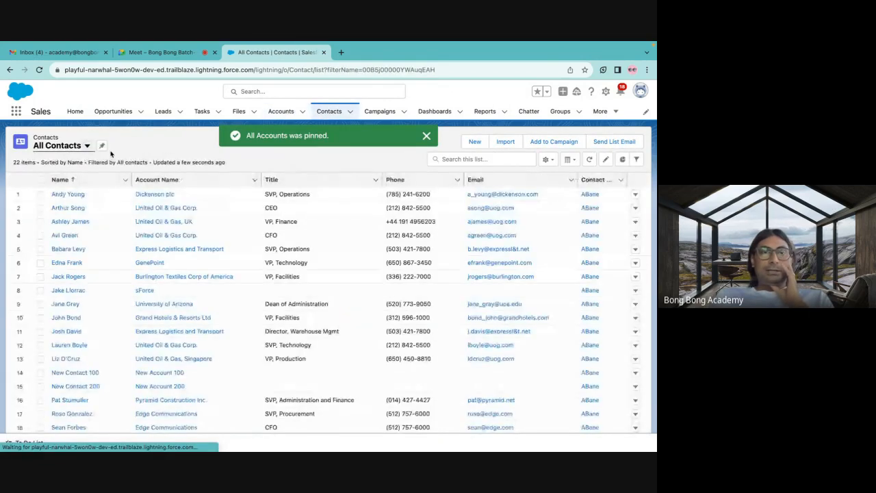
pyautogui.click(102, 145)
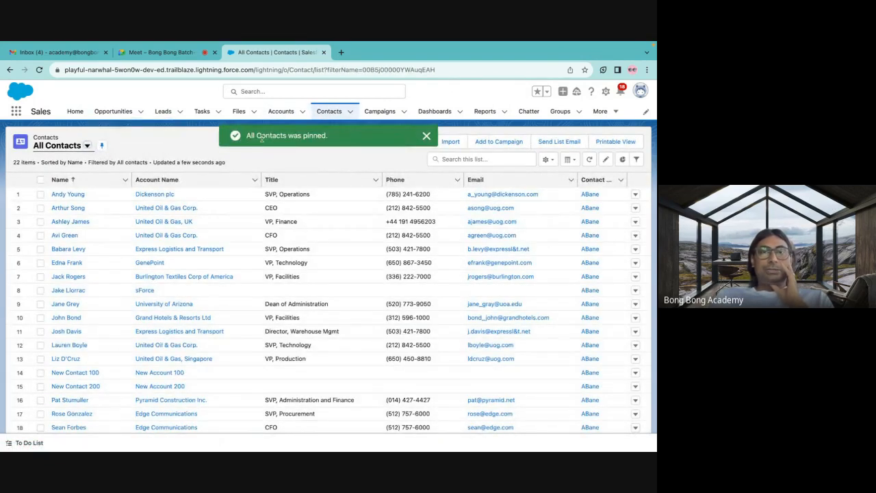
pyautogui.click(426, 137)
pyautogui.click(279, 111)
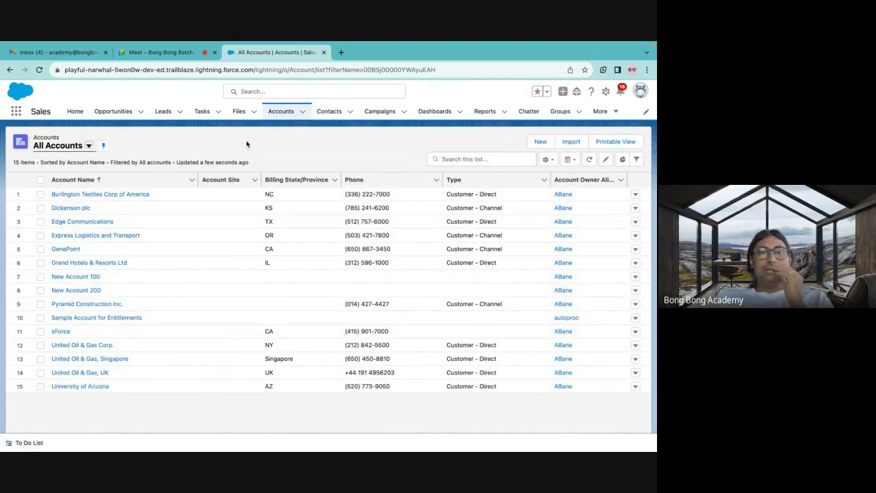
pyautogui.click(546, 158)
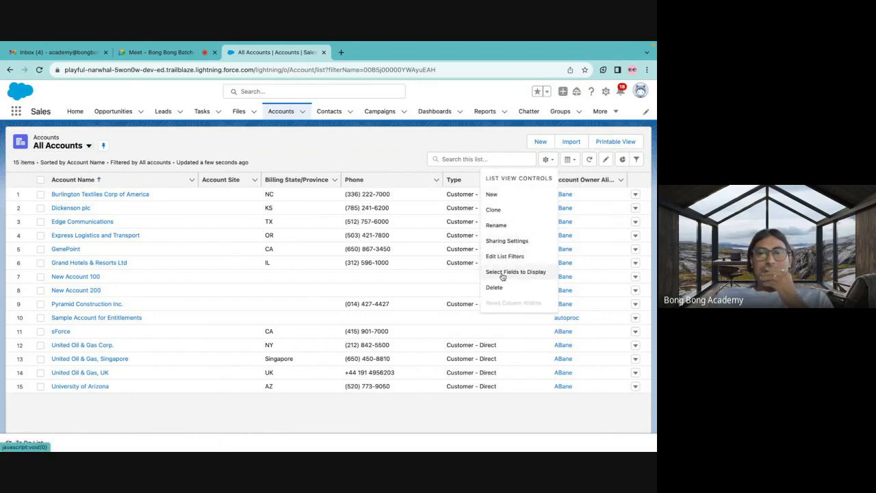
pyautogui.click(83, 150)
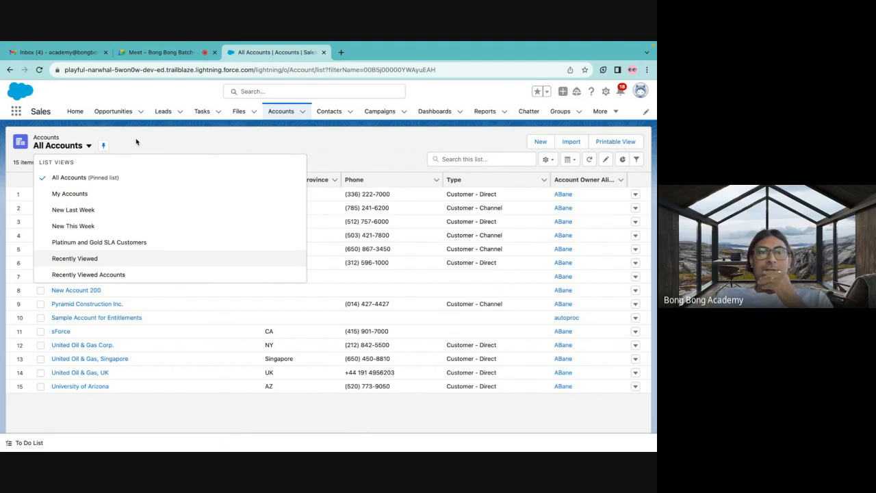
pyautogui.click(82, 152)
pyautogui.click(83, 151)
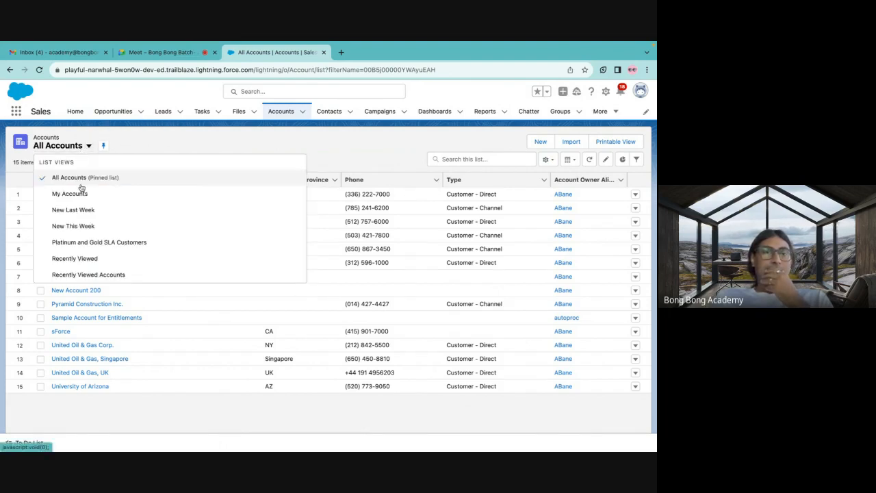
pyautogui.click(142, 142)
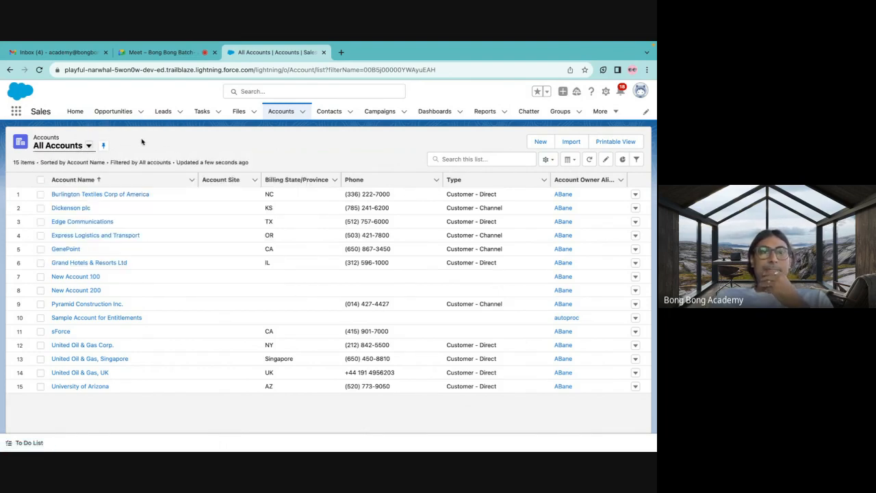
# Create a new account list view named Active Accounts that all users can see.
pyautogui.click(547, 161)
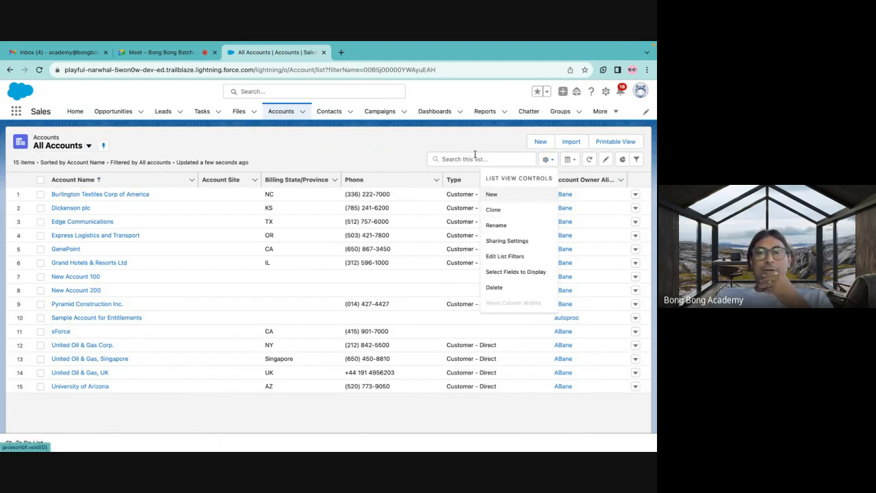
pyautogui.click(493, 197)
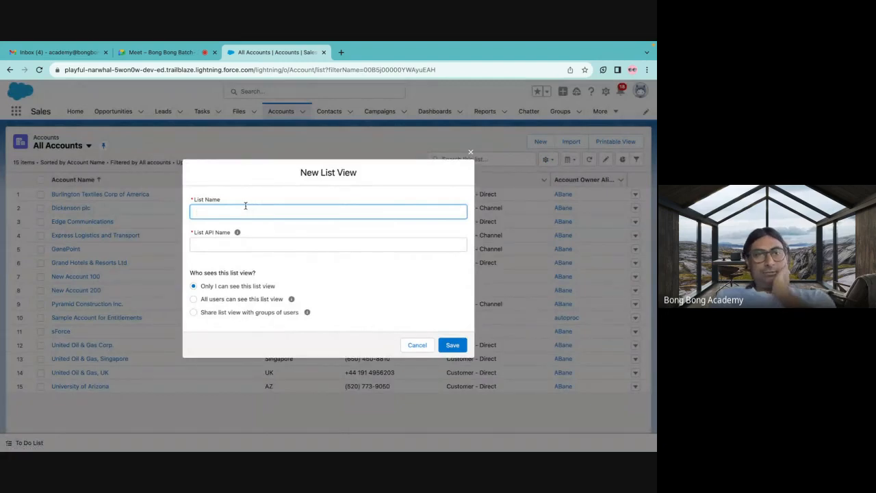
pyautogui.write('Active ')
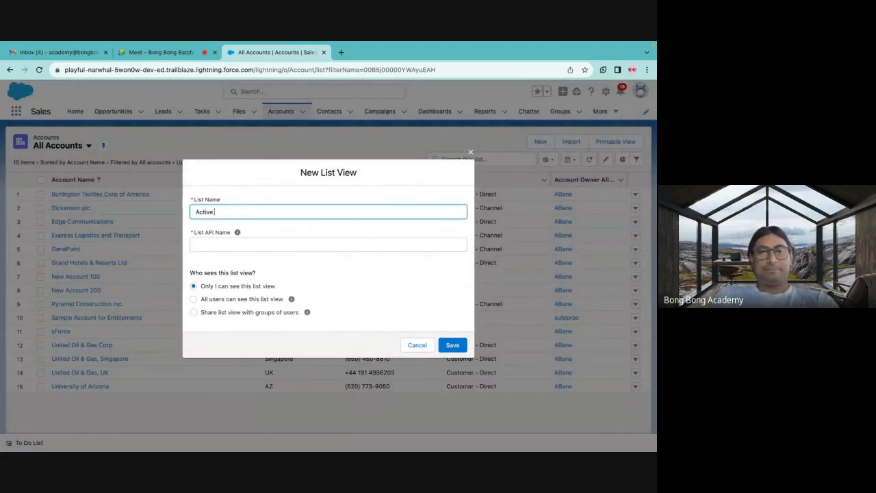
pyautogui.write('Actcounts')
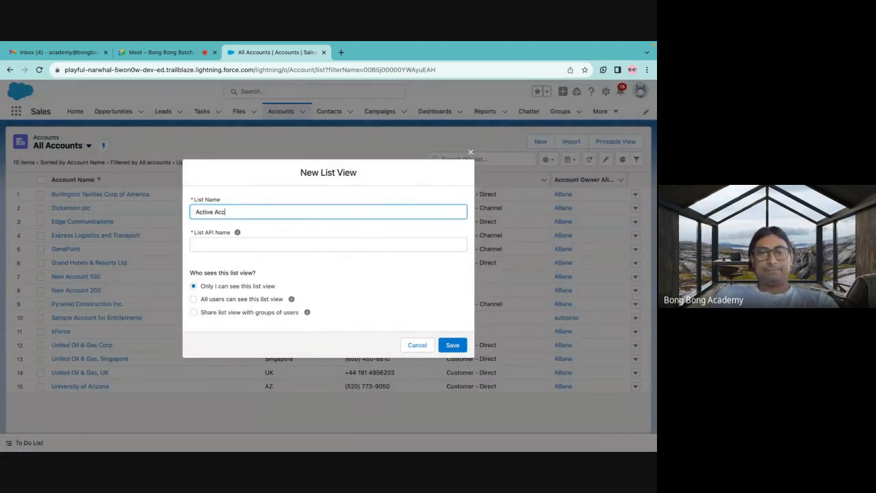
pyautogui.click(237, 243)
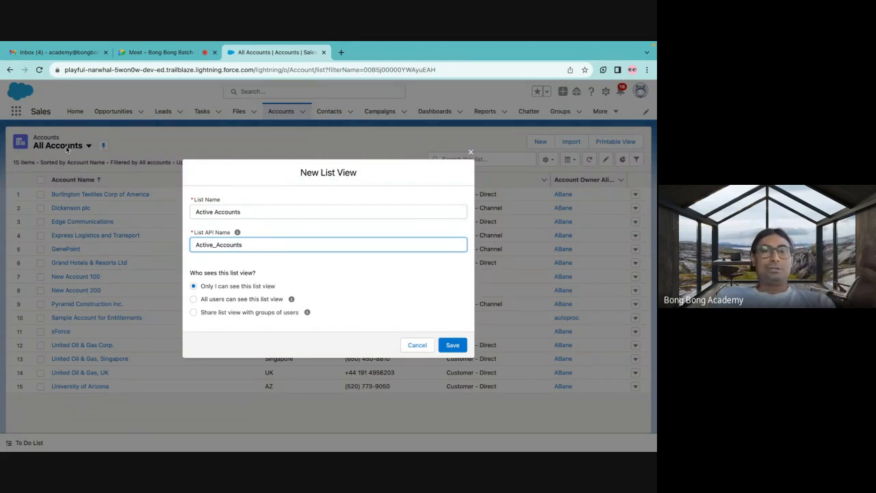
pyautogui.click(216, 301)
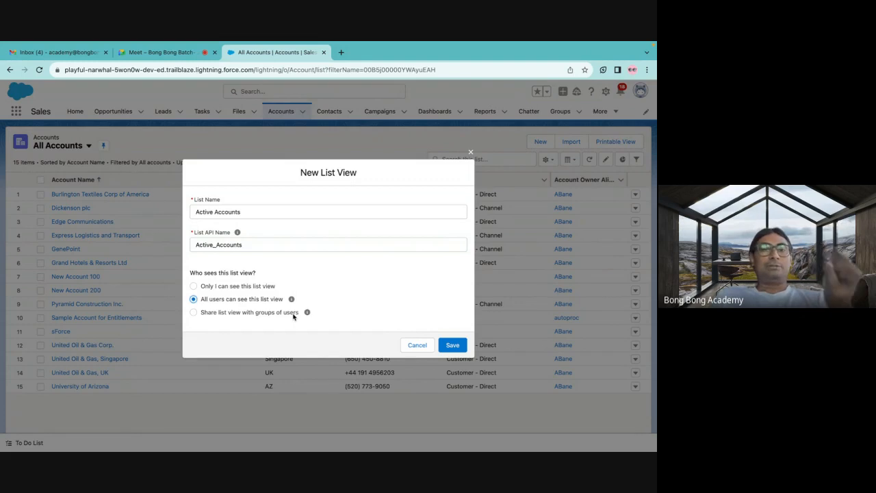
pyautogui.click(452, 345)
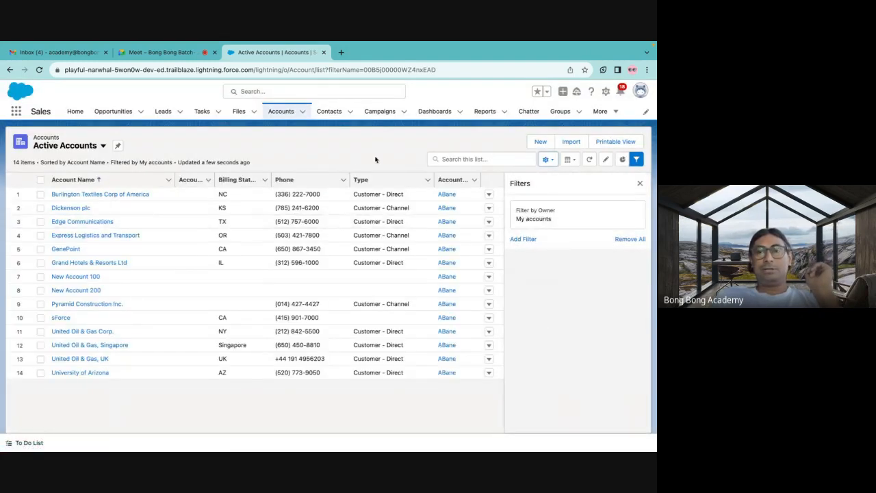
# Open the list view's owner filter and check the owner of Burlington Textiles Corp of America on its record in a separate tab.
pyautogui.click(527, 219)
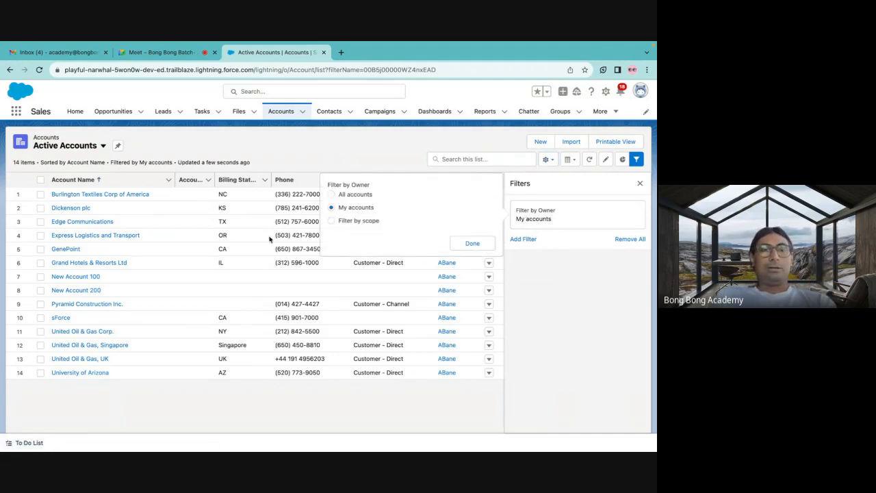
pyautogui.rightClick(141, 196)
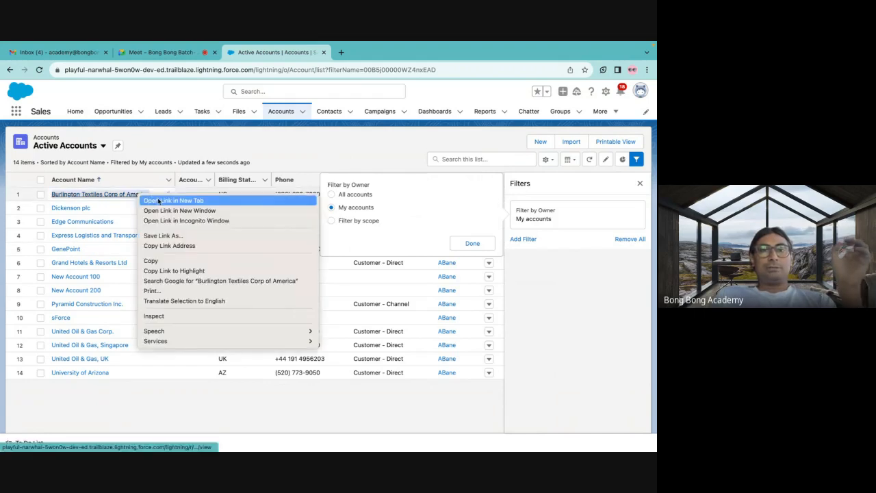
pyautogui.click(157, 201)
pyautogui.click(354, 77)
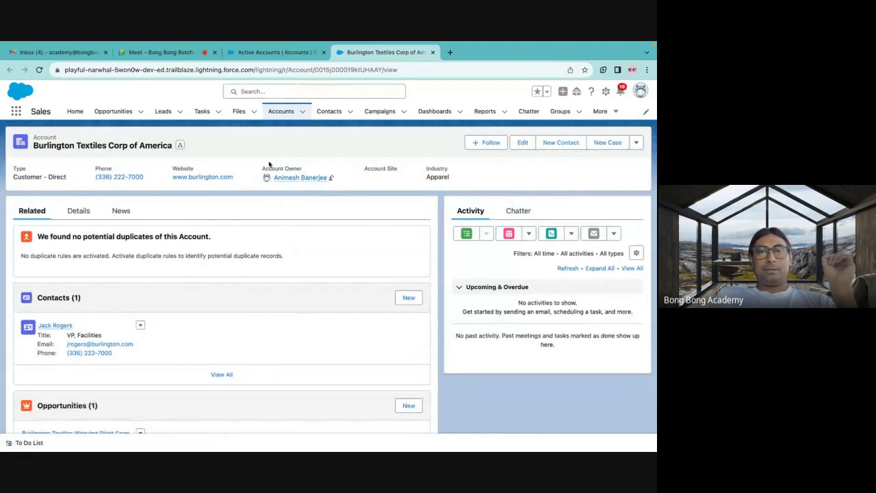
pyautogui.click(264, 52)
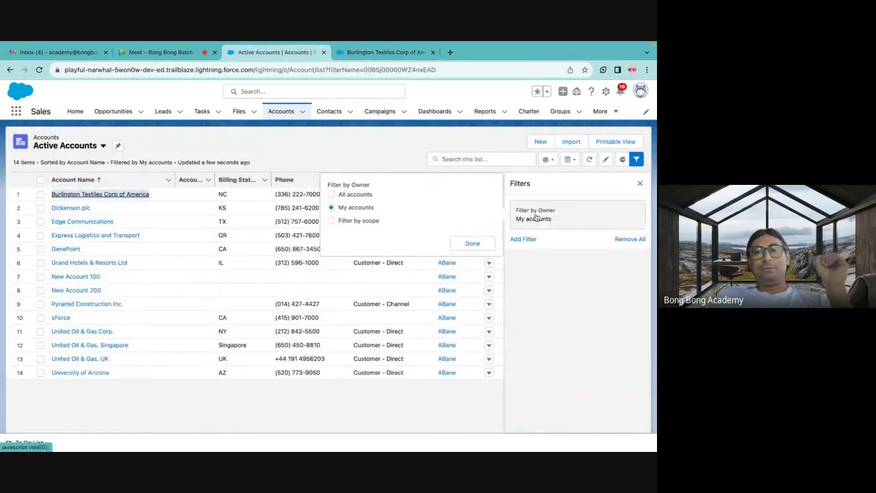
# Set the Active Accounts owner filter to All accounts and save the list view.
pyautogui.click(347, 195)
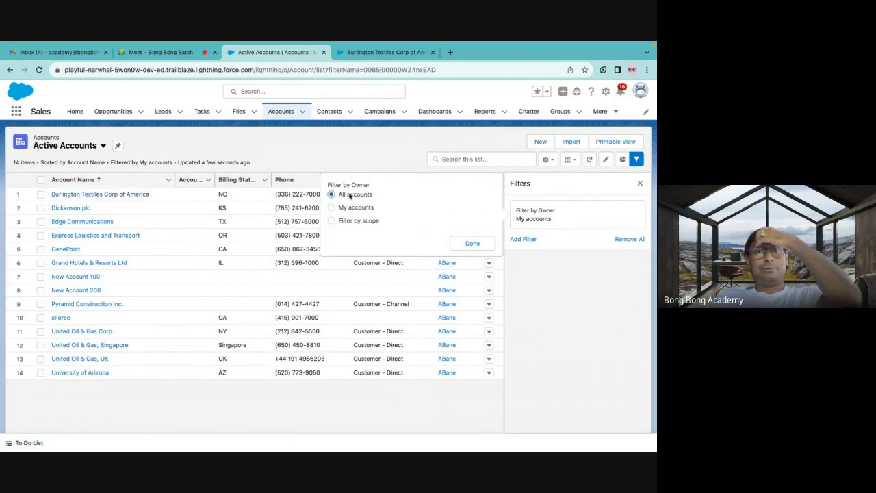
pyautogui.click(469, 243)
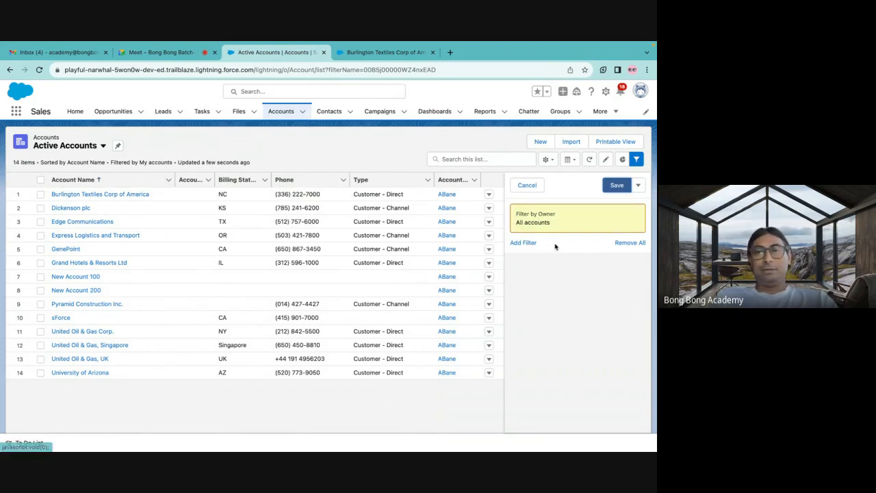
pyautogui.click(615, 185)
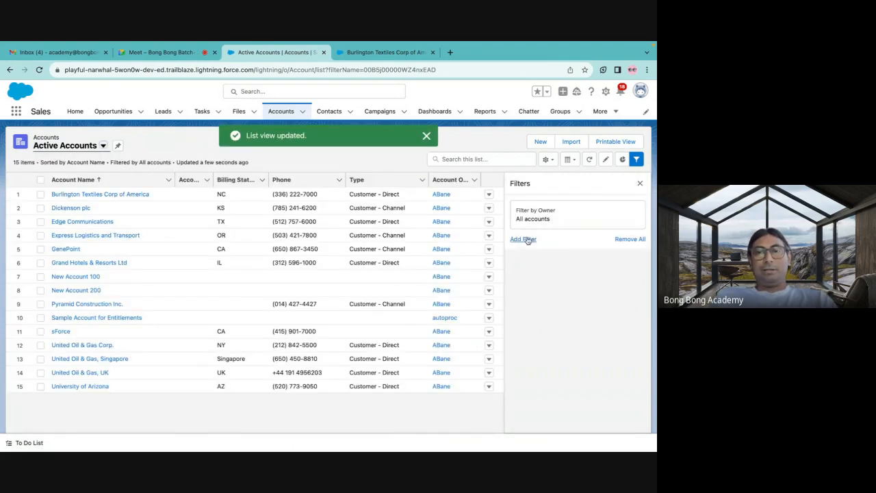
# Add a filter to the Active Accounts list view where Active equals Yes, and save it.
pyautogui.click(523, 239)
pyautogui.click(361, 219)
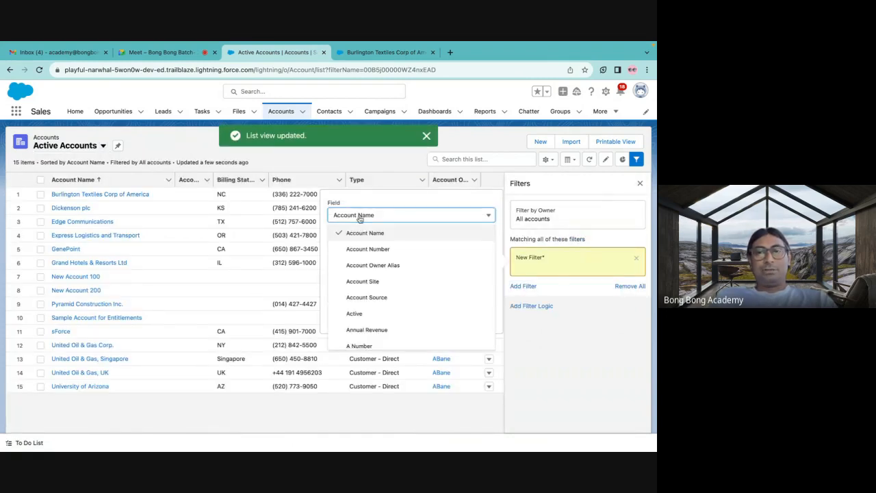
pyautogui.click(353, 312)
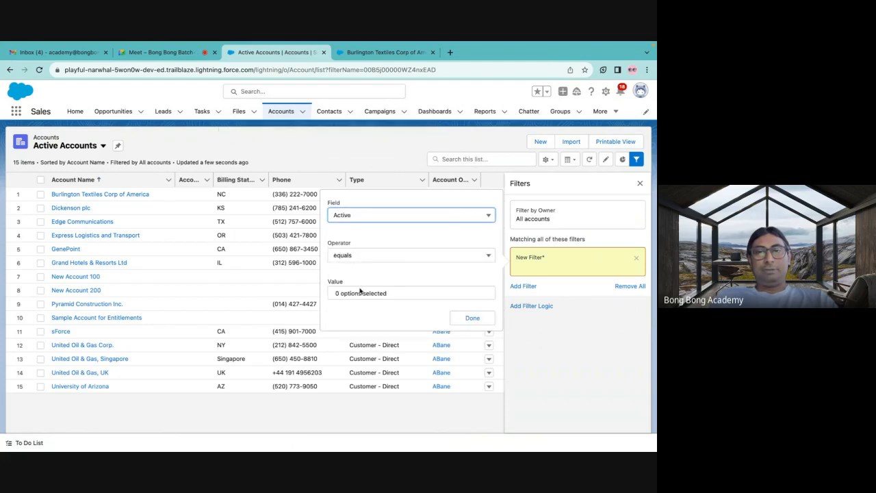
pyautogui.click(361, 294)
pyautogui.click(348, 318)
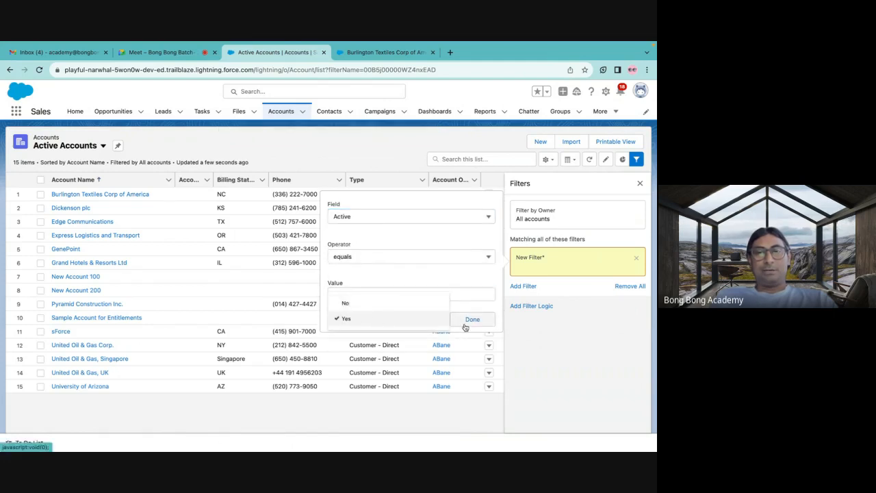
pyautogui.click(466, 322)
pyautogui.click(616, 184)
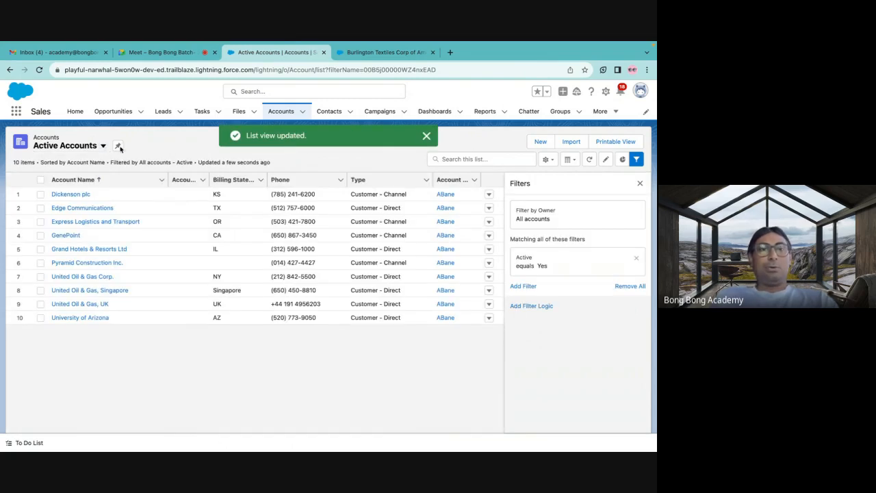
# Compare the All Accounts list view with Active Accounts, ending on Active Accounts with the filter settings closed.
pyautogui.click(104, 145)
pyautogui.click(68, 194)
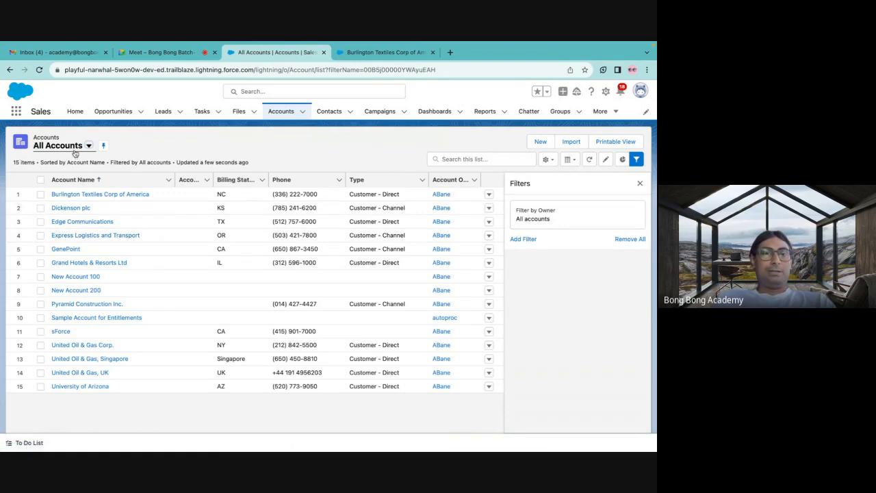
pyautogui.click(72, 150)
pyautogui.click(70, 179)
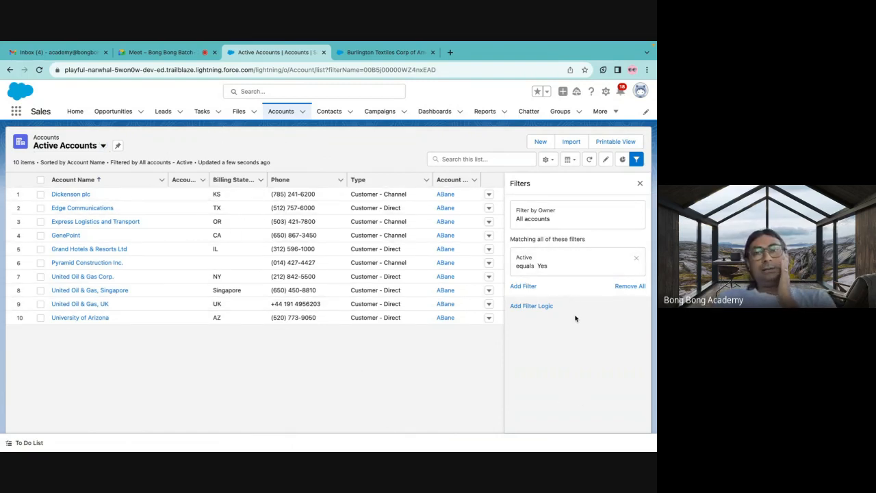
pyautogui.click(641, 185)
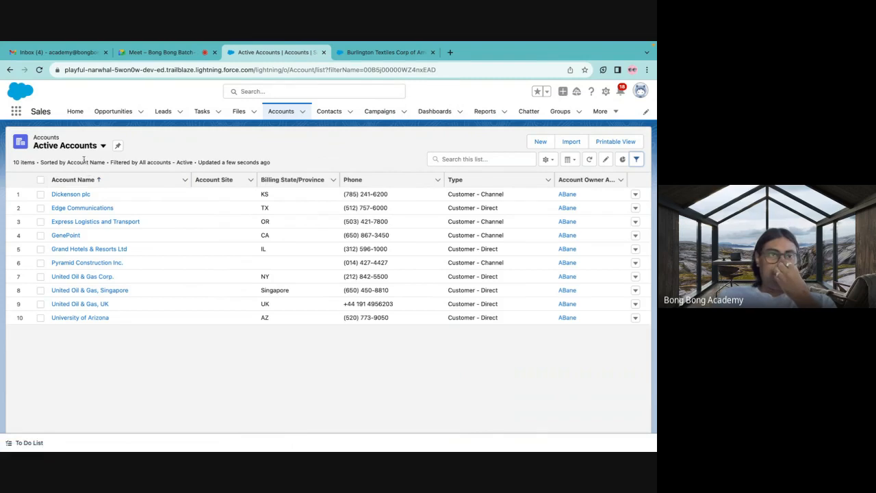
# Review the All Accounts list view once more and return to Active Accounts.
pyautogui.click(102, 148)
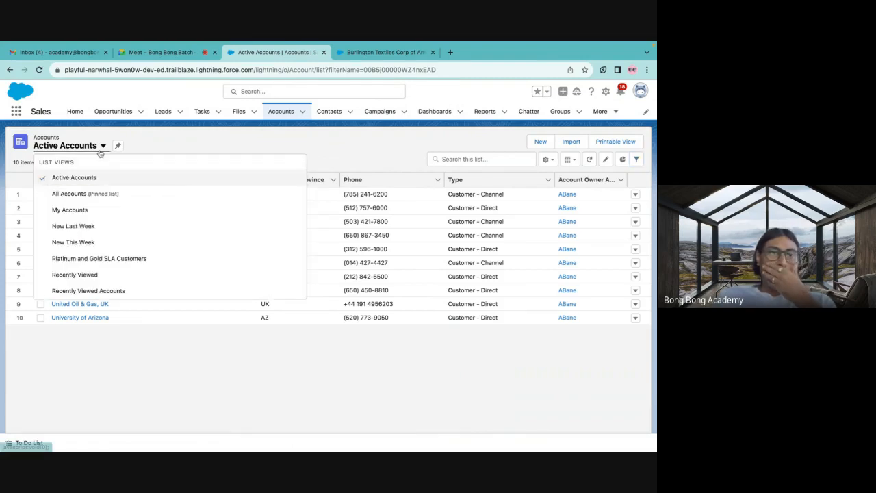
pyautogui.click(79, 193)
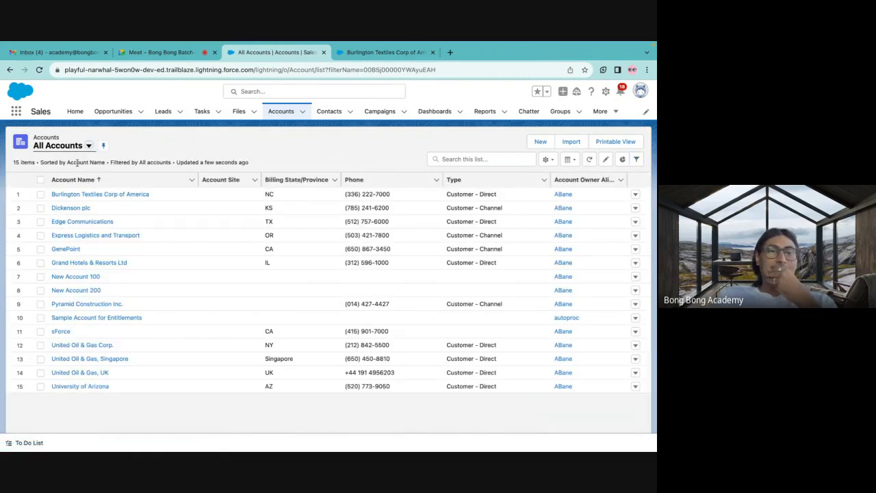
pyautogui.click(68, 147)
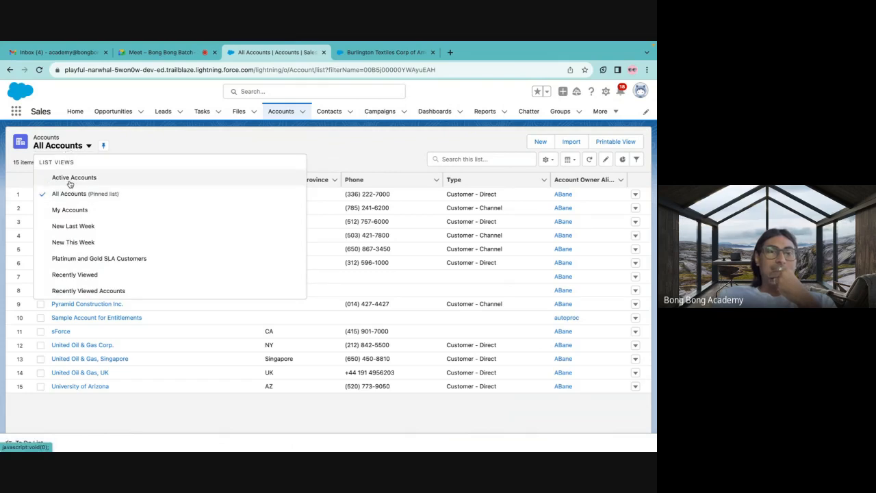
pyautogui.click(70, 179)
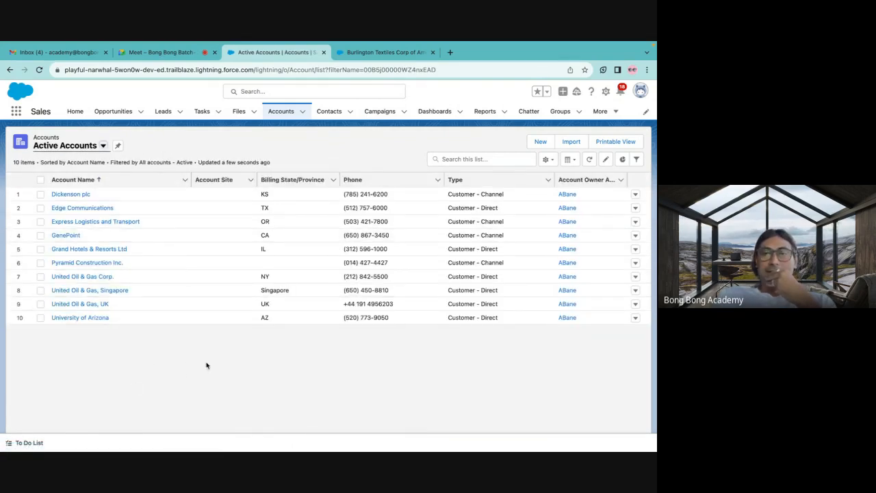
# Add a second filter to Active Accounts where Account Name starts with Uni, and save the list view.
pyautogui.click(636, 159)
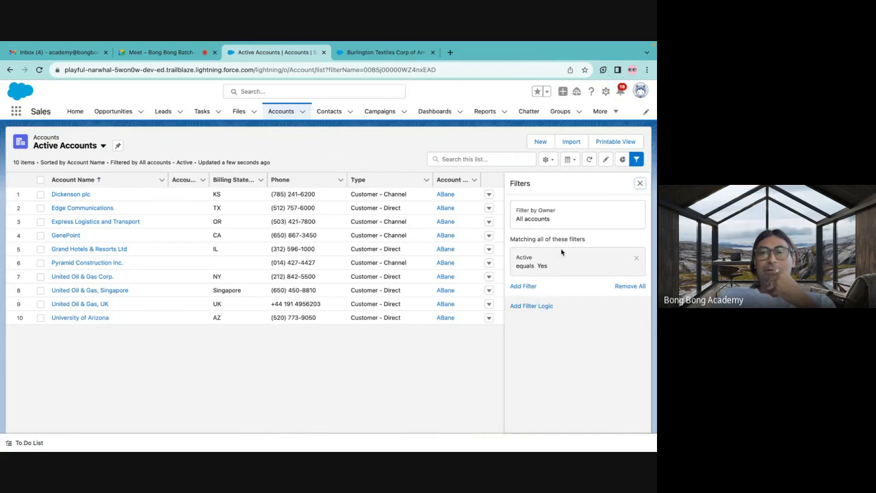
pyautogui.click(522, 288)
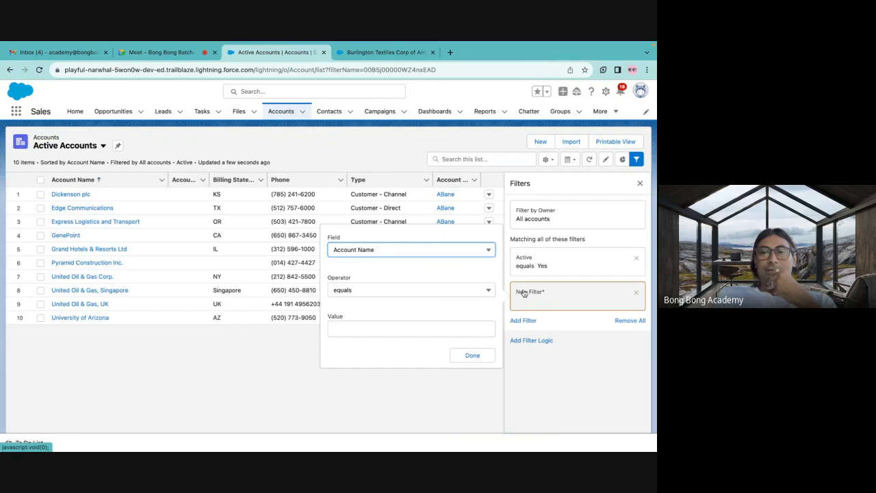
pyautogui.click(414, 292)
pyautogui.scroll(-1, 409, 350)
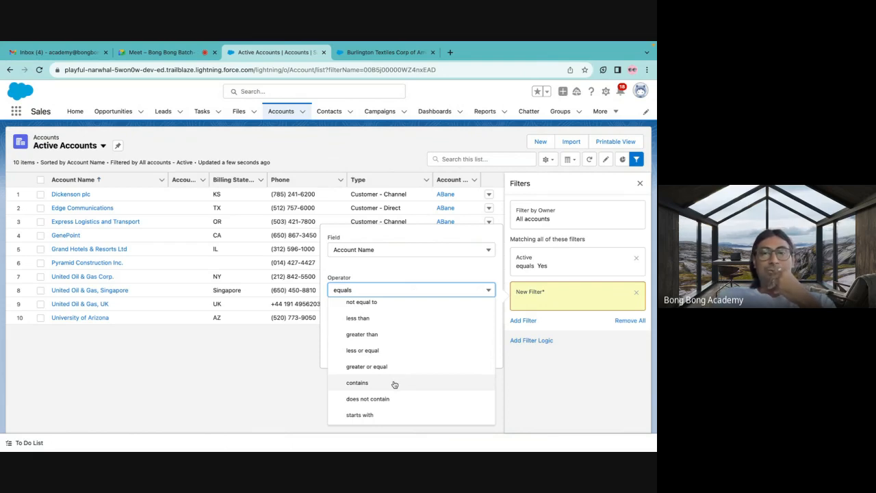
pyautogui.click(362, 415)
pyautogui.click(392, 329)
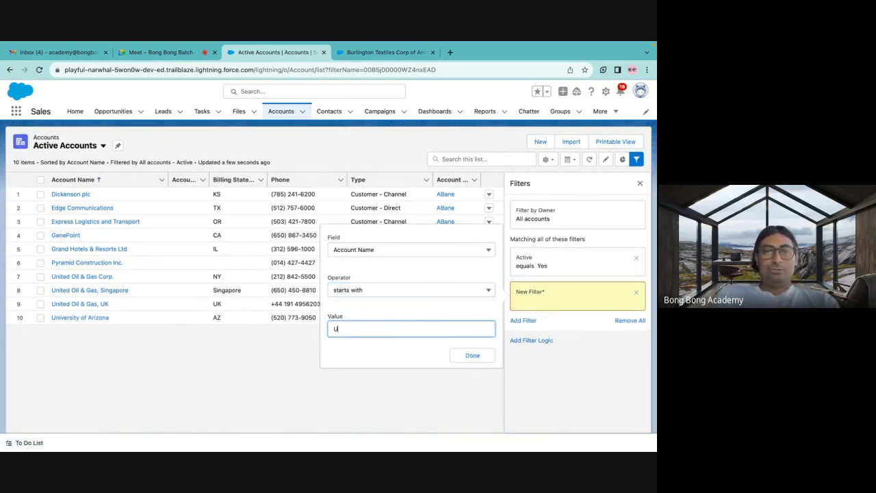
pyautogui.write('Uni')
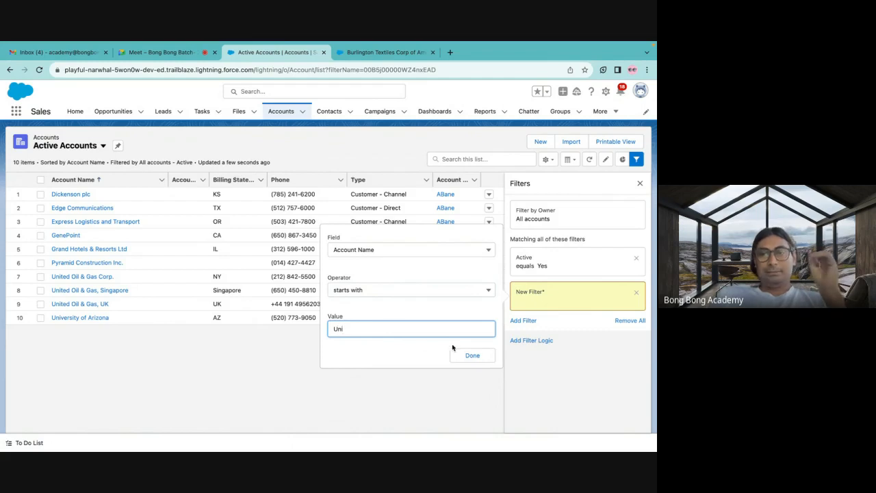
pyautogui.click(470, 355)
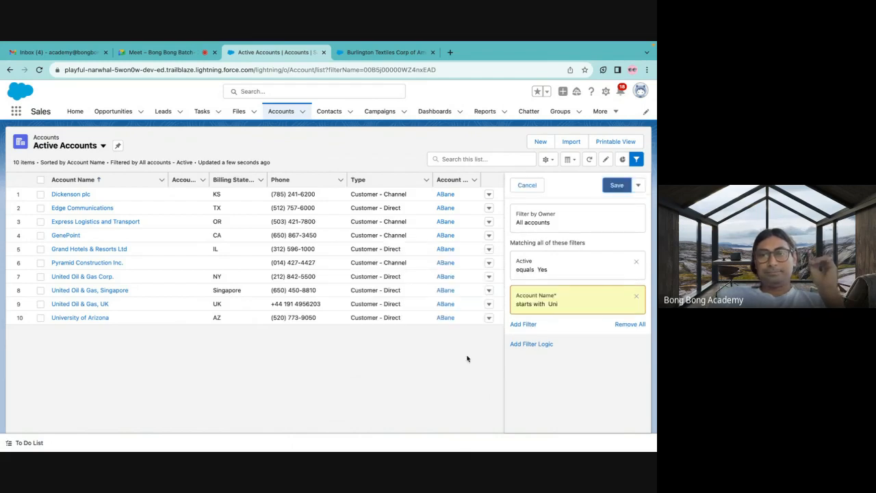
pyautogui.click(616, 185)
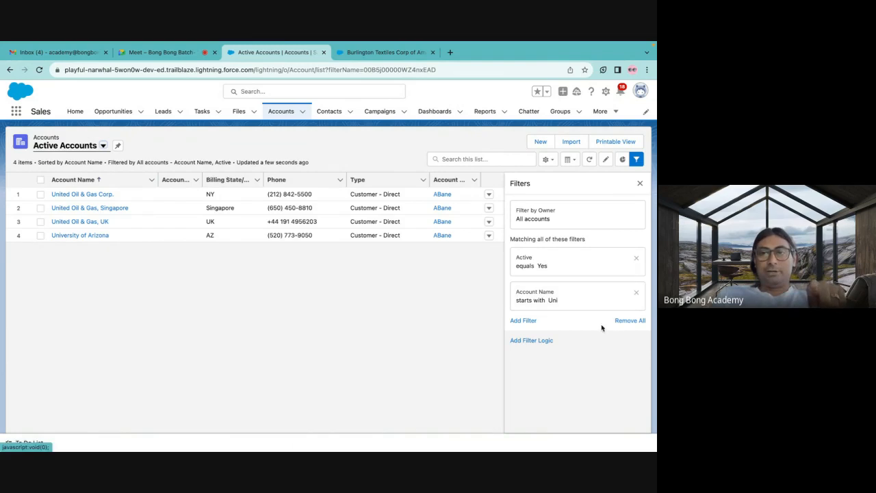
# Add filter logic to the Active Accounts list view, set it to 1 OR 2, and save.
pyautogui.click(542, 341)
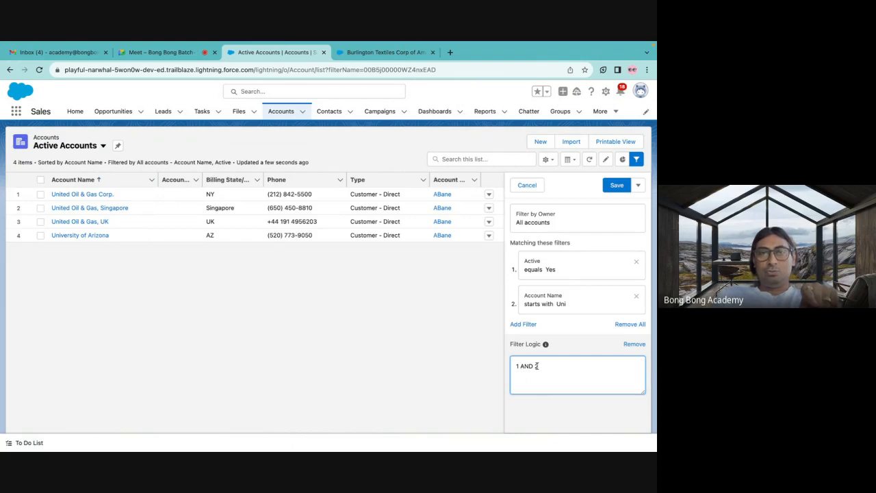
pyautogui.doubleClick(524, 367)
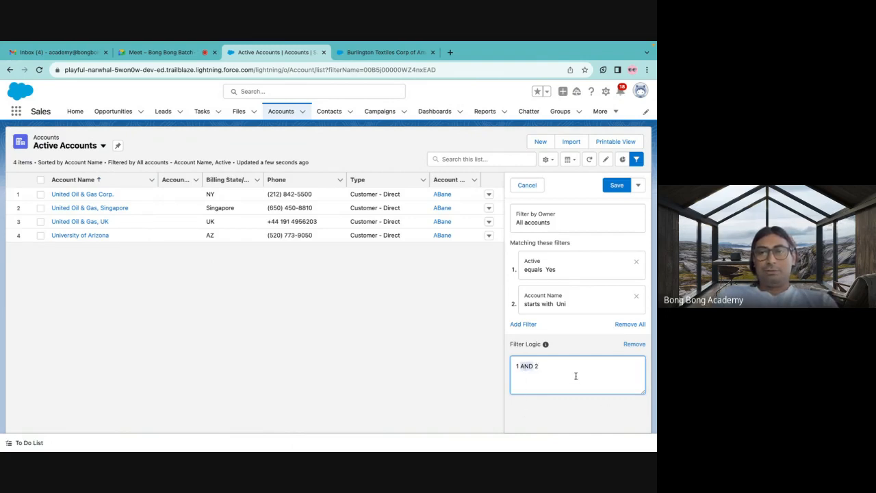
pyautogui.write('OR')
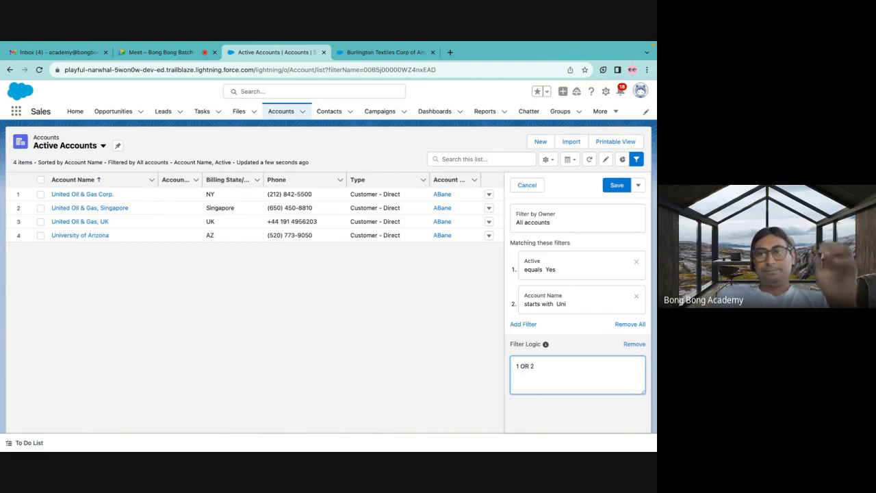
pyautogui.click(614, 186)
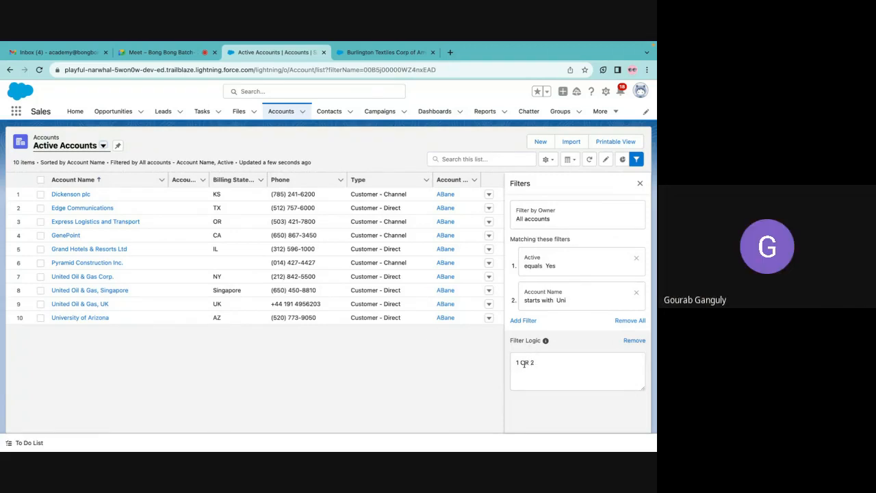
pyautogui.doubleClick(525, 363)
pyautogui.write('AND')
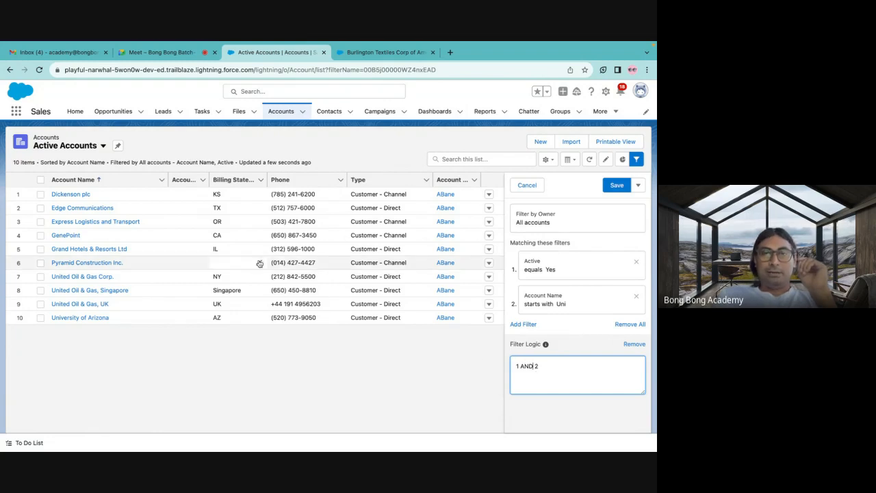
pyautogui.doubleClick(523, 367)
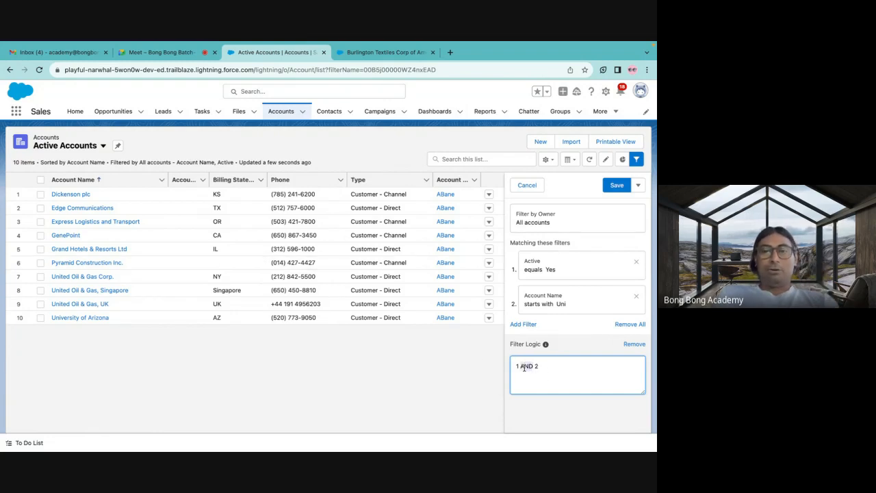
pyautogui.write('OR')
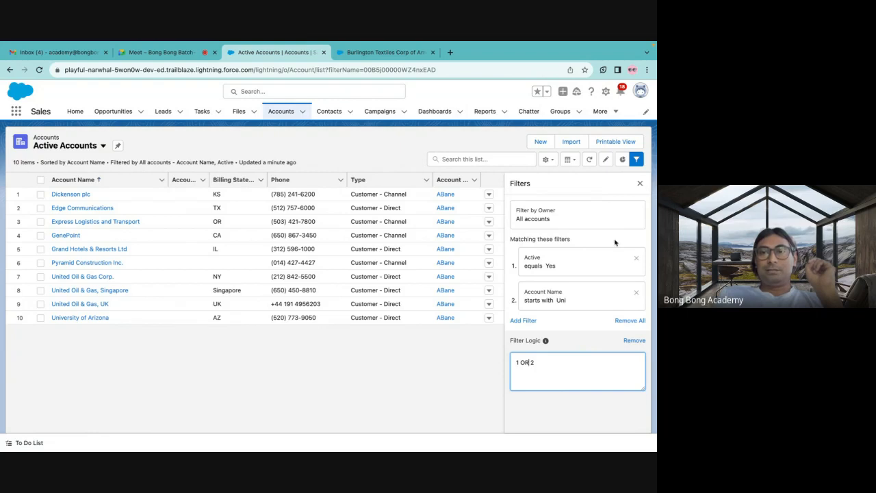
# Set the Active Accounts filter logic to 1 AND 2, save the list view, and close the filter settings.
pyautogui.press('BackSpace')
pyautogui.write('A')
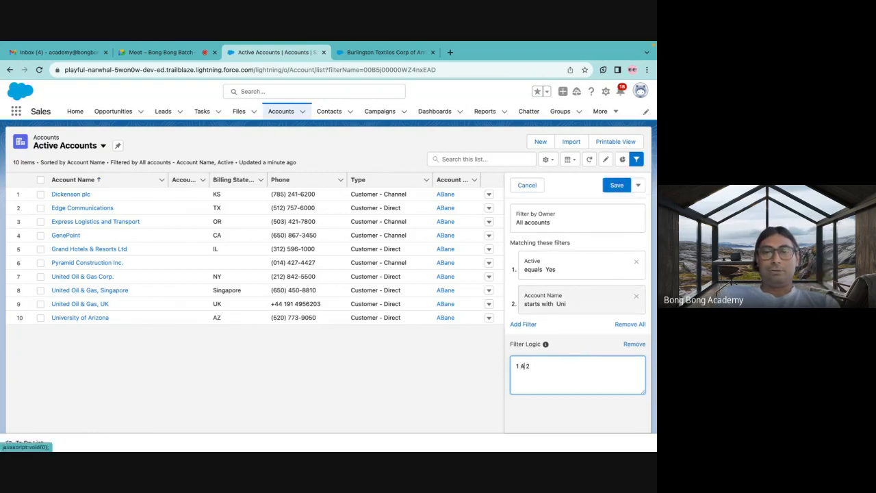
pyautogui.write('ND')
pyautogui.click(617, 184)
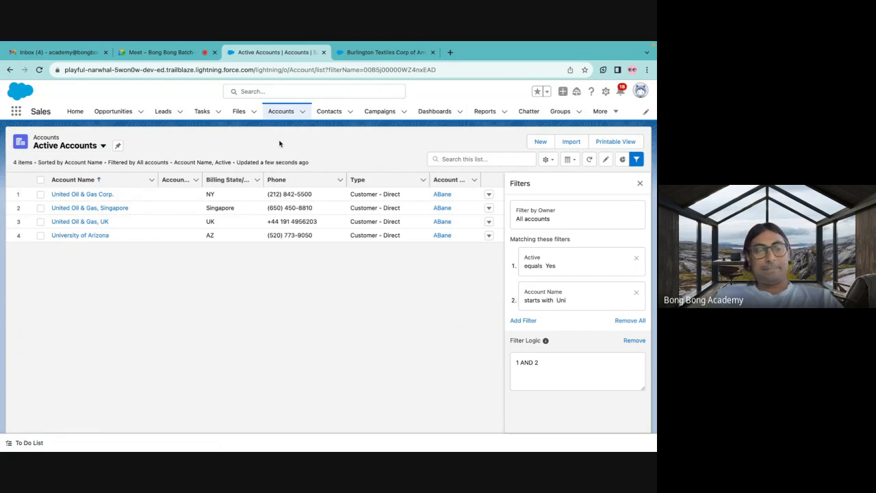
pyautogui.click(640, 183)
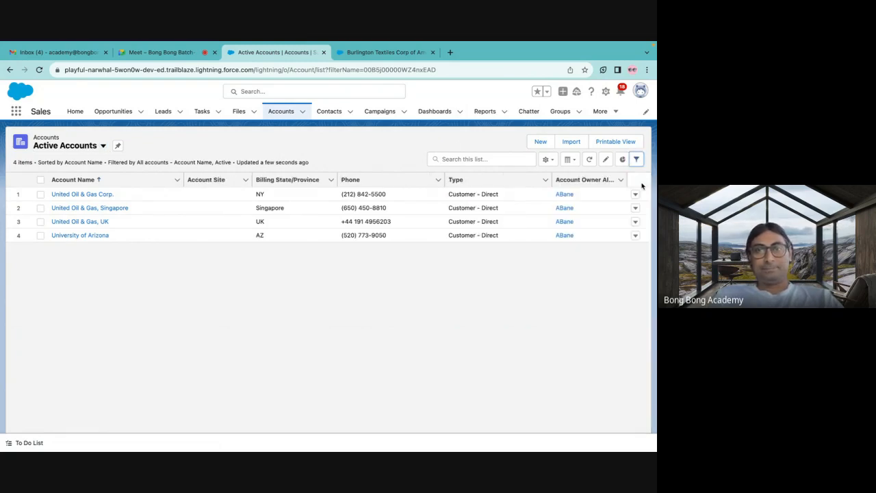
pyautogui.click(94, 151)
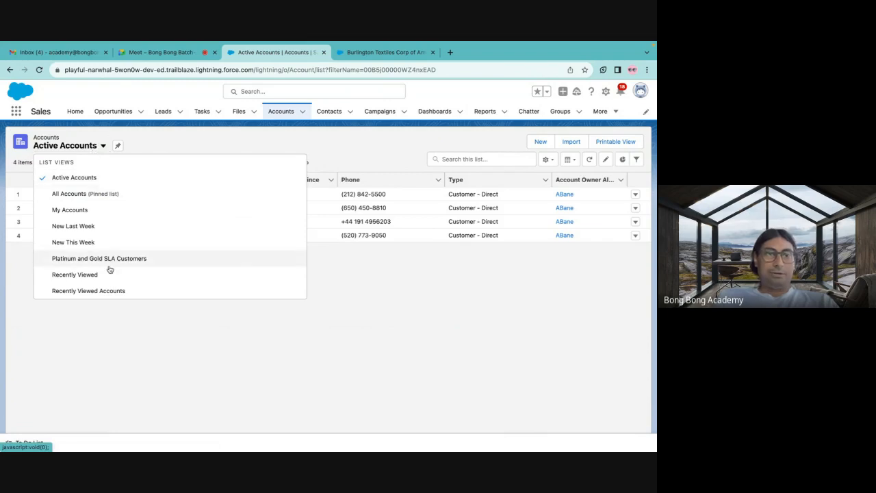
pyautogui.click(191, 140)
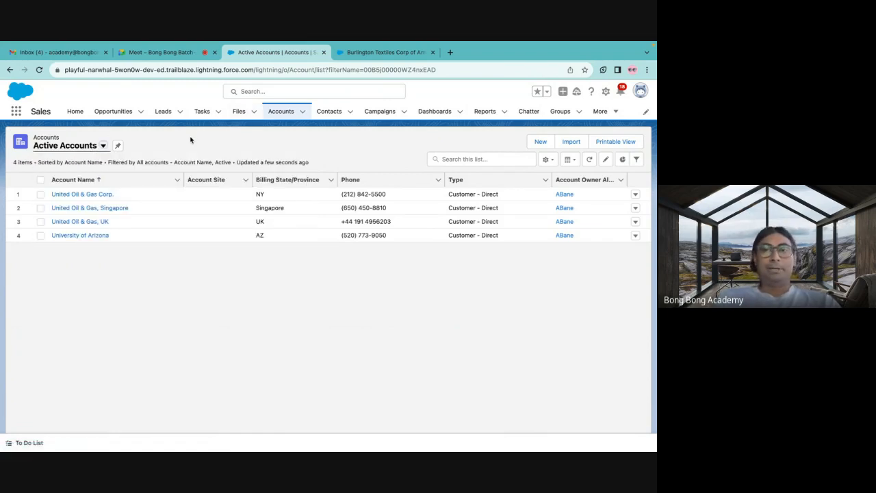
# Remove Billing State/Province, Account Site and Account Owner Alias from the visible fields of the Active Accounts list view.
pyautogui.click(548, 159)
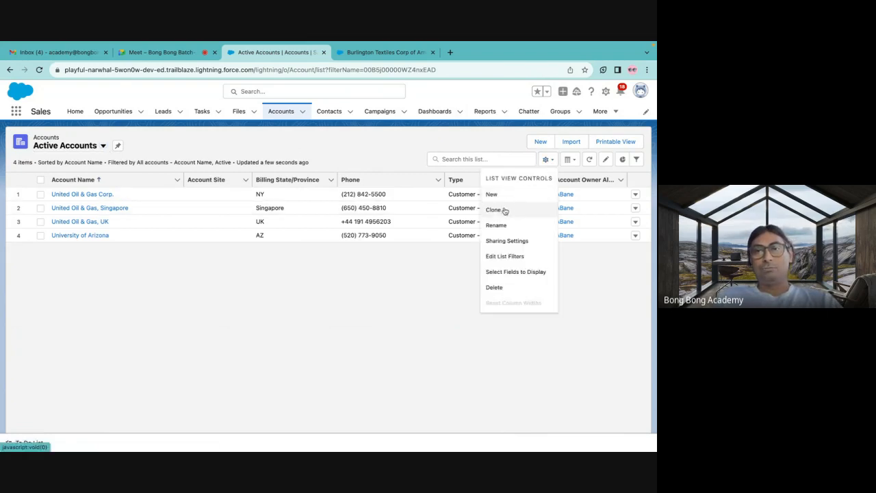
pyautogui.click(497, 273)
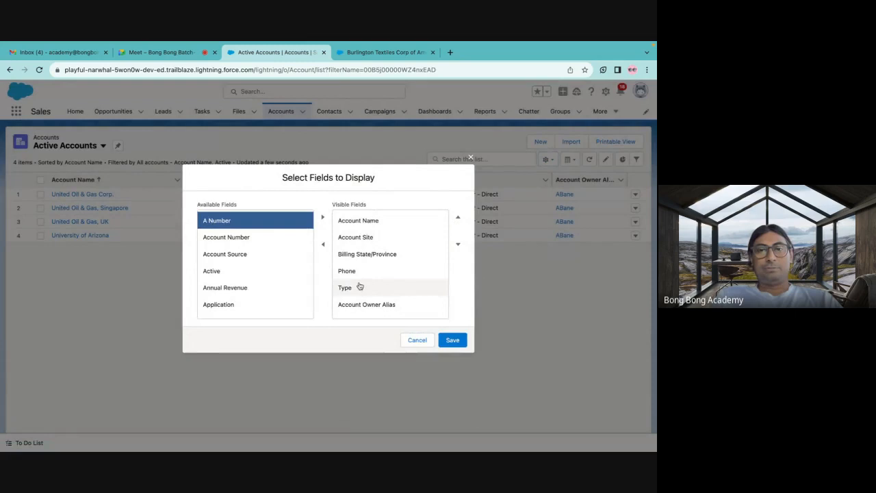
pyautogui.click(353, 257)
pyautogui.click(323, 245)
pyautogui.click(348, 240)
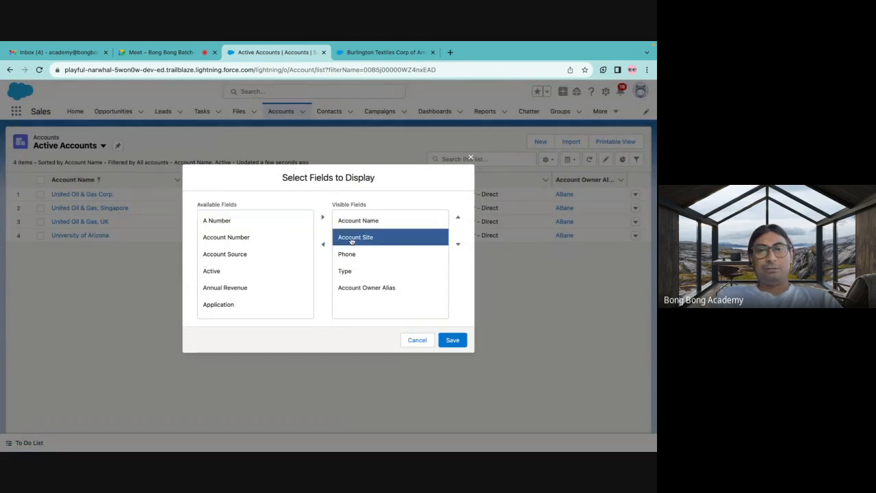
pyautogui.click(323, 244)
pyautogui.click(325, 247)
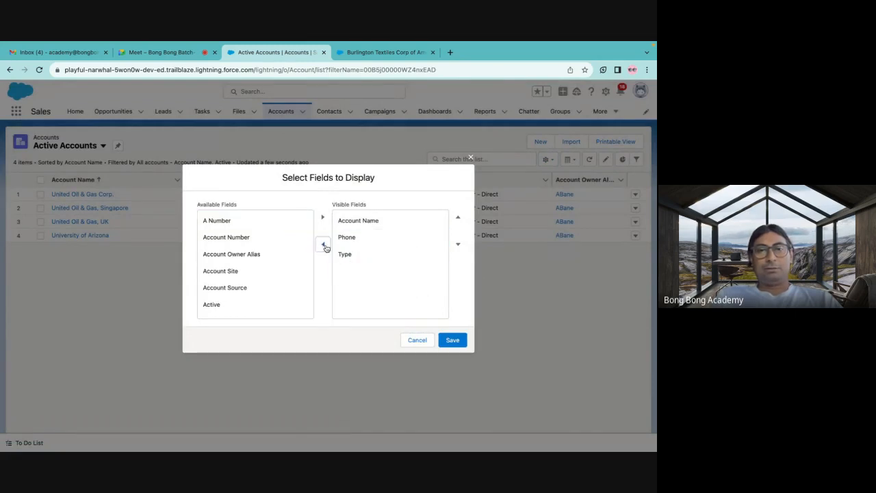
# Add Active and Approved to the visible fields of Active Accounts and save the field selection.
pyautogui.scroll(-1, 251, 283)
pyautogui.click(232, 269)
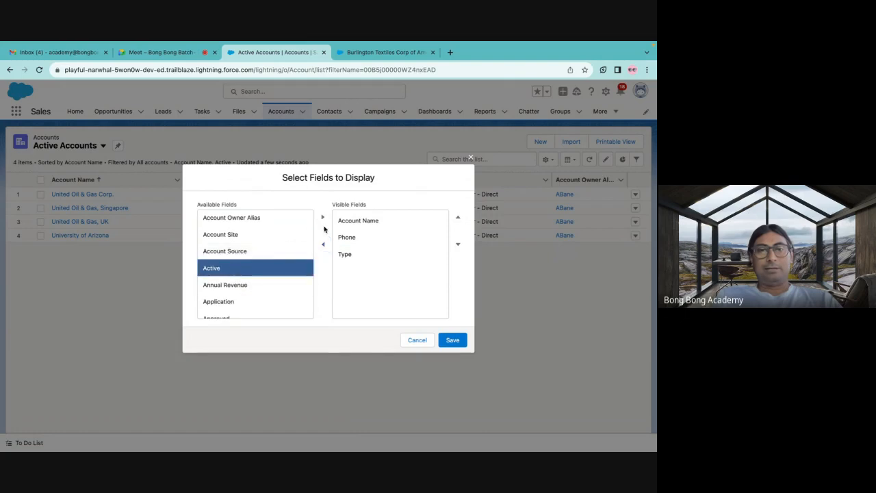
pyautogui.click(322, 218)
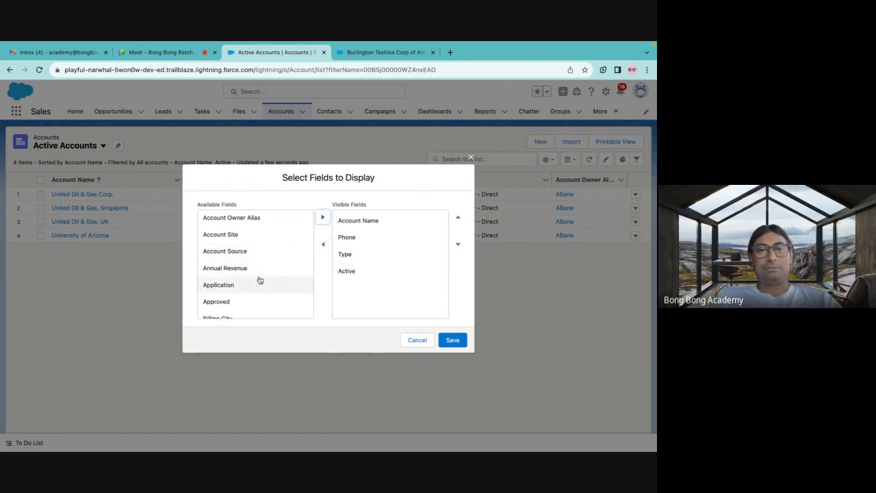
pyautogui.scroll(-1, 250, 294)
pyautogui.click(239, 274)
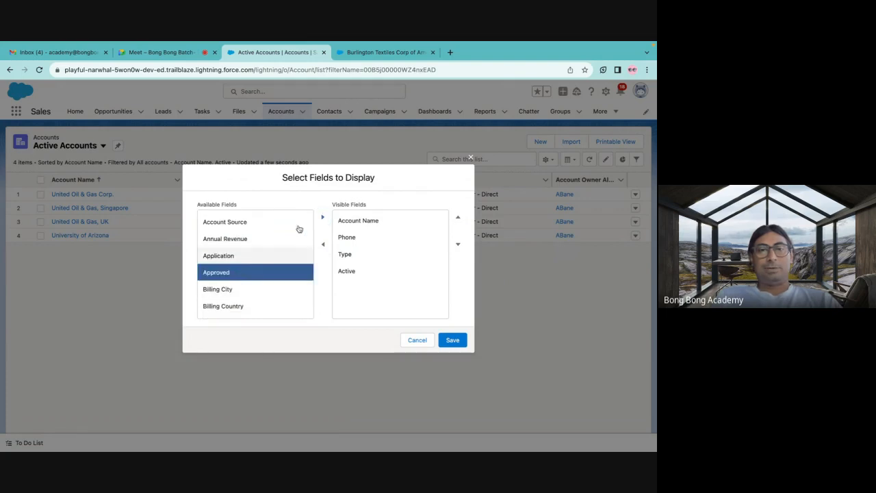
pyautogui.click(323, 218)
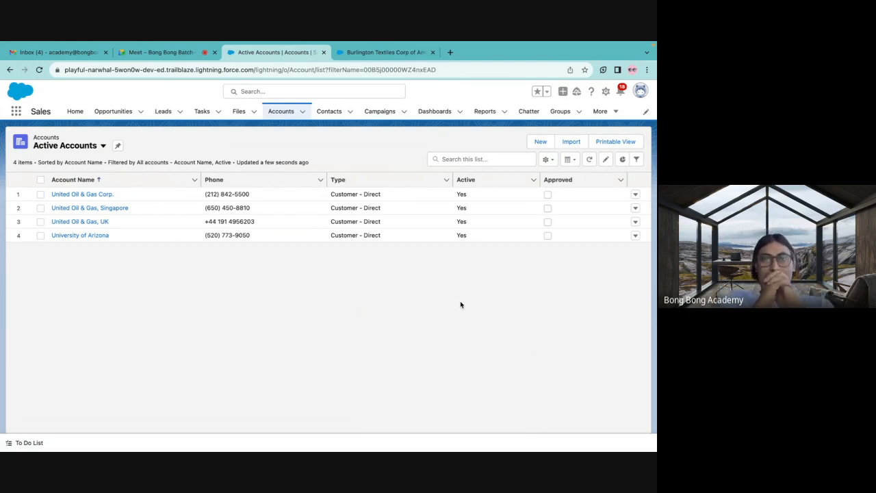
# Pin the Active Accounts list view, then leave and reopen Accounts to check the default list view.
pyautogui.click(118, 146)
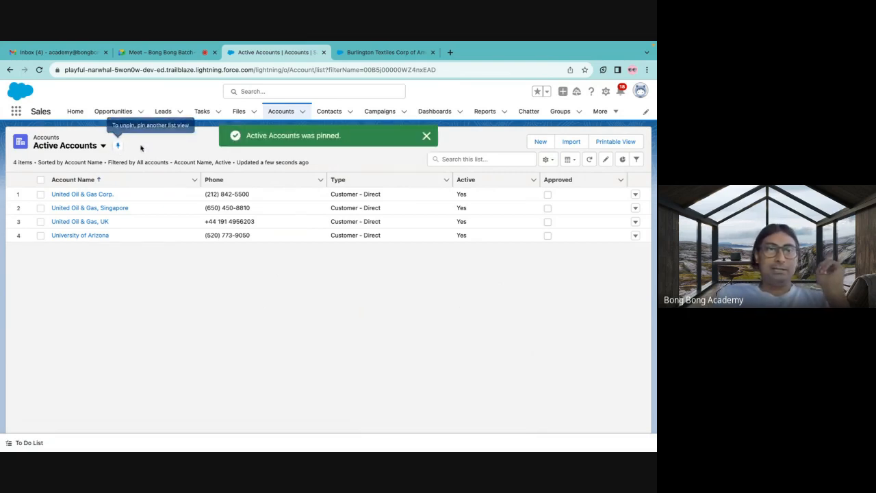
pyautogui.click(237, 112)
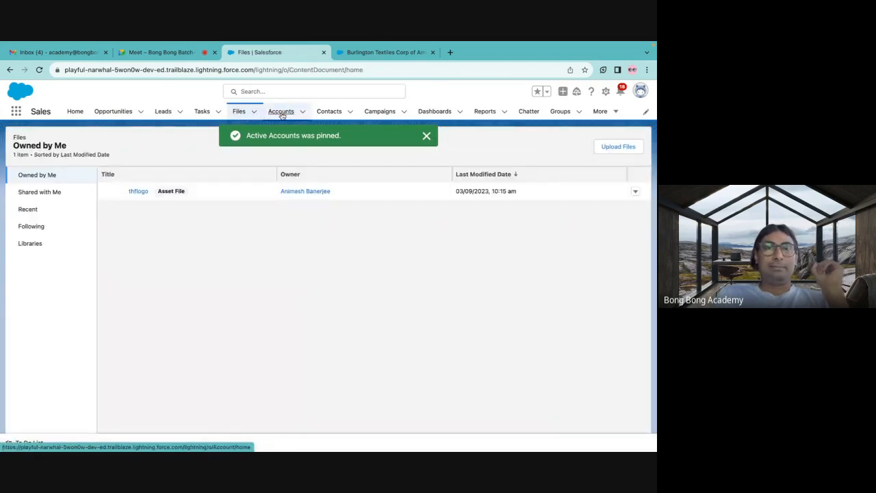
pyautogui.click(280, 111)
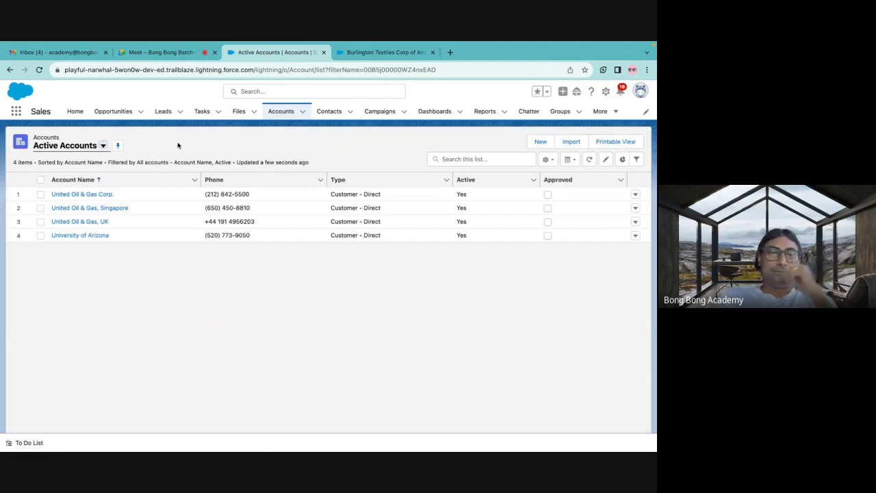
pyautogui.click(102, 147)
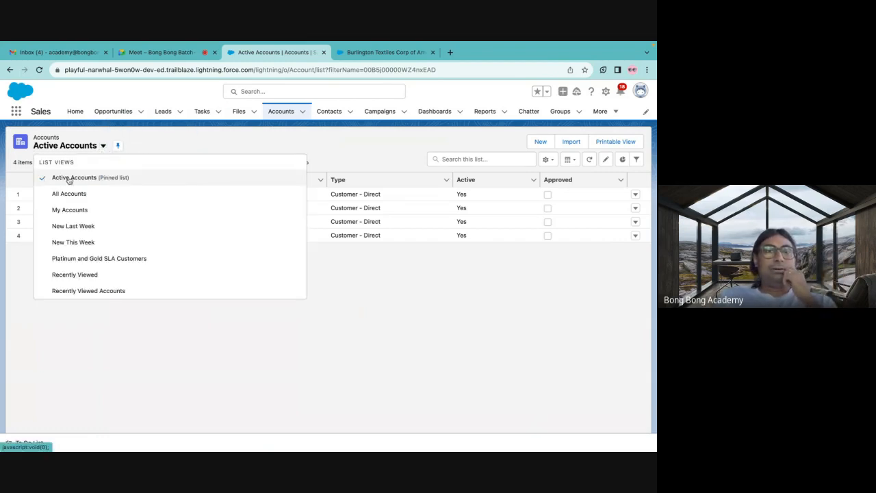
# Review the clone options for the Active Accounts list view and leave without saving a copy.
pyautogui.click(146, 147)
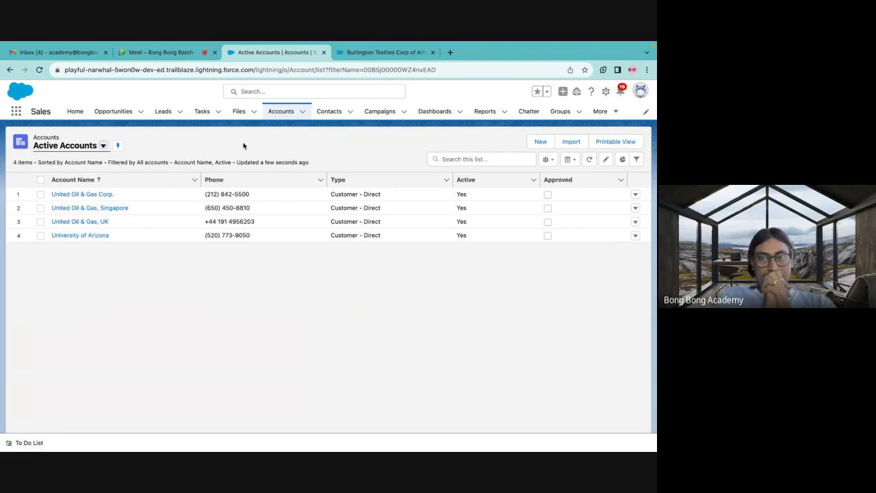
pyautogui.click(548, 159)
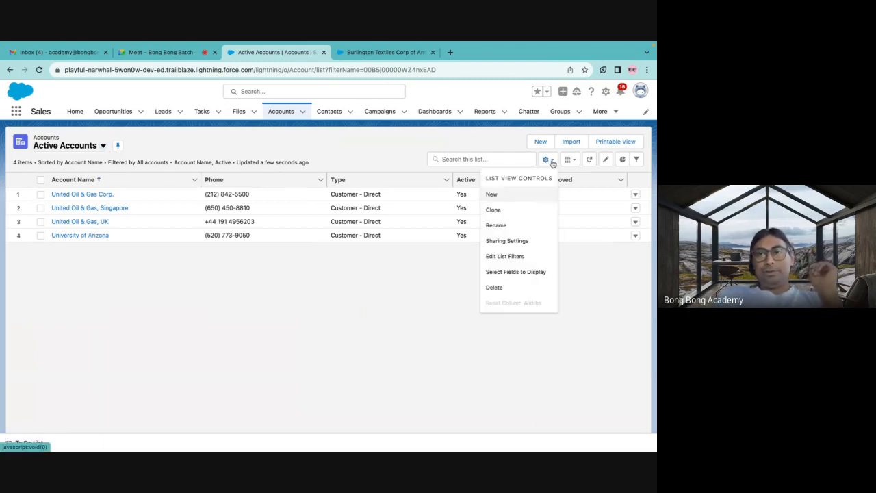
pyautogui.click(494, 211)
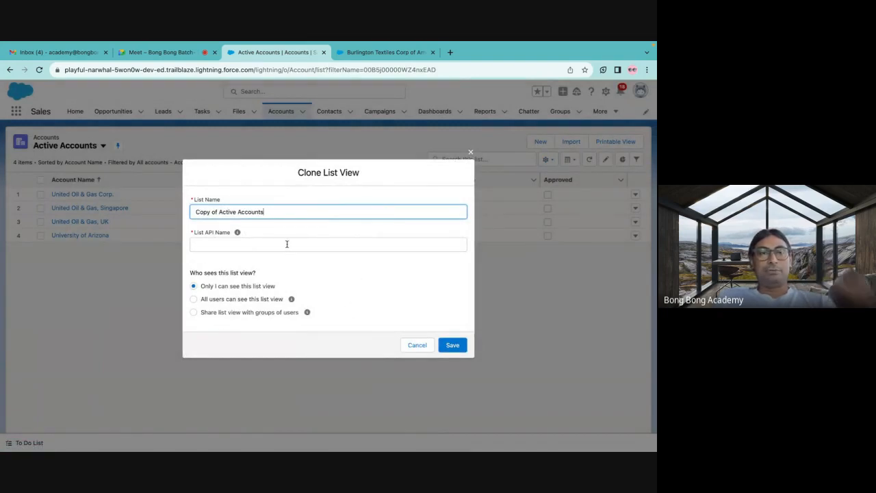
pyautogui.click(471, 155)
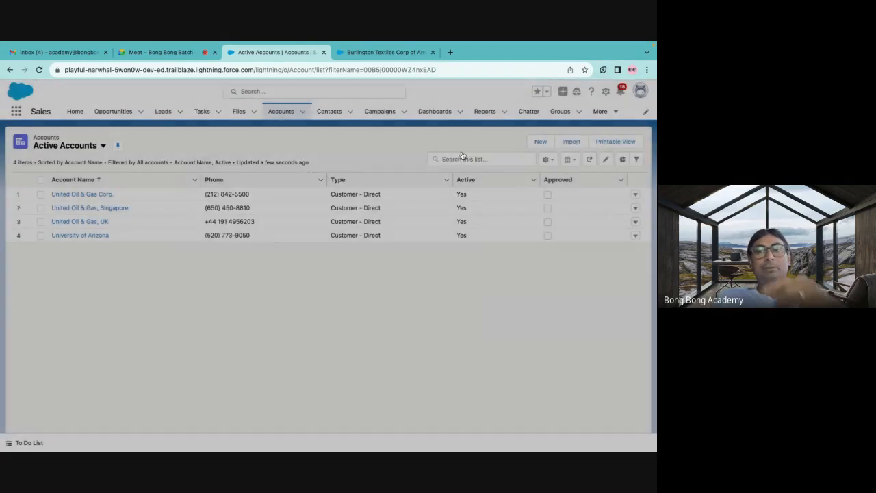
# Check who can see the Active Accounts list view in its sharing settings, leaving them without saving.
pyautogui.click(548, 159)
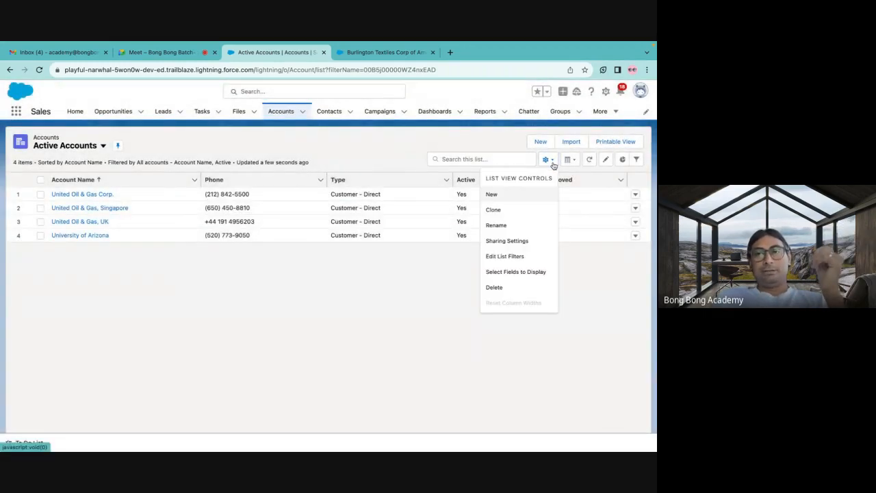
pyautogui.click(499, 245)
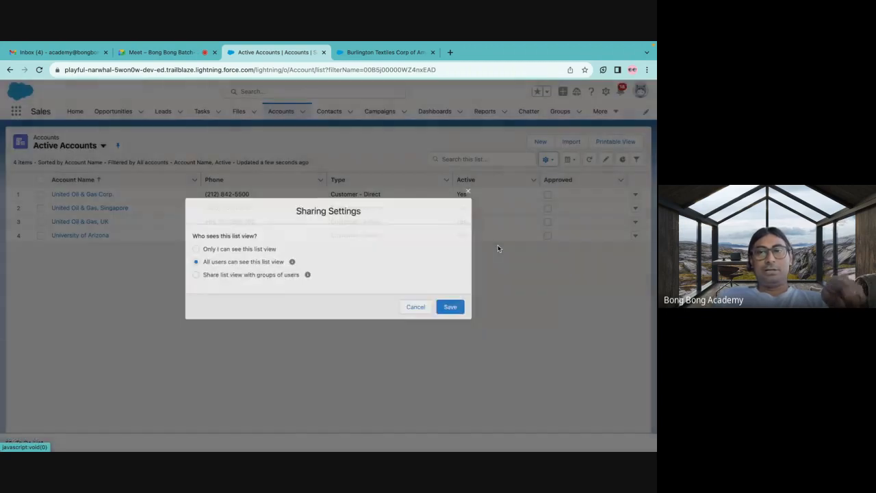
pyautogui.press('Escape')
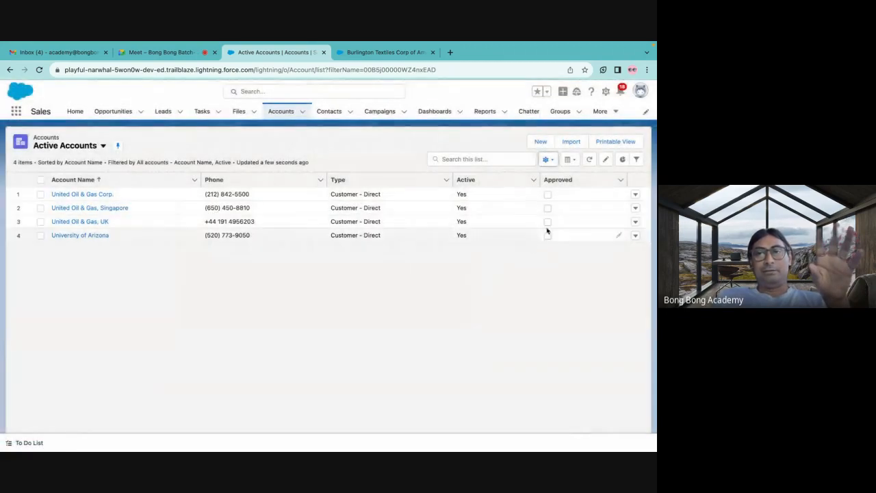
pyautogui.click(550, 160)
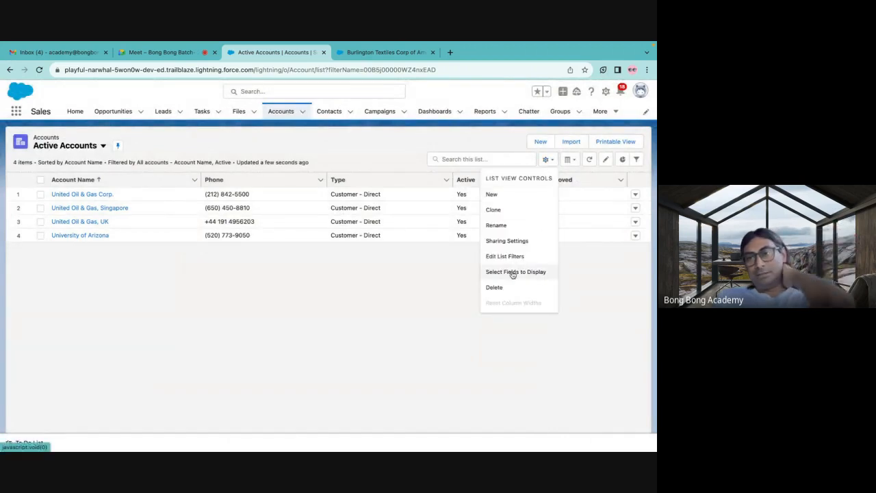
pyautogui.click(509, 240)
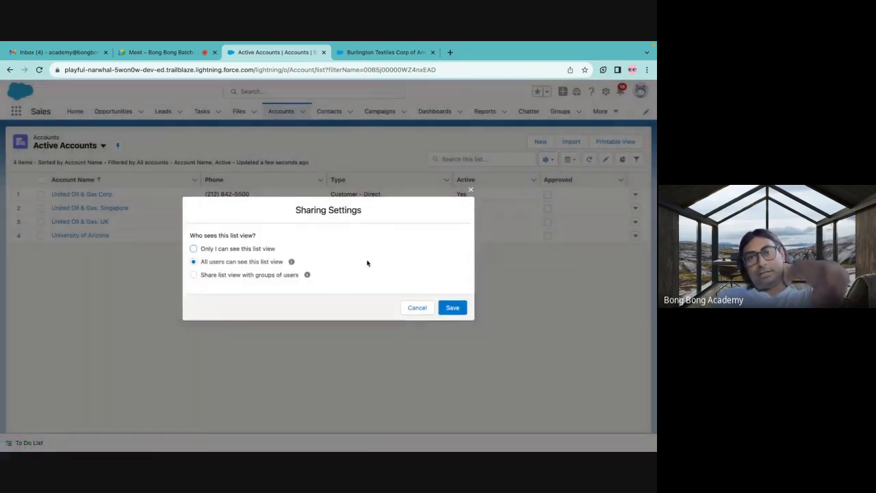
pyautogui.click(417, 308)
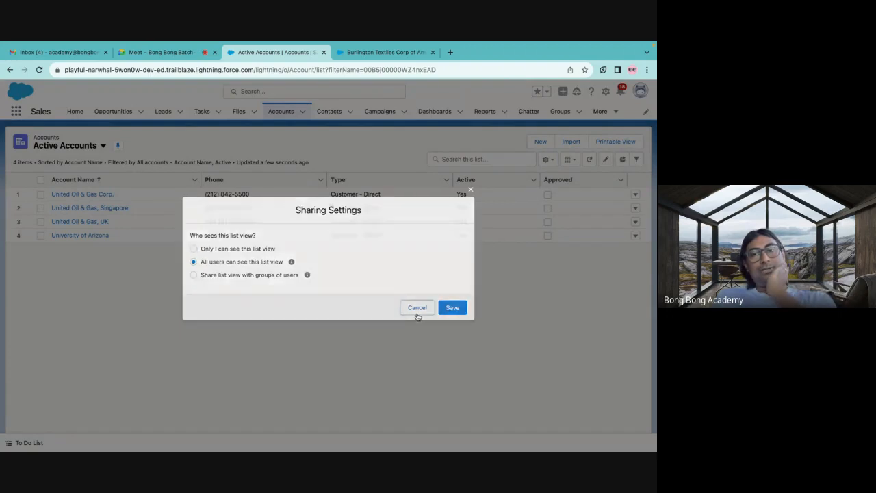
# Review the filters and filter logic of the Active Accounts list view, and close the filter settings.
pyautogui.click(547, 159)
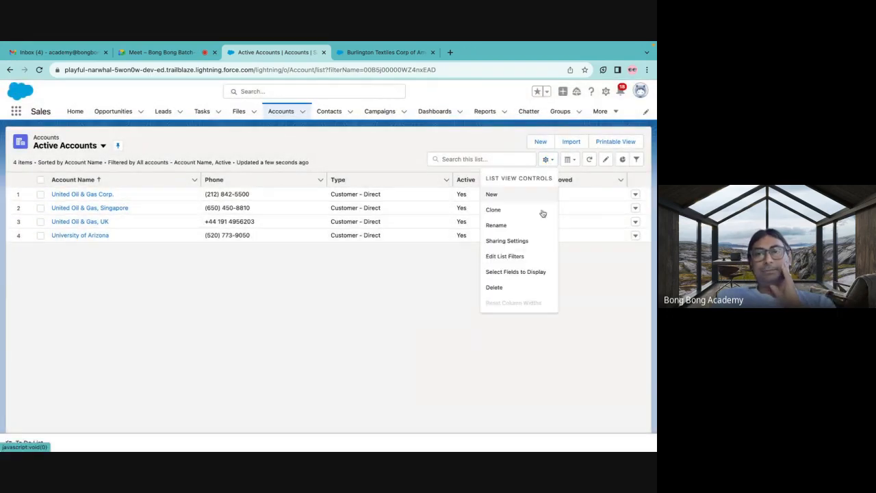
pyautogui.click(510, 256)
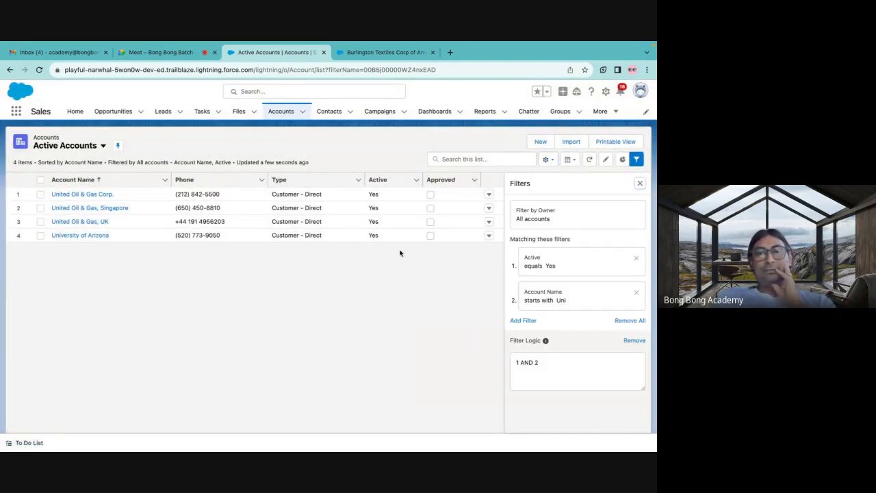
pyautogui.click(552, 161)
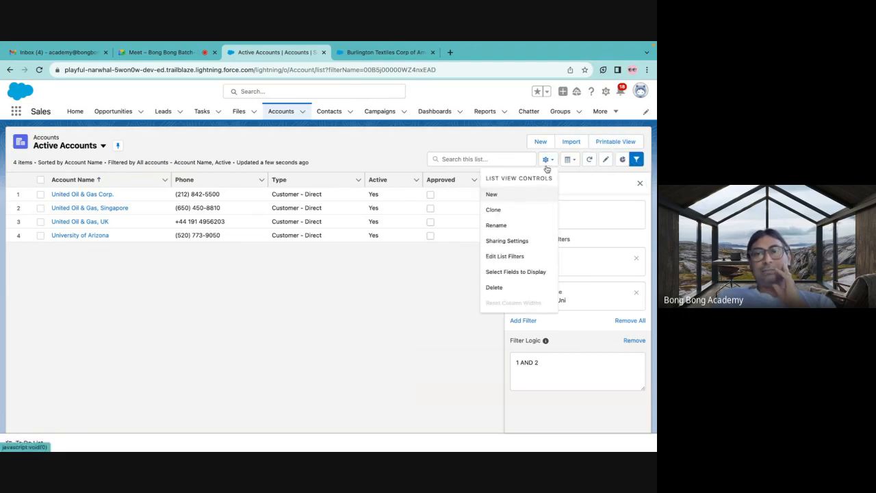
pyautogui.click(640, 181)
pyautogui.click(550, 162)
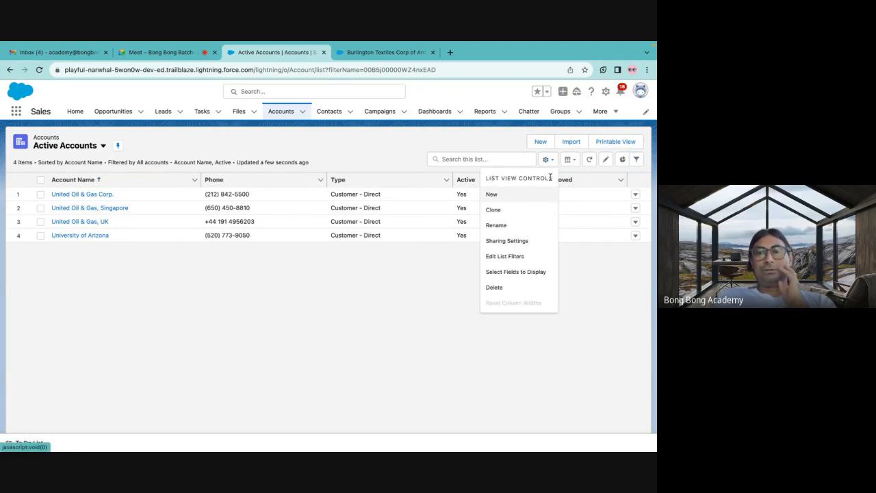
pyautogui.click(425, 279)
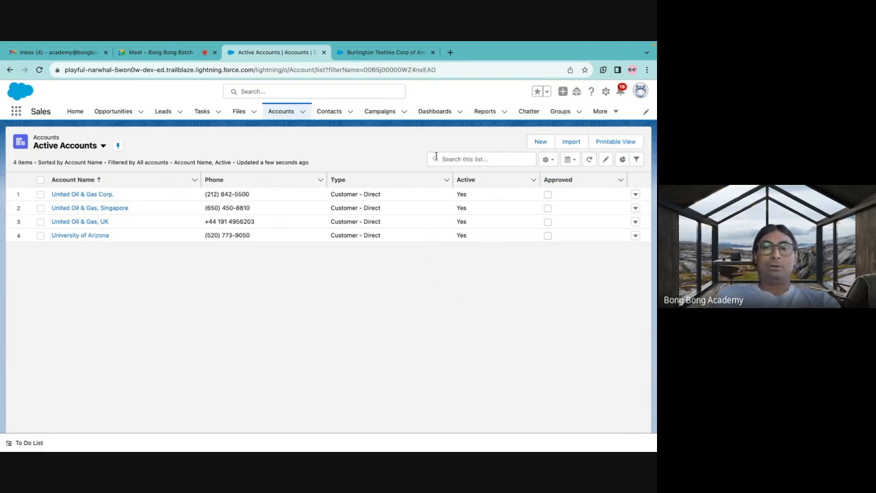
# Switch to the All Accounts list view, search within the list for "Dick", and clear the search.
pyautogui.click(103, 146)
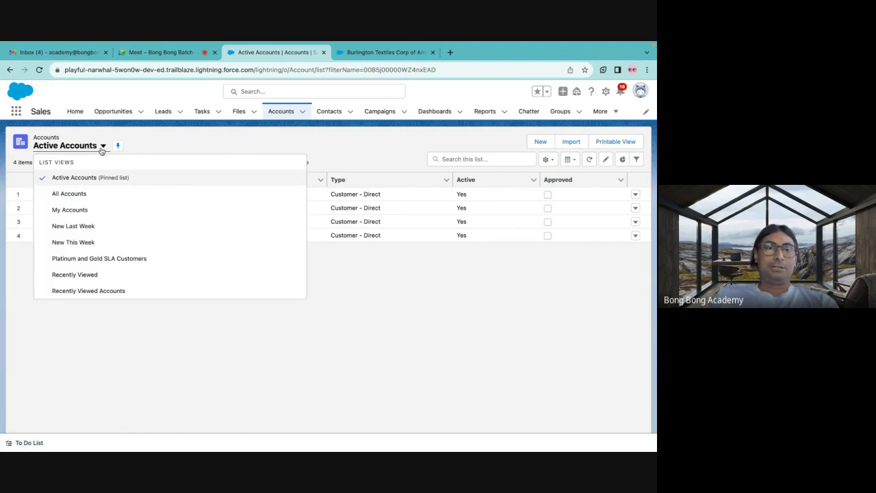
pyautogui.click(61, 196)
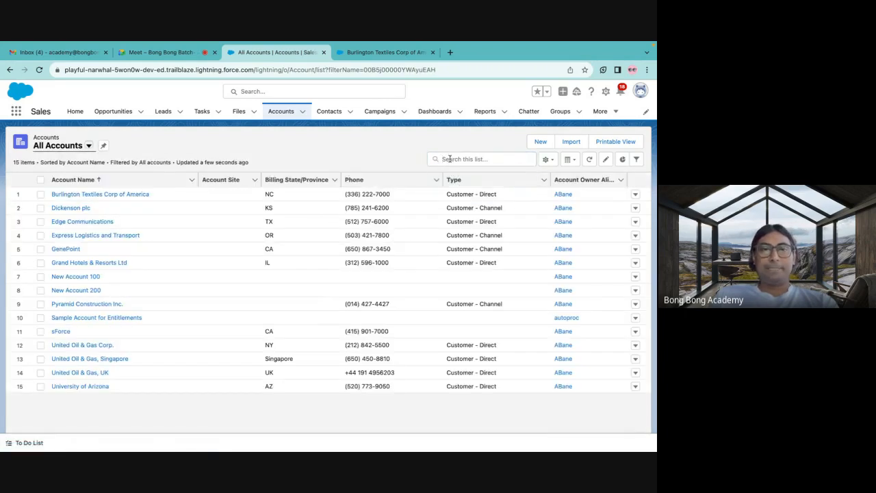
pyautogui.click(449, 159)
pyautogui.write('Dick')
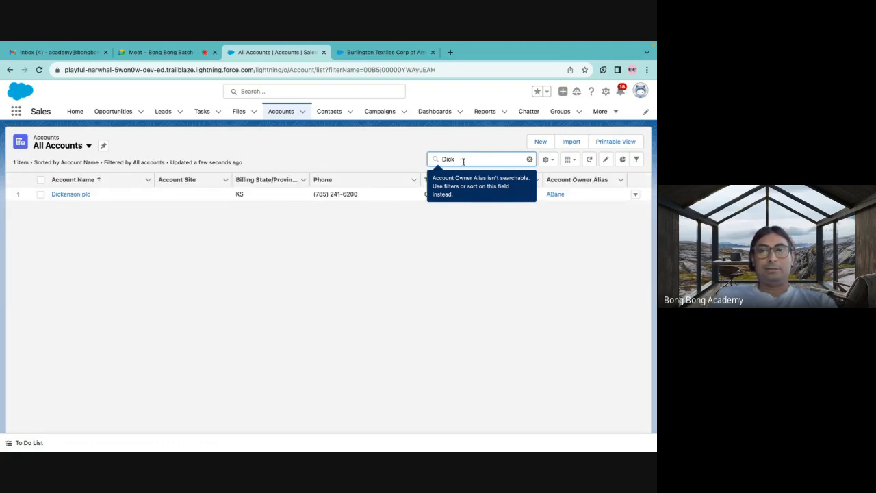
pyautogui.press('BackSpace')
pyautogui.press('BackSpace')
pyautogui.press('BackSpace')
pyautogui.press('BackSpace')
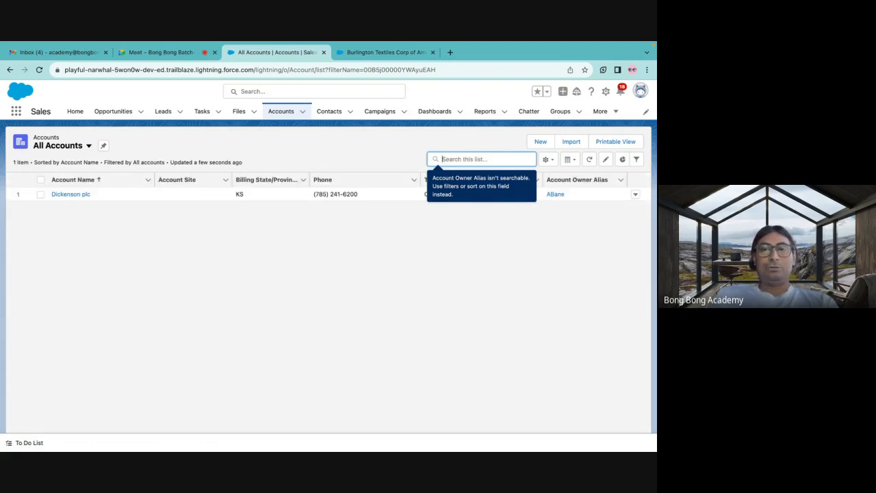
# Search all of Salesforce for "dick", review the results across objects, and return to the All Accounts list.
pyautogui.click(299, 92)
pyautogui.write('d')
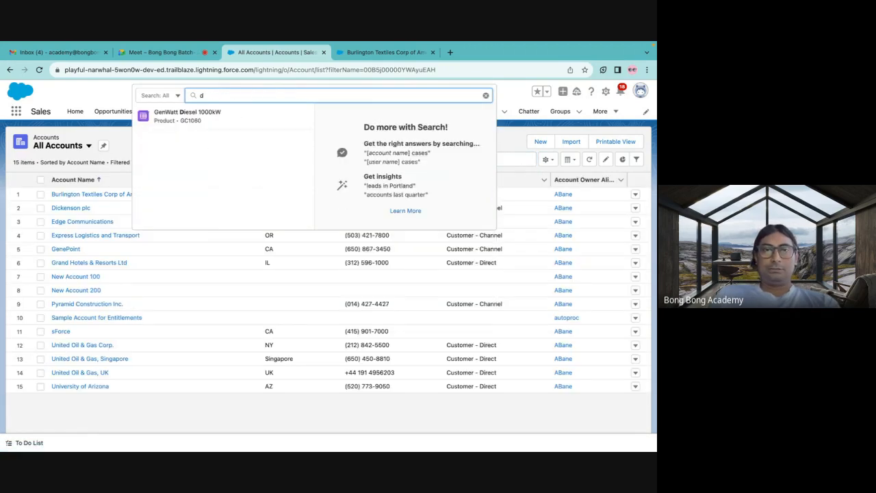
pyautogui.write('ick')
pyautogui.press('Return')
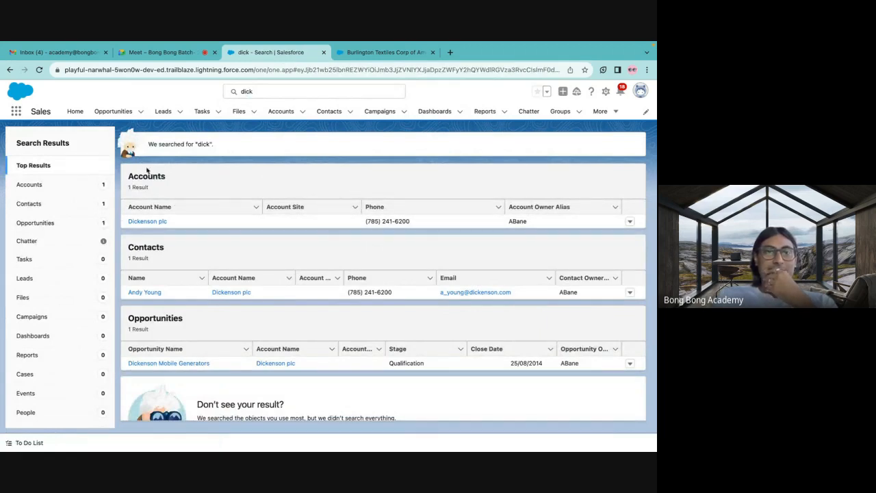
pyautogui.scroll(-1, 147, 303)
pyautogui.scroll(1, 147, 299)
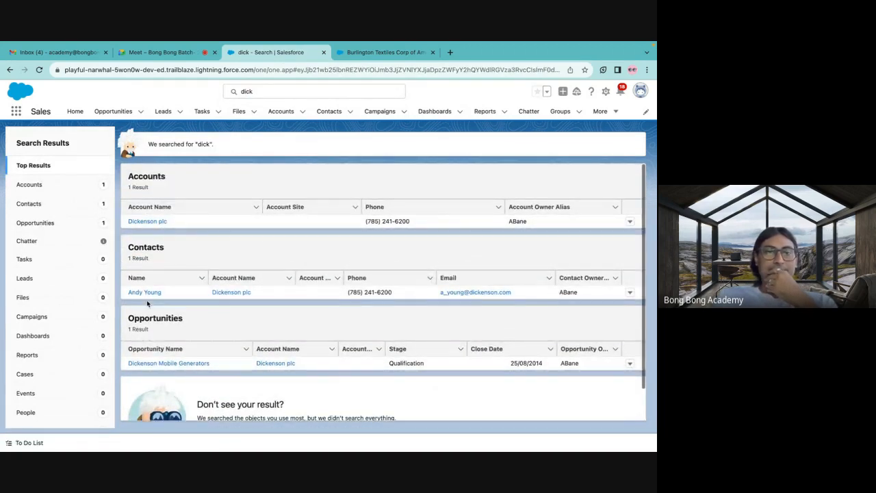
pyautogui.click(10, 69)
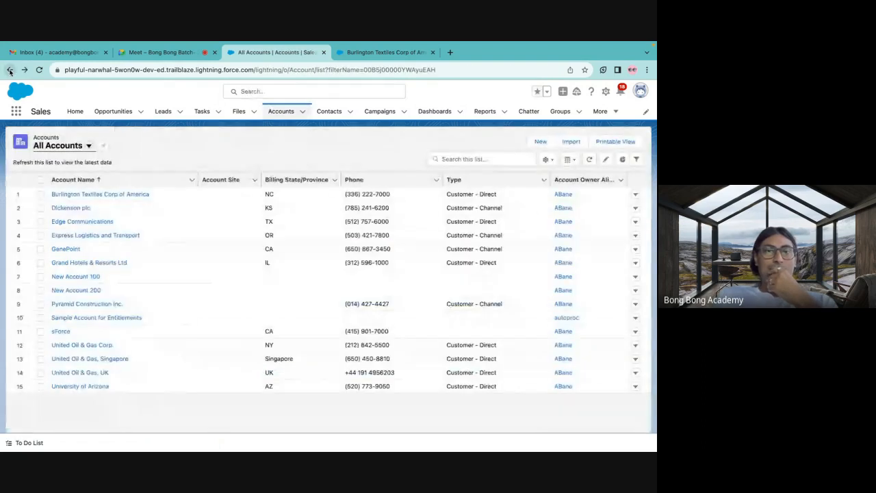
pyautogui.click(268, 93)
pyautogui.click(108, 94)
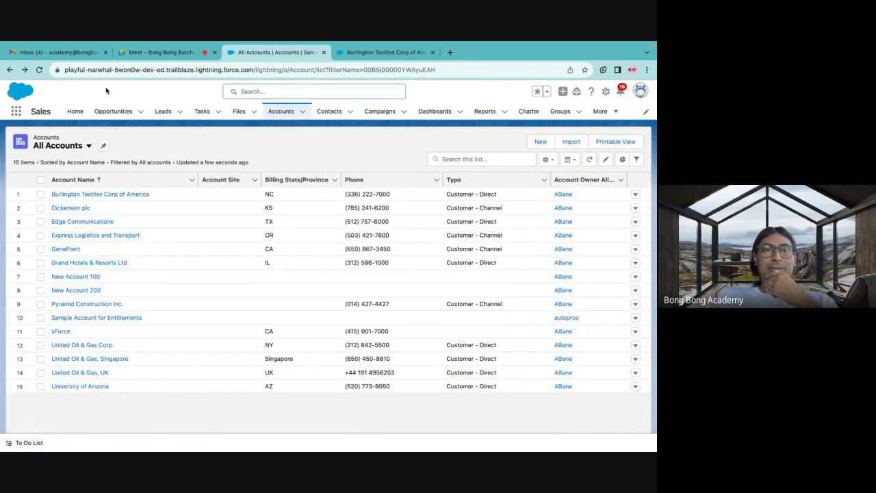
pyautogui.click(460, 162)
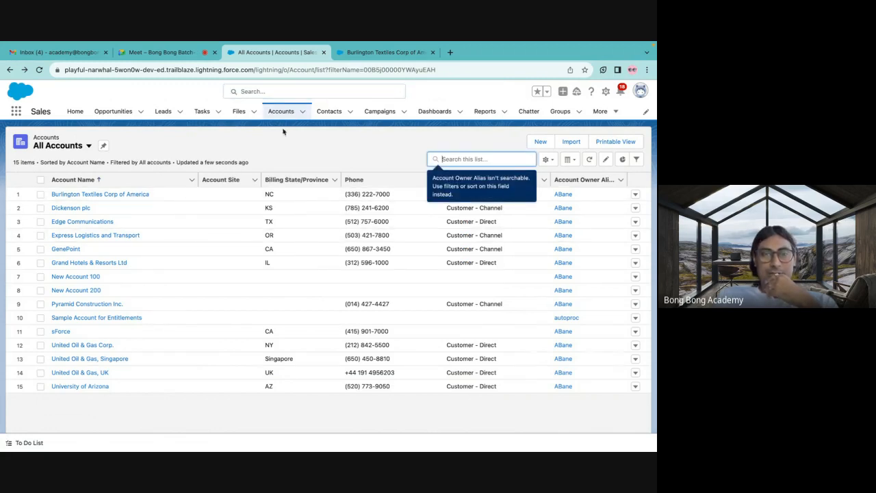
pyautogui.click(325, 152)
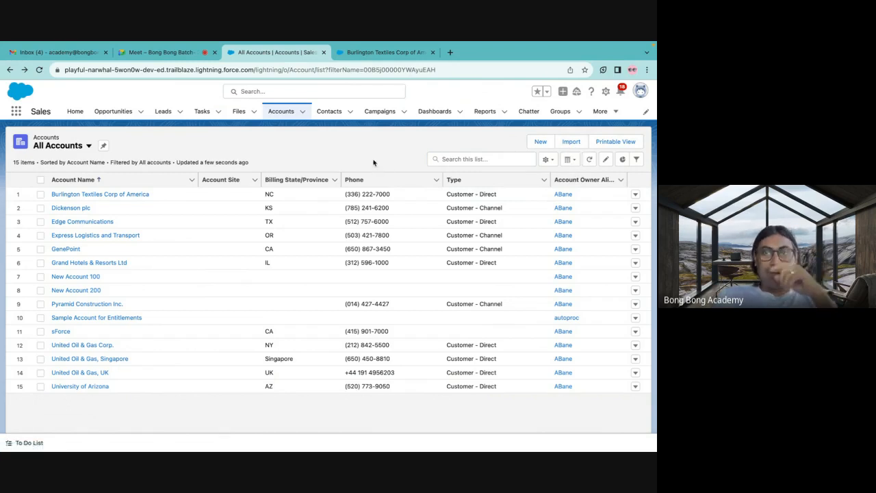
# Close the Burlington Textiles Corp of America browser page and open workbench.developerforce.com in a new one.
pyautogui.click(356, 81)
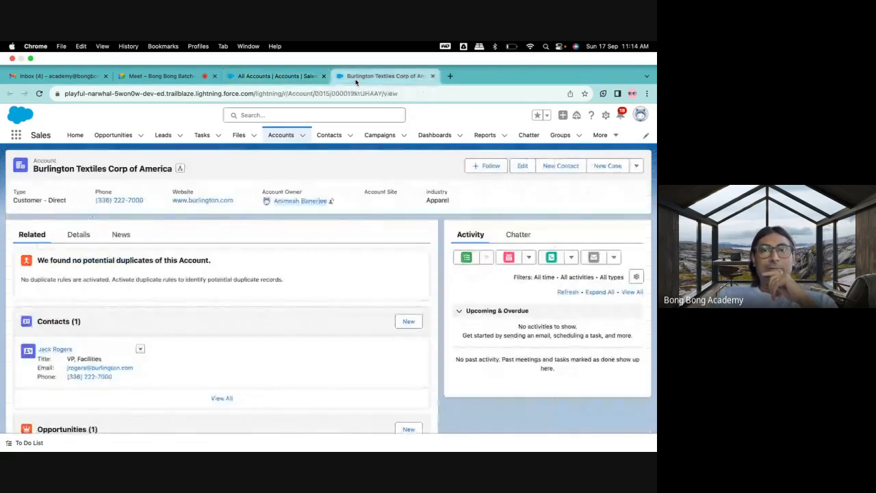
pyautogui.click(433, 76)
pyautogui.click(341, 77)
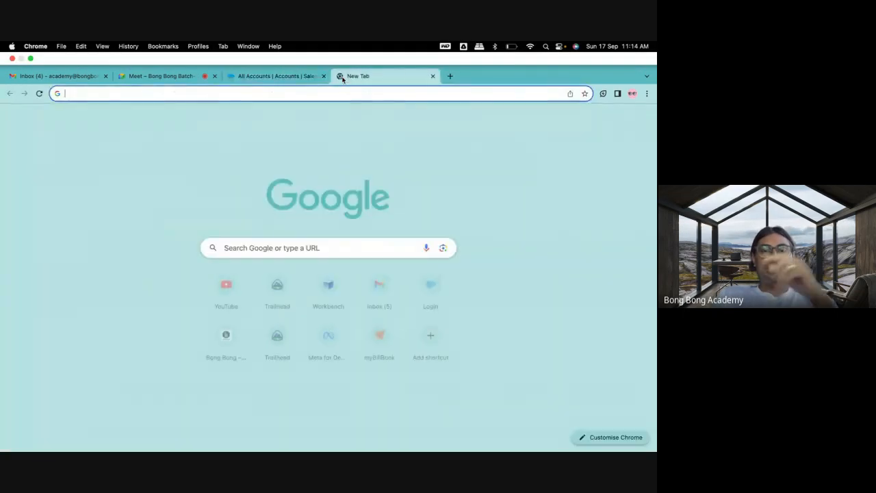
pyautogui.write('wo')
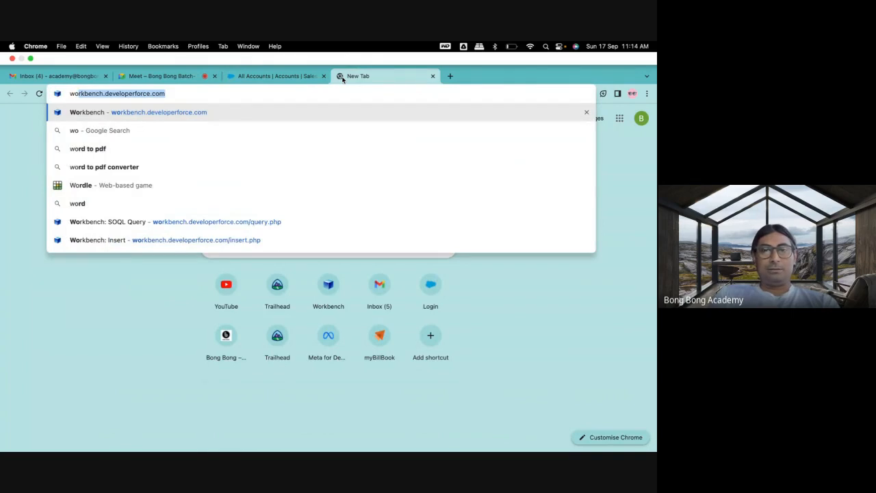
pyautogui.press('Return')
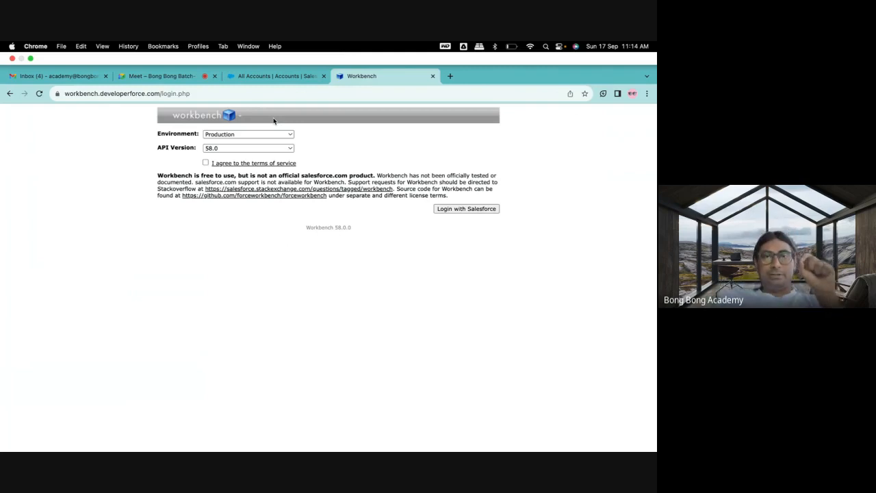
pyautogui.click(146, 94)
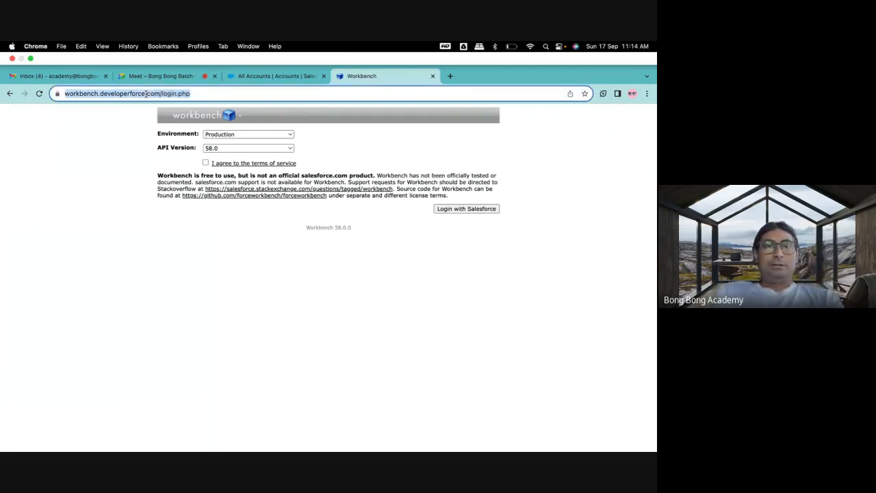
pyautogui.click(158, 93)
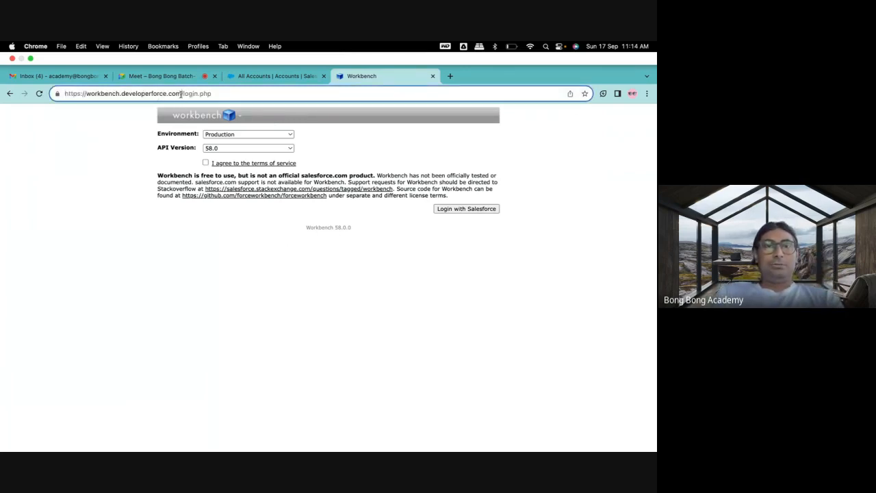
pyautogui.moveTo(181, 94); pyautogui.dragTo(61, 95)
pyautogui.press('super+c')
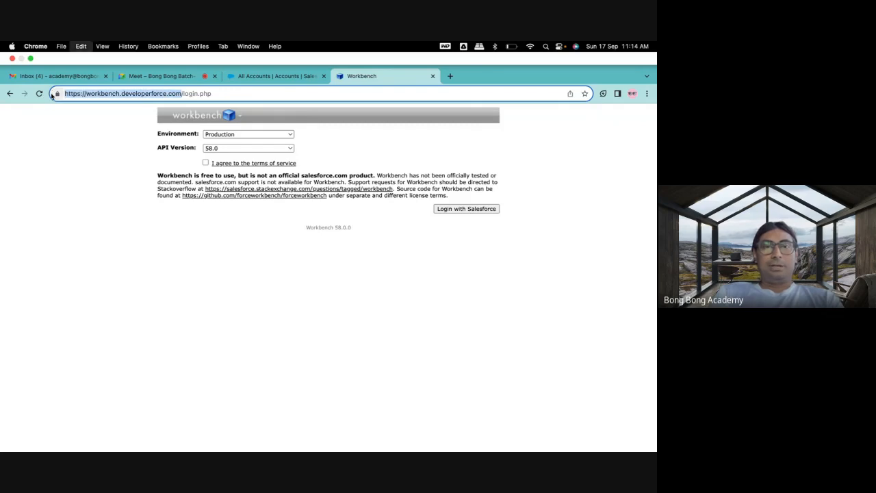
pyautogui.click(137, 76)
pyautogui.click(596, 434)
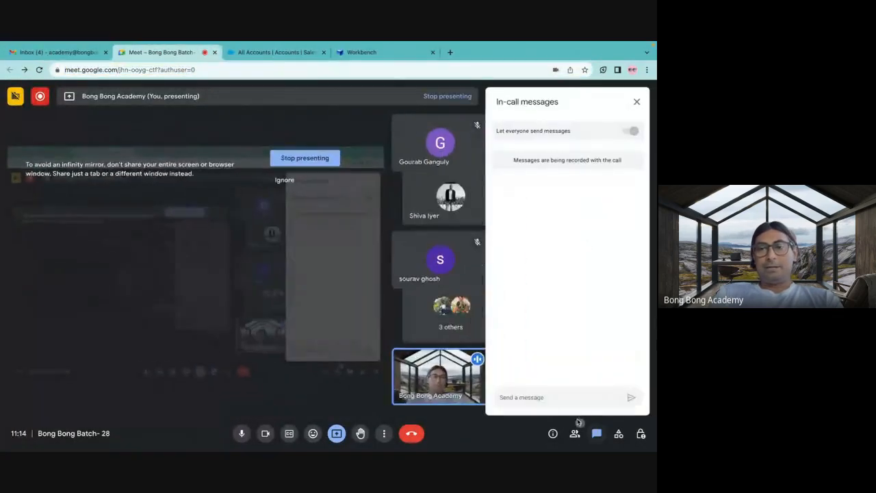
pyautogui.press('super+v')
pyautogui.press('Return')
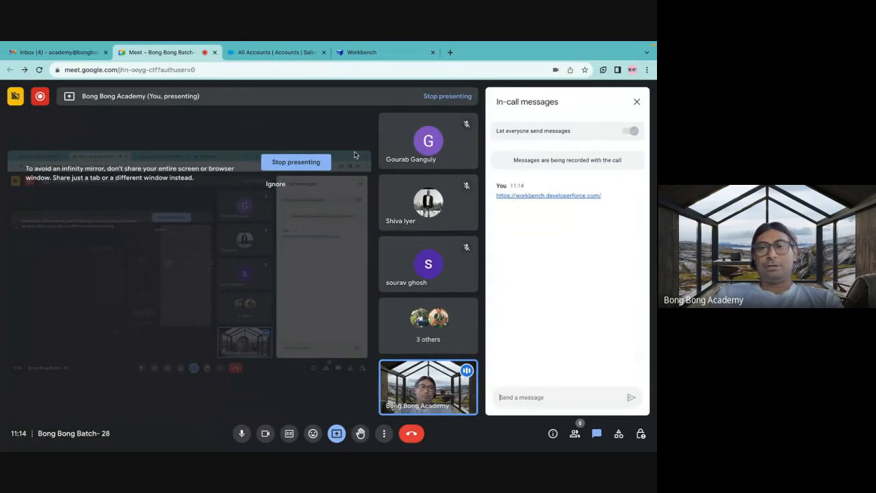
# Log in to Workbench with Salesforce in the Production environment, agreeing to the terms of service and allowing access.
pyautogui.click(250, 52)
pyautogui.click(361, 52)
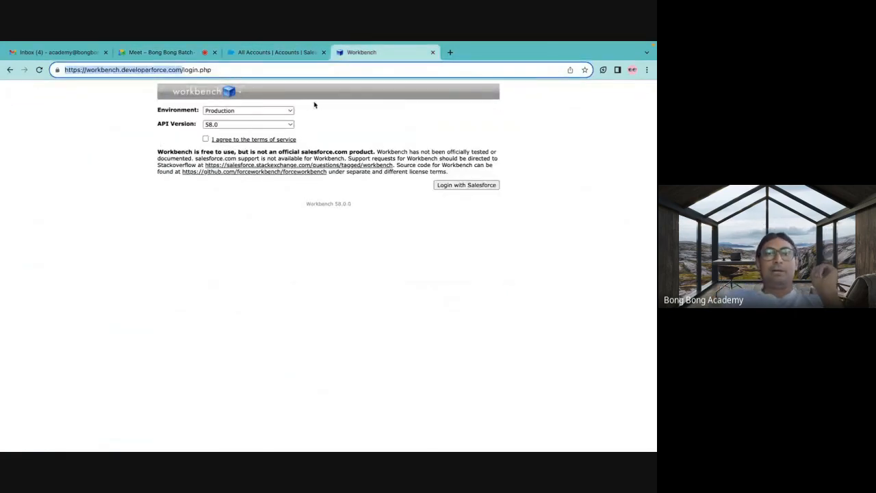
pyautogui.click(207, 139)
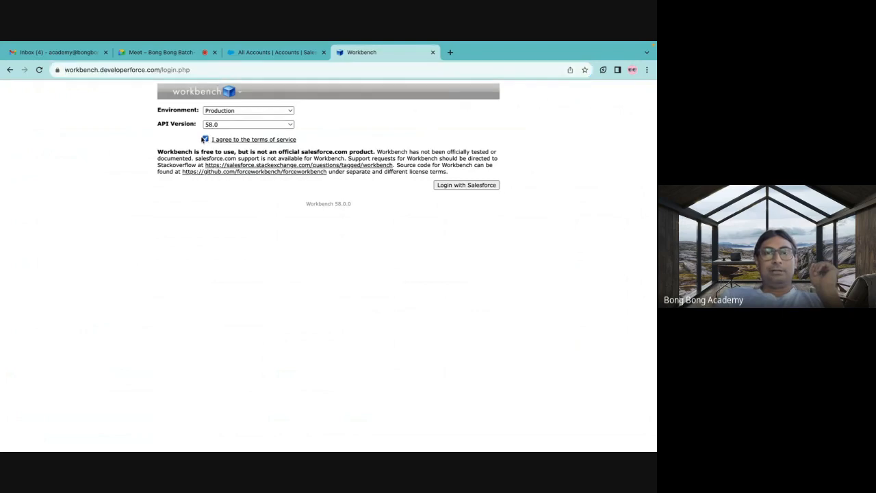
pyautogui.click(276, 55)
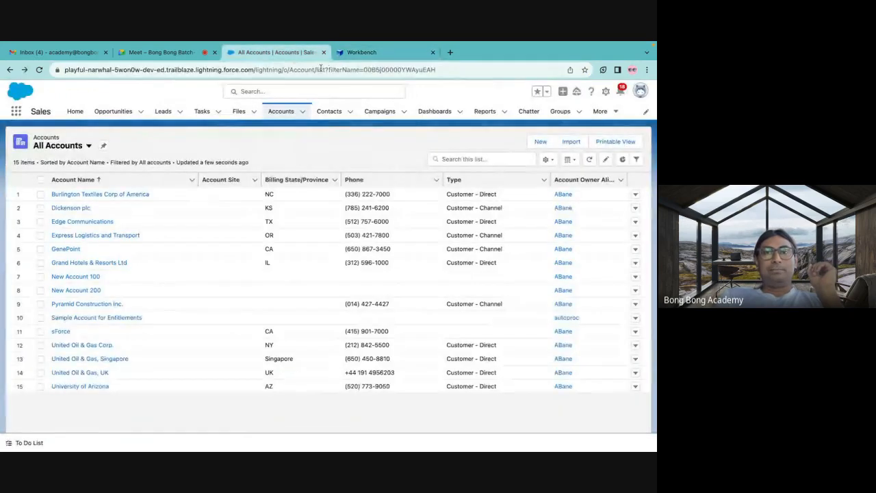
pyautogui.click(361, 53)
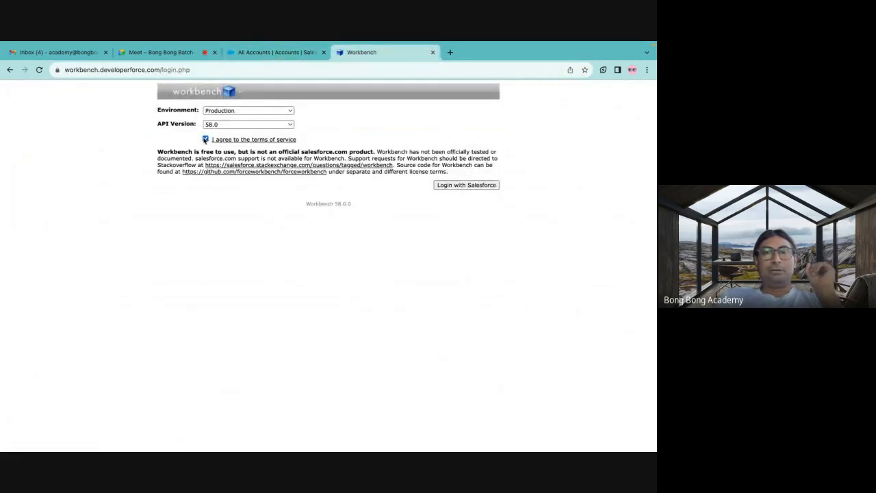
pyautogui.click(460, 185)
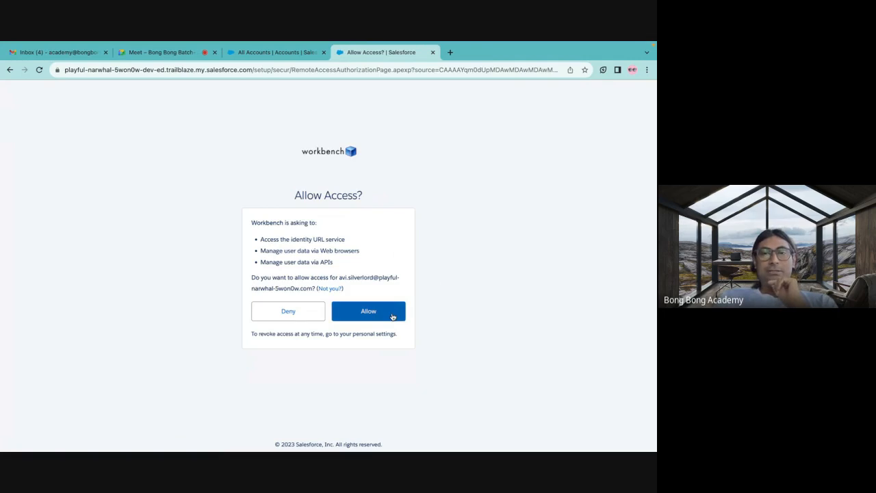
pyautogui.click(392, 315)
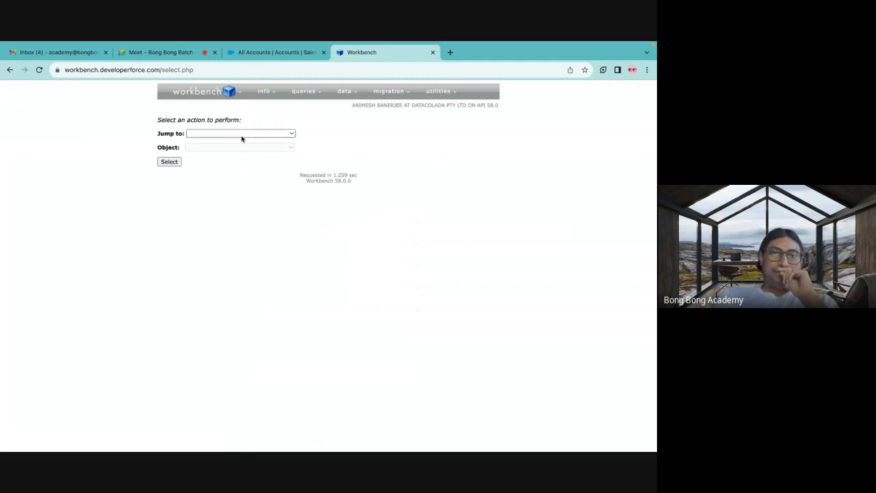
# Switch to the Salesforce All Accounts page, look at the Setup and Developer Console options, and close them.
pyautogui.click(261, 55)
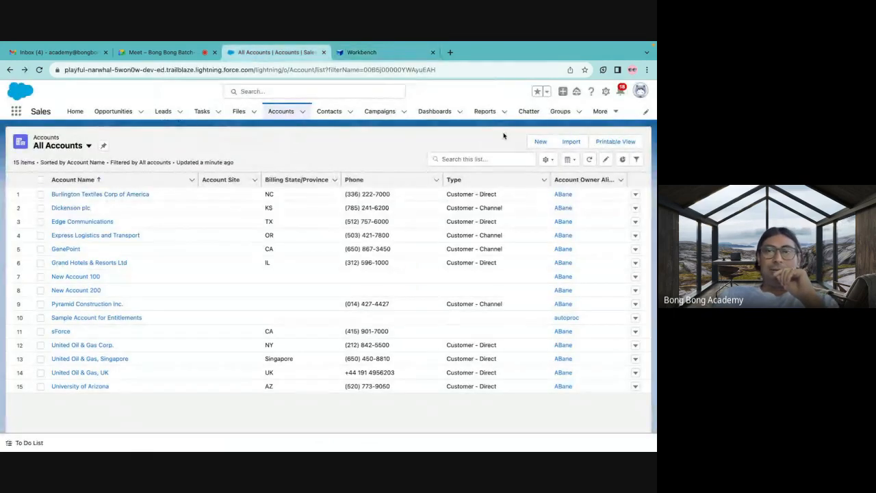
pyautogui.click(606, 91)
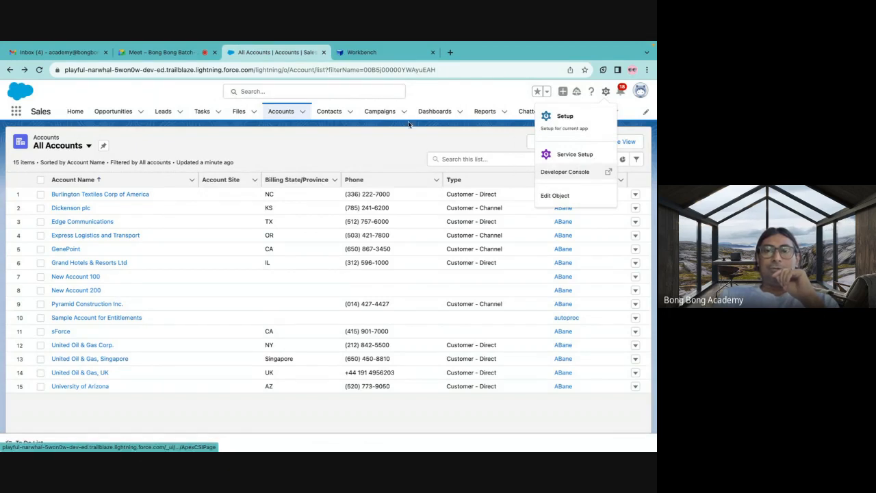
pyautogui.click(422, 96)
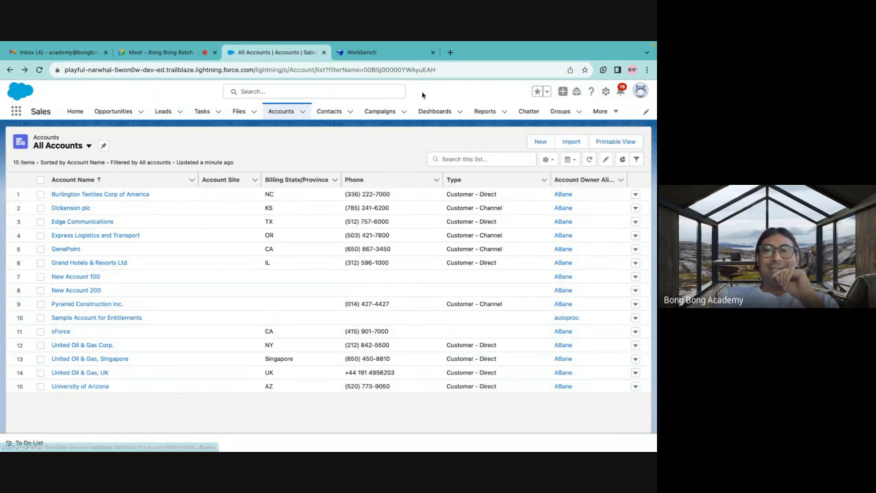
# Return to Workbench, choose SOQL Query as the action with Account as the object, and look over the query and data operations.
pyautogui.click(380, 53)
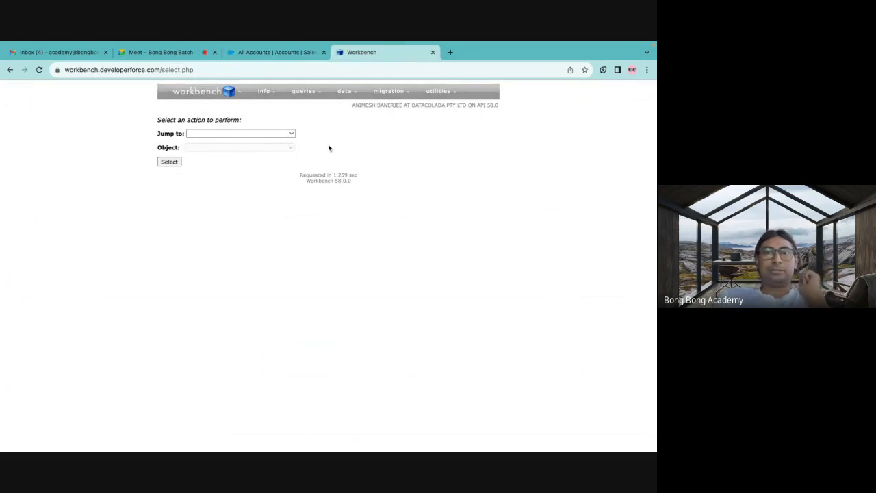
pyautogui.click(258, 133)
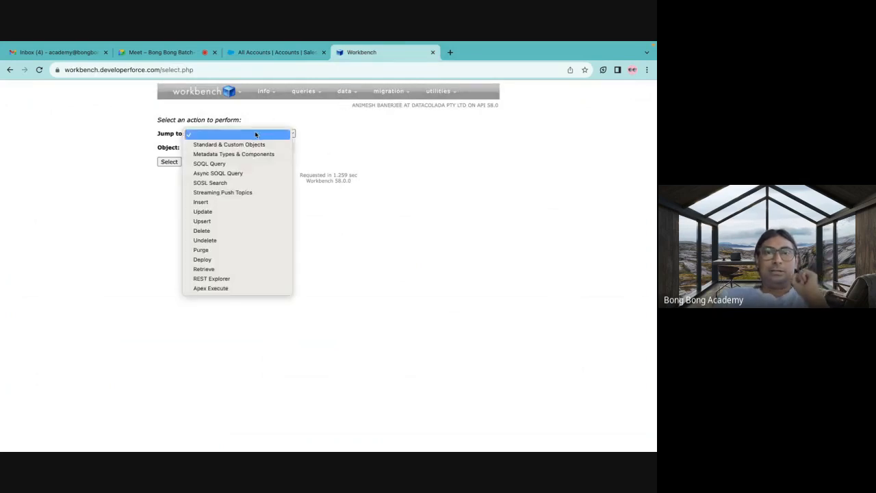
pyautogui.click(228, 165)
pyautogui.click(208, 148)
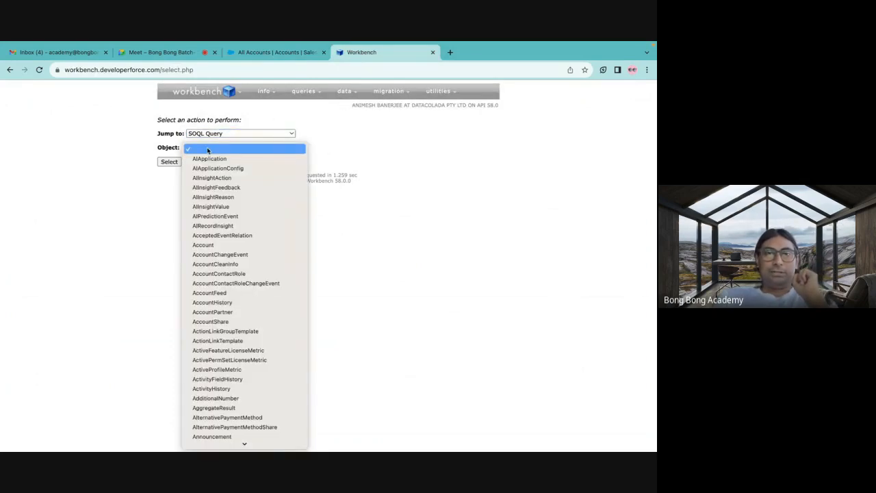
pyautogui.click(204, 245)
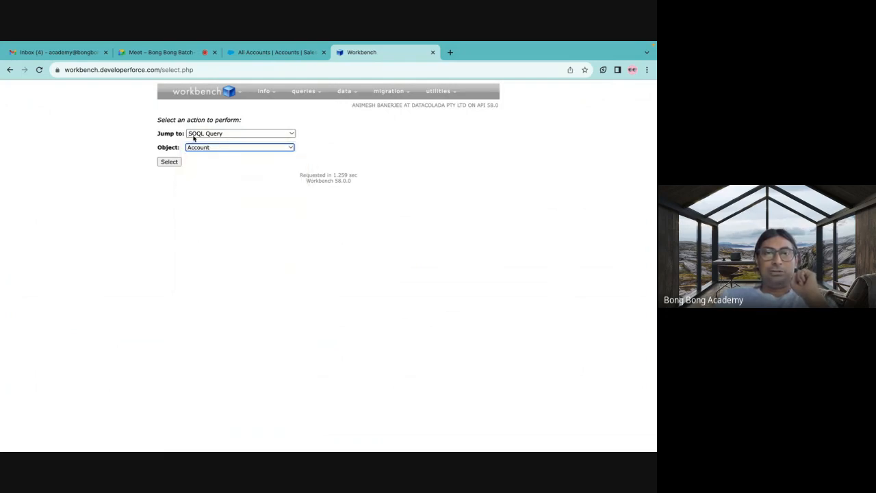
pyautogui.moveTo(299, 95)
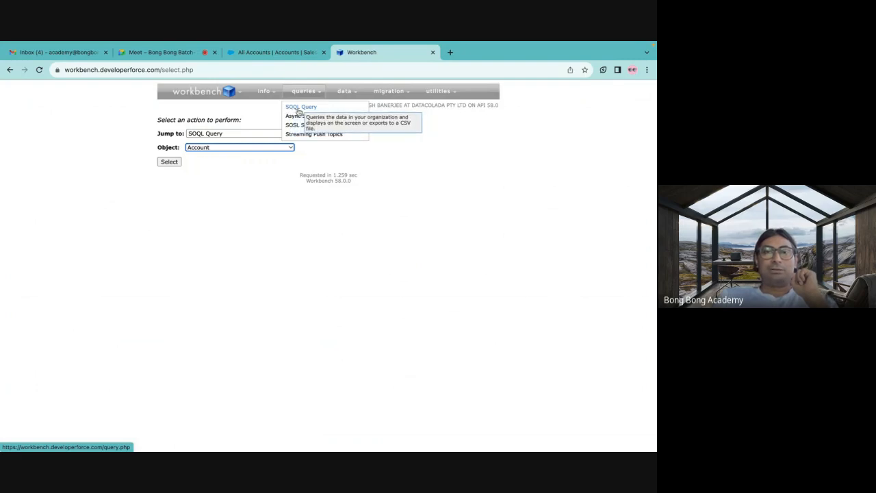
pyautogui.moveTo(344, 97)
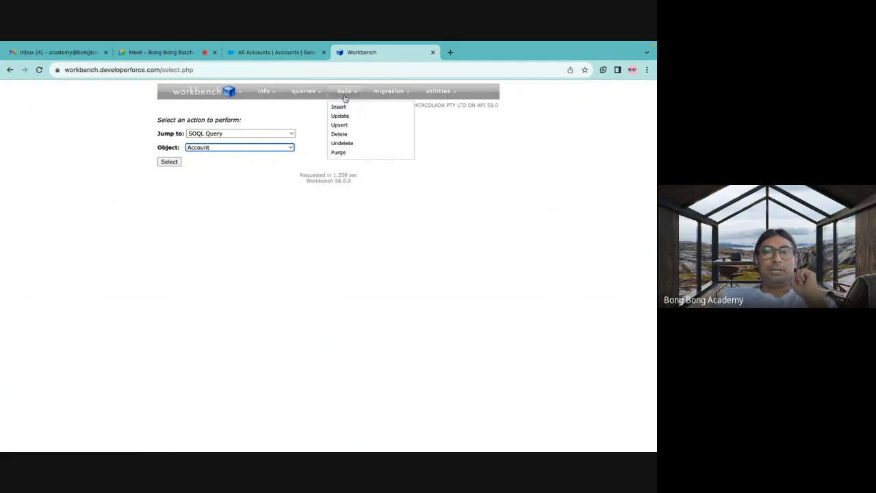
pyautogui.click(280, 112)
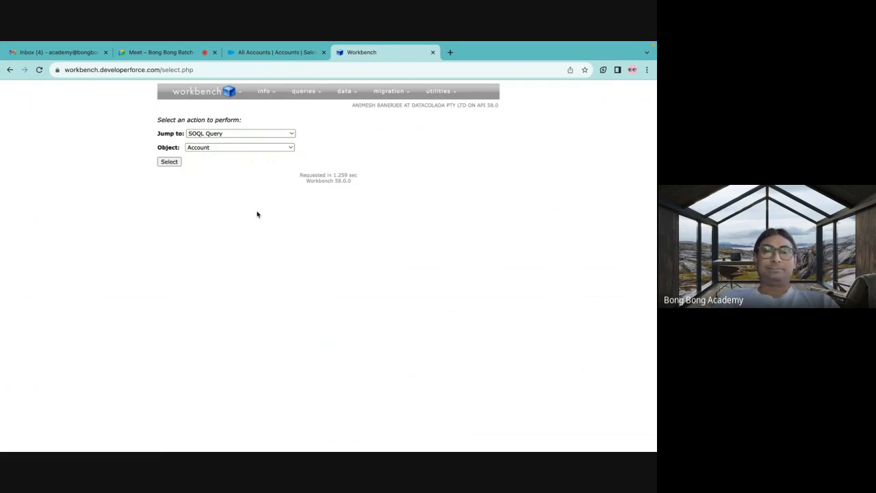
# Open the SOQL query builder for Account and run the query SELECT count() FROM Account.
pyautogui.click(169, 166)
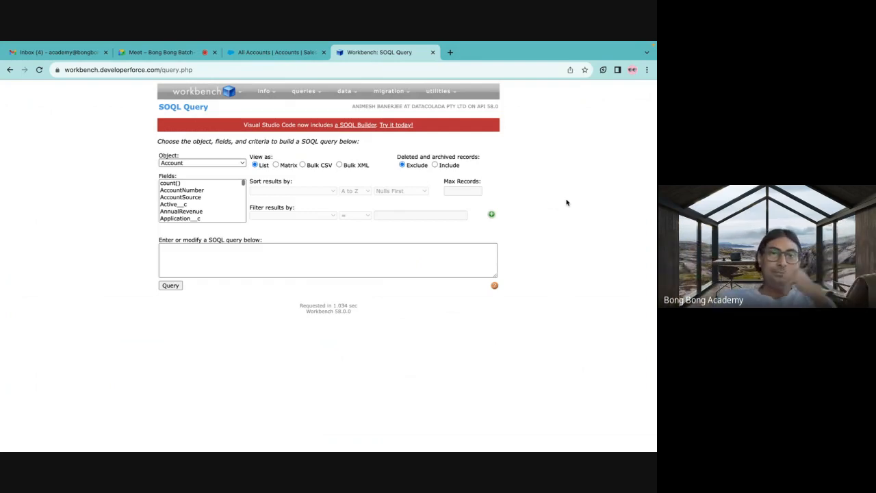
pyautogui.click(177, 183)
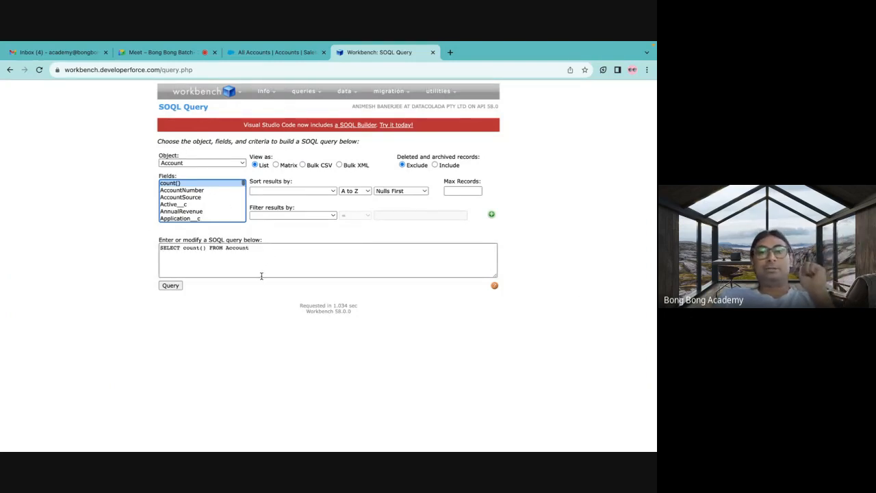
pyautogui.click(171, 287)
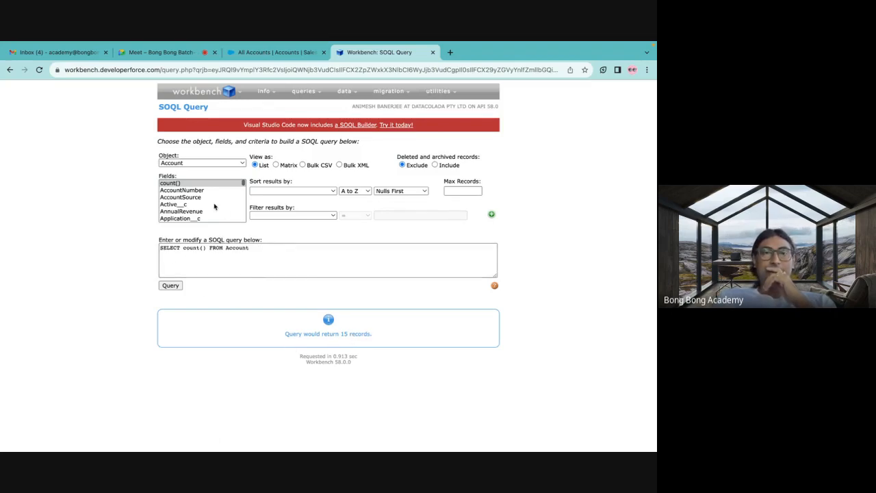
# Look through the Account fields, try AccountNumber and AccountSource, and select Id to build the query SELECT Id FROM Account.
pyautogui.scroll(-3, 213, 206)
pyautogui.scroll(-4, 213, 206)
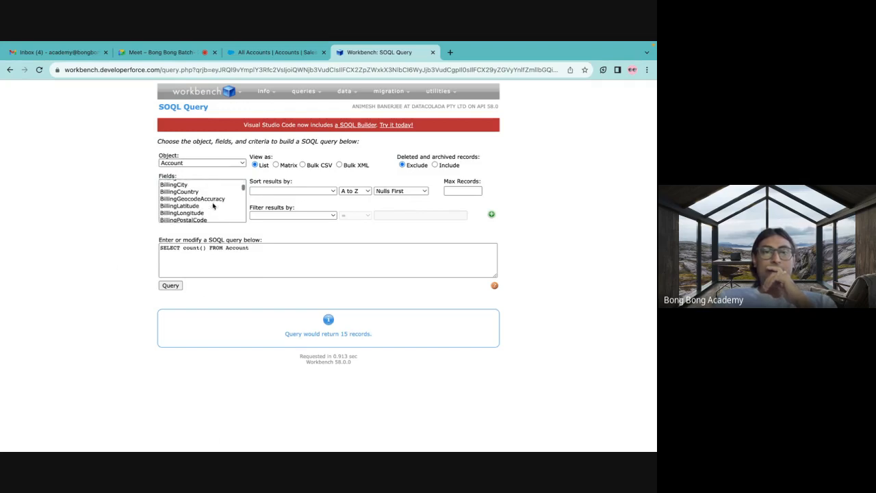
pyautogui.scroll(-4, 213, 206)
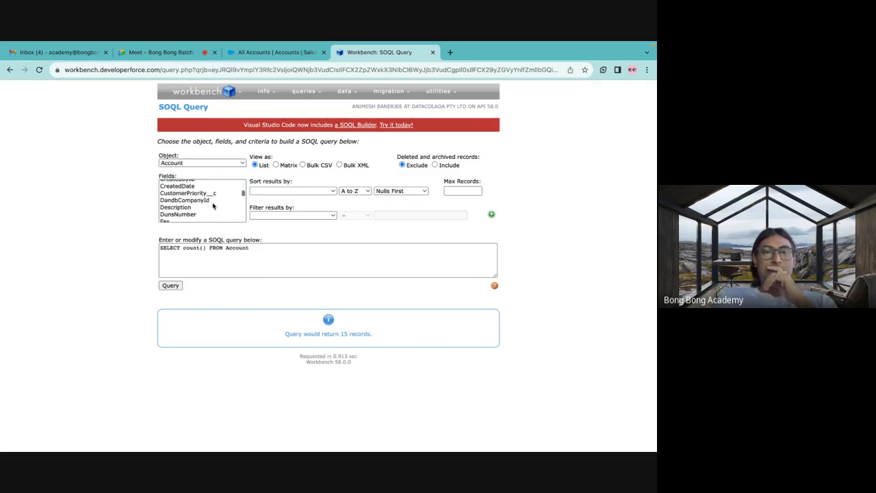
pyautogui.scroll(-4, 213, 206)
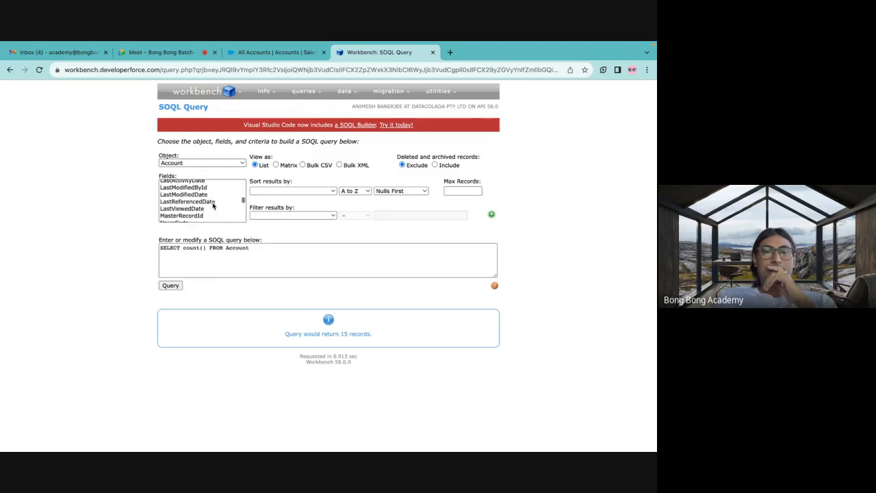
pyautogui.scroll(-6, 213, 206)
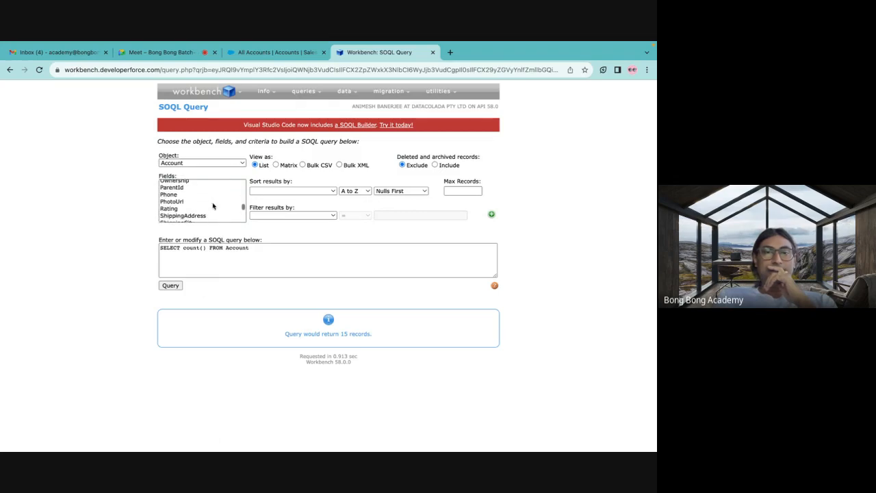
pyautogui.scroll(15, 213, 206)
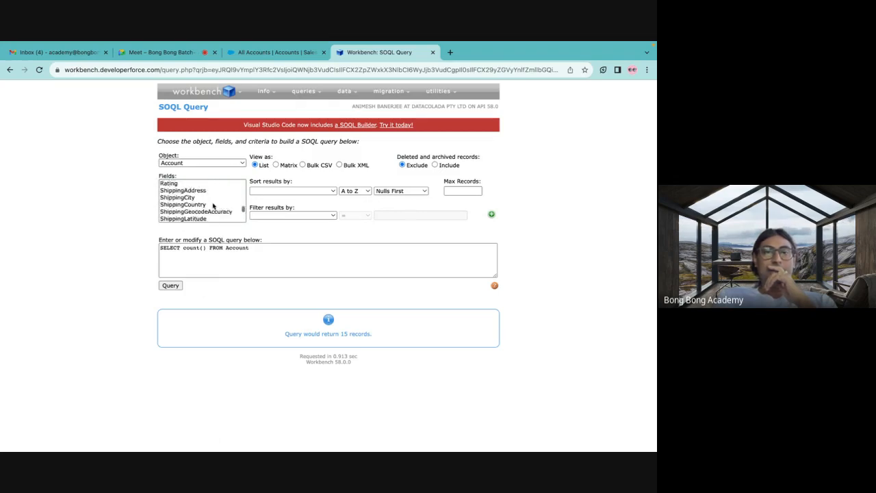
pyautogui.click(190, 191)
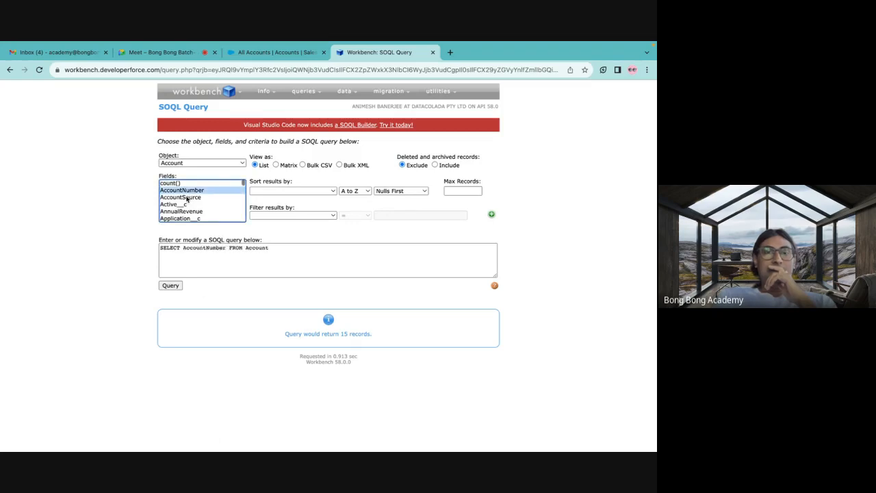
pyautogui.click(189, 198)
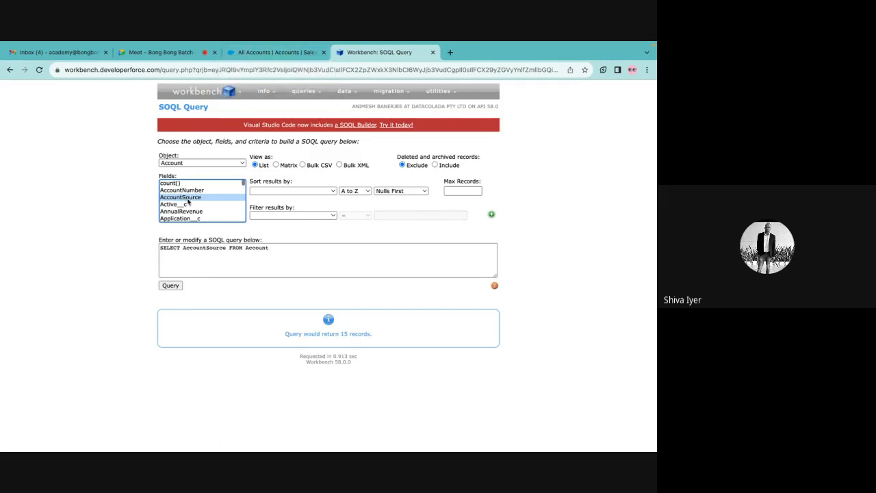
pyautogui.scroll(-6, 187, 201)
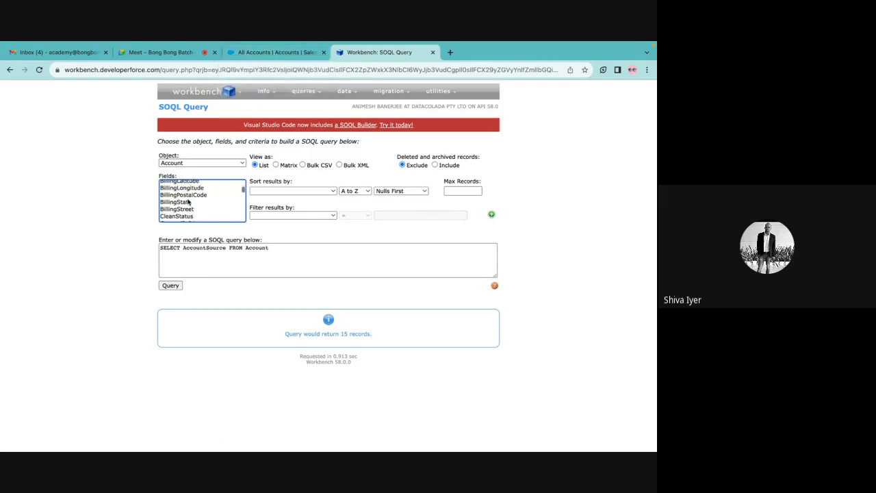
pyautogui.click(176, 209)
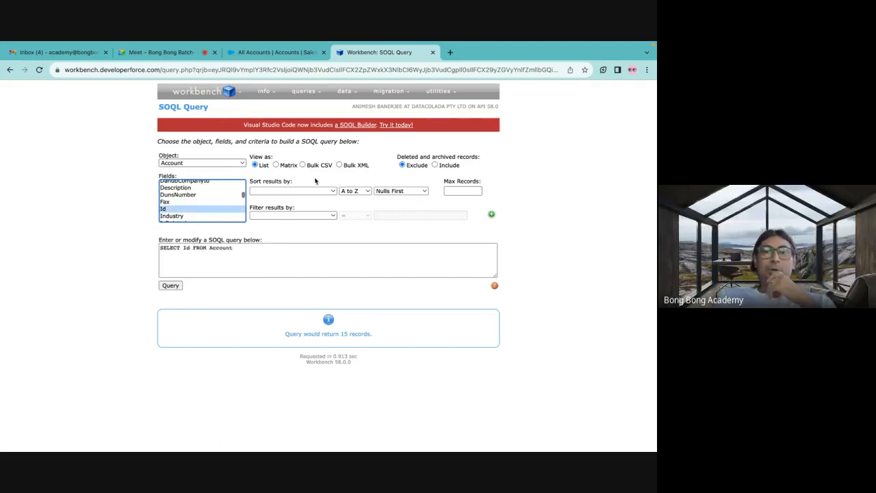
# Compare the Account fields offered in the Workbench query builder with the All Accounts list in Salesforce.
pyautogui.click(277, 52)
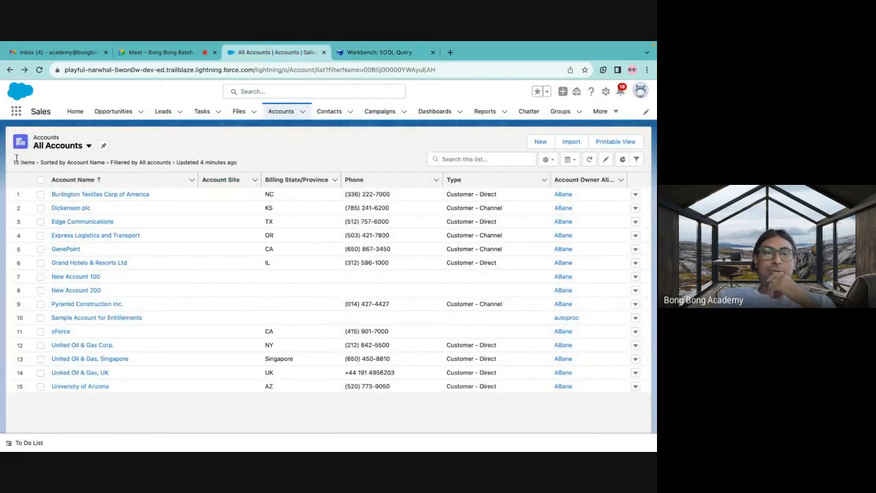
pyautogui.click(364, 53)
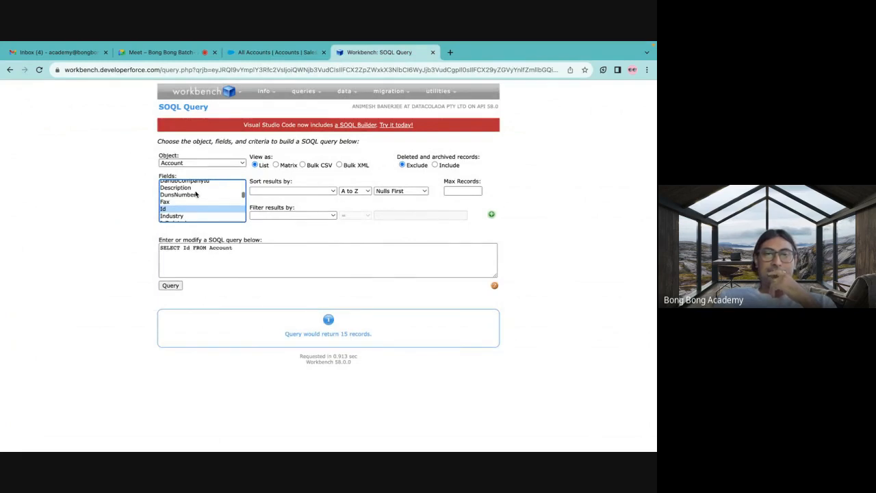
pyautogui.scroll(-1, 196, 194)
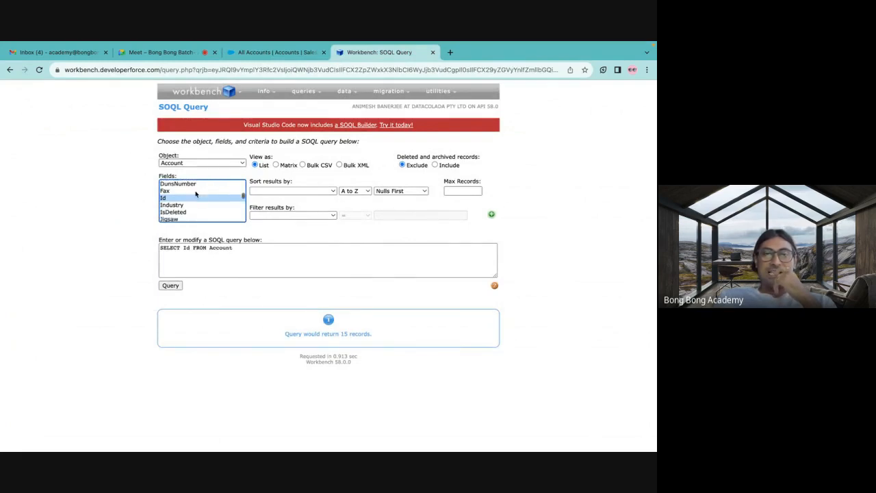
pyautogui.scroll(-5, 196, 195)
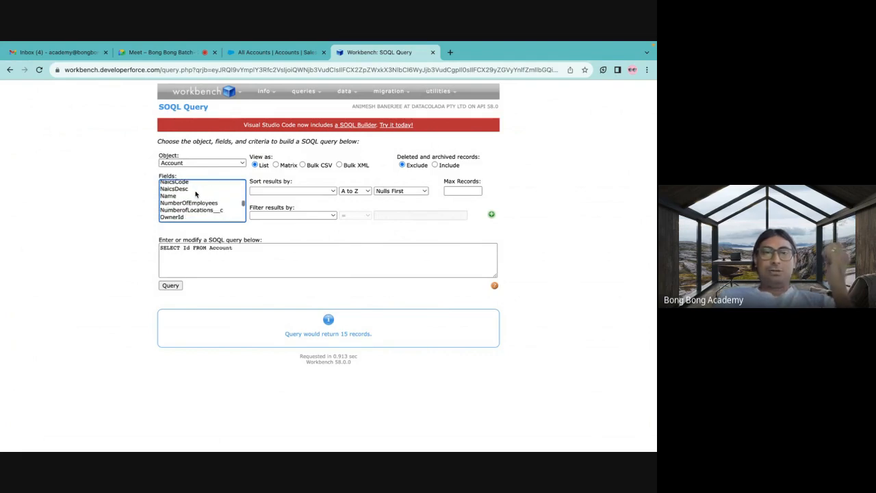
pyautogui.scroll(10, 196, 194)
pyautogui.scroll(-2, 196, 195)
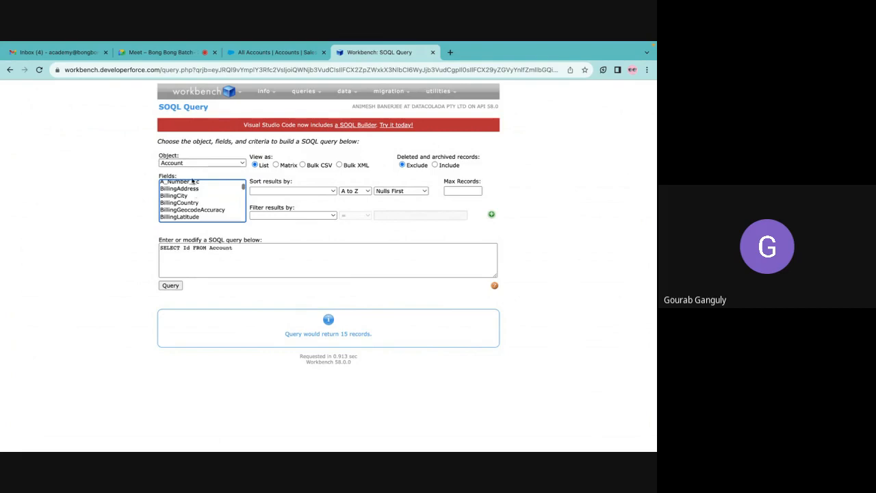
pyautogui.click(274, 52)
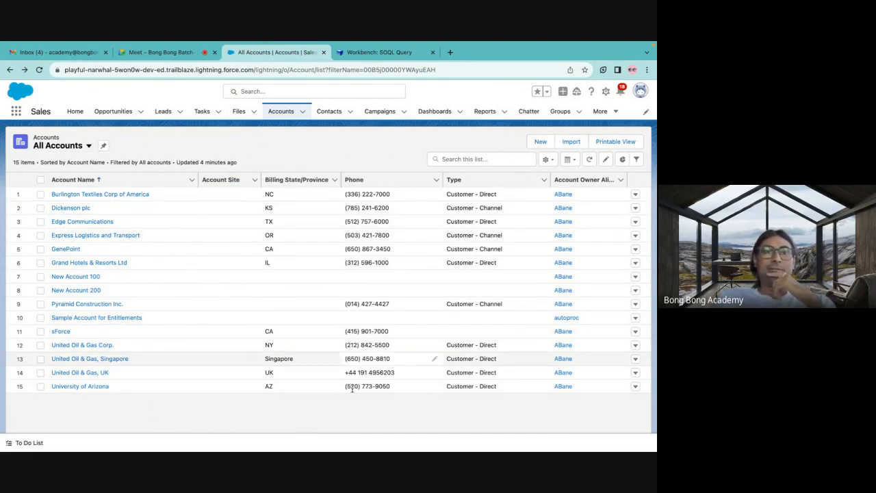
pyautogui.click(375, 53)
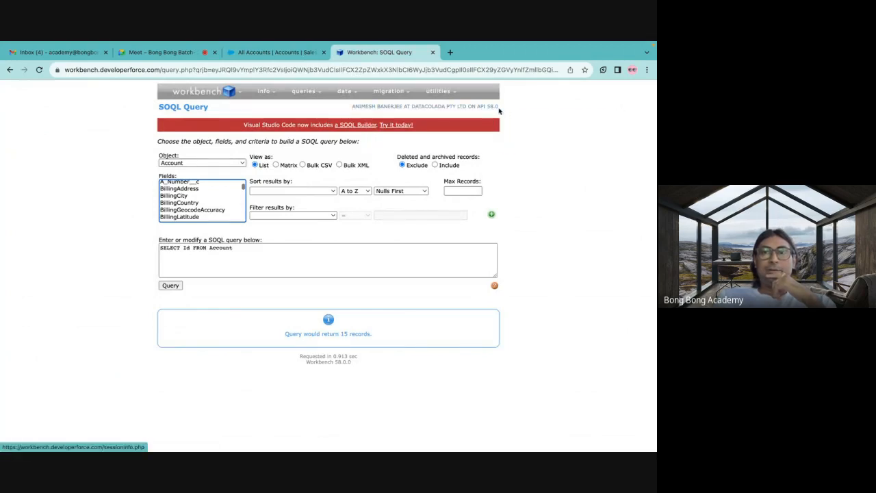
# Compare the org shown in Workbench's session details with the Salesforce org's web address, ending back on the SOQL query page.
pyautogui.moveTo(494, 111)
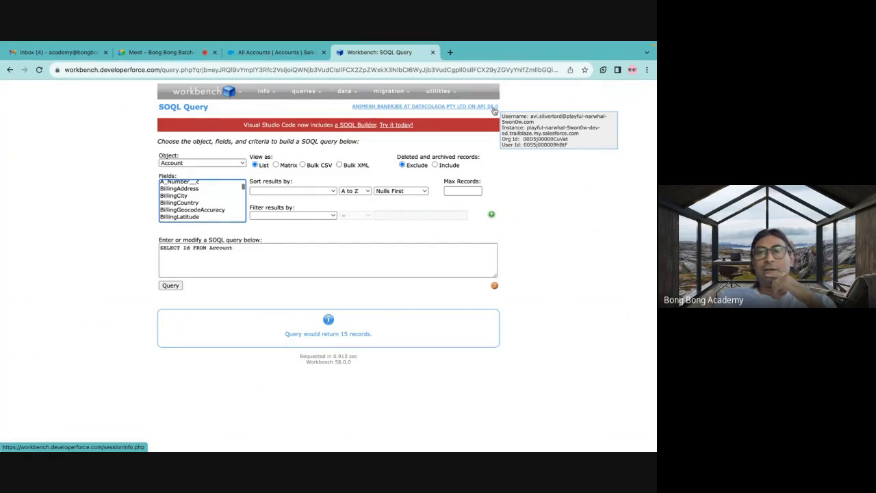
pyautogui.click(288, 52)
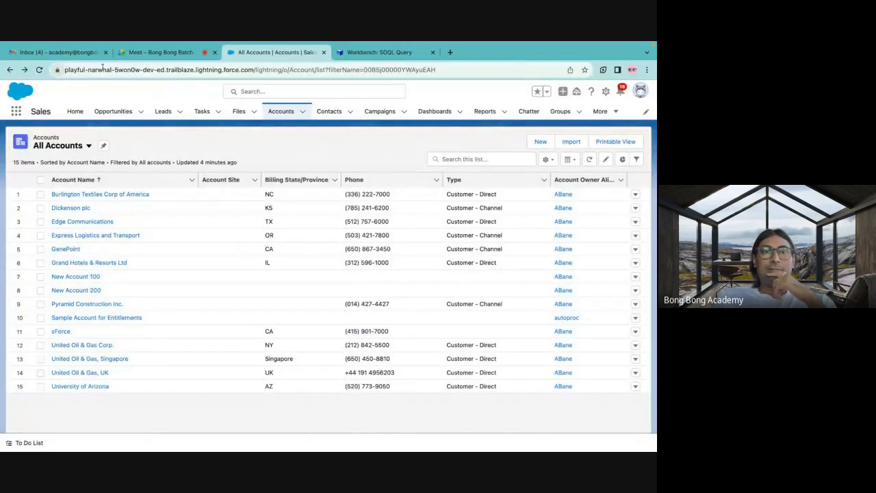
pyautogui.click(371, 54)
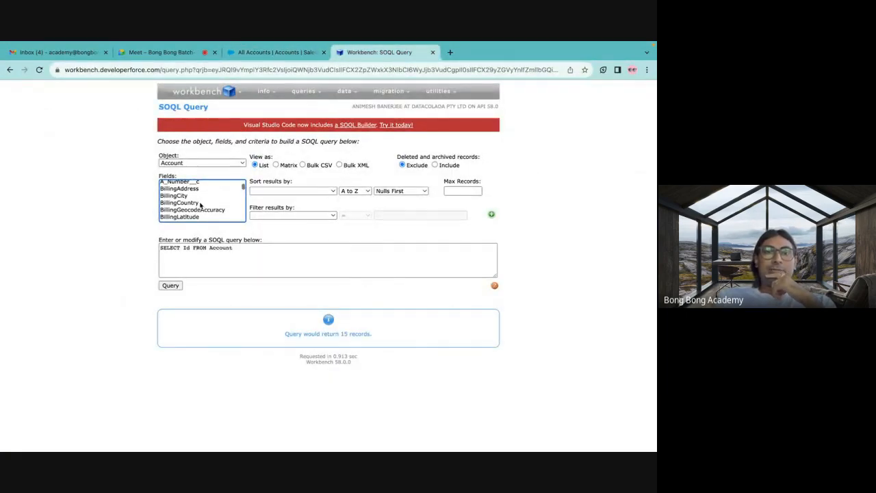
# Examine the standard and custom fields offered for Account in the query builder, from AccountNumber through the billing fields to Id.
pyautogui.scroll(3, 193, 207)
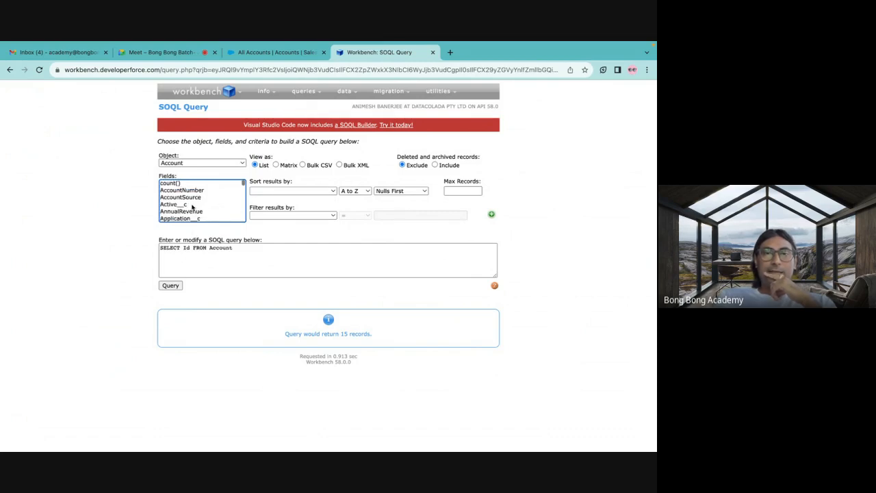
pyautogui.scroll(-5, 193, 207)
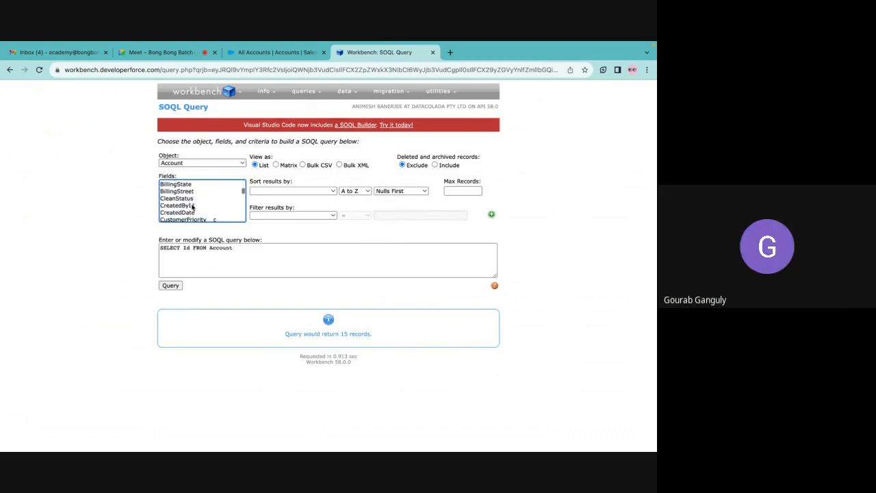
pyautogui.scroll(5, 193, 206)
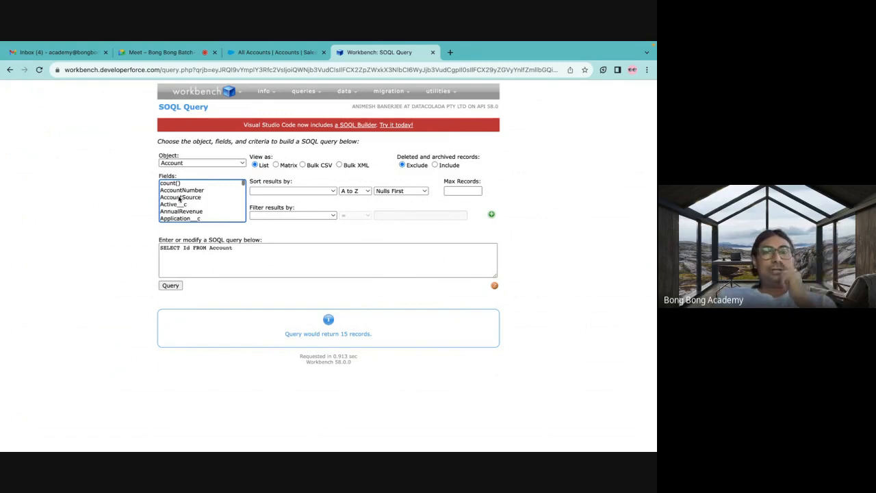
pyautogui.scroll(-2, 179, 199)
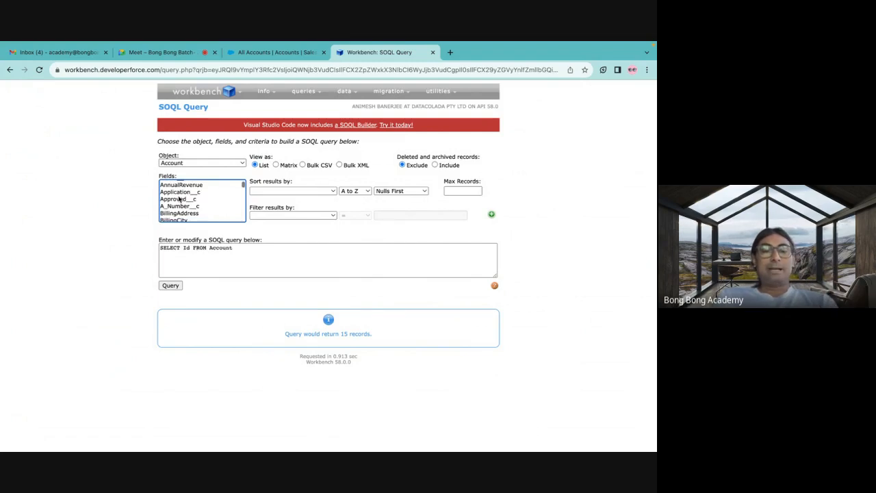
pyautogui.scroll(-3, 180, 199)
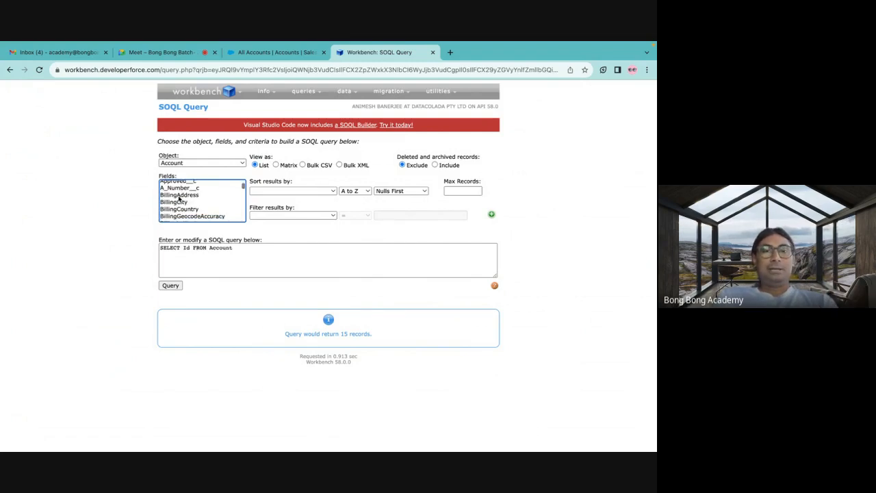
pyautogui.scroll(5, 179, 199)
pyautogui.scroll(-10, 179, 198)
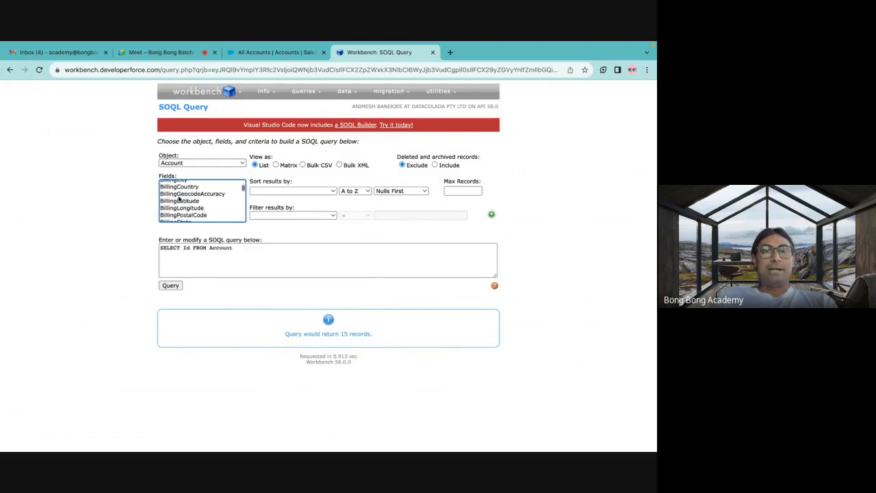
pyautogui.scroll(2, 179, 199)
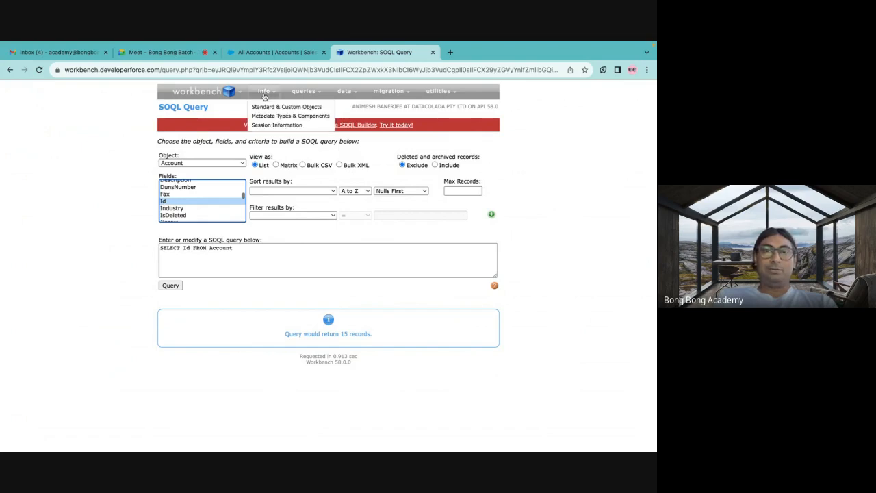
# Add the Name field to the Account query and run SELECT Id,Name FROM Account, showing the results table.
pyautogui.scroll(-2, 178, 204)
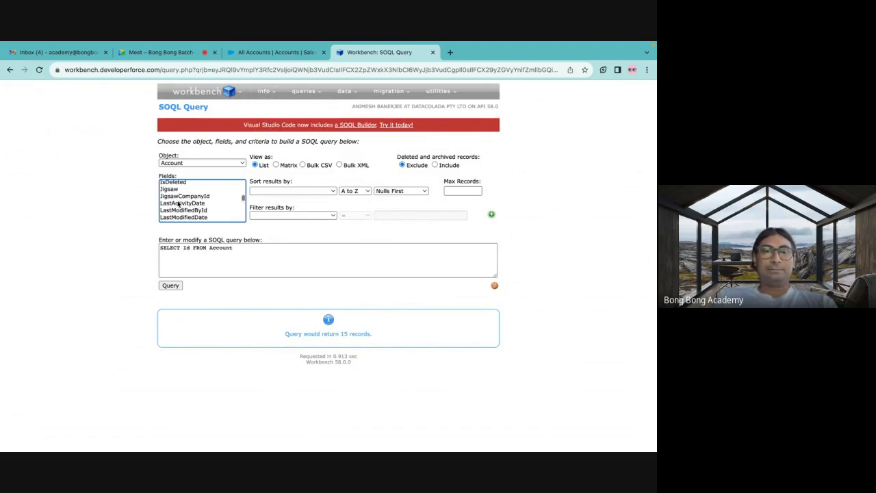
pyautogui.scroll(-4, 178, 204)
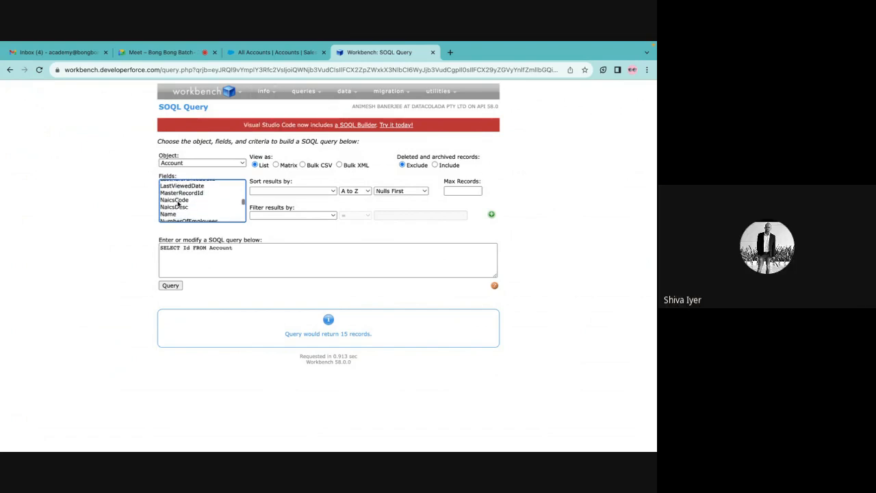
pyautogui.scroll(-1, 177, 204)
pyautogui.click(171, 213)
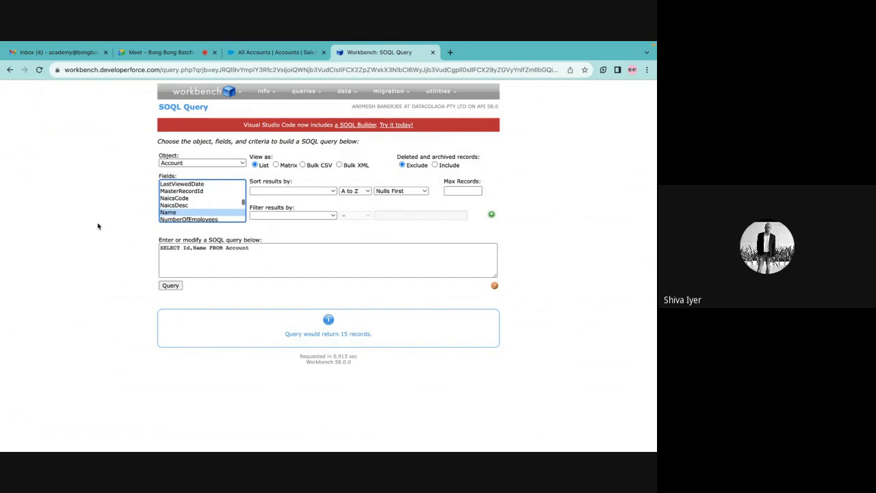
pyautogui.click(170, 285)
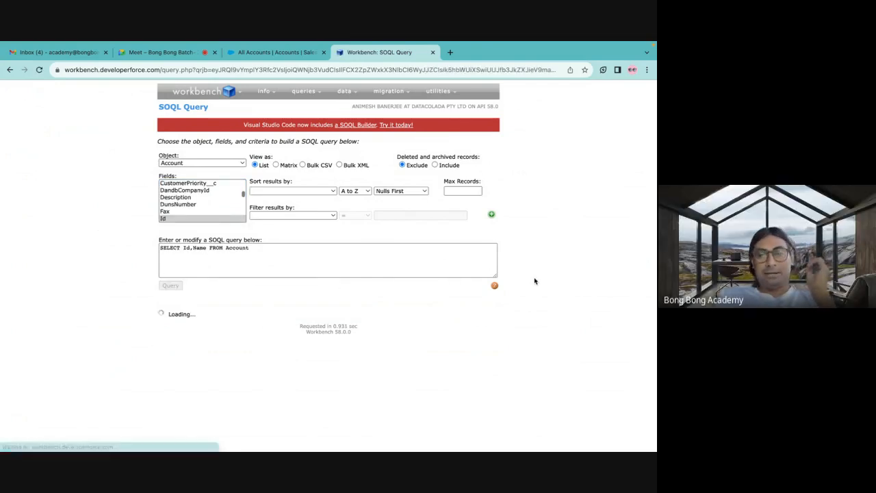
pyautogui.scroll(-2, 461, 318)
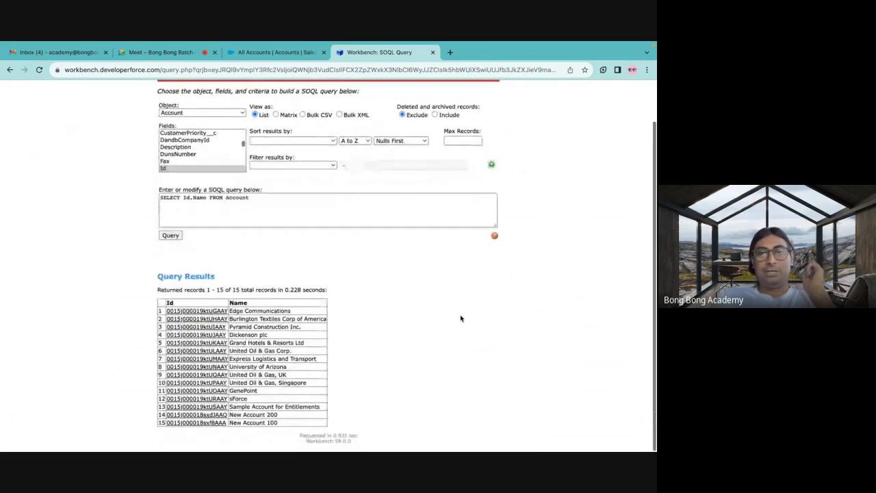
# Compare the queried account Ids and names with the All Accounts list in Salesforce.
pyautogui.click(261, 56)
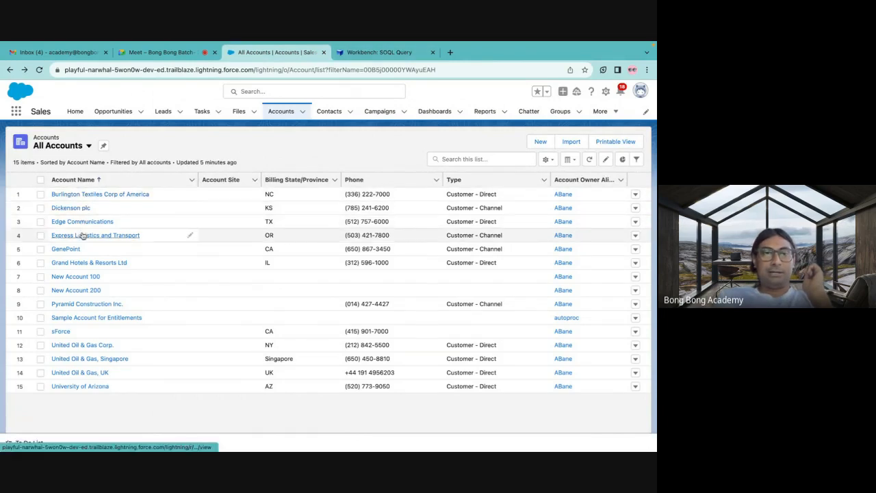
pyautogui.click(386, 53)
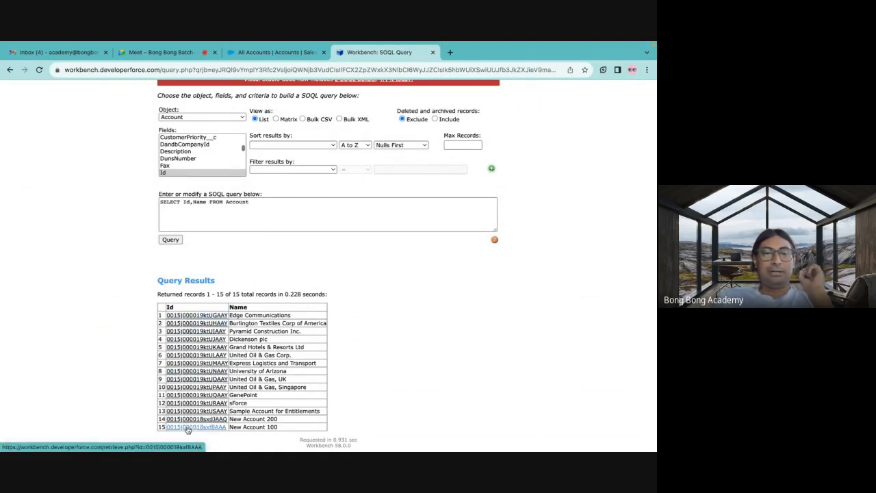
pyautogui.moveTo(188, 428)
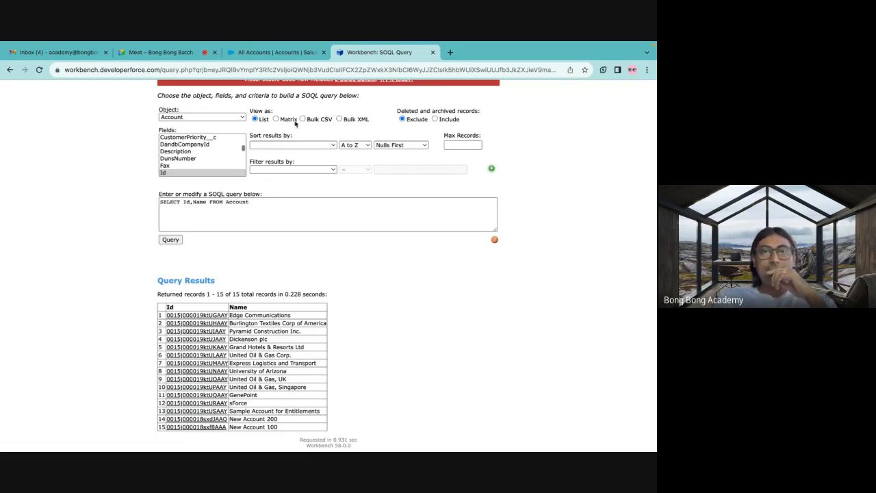
# Switch to Salesforce, open the Developer Console, and display its Query Editor with a taller pane.
pyautogui.click(284, 54)
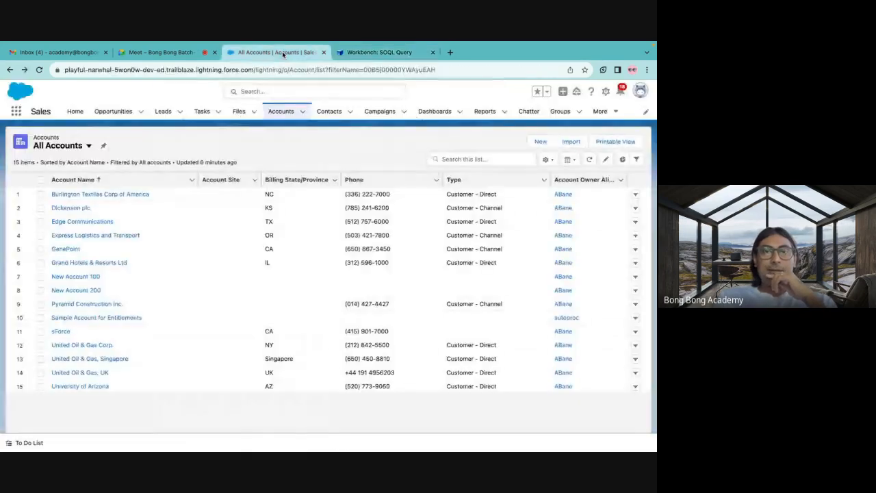
pyautogui.click(607, 93)
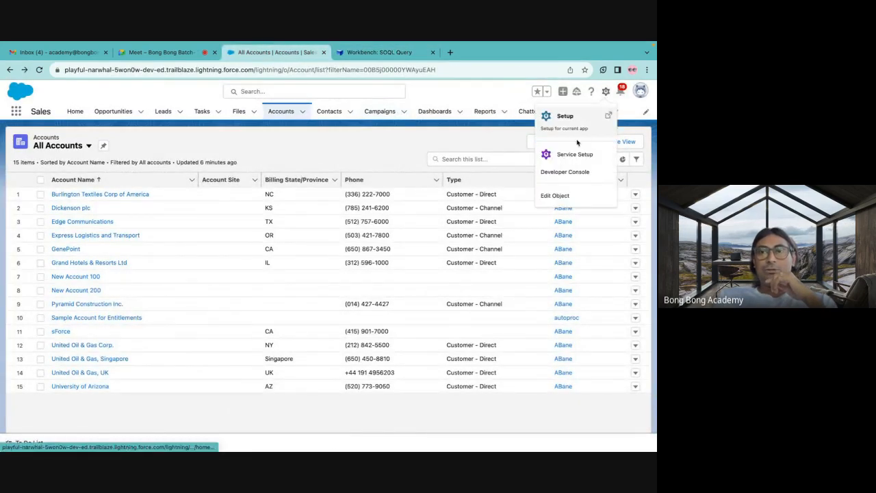
pyautogui.click(560, 176)
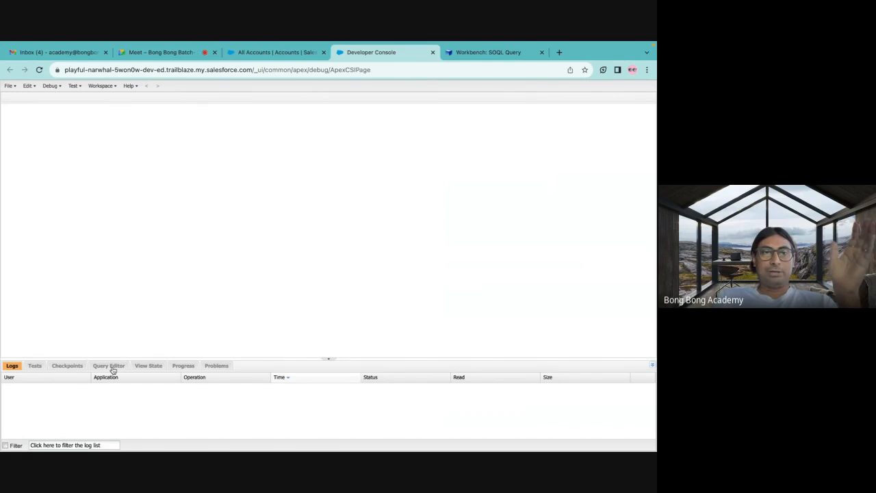
pyautogui.click(110, 366)
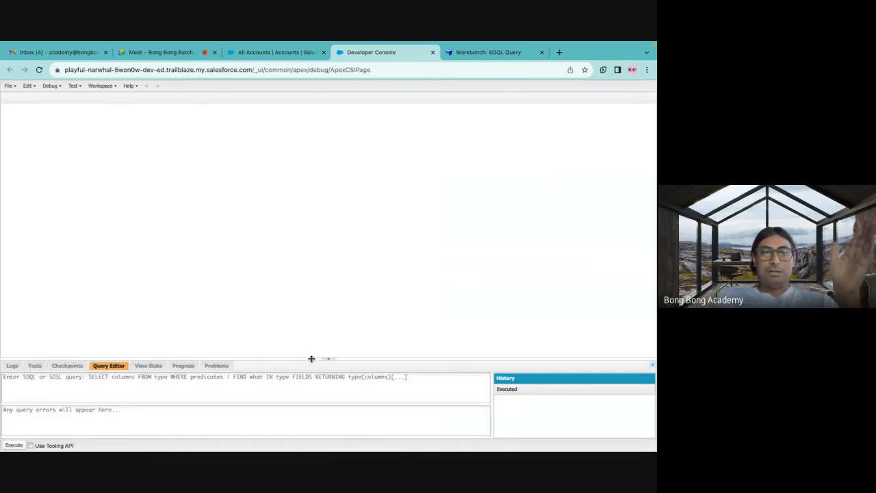
pyautogui.moveTo(311, 358); pyautogui.dragTo(317, 203)
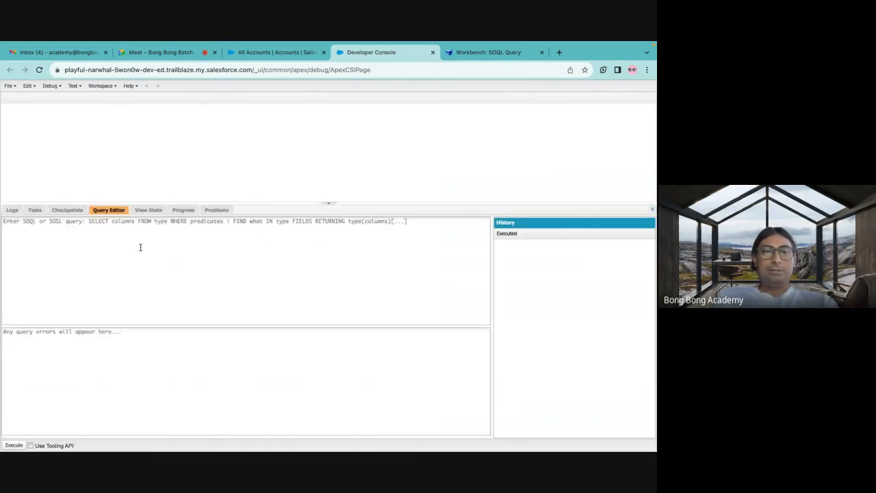
# Execute the query Select Id, Name from Account in the Query Editor and enlarge the results area to show all rows.
pyautogui.click(110, 227)
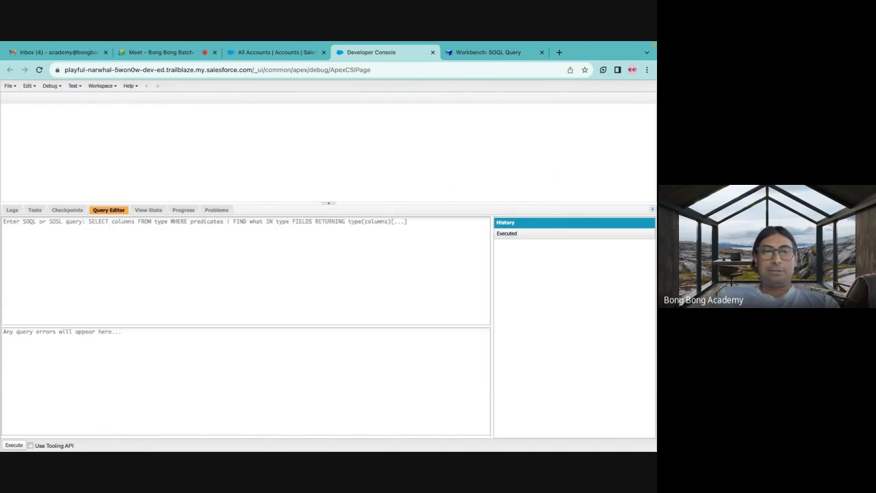
pyautogui.write('Ske')
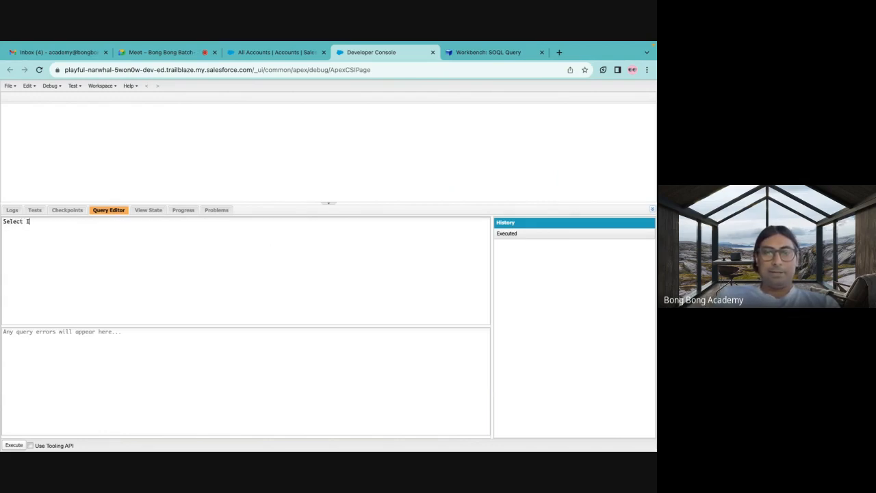
pyautogui.write('ect Id, Name ')
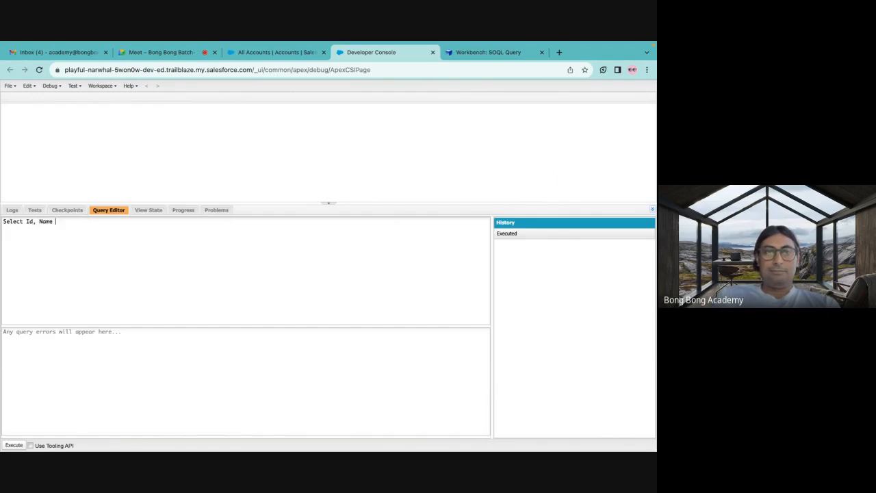
pyautogui.write('from ')
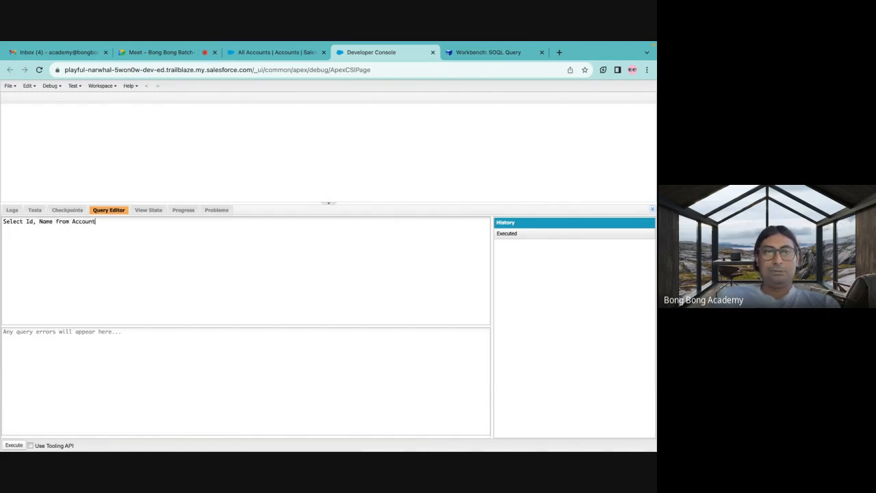
pyautogui.write('Account')
pyautogui.click(14, 445)
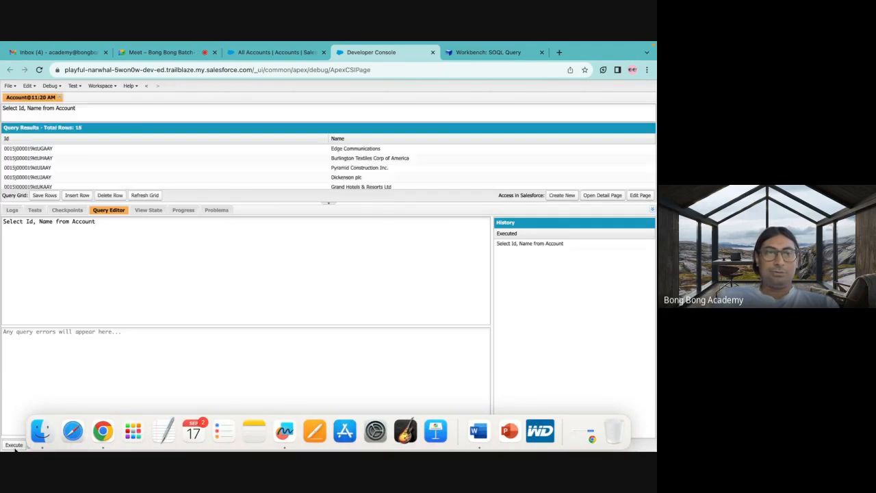
pyautogui.moveTo(313, 201); pyautogui.dragTo(311, 325)
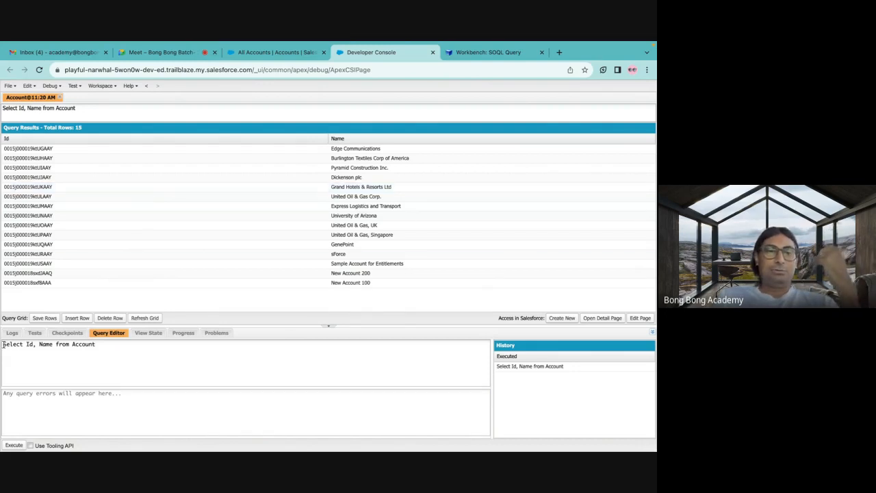
# Highlight the executed query text, close the Developer Console, and return to the Workbench SOQL query page.
pyautogui.moveTo(3, 344); pyautogui.dragTo(135, 344)
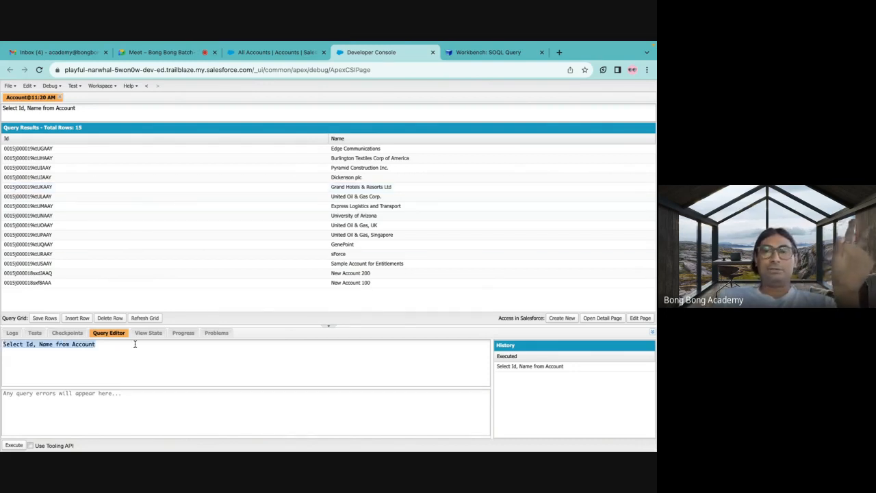
pyautogui.click(433, 53)
pyautogui.click(376, 52)
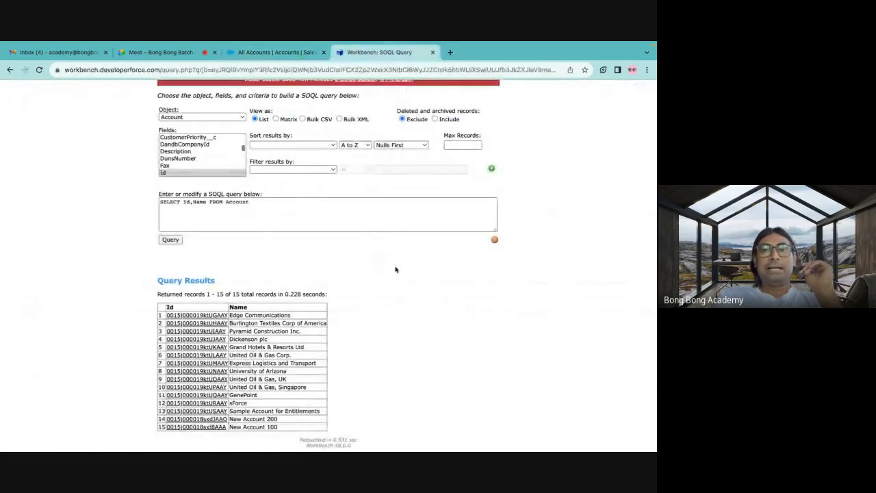
pyautogui.scroll(3, 404, 272)
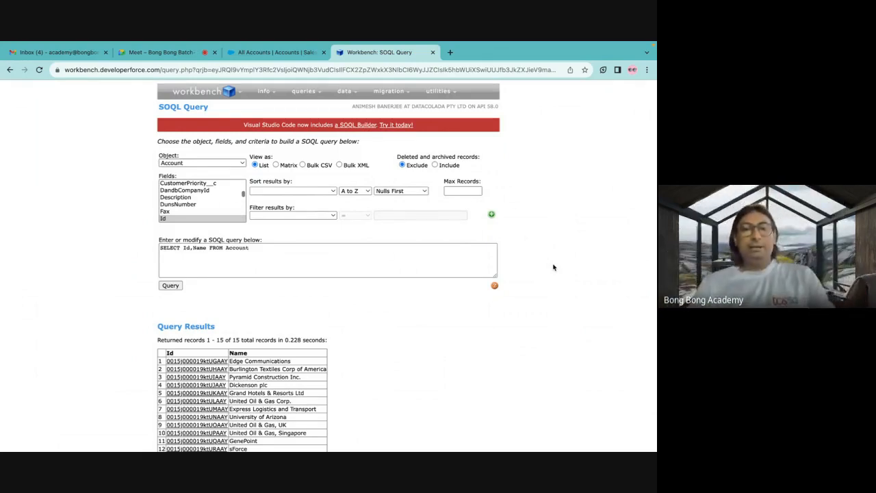
# Switch to Salesforce, open the Active Accounts list view, and display its filters.
pyautogui.click(274, 52)
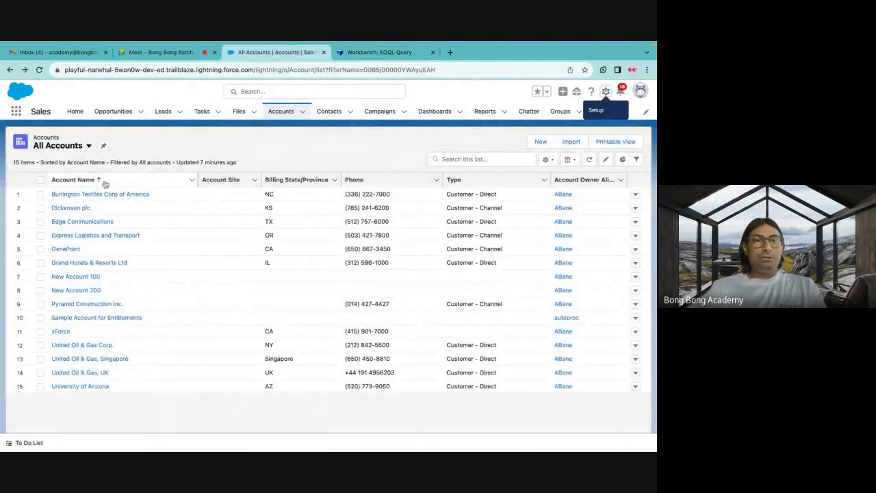
pyautogui.click(78, 150)
pyautogui.click(69, 177)
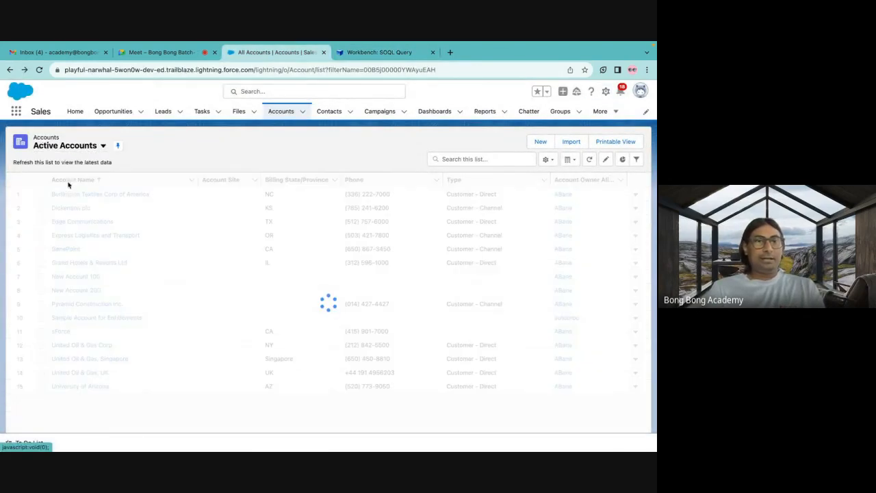
pyautogui.click(636, 159)
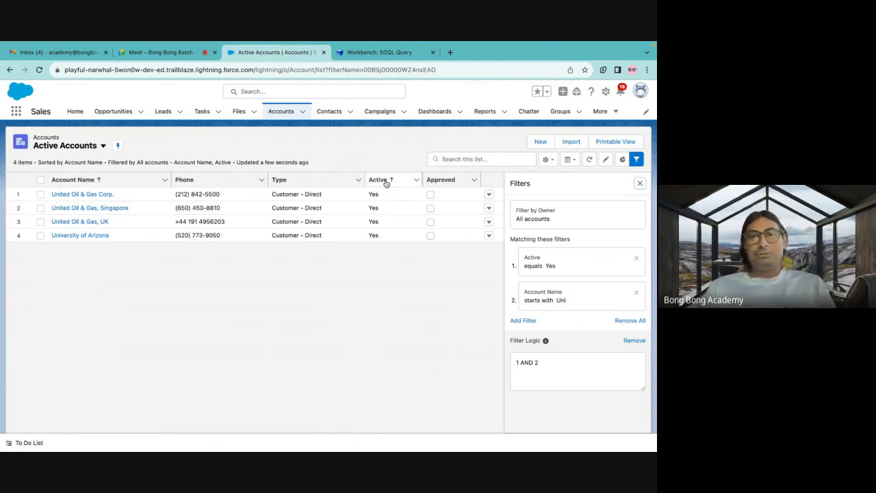
# Switch to Workbench and choose Active__c as the filter field for the Account query.
pyautogui.click(380, 52)
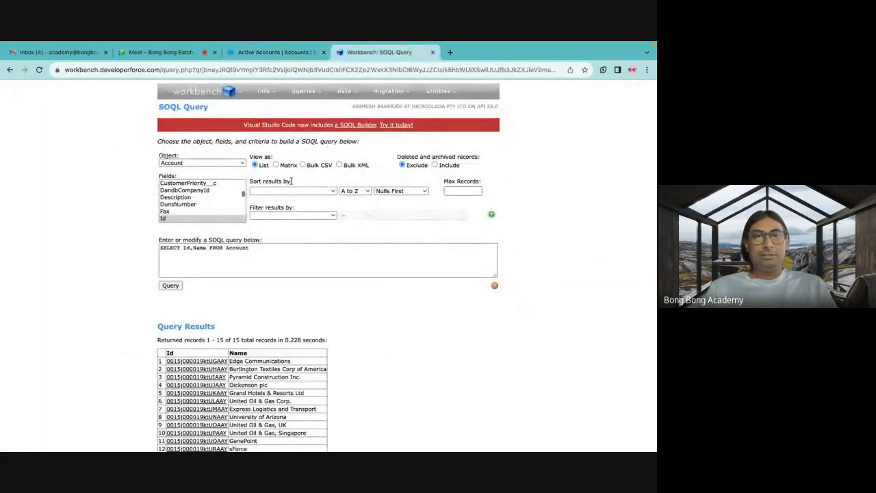
pyautogui.click(304, 216)
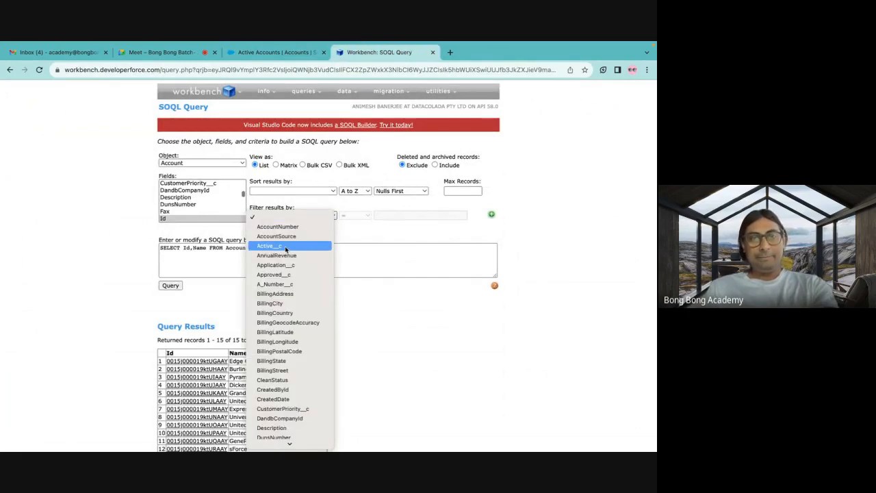
pyautogui.click(286, 247)
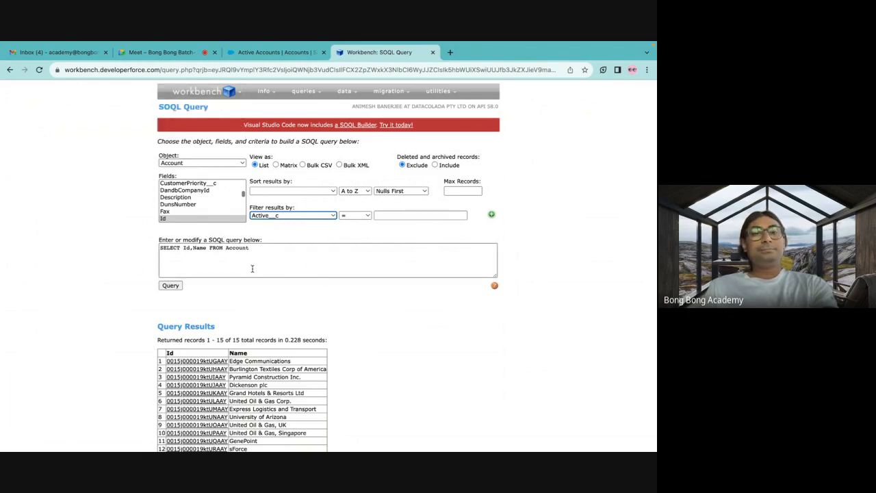
# Switch to Salesforce, open the Account object's Fields & Relationships in Setup's Object Manager, and examine the field names.
pyautogui.click(277, 53)
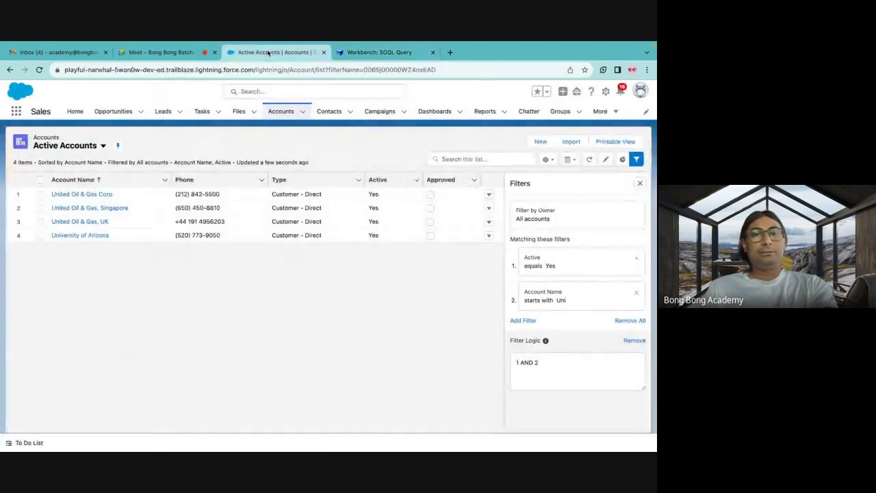
pyautogui.click(606, 91)
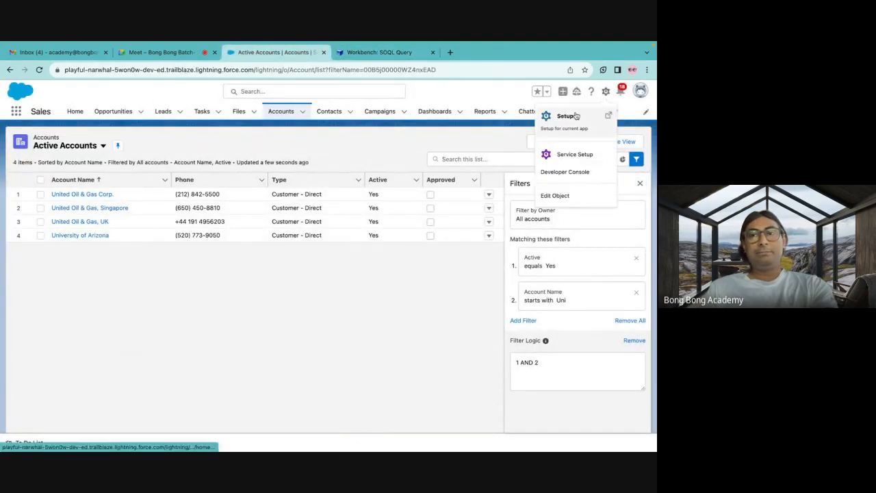
pyautogui.click(554, 118)
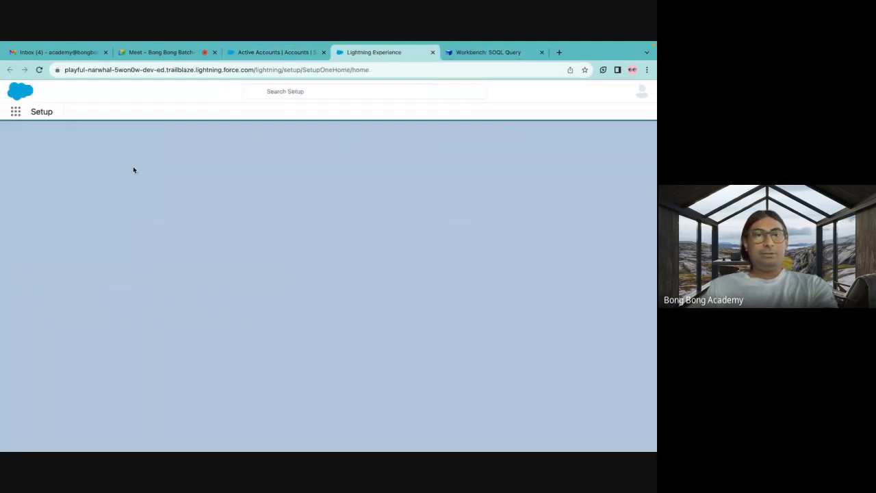
pyautogui.click(113, 112)
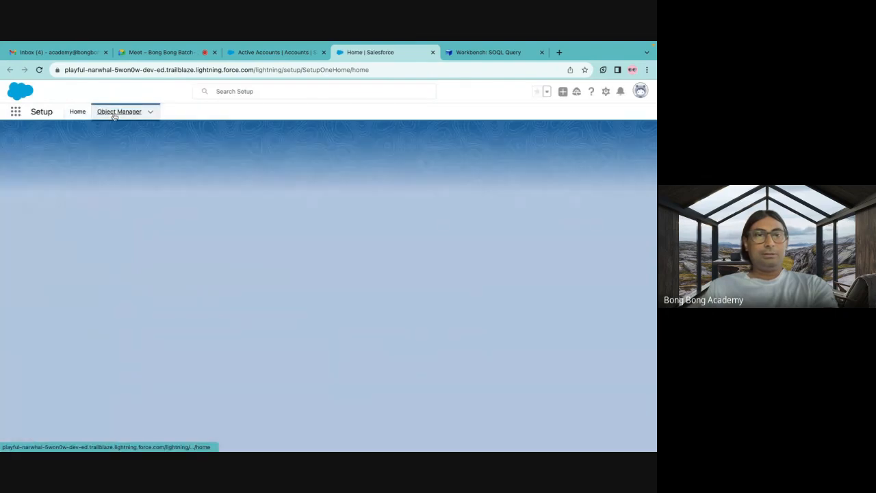
pyautogui.click(28, 202)
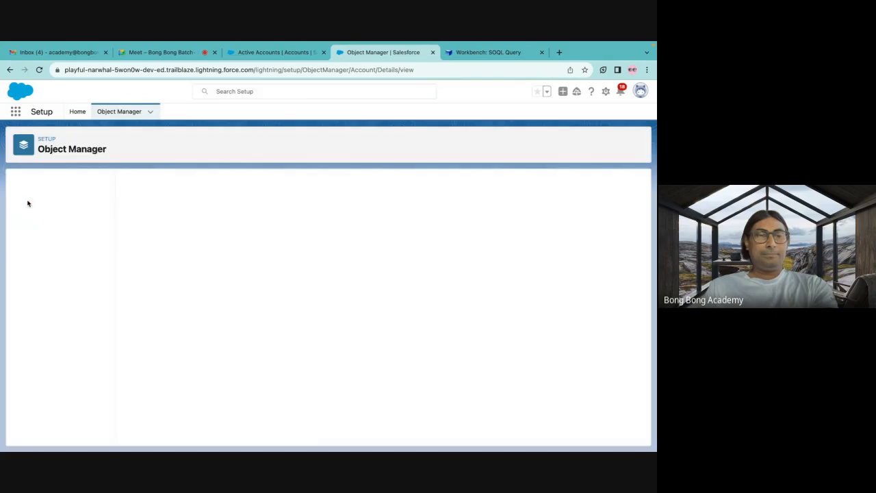
pyautogui.click(34, 202)
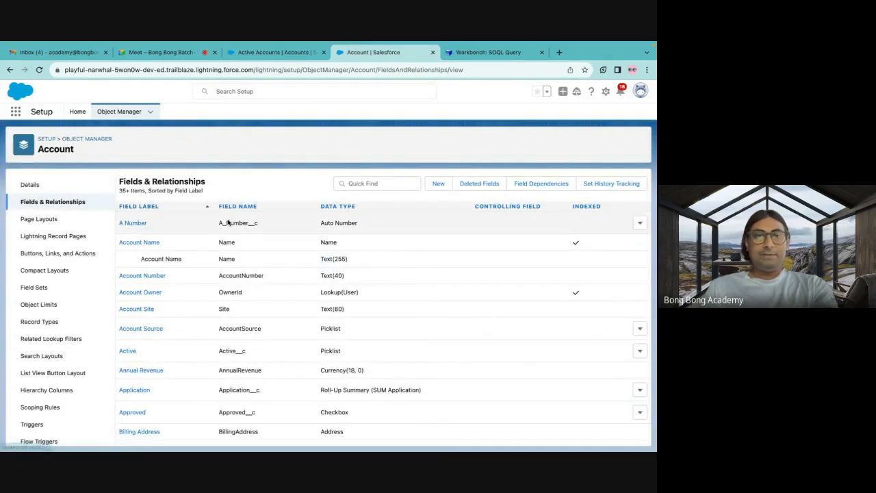
pyautogui.scroll(-10, 231, 384)
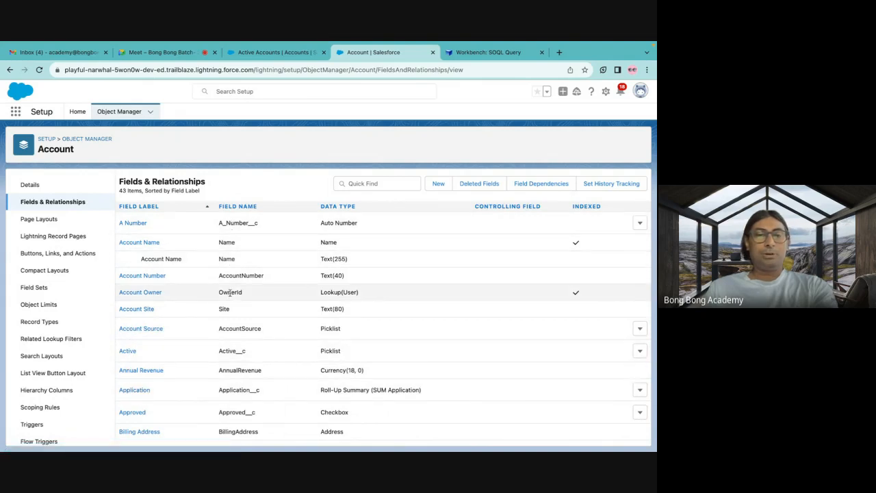
pyautogui.scroll(-5, 231, 370)
pyautogui.scroll(-10, 232, 370)
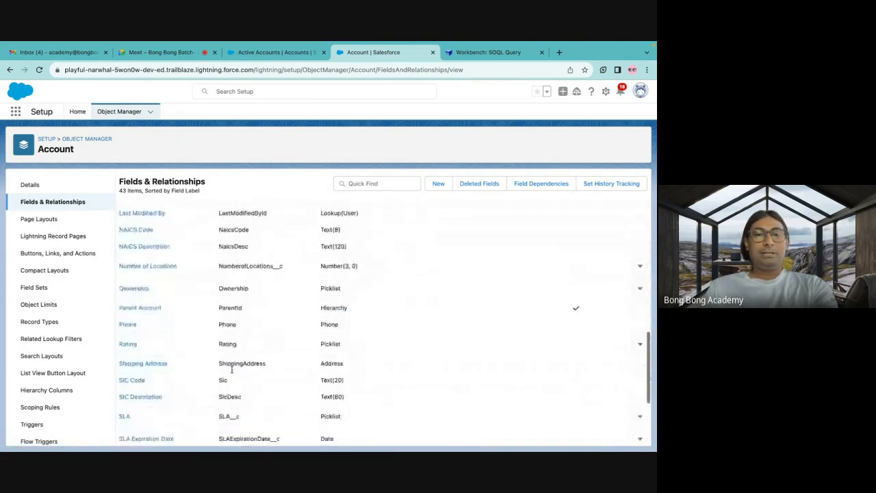
pyautogui.scroll(15, 236, 288)
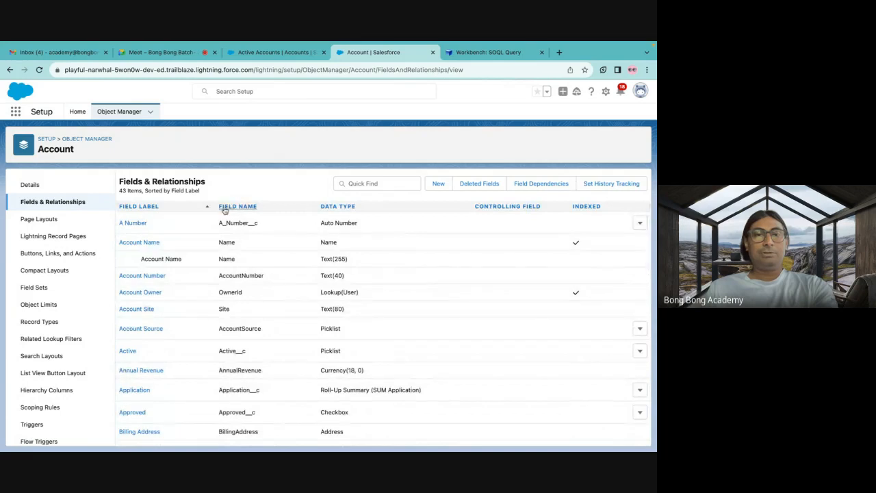
# Return to Workbench, add Active__c after Name in the Account query's SELECT list, and run the query.
pyautogui.click(471, 54)
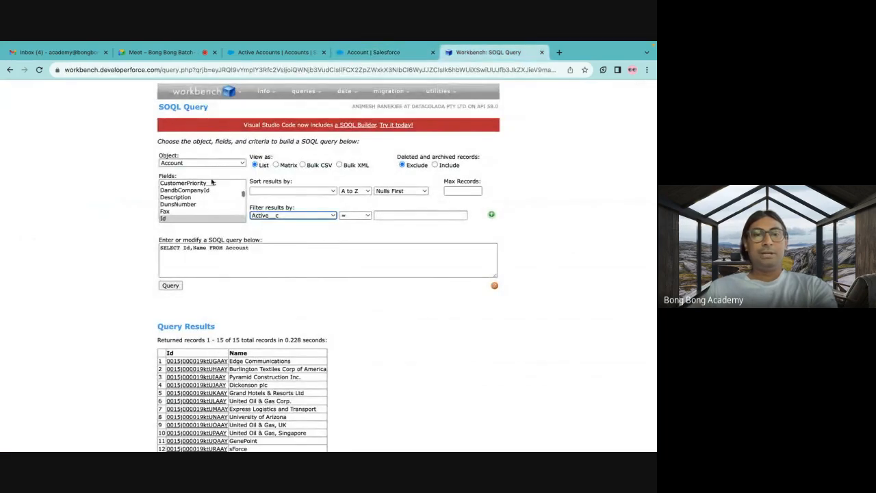
pyautogui.scroll(-6, 209, 185)
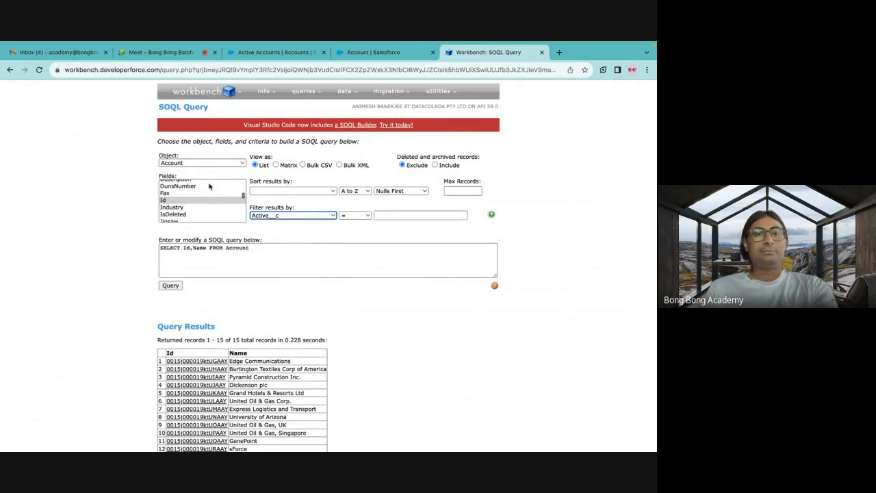
pyautogui.scroll(10, 209, 187)
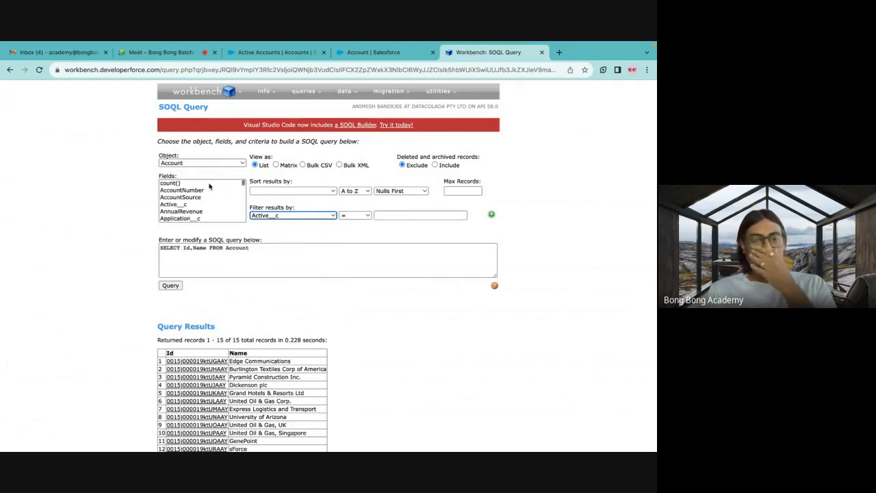
pyautogui.click(206, 249)
pyautogui.write(', Acti')
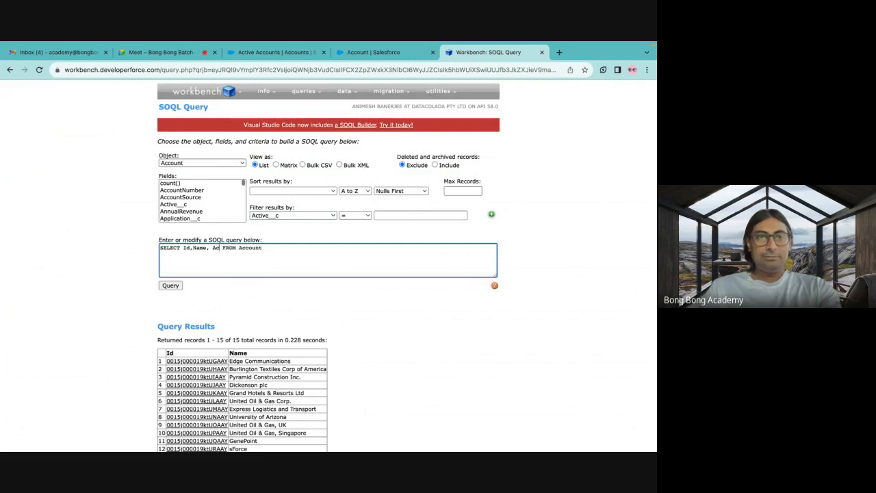
pyautogui.write('ve')
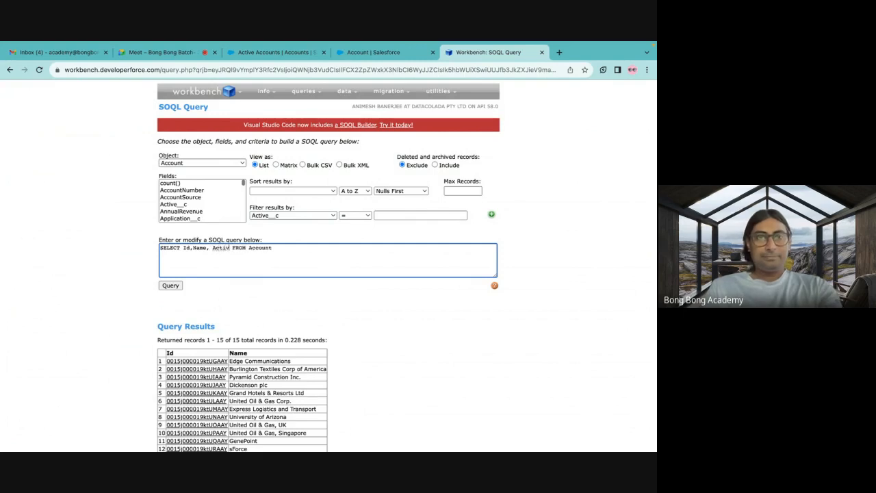
pyautogui.write('__c')
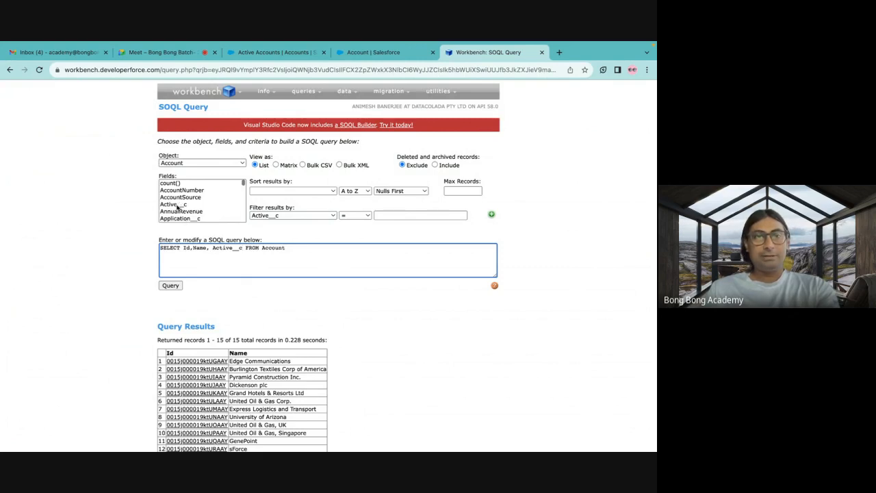
pyautogui.click(171, 286)
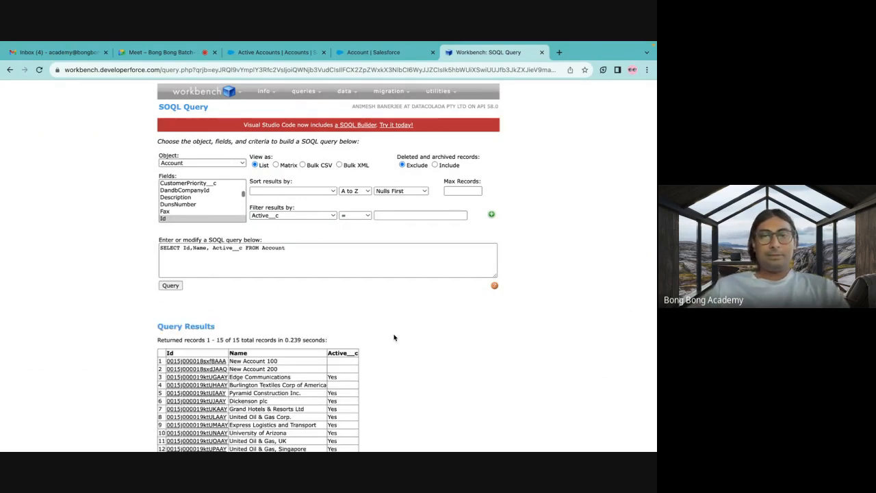
pyautogui.scroll(-3, 394, 337)
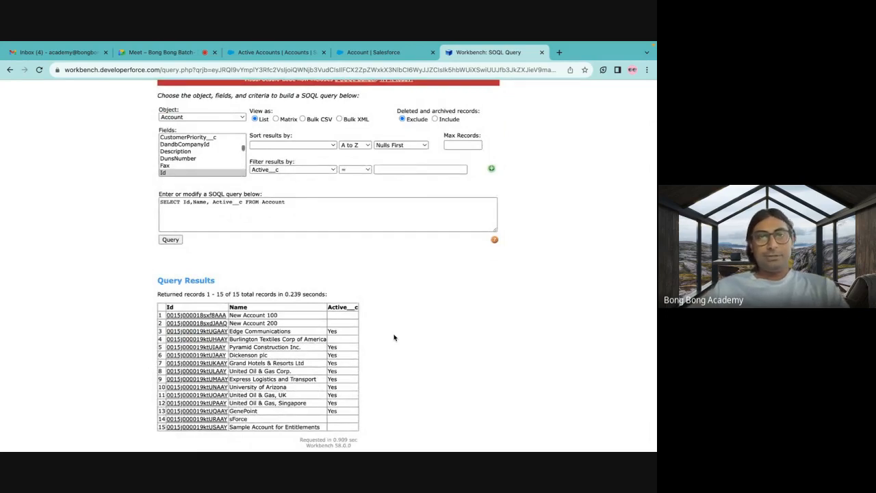
# Filter the Account query by Active__c = Yes and run it.
pyautogui.click(299, 173)
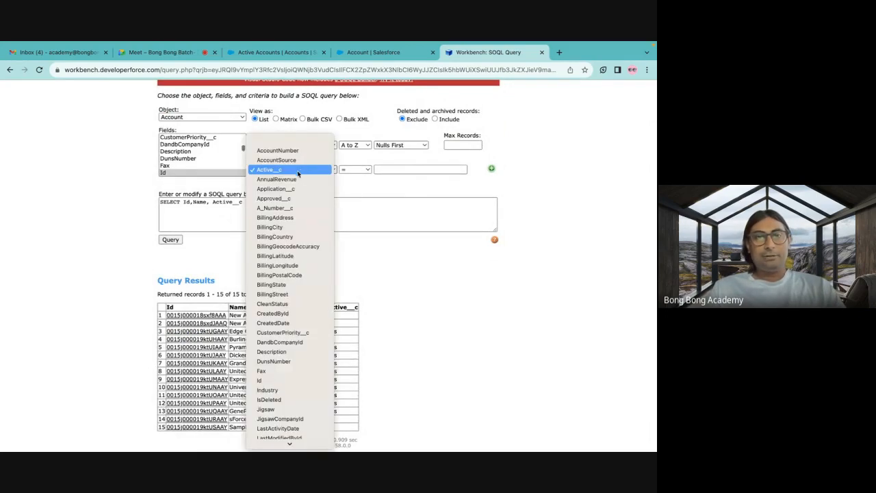
pyautogui.click(287, 171)
pyautogui.click(386, 169)
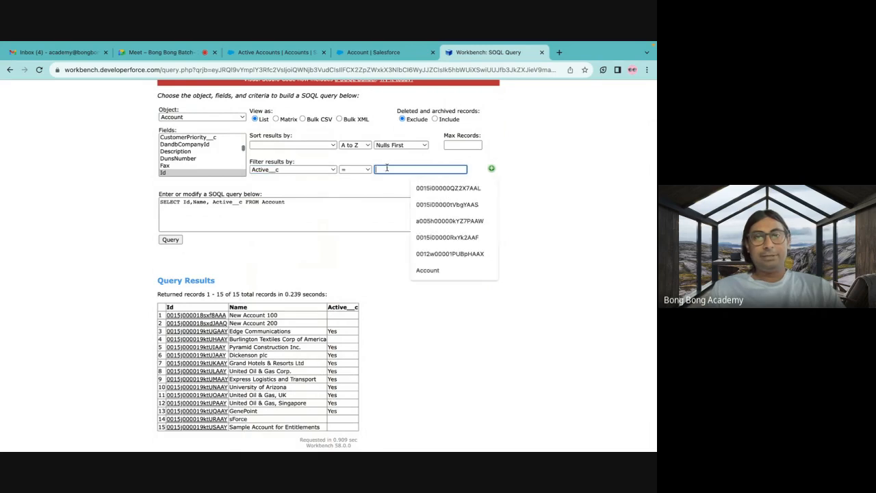
pyautogui.write('Yes')
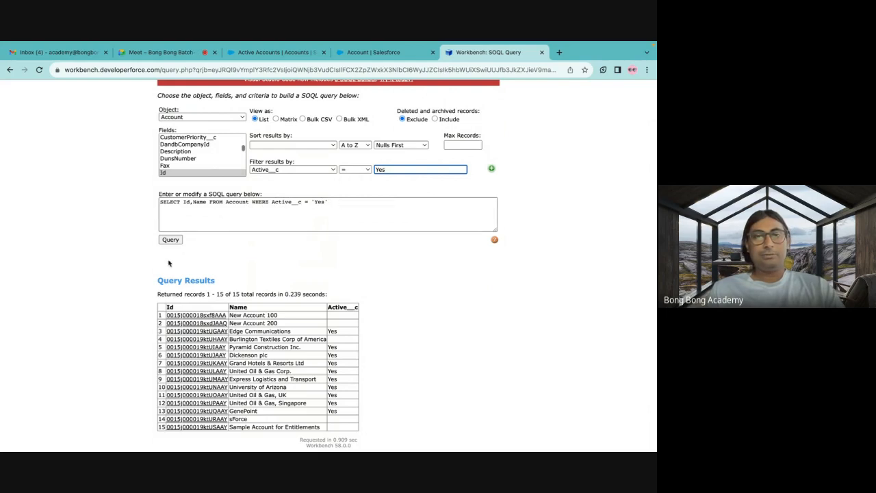
pyautogui.click(174, 241)
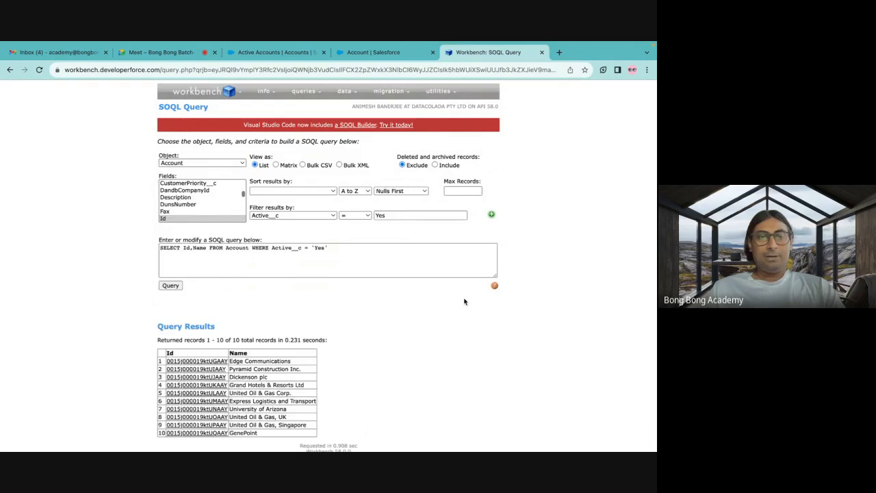
pyautogui.scroll(-1, 402, 340)
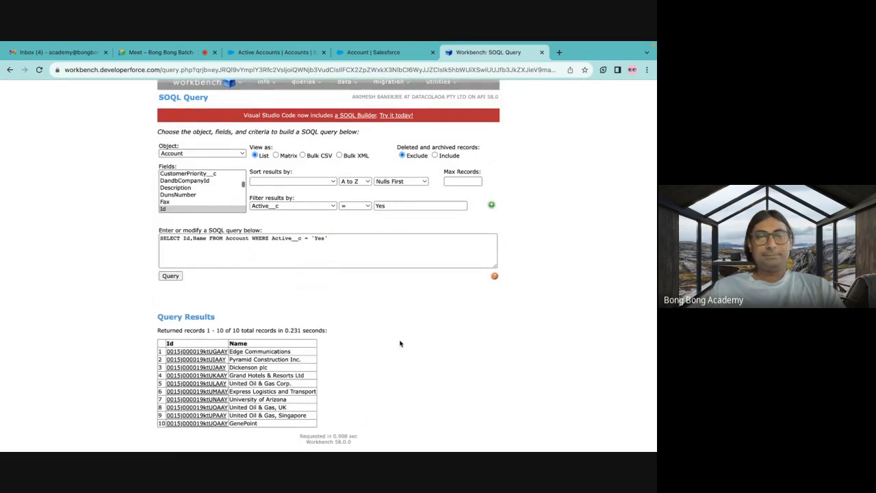
pyautogui.scroll(1, 401, 343)
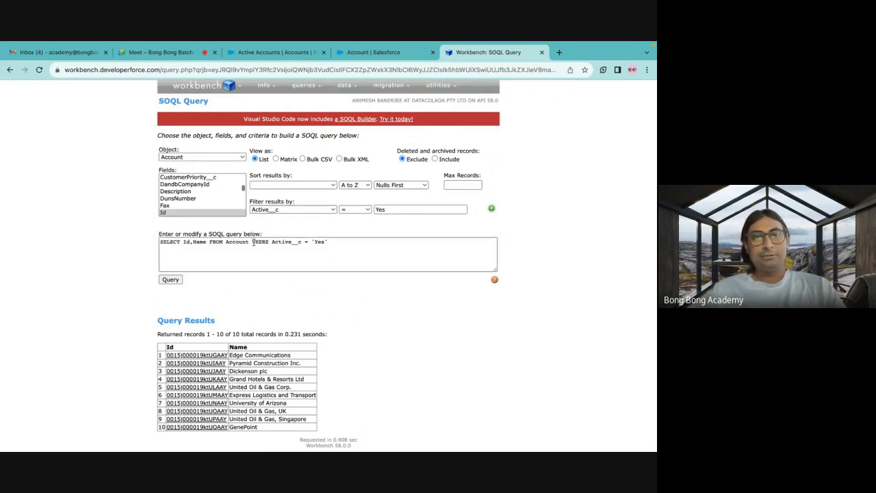
# Highlight the WHERE keyword and the condition Active__c = 'Yes' in the query text.
pyautogui.click(253, 242)
pyautogui.doubleClick(254, 242)
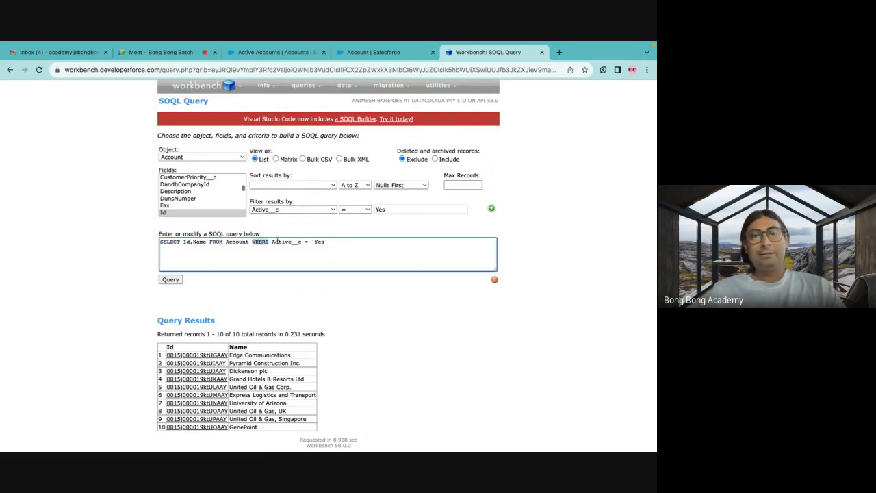
pyautogui.moveTo(271, 242); pyautogui.dragTo(331, 245)
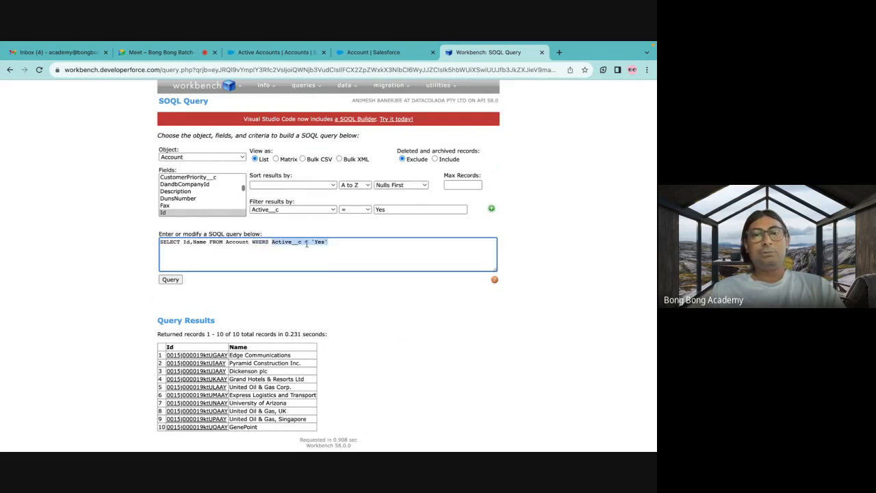
pyautogui.click(332, 242)
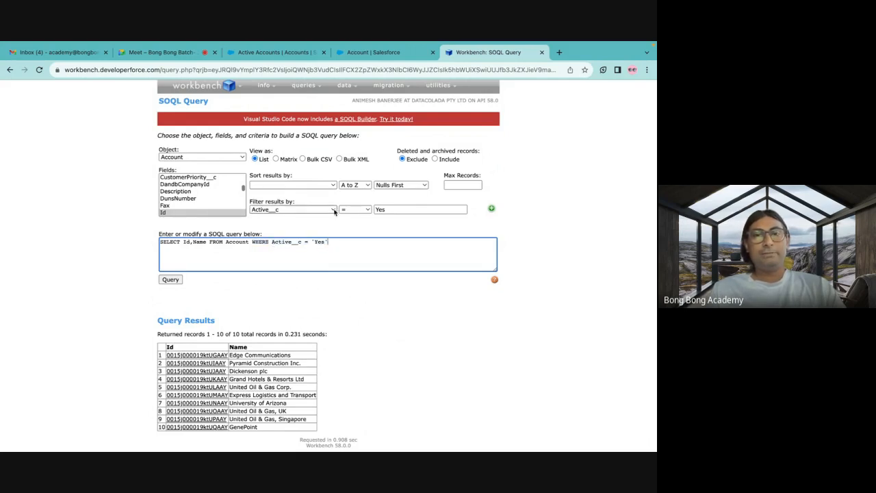
# Check the Active Accounts list view's filters in Salesforce and return to the Workbench query page.
pyautogui.click(251, 54)
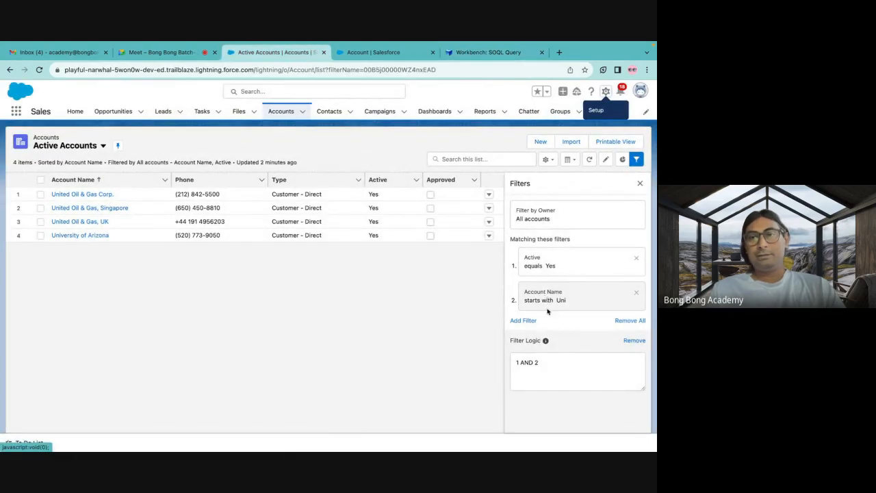
pyautogui.click(380, 53)
pyautogui.click(489, 52)
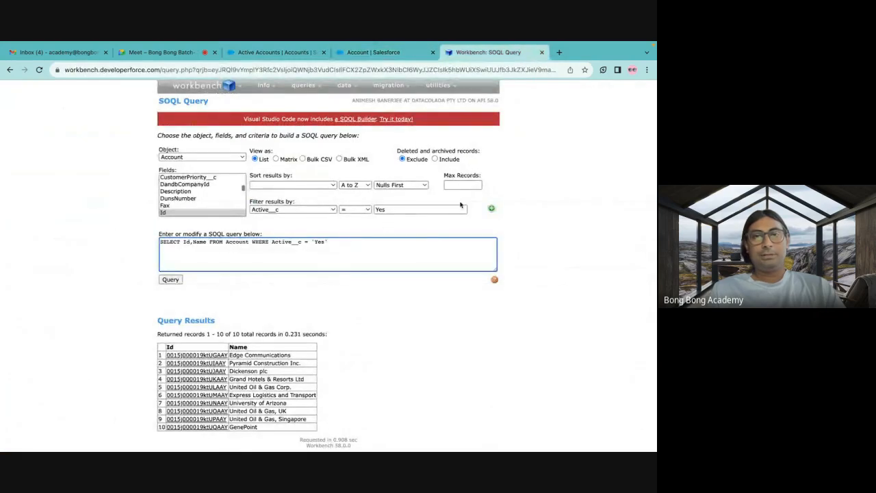
# Add a second filter to the Account query: Name starts with Uni.
pyautogui.click(491, 208)
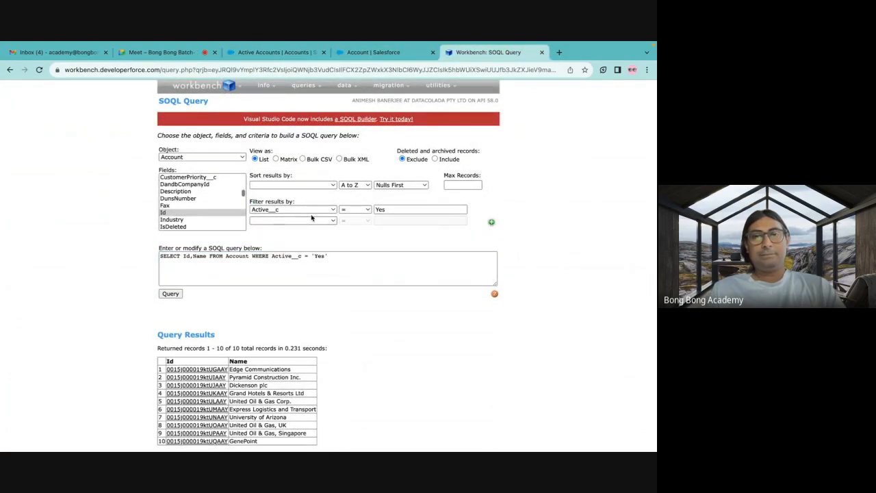
pyautogui.click(308, 221)
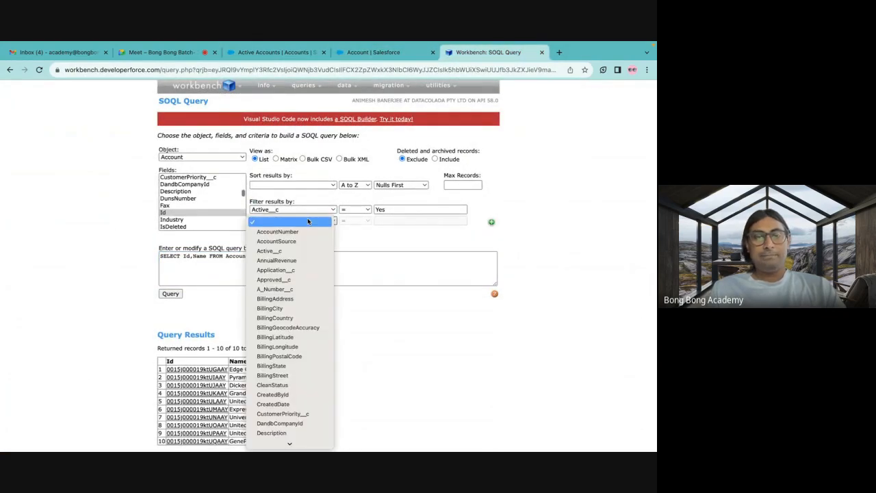
pyautogui.press('n')
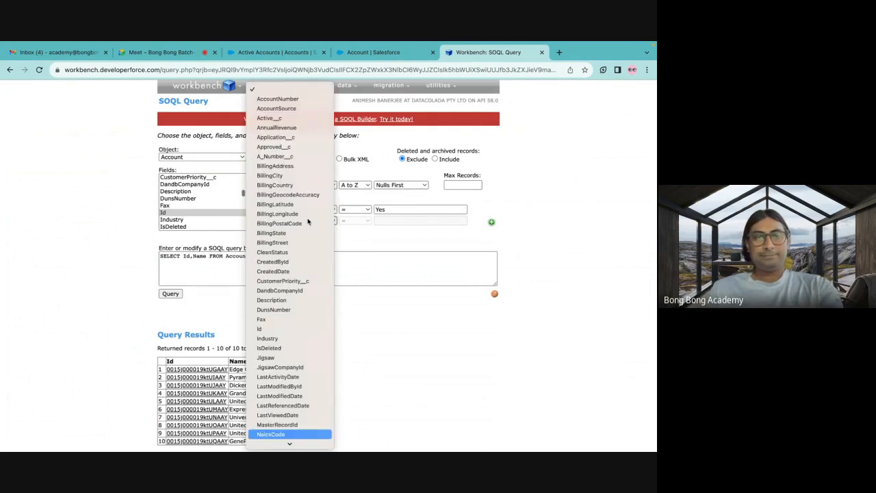
pyautogui.scroll(-2, 290, 276)
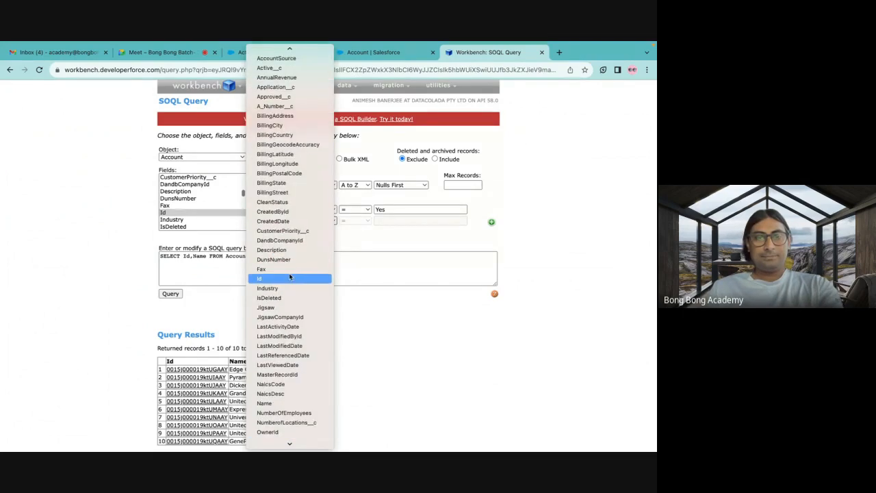
pyautogui.click(274, 404)
pyautogui.click(360, 220)
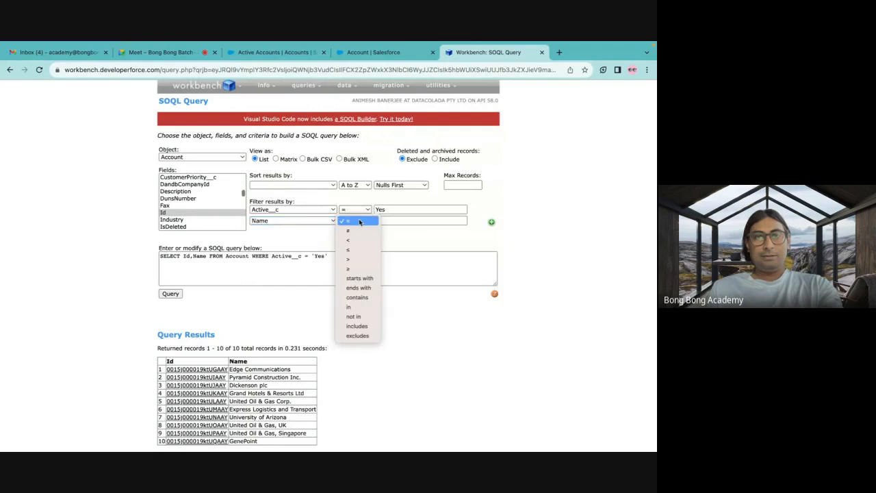
pyautogui.click(358, 278)
pyautogui.click(395, 220)
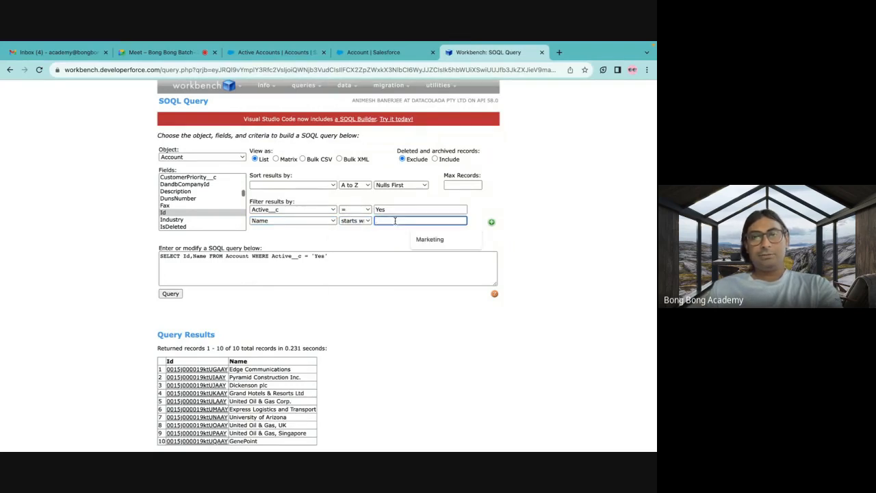
pyautogui.write('Uni')
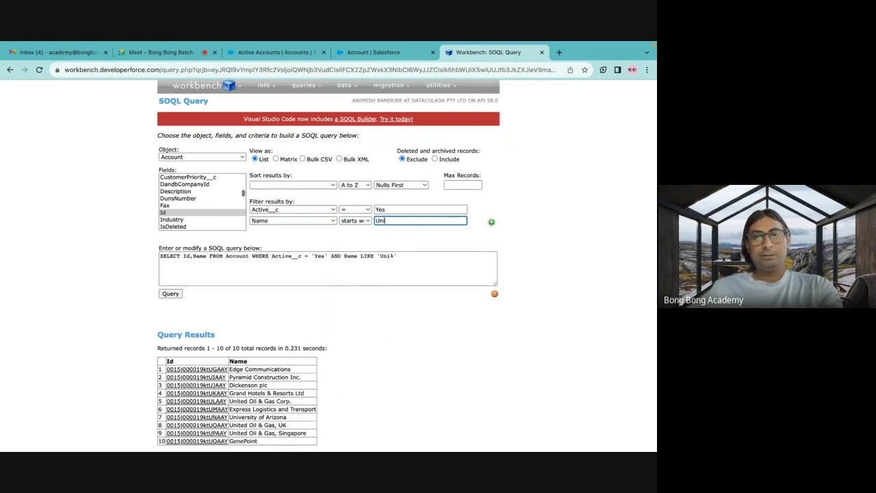
# Highlight the LIKE 'Uni%' condition in the query text and run the query.
pyautogui.click(390, 310)
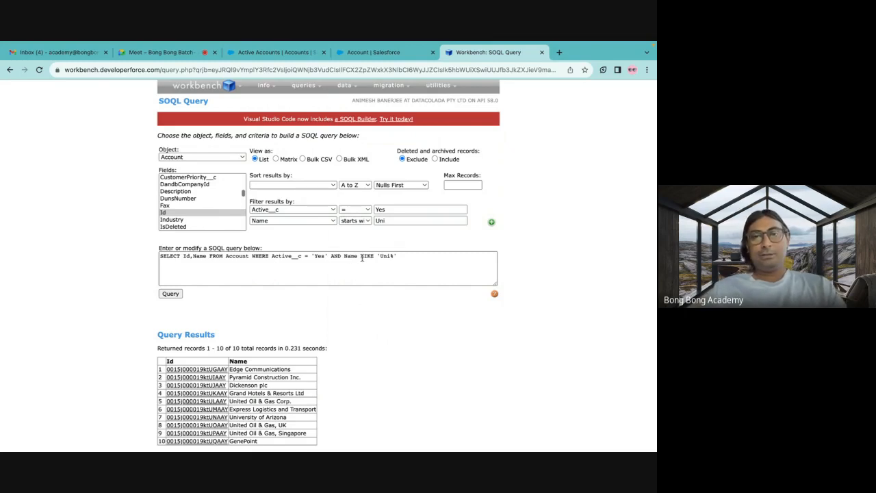
pyautogui.moveTo(359, 256); pyautogui.dragTo(410, 256)
pyautogui.click(245, 310)
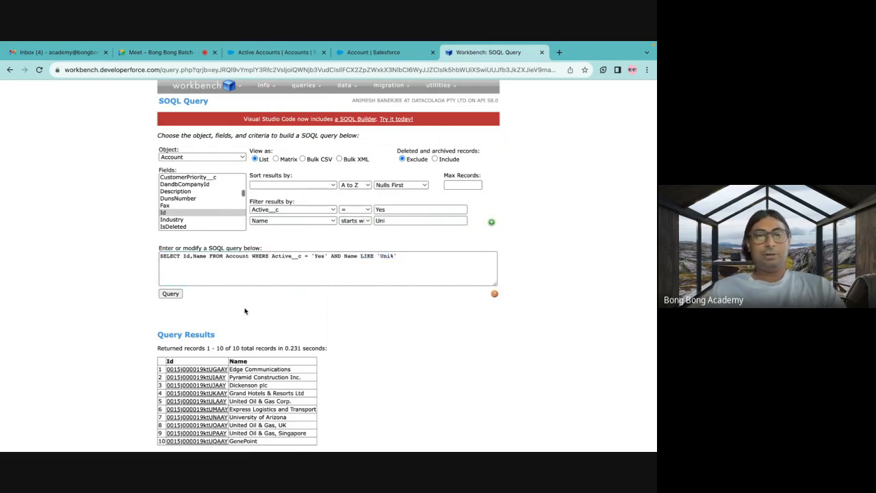
pyautogui.click(170, 294)
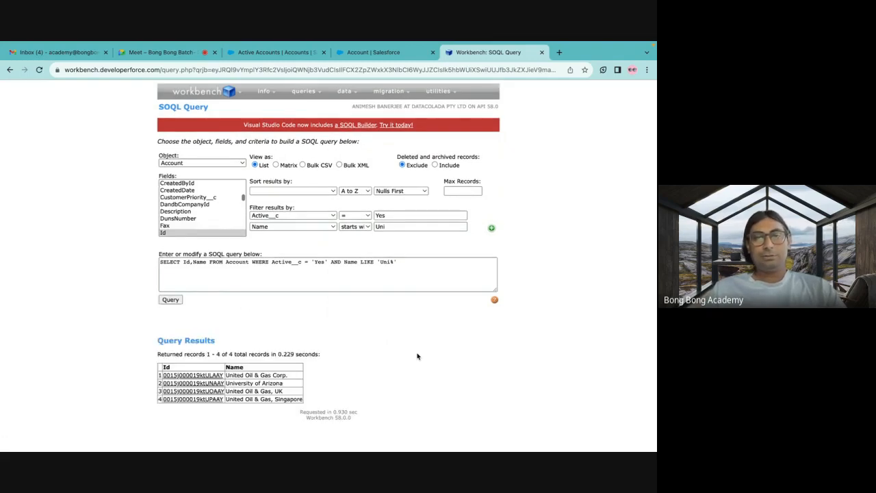
# Compare the query results with the Active Accounts list view in Salesforce, and return to the Workbench query text.
pyautogui.click(272, 53)
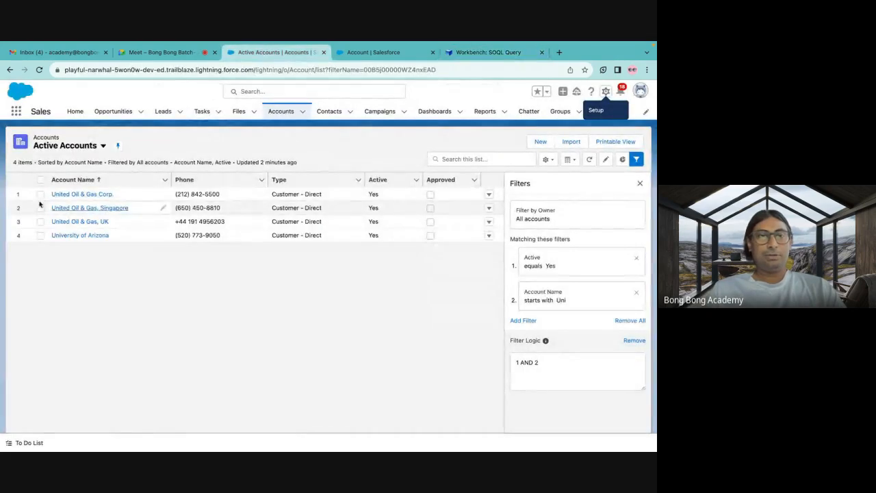
pyautogui.click(473, 57)
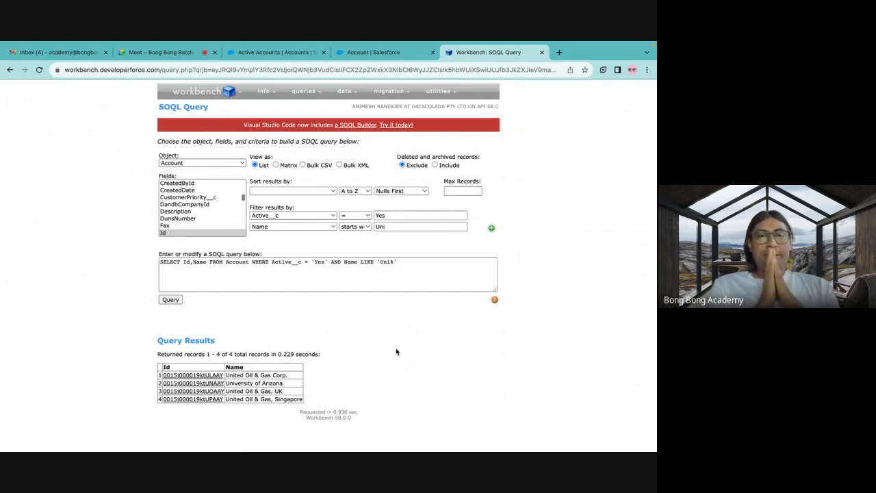
pyautogui.click(307, 263)
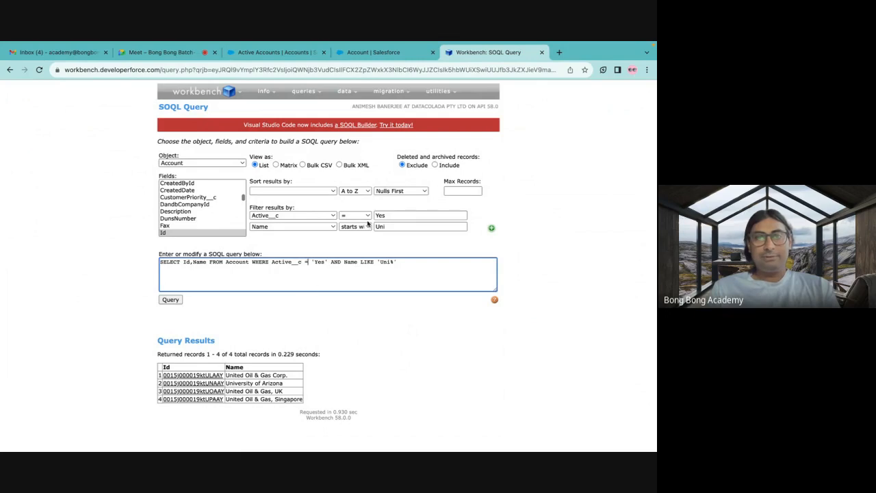
# Change the Active__c filter operator to not equal (≠) and run the query.
pyautogui.click(365, 215)
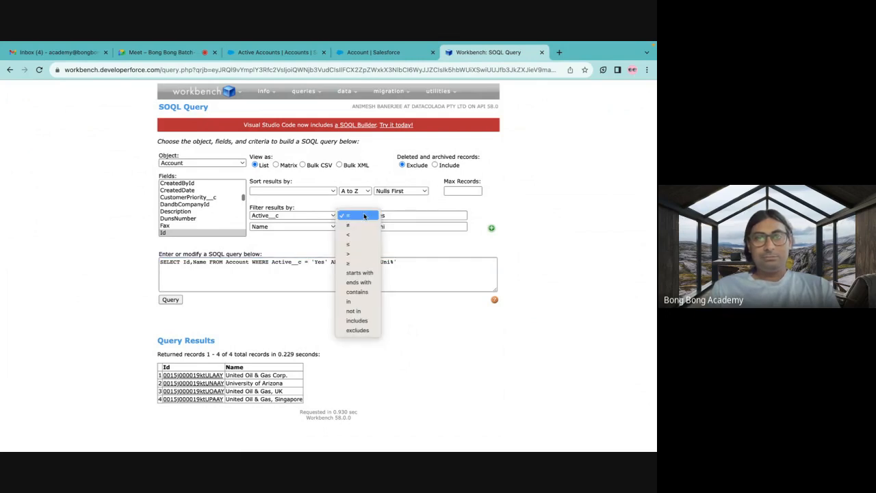
pyautogui.click(354, 226)
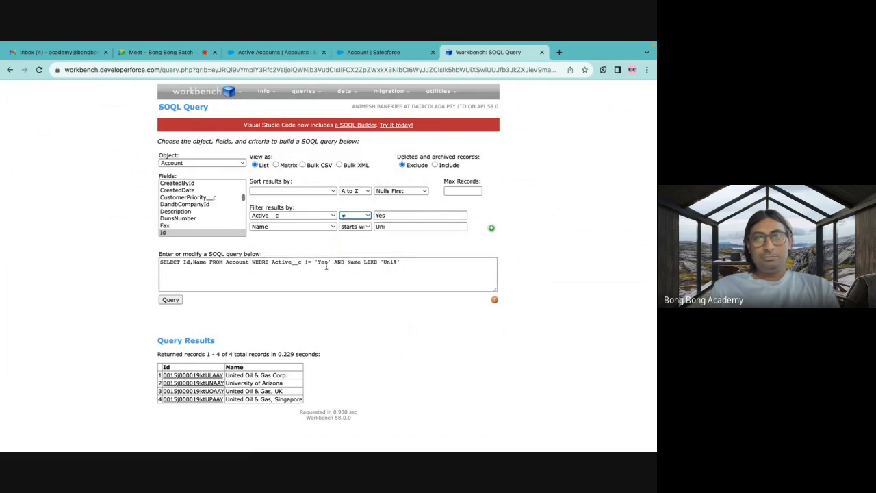
pyautogui.click(171, 299)
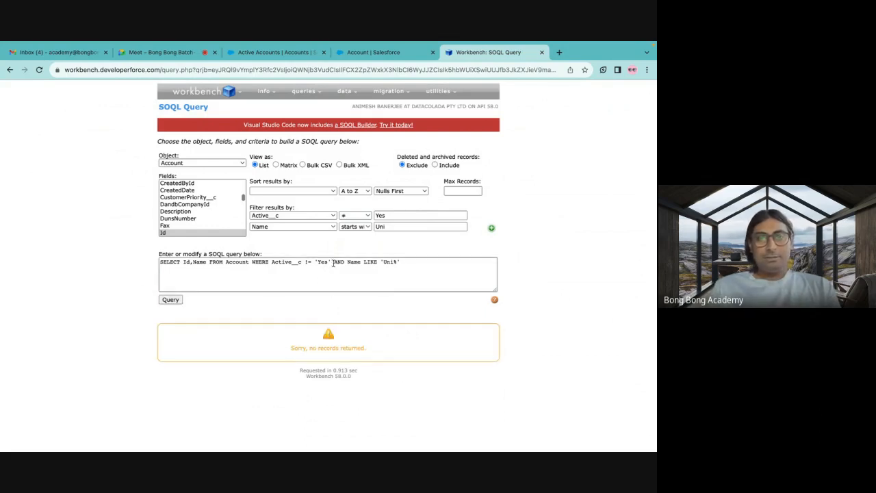
# Remove the condition AND Name LIKE 'Uni%' from the query text and run the query.
pyautogui.moveTo(333, 263); pyautogui.dragTo(400, 262)
pyautogui.press('BackSpace')
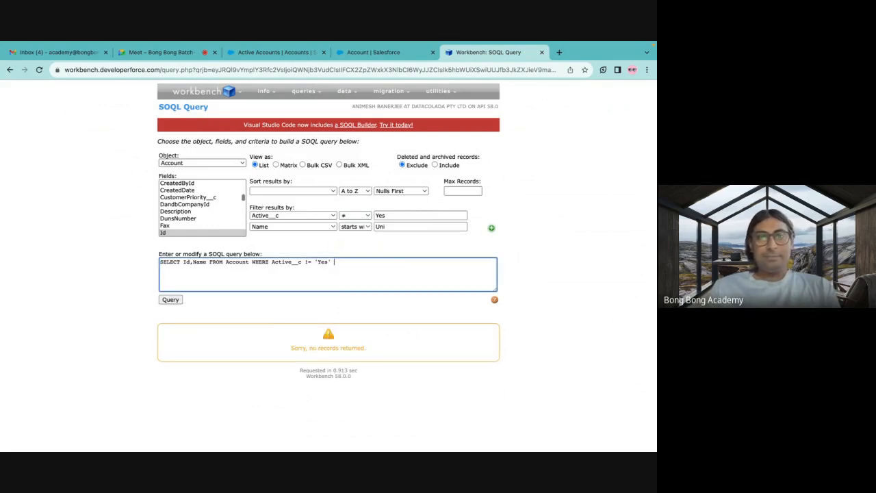
pyautogui.click(171, 300)
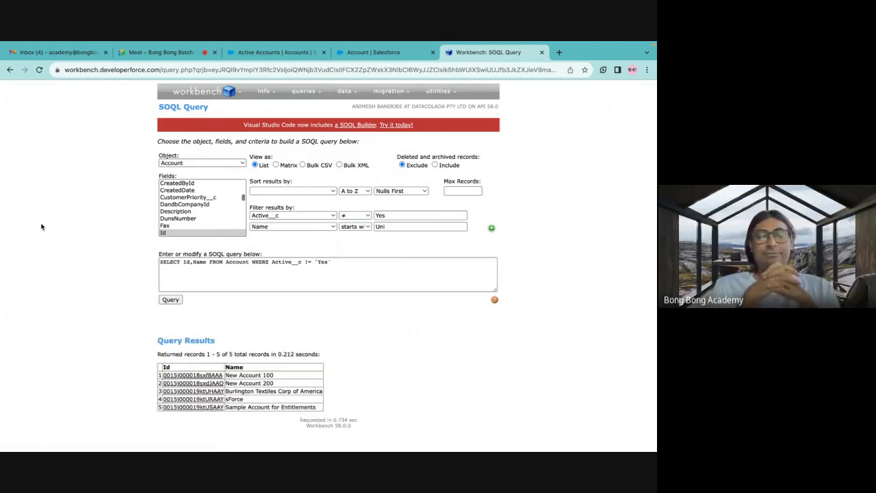
# Add Active__c after Name in the SELECT list, run the query, and highlight the full query text.
pyautogui.click(204, 263)
pyautogui.write(', Active_')
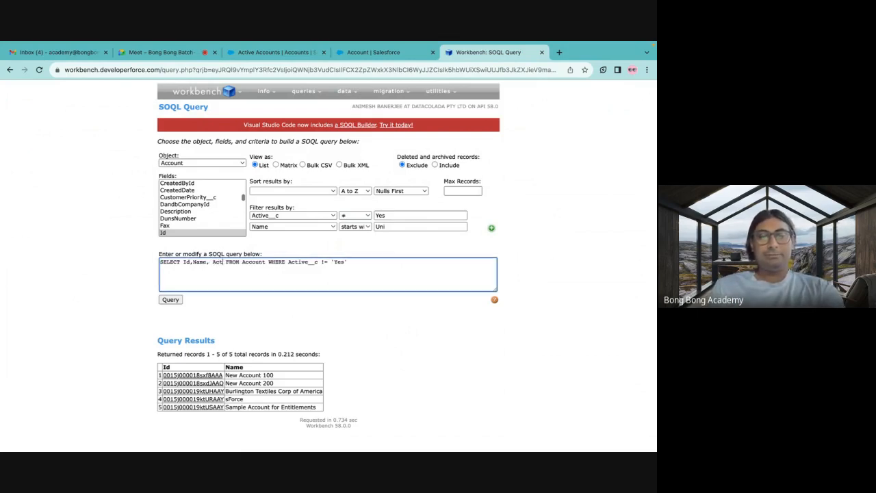
pyautogui.write('_c')
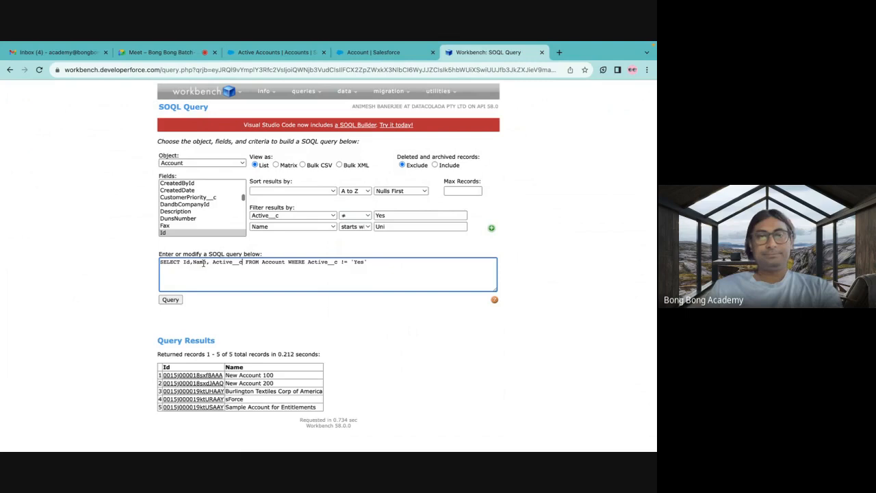
pyautogui.click(170, 299)
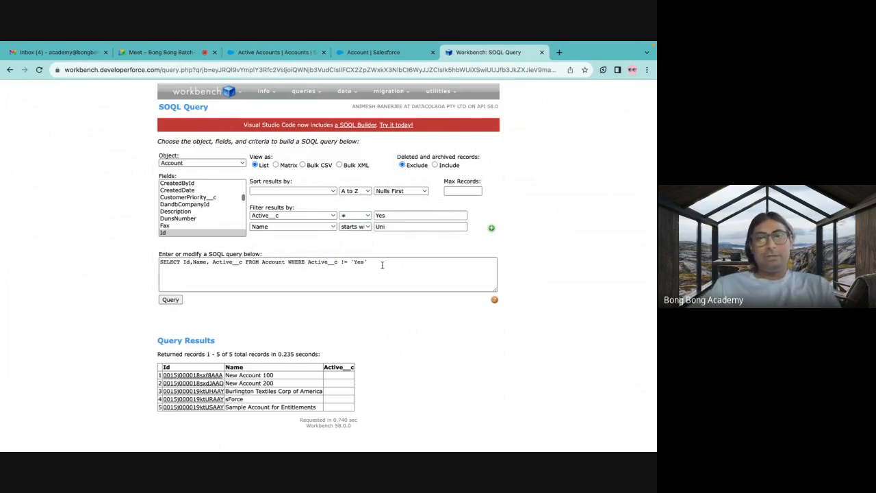
pyautogui.moveTo(370, 262); pyautogui.dragTo(160, 261)
pyautogui.click(89, 248)
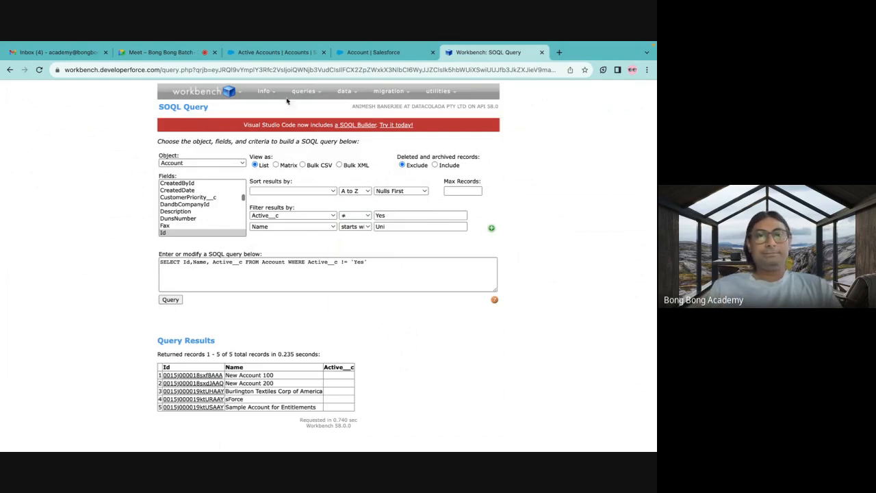
# Switch to Salesforce Setup, search for export, and open the Data Export page.
pyautogui.click(274, 53)
pyautogui.click(371, 53)
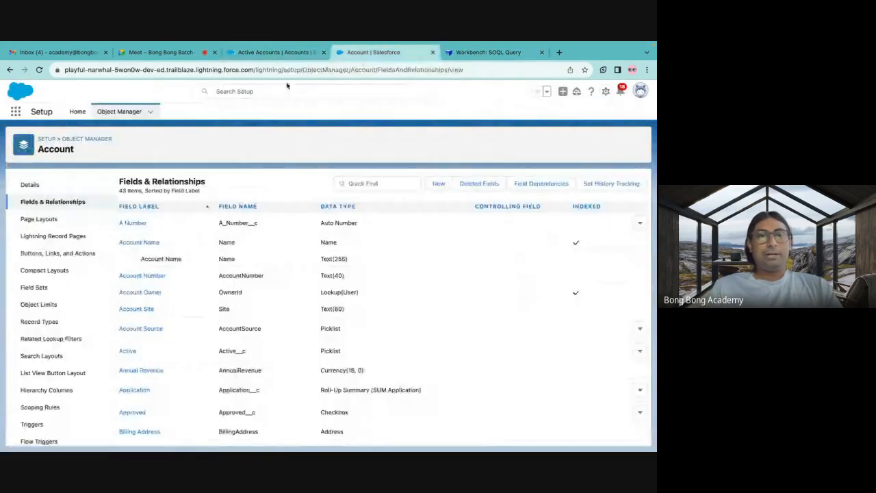
pyautogui.click(77, 112)
pyautogui.click(36, 136)
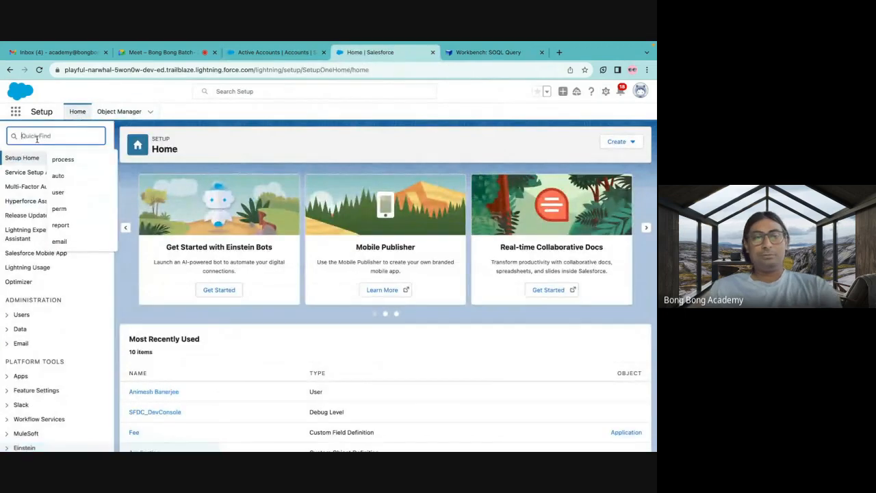
pyautogui.write('export')
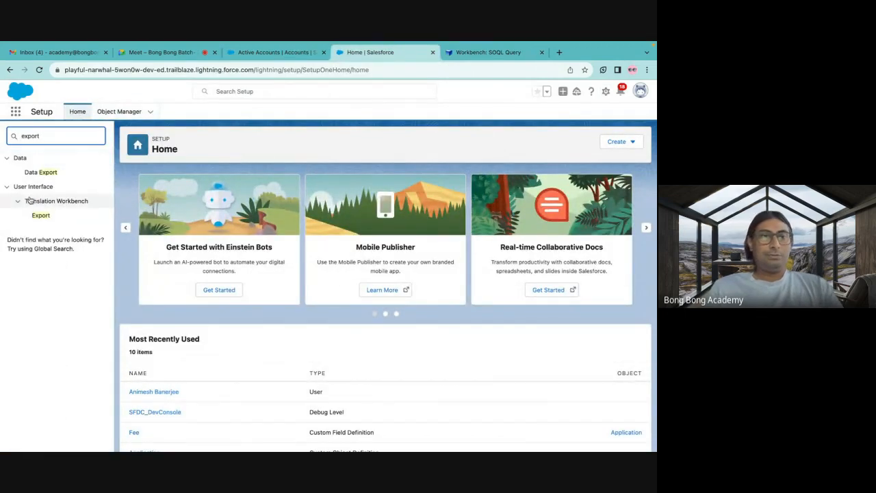
pyautogui.click(39, 175)
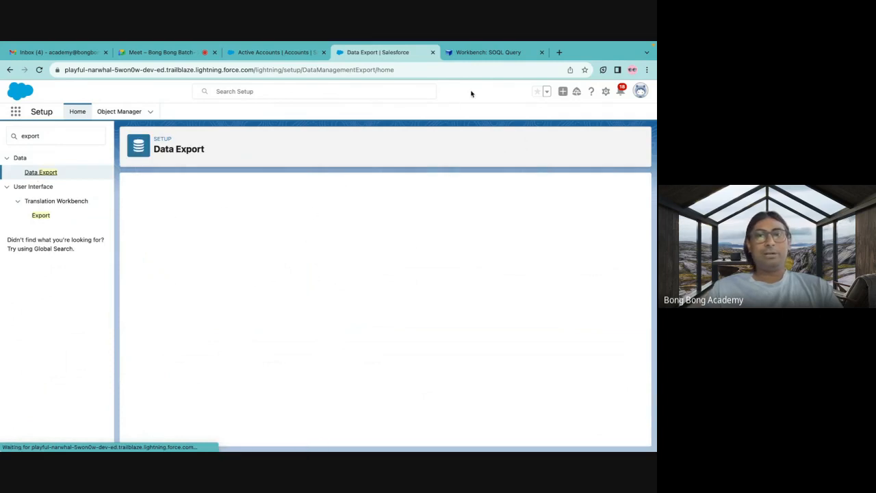
# Return to Workbench, set the results to be viewed as Bulk CSV, and run the Account query.
pyautogui.click(468, 54)
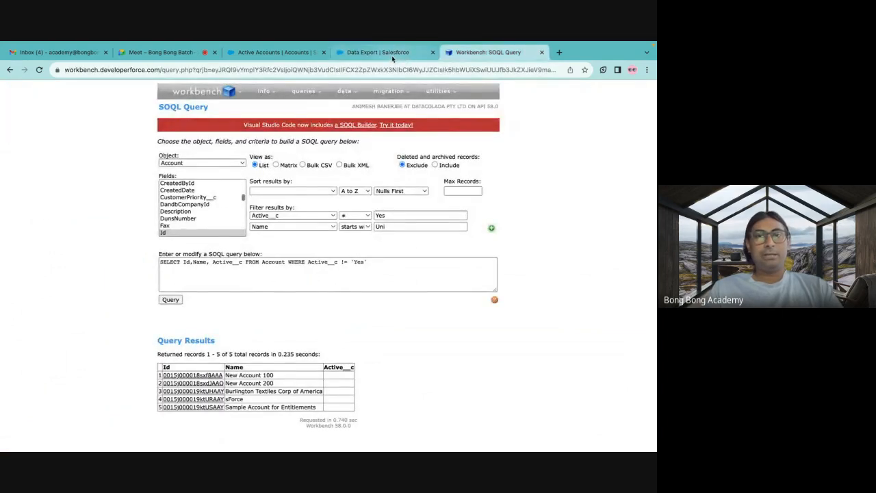
pyautogui.click(302, 165)
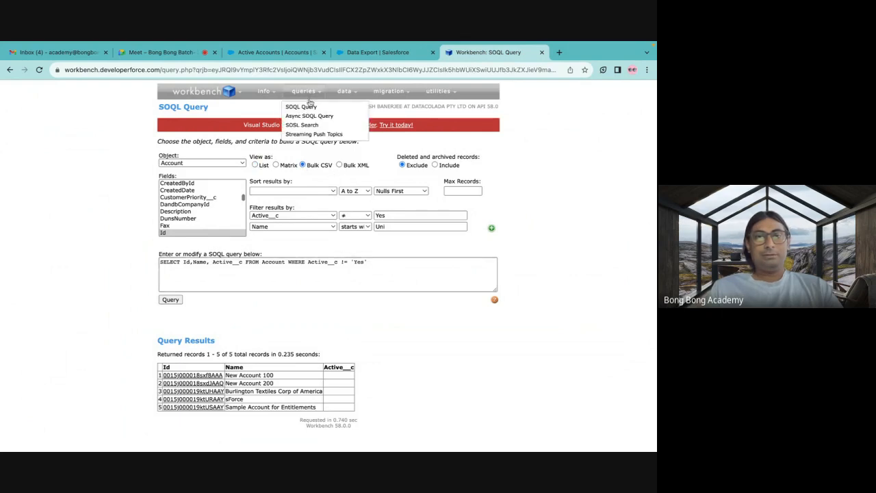
pyautogui.moveTo(347, 99)
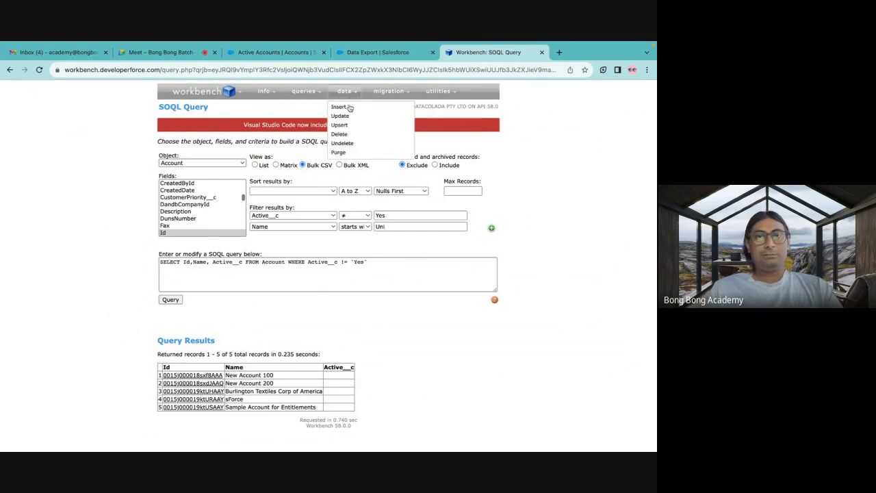
pyautogui.click(172, 299)
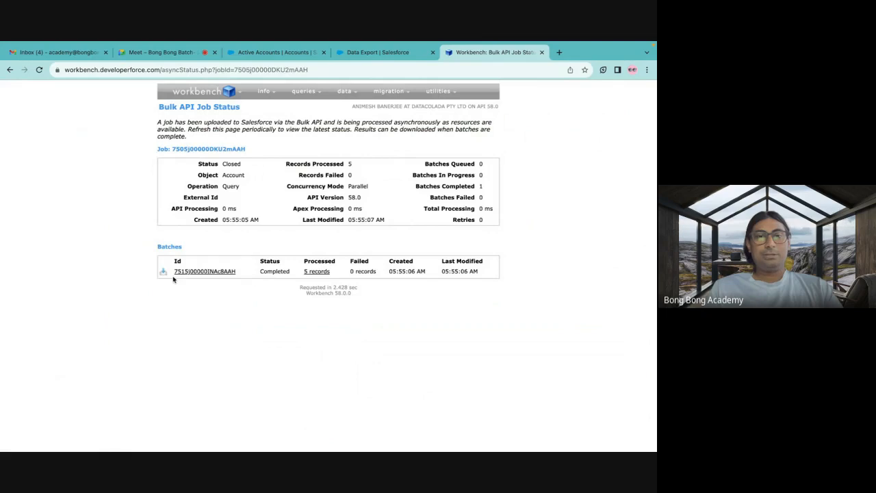
# Download the completed batch results and open the CSV file from the Downloads folder in Numbers.
pyautogui.click(163, 275)
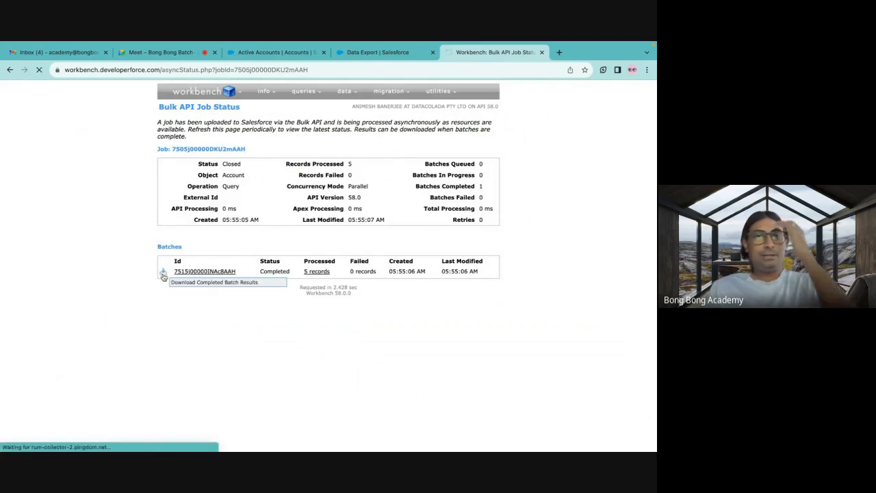
pyautogui.moveTo(534, 93)
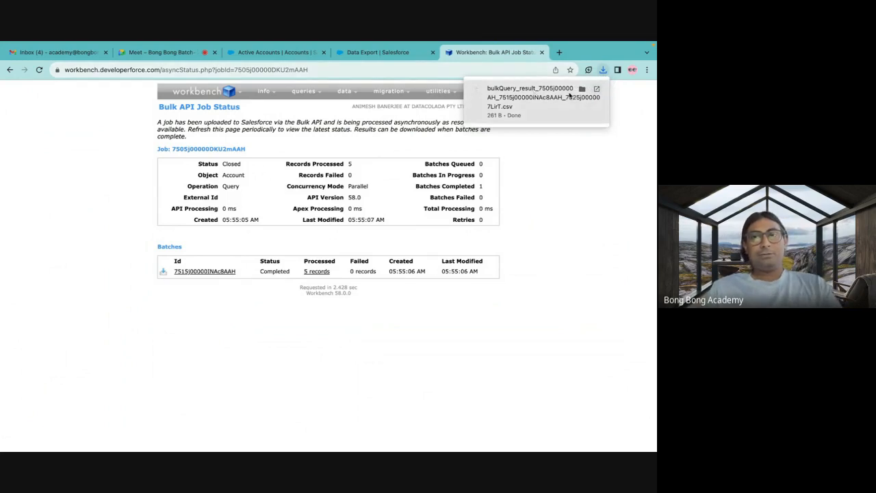
pyautogui.click(582, 89)
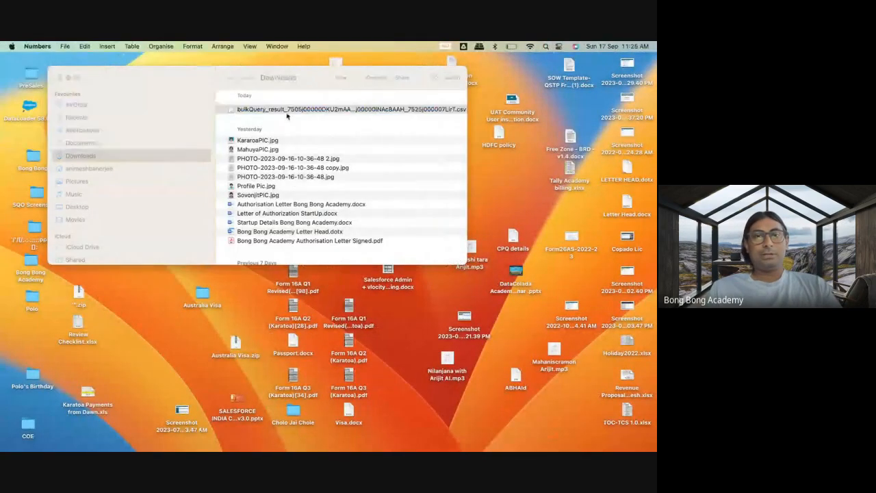
pyautogui.click(282, 109)
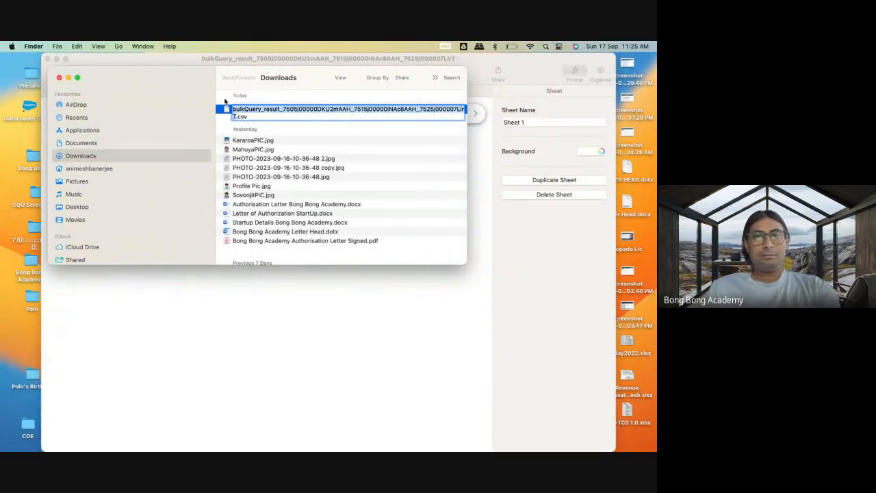
pyautogui.click(72, 61)
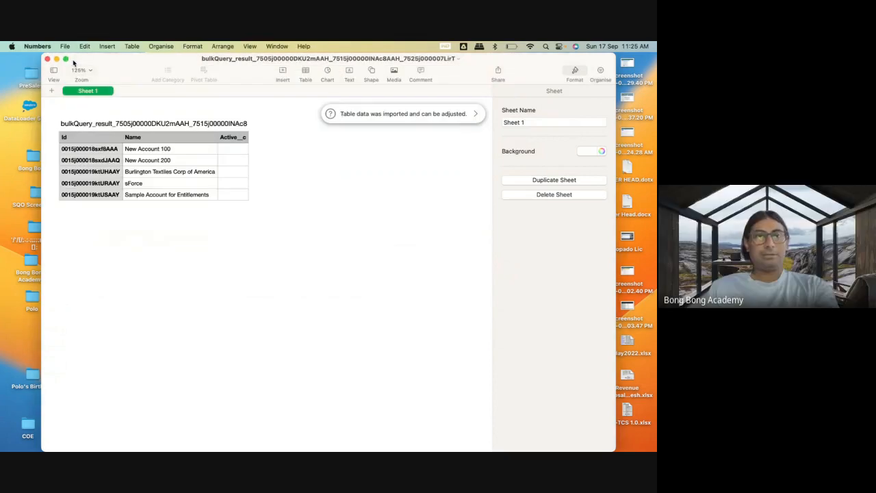
# Close the spreadsheet and try to rename the downloaded bulk query CSV in the Downloads folder to Account.
pyautogui.click(46, 59)
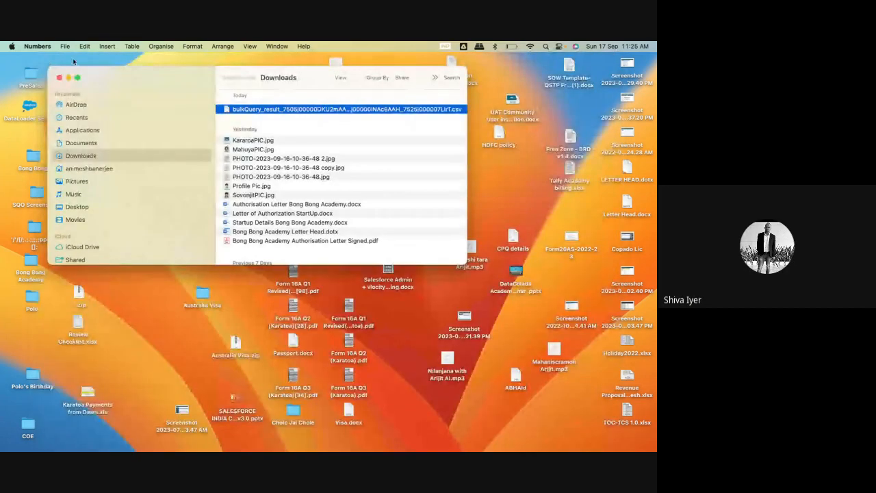
pyautogui.click(256, 109)
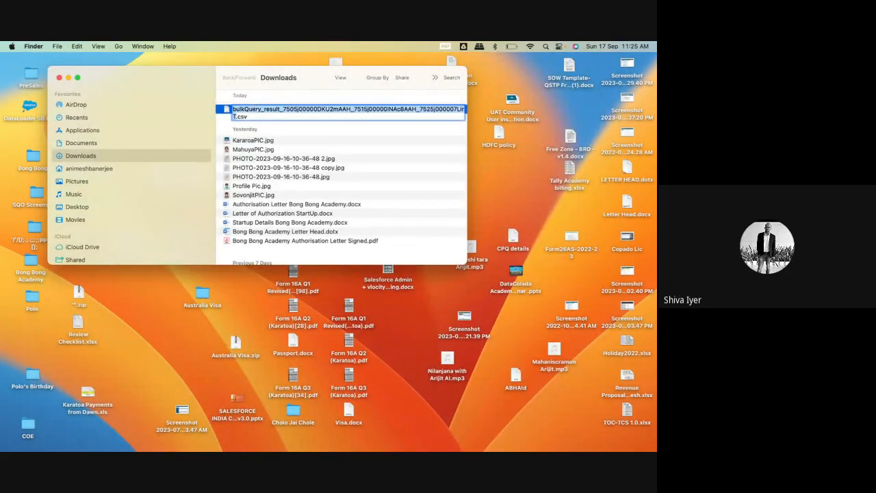
pyautogui.write('Account')
pyautogui.click(336, 128)
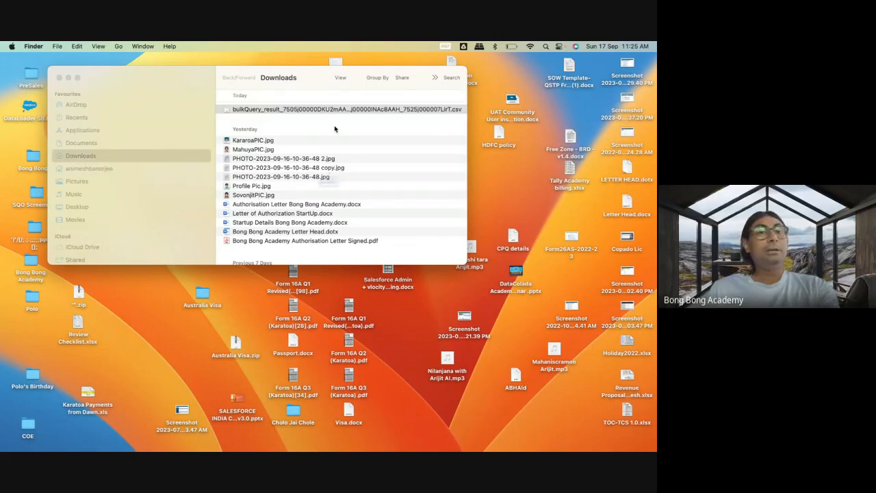
pyautogui.click(306, 214)
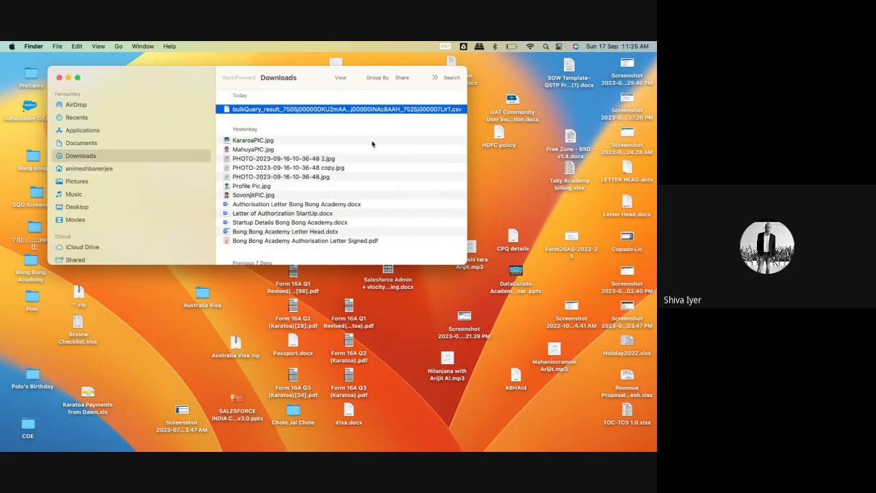
pyautogui.moveTo(464, 262); pyautogui.dragTo(575, 352)
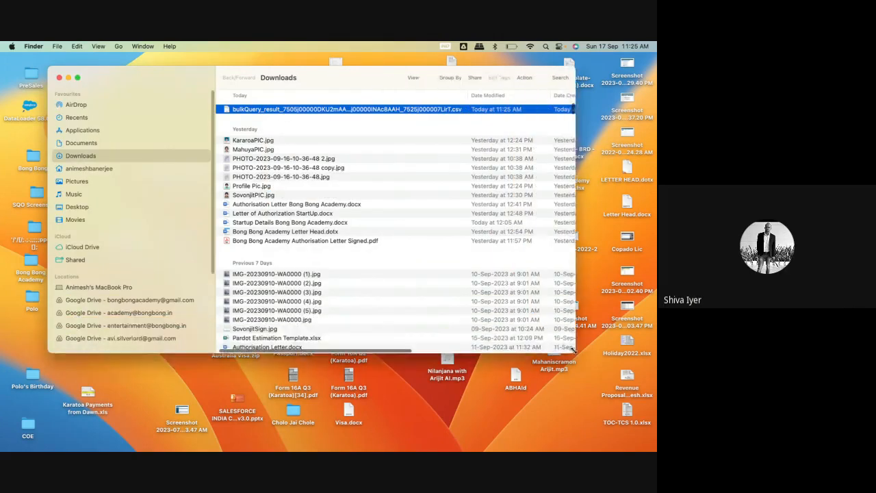
pyautogui.click(425, 110)
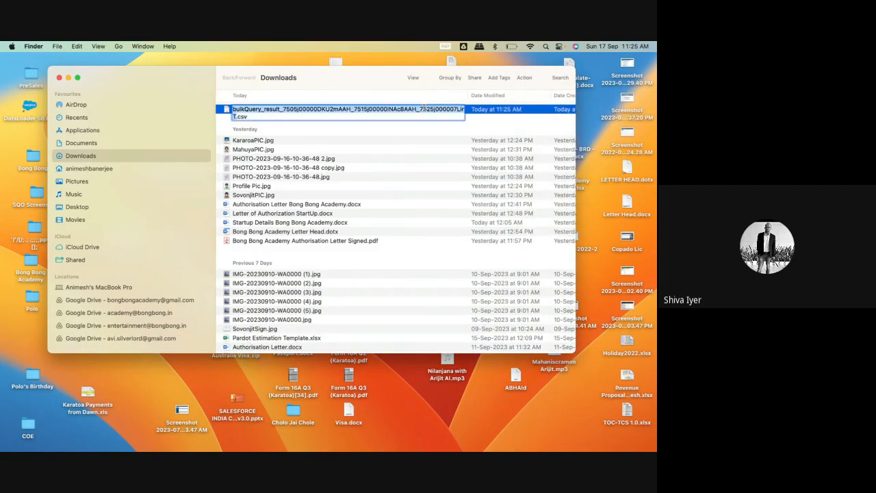
pyautogui.write('Account')
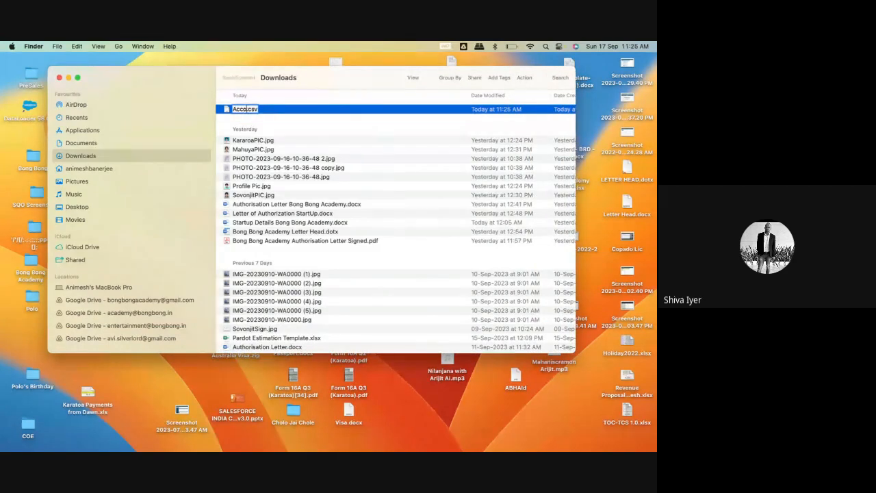
pyautogui.click(425, 129)
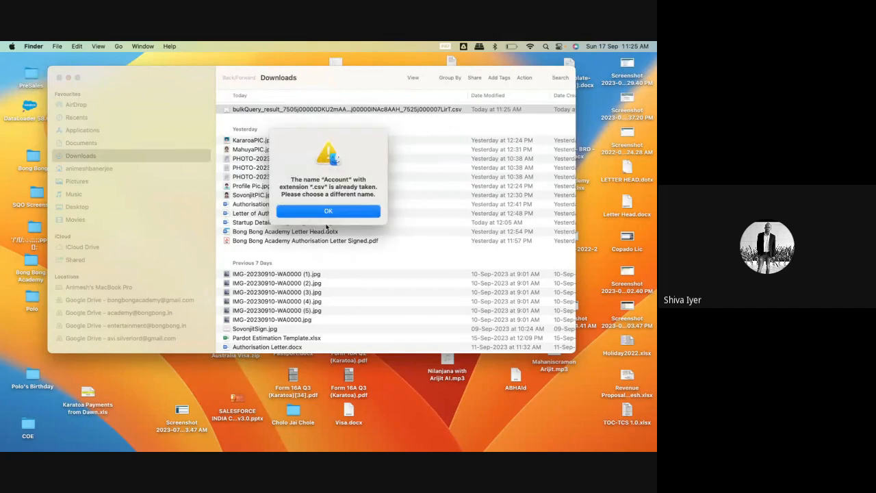
pyautogui.click(323, 212)
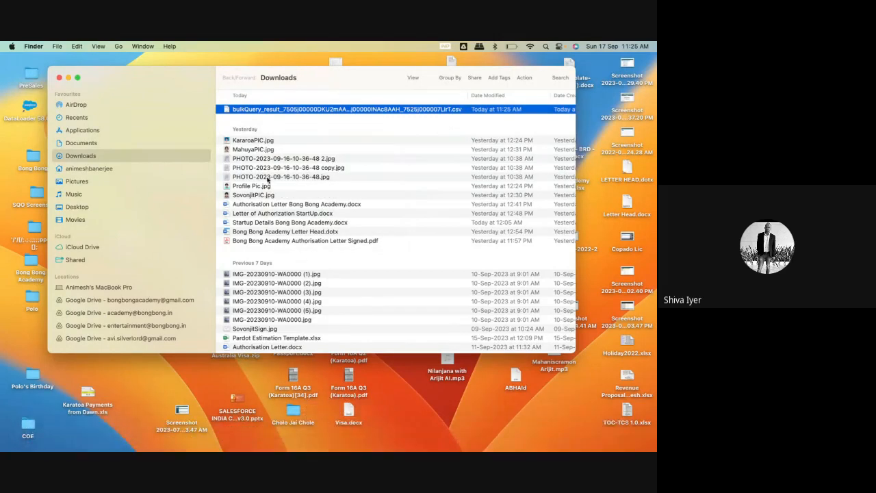
# Close the Downloads window, open the SOQL Query page in Workbench, and return to the Salesforce Data Export page.
pyautogui.click(61, 78)
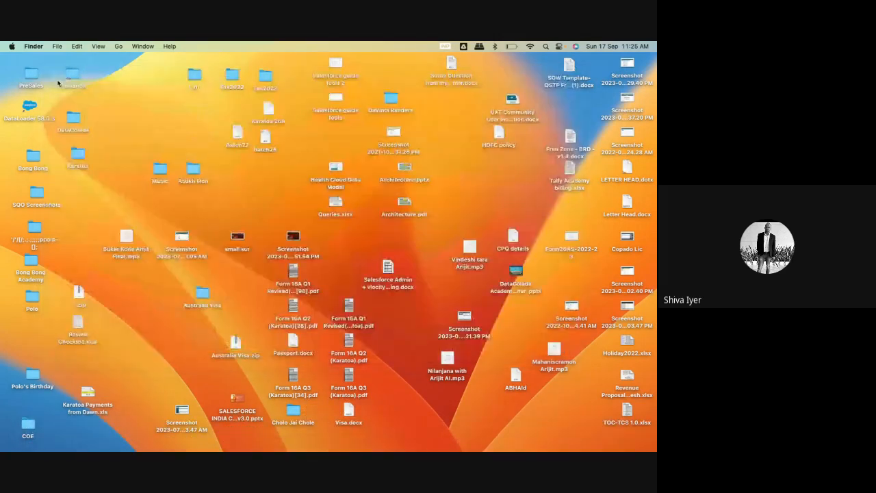
pyautogui.click(112, 443)
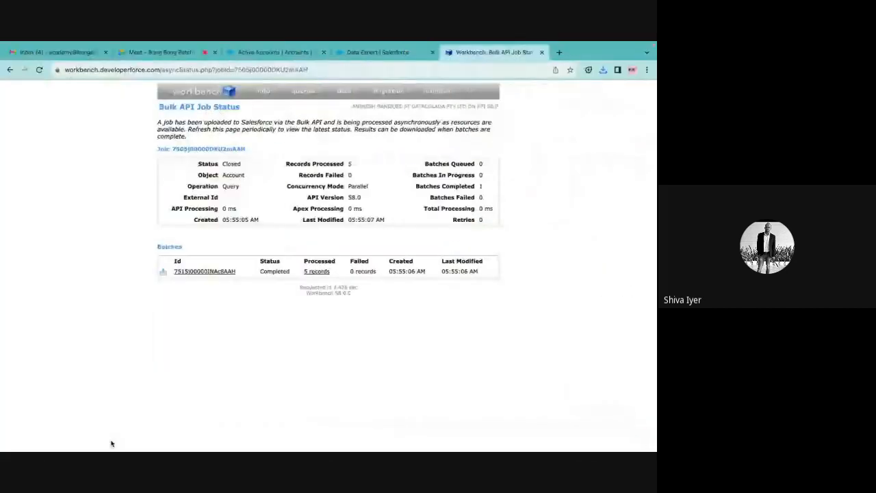
pyautogui.click(375, 54)
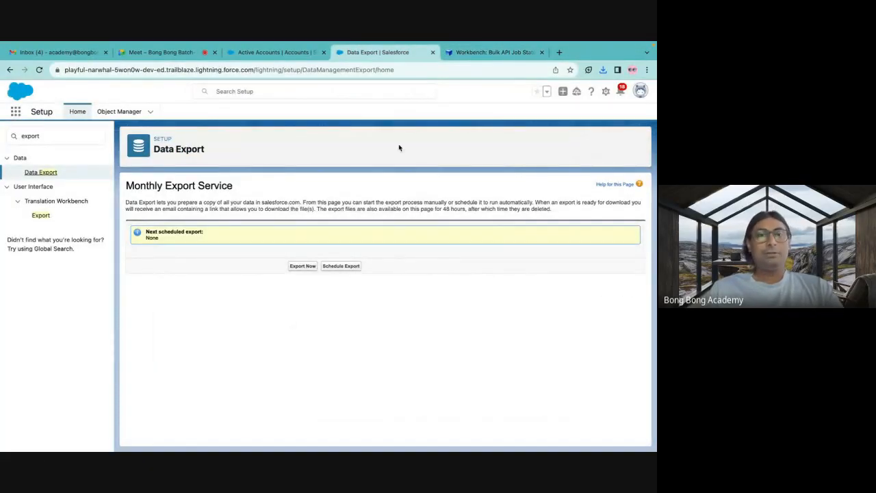
pyautogui.click(480, 53)
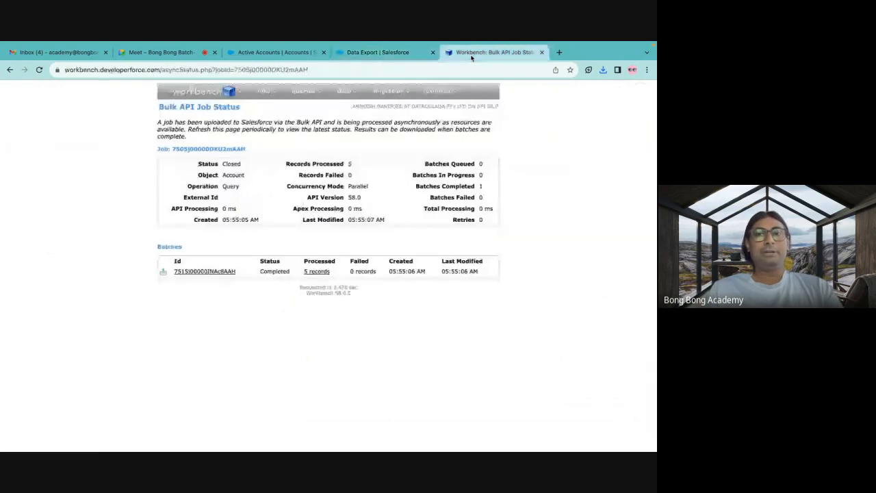
pyautogui.moveTo(304, 92)
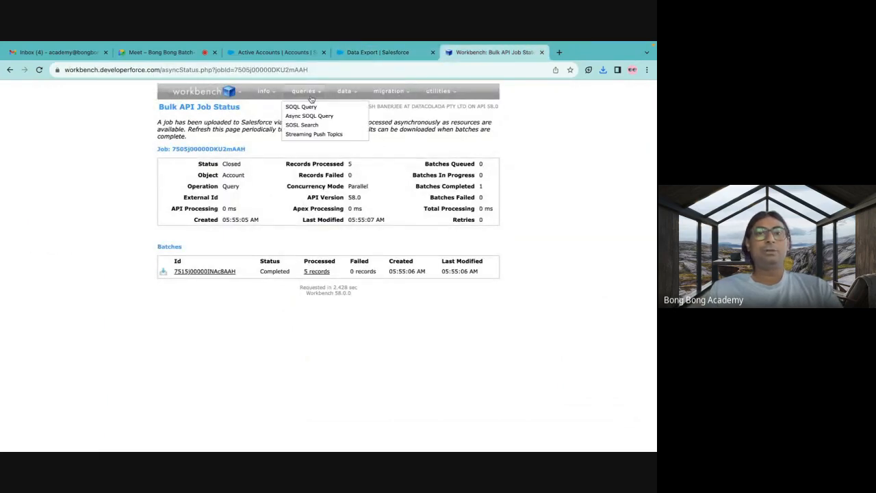
pyautogui.click(305, 108)
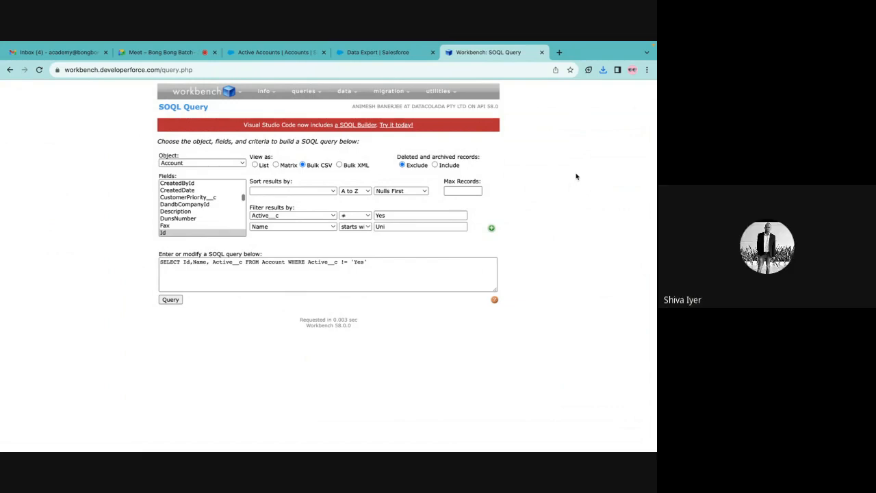
pyautogui.click(384, 53)
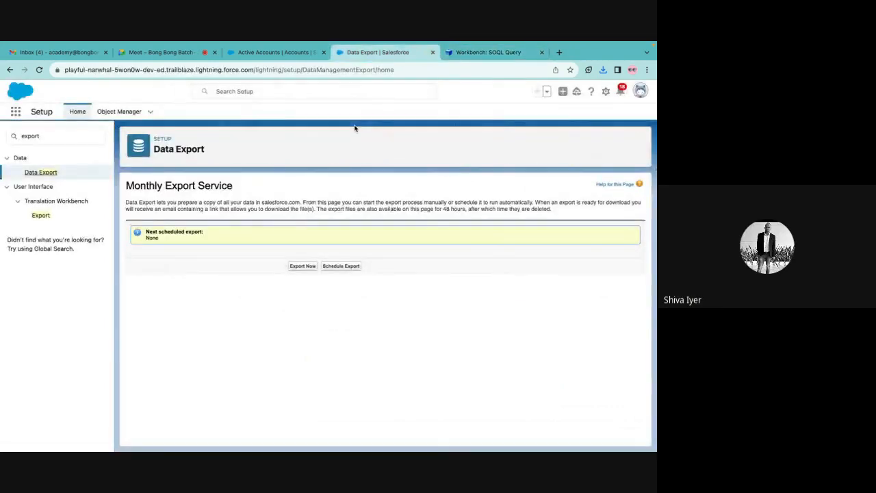
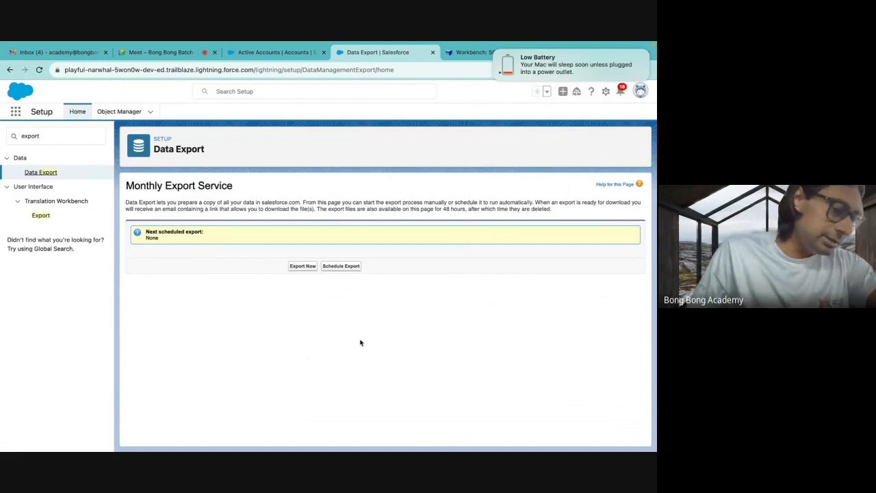
# Search Setup for dataload, open the Dataloader.io page, and launch dataloader.io.
pyautogui.doubleClick(35, 135)
pyautogui.write('data')
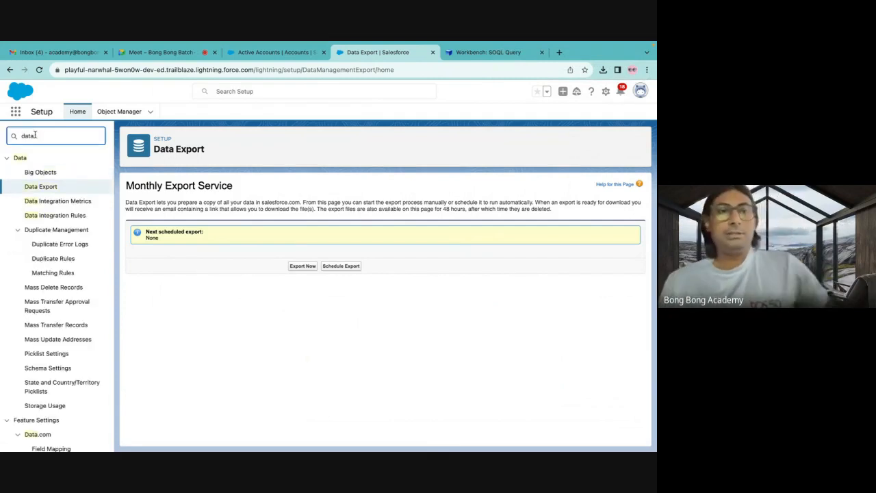
pyautogui.write('load')
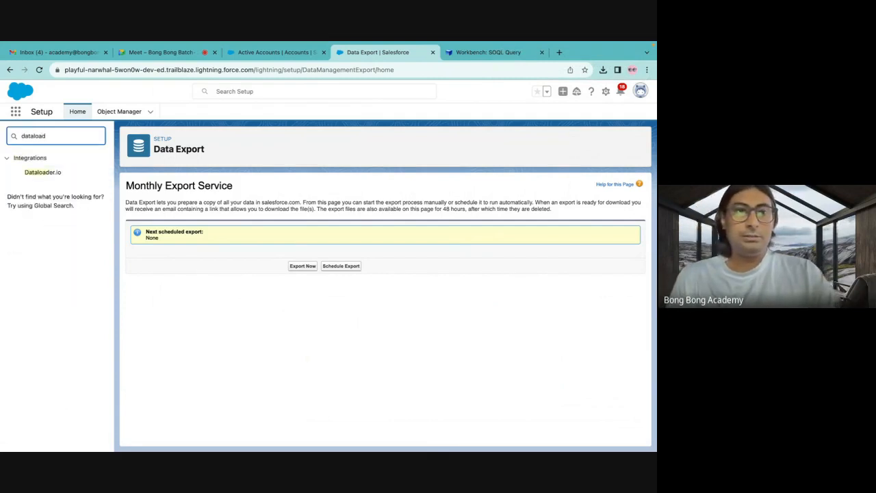
pyautogui.click(48, 172)
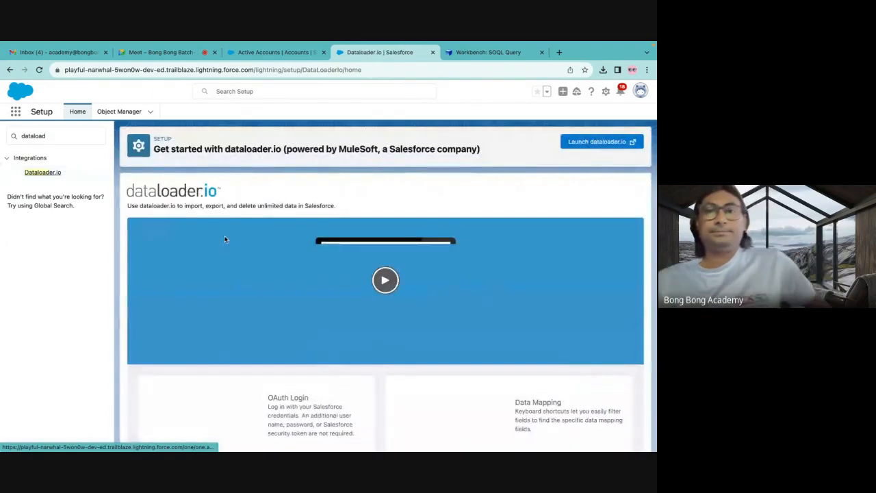
pyautogui.scroll(-3, 270, 251)
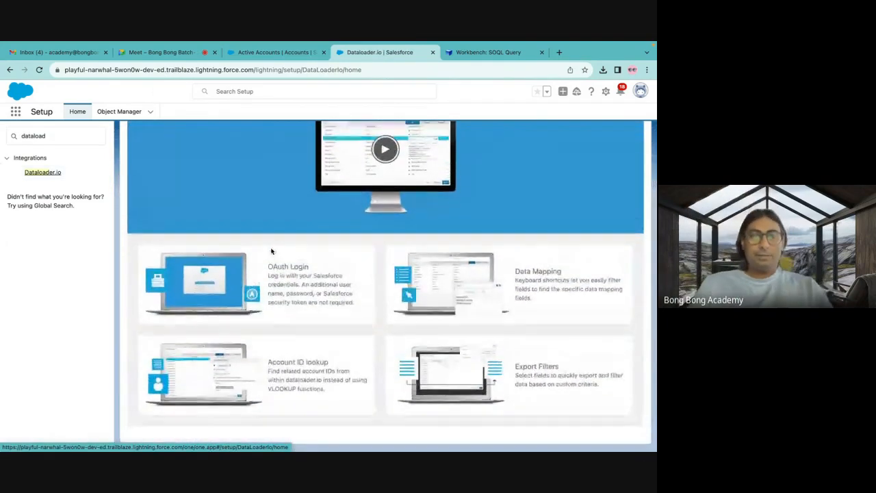
pyautogui.scroll(3, 271, 250)
pyautogui.click(595, 140)
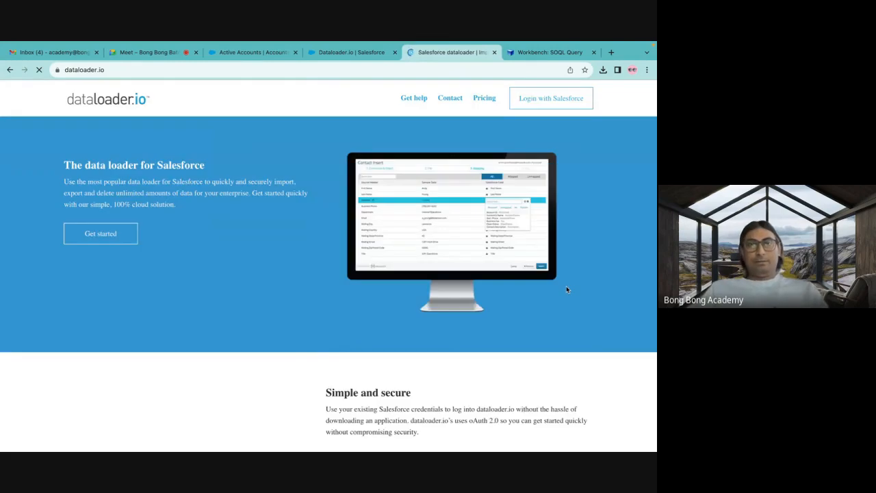
# Log in to dataloader.io with Salesforce using the Production environment and allow the requested access.
pyautogui.click(535, 100)
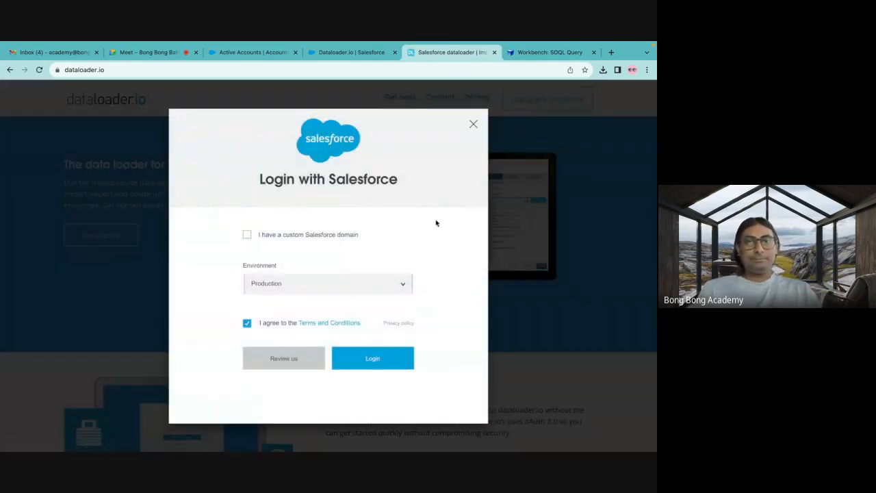
pyautogui.click(383, 361)
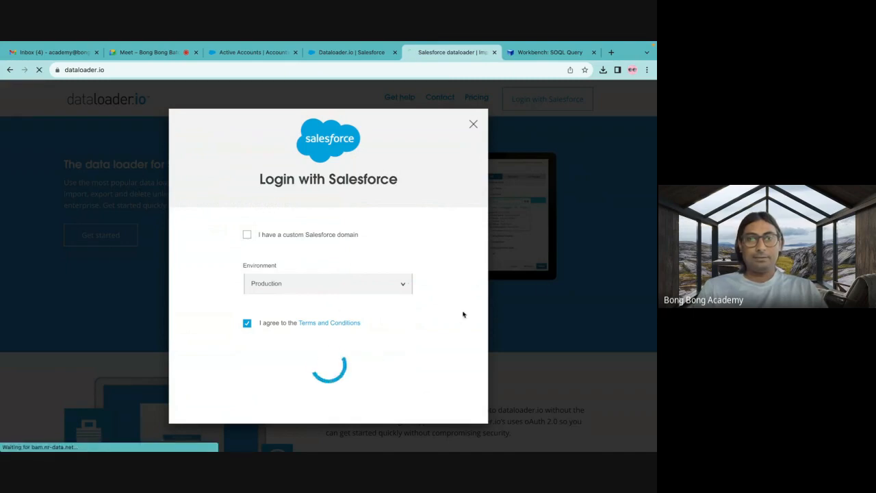
pyautogui.scroll(-5, 448, 252)
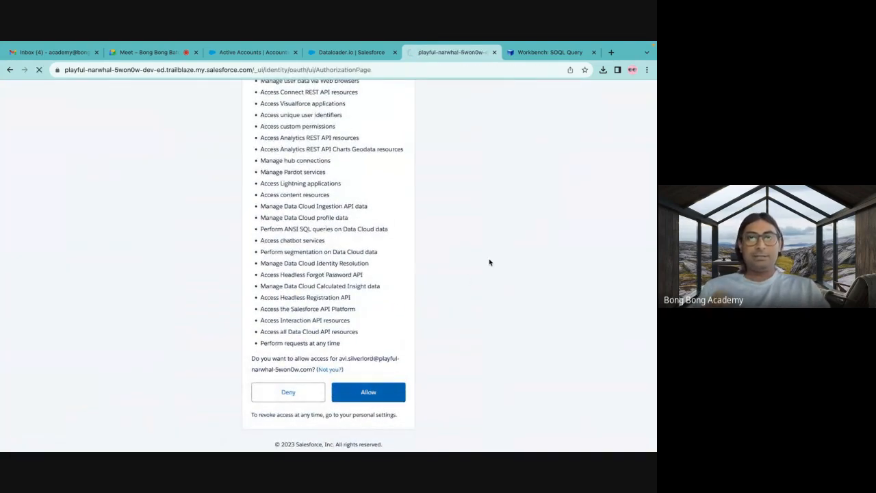
pyautogui.click(527, 54)
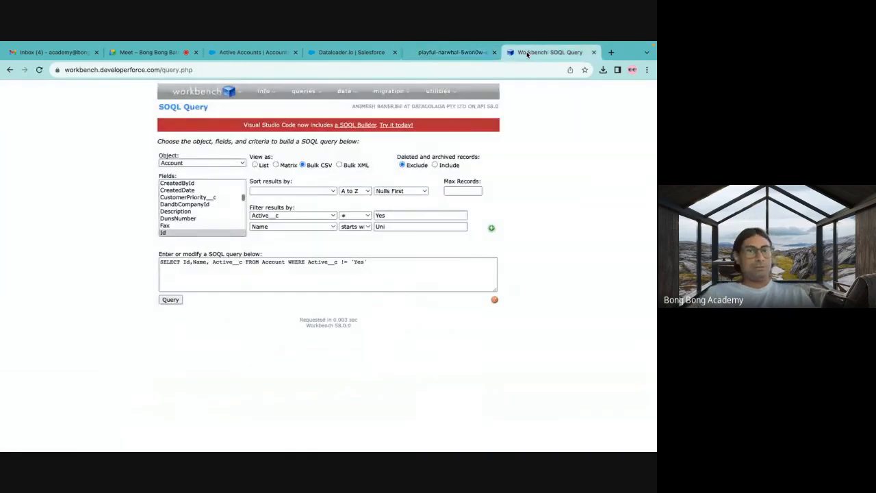
pyautogui.click(458, 54)
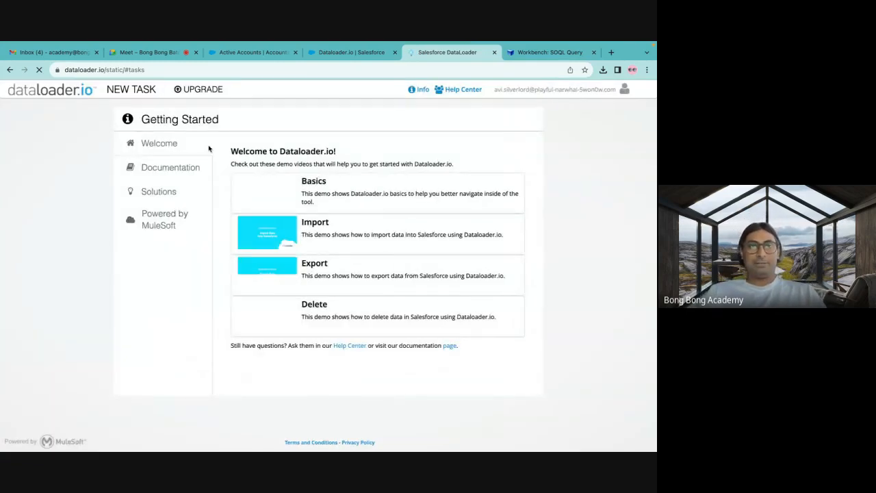
# Create a new export task for the Account object and continue to the field selection.
pyautogui.click(137, 93)
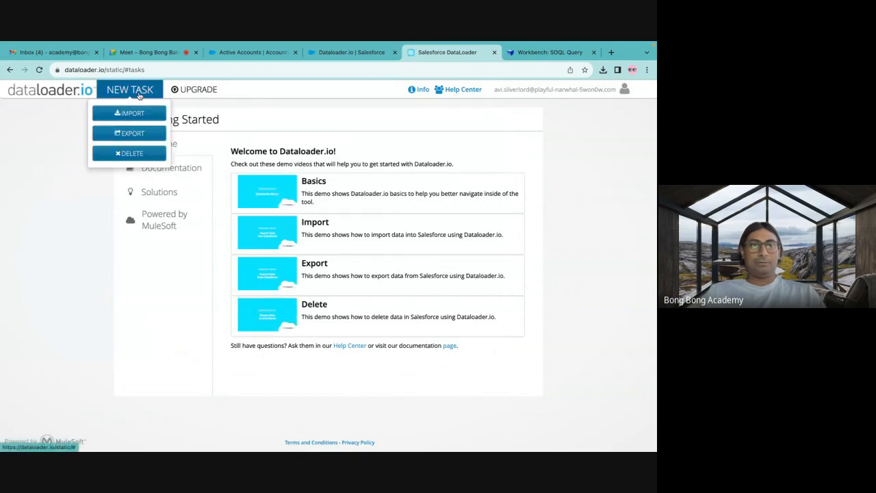
pyautogui.click(136, 134)
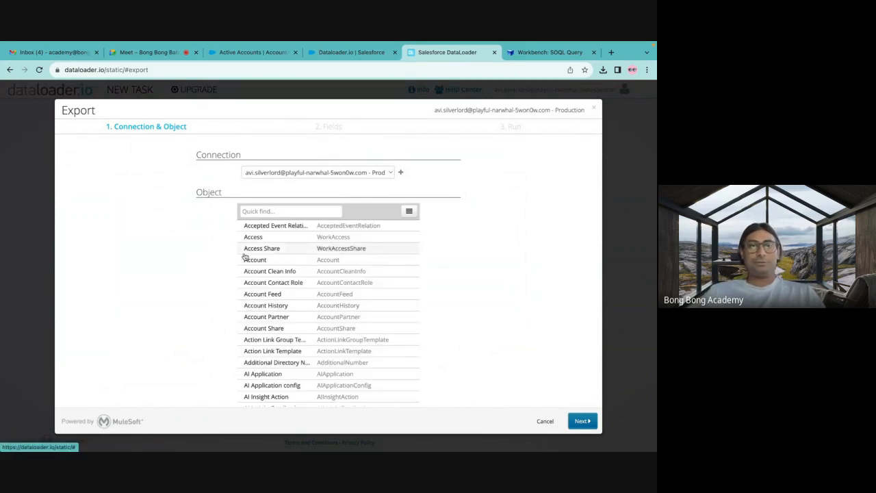
pyautogui.click(259, 210)
pyautogui.write('account')
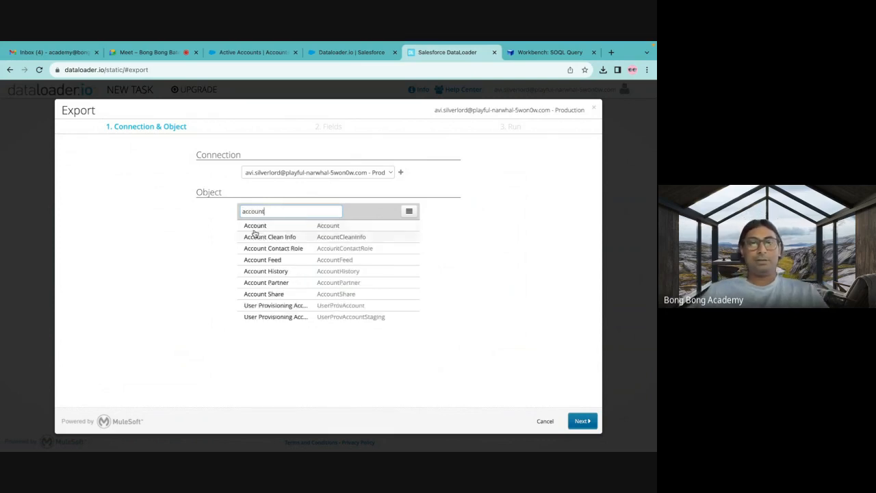
pyautogui.click(254, 229)
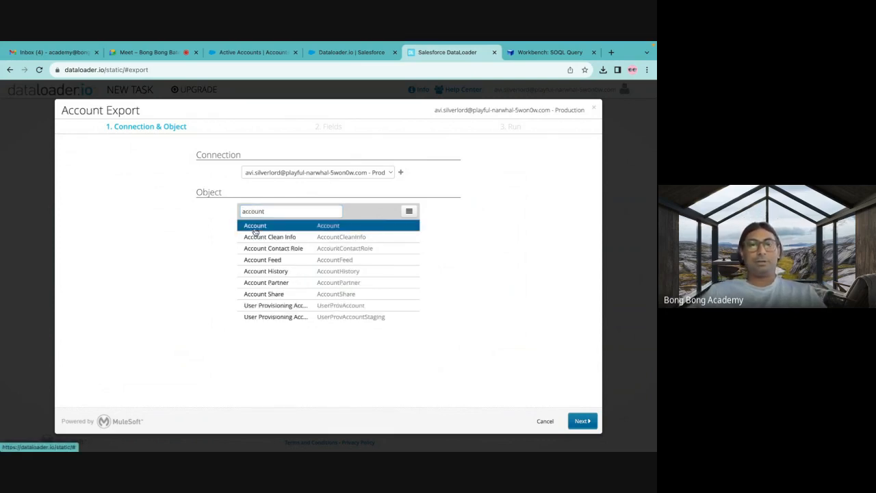
pyautogui.click(581, 421)
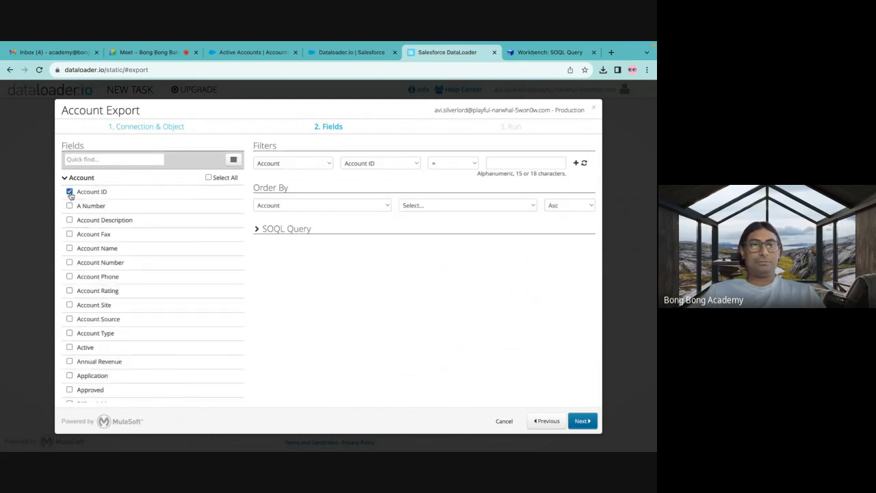
# Find the Account Name field and include it in the export alongside Account ID.
pyautogui.scroll(-3, 85, 274)
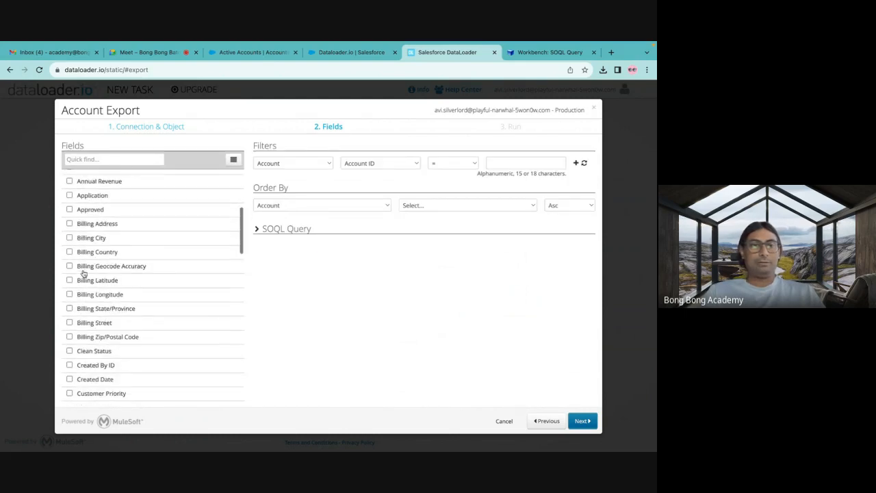
pyautogui.scroll(-5, 83, 274)
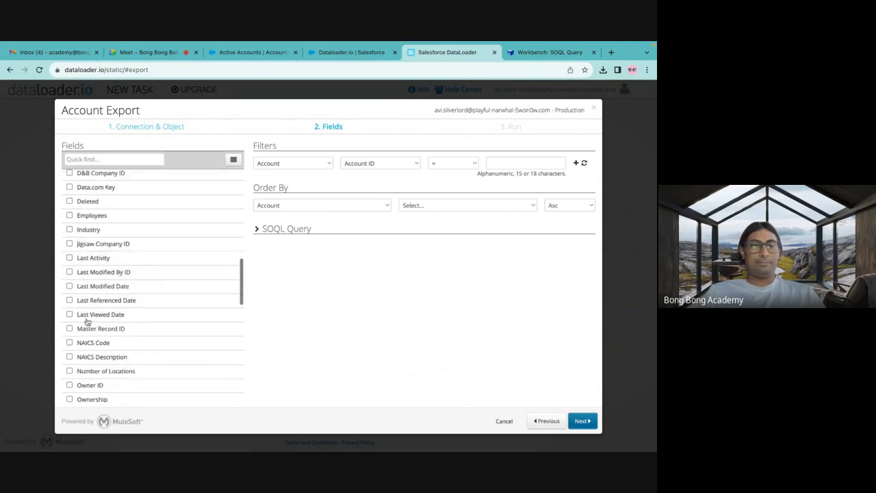
pyautogui.scroll(-2, 86, 359)
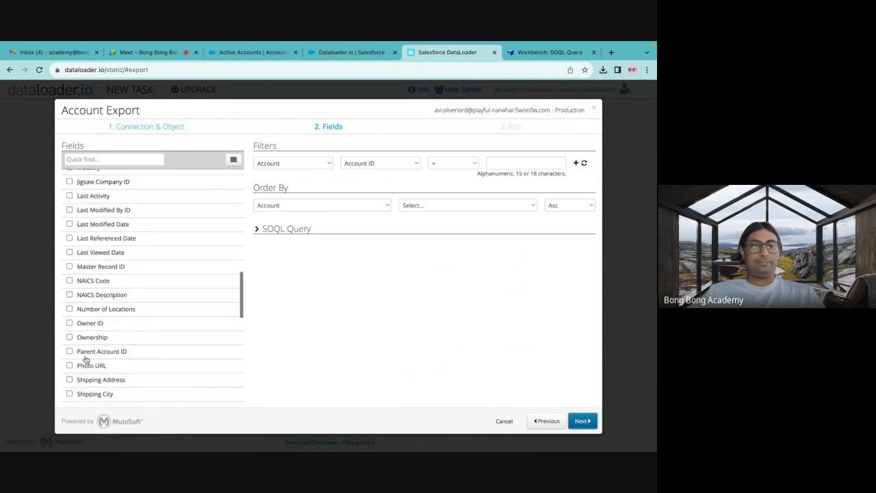
pyautogui.click(82, 159)
pyautogui.write('name')
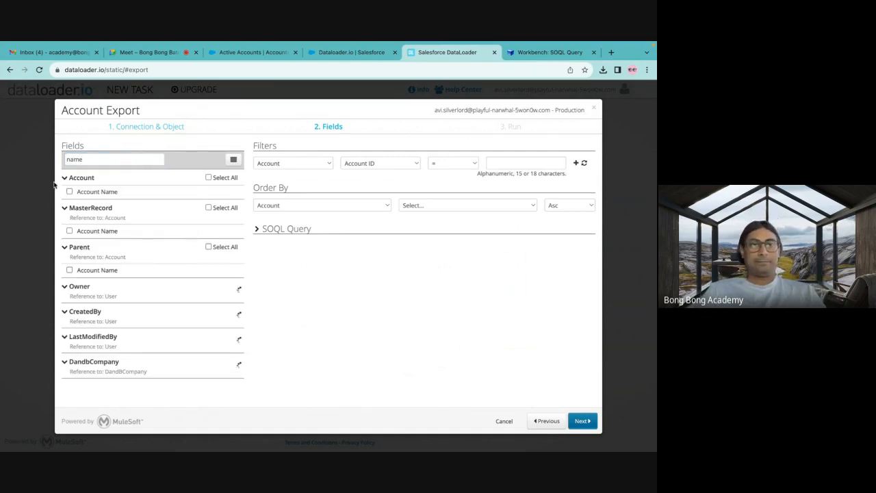
pyautogui.click(69, 192)
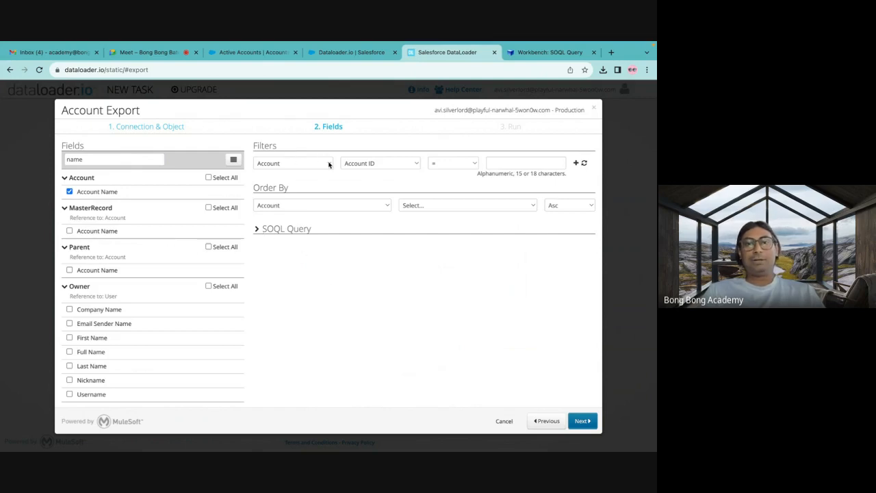
# Define an Account filter of Active != Yes and try to continue to the run summary.
pyautogui.click(399, 167)
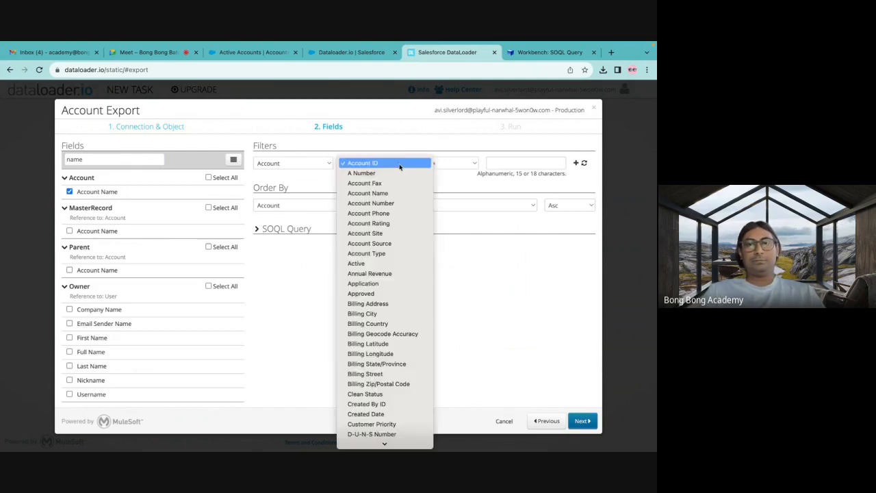
pyautogui.click(363, 264)
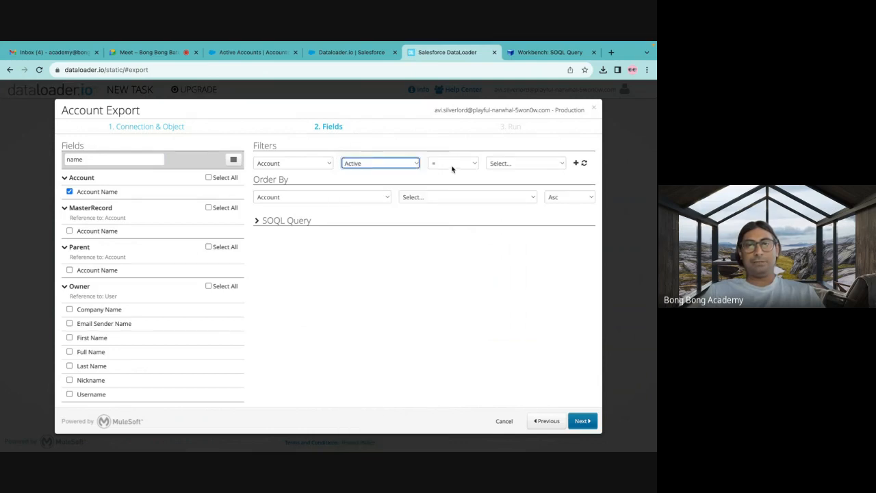
pyautogui.click(453, 164)
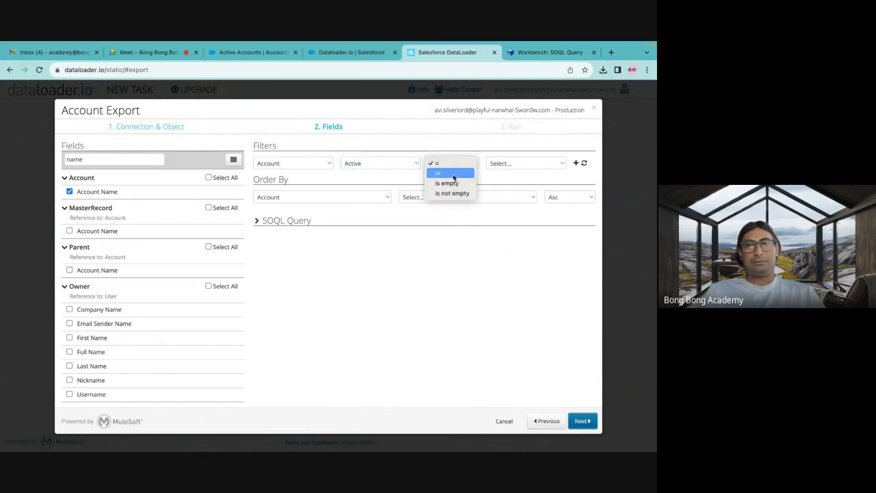
pyautogui.click(454, 175)
pyautogui.click(525, 167)
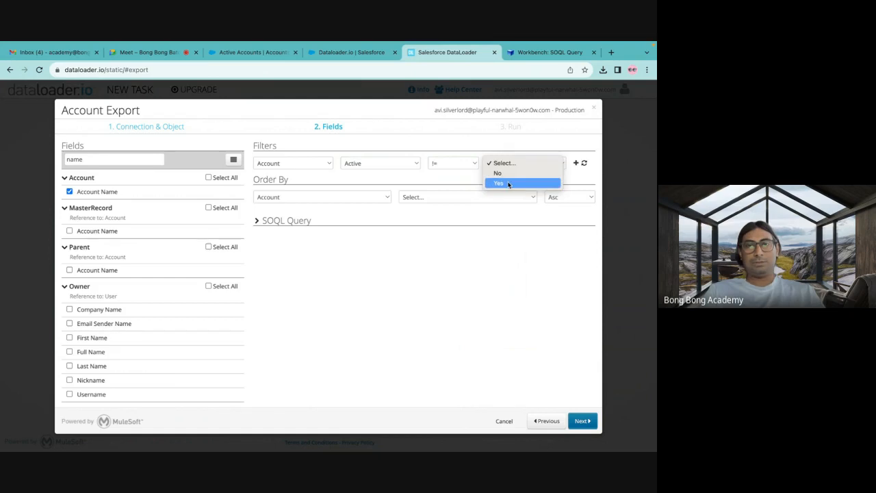
pyautogui.click(509, 183)
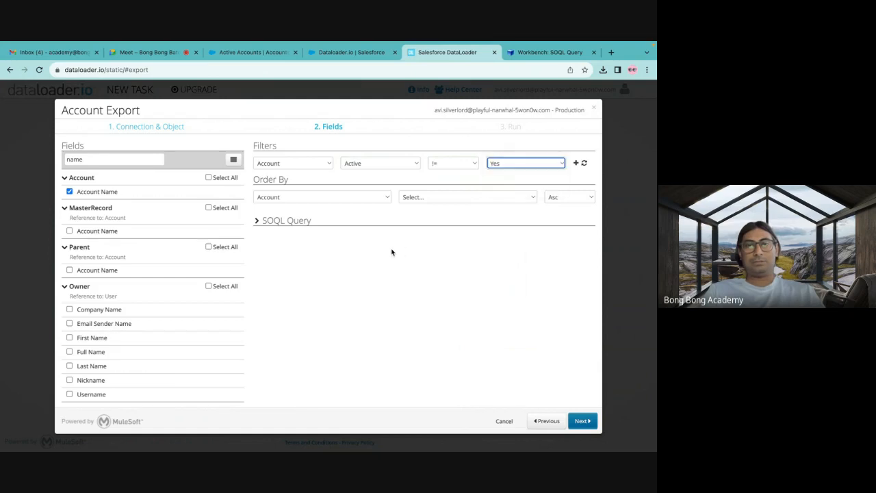
pyautogui.click(583, 421)
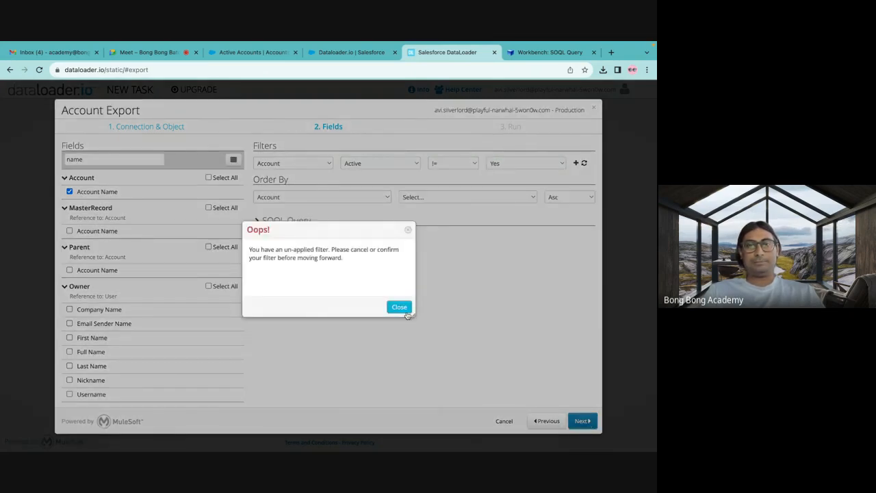
pyautogui.click(409, 231)
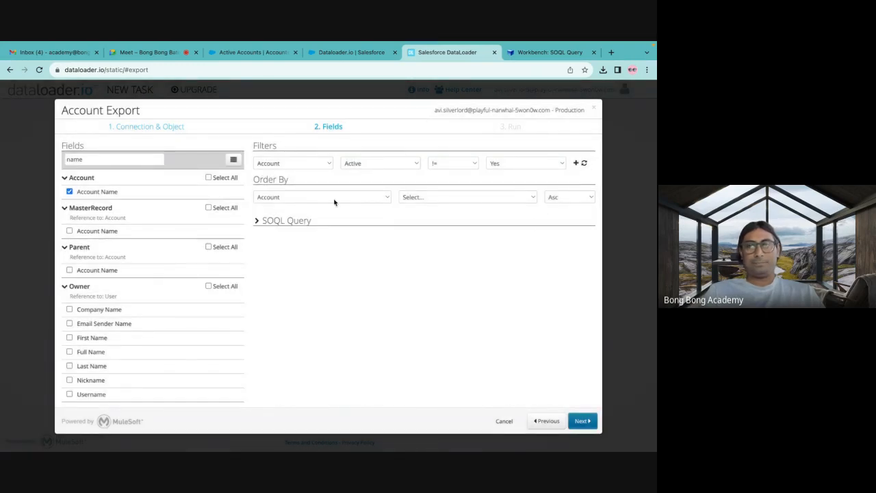
# Show the export's SOQL query and verify it.
pyautogui.click(425, 201)
pyautogui.click(240, 225)
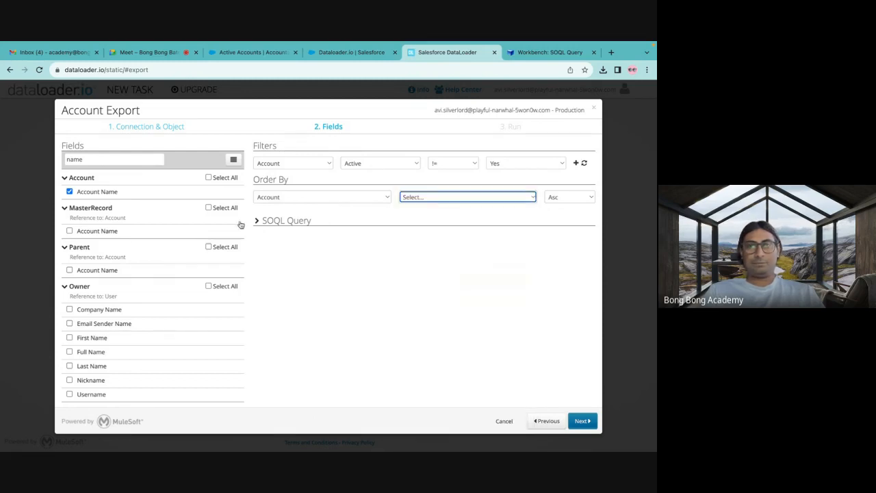
pyautogui.click(257, 221)
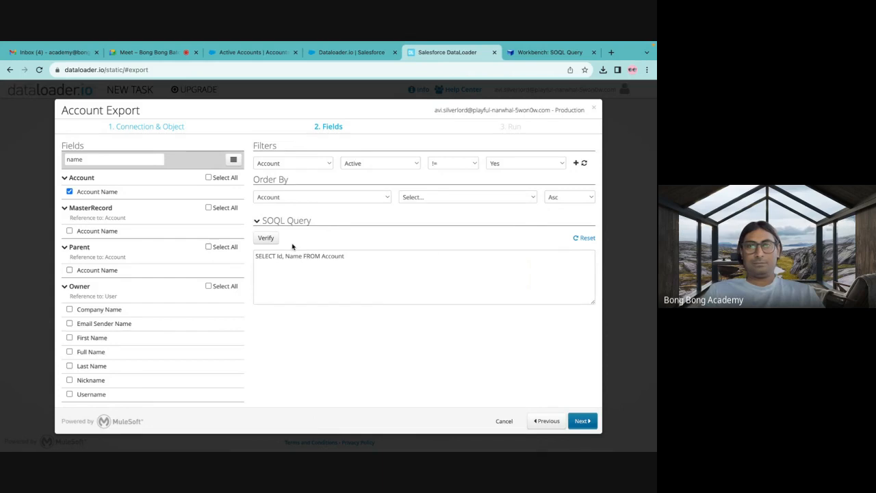
pyautogui.click(264, 239)
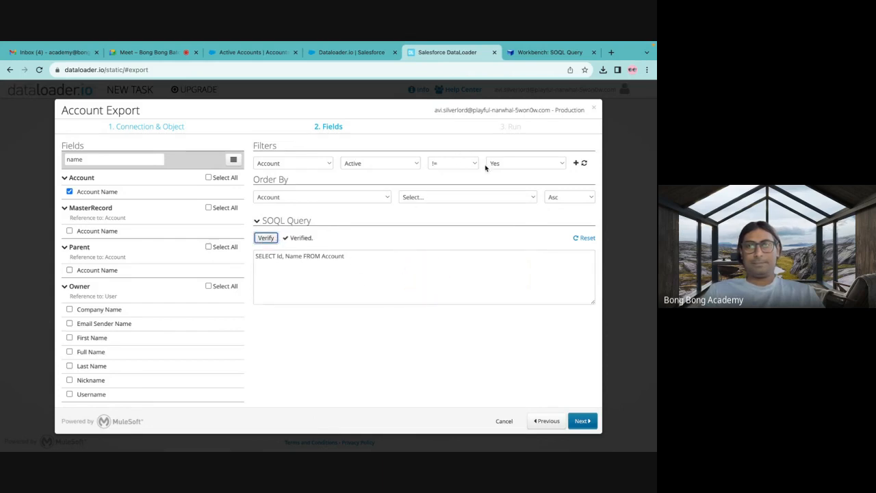
# Apply the Active != Yes filter to the export, then save and run the Account Export task.
pyautogui.click(576, 163)
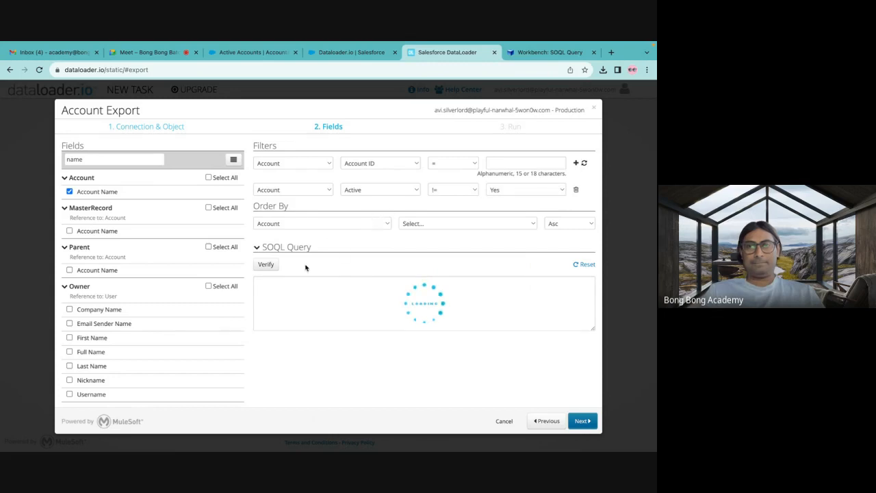
pyautogui.click(581, 421)
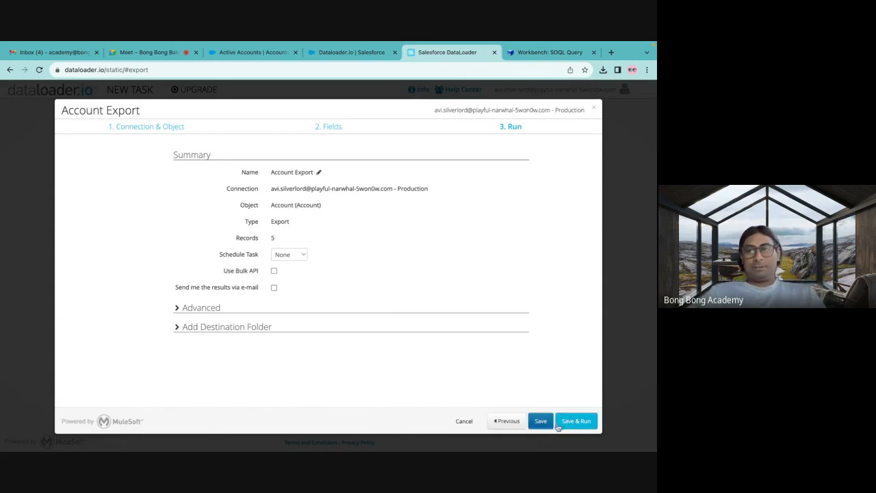
pyautogui.click(578, 421)
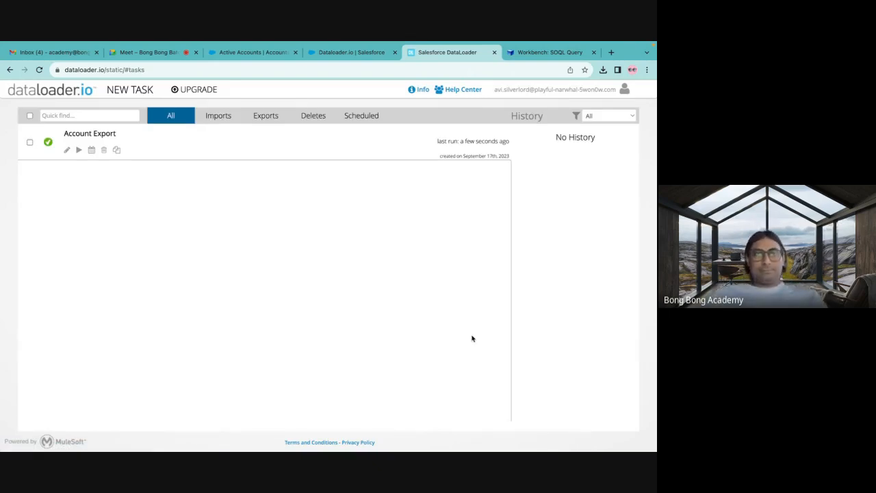
# Run the Account Export task again and show only export tasks in the task list.
pyautogui.click(65, 140)
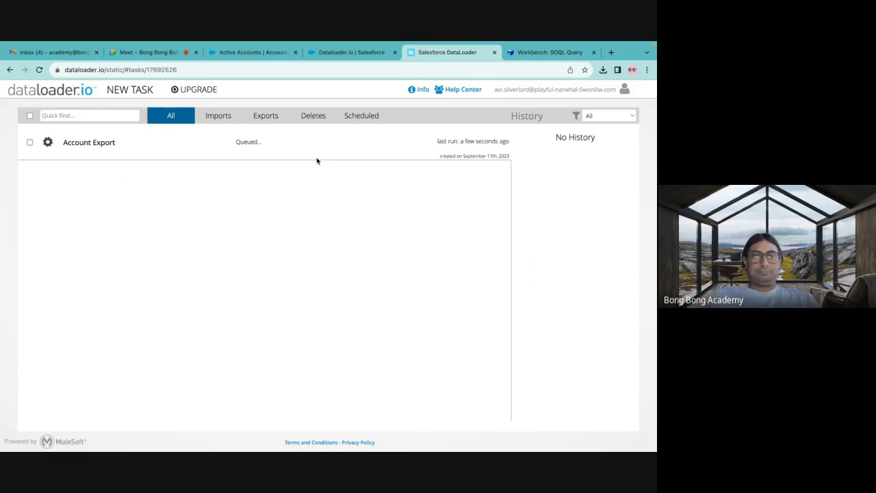
pyautogui.click(265, 118)
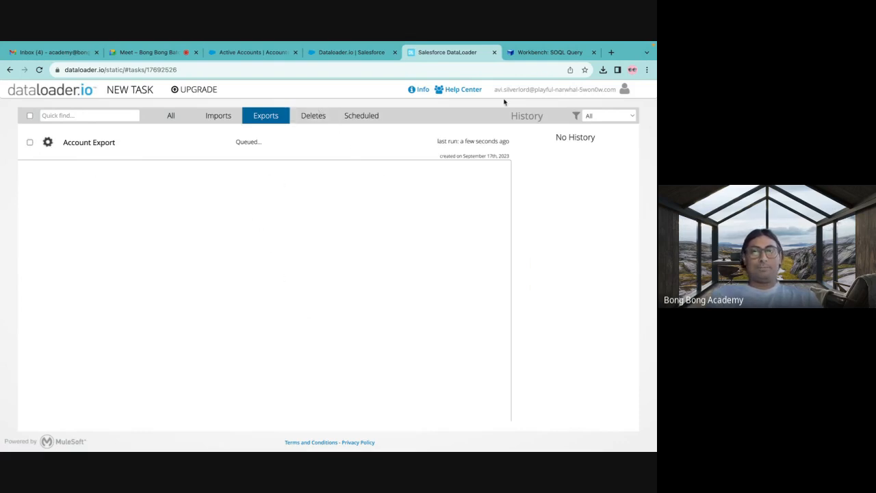
# Compare the Workbench SOQL query page, the dataloader.io export task, the Dataloader.io setup page and the Active Accounts list.
pyautogui.click(548, 52)
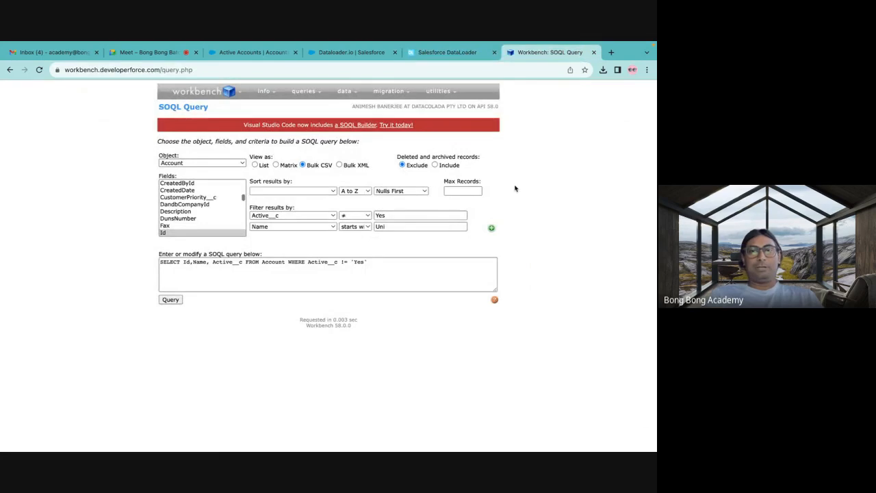
pyautogui.click(432, 53)
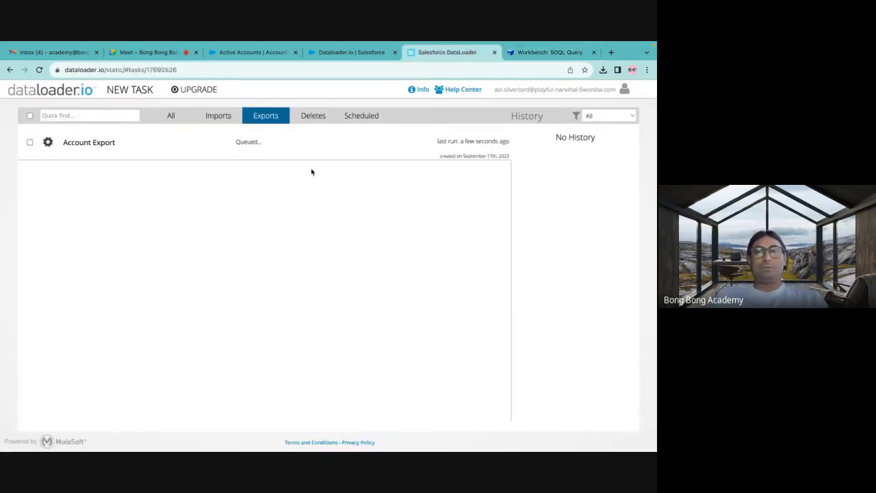
pyautogui.click(523, 53)
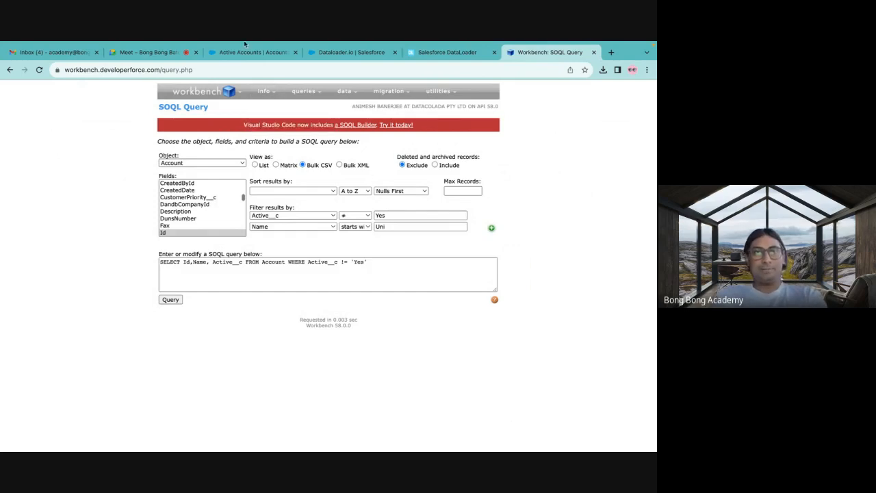
pyautogui.click(441, 59)
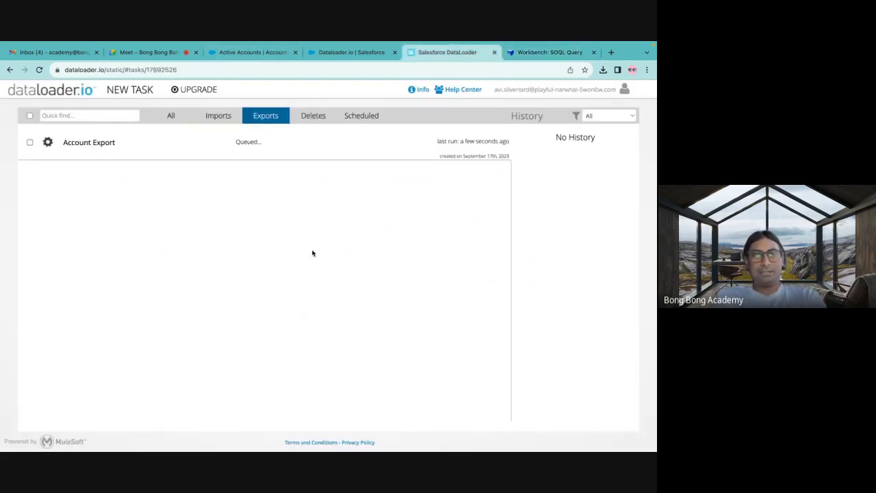
pyautogui.click(353, 53)
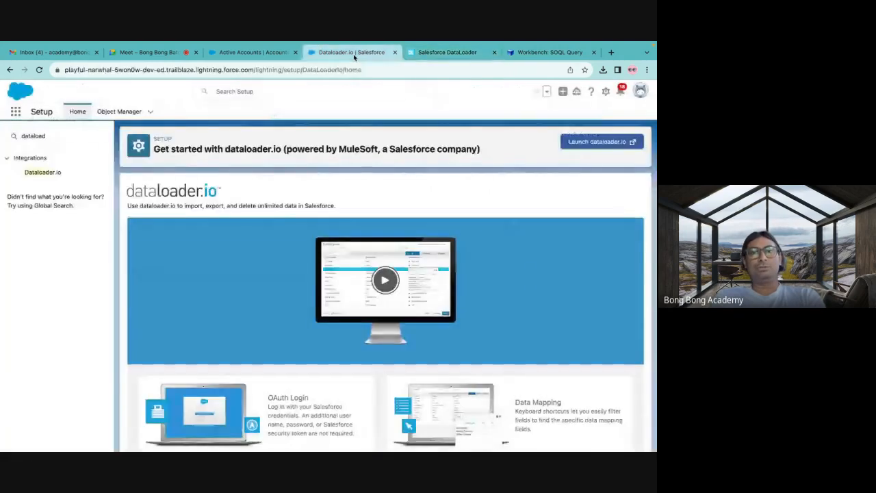
pyautogui.click(432, 52)
pyautogui.click(543, 57)
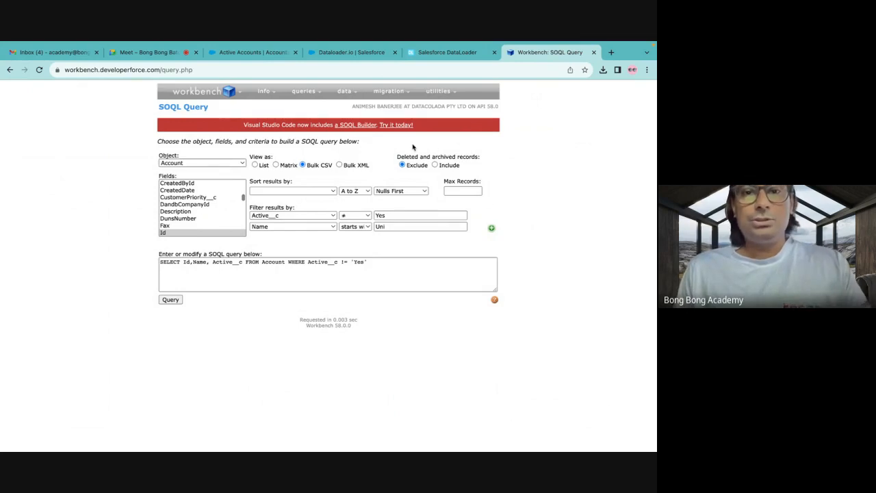
pyautogui.click(350, 54)
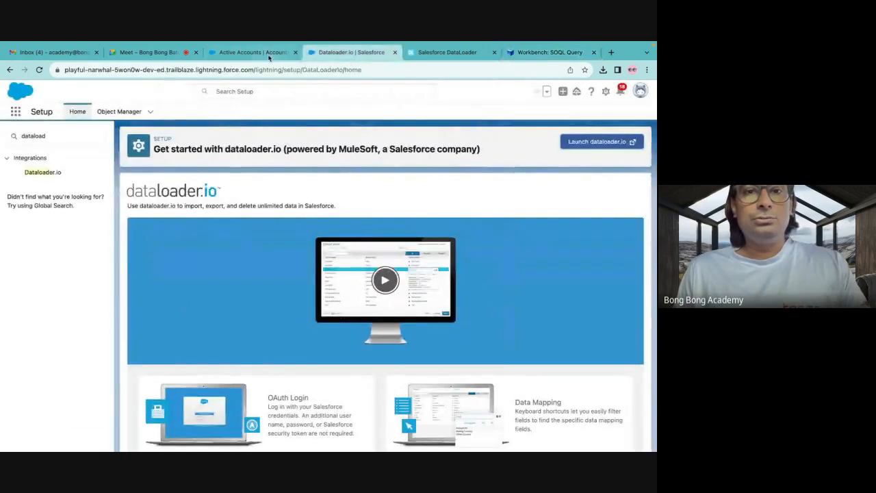
pyautogui.click(262, 55)
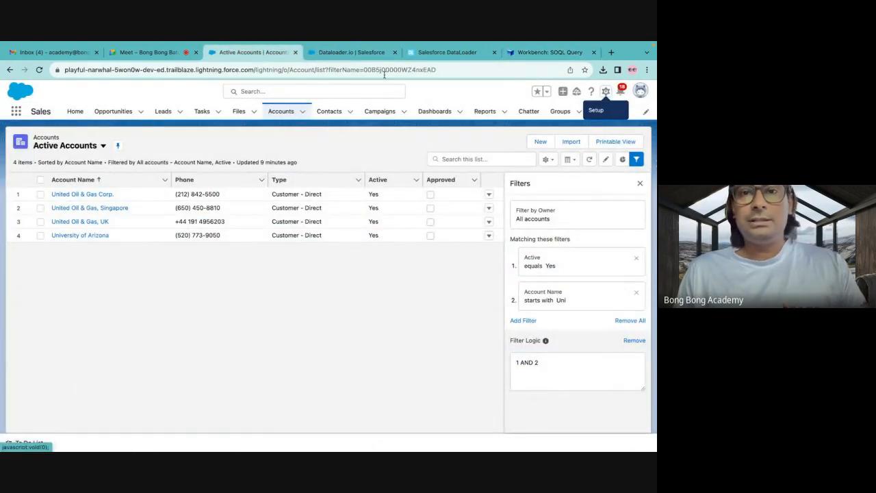
# Find Data Export in Salesforce Setup by searching for "export", and review the immediate export's options and selectable data types.
pyautogui.click(348, 52)
pyautogui.moveTo(58, 135); pyautogui.dragTo(2, 140)
pyautogui.write('e')
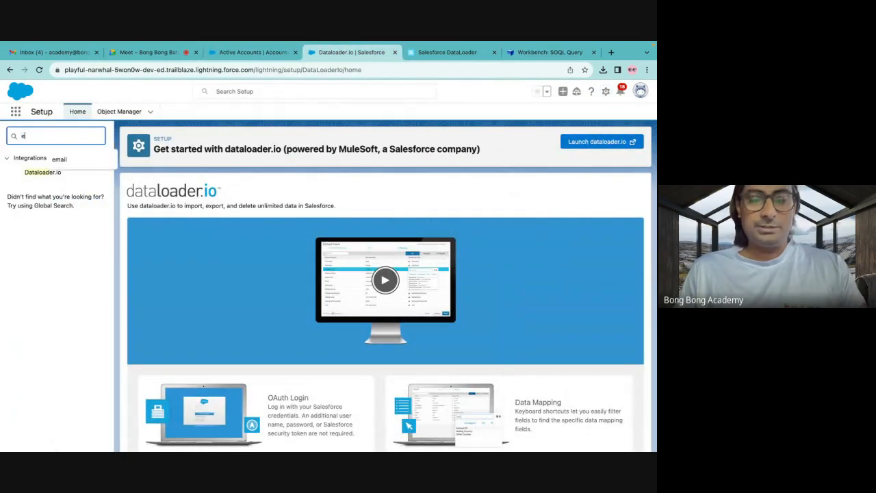
pyautogui.write('xport')
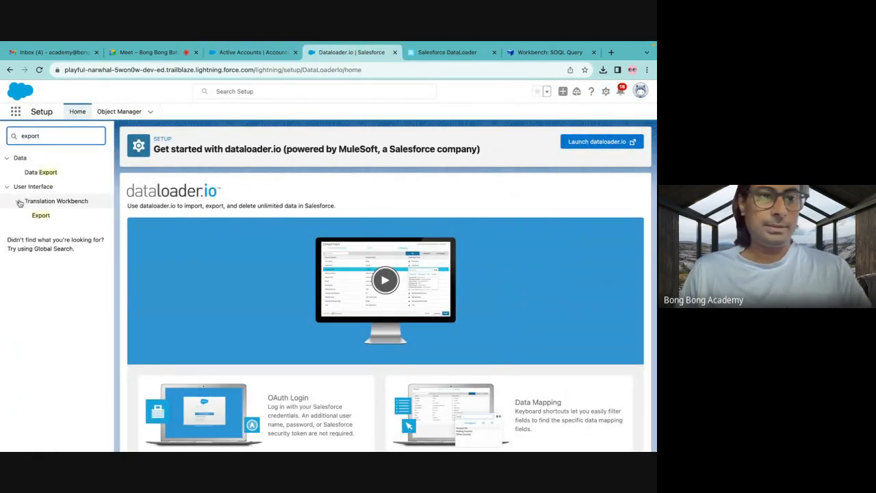
pyautogui.click(41, 172)
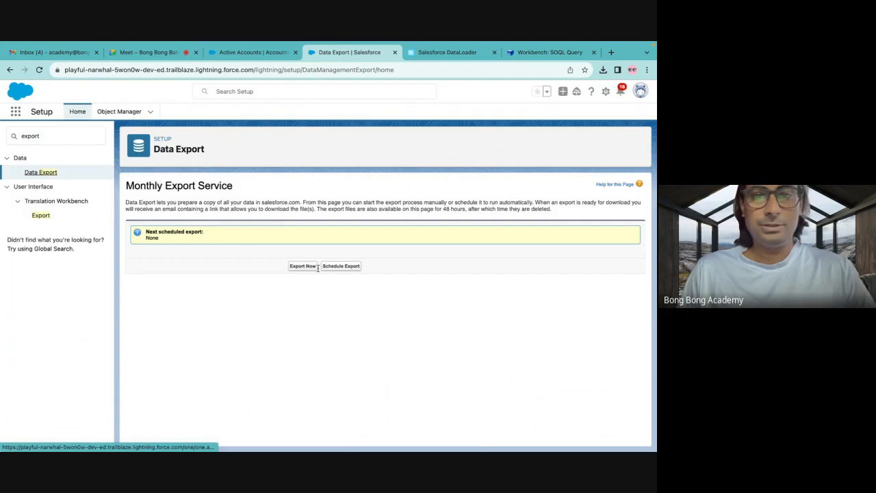
pyautogui.click(298, 268)
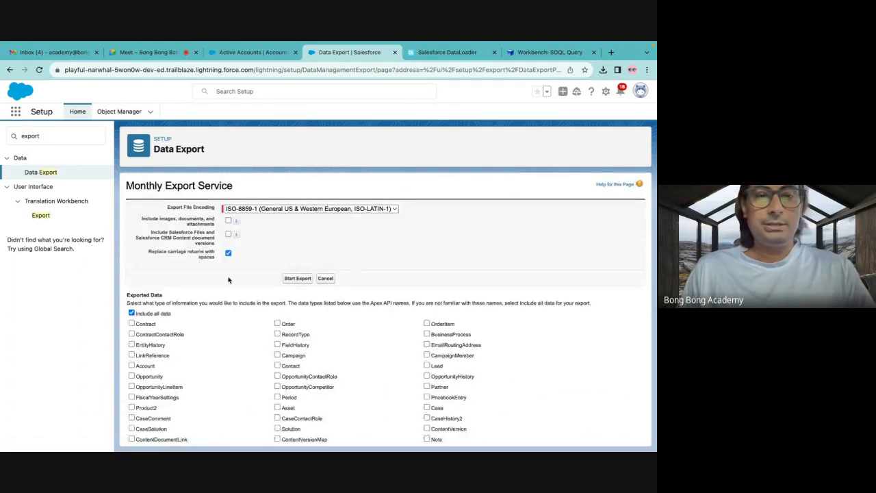
pyautogui.scroll(-10, 317, 337)
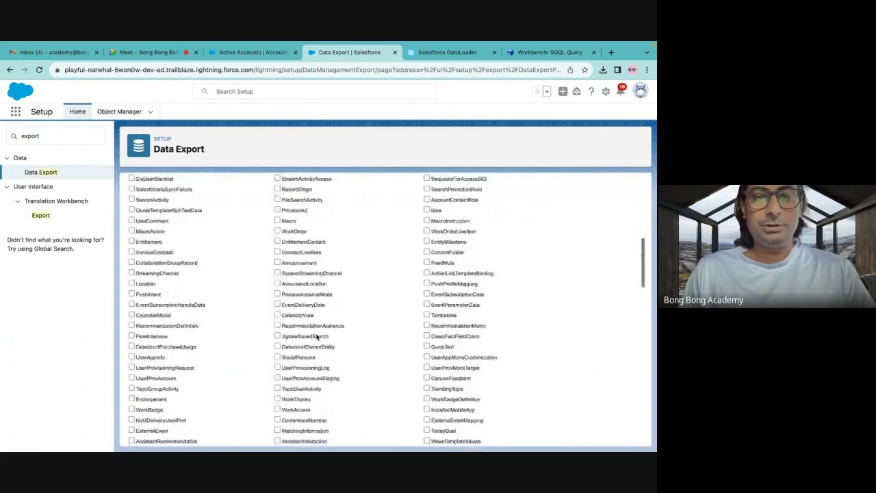
pyautogui.scroll(10, 317, 336)
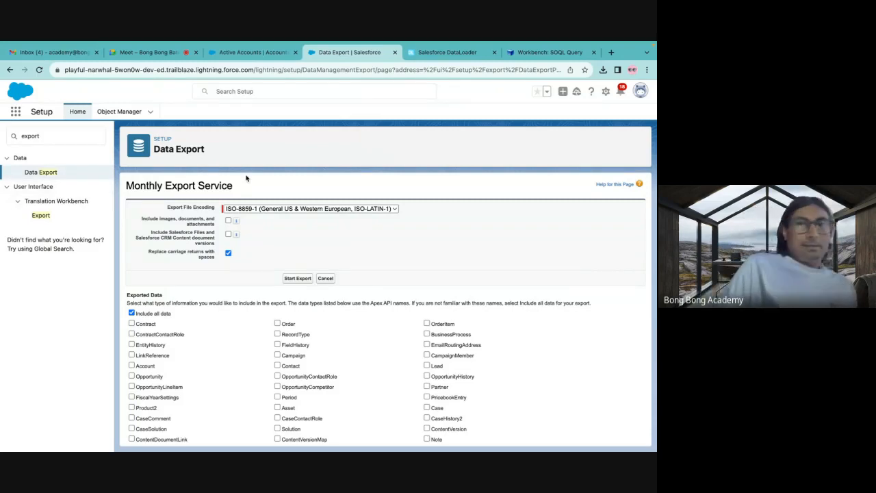
# Switch to dataloader.io, dismiss the review request and download the successful records of the latest Account Export run.
pyautogui.click(442, 55)
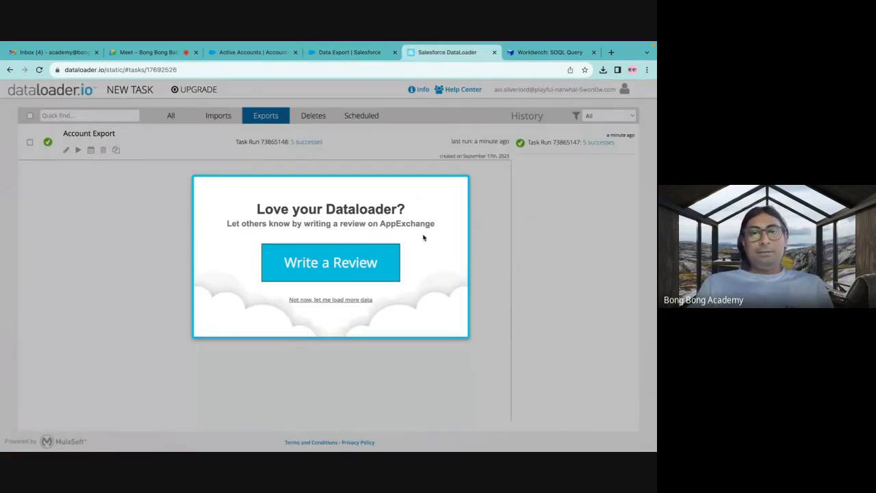
pyautogui.click(388, 362)
pyautogui.click(308, 143)
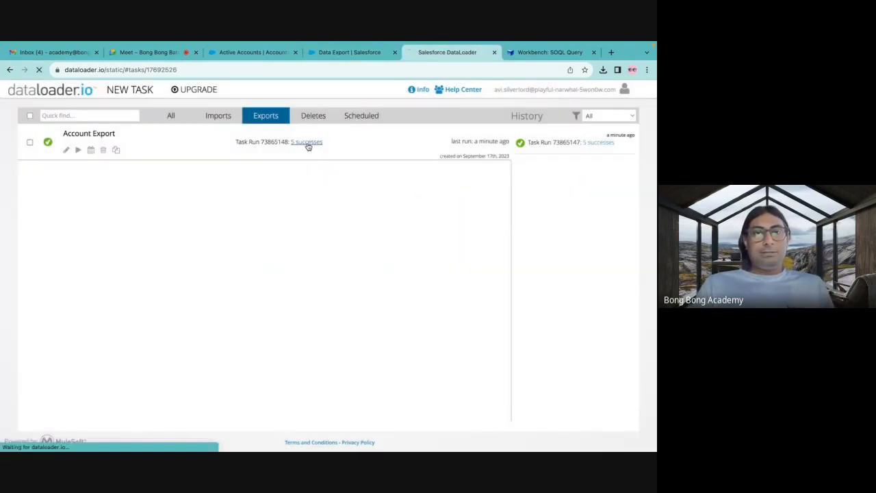
# Switch to Workbench and review the Account field list and the Visual Studio Code SOQL Builder notice.
pyautogui.click(546, 54)
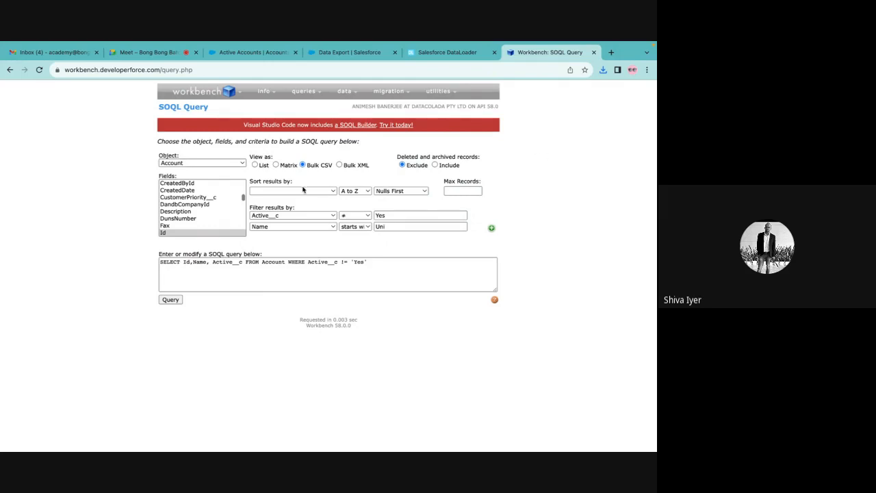
pyautogui.scroll(-2, 203, 204)
pyautogui.scroll(-10, 202, 204)
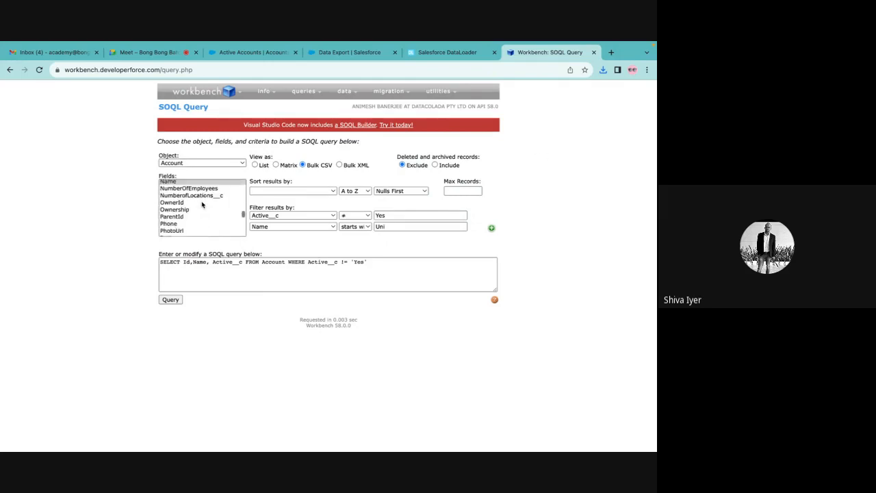
pyautogui.scroll(12, 202, 204)
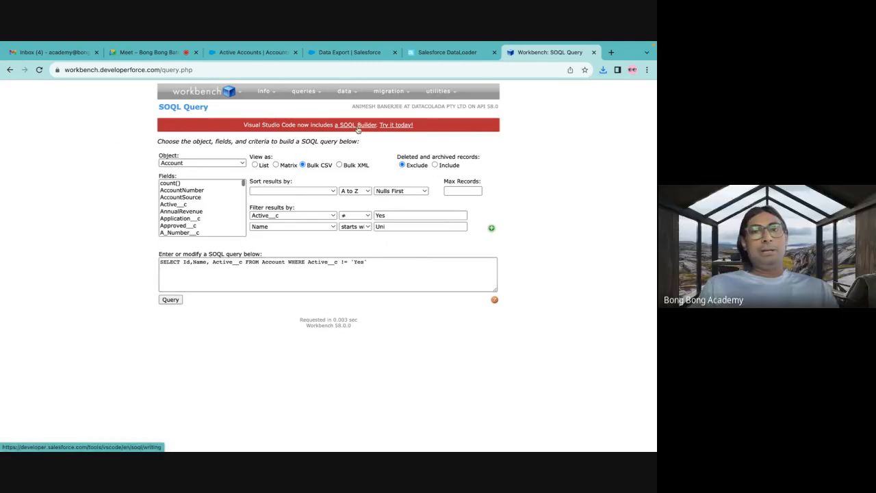
pyautogui.moveTo(243, 126); pyautogui.dragTo(295, 126)
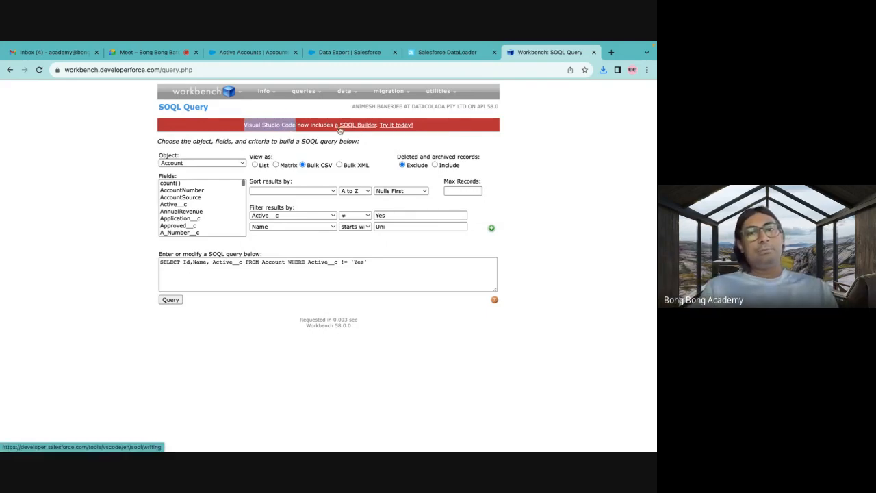
pyautogui.click(558, 173)
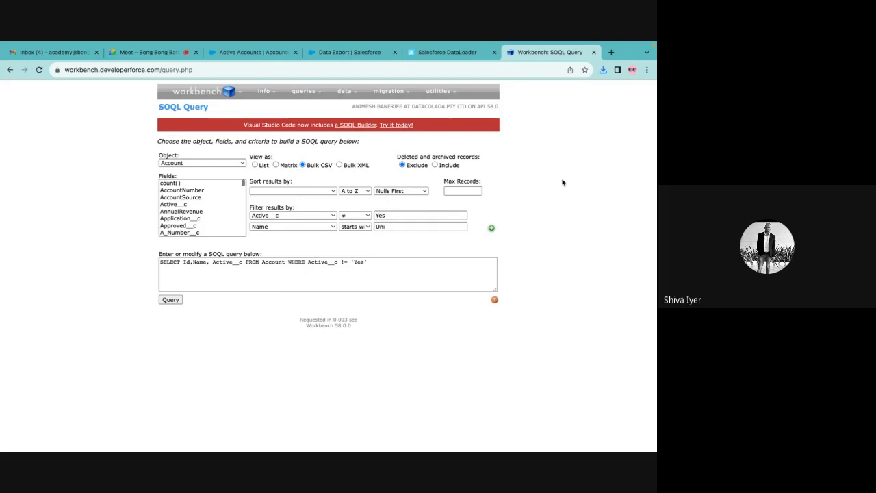
# Close the dataloader.io page and return to the Workbench SOQL query page.
pyautogui.click(452, 54)
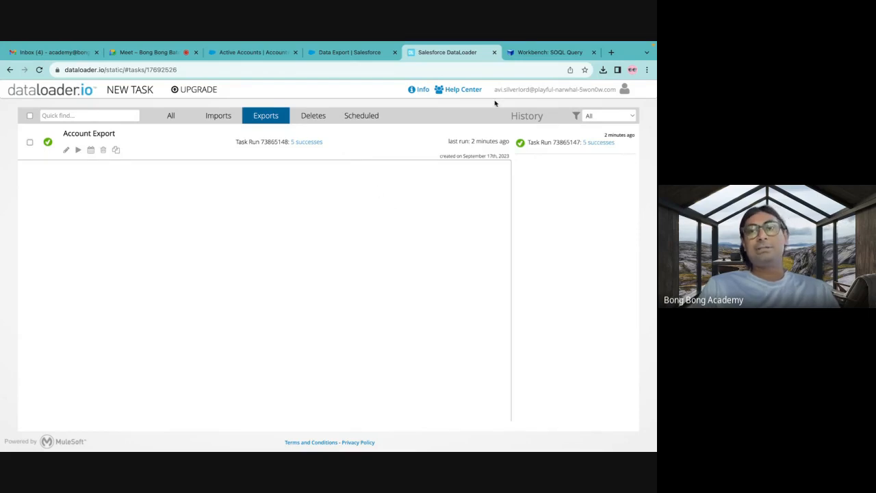
pyautogui.click(523, 53)
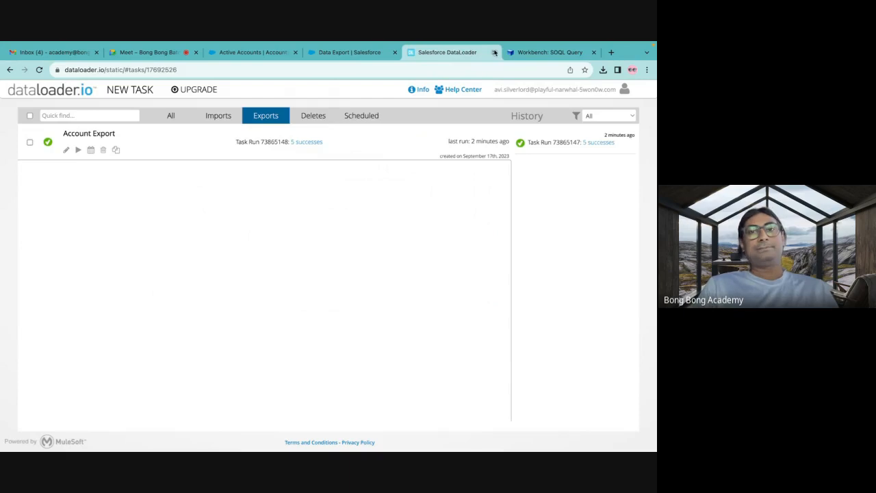
pyautogui.click(494, 53)
pyautogui.click(388, 53)
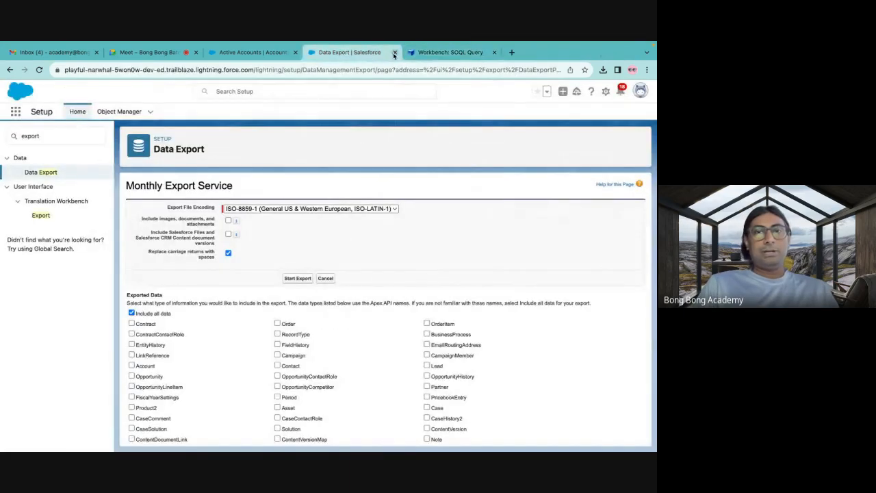
pyautogui.click(445, 53)
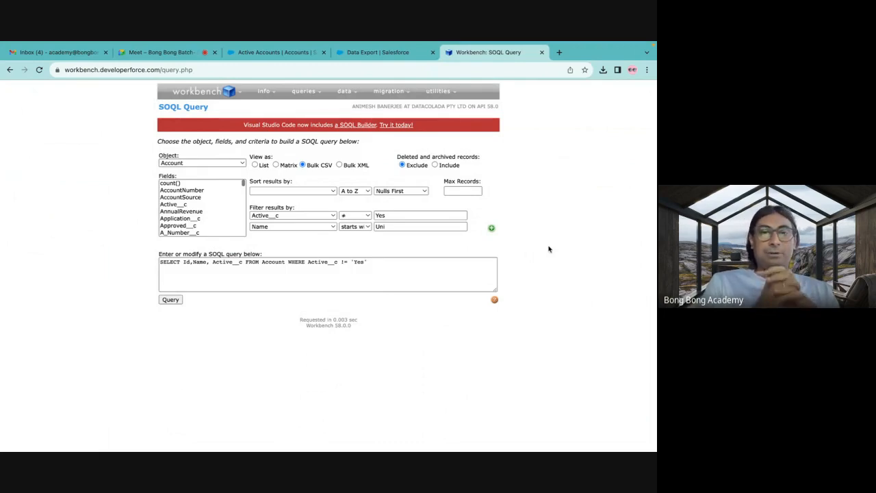
# Switch to Finder's Downloads folder and rename the bulkQuery_result CSV file as Inactive Accounts.csv.
pyautogui.moveTo(507, 451)
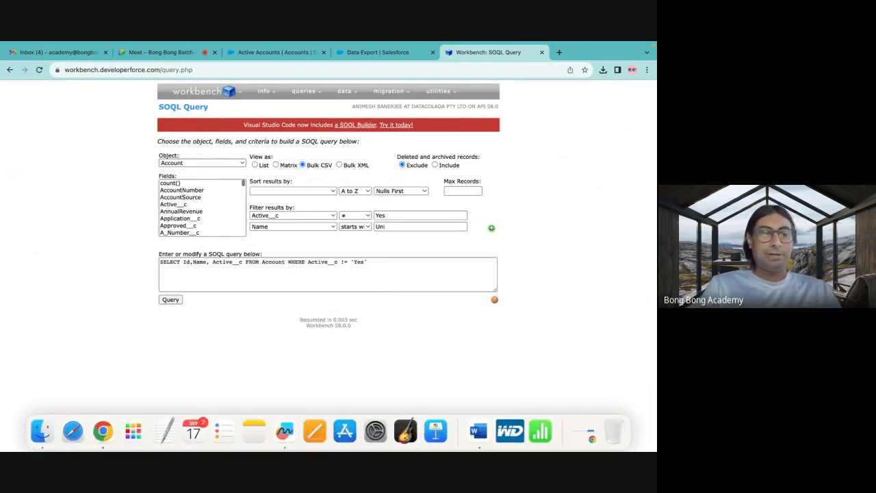
pyautogui.click(41, 430)
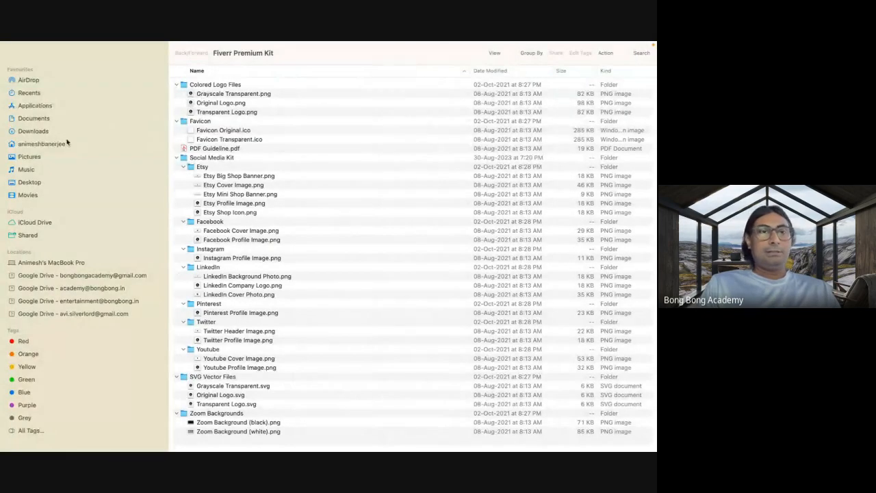
pyautogui.click(44, 133)
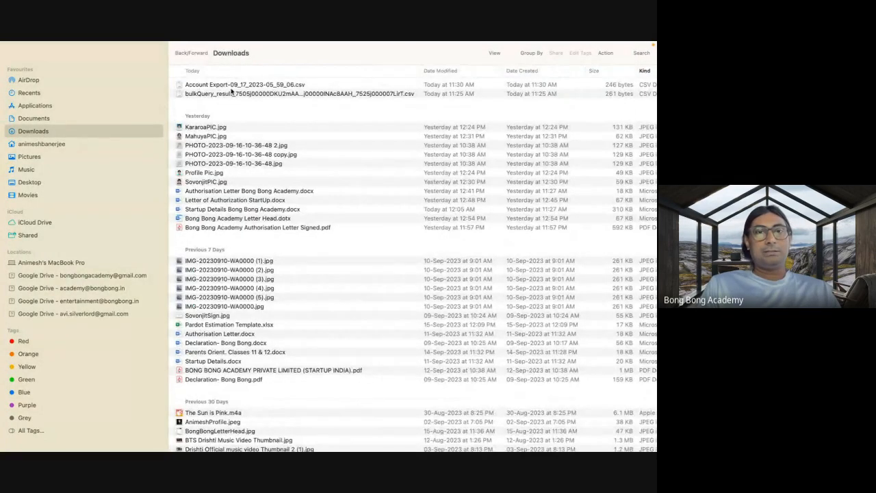
pyautogui.click(241, 86)
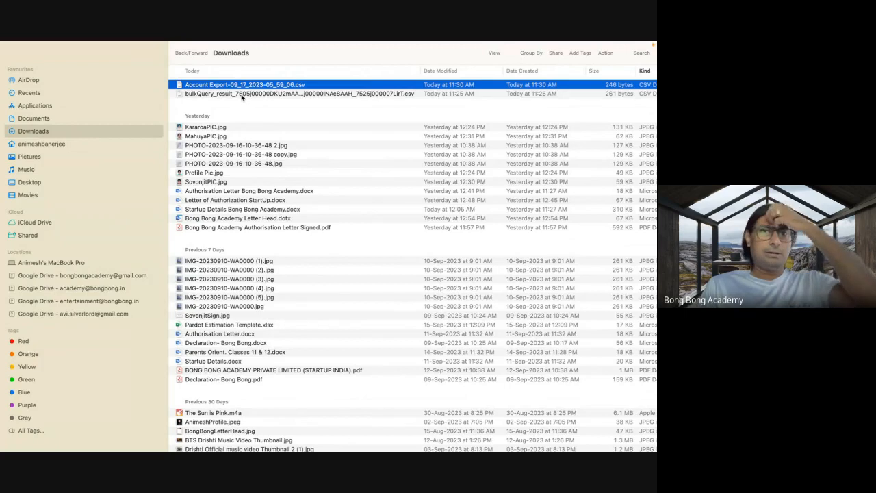
pyautogui.click(242, 95)
pyautogui.click(242, 96)
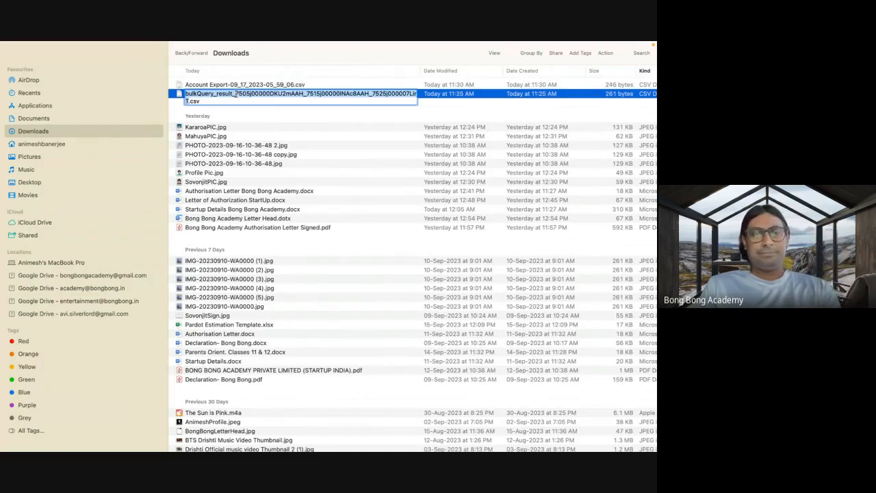
pyautogui.write('Inactive A')
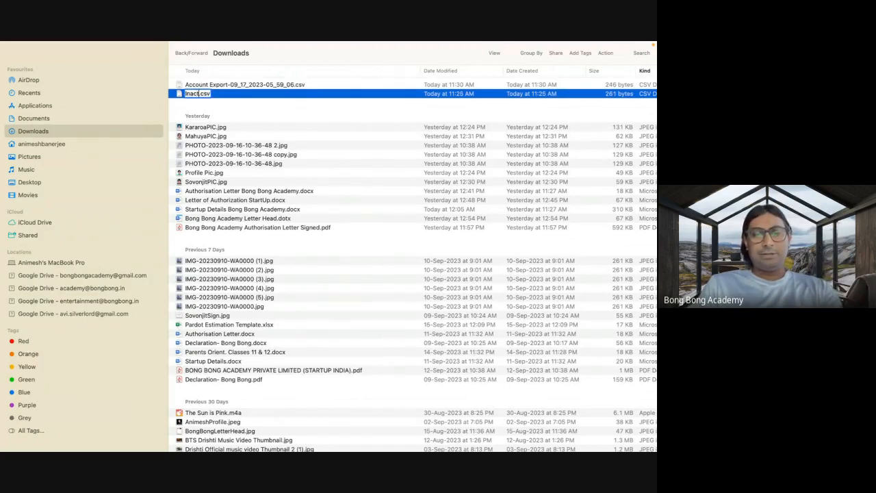
pyautogui.write('cco')
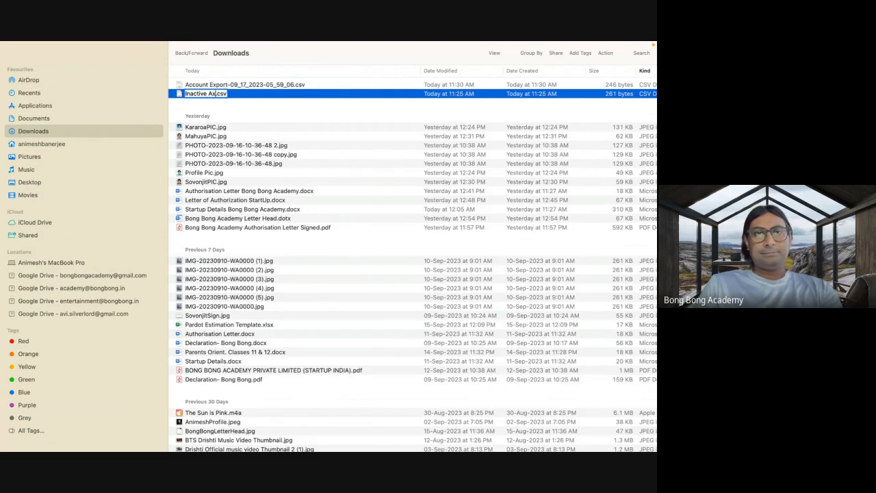
pyautogui.write('unts')
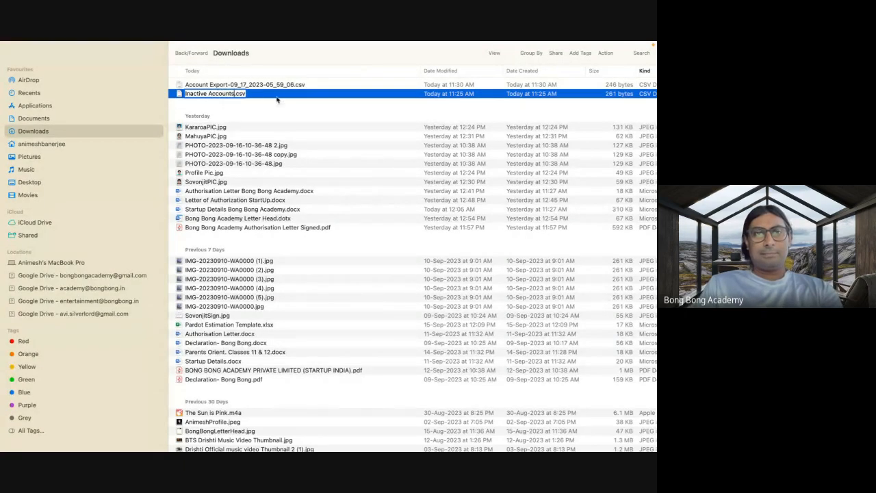
pyautogui.press('Return')
# Open Inactive Accounts.csv with Microsoft Excel.
pyautogui.rightClick(233, 98)
pyautogui.moveTo(274, 108)
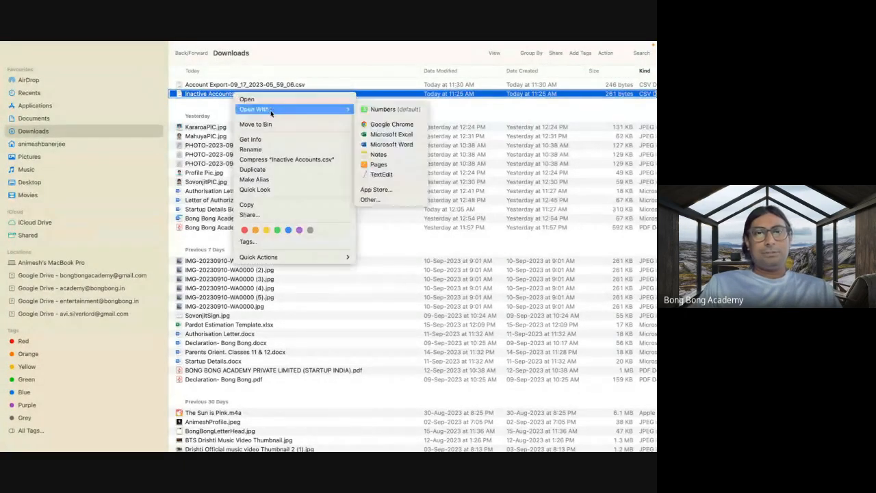
pyautogui.click(387, 134)
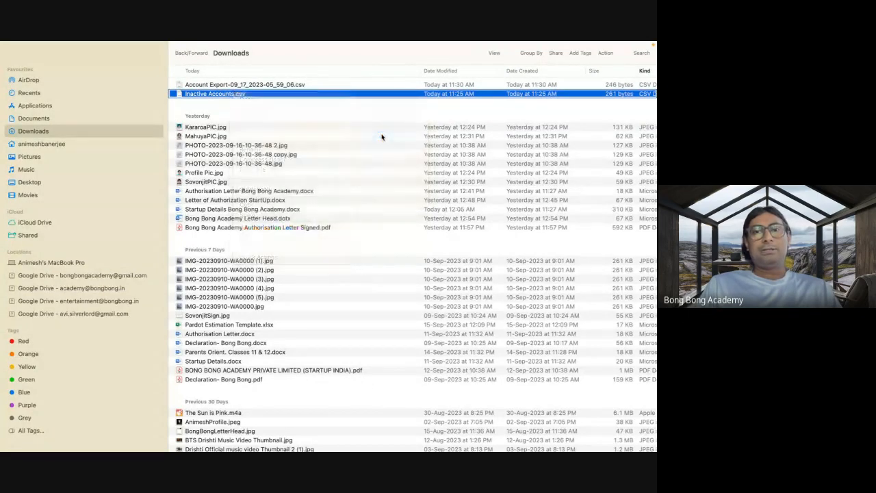
pyautogui.moveTo(478, 438)
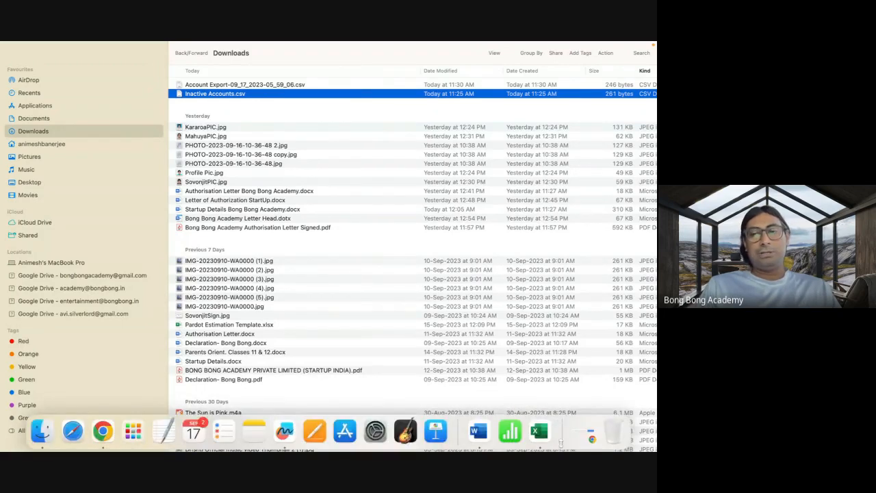
pyautogui.click(541, 433)
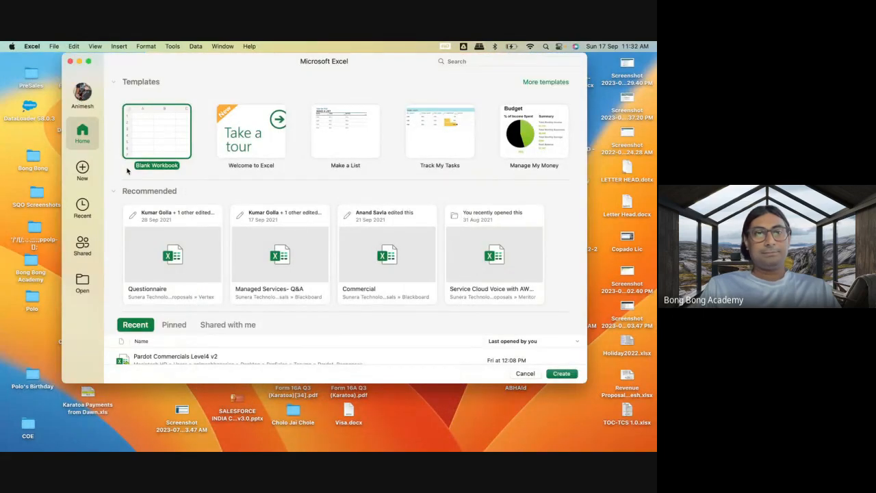
pyautogui.click(70, 62)
# Open Inactive Accounts.csv from Finder's Downloads folder in Microsoft Excel and autofit columns A and B to their contents.
pyautogui.moveTo(43, 448)
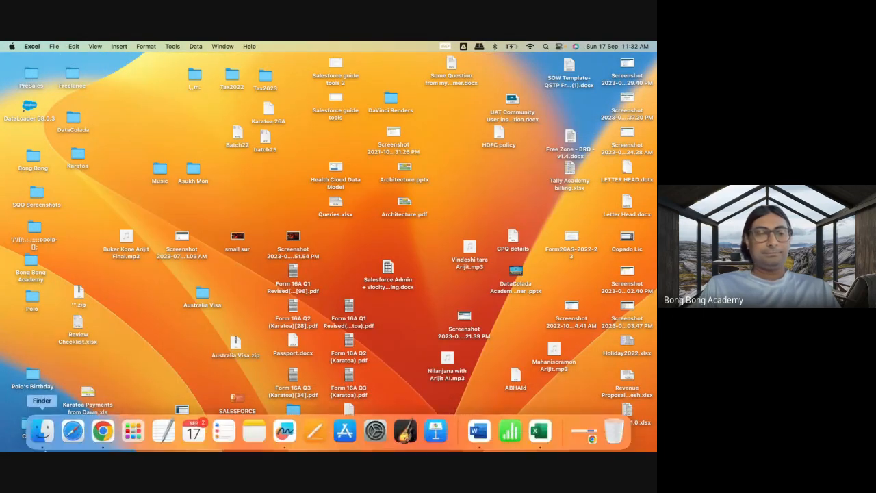
pyautogui.click(43, 429)
pyautogui.rightClick(231, 98)
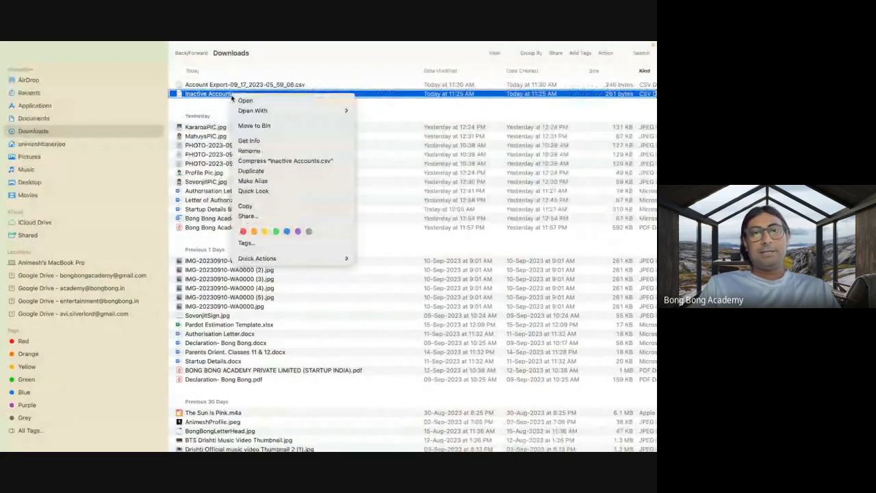
pyautogui.moveTo(265, 113)
pyautogui.click(378, 137)
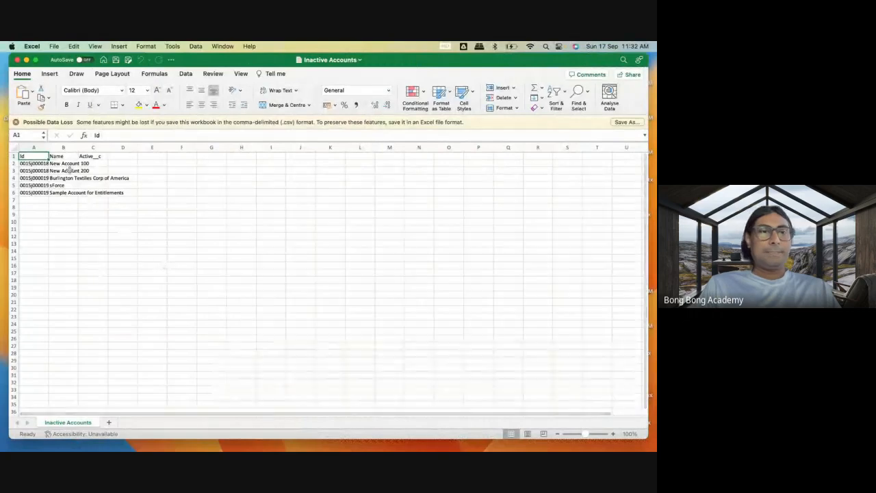
pyautogui.doubleClick(50, 148)
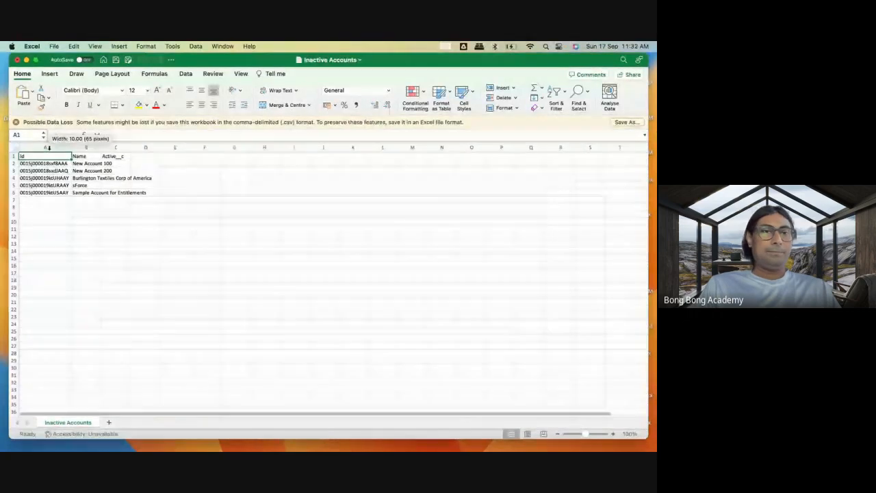
pyautogui.doubleClick(102, 148)
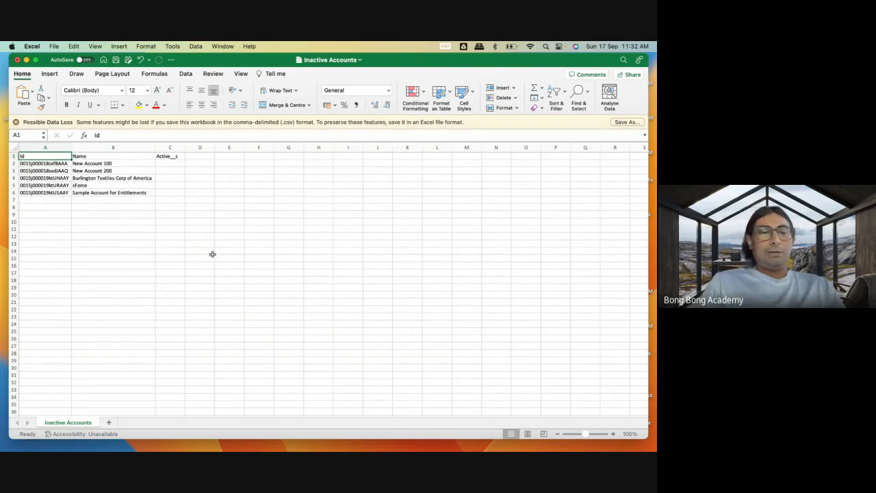
# Switch to Chrome, close the filters of Salesforce's Active Accounts list view, and return to the Workbench SOQL query page.
pyautogui.click(101, 434)
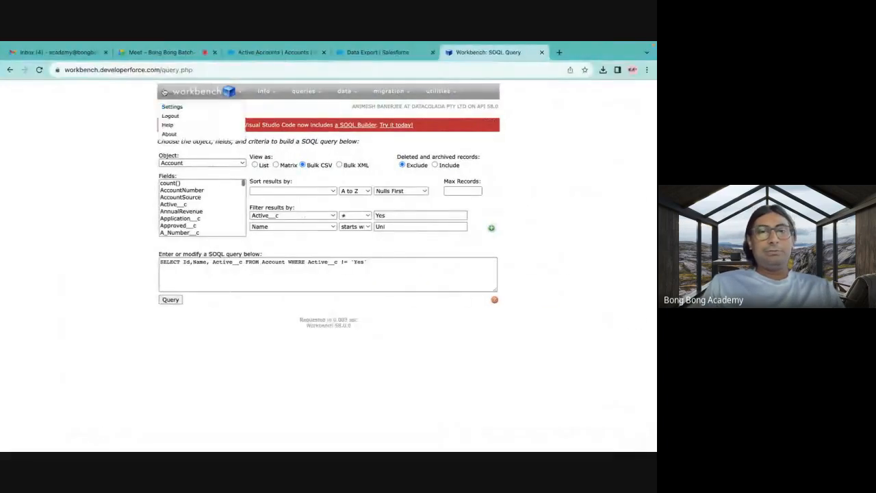
pyautogui.click(243, 52)
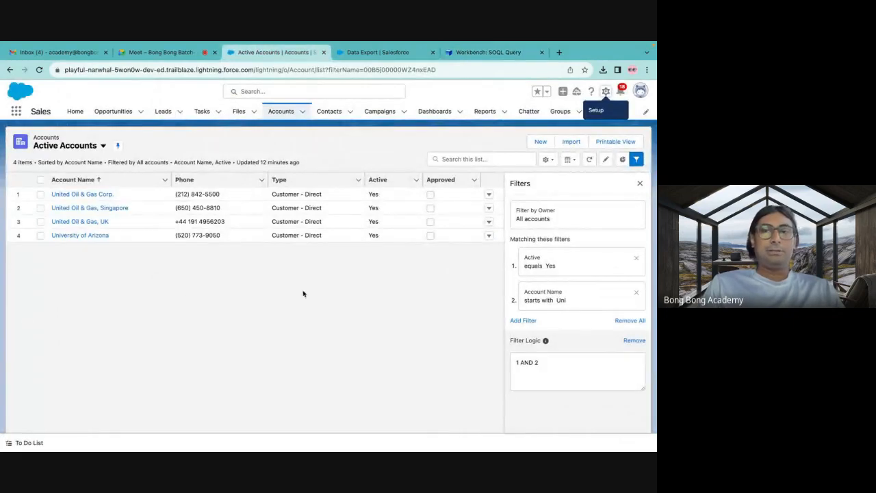
pyautogui.click(640, 183)
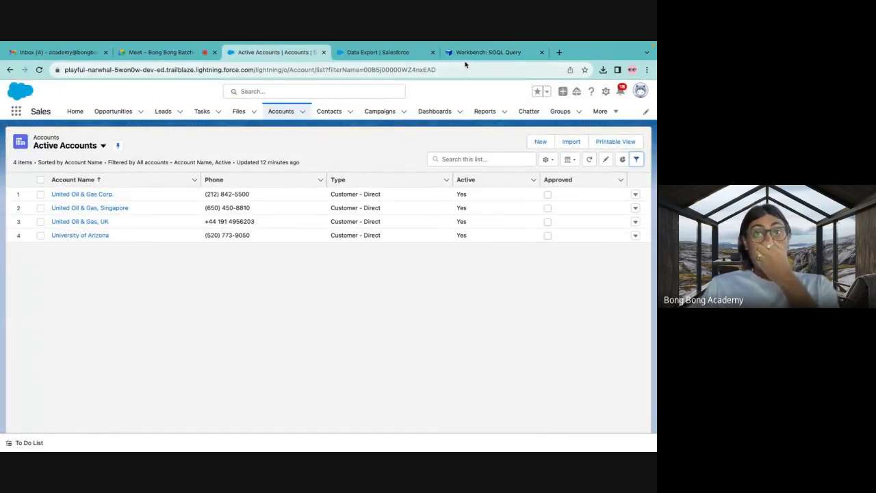
pyautogui.click(486, 52)
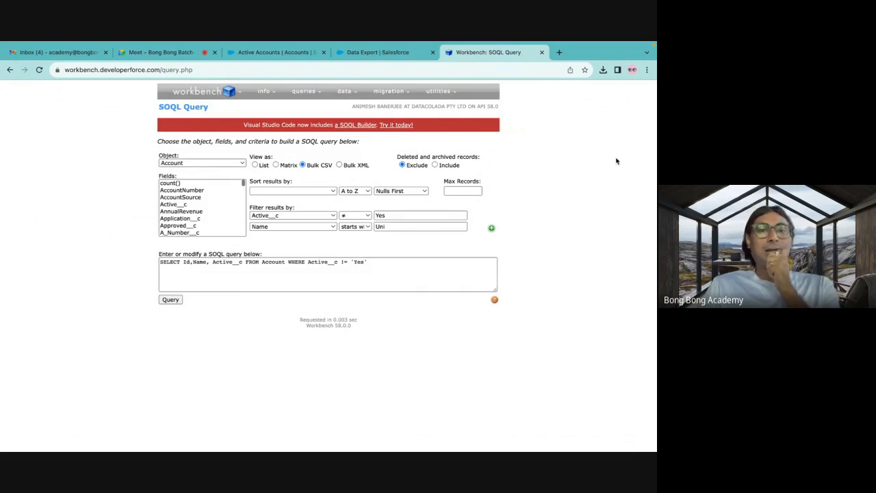
# Switch to Excel, close the Inactive Accounts workbook without saving its changes, and return to Chrome.
pyautogui.click(539, 430)
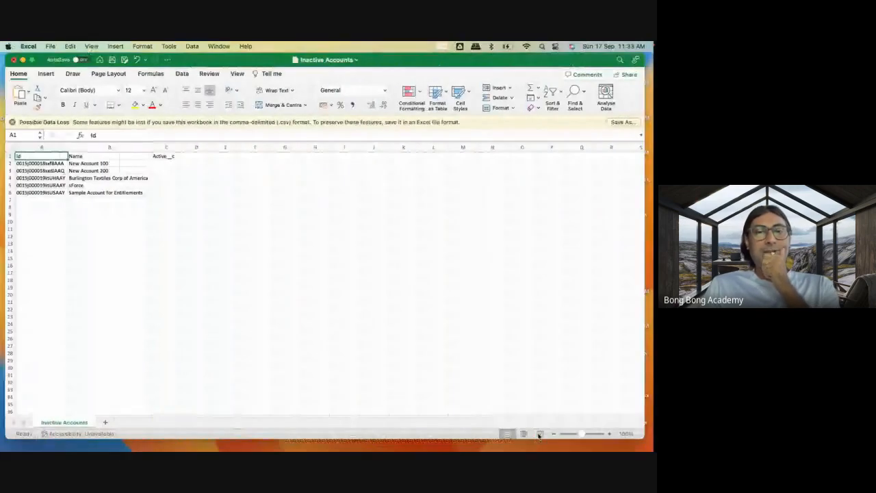
pyautogui.click(18, 60)
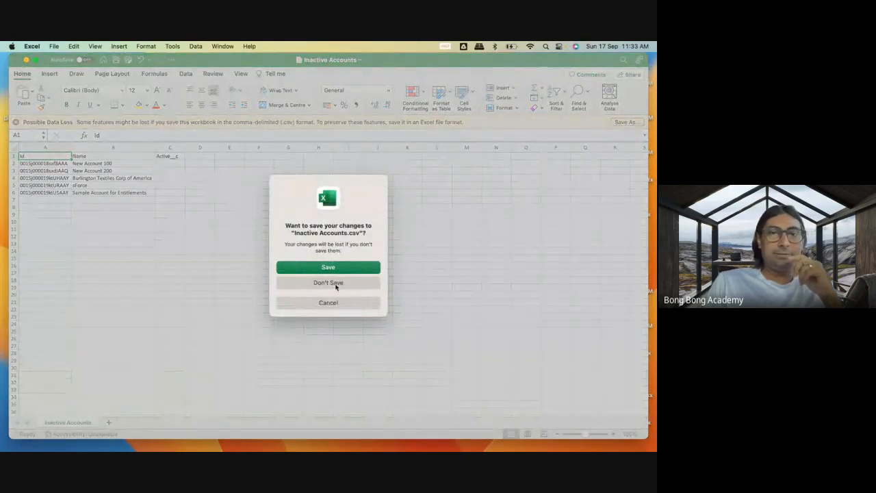
pyautogui.click(328, 282)
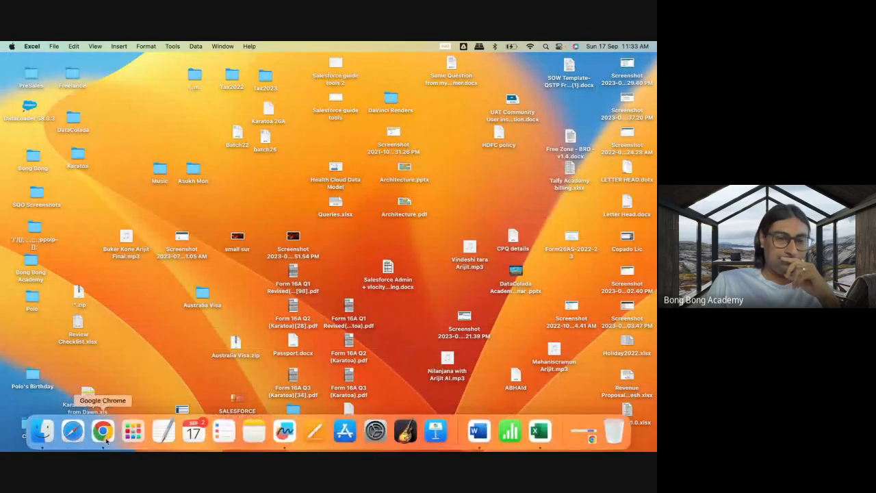
pyautogui.click(104, 438)
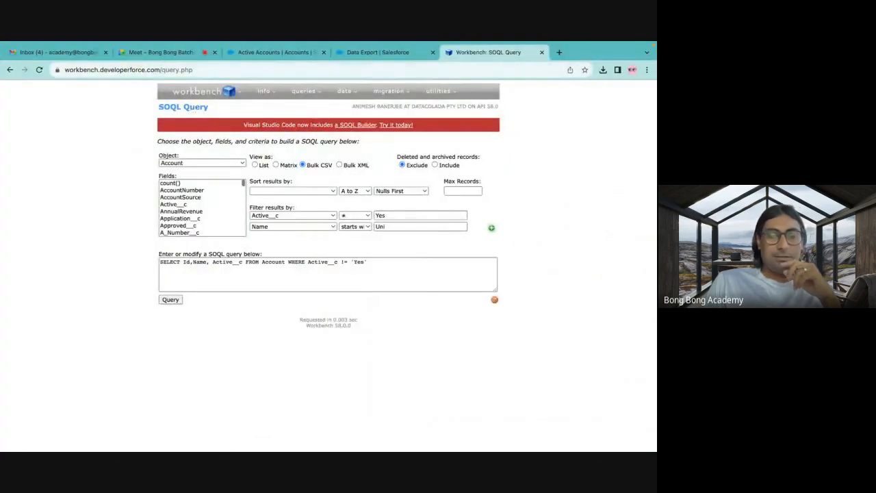
# Switch to Excel, create a blank workbook and widen columns A and B.
pyautogui.click(541, 430)
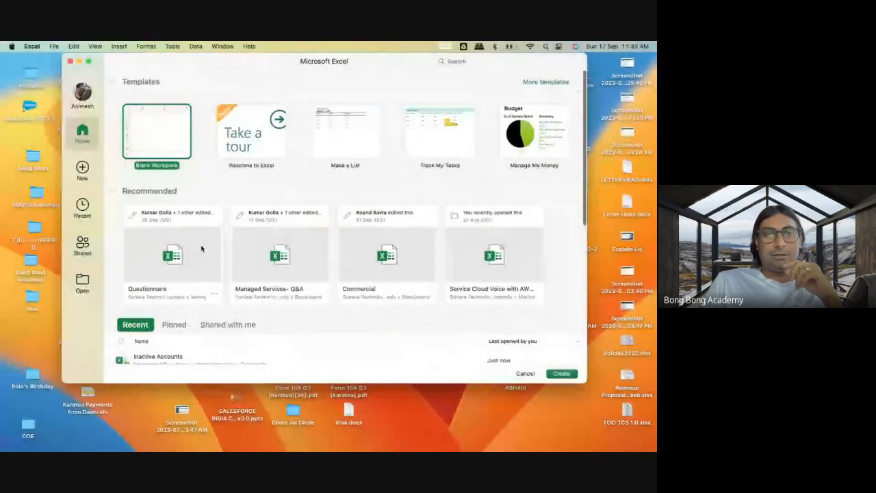
pyautogui.doubleClick(162, 148)
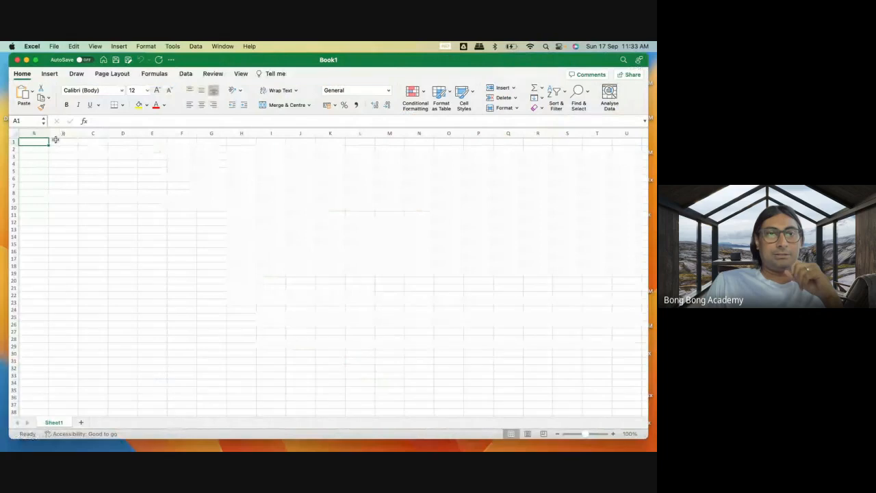
pyautogui.moveTo(49, 133); pyautogui.dragTo(219, 133)
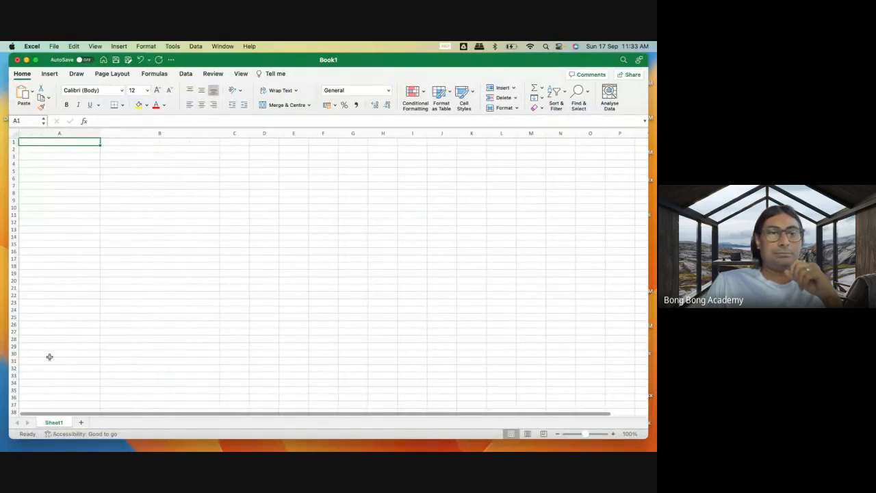
# Rename the worksheet Sheet1 as NewAccounts.
pyautogui.rightClick(57, 425)
pyautogui.click(88, 334)
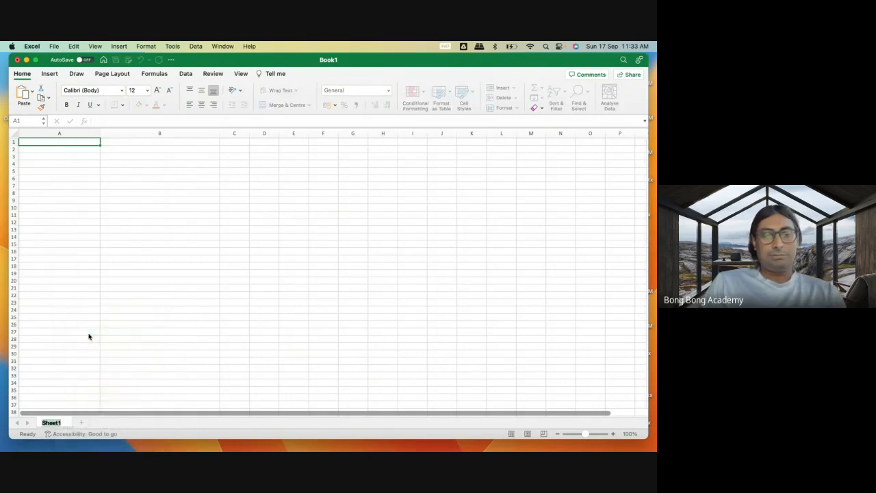
pyautogui.write('NewAccounts')
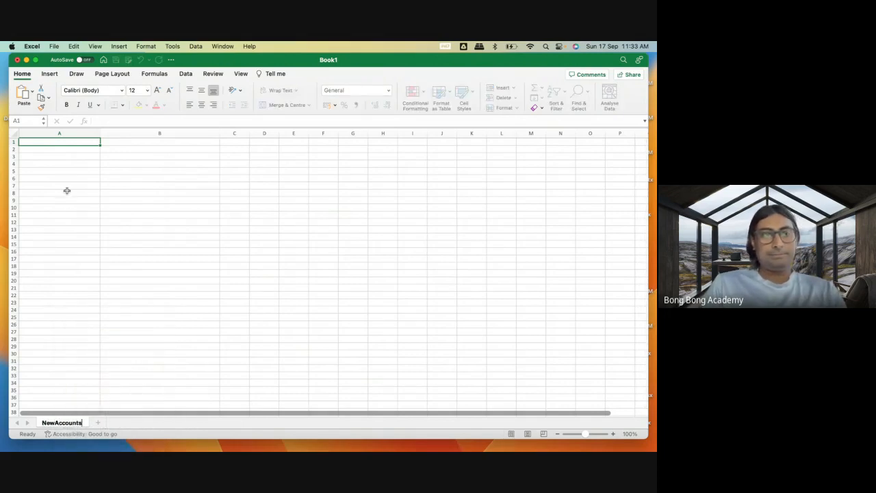
pyautogui.press('Return')
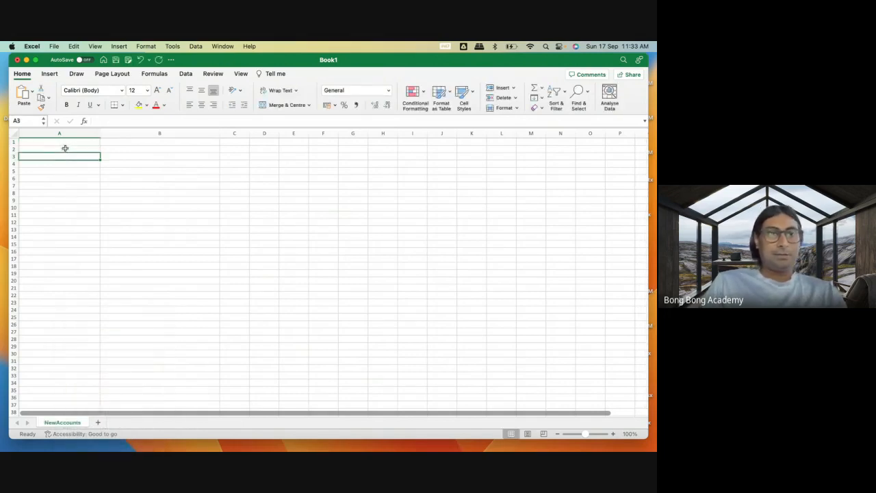
# Enter the column header Name in cell A1 and select cell A2 for the first record.
pyautogui.click(77, 136)
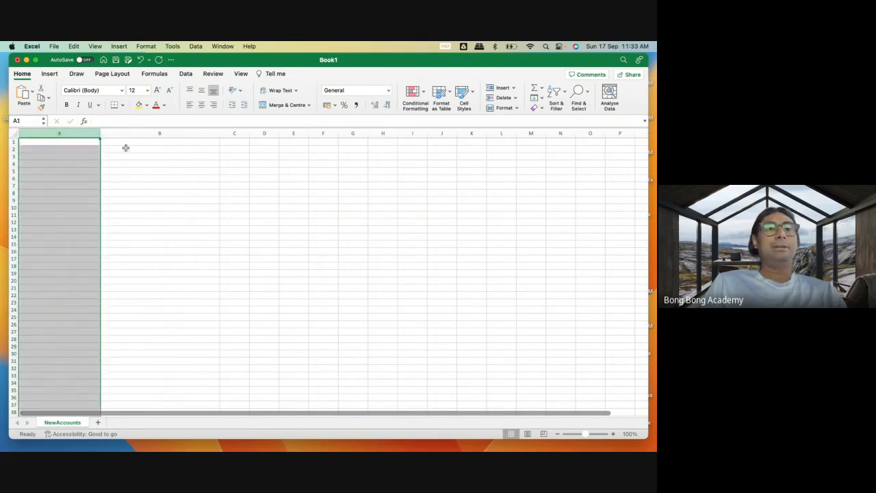
pyautogui.click(109, 142)
pyautogui.click(59, 143)
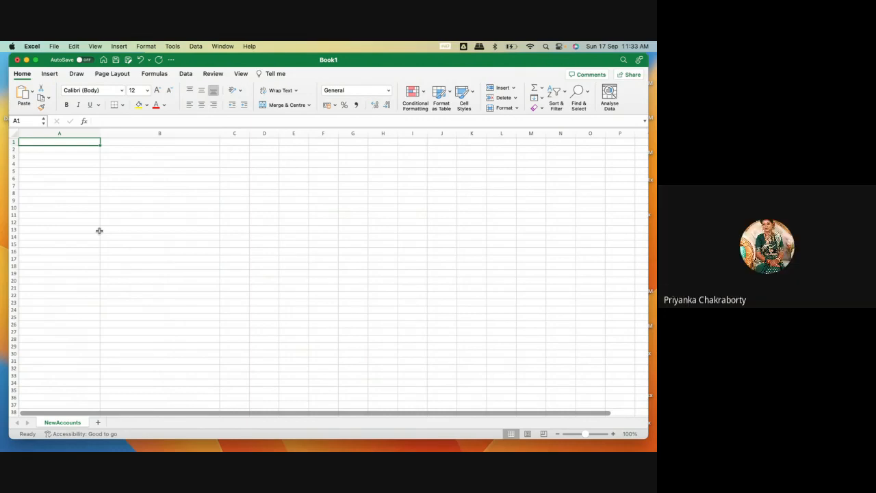
pyautogui.write('Name')
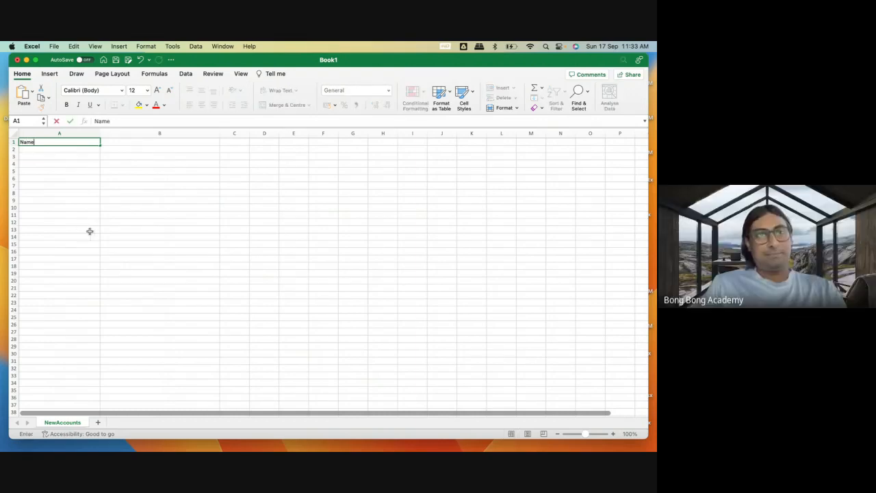
pyautogui.click(76, 193)
pyautogui.click(61, 152)
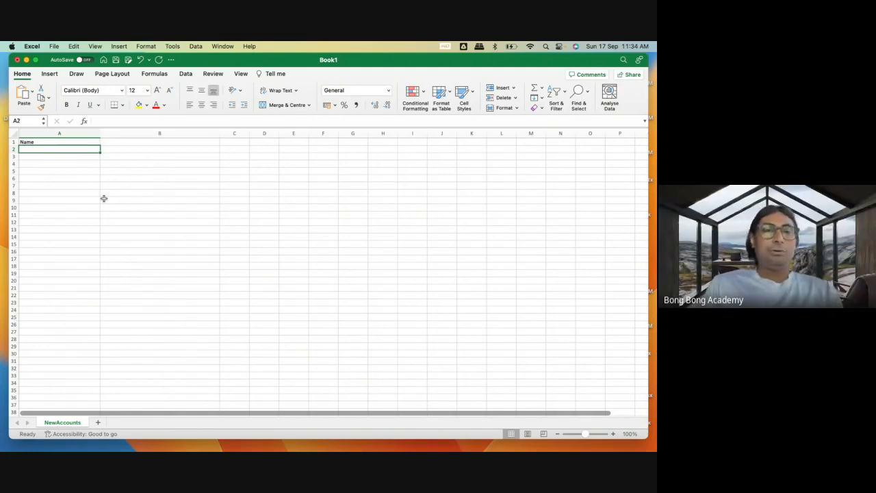
# Switch to Salesforce in Chrome, open a new account form from Active Accounts, and review its fields, including the required Account Name.
pyautogui.moveTo(71, 429)
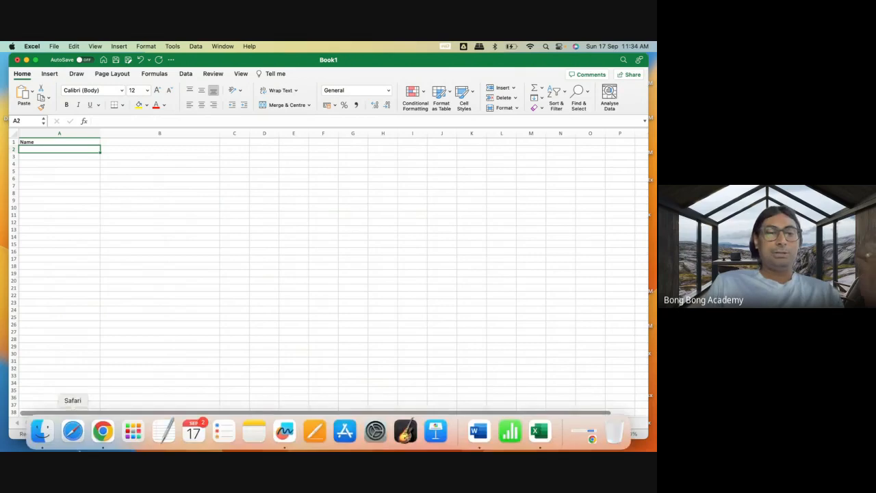
pyautogui.click(102, 430)
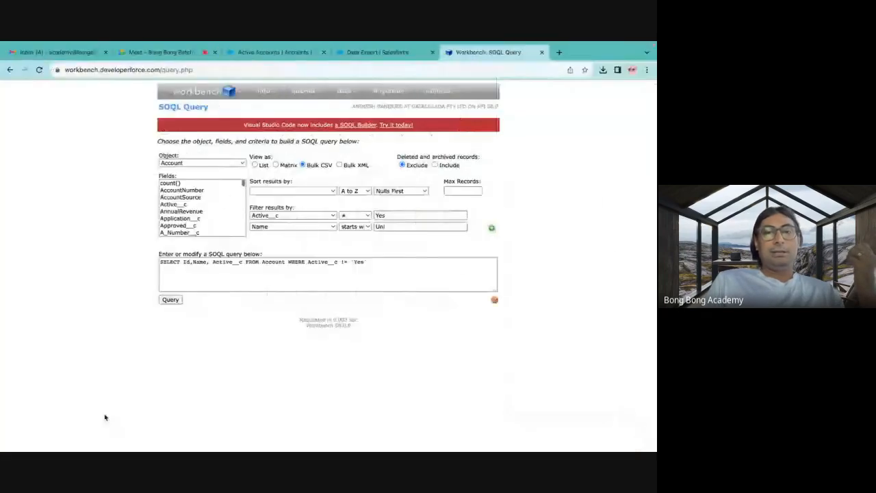
pyautogui.click(274, 52)
pyautogui.click(534, 142)
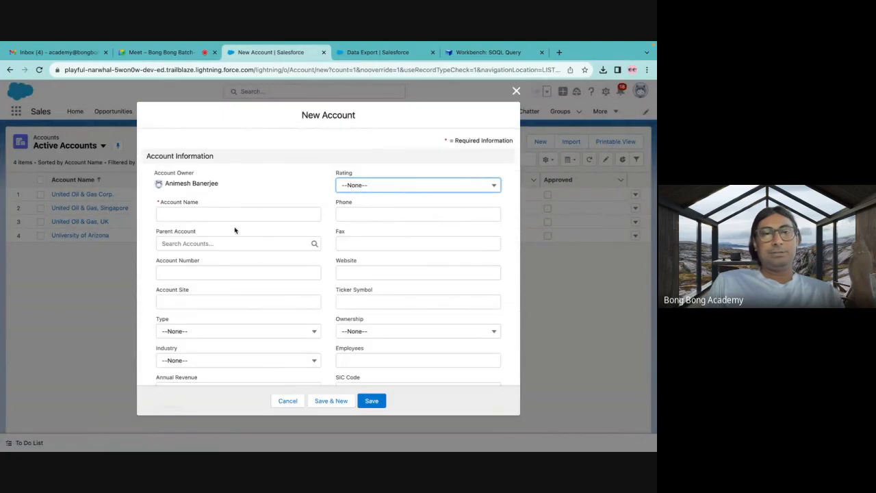
pyautogui.click(167, 204)
pyautogui.scroll(-7, 211, 203)
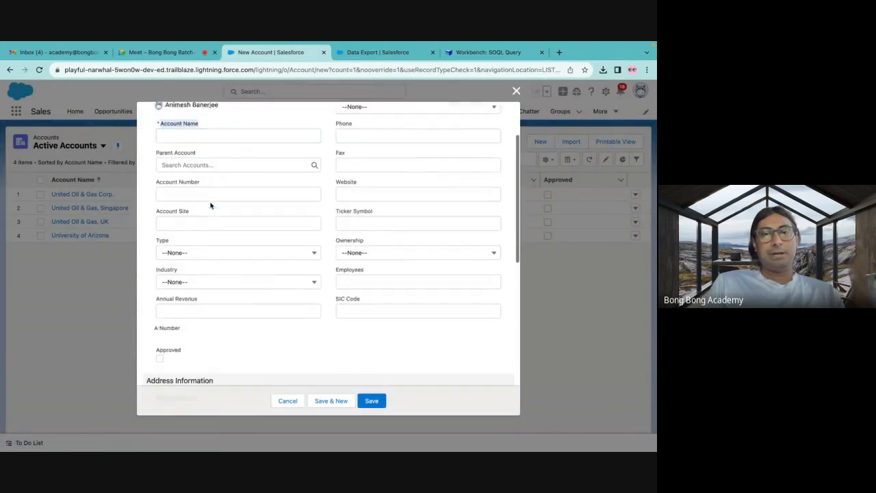
pyautogui.scroll(-5, 212, 206)
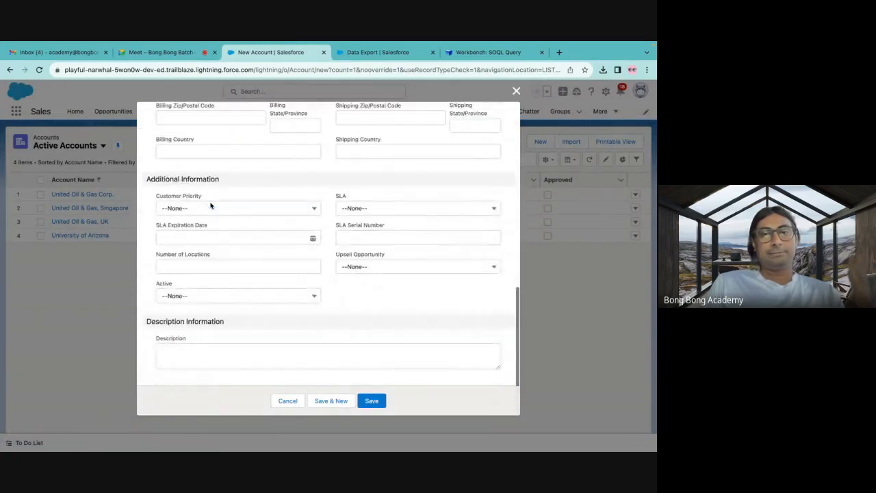
pyautogui.scroll(15, 211, 205)
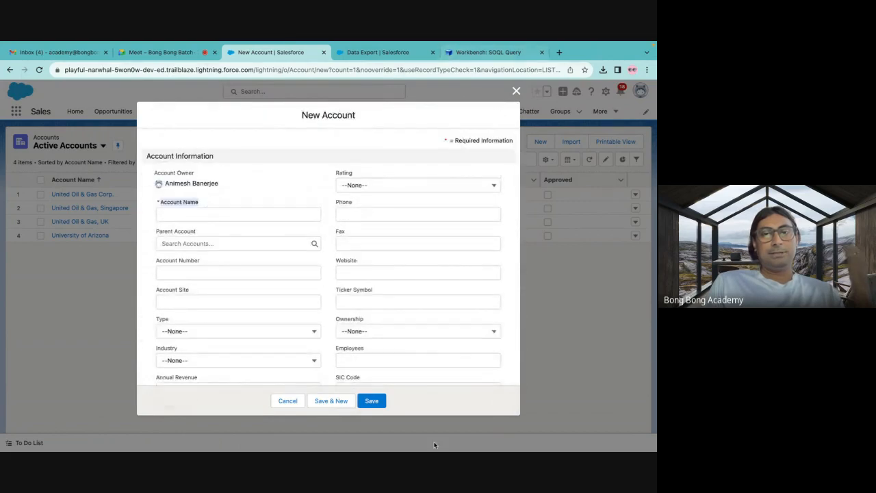
# Switch to Excel and enter the account names Test1, Test2, Test3, Test4 and Test5 in cells A2 to A6.
pyautogui.moveTo(484, 449)
pyautogui.click(540, 430)
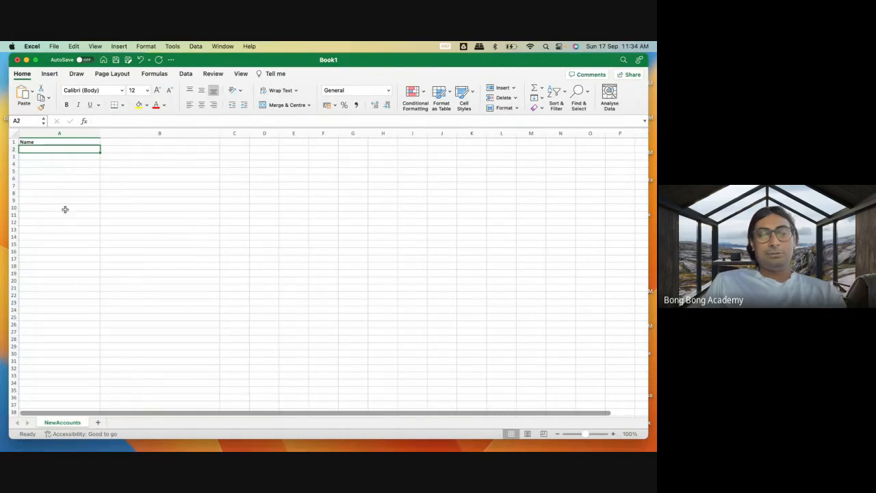
pyautogui.write('Test')
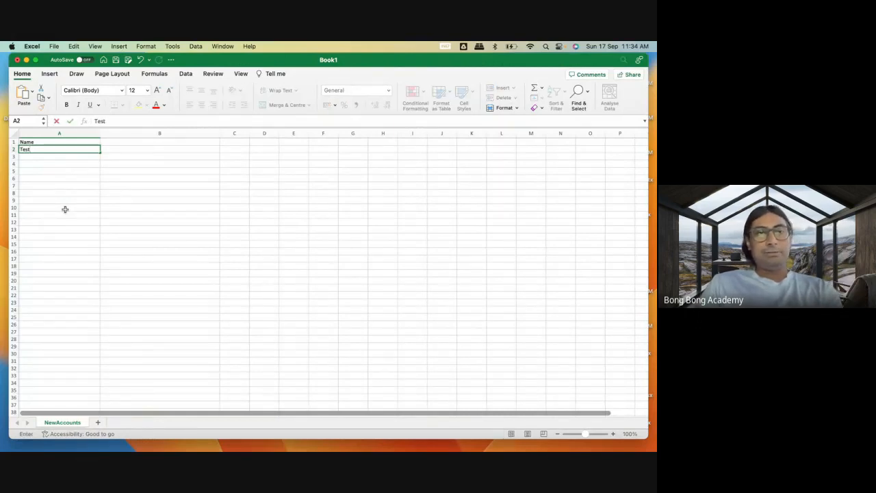
pyautogui.write('1')
pyautogui.press('Return')
pyautogui.write('T')
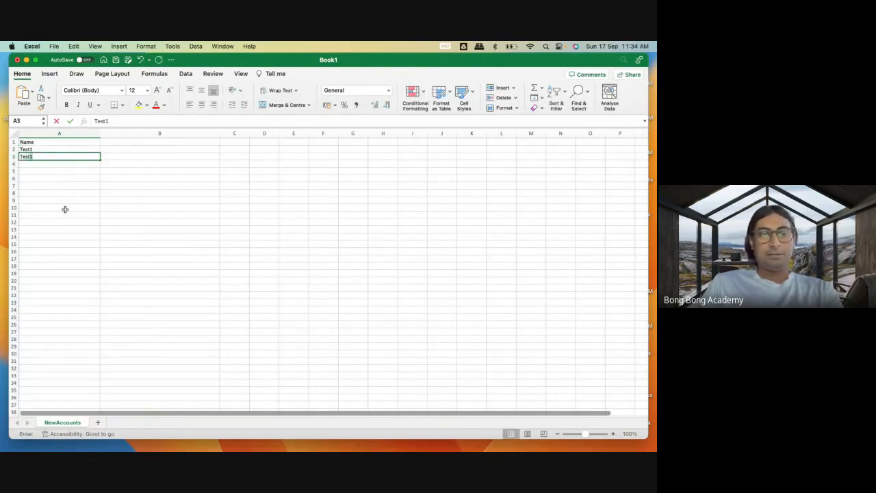
pyautogui.write('est2')
pyautogui.press('Return')
pyautogui.write('Test')
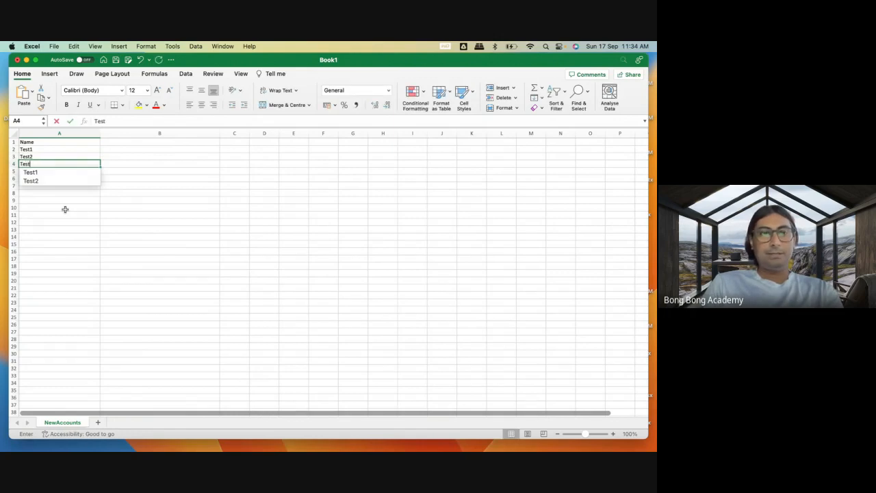
pyautogui.write('3')
pyautogui.press('Return')
pyautogui.write('T')
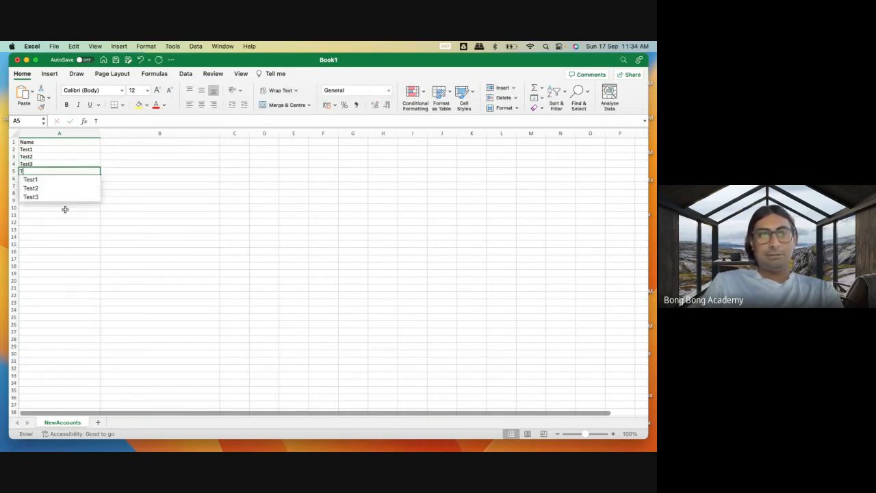
pyautogui.write('est4')
pyautogui.press('Return')
pyautogui.write('Te')
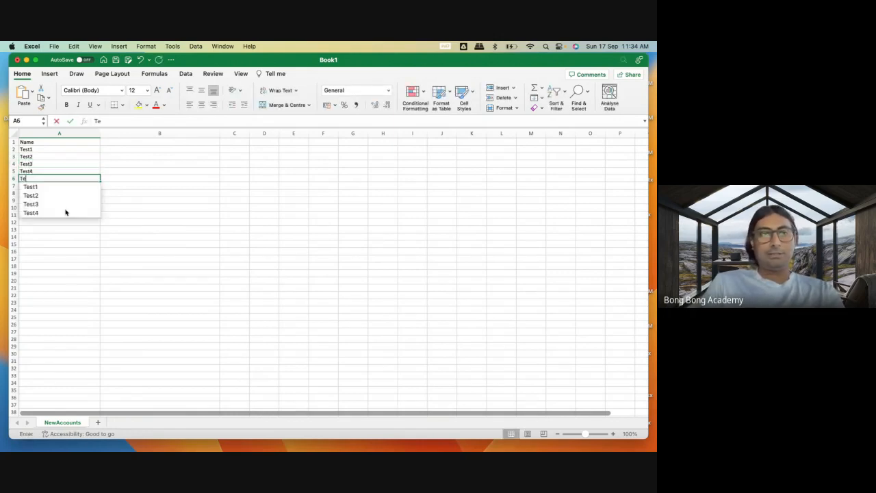
pyautogui.write('st5')
pyautogui.click(80, 228)
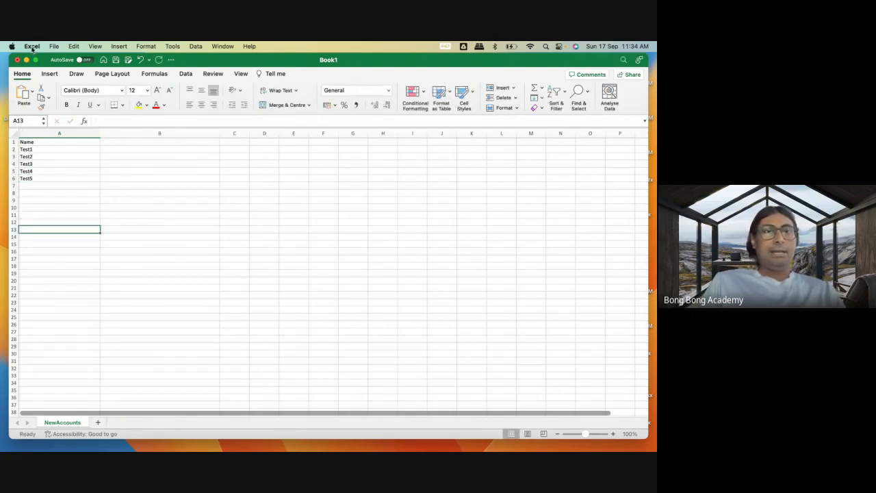
# Save the workbook in Downloads as NewAccounts in CSV UTF-8 (Comma-delimited) format, replacing the existing file.
pyautogui.click(53, 48)
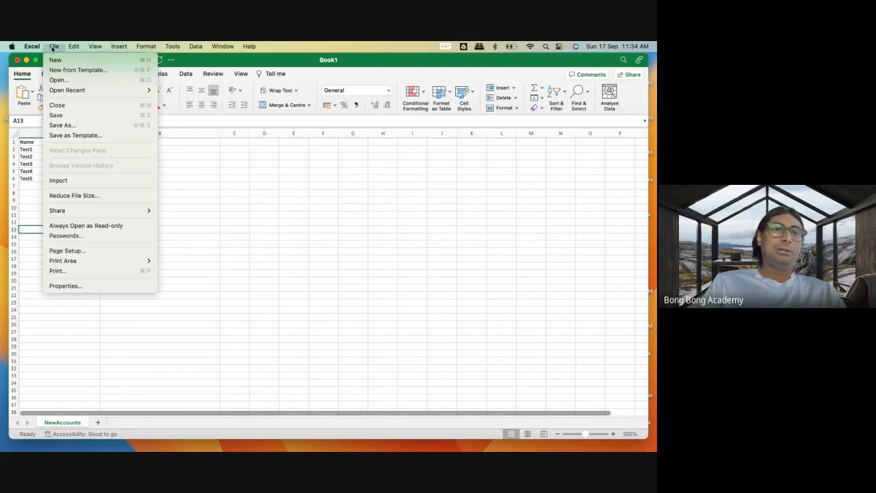
pyautogui.click(203, 220)
pyautogui.press('super+s')
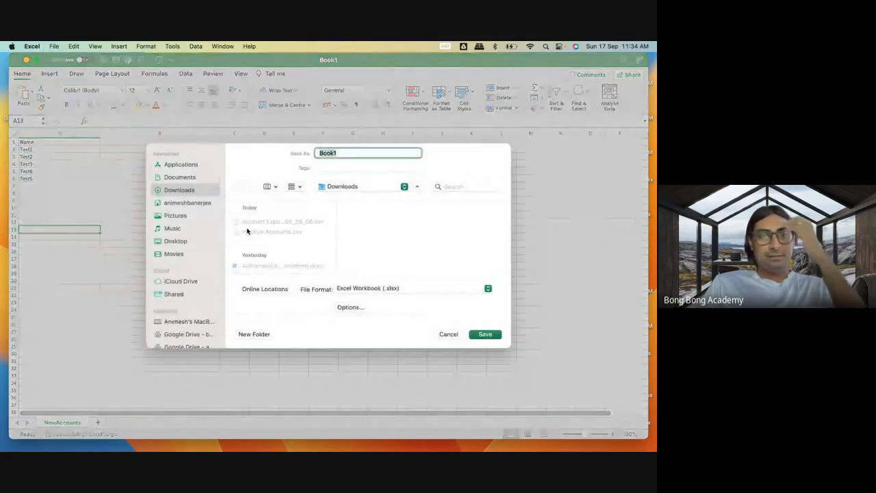
pyautogui.click(362, 288)
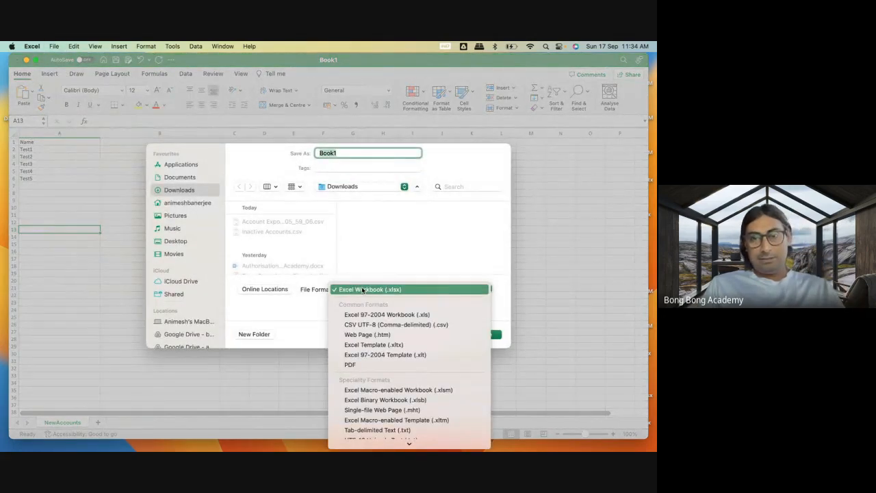
pyautogui.click(353, 328)
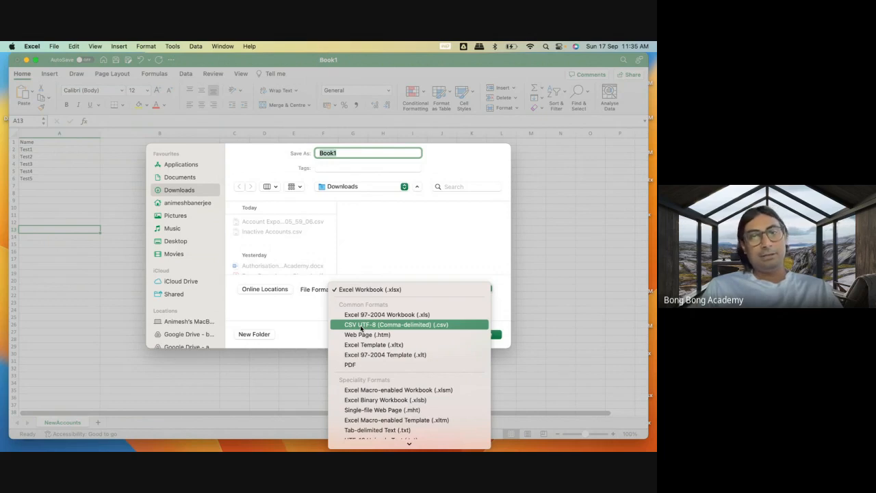
pyautogui.click(361, 325)
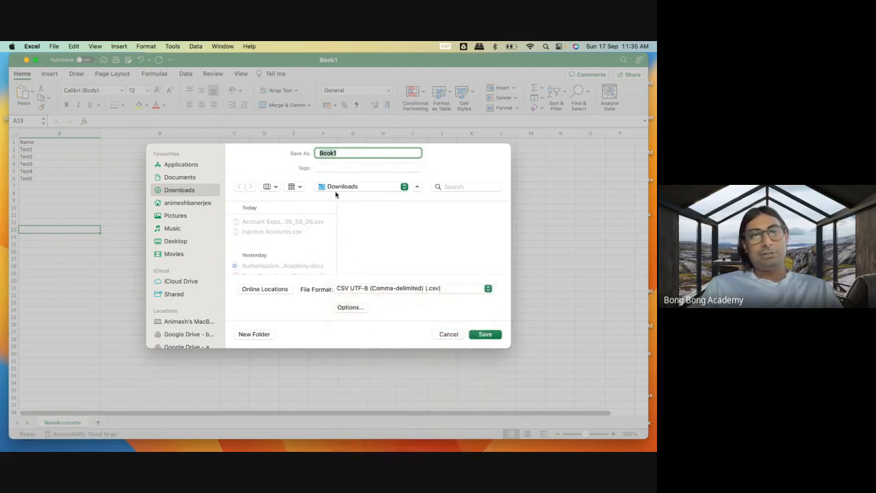
pyautogui.write('NewAc')
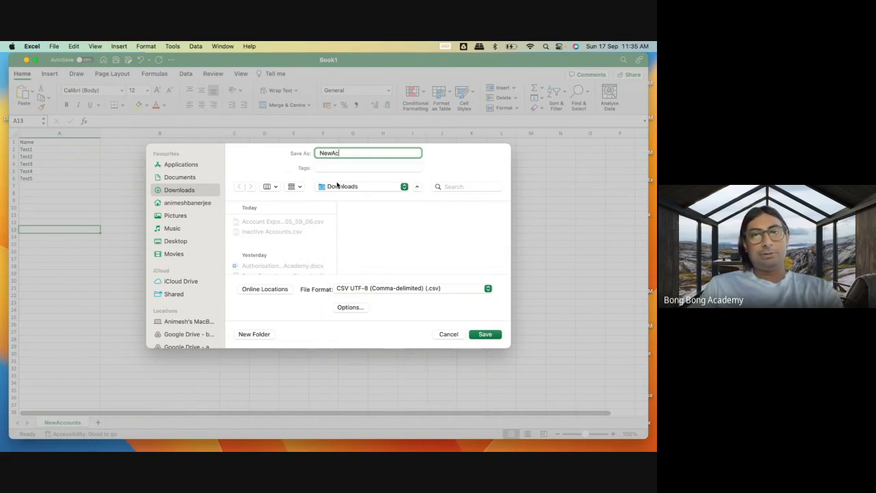
pyautogui.write('counts')
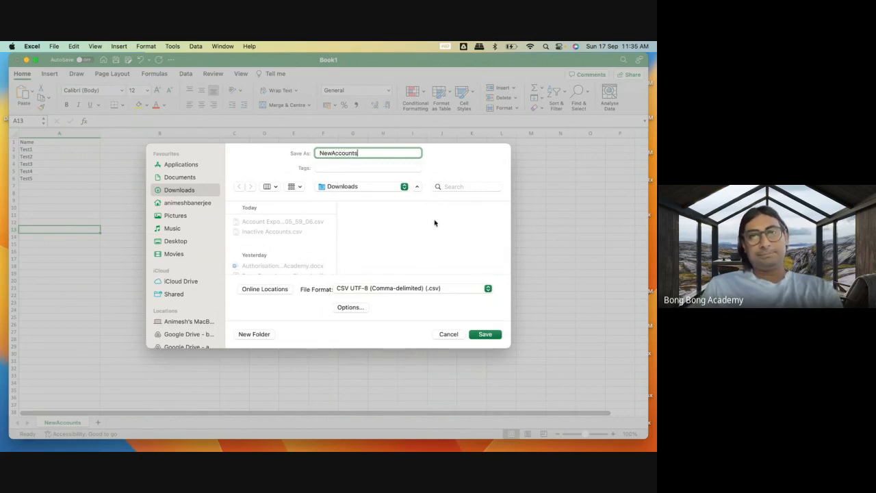
pyautogui.click(484, 336)
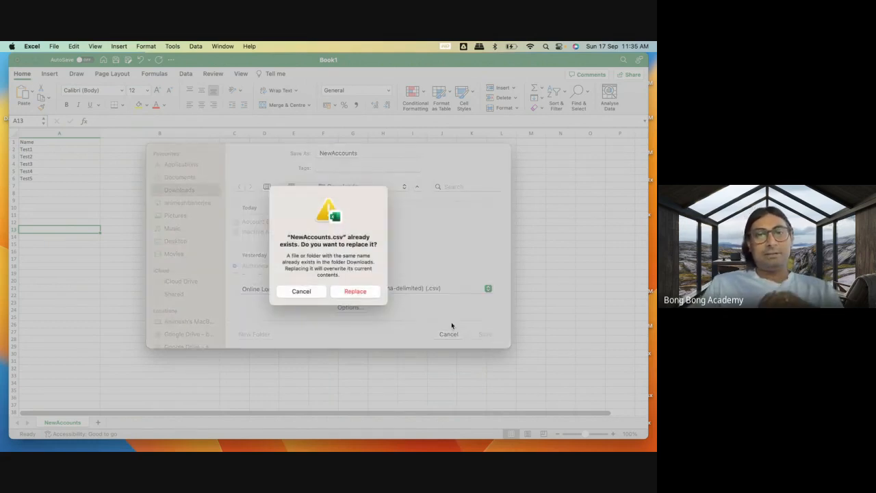
pyautogui.click(363, 293)
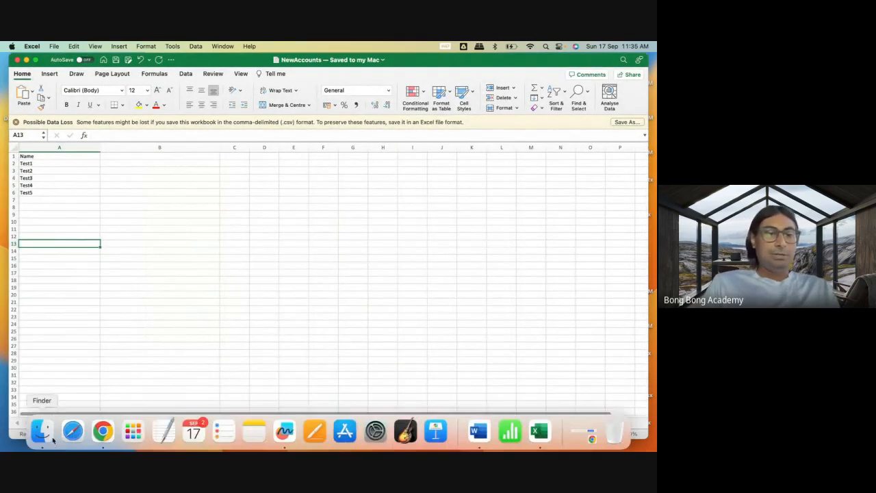
# Check the Downloads folder in Finder, and return to Salesforce in Chrome to close the unsaved New Account form.
pyautogui.click(43, 431)
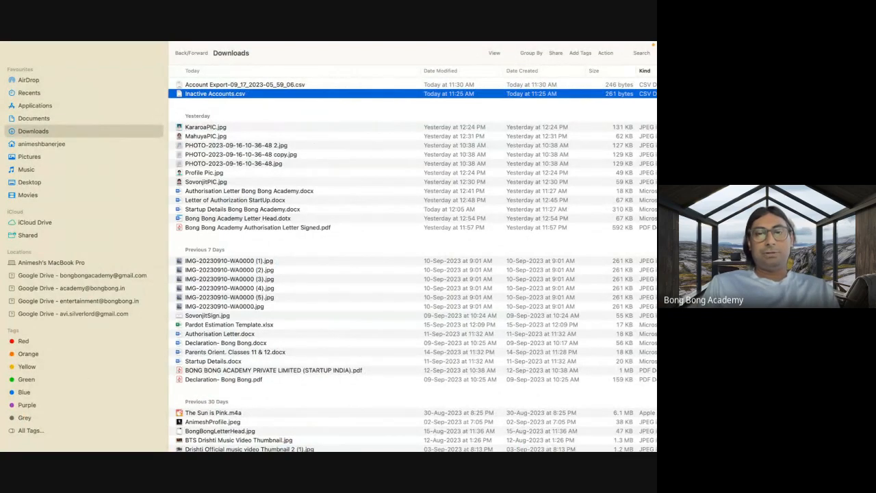
pyautogui.moveTo(456, 442)
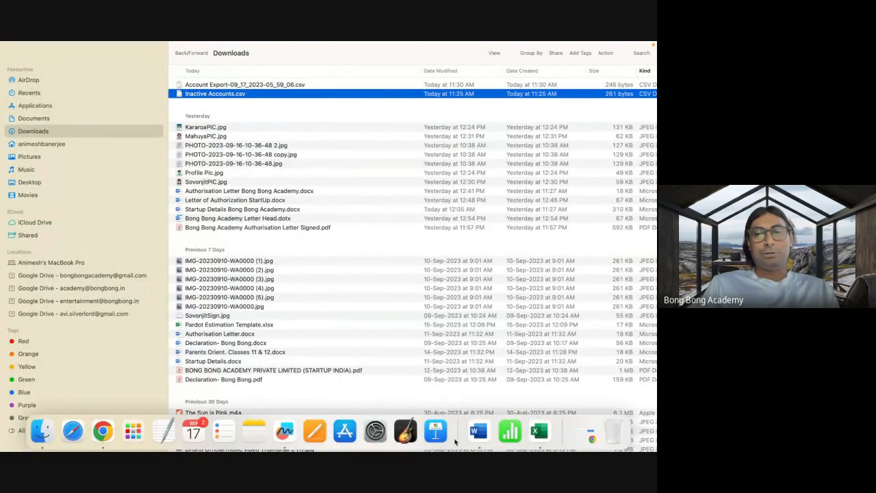
pyautogui.click(104, 442)
pyautogui.click(518, 96)
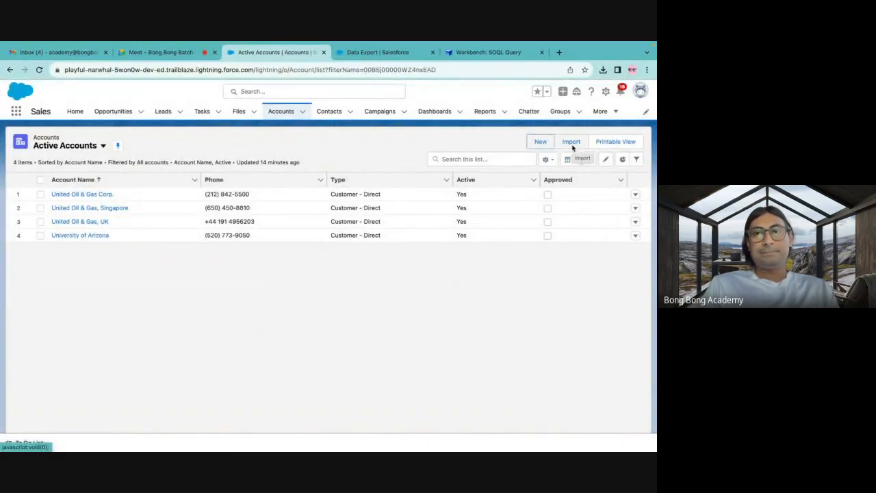
# In Salesforce Setup, search for "dataloade" and open the Dataloader.io page.
pyautogui.click(367, 76)
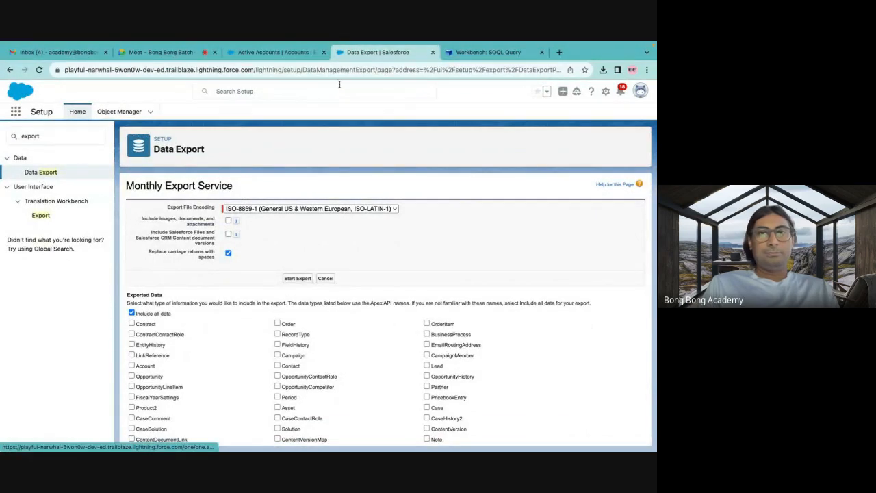
pyautogui.click(17, 138)
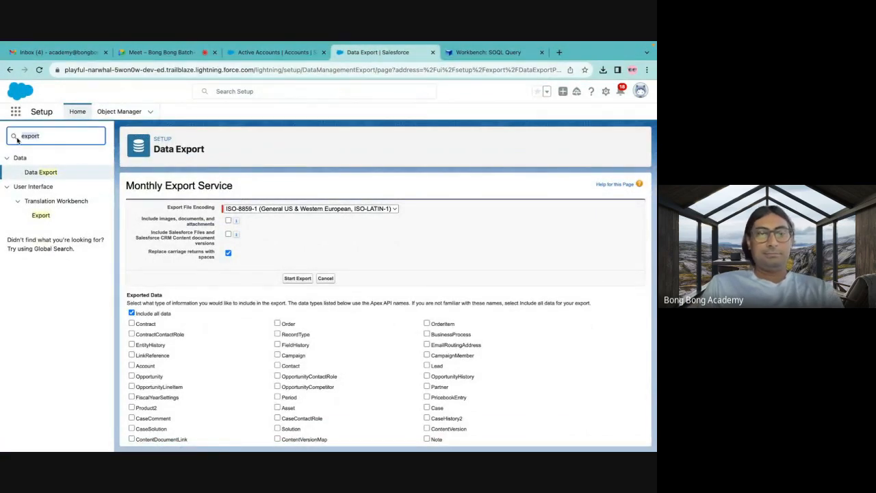
pyautogui.write('datak')
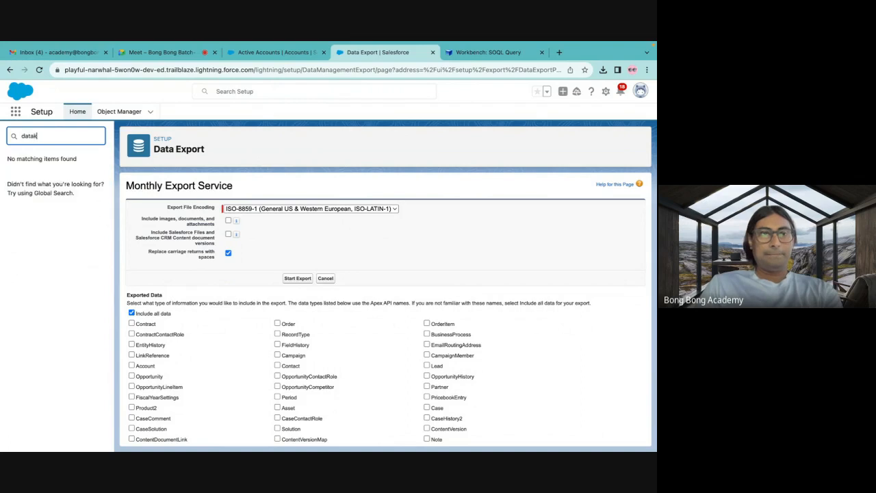
pyautogui.press('BackSpace')
pyautogui.write('loade')
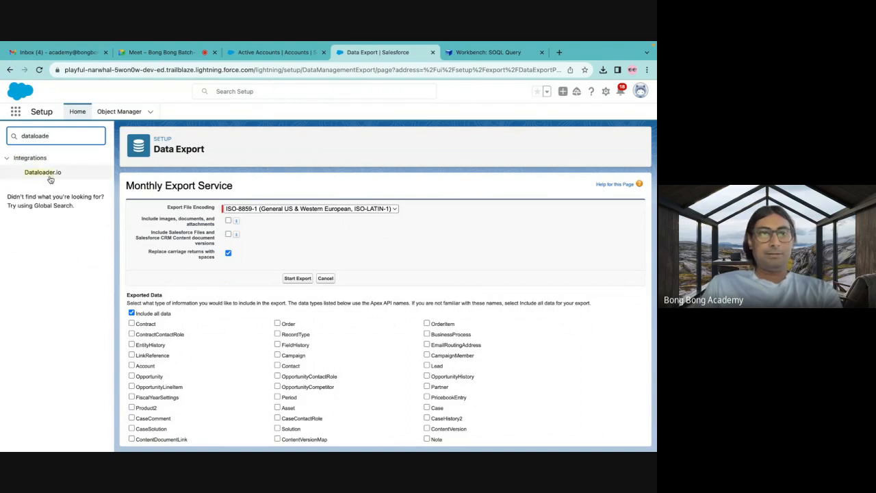
pyautogui.click(48, 173)
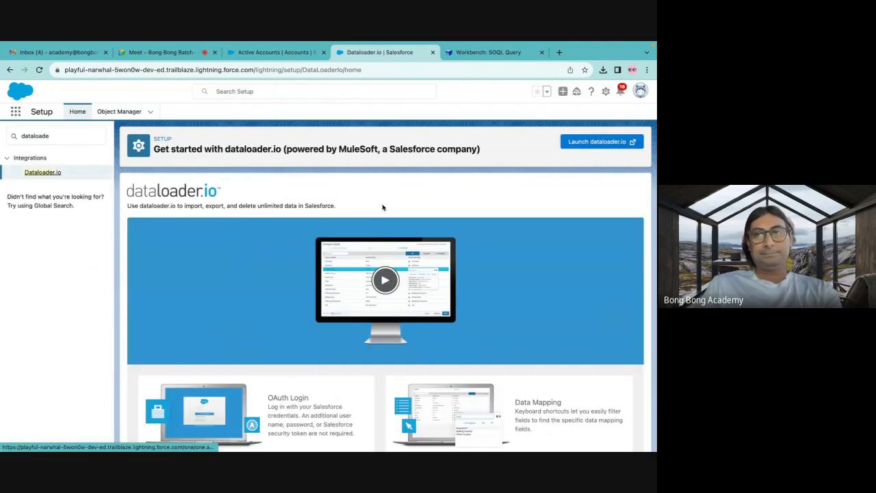
# Launch dataloader.io from Setup and start the Salesforce login on its site.
pyautogui.click(601, 142)
pyautogui.click(376, 54)
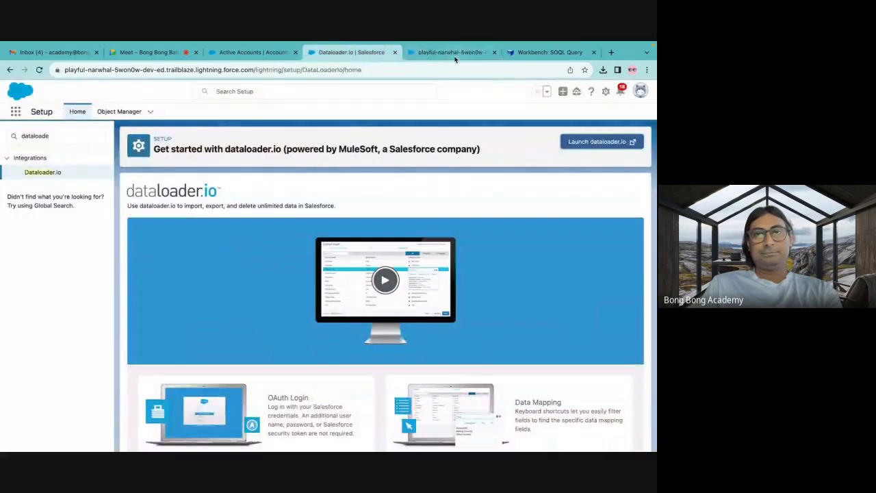
pyautogui.click(449, 57)
pyautogui.click(349, 347)
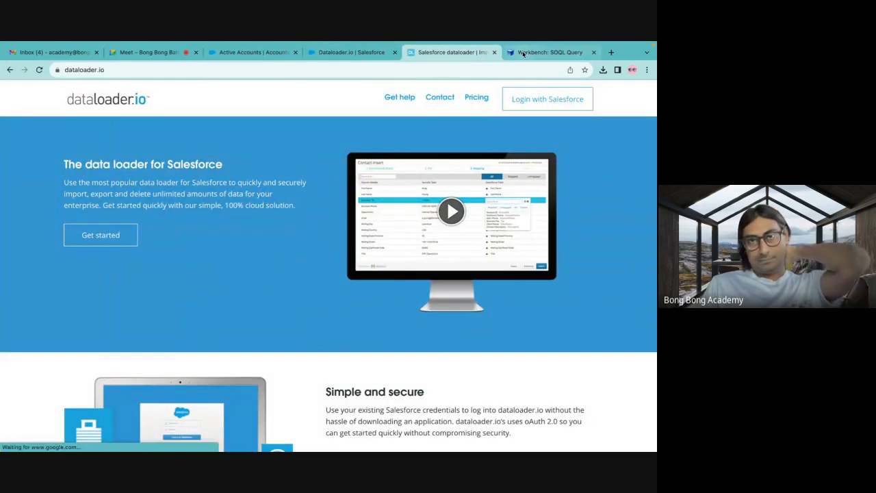
pyautogui.click(526, 104)
# Switch to Workbench and open the data Insert page with Account as the object type.
pyautogui.click(531, 52)
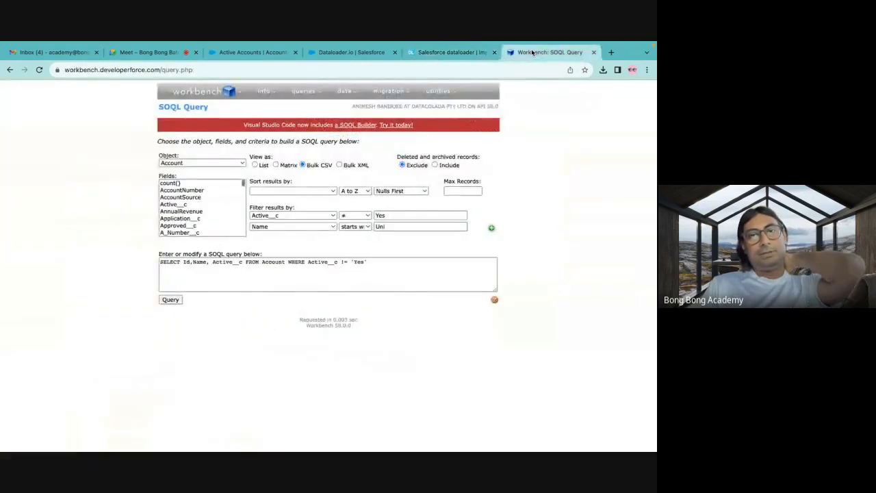
pyautogui.moveTo(349, 96)
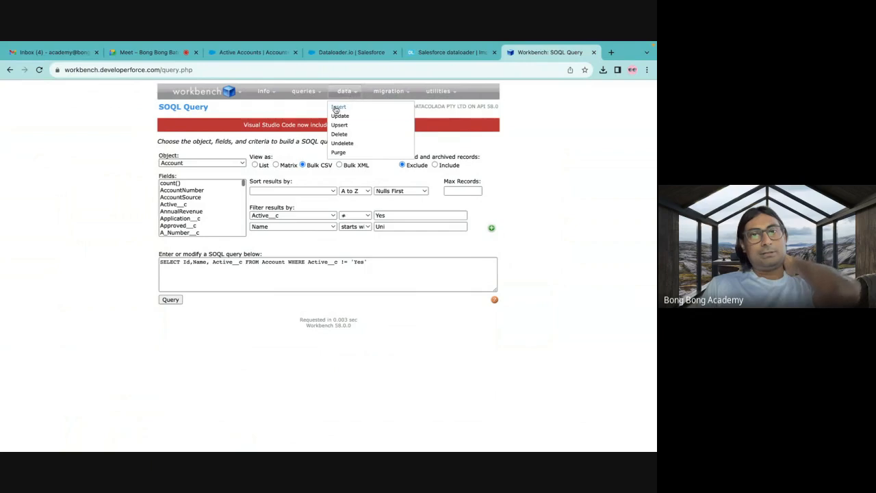
pyautogui.click(337, 108)
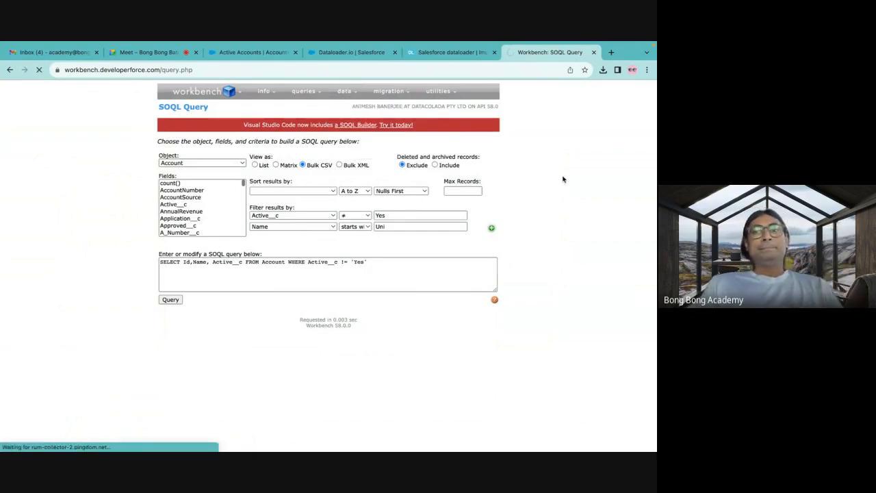
pyautogui.moveTo(345, 93)
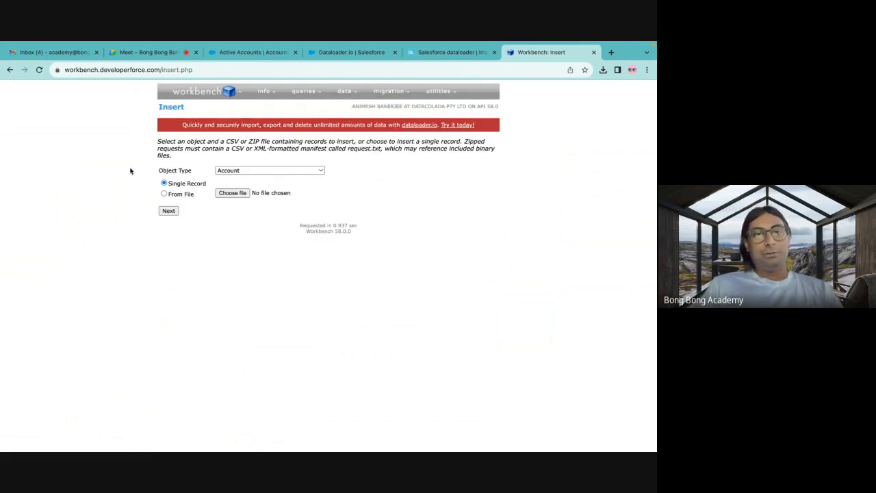
pyautogui.click(283, 169)
pyautogui.click(283, 170)
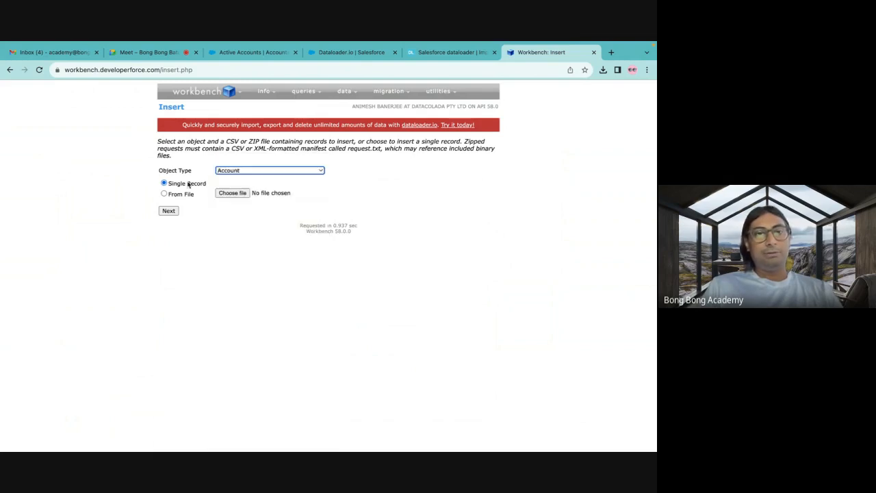
# Load NewAccounts.csv from file as the source for the Account insert and continue to field mapping.
pyautogui.click(181, 196)
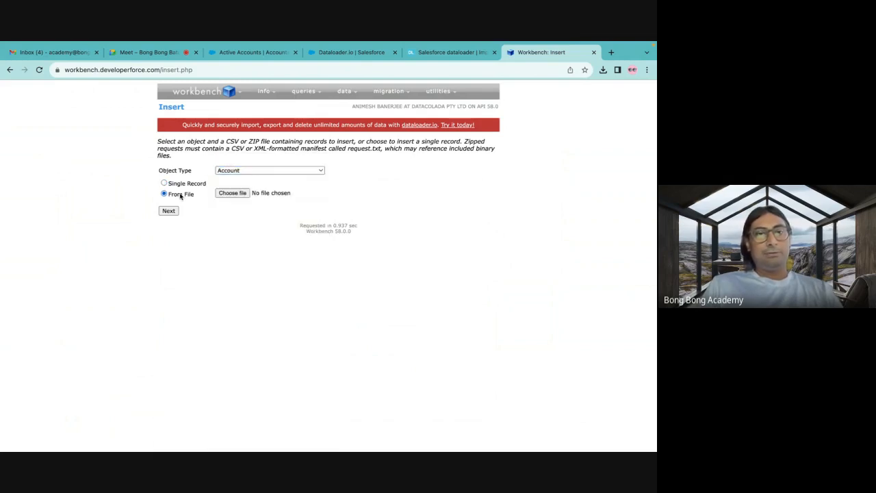
pyautogui.click(232, 193)
pyautogui.click(461, 158)
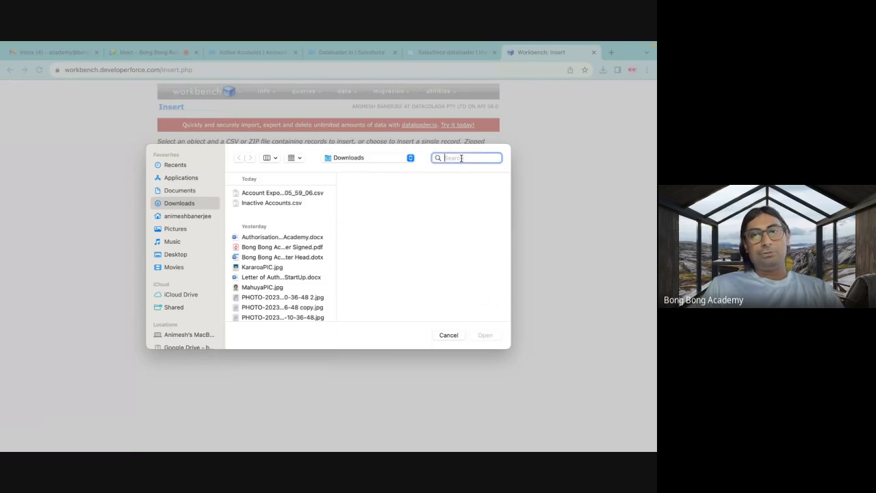
pyautogui.write('NewAcc')
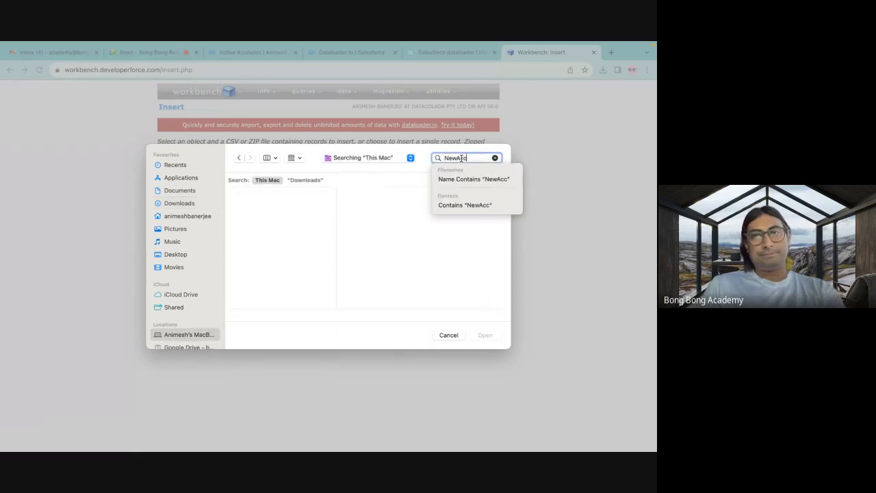
pyautogui.click(296, 209)
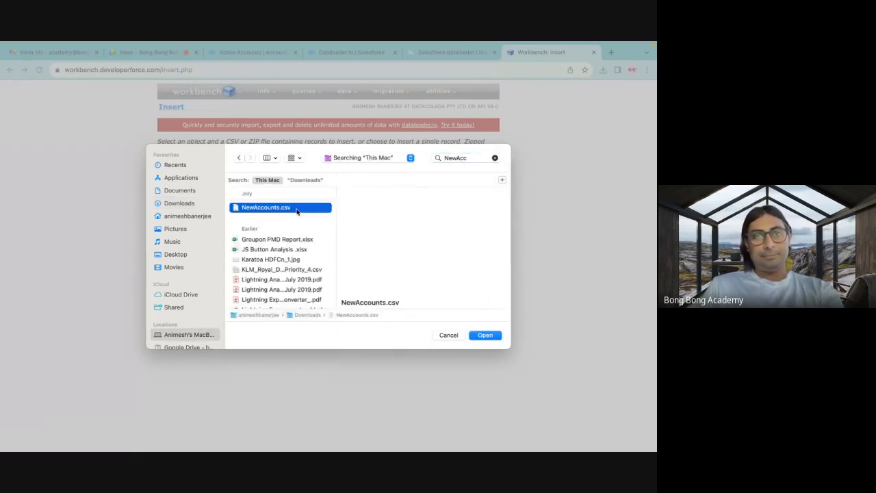
pyautogui.click(485, 335)
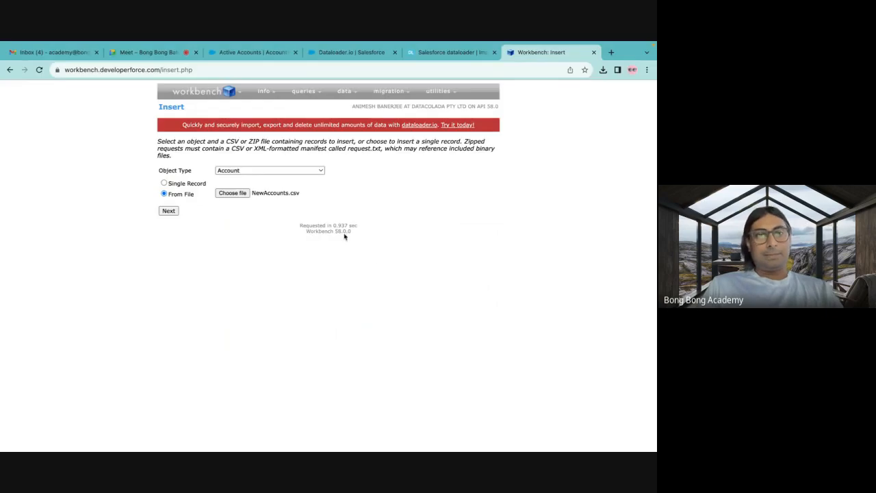
pyautogui.click(169, 212)
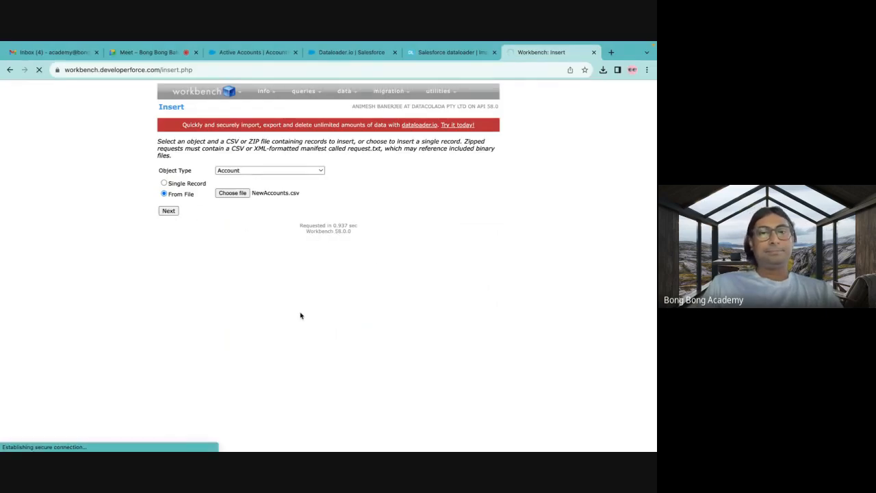
# Map the required Salesforce Name field to the Name column of the uploaded CSV.
pyautogui.scroll(-3, 300, 315)
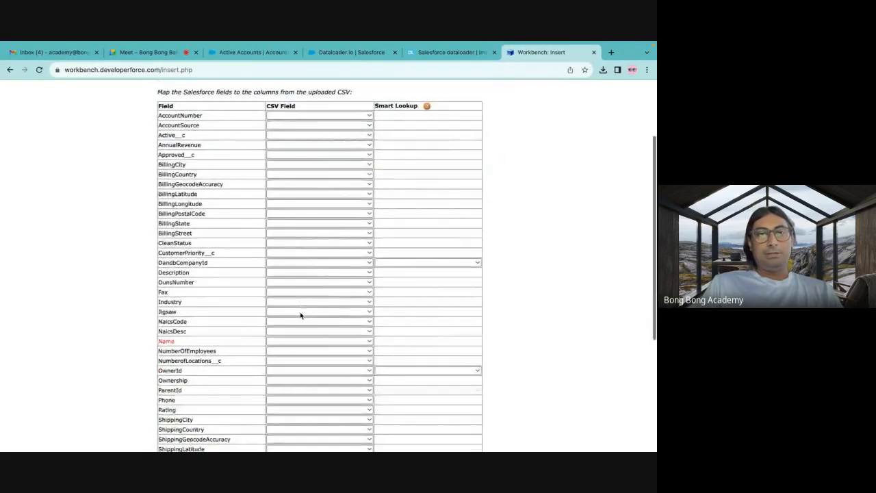
pyautogui.scroll(-5, 300, 316)
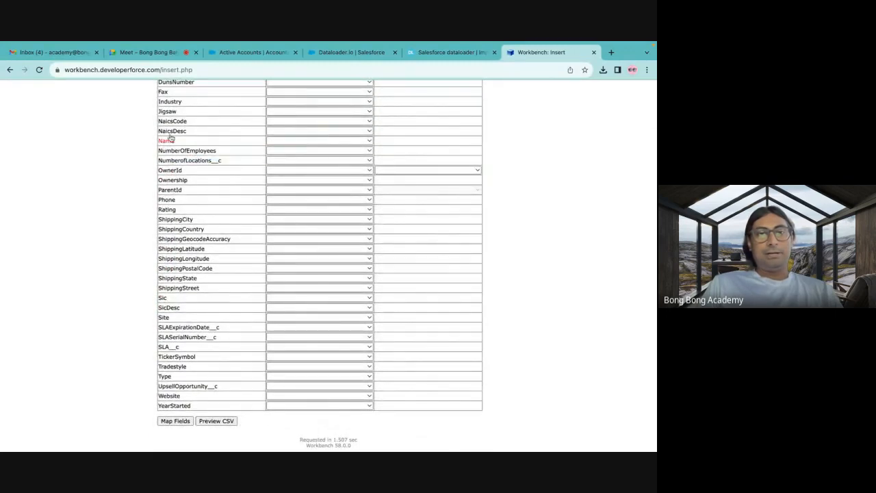
pyautogui.scroll(8, 304, 145)
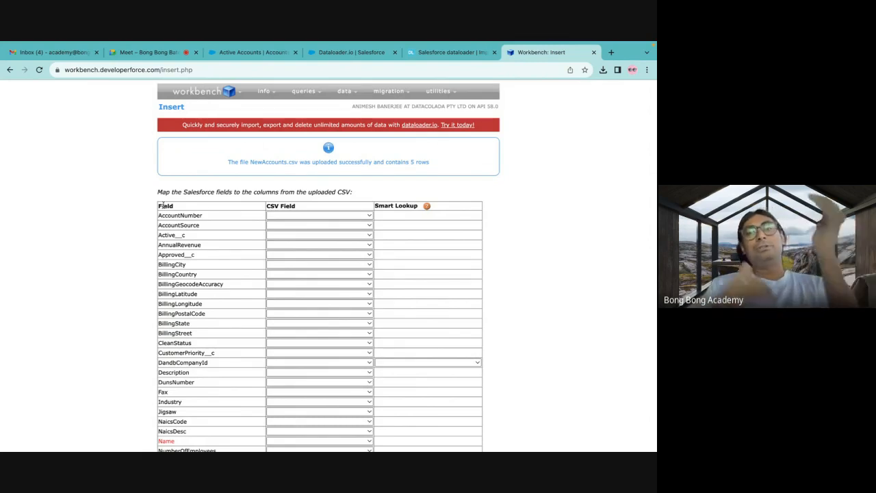
pyautogui.scroll(-3, 163, 206)
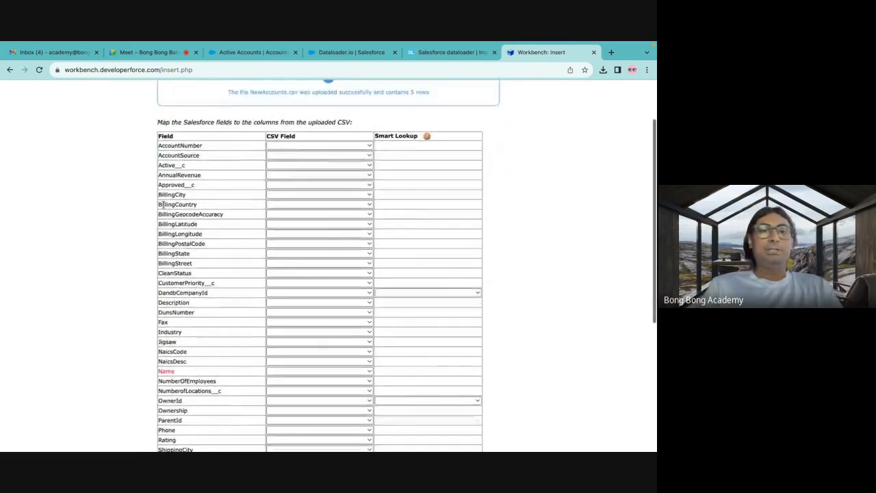
pyautogui.scroll(-1, 164, 209)
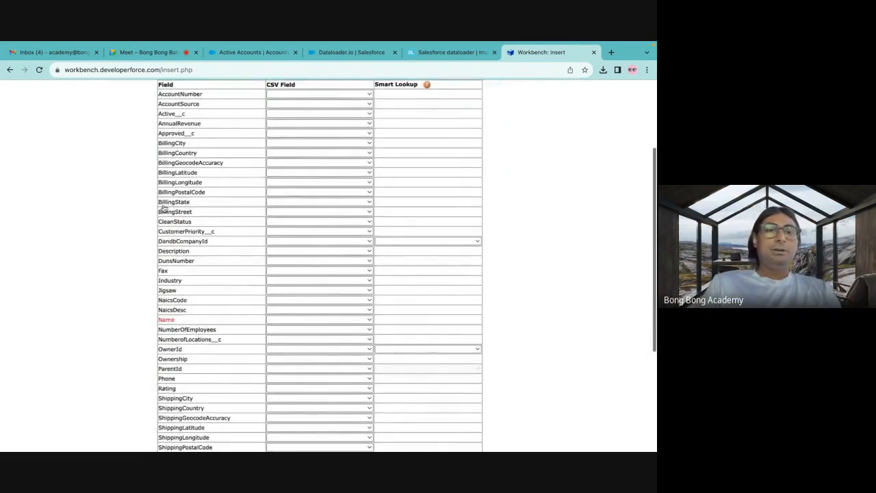
pyautogui.click(274, 320)
pyautogui.click(282, 332)
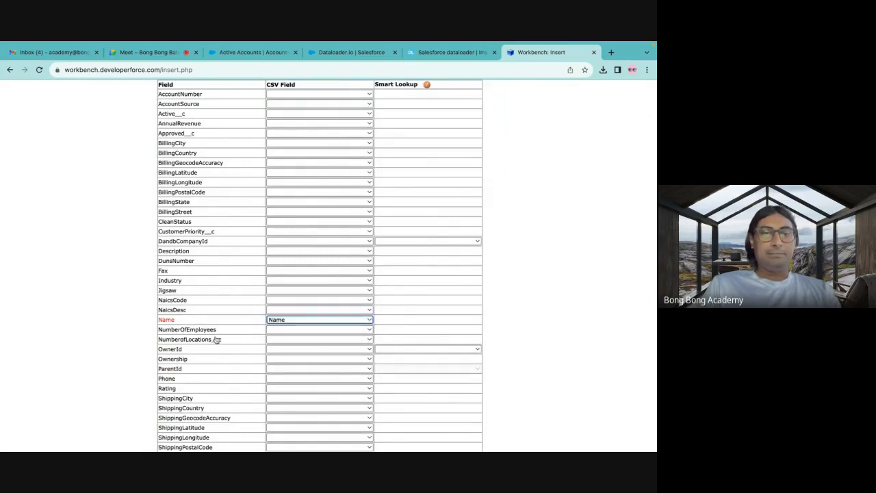
# Recheck the Name mapping, submit the field mappings and confirm the Account insert.
pyautogui.scroll(-3, 216, 339)
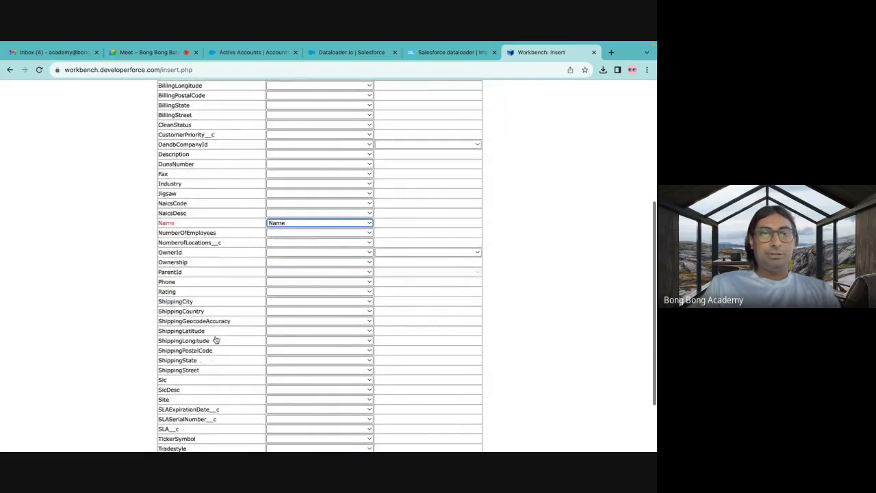
pyautogui.click(278, 224)
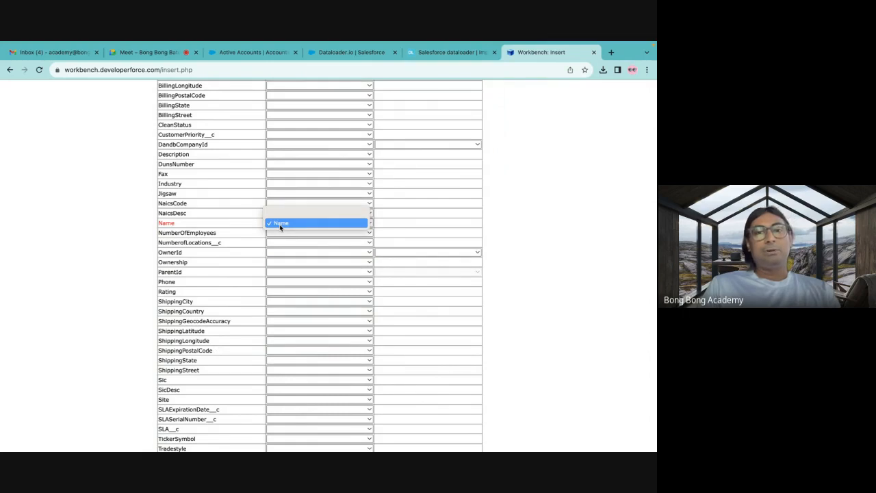
pyautogui.click(279, 224)
pyautogui.scroll(-3, 202, 227)
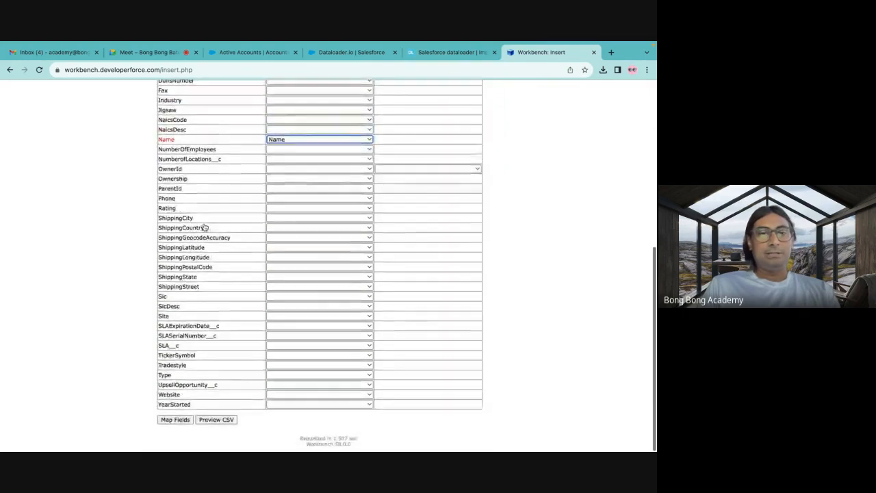
pyautogui.click(177, 420)
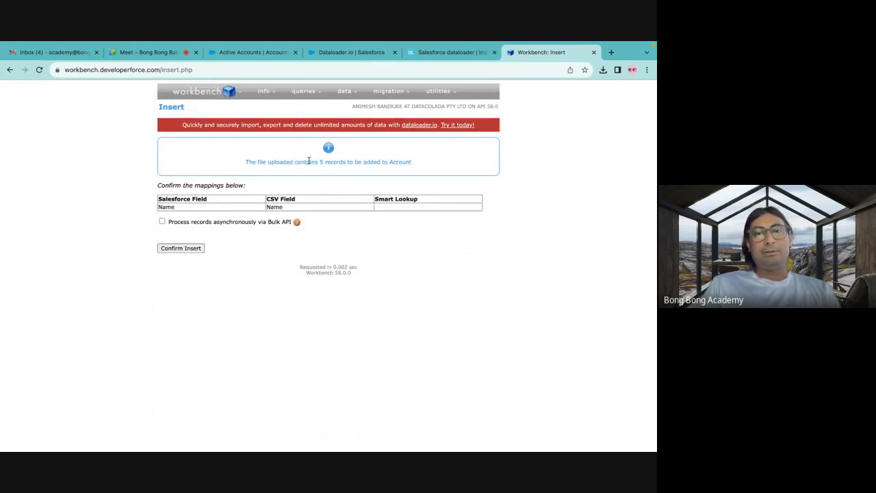
pyautogui.click(173, 248)
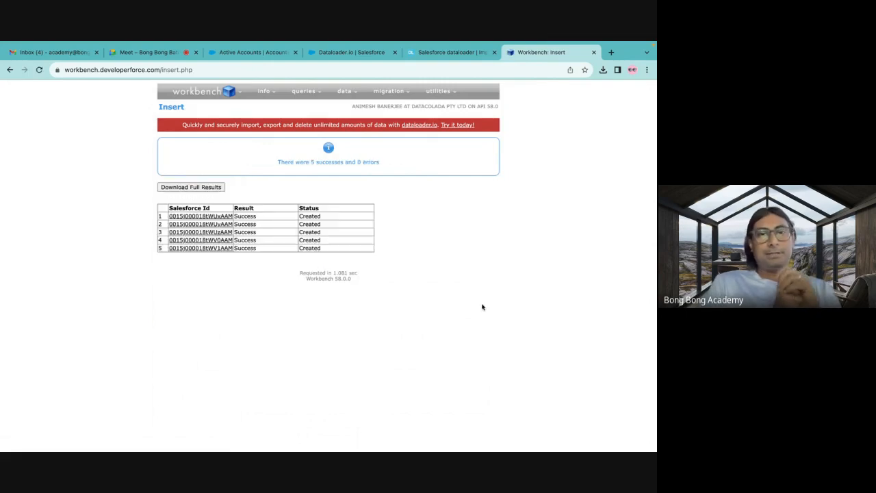
# Return to Salesforce Accounts and look through the All Accounts list view for the inserted records.
pyautogui.click(248, 55)
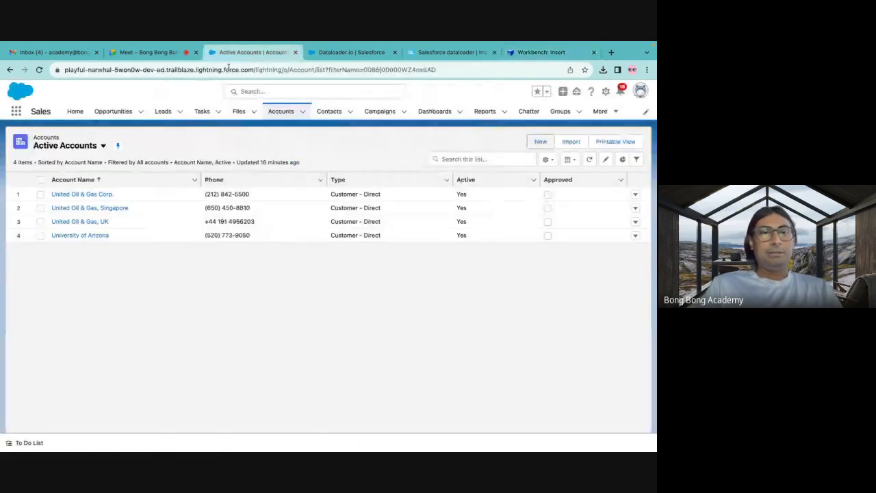
pyautogui.click(103, 146)
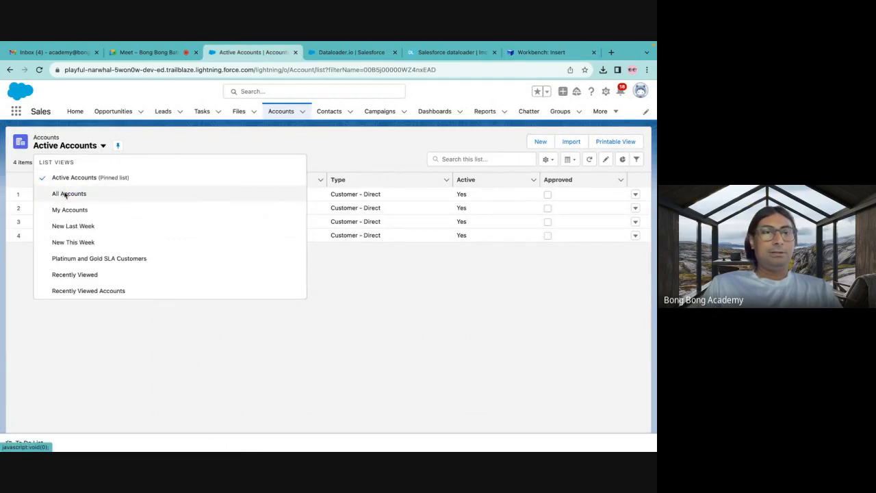
pyautogui.click(63, 194)
pyautogui.scroll(-1, 180, 225)
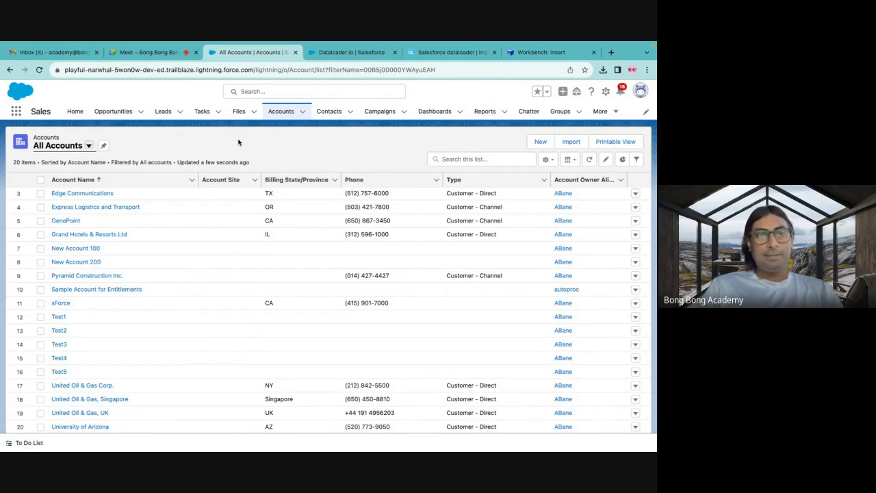
# Switch to the dataloader.io site and submit its Salesforce login for the Production environment.
pyautogui.click(376, 52)
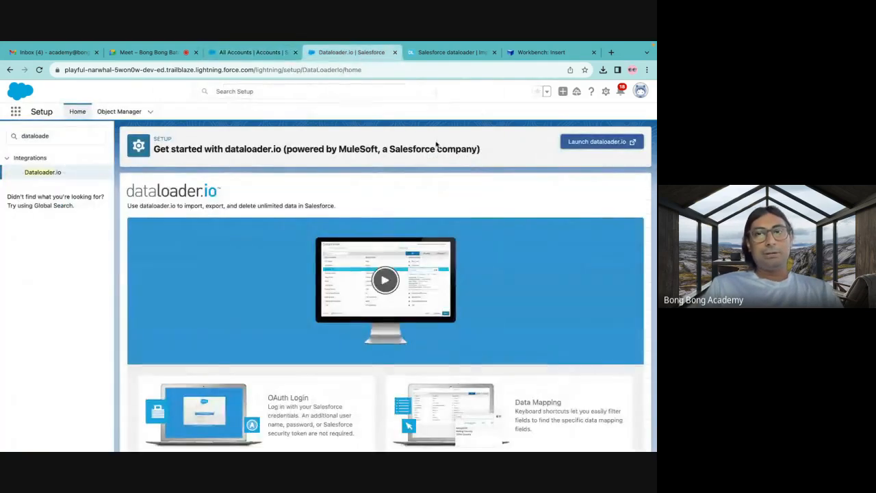
pyautogui.click(448, 53)
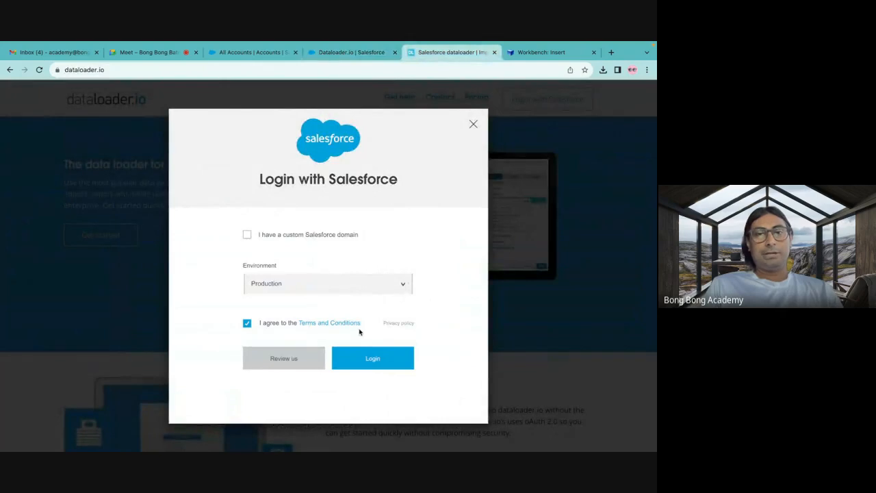
pyautogui.click(366, 356)
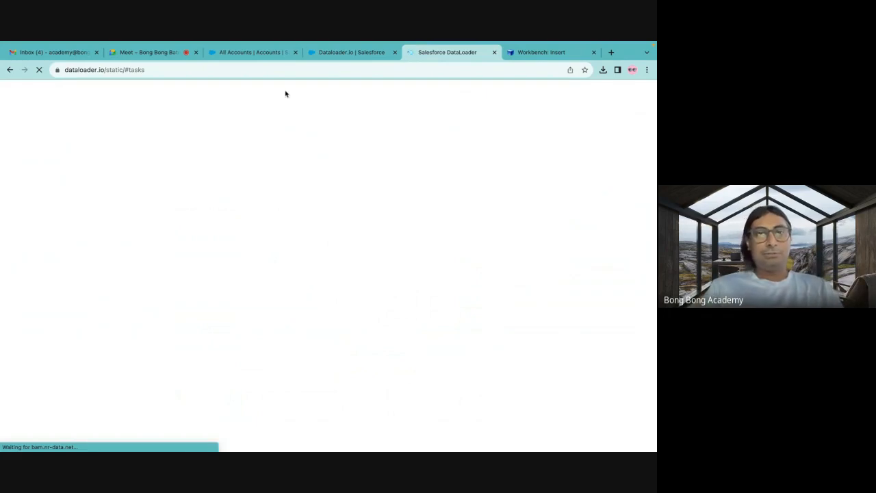
# Return to Salesforce's data import wizard and set up Accounts and Contacts to add new records from a CSV.
pyautogui.click(336, 52)
pyautogui.click(239, 53)
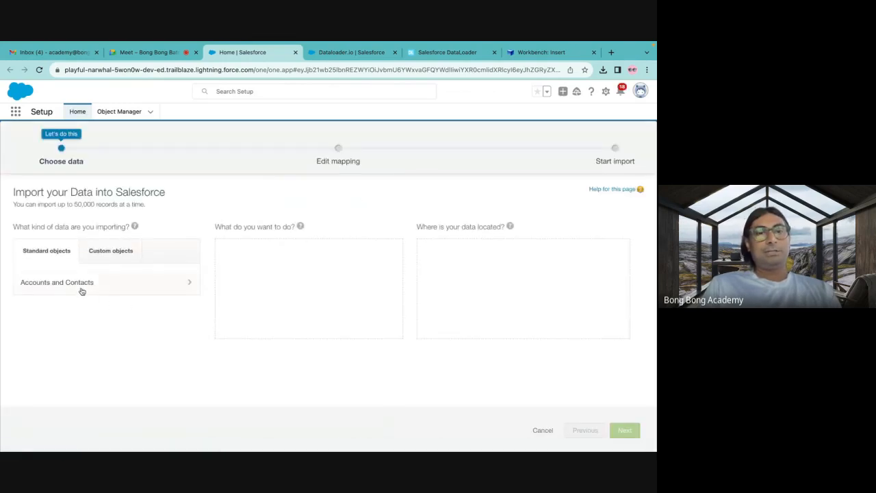
pyautogui.click(82, 291)
pyautogui.click(270, 255)
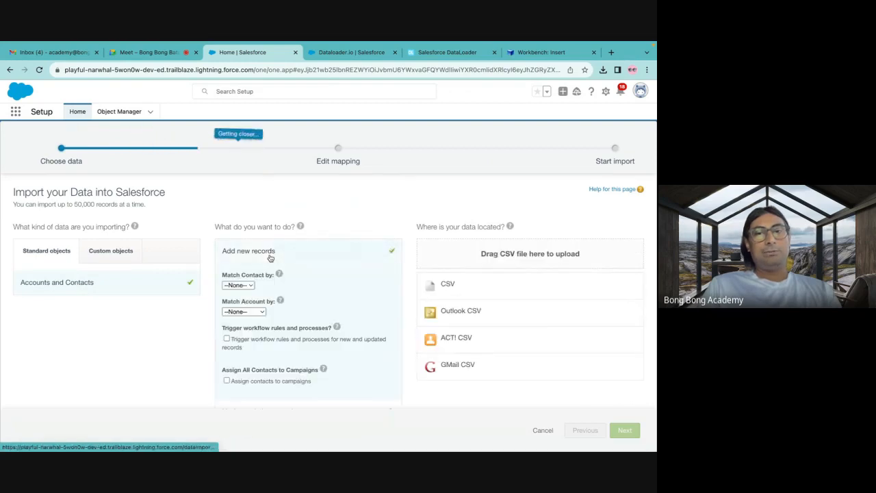
pyautogui.click(455, 287)
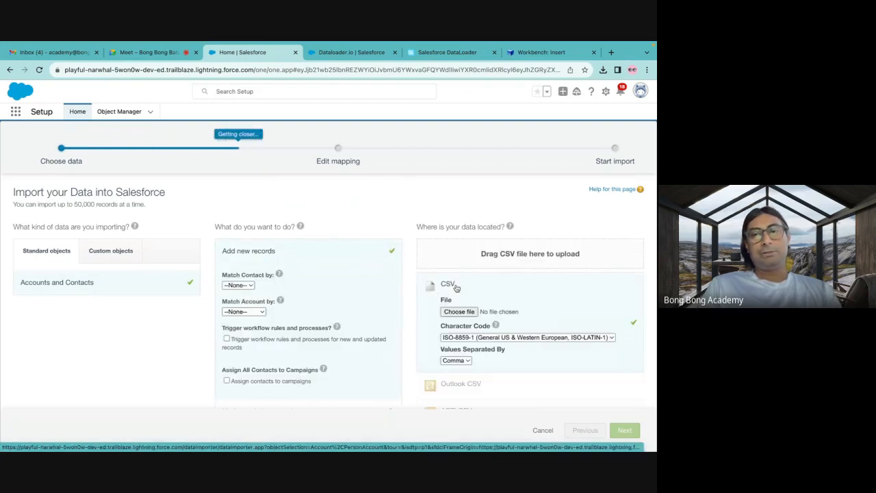
# Choose NewAccounts.csv as the import file and continue to the field mapping.
pyautogui.click(459, 311)
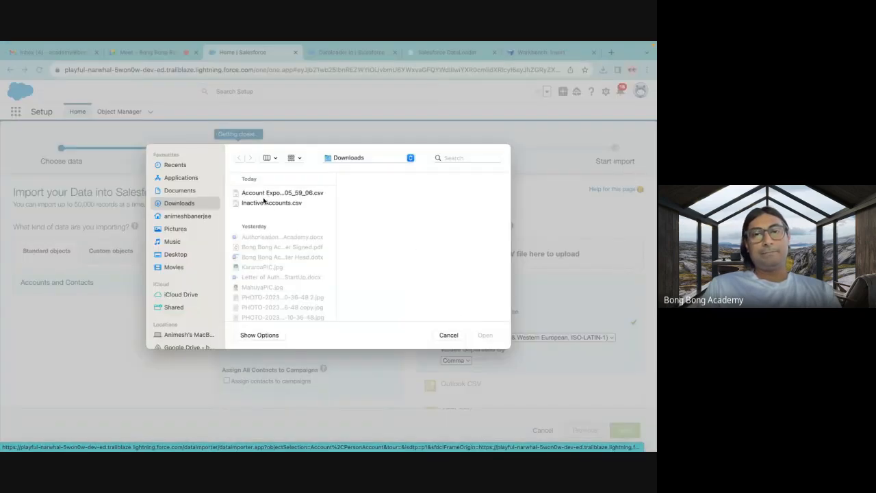
pyautogui.click(451, 158)
pyautogui.write('NewAcc')
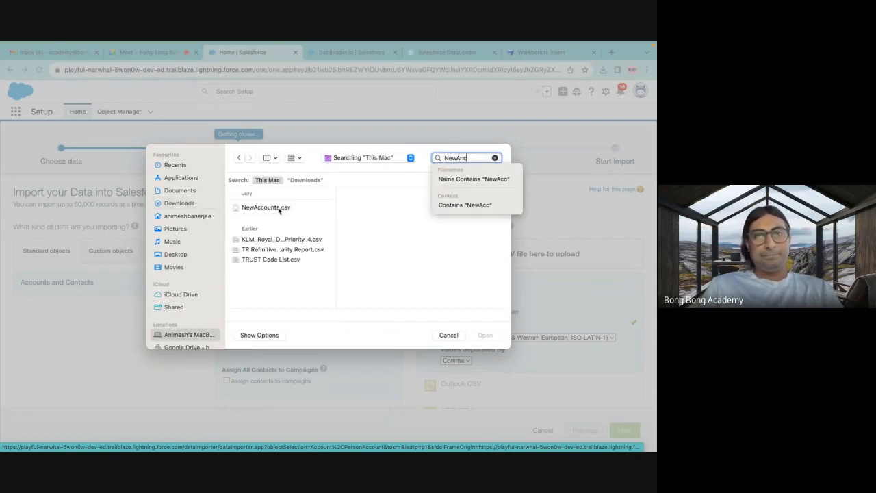
pyautogui.click(277, 208)
pyautogui.click(485, 334)
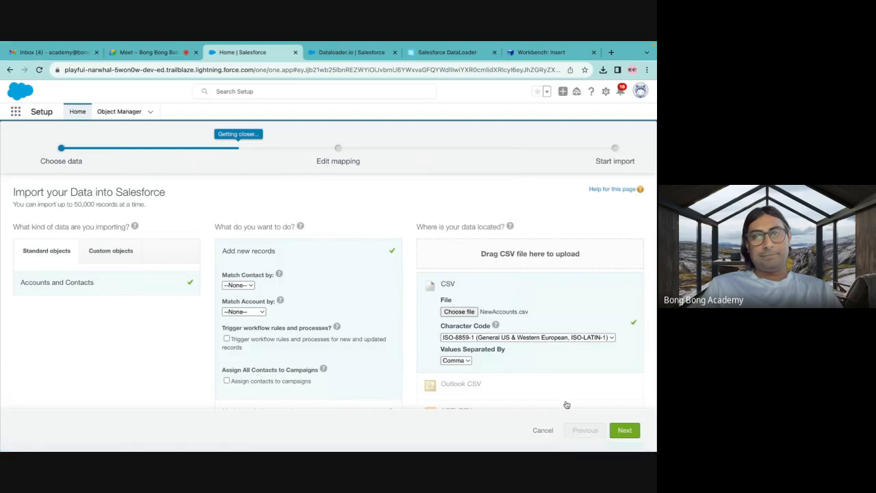
pyautogui.scroll(-2, 567, 406)
pyautogui.click(625, 432)
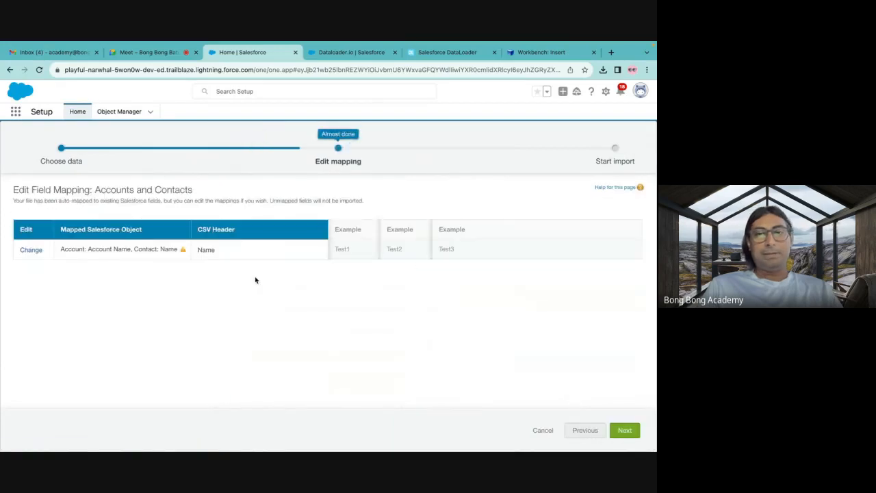
# Edit the Name column's mapping to remove Contact: Name, keeping only Account: Account Name.
pyautogui.moveTo(182, 254)
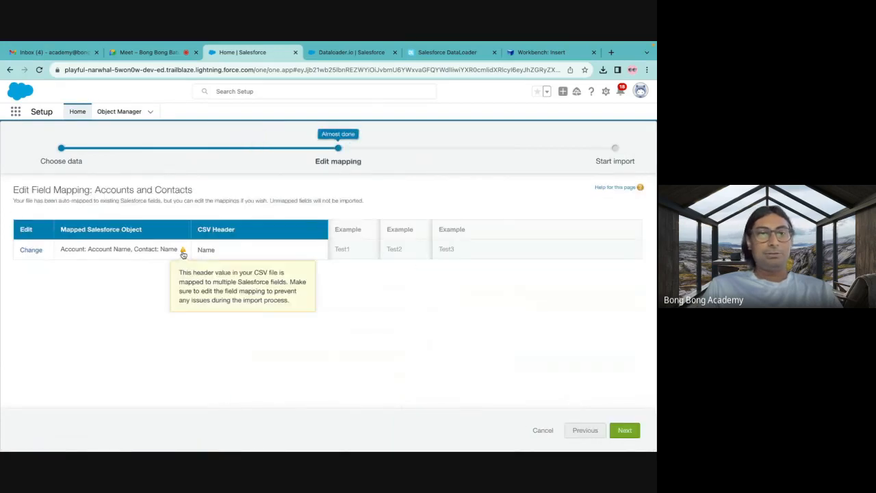
pyautogui.click(21, 251)
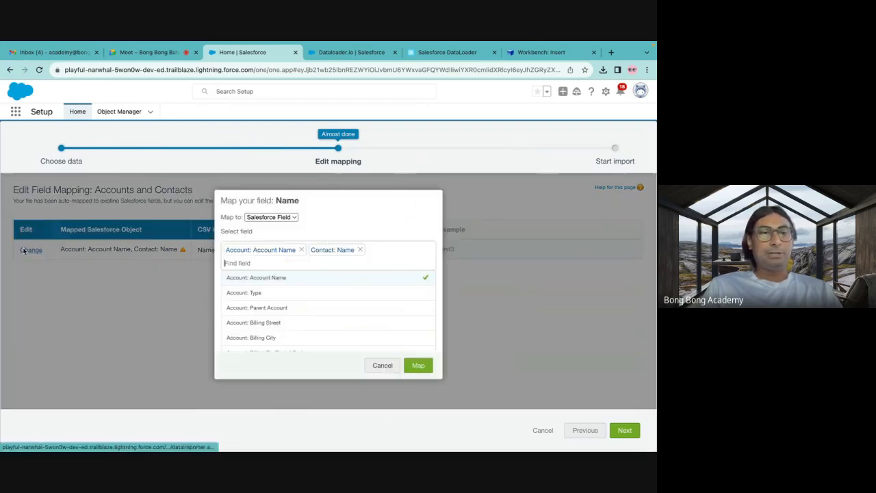
pyautogui.click(360, 251)
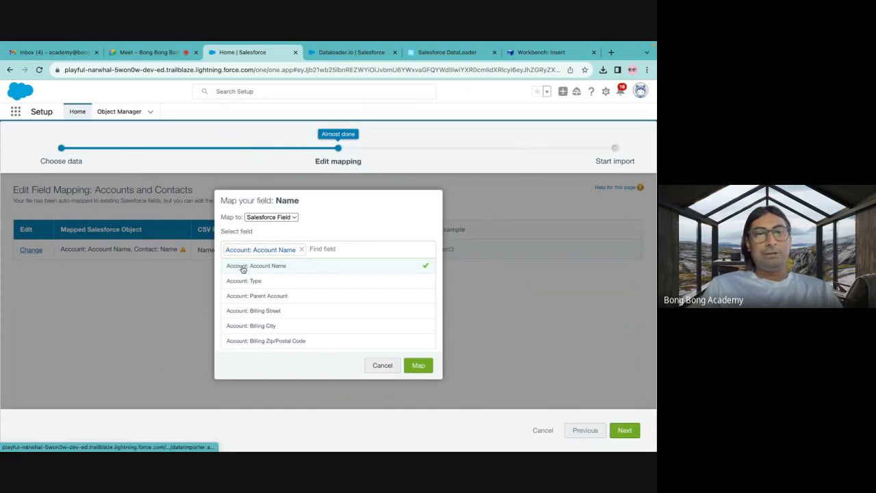
pyautogui.scroll(-1, 242, 269)
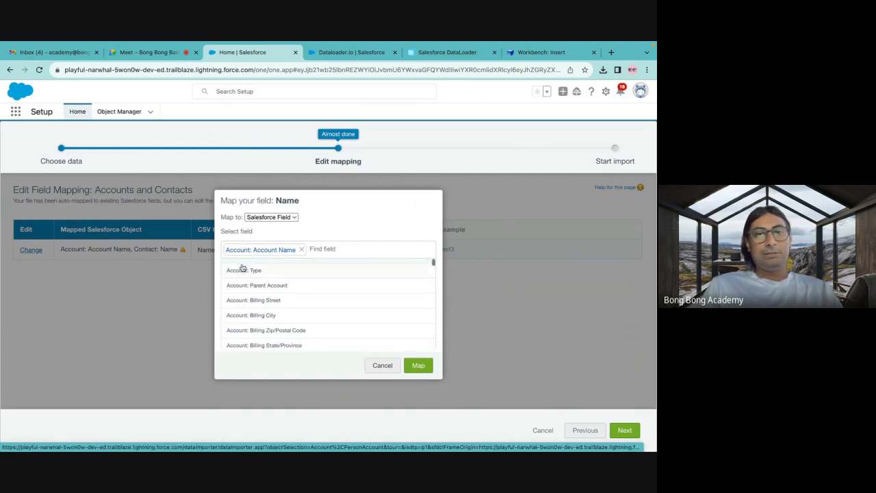
pyautogui.scroll(1, 242, 269)
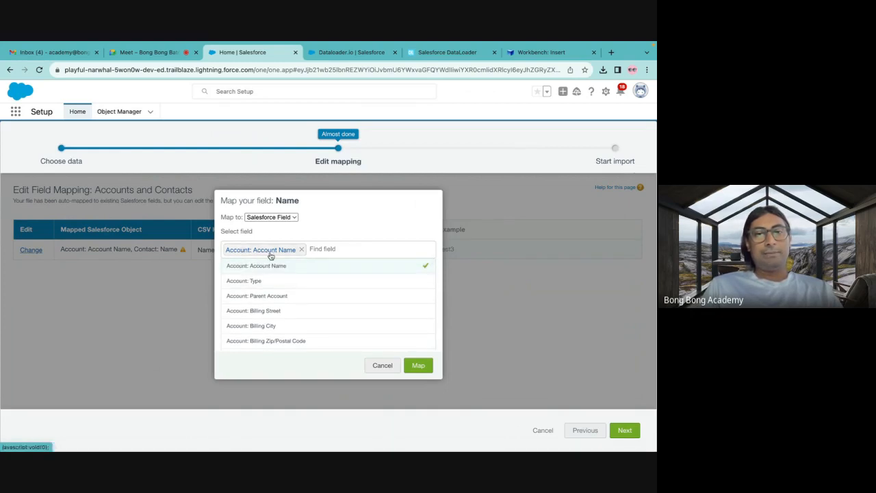
pyautogui.click(417, 364)
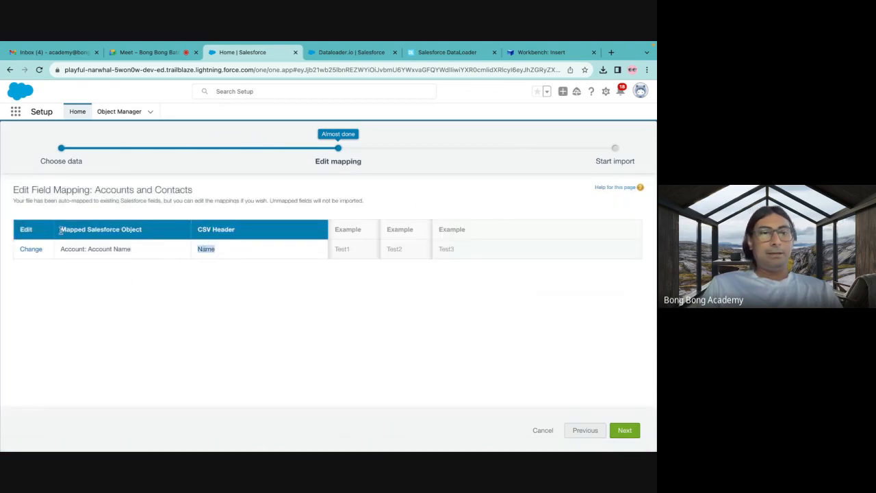
pyautogui.moveTo(60, 232); pyautogui.dragTo(167, 234)
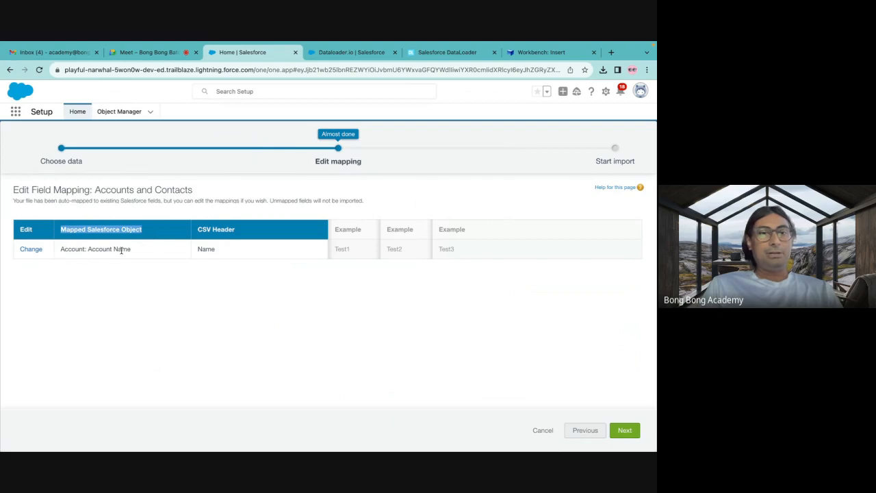
pyautogui.click(203, 302)
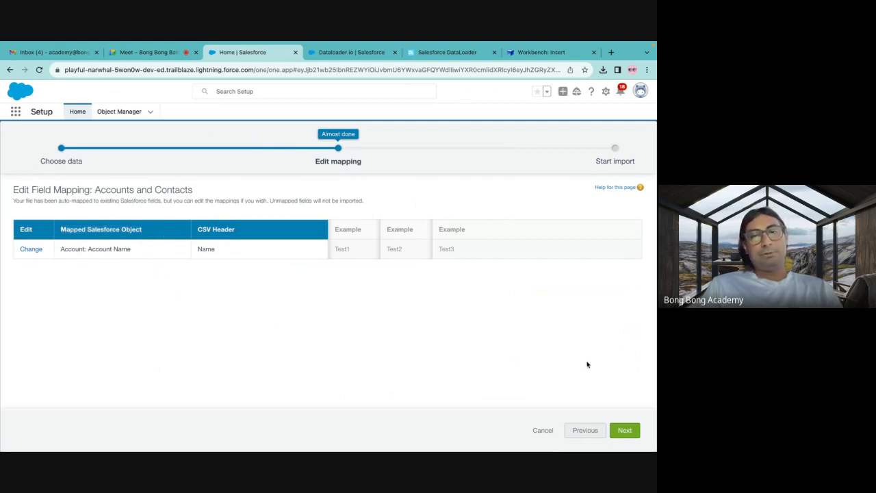
# Continue to the import review, start the NewAccounts.csv import and view its bulk data load job details and batches.
pyautogui.click(618, 433)
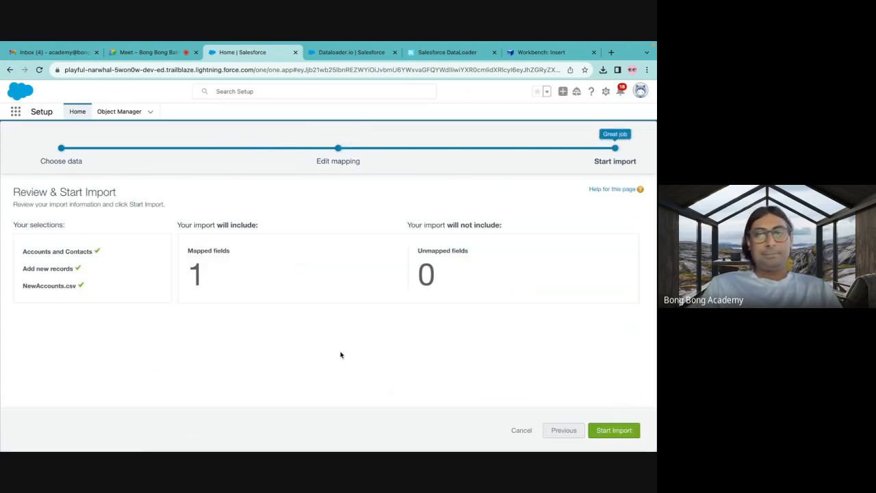
pyautogui.click(608, 432)
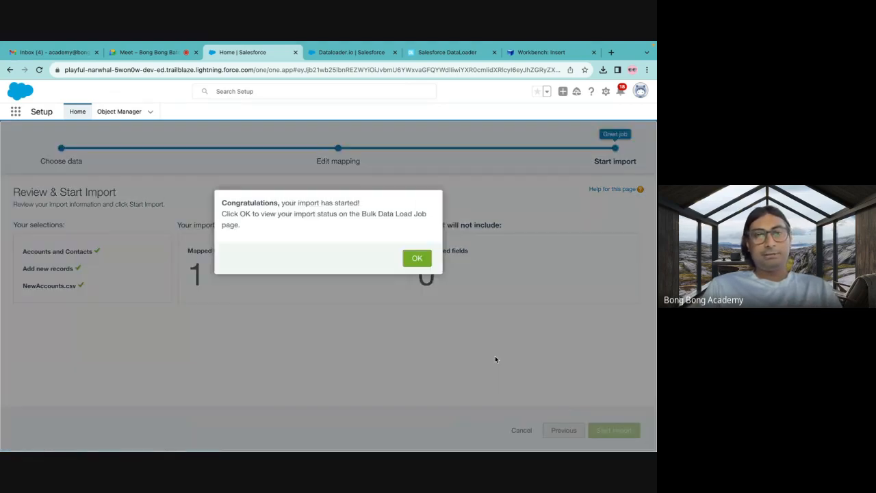
pyautogui.click(417, 260)
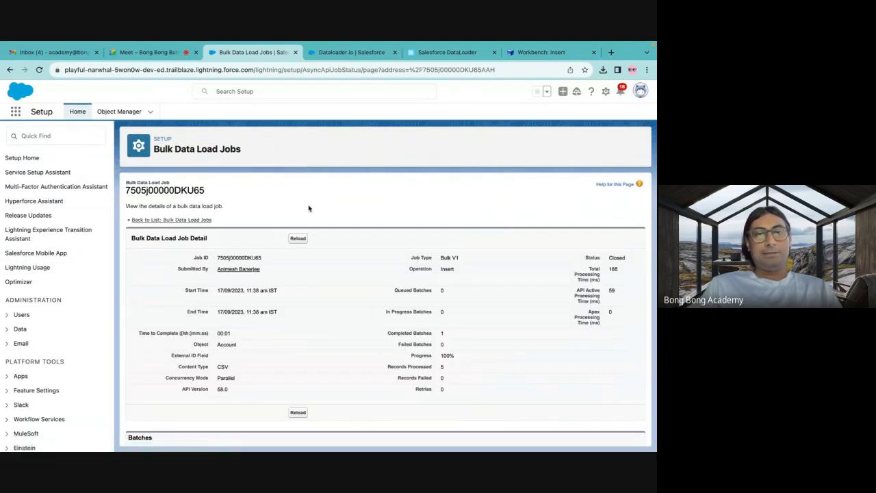
pyautogui.scroll(-1, 296, 315)
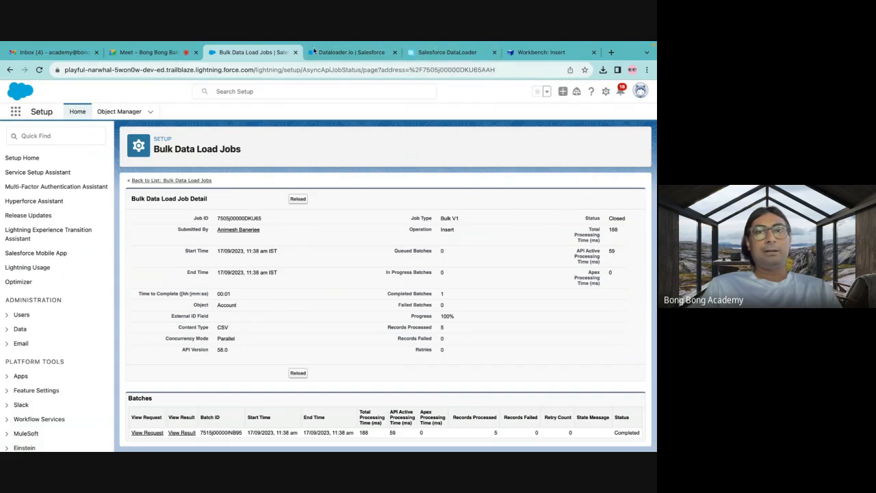
# Open Accounts in the Sales app and look through the All Accounts list view for the imported test records.
pyautogui.click(363, 53)
pyautogui.click(431, 55)
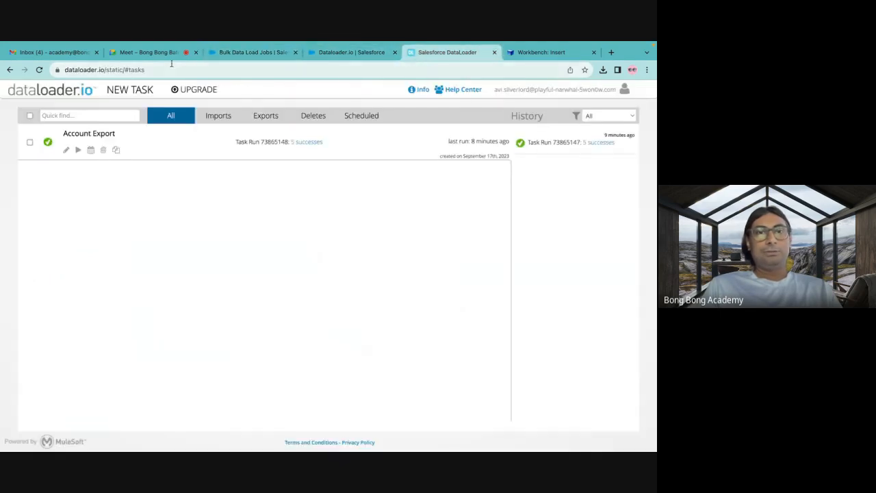
pyautogui.click(245, 55)
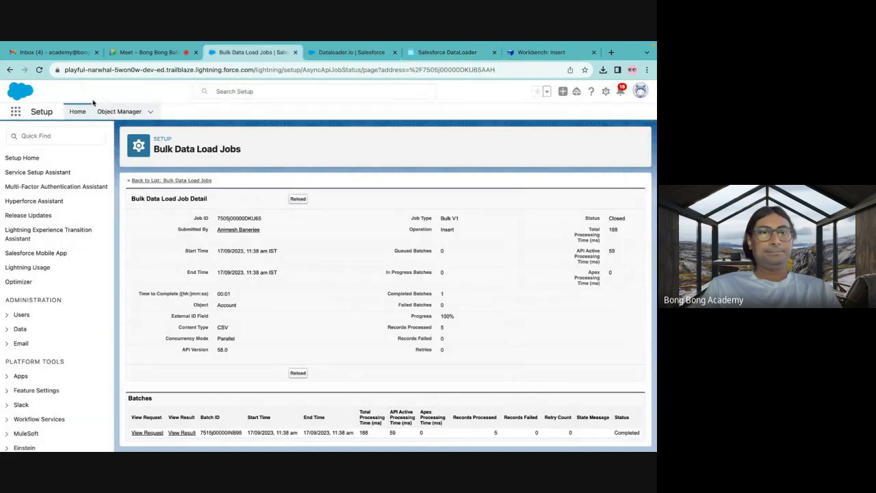
pyautogui.click(14, 113)
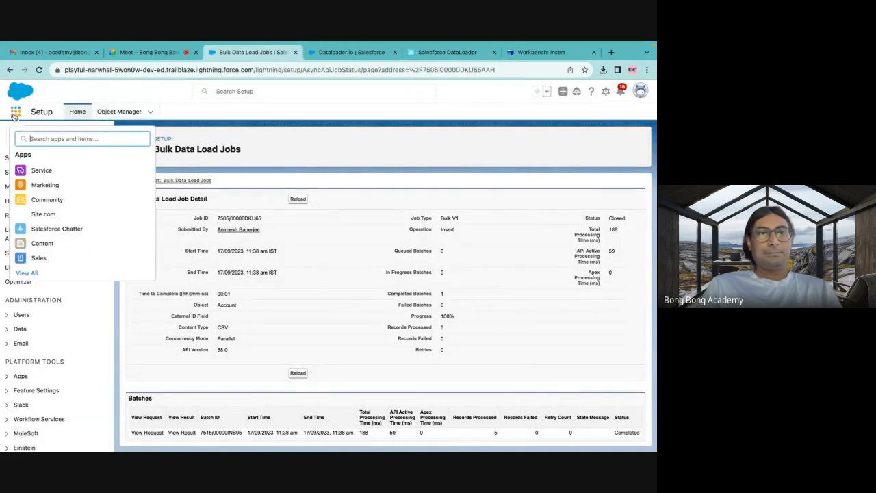
pyautogui.click(38, 258)
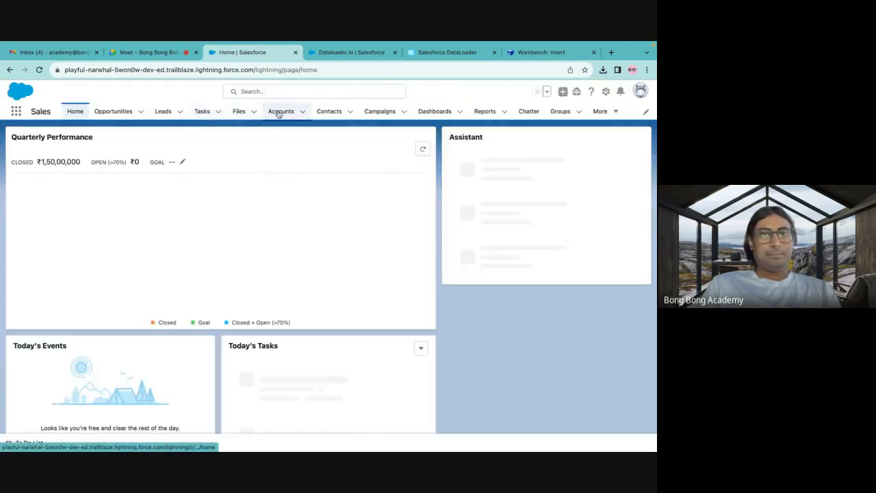
pyautogui.click(282, 112)
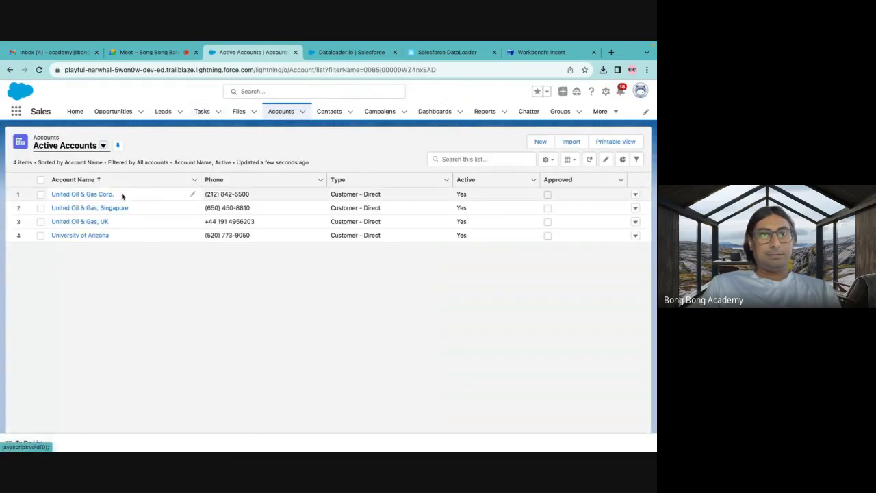
pyautogui.click(102, 145)
pyautogui.click(64, 195)
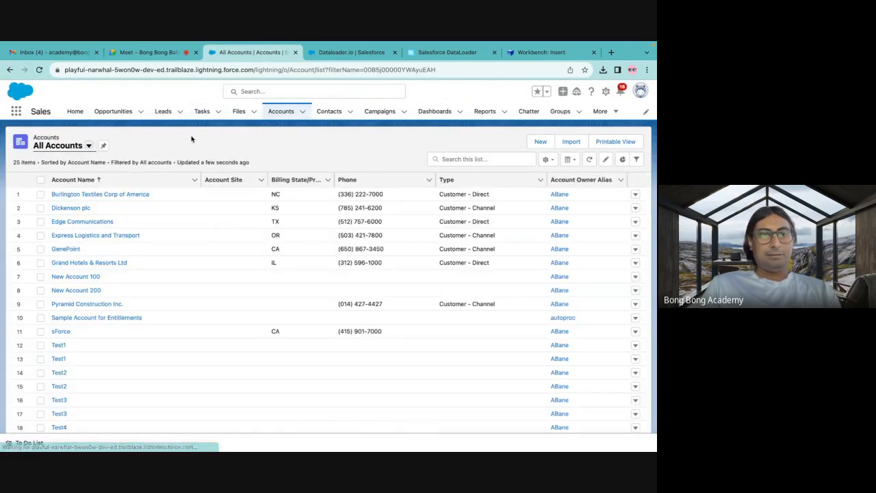
pyautogui.scroll(-3, 152, 309)
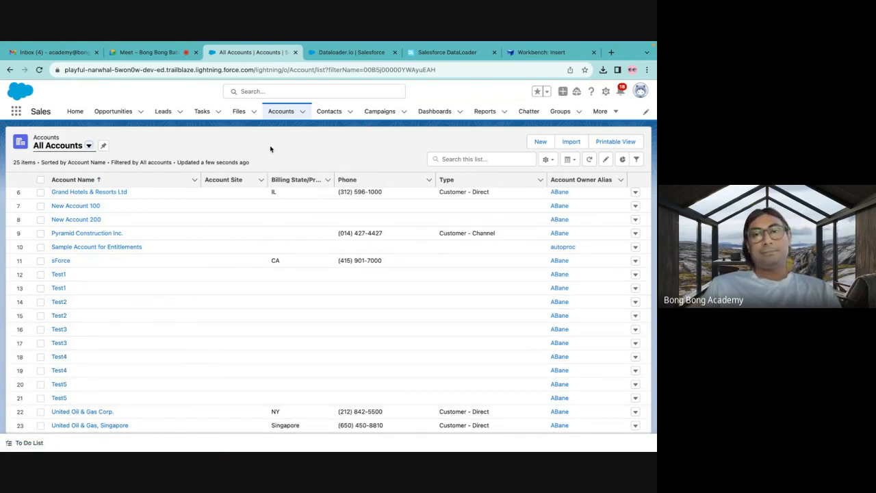
# Switch to dataloader.io and create a new import task that inserts records into the Account object.
pyautogui.click(437, 58)
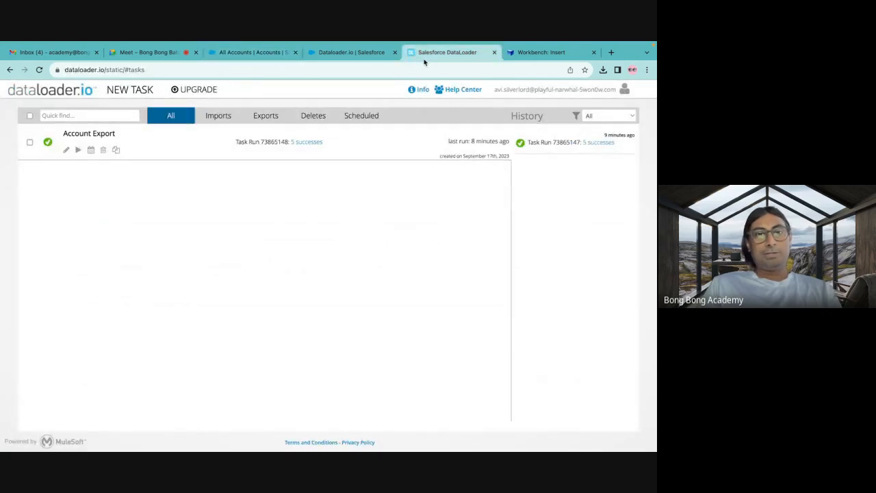
pyautogui.click(218, 119)
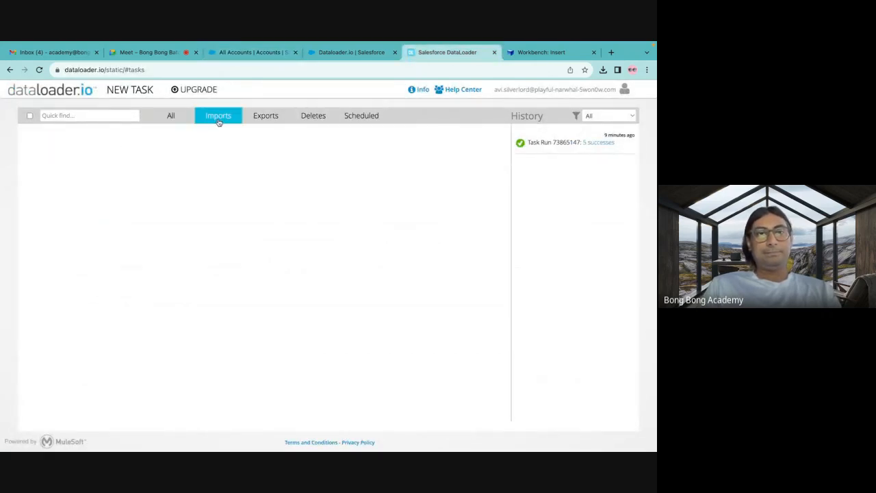
pyautogui.click(141, 92)
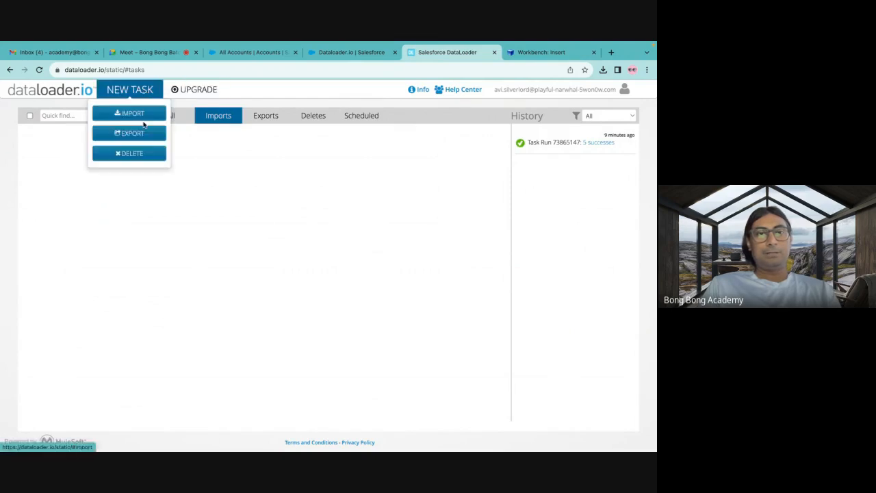
pyautogui.click(144, 114)
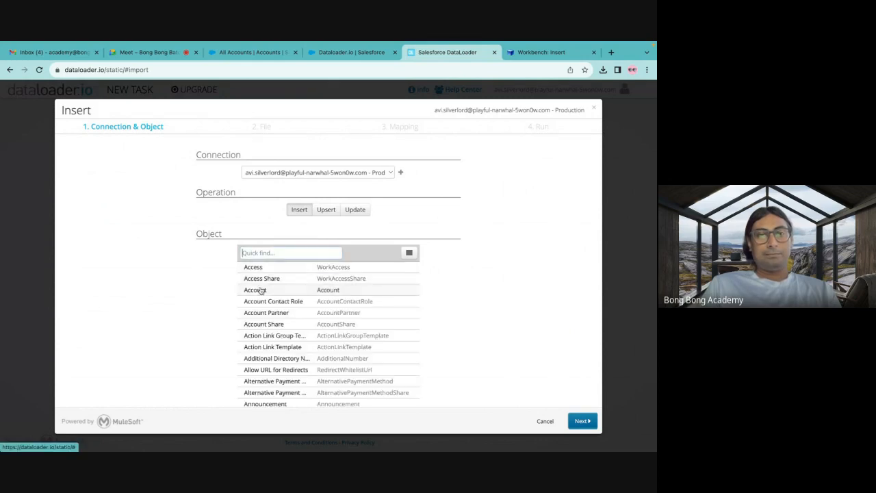
pyautogui.click(270, 289)
pyautogui.click(581, 421)
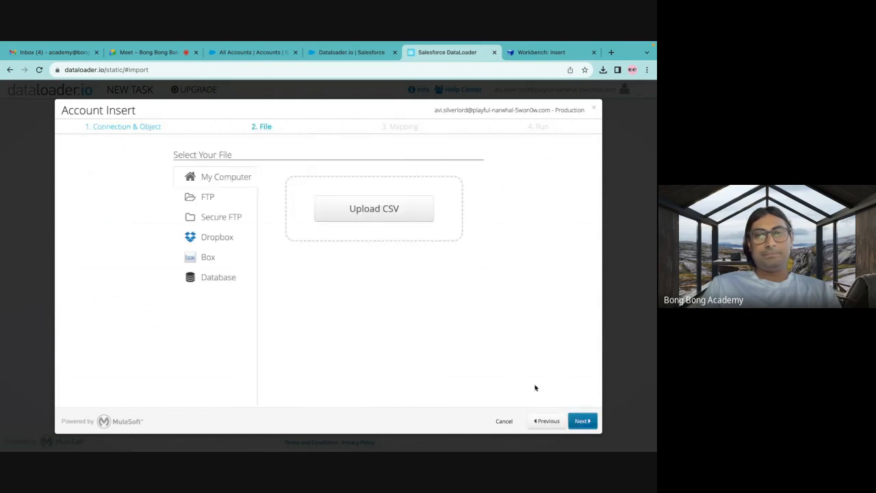
# Search the computer for NewAccount and upload NewAccounts.csv as the source file of the Account insert task.
pyautogui.click(358, 212)
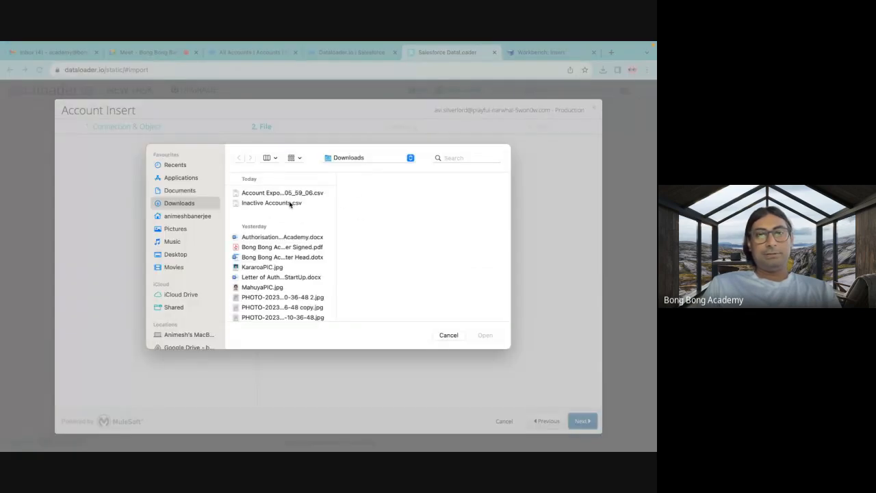
pyautogui.click(452, 157)
pyautogui.write('New')
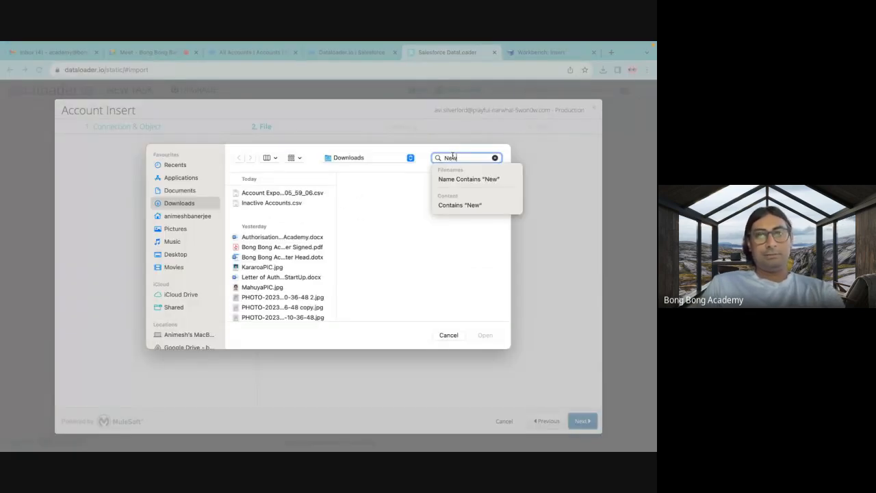
pyautogui.click(280, 209)
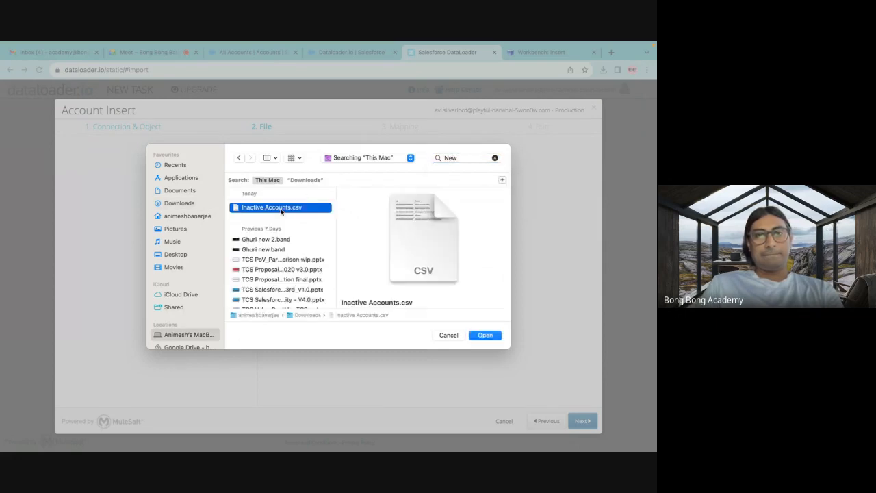
pyautogui.doubleClick(452, 157)
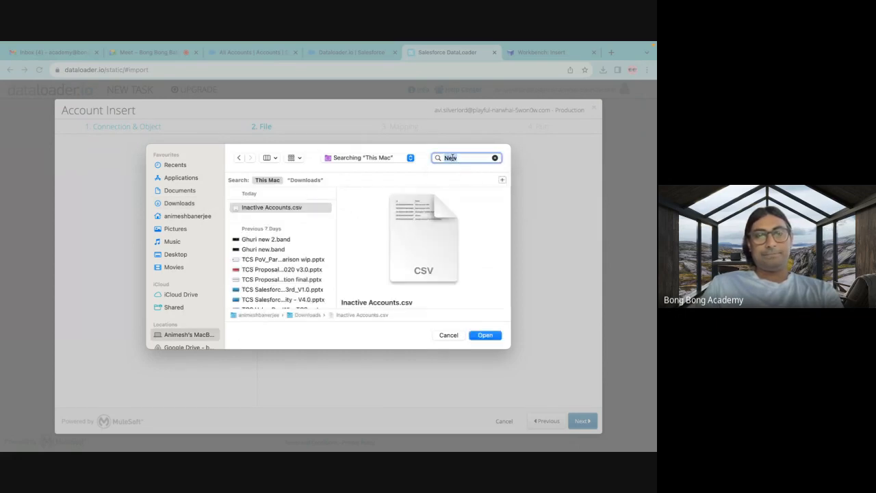
pyautogui.write('NewAccount')
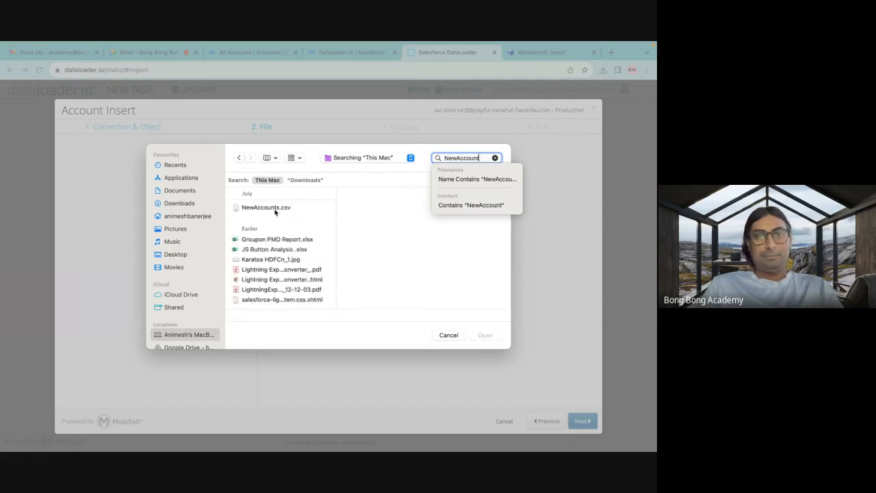
pyautogui.click(276, 209)
pyautogui.click(486, 335)
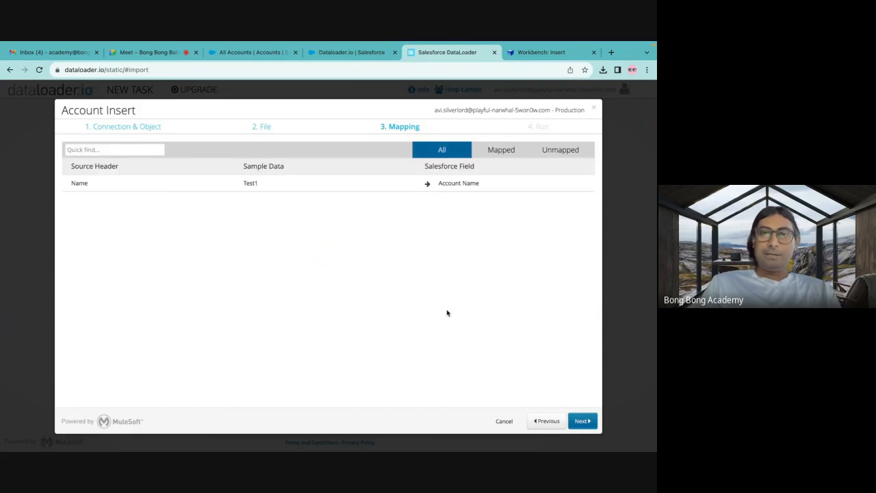
# Review the Salesforce field options for Name, keep it mapped to Account Name, and save and run the Account Insert task.
pyautogui.click(456, 184)
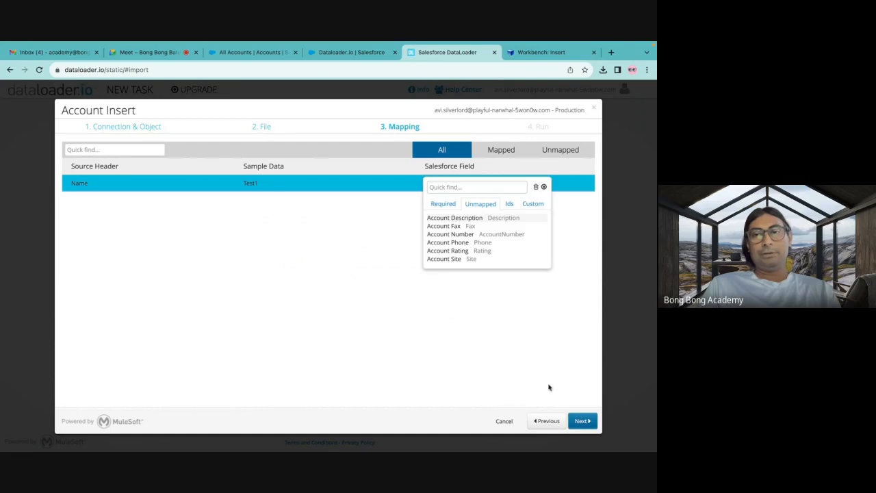
pyautogui.click(544, 188)
pyautogui.click(582, 421)
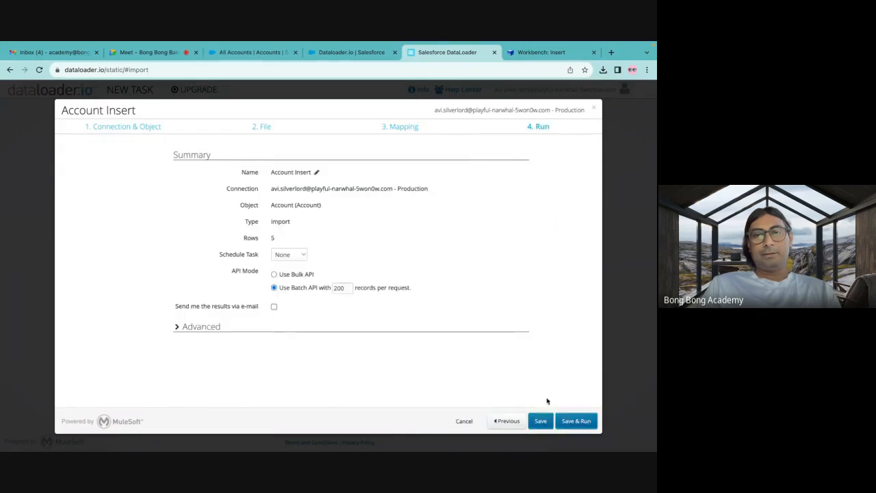
pyautogui.click(583, 422)
pyautogui.click(401, 308)
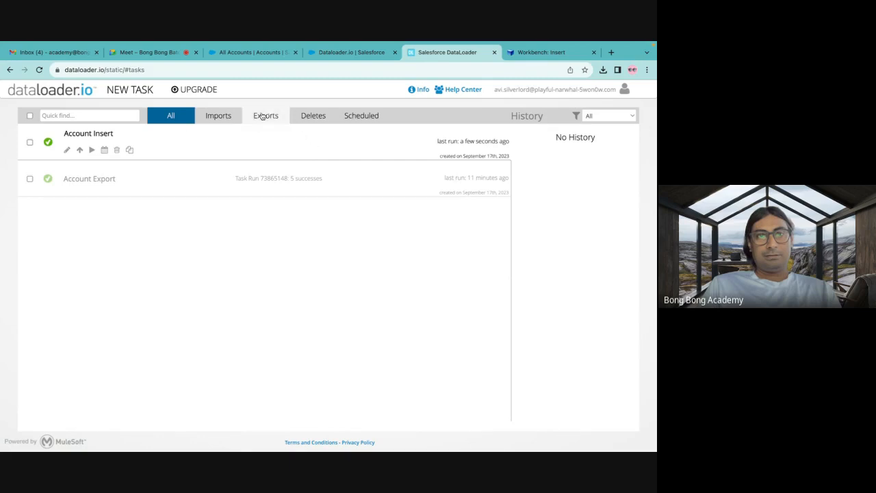
# Check the import tasks in dataloader.io, then reload All Accounts in Salesforce and look through the inserted test accounts.
pyautogui.click(218, 116)
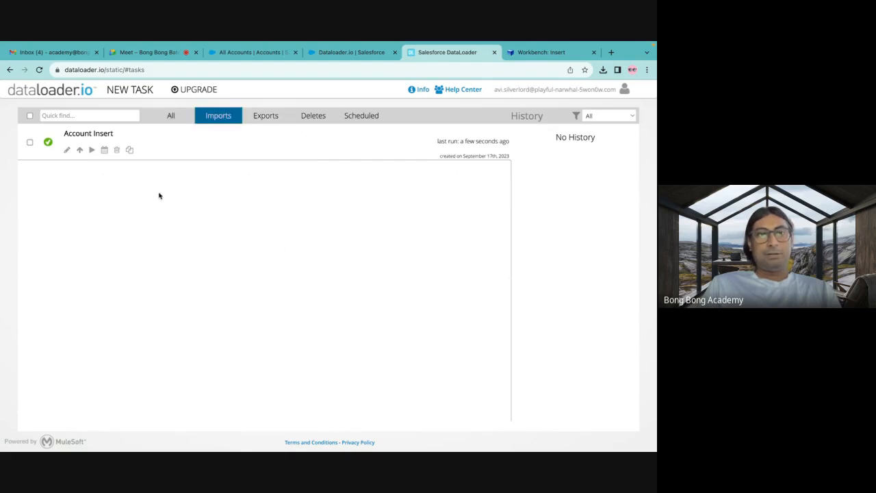
pyautogui.click(253, 53)
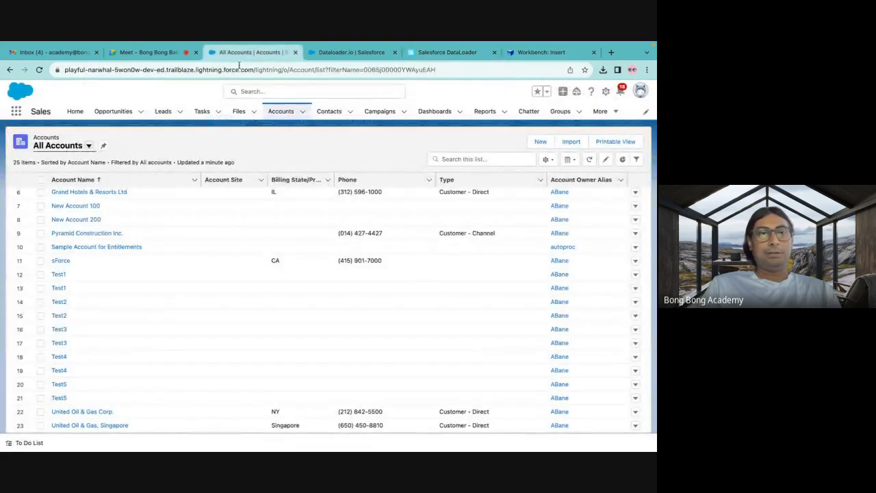
pyautogui.click(39, 69)
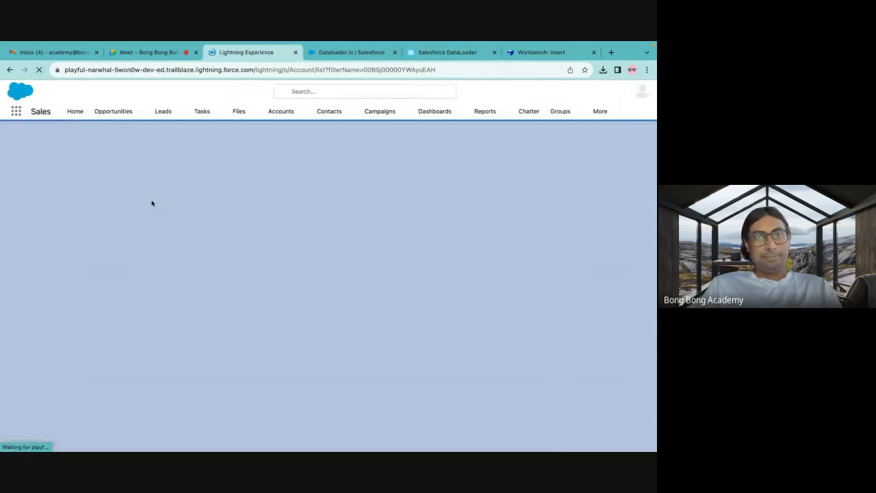
pyautogui.scroll(-2, 102, 249)
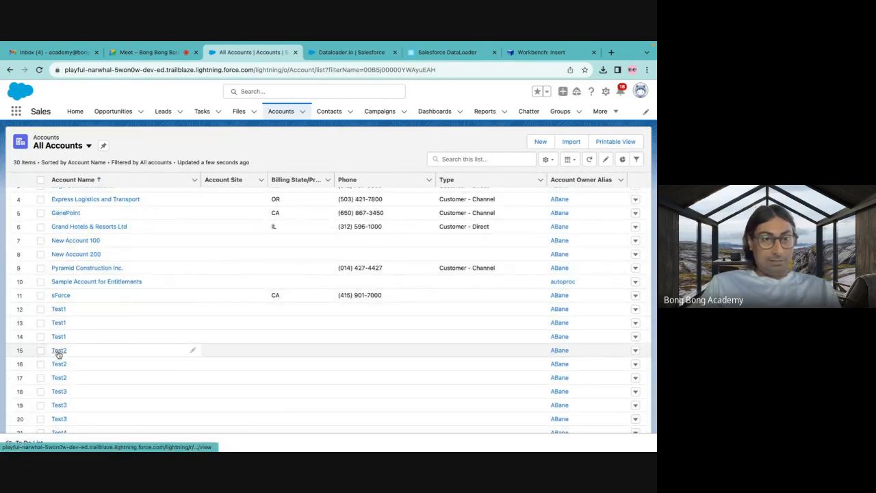
pyautogui.scroll(-2, 59, 383)
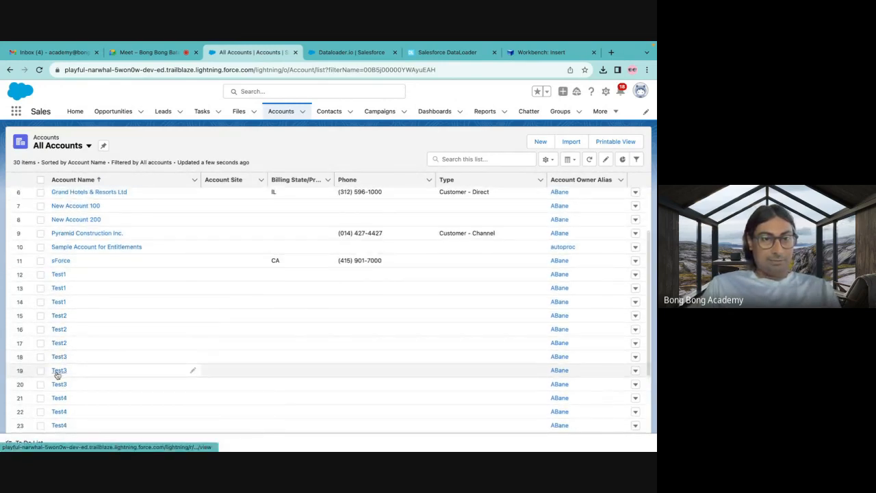
pyautogui.scroll(-2, 59, 415)
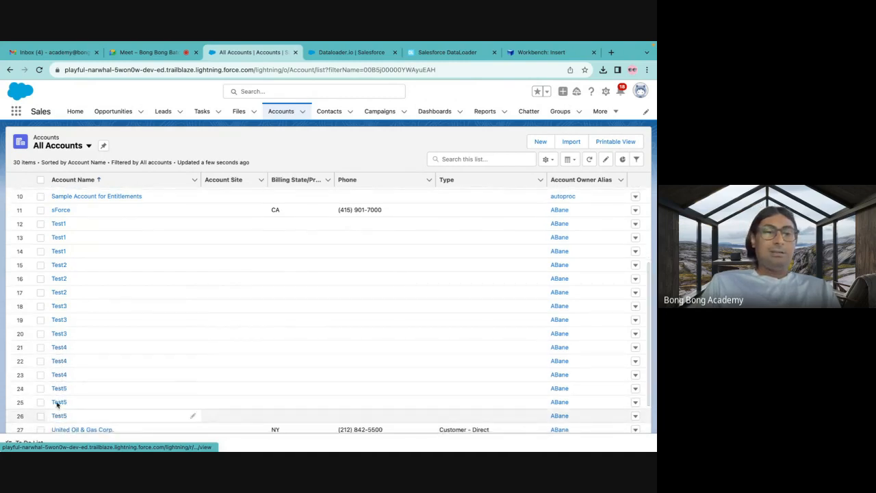
pyautogui.scroll(5, 199, 264)
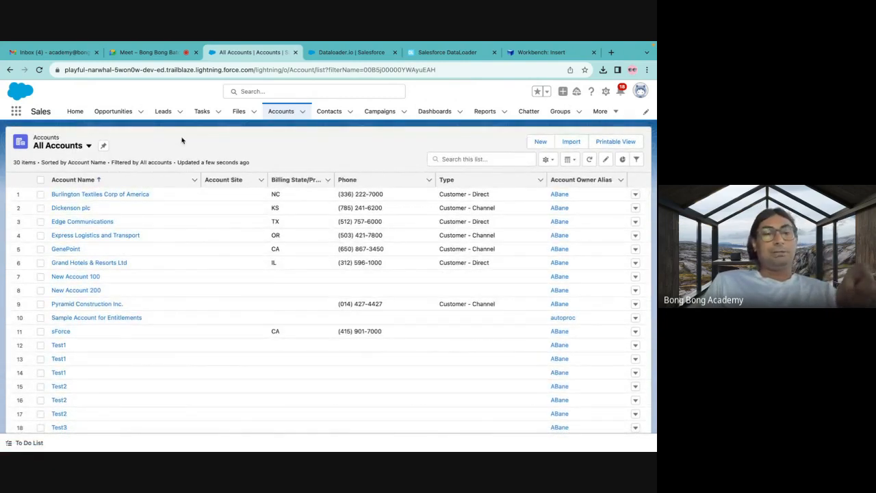
pyautogui.scroll(-2, 188, 252)
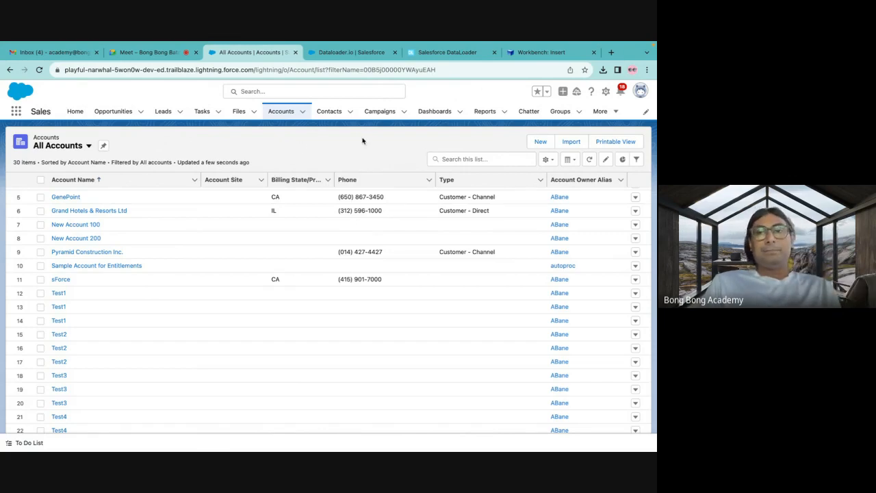
# Switch to Workbench and open the data Update operation for the Account object.
pyautogui.click(353, 53)
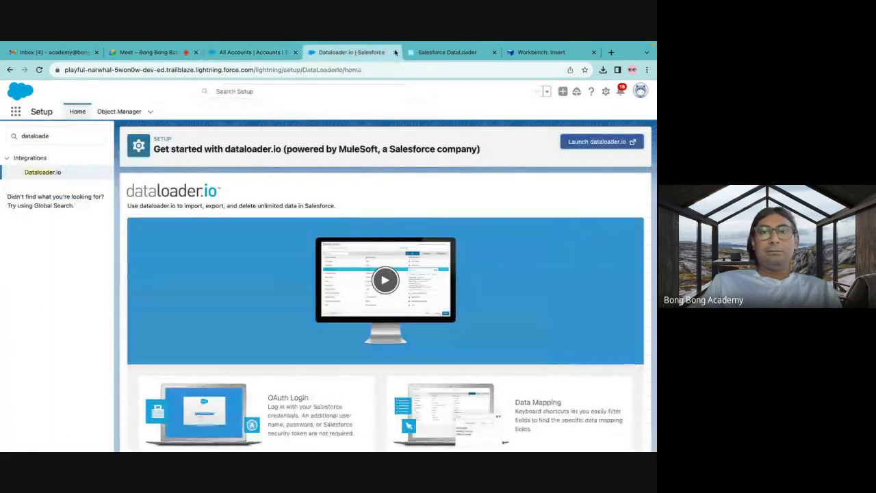
pyautogui.click(448, 52)
pyautogui.click(526, 56)
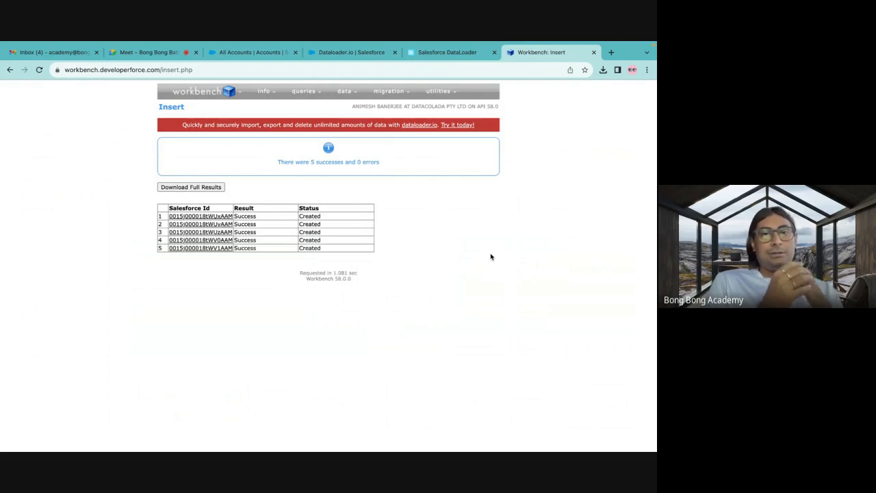
pyautogui.moveTo(345, 91)
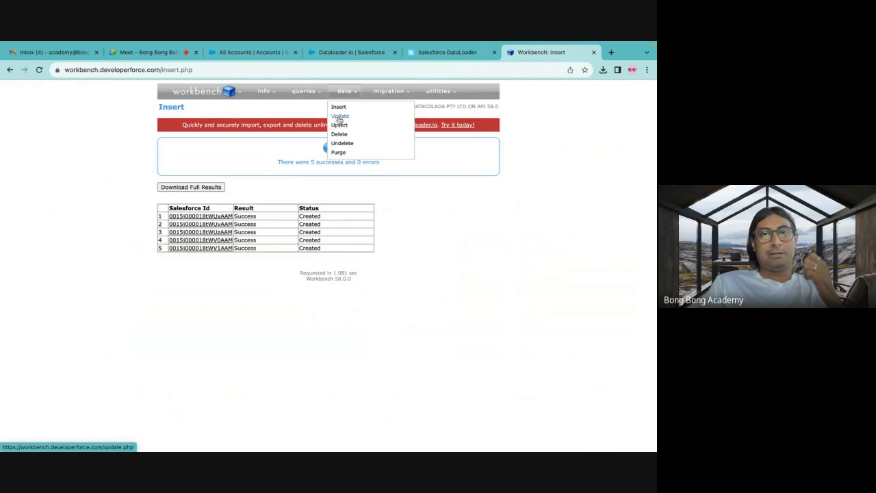
pyautogui.click(335, 118)
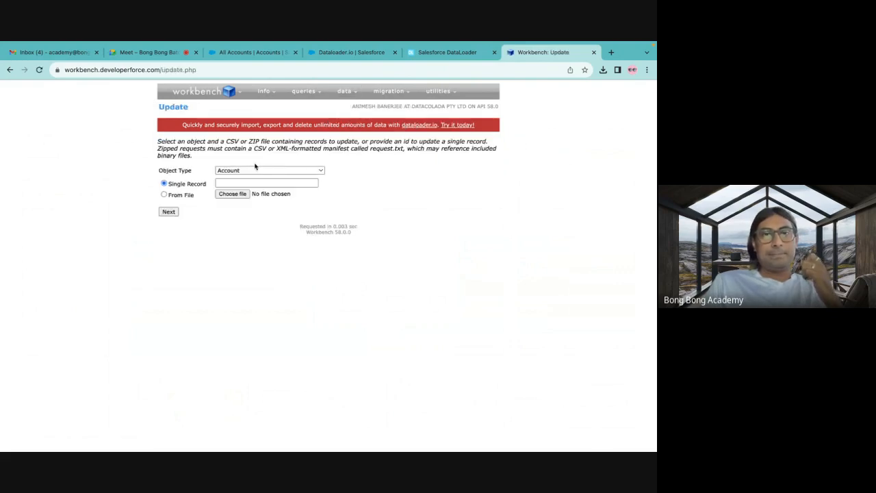
pyautogui.click(237, 196)
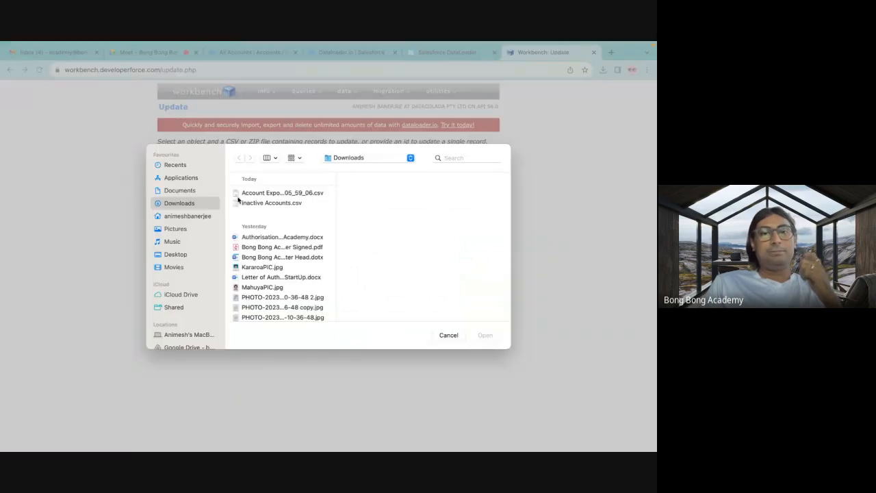
pyautogui.click(253, 203)
pyautogui.click(485, 334)
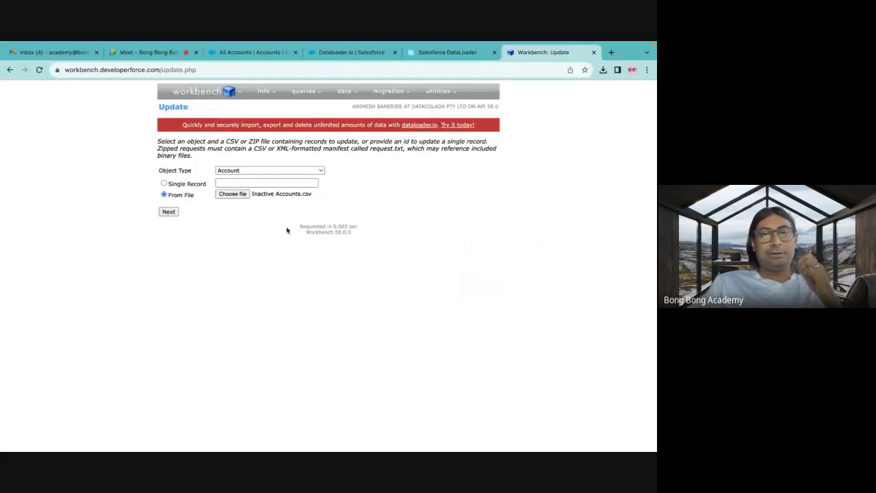
# Open Inactive Accounts.csv from Downloads in Microsoft Excel and fit the widths of the Id and Name columns to their contents.
pyautogui.click(41, 432)
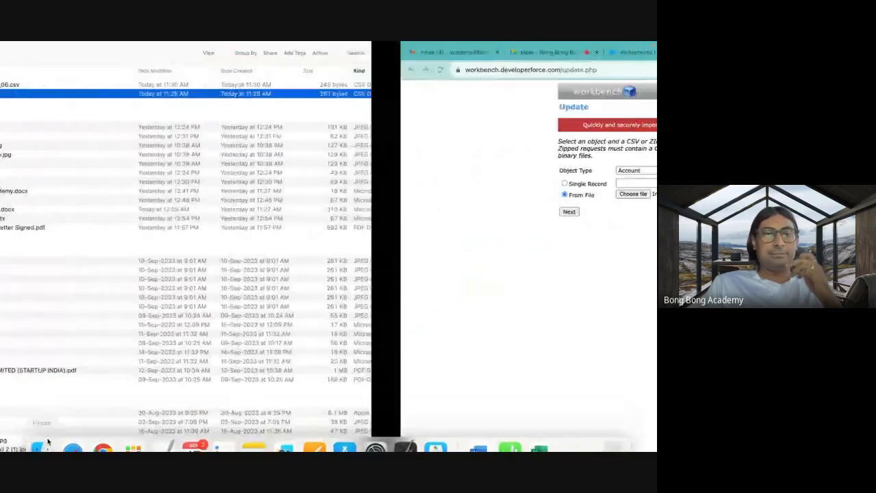
pyautogui.rightClick(233, 96)
pyautogui.moveTo(271, 107)
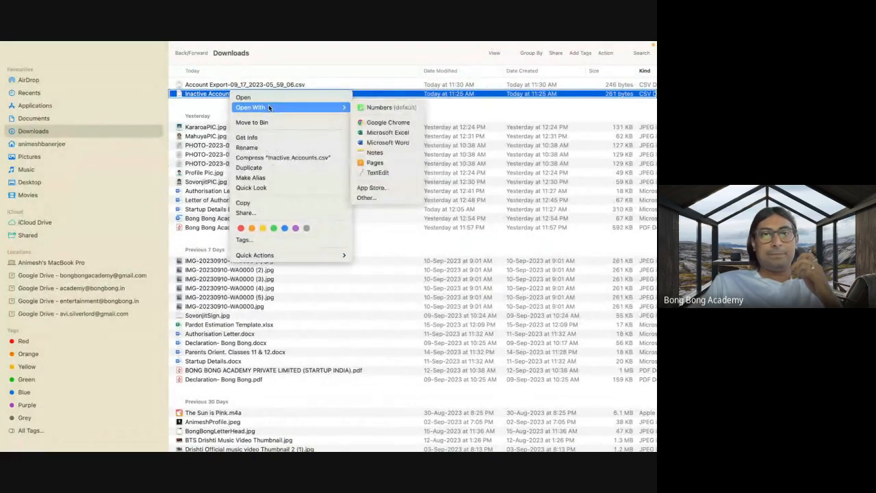
pyautogui.click(375, 133)
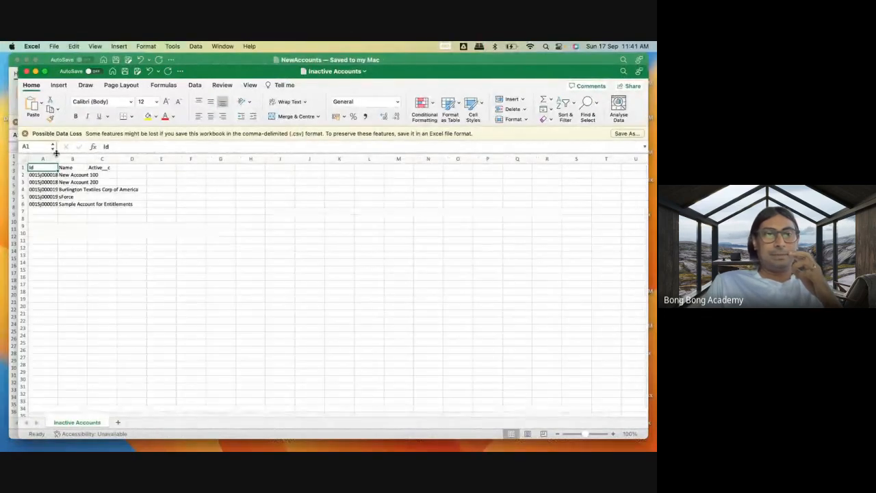
pyautogui.doubleClick(57, 158)
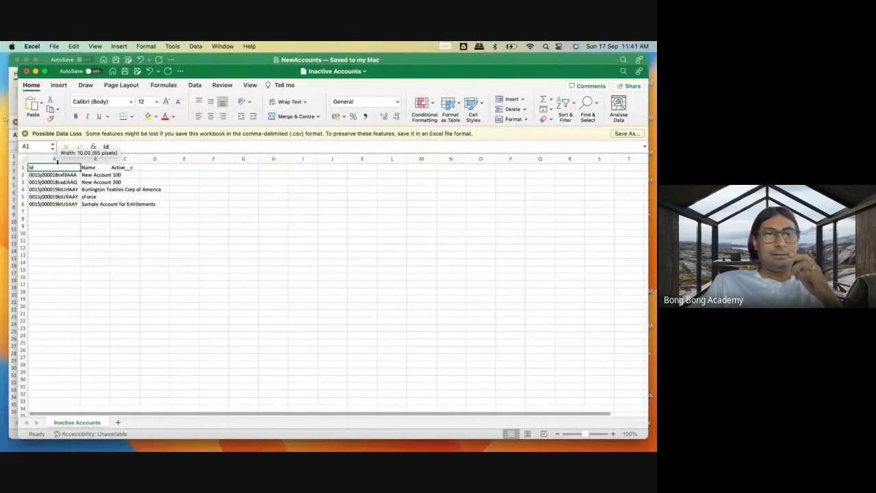
pyautogui.doubleClick(109, 159)
# Enter Yes under Active__c for all five accounts in C2:C6 and save Inactive Accounts.csv.
pyautogui.click(173, 175)
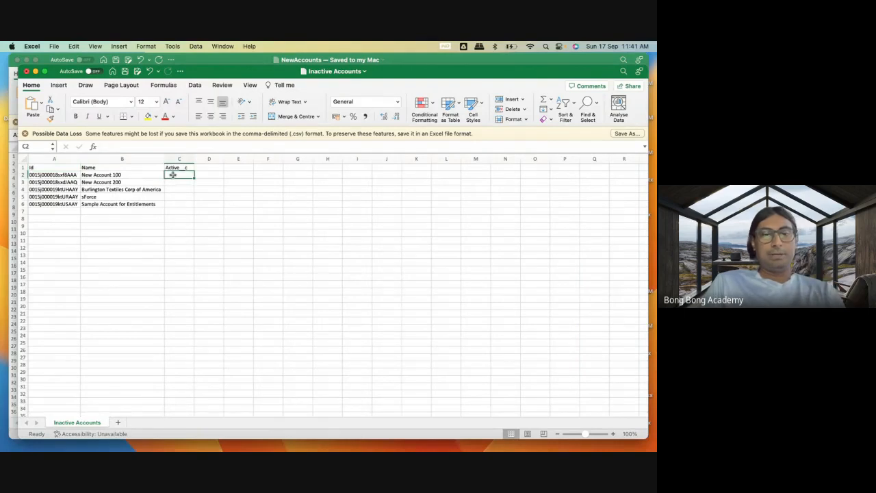
pyautogui.write('Yes')
pyautogui.press('Return')
pyautogui.click(180, 176)
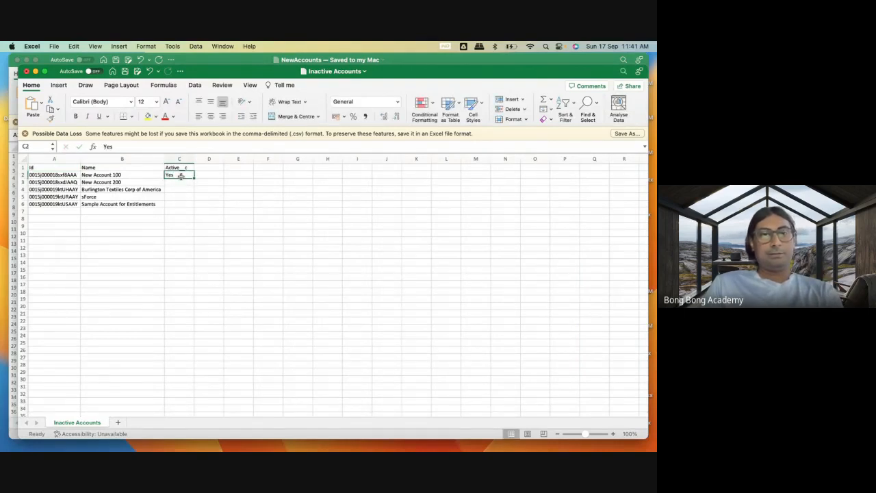
pyautogui.press('super+c')
pyautogui.moveTo(180, 183); pyautogui.dragTo(181, 205)
pyautogui.press('super+v')
pyautogui.click(196, 261)
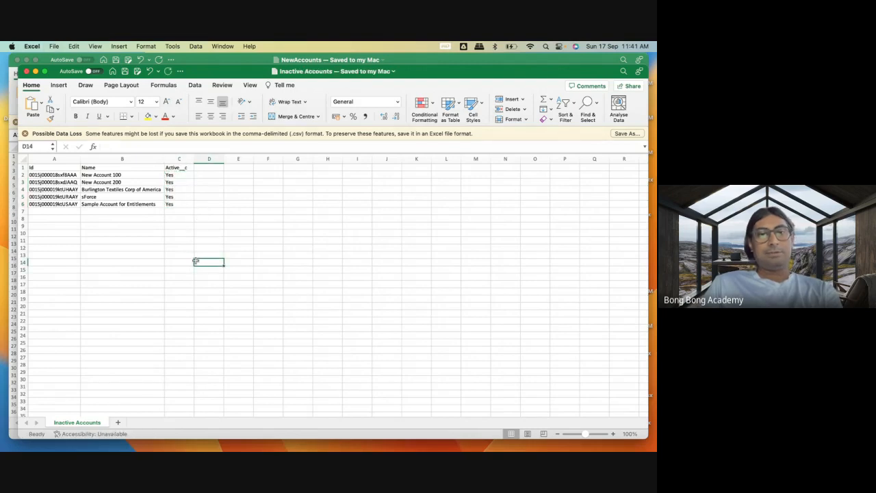
# Close the Inactive Accounts and NewAccounts workbooks and return to Workbench in Chrome.
pyautogui.click(26, 71)
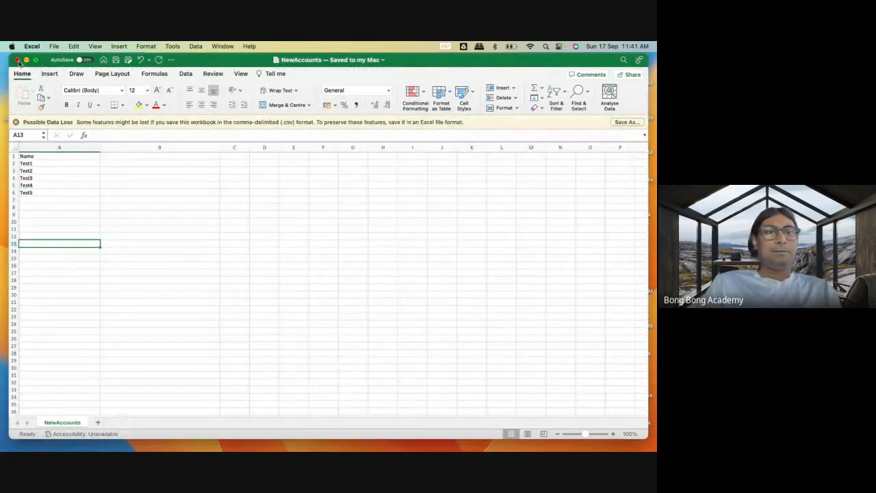
pyautogui.click(17, 60)
pyautogui.click(101, 432)
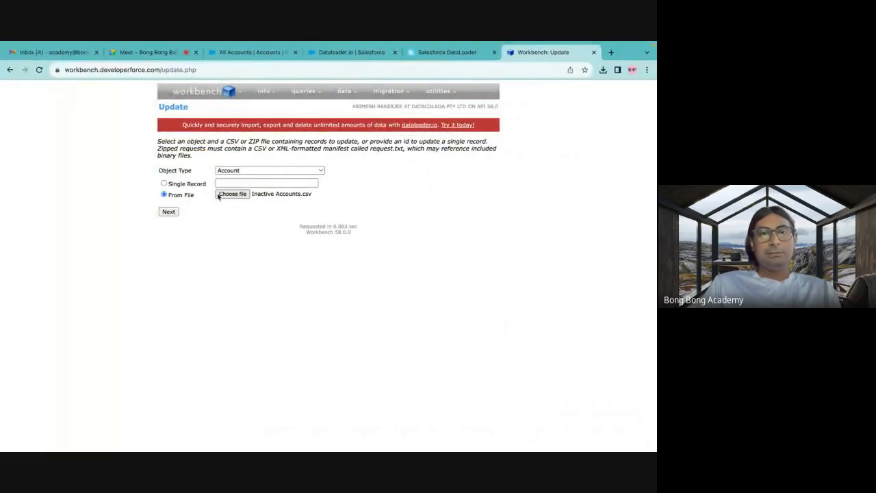
# Start a fresh Account update in Workbench and upload Inactive Accounts.csv from Downloads as its source file.
pyautogui.moveTo(344, 91)
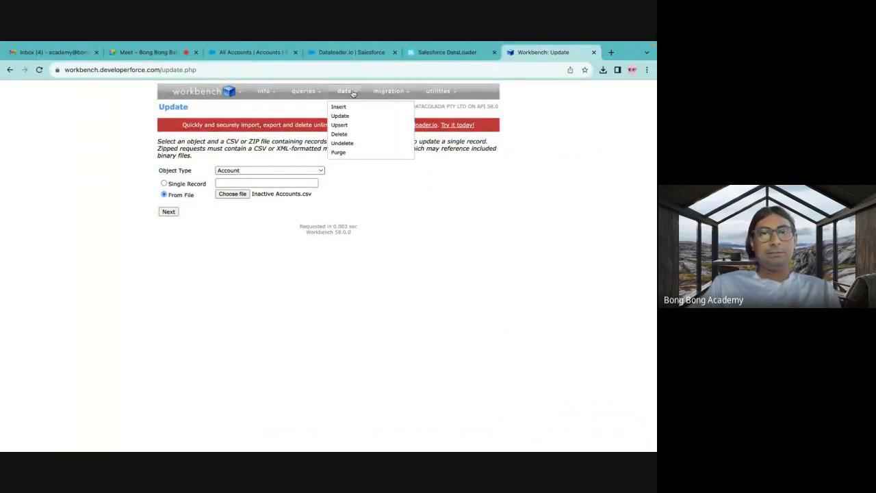
pyautogui.click(340, 117)
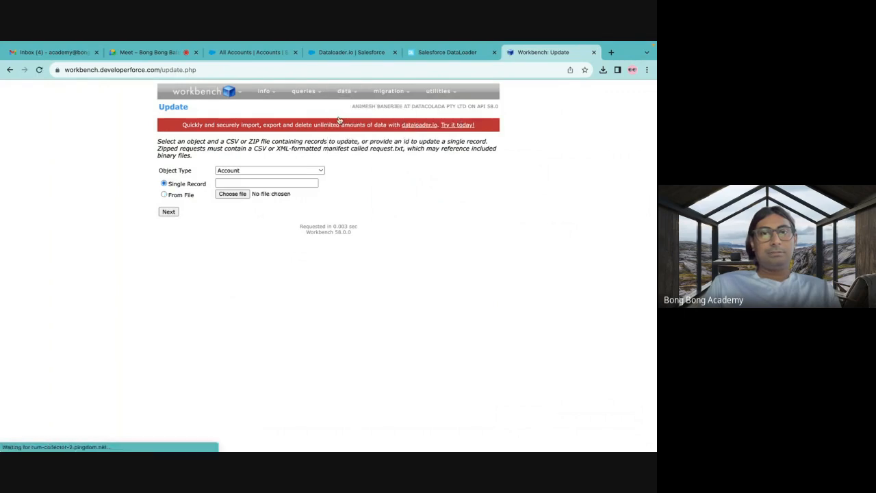
pyautogui.click(233, 195)
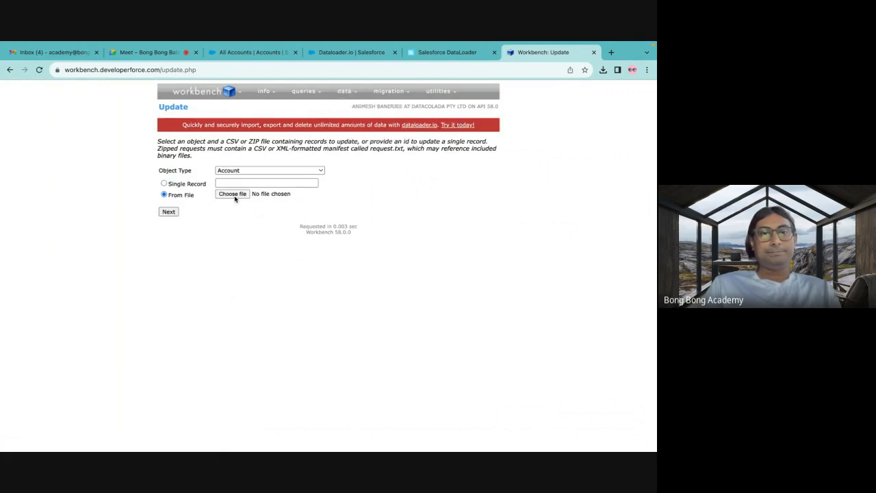
pyautogui.click(273, 203)
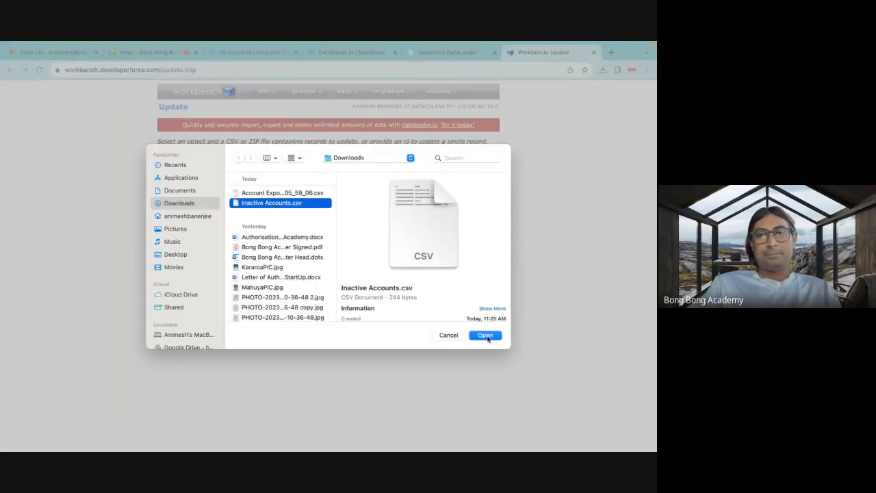
pyautogui.click(488, 337)
pyautogui.click(169, 212)
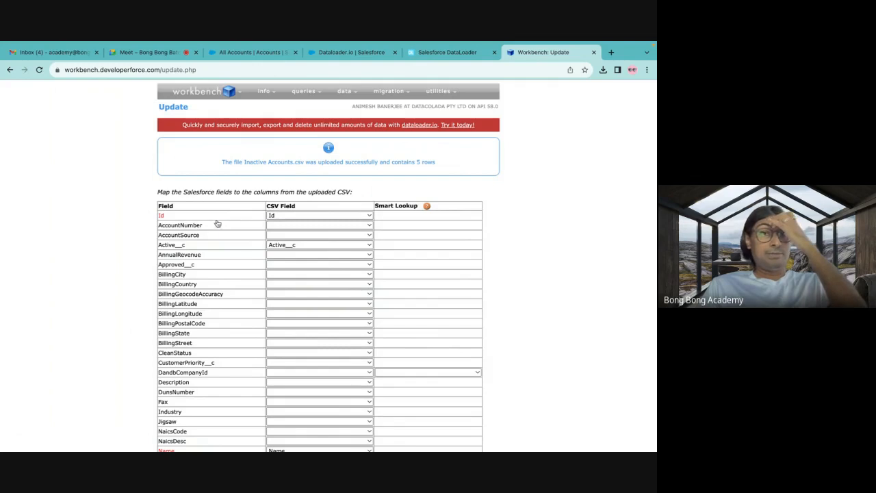
# Clear the CSV mapping of the Name field, keep Id and Active__c mapped, and confirm the Account update.
pyautogui.scroll(-2, 198, 205)
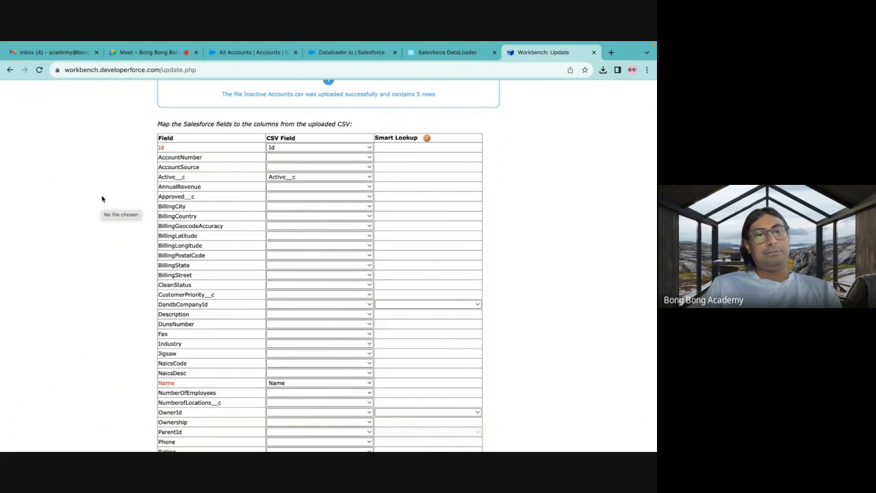
pyautogui.scroll(-2, 102, 198)
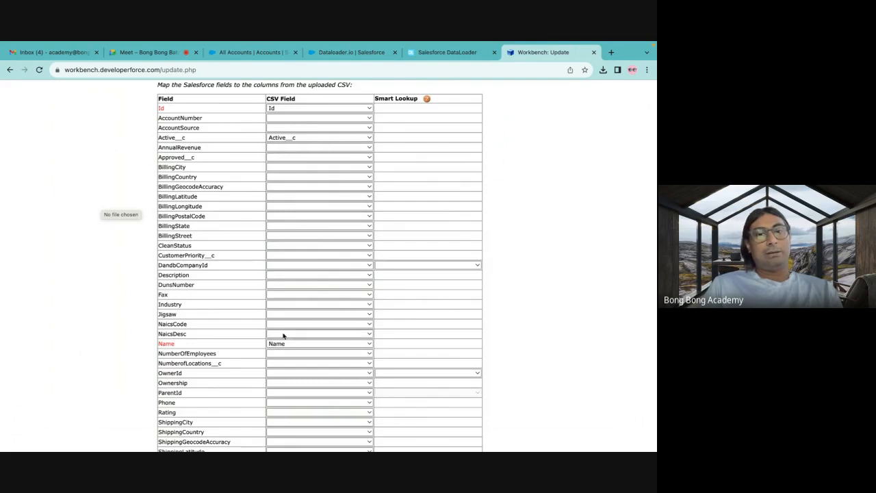
pyautogui.scroll(-3, 154, 274)
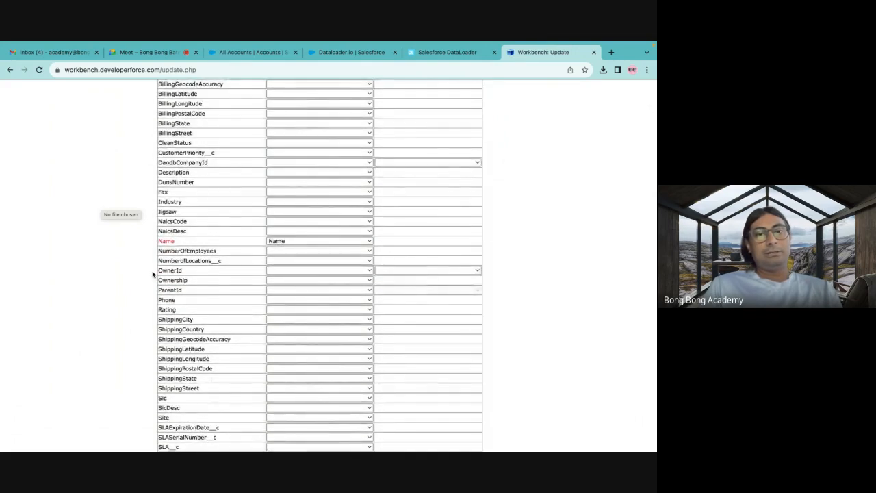
pyautogui.click(295, 242)
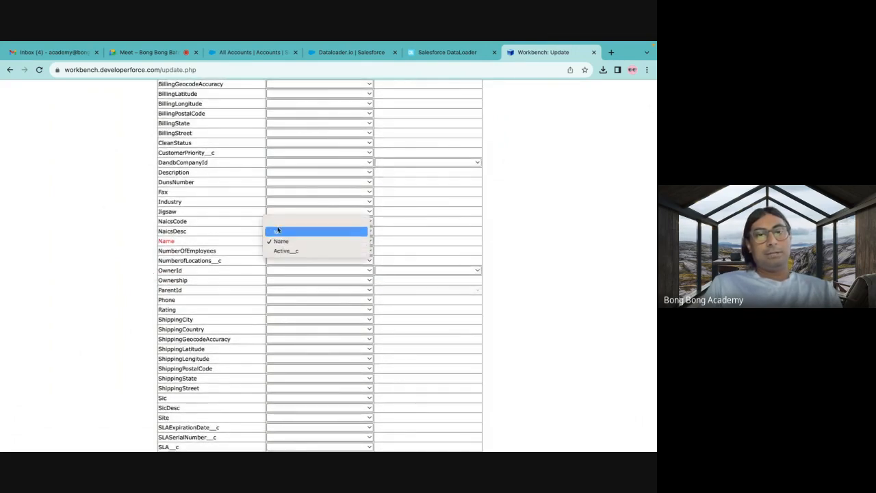
pyautogui.click(277, 225)
pyautogui.scroll(-3, 146, 273)
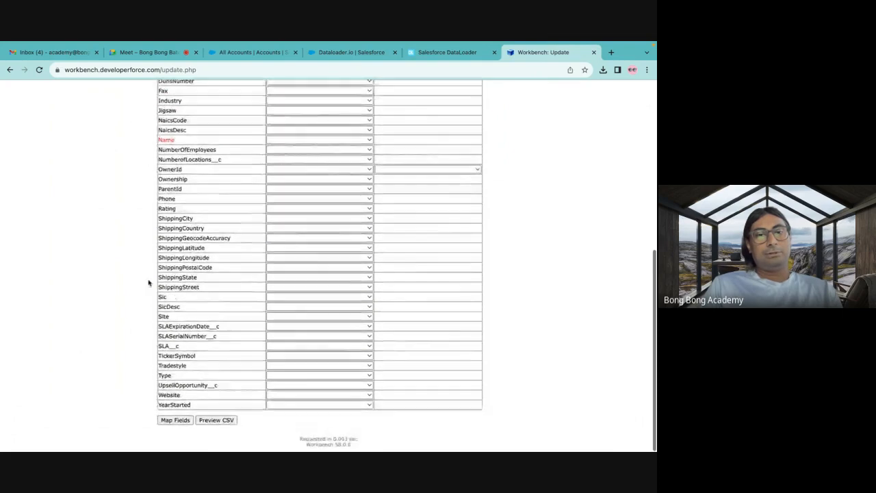
pyautogui.click(176, 421)
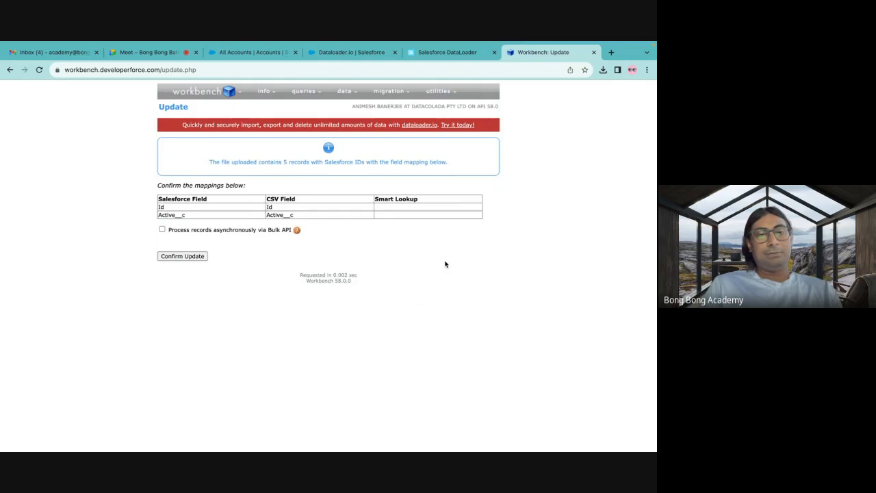
pyautogui.click(205, 257)
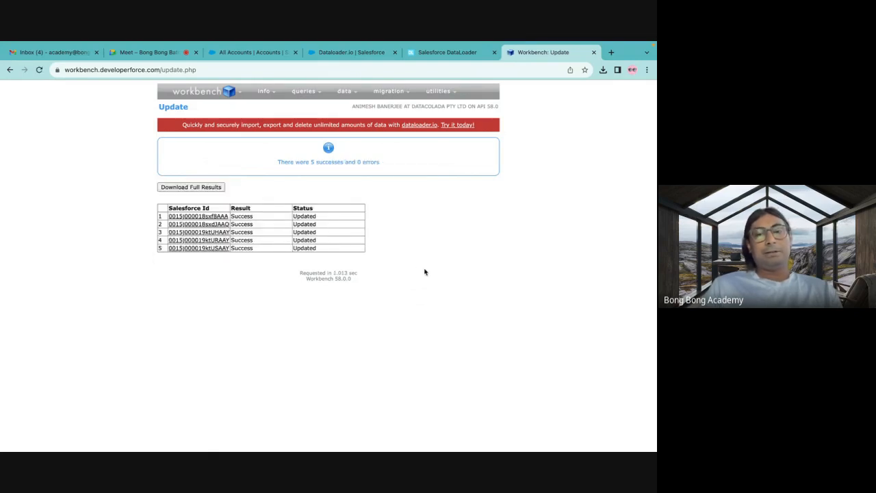
# Switch to dataloader.io and view the task types available for a new task.
pyautogui.click(357, 59)
pyautogui.click(433, 58)
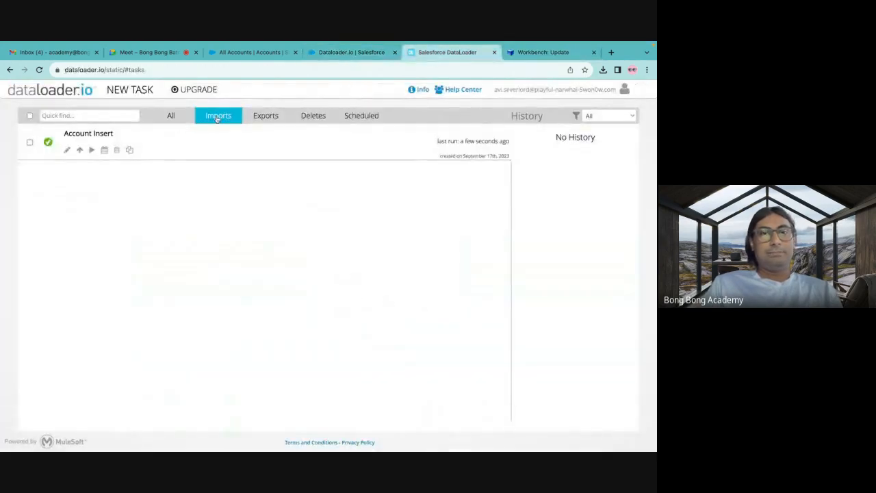
pyautogui.click(123, 93)
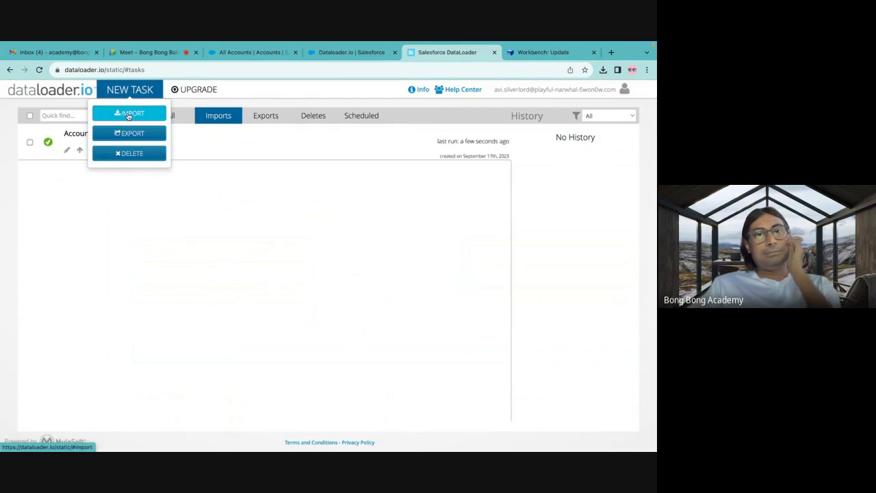
# In the Salesforce import wizard, choose Accounts and Contacts with Update existing records, matching contacts by Salesforce.com ID.
pyautogui.click(346, 53)
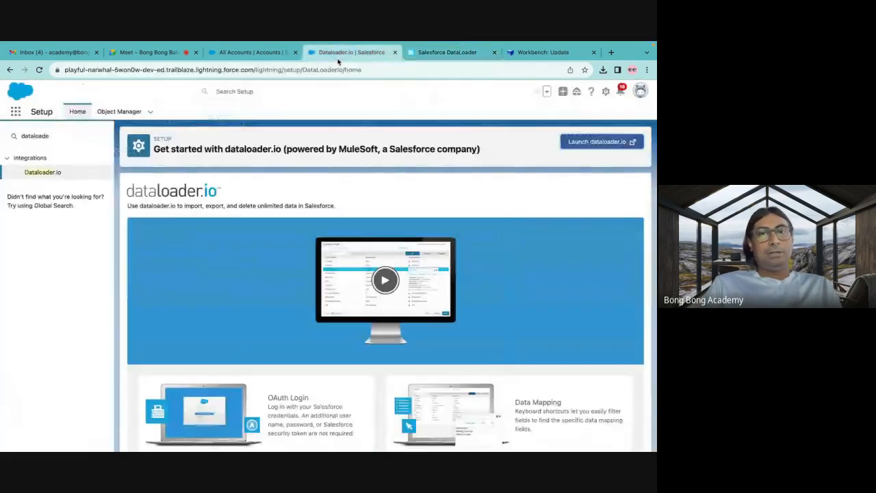
pyautogui.click(243, 53)
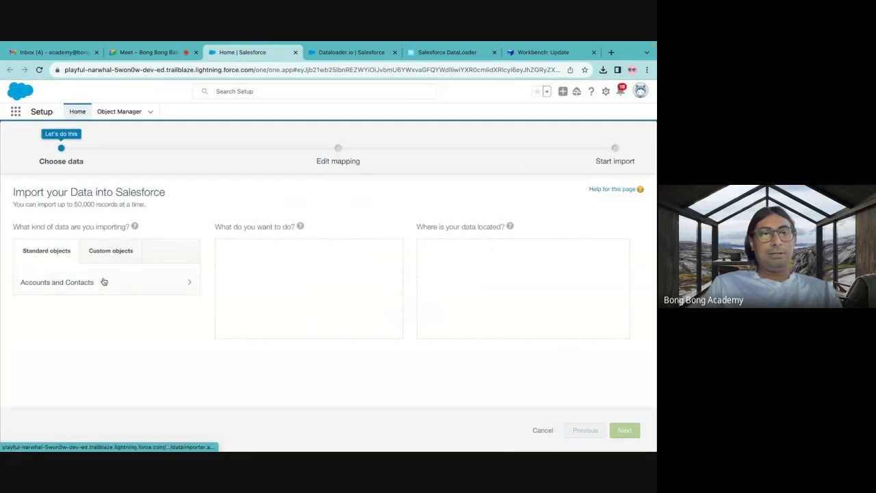
pyautogui.click(103, 281)
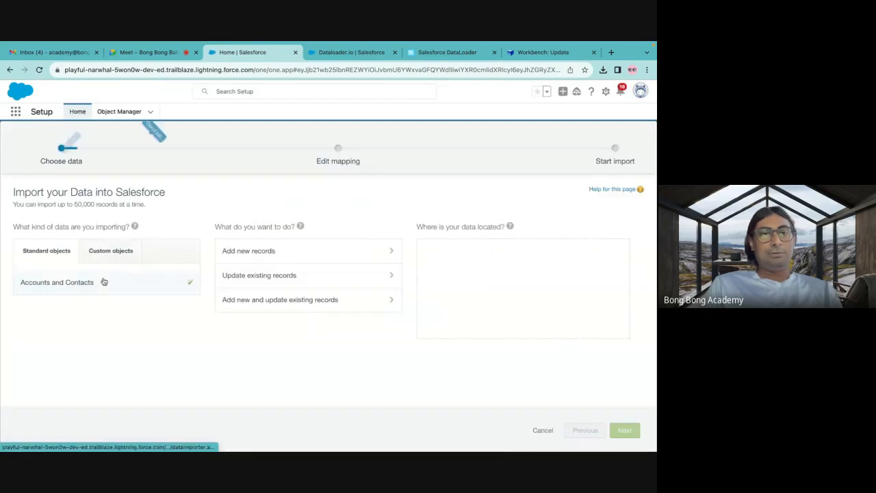
pyautogui.click(263, 280)
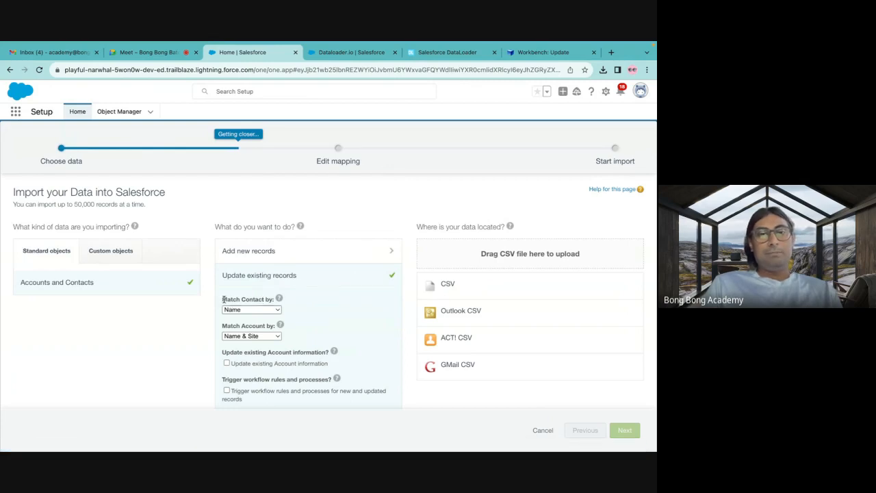
pyautogui.click(266, 312)
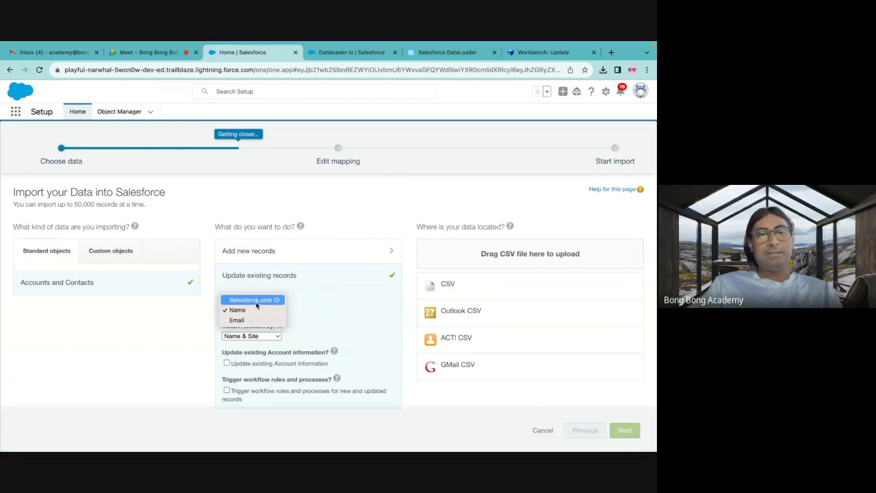
pyautogui.click(257, 302)
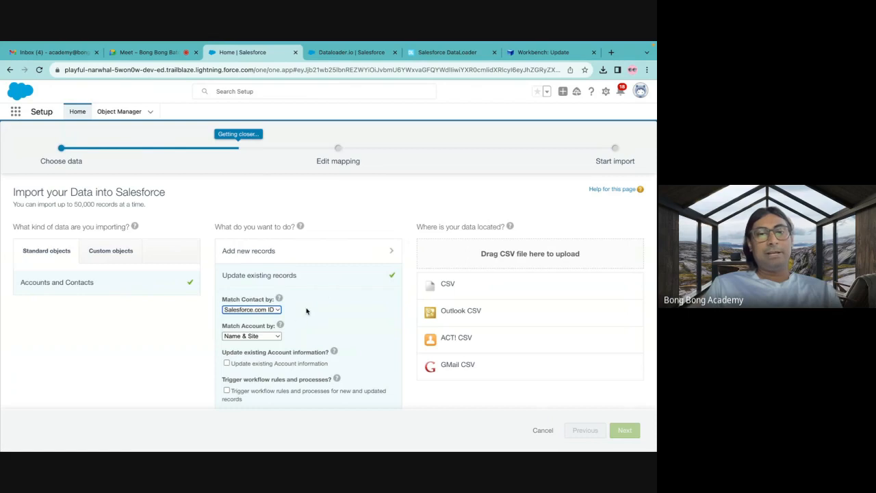
# Review the contact matching options and the other settings for updating existing records, keeping Salesforce.com ID selected.
pyautogui.click(245, 312)
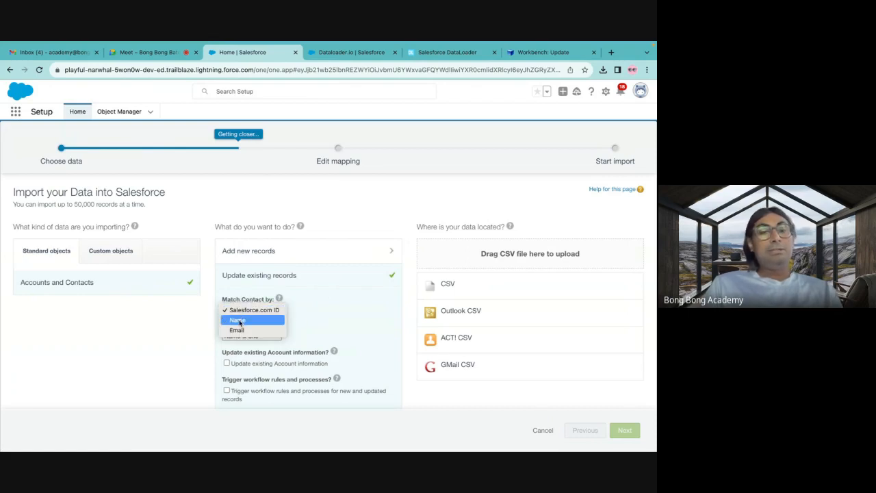
pyautogui.click(259, 280)
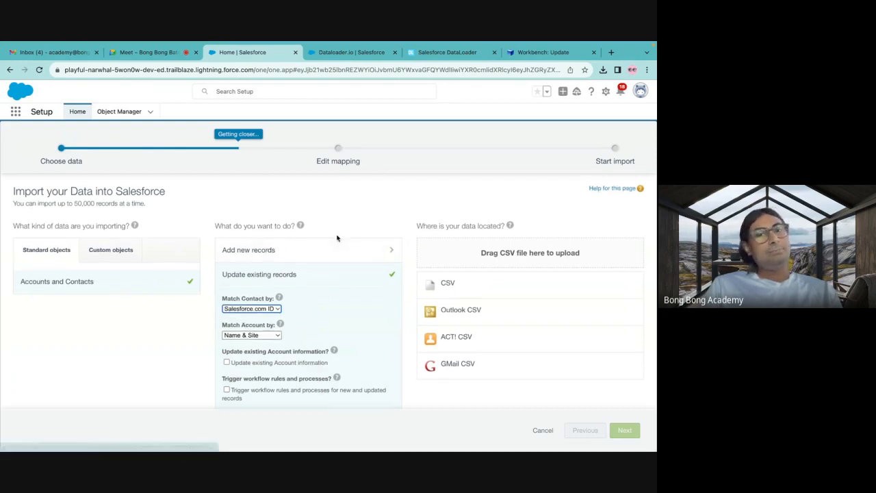
pyautogui.scroll(-1, 337, 237)
pyautogui.click(270, 260)
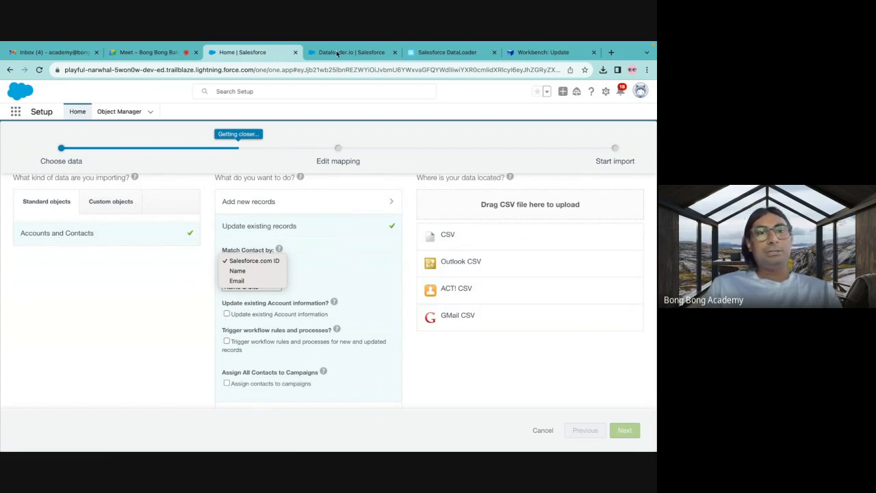
pyautogui.click(183, 285)
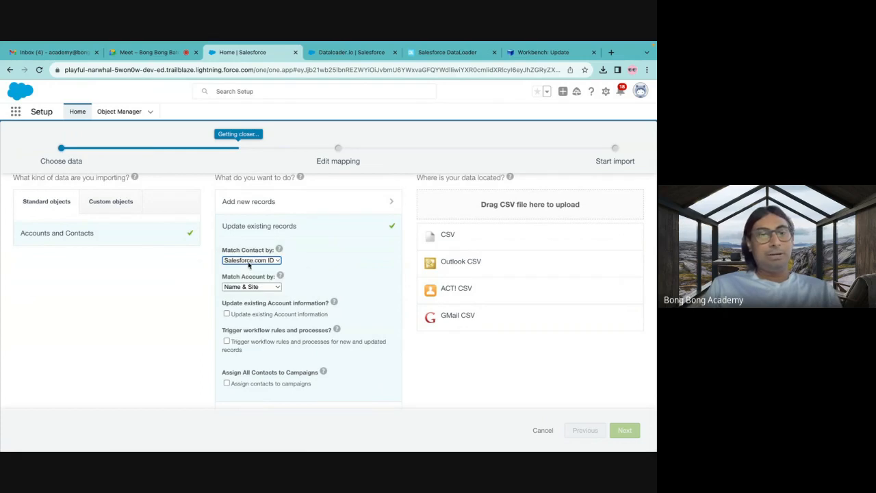
pyautogui.click(249, 263)
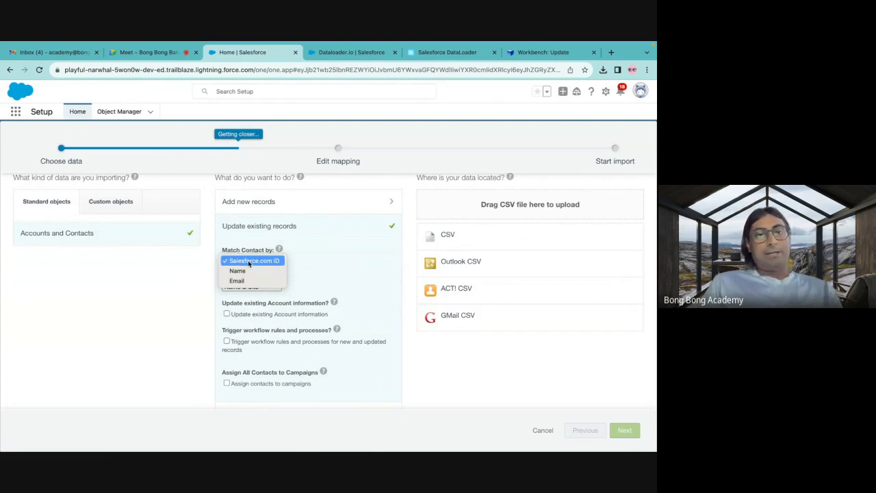
pyautogui.click(249, 263)
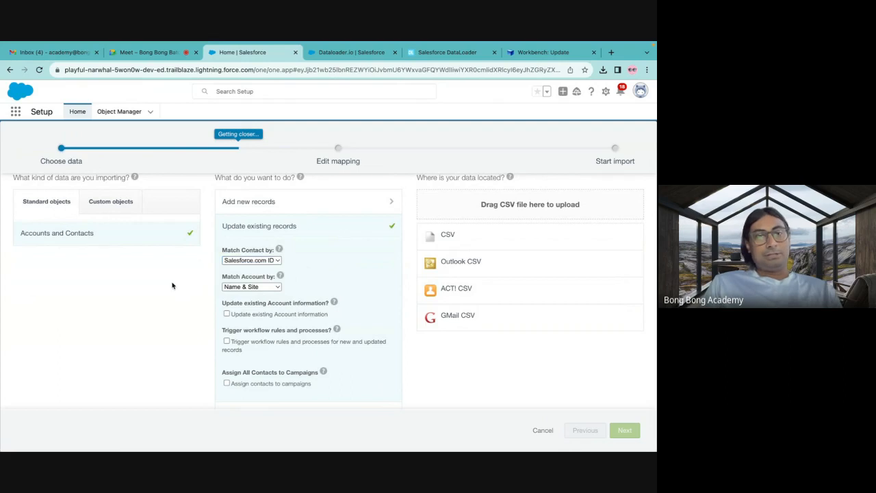
# Return to Workbench and open the Upsert data operation.
pyautogui.click(445, 53)
pyautogui.click(525, 54)
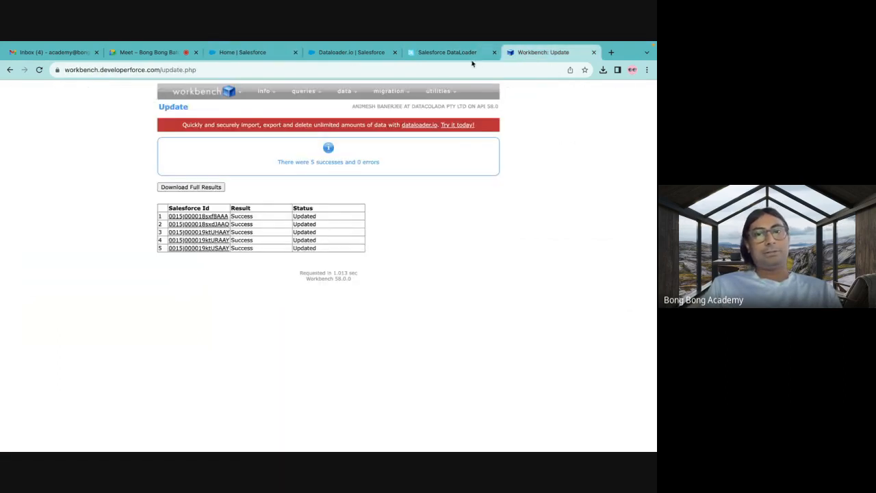
pyautogui.moveTo(362, 96)
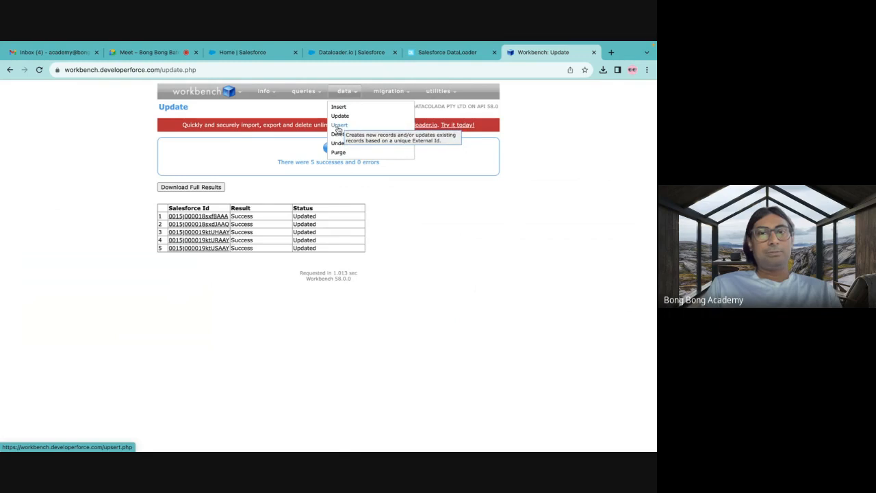
pyautogui.click(338, 127)
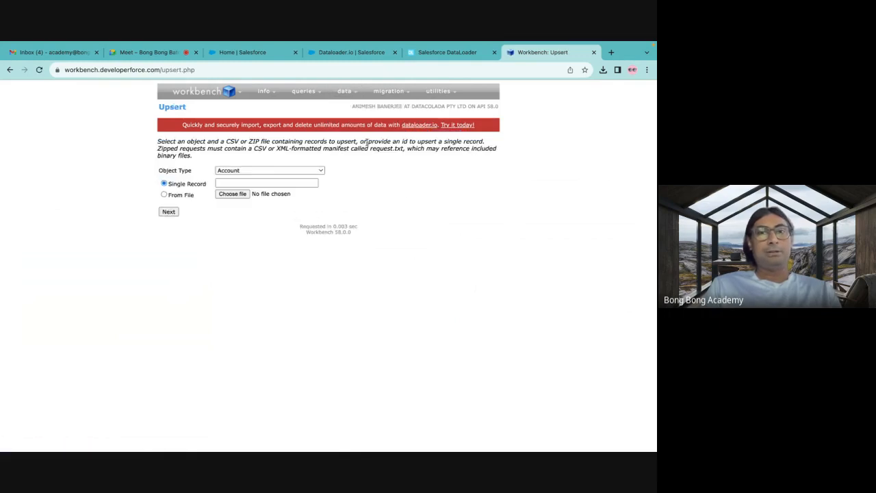
# Back in the Salesforce import wizard, reselect Accounts and Contacts and choose Add new and update existing records.
pyautogui.click(332, 53)
pyautogui.click(282, 54)
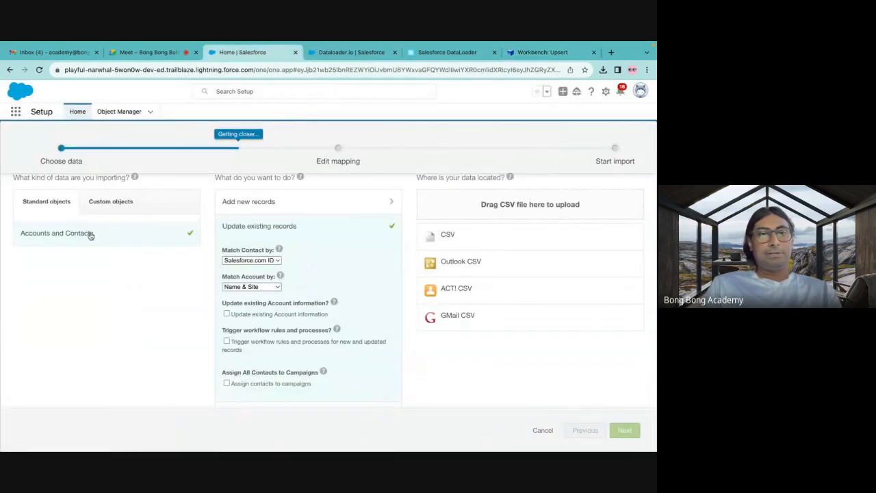
pyautogui.click(91, 234)
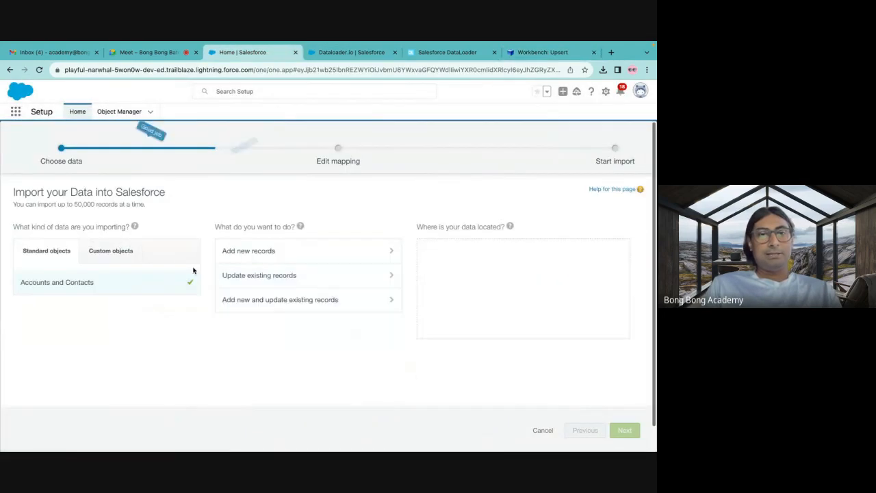
pyautogui.click(263, 307)
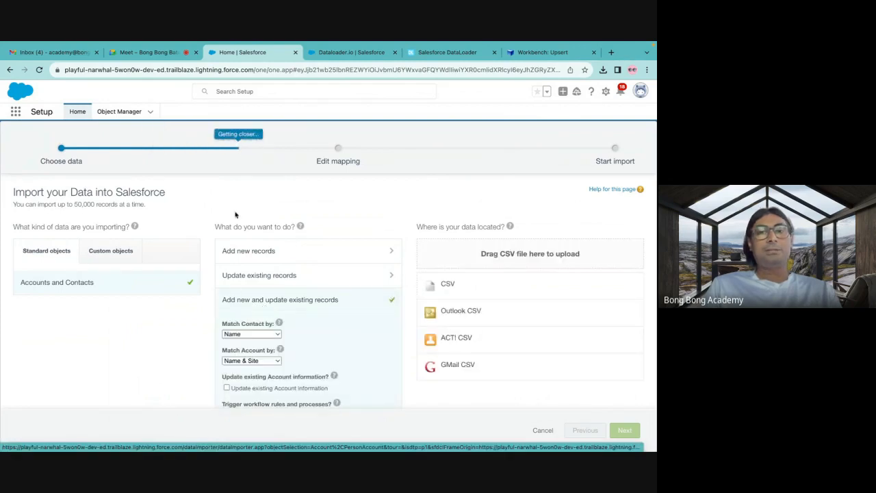
# Open Inactive Accounts.csv from Downloads in Microsoft Excel and widen the Id and Name columns to fit their contents.
pyautogui.moveTo(438, 449)
pyautogui.click(538, 442)
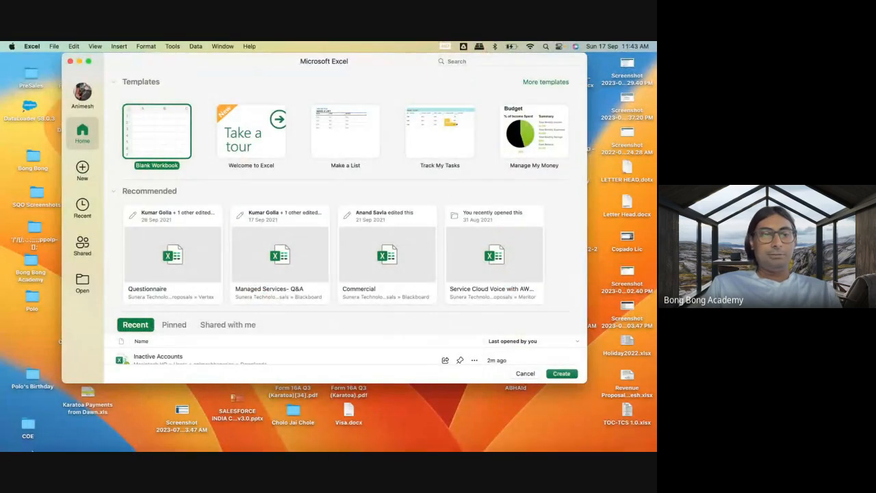
pyautogui.click(40, 441)
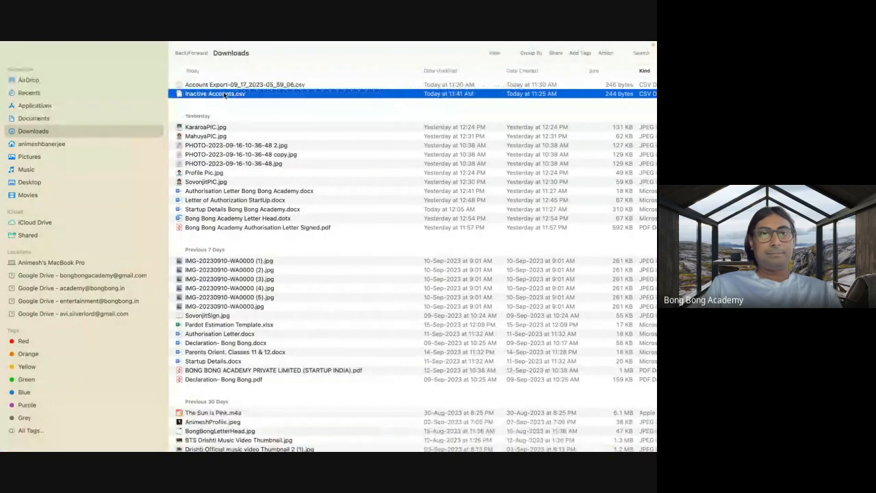
pyautogui.rightClick(233, 94)
pyautogui.moveTo(321, 108)
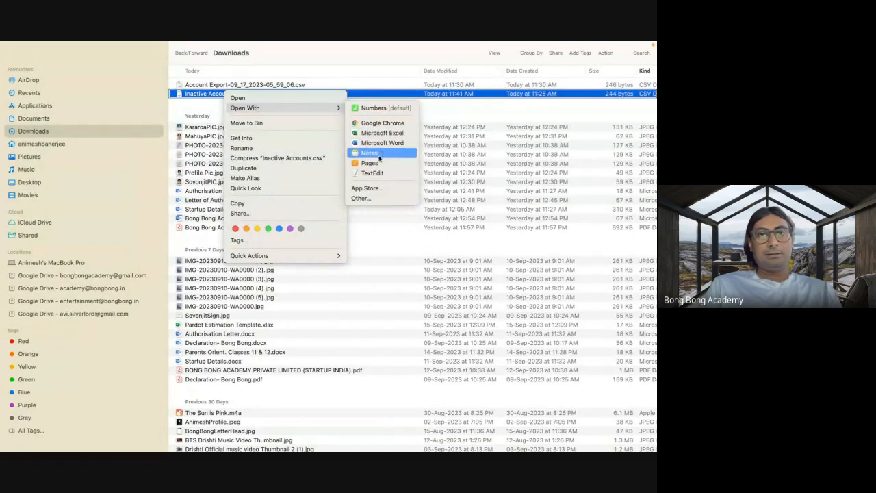
pyautogui.click(374, 135)
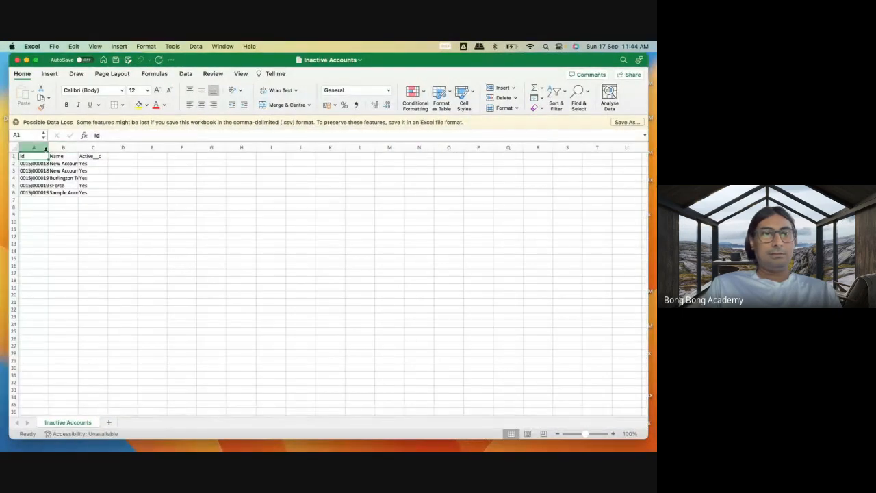
pyautogui.moveTo(49, 148); pyautogui.dragTo(155, 148)
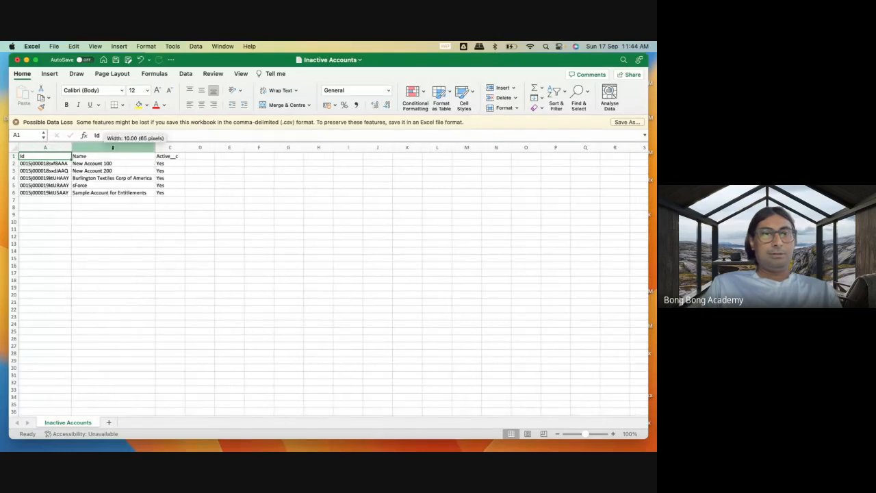
# Add the account names Test100 in B7 and Test200 in B8, and save Inactive Accounts.csv.
pyautogui.click(96, 200)
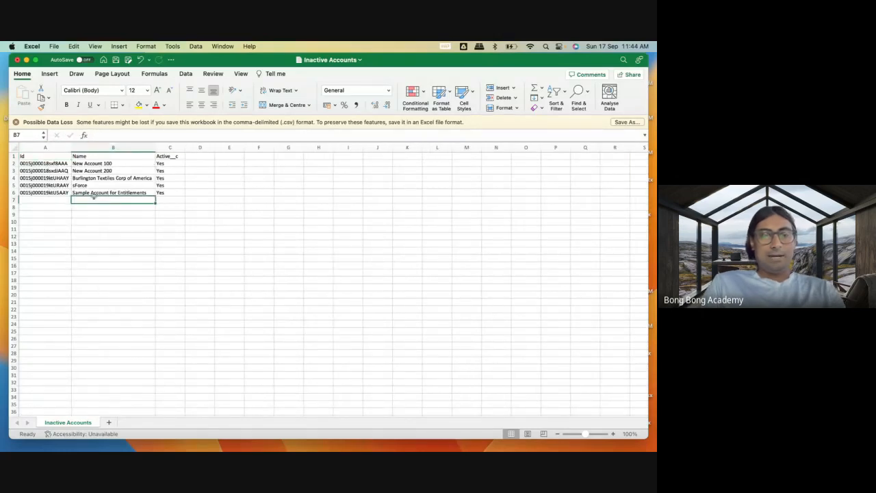
pyautogui.write('Test100')
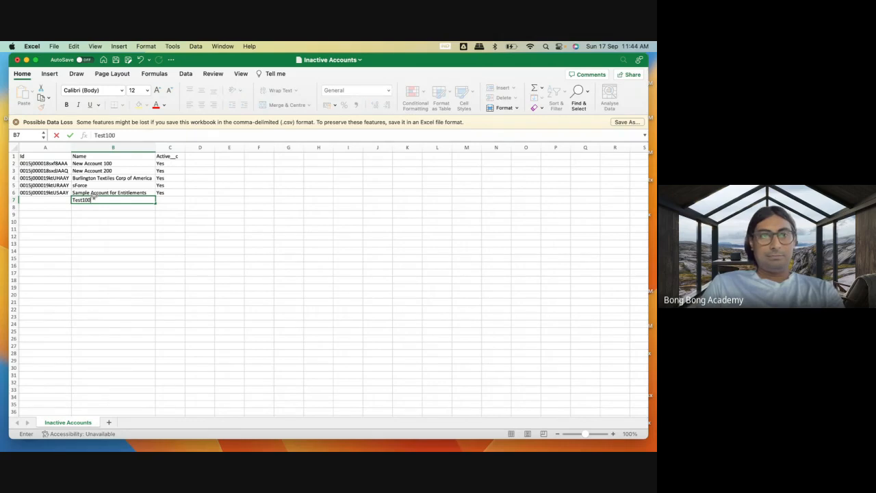
pyautogui.click(88, 206)
pyautogui.write('T')
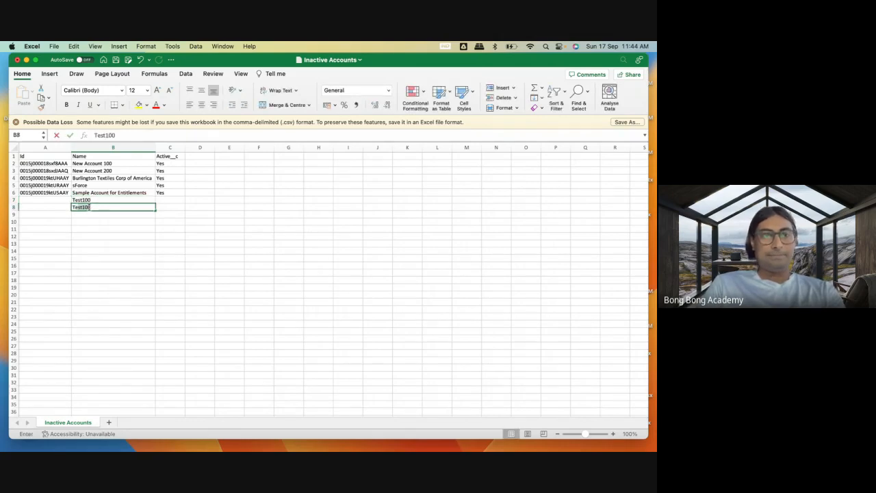
pyautogui.write('est2')
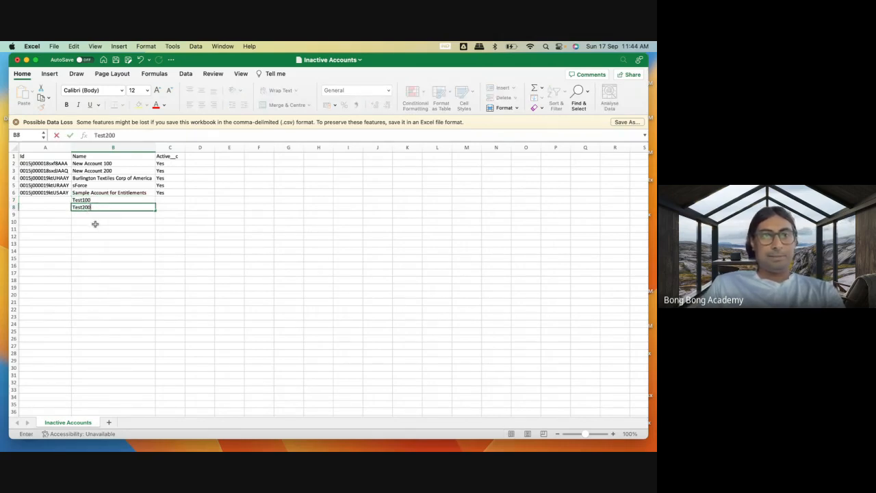
pyautogui.write('00')
pyautogui.click(96, 224)
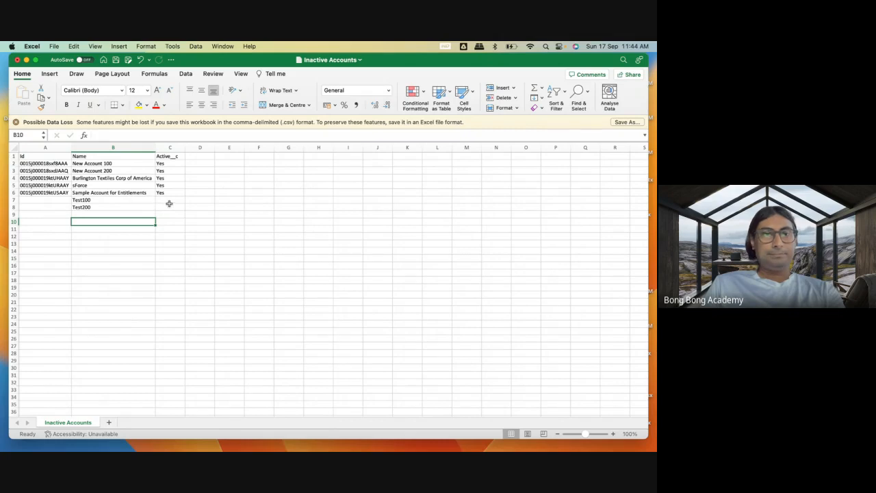
pyautogui.click(54, 47)
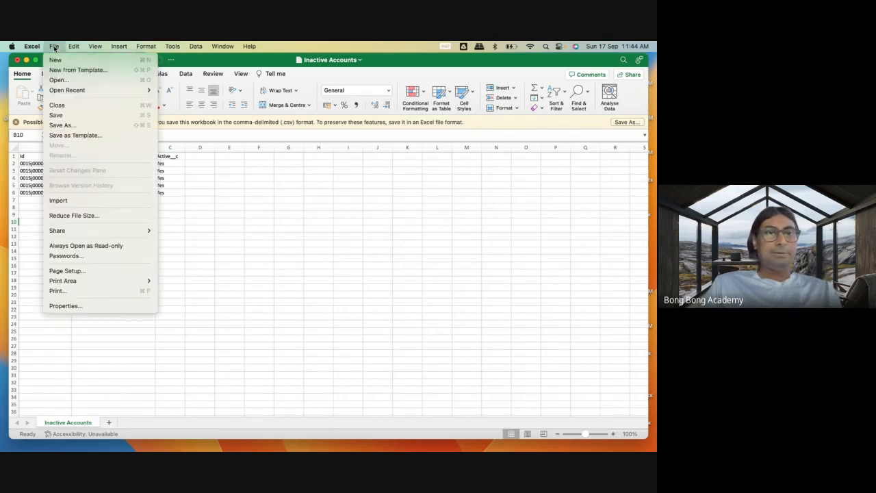
pyautogui.click(62, 116)
pyautogui.click(182, 237)
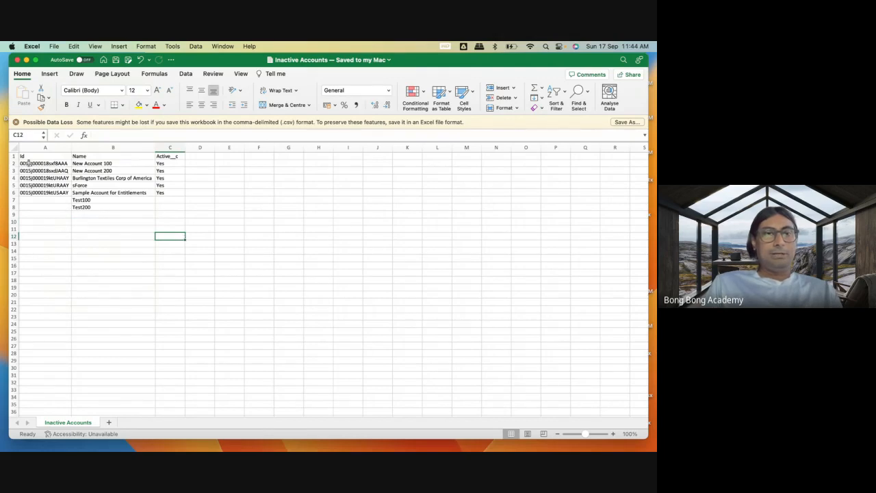
# Compare the existing account rows in A2:C6 with the two added names and their Id cells.
pyautogui.moveTo(27, 164); pyautogui.dragTo(165, 193)
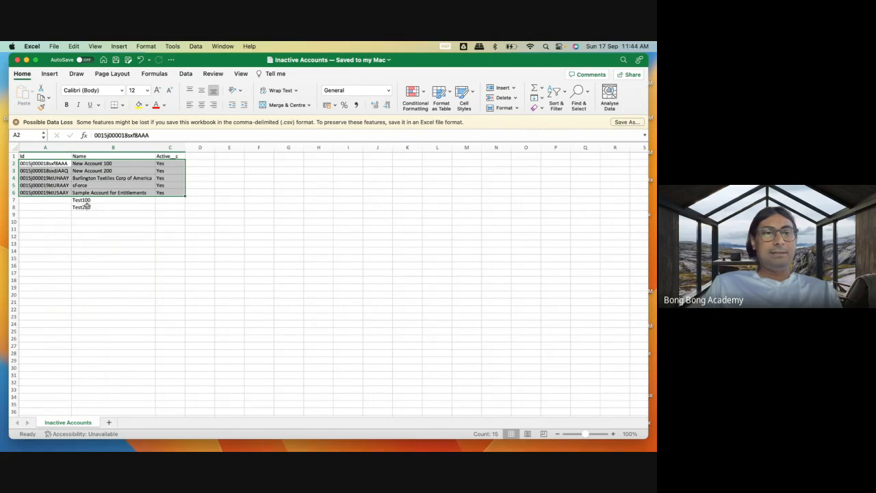
pyautogui.moveTo(86, 206); pyautogui.dragTo(86, 199)
pyautogui.click(49, 200)
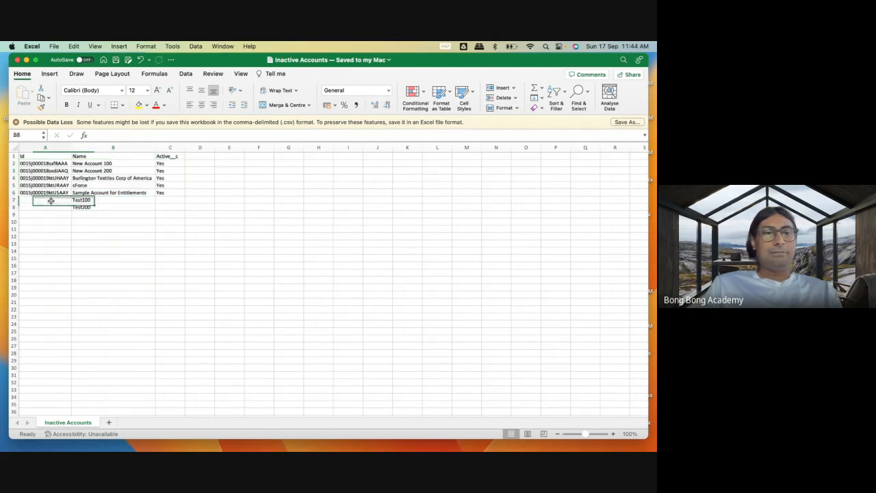
pyautogui.moveTo(81, 440)
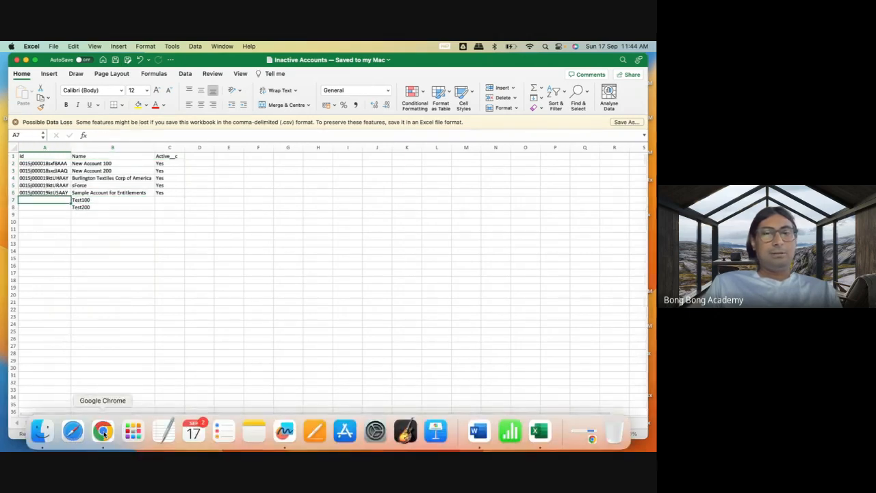
# Switch to Workbench in Google Chrome and start a data Upsert.
pyautogui.click(103, 431)
pyautogui.click(527, 54)
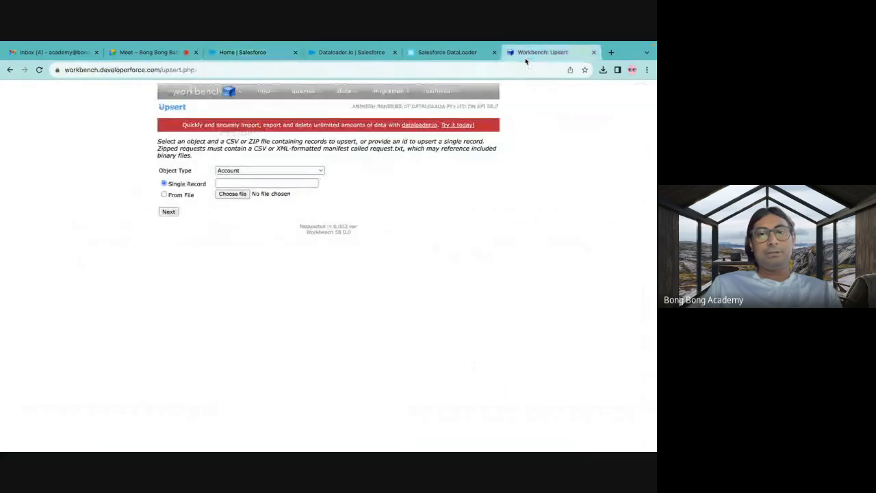
pyautogui.moveTo(346, 93)
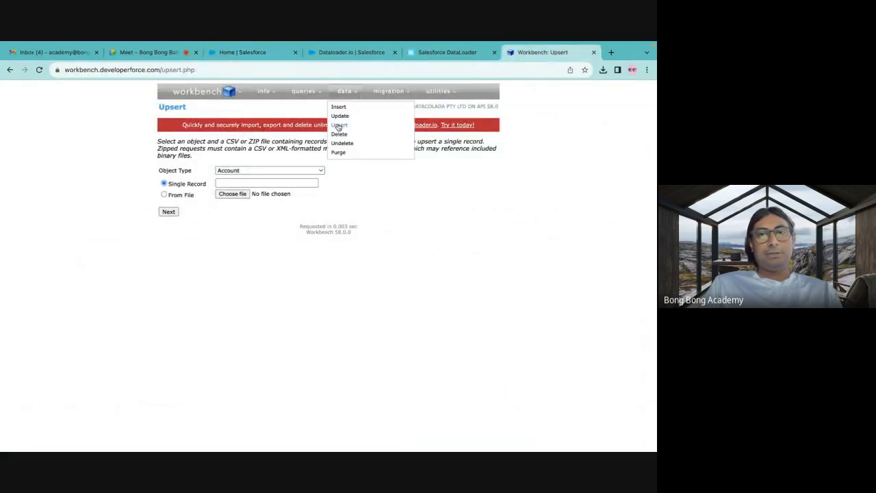
pyautogui.click(339, 125)
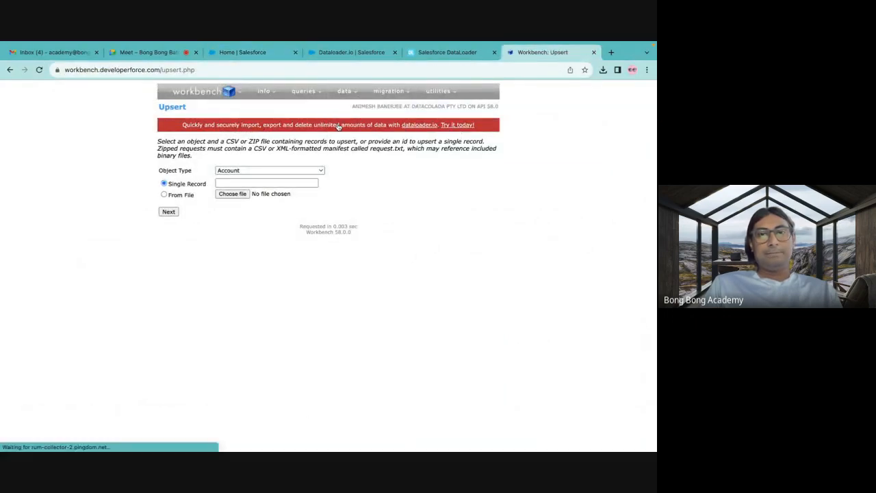
# Upload Inactive Accounts.csv from Downloads as the source file for the Account upsert.
pyautogui.click(187, 195)
pyautogui.click(234, 195)
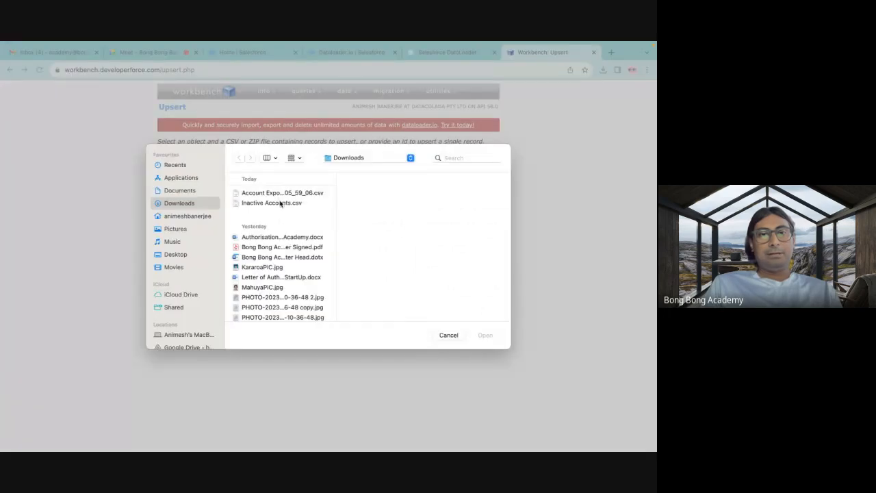
pyautogui.click(280, 203)
pyautogui.click(484, 336)
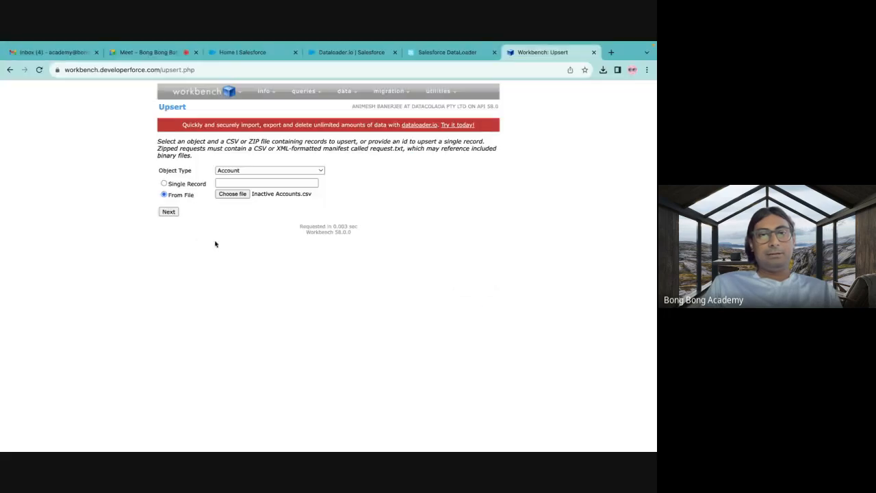
pyautogui.click(169, 212)
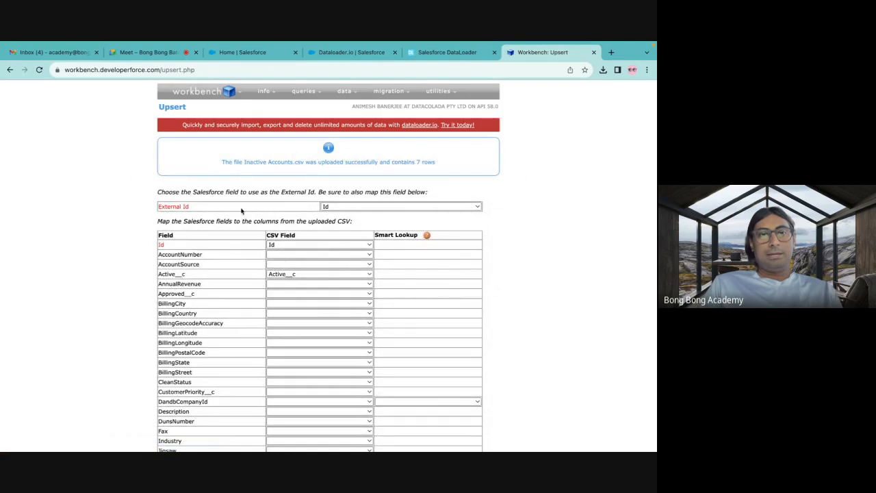
# Review and accept the upsert field mapping of Id, Active__c and Name, with Id as the External Id.
pyautogui.scroll(-3, 212, 212)
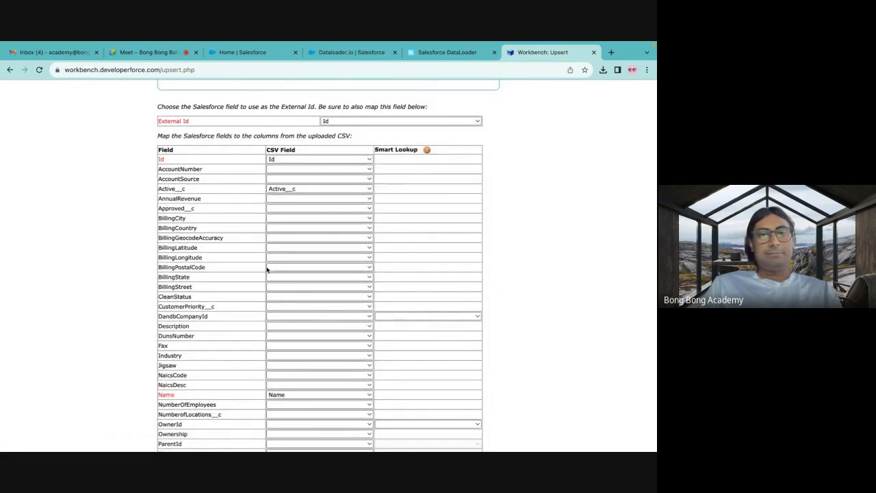
pyautogui.scroll(-1, 267, 269)
pyautogui.scroll(-5, 267, 270)
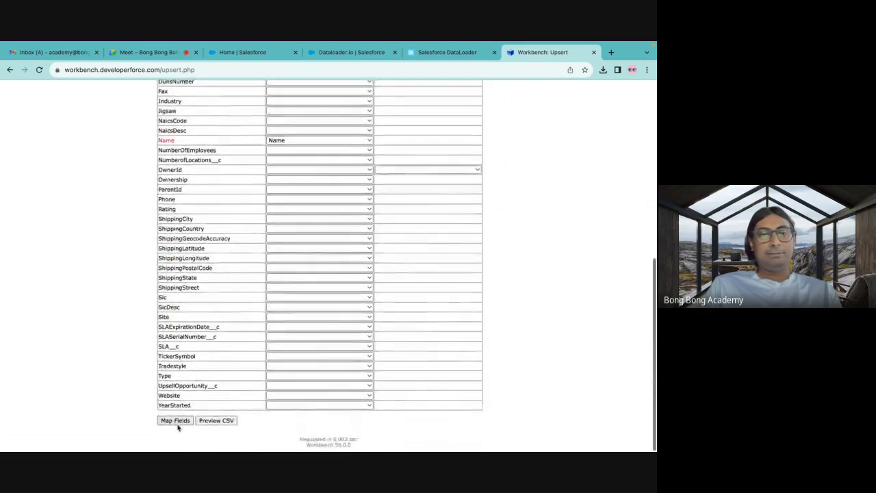
pyautogui.click(175, 421)
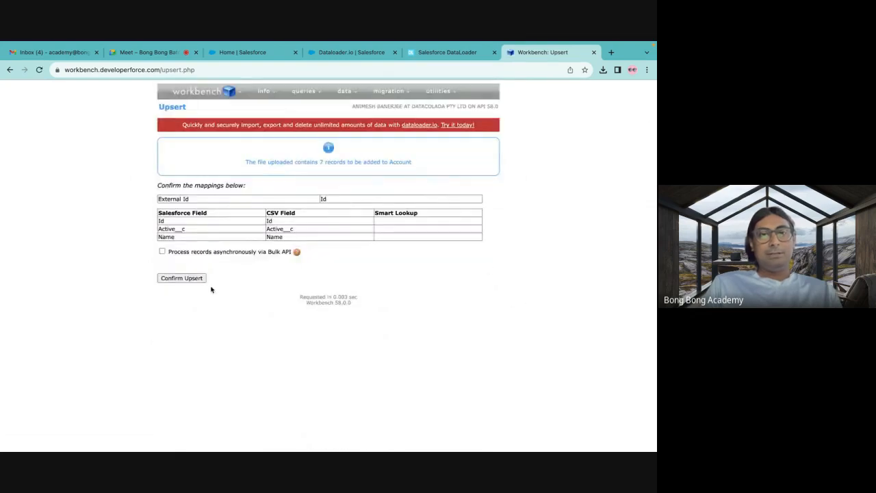
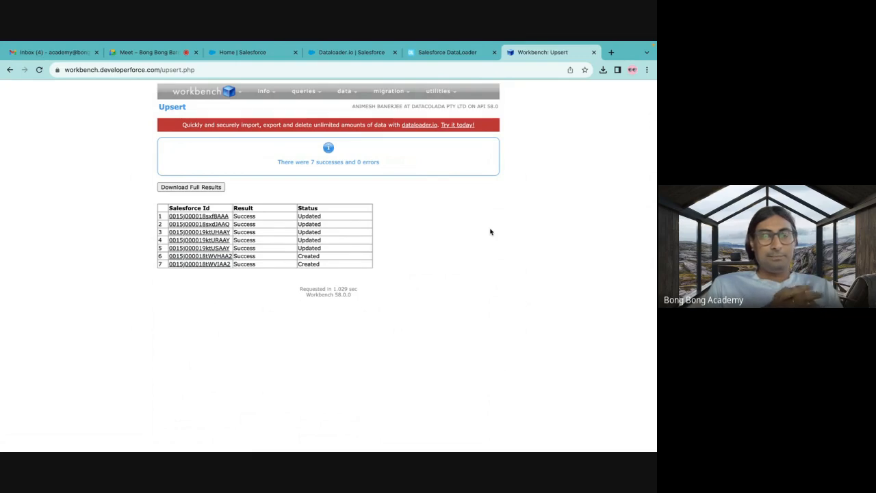
# Start a data Delete from a file and choose Inactive Accounts.csv from Downloads as the source.
pyautogui.moveTo(333, 90)
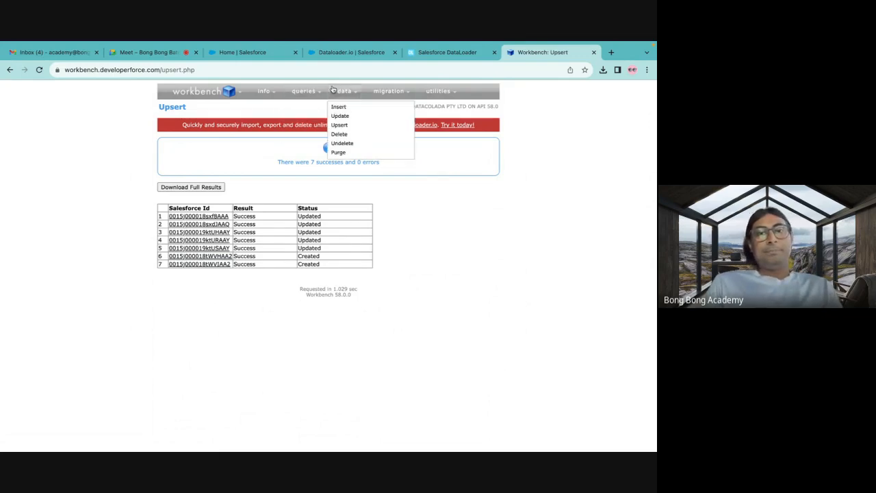
pyautogui.click(344, 136)
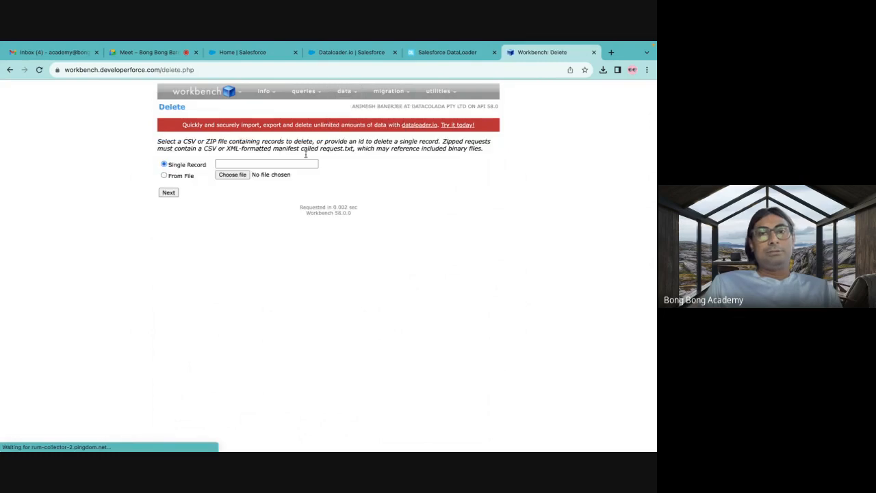
pyautogui.click(182, 175)
pyautogui.click(232, 174)
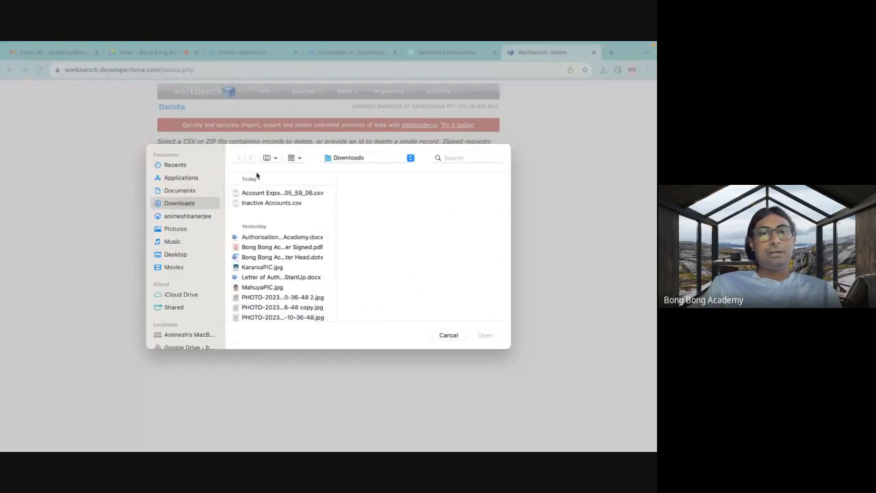
pyautogui.click(272, 203)
pyautogui.click(486, 335)
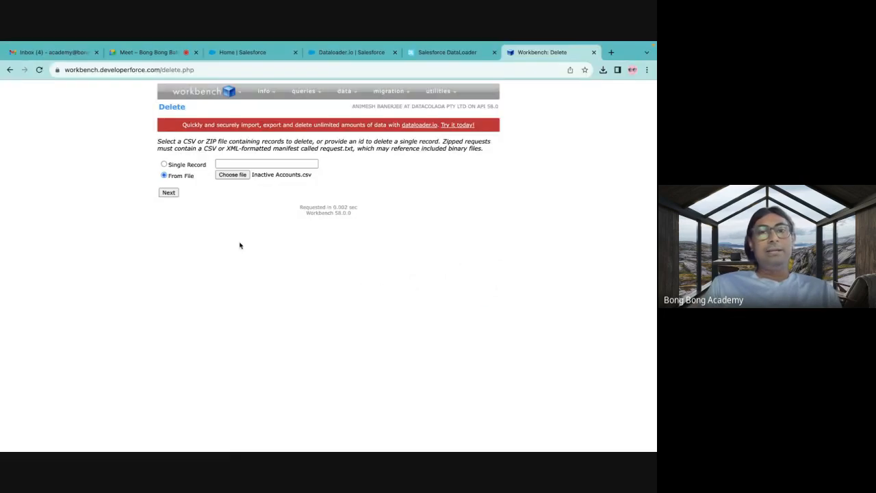
# Upload the chosen file, map Id to the CSV's Id column and confirm the delete without hard delete or Bulk API.
pyautogui.click(168, 193)
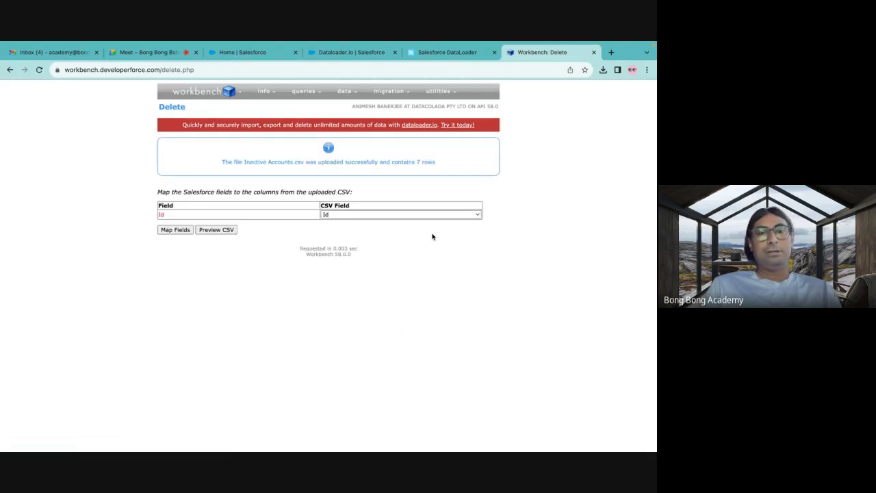
pyautogui.click(177, 230)
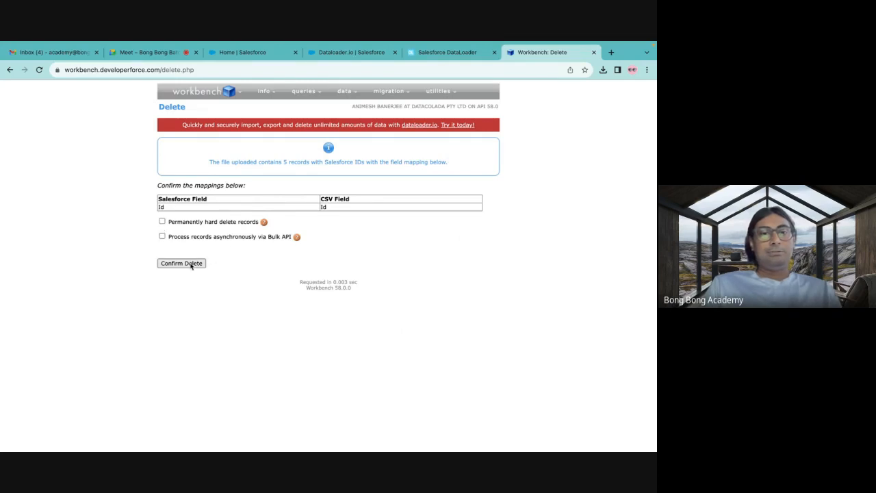
pyautogui.click(192, 266)
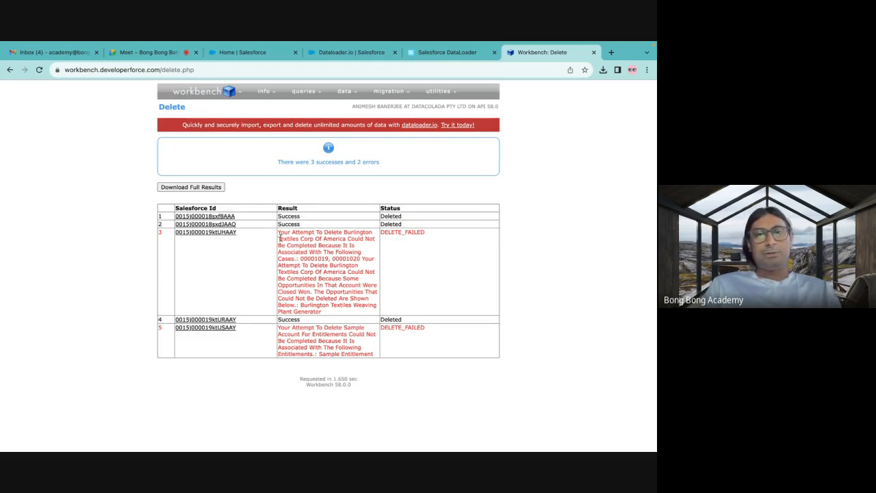
# Examine the error text for record 3 in the delete results.
pyautogui.moveTo(279, 235); pyautogui.dragTo(327, 315)
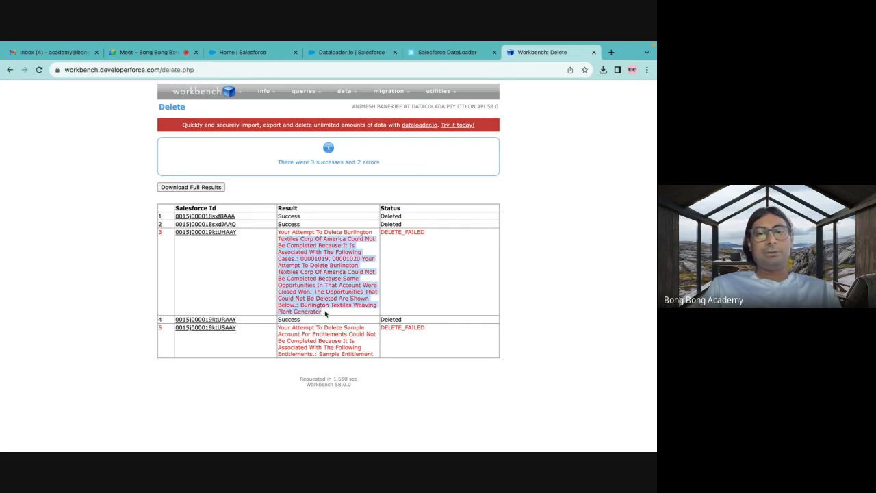
pyautogui.click(325, 313)
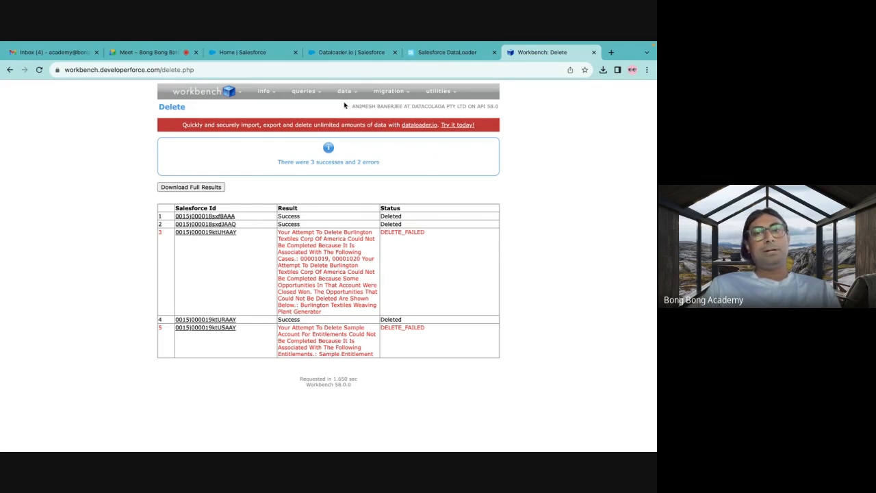
pyautogui.moveTo(349, 89)
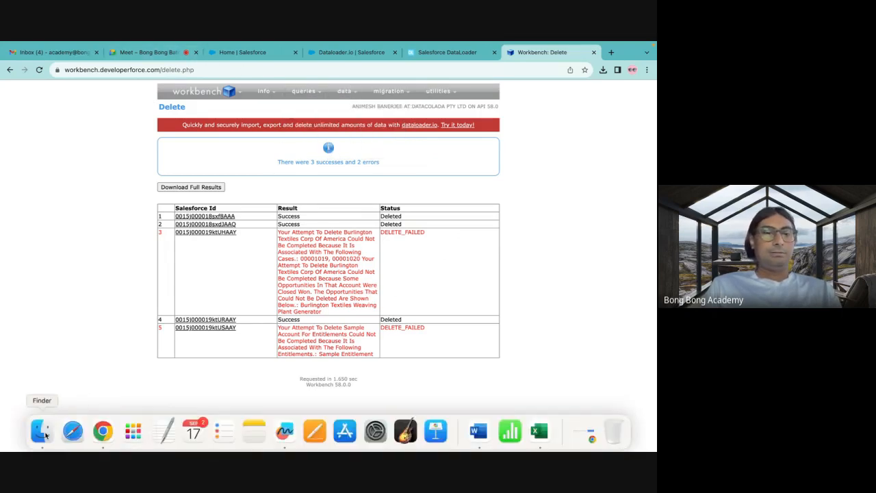
# Switch to Finder and open Inactive Accounts.csv from Downloads in Microsoft Excel.
pyautogui.click(41, 430)
pyautogui.rightClick(218, 94)
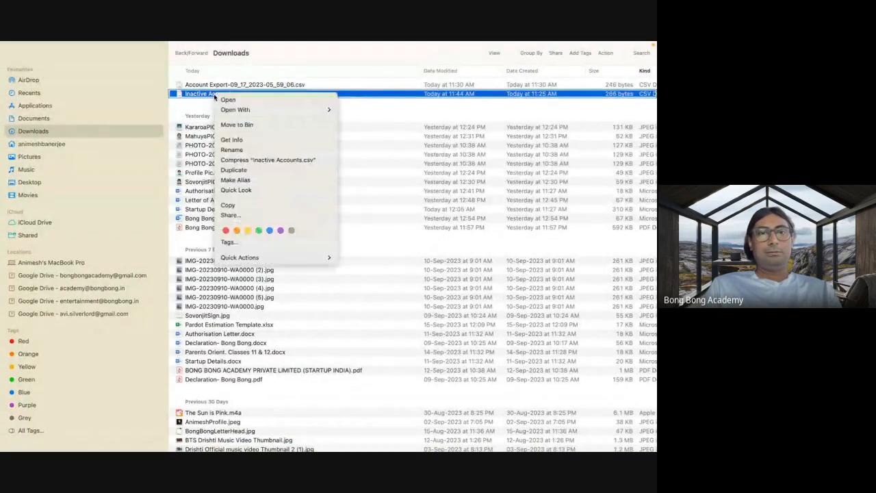
pyautogui.moveTo(256, 109)
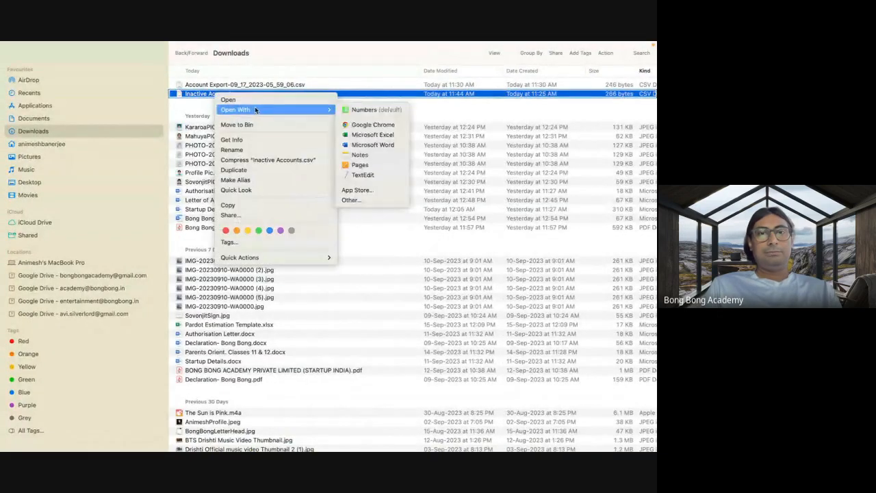
pyautogui.click(364, 136)
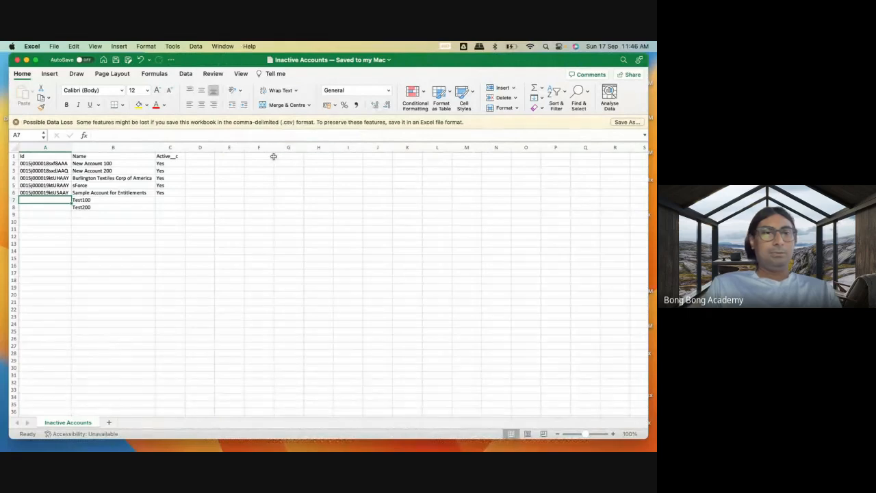
# Compare the account names in B2:B6 with the records in the delete results.
pyautogui.moveTo(111, 164); pyautogui.dragTo(111, 172)
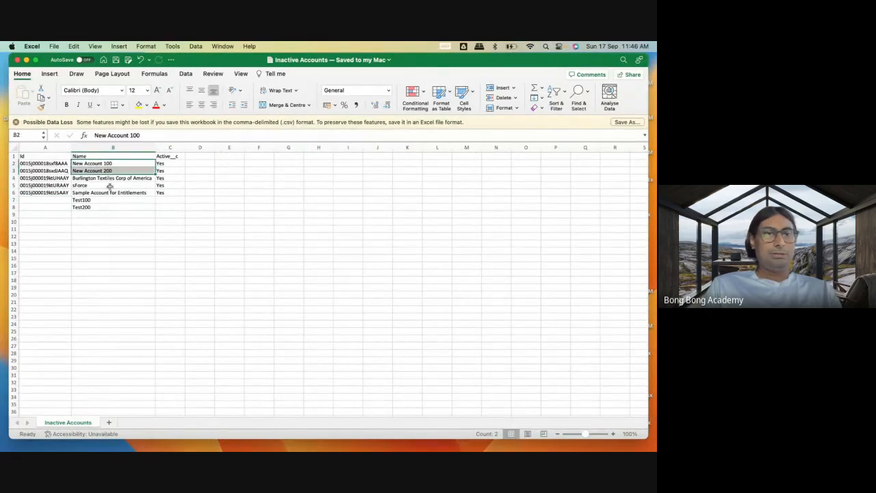
pyautogui.click(97, 186)
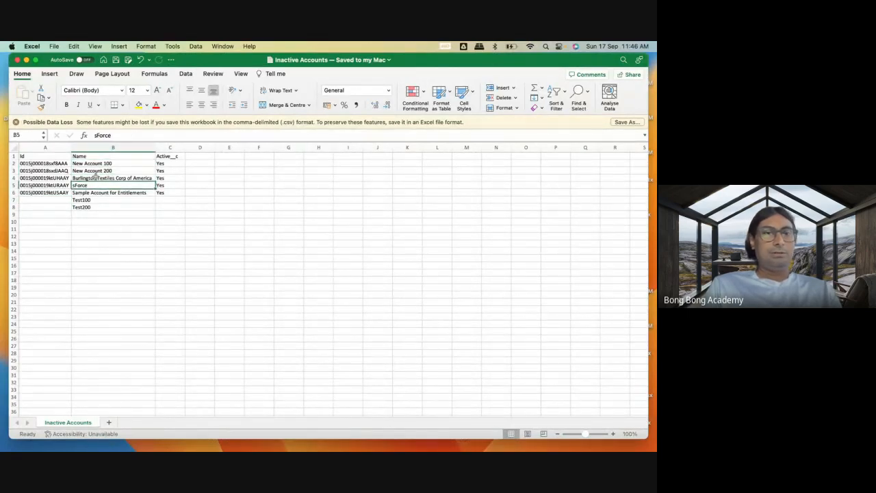
pyautogui.click(95, 176)
pyautogui.click(96, 192)
pyautogui.click(96, 177)
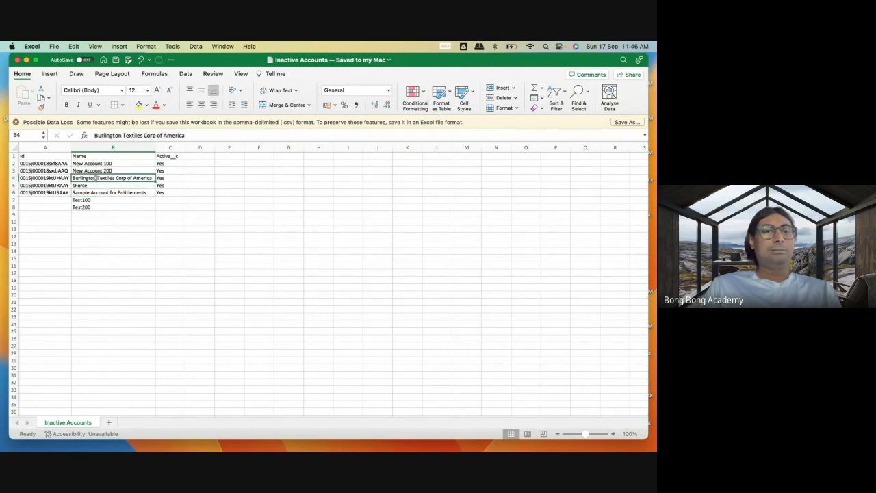
pyautogui.click(91, 192)
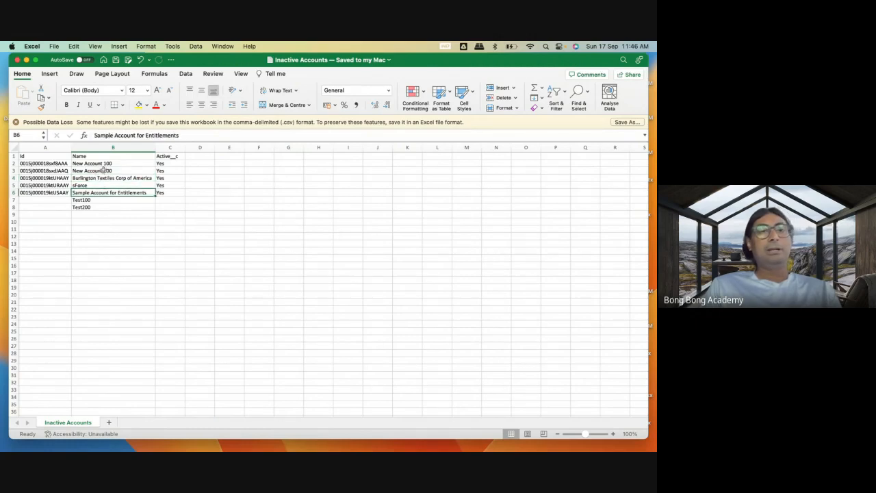
# Switch to the Salesforce org in Google Chrome and open the Sales app.
pyautogui.moveTo(72, 444)
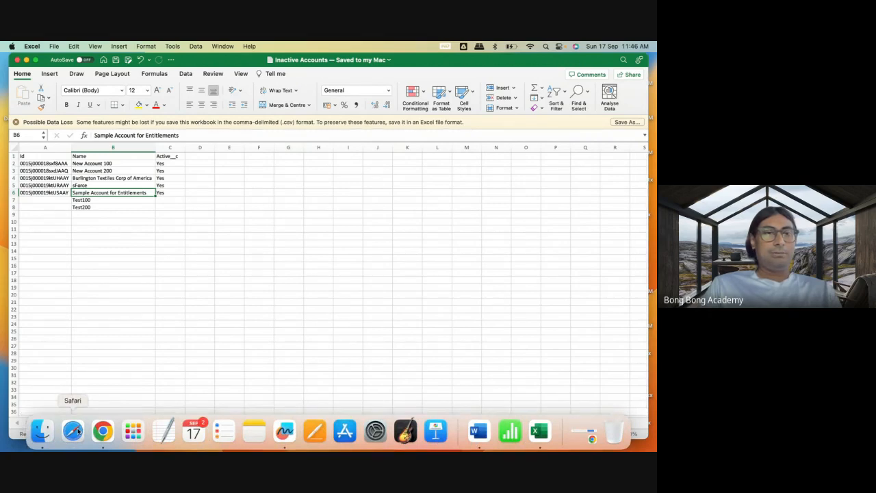
pyautogui.click(102, 437)
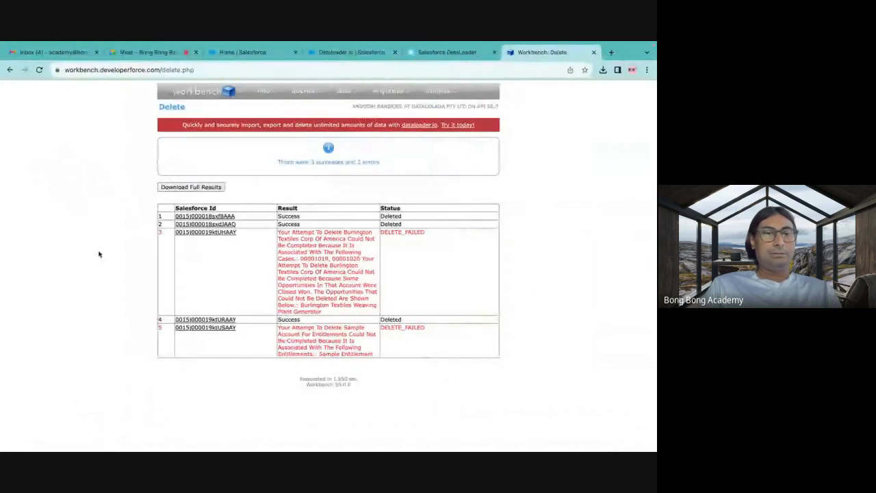
pyautogui.click(243, 52)
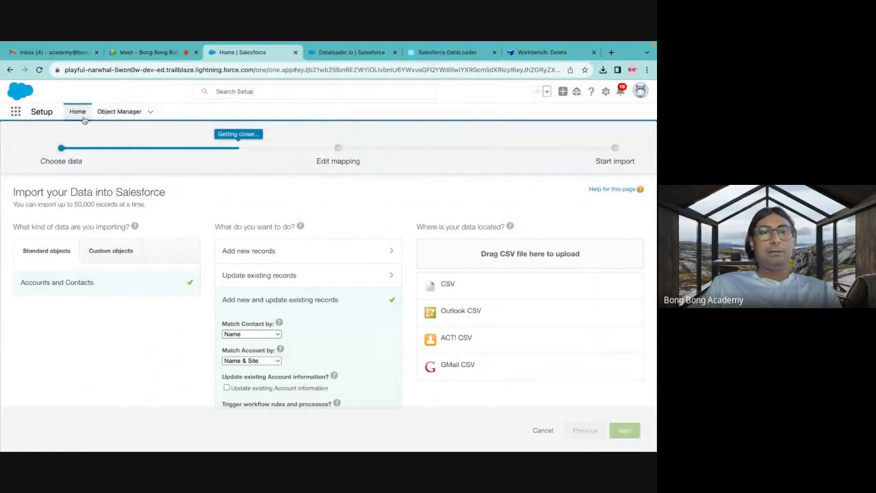
pyautogui.click(15, 113)
pyautogui.write('sales')
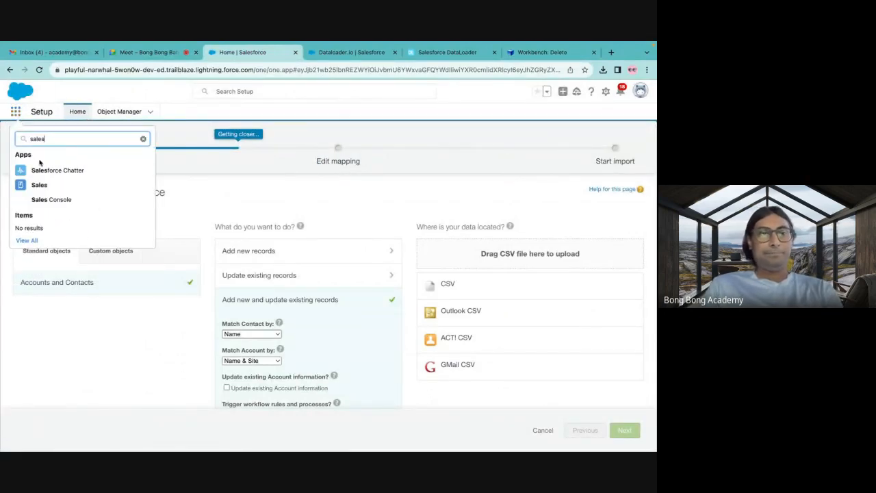
pyautogui.click(43, 191)
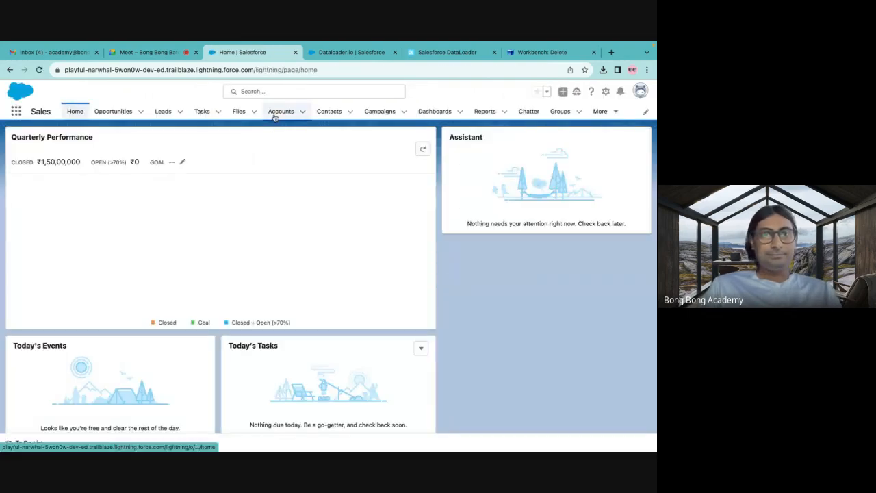
# Show the All Accounts list view and check which accounts from the CSV file it contains.
pyautogui.click(275, 114)
pyautogui.click(103, 146)
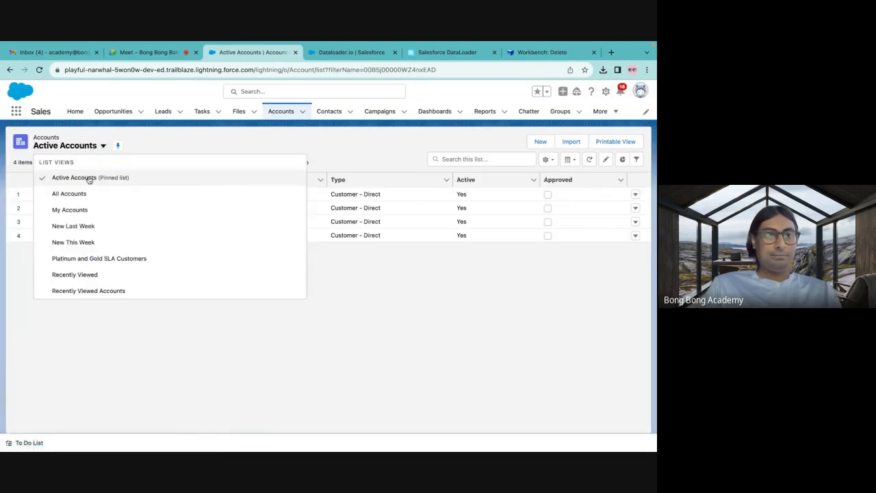
pyautogui.click(76, 194)
pyautogui.scroll(-3, 149, 279)
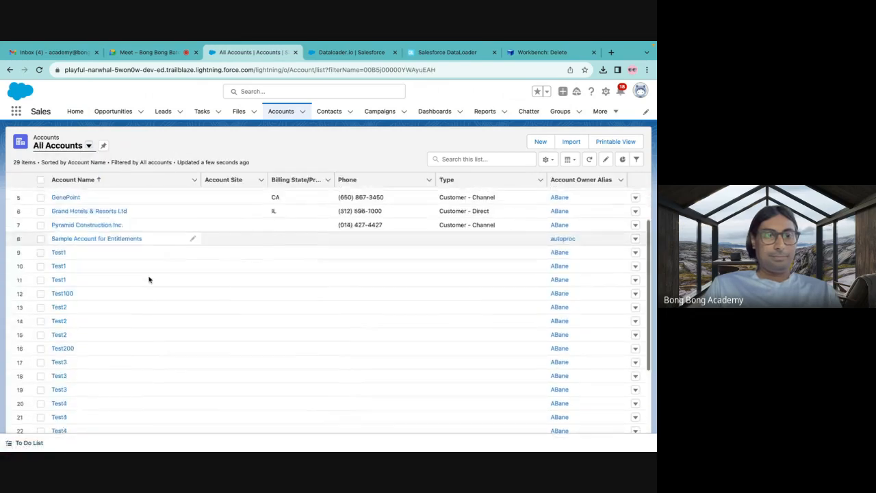
pyautogui.scroll(-2, 150, 280)
pyautogui.scroll(5, 149, 279)
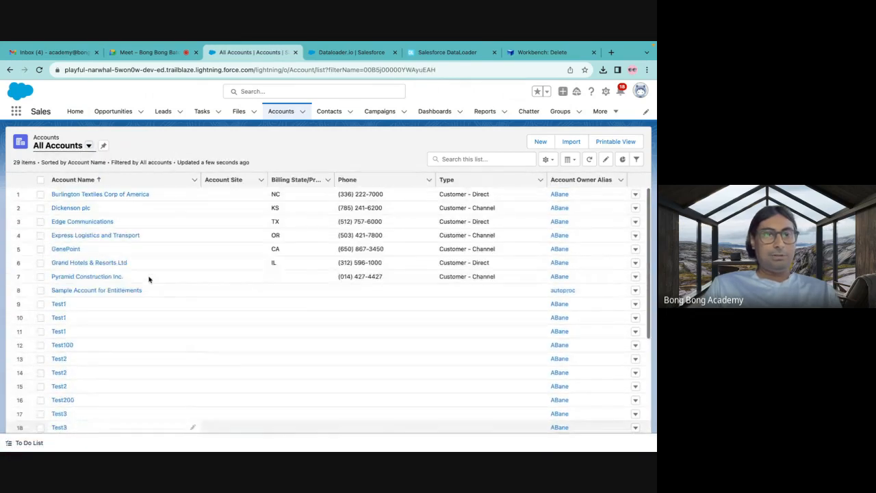
pyautogui.scroll(-3, 149, 279)
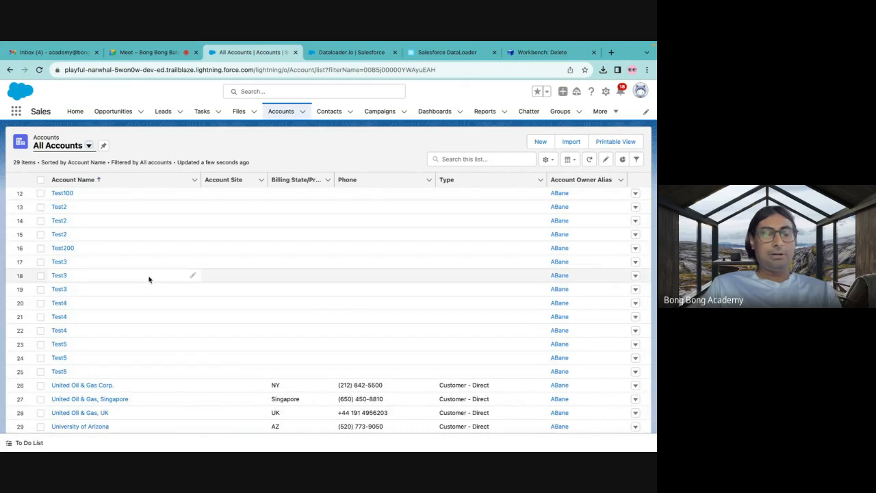
# Return to Workbench, start a data Undelete from a file and choose Inactive Accounts.csv from Downloads.
pyautogui.click(446, 61)
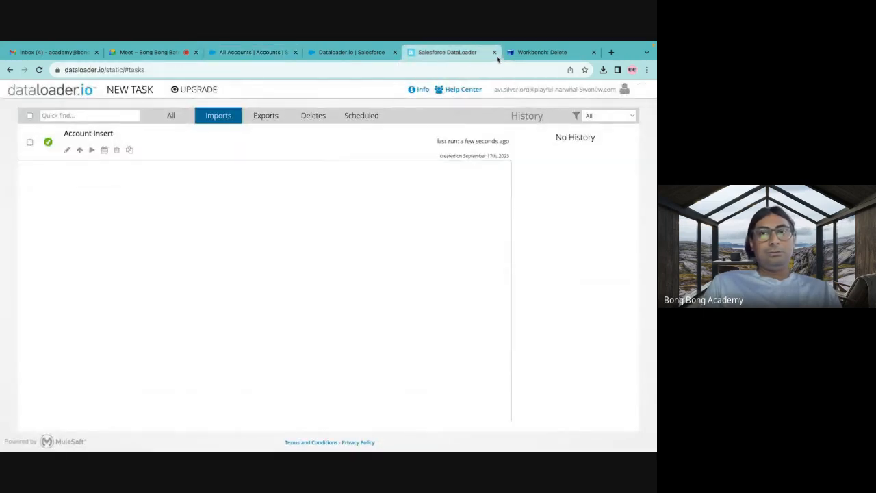
pyautogui.click(524, 53)
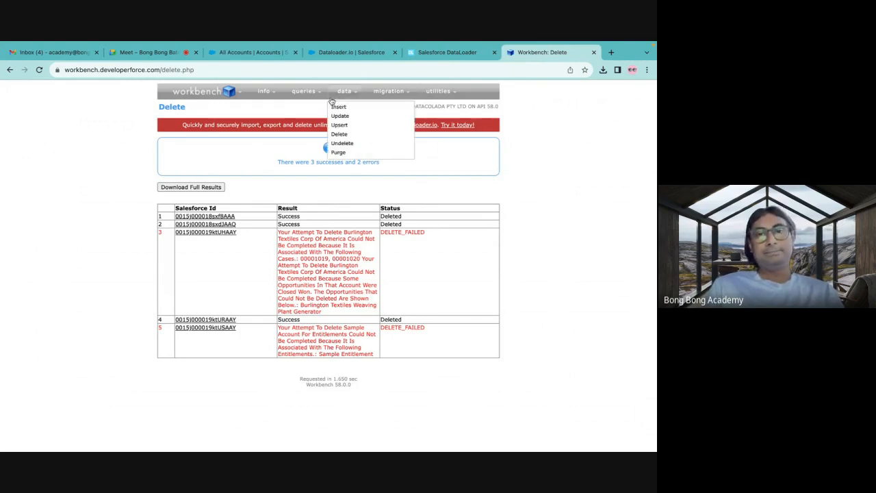
pyautogui.click(338, 145)
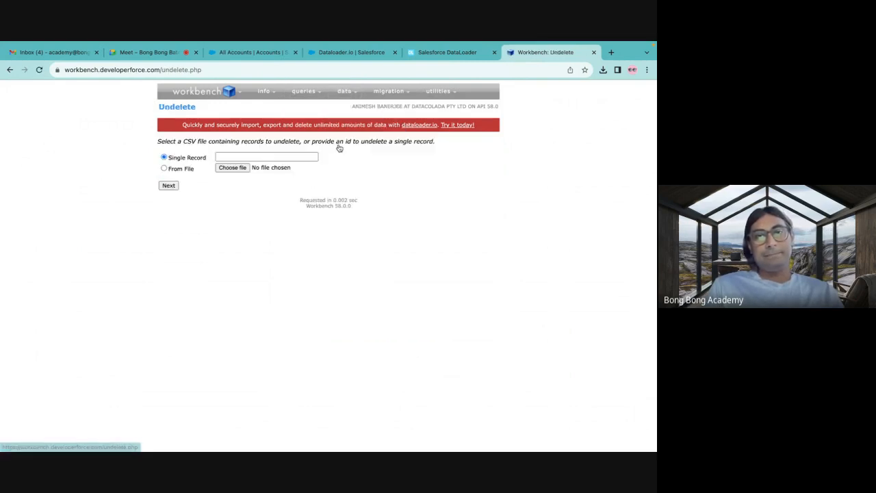
pyautogui.click(188, 169)
pyautogui.click(232, 167)
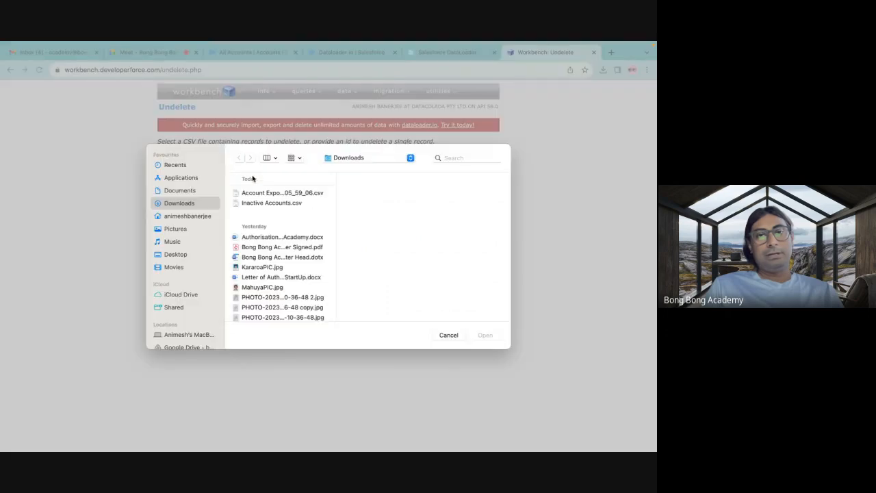
pyautogui.click(279, 203)
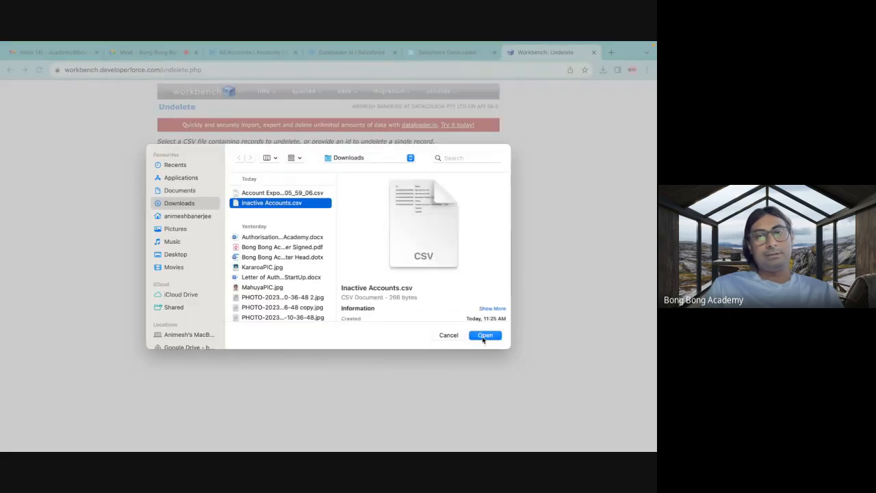
pyautogui.click(484, 335)
# Upload the file, map Id to the CSV's Id column and confirm the undelete.
pyautogui.click(173, 189)
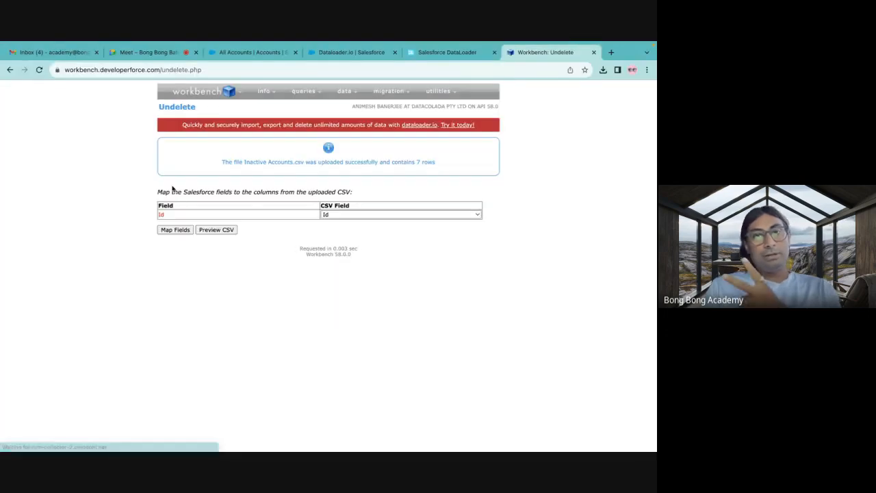
pyautogui.click(179, 231)
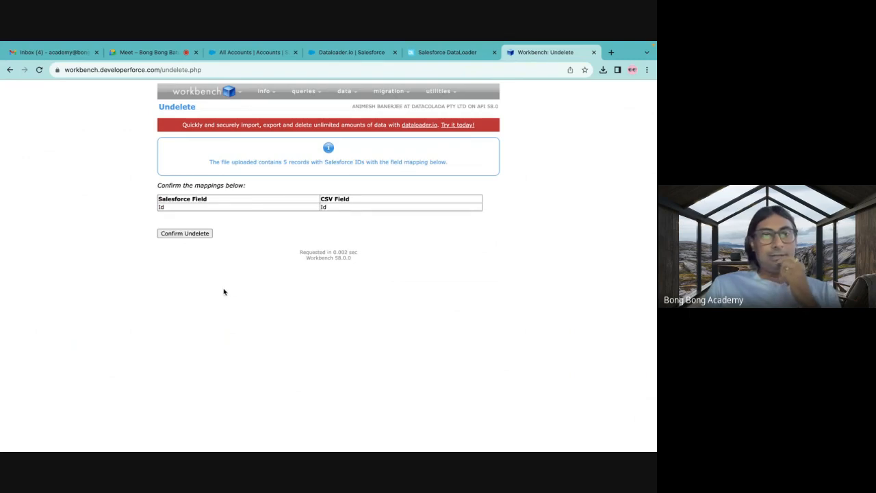
pyautogui.click(190, 235)
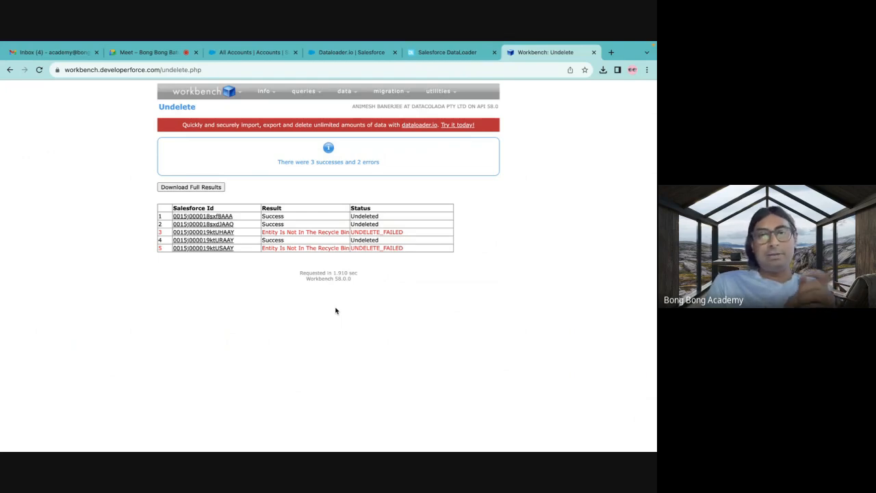
# Switch to the Salesforce org, reload the All Accounts list view and check it for the accounts restored from the CSV file.
pyautogui.click(248, 52)
pyautogui.click(89, 145)
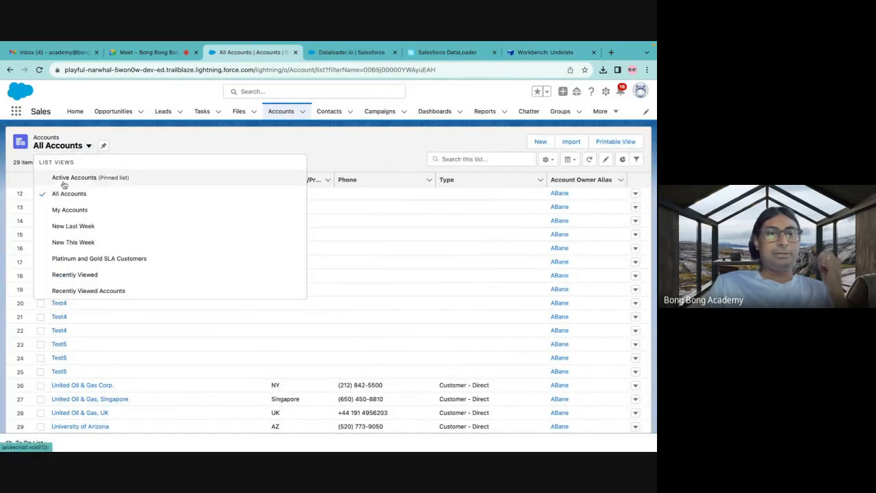
pyautogui.click(62, 194)
pyautogui.scroll(-5, 152, 254)
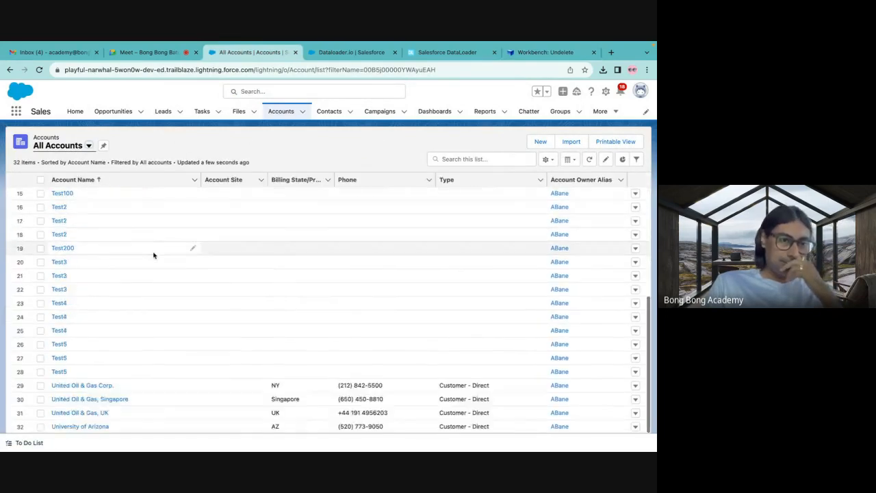
pyautogui.scroll(5, 90, 390)
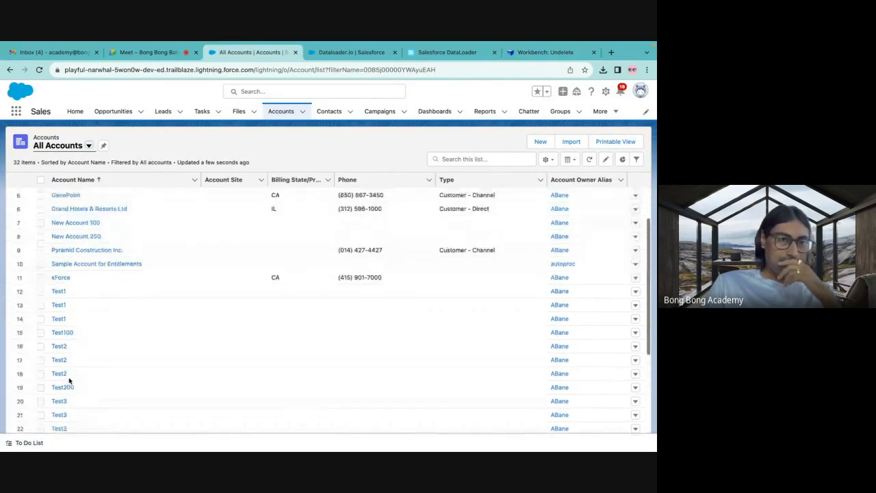
pyautogui.scroll(2, 90, 391)
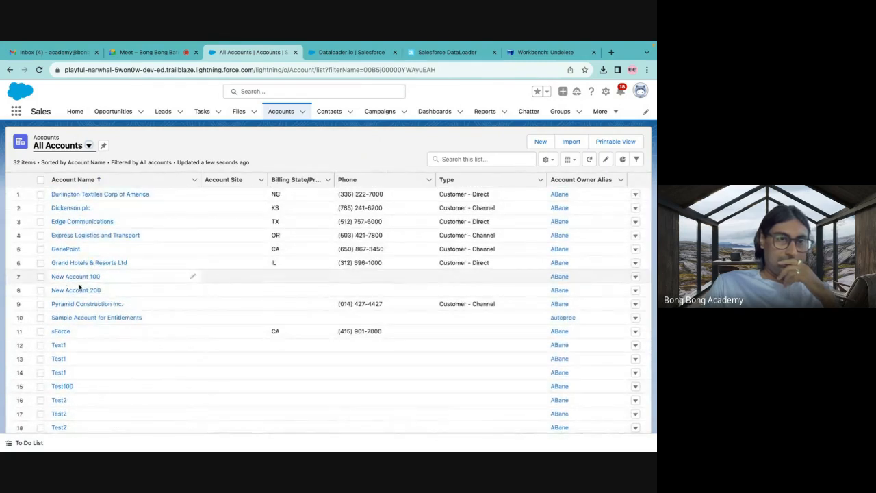
pyautogui.scroll(-5, 92, 306)
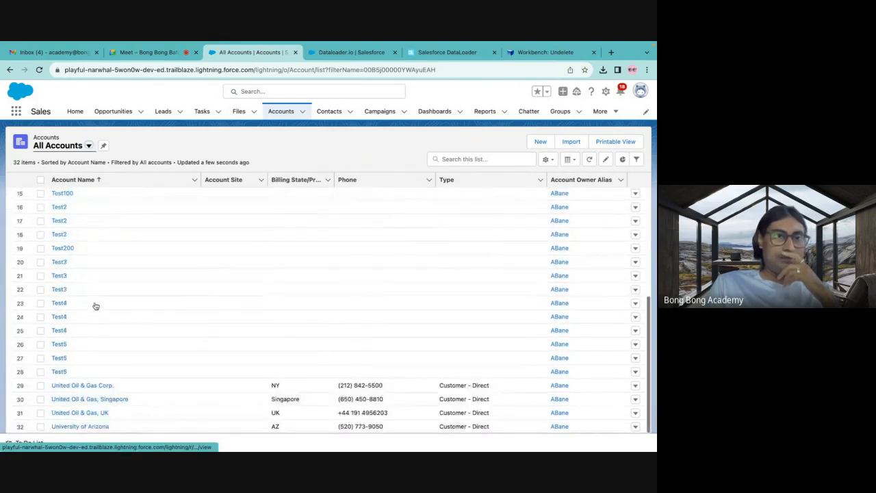
pyautogui.scroll(5, 96, 305)
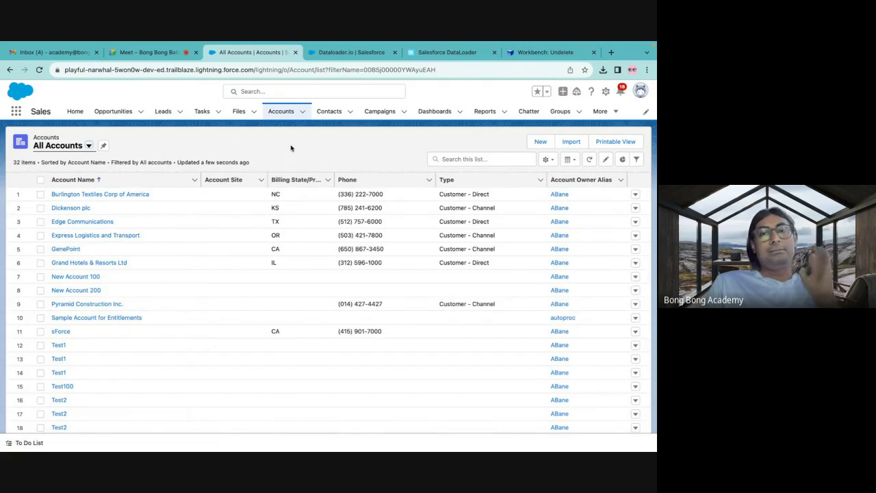
# Return to Workbench, start a data Delete from a file and choose Inactive Accounts.csv from Downloads.
pyautogui.click(546, 52)
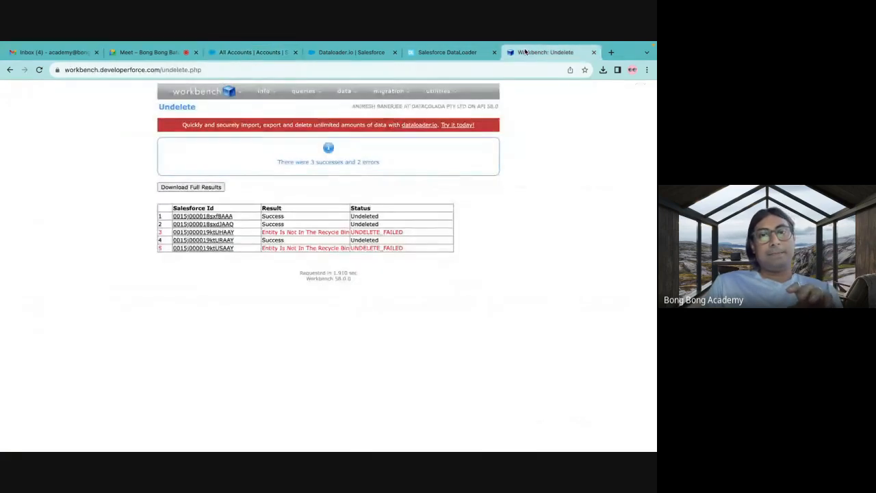
pyautogui.moveTo(344, 91)
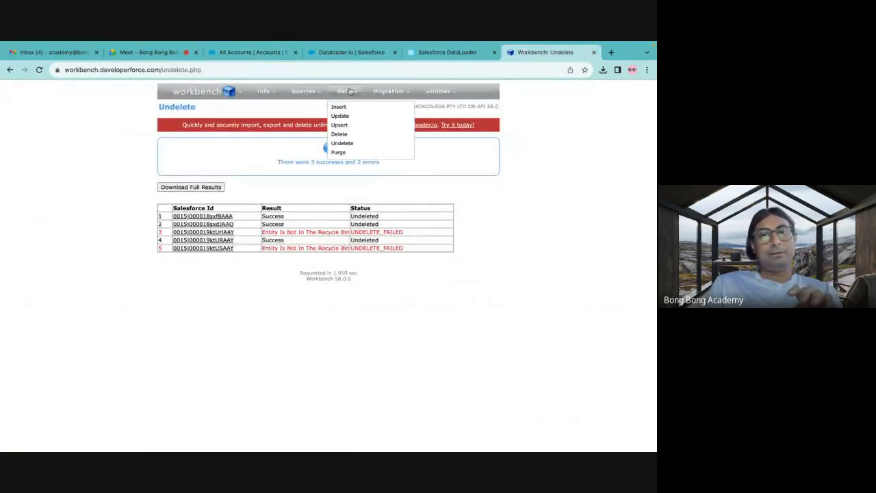
pyautogui.click(339, 136)
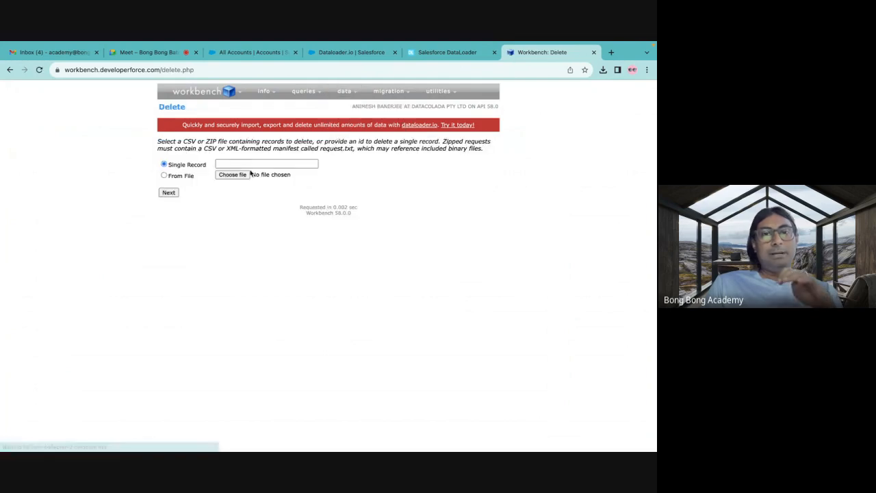
pyautogui.click(225, 177)
pyautogui.click(271, 202)
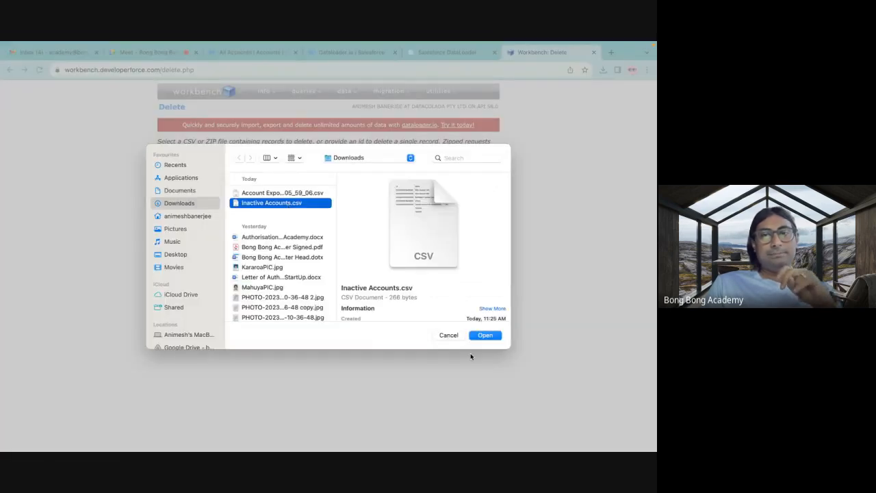
pyautogui.click(484, 334)
# Upload the file for deletion, map Id to the CSV's Id column and confirm the delete without the permanent hard delete option.
pyautogui.click(168, 192)
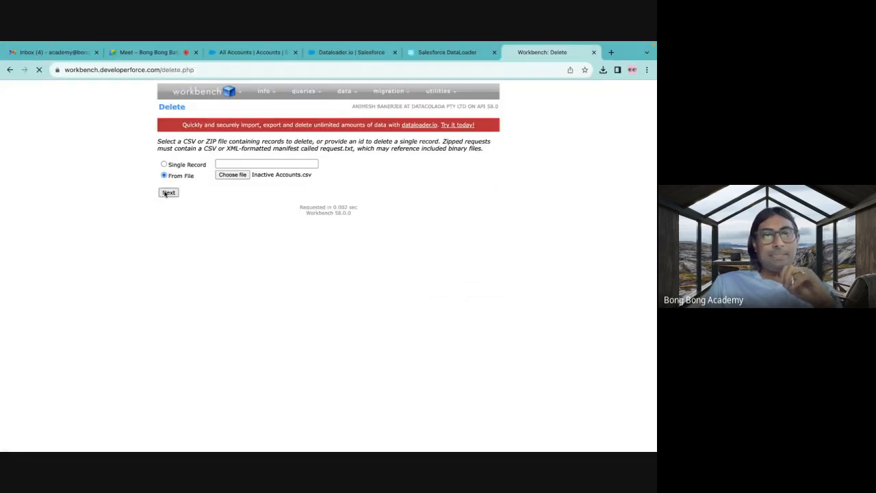
pyautogui.click(175, 229)
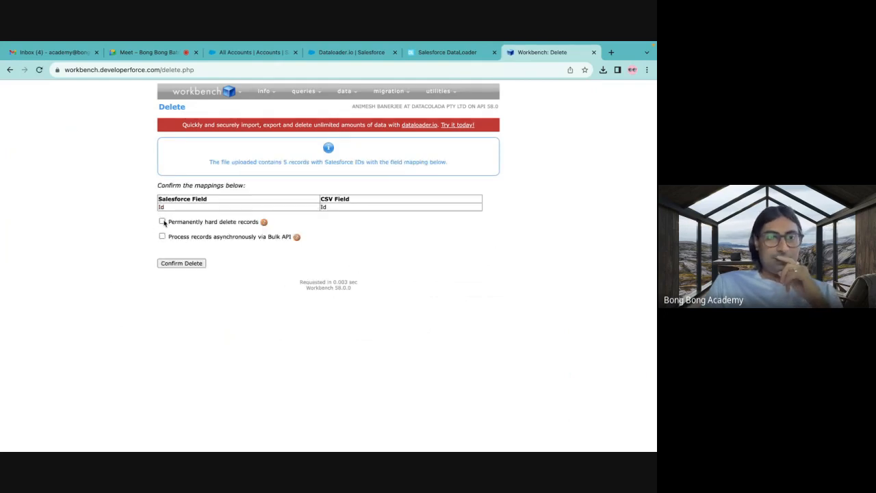
pyautogui.click(173, 263)
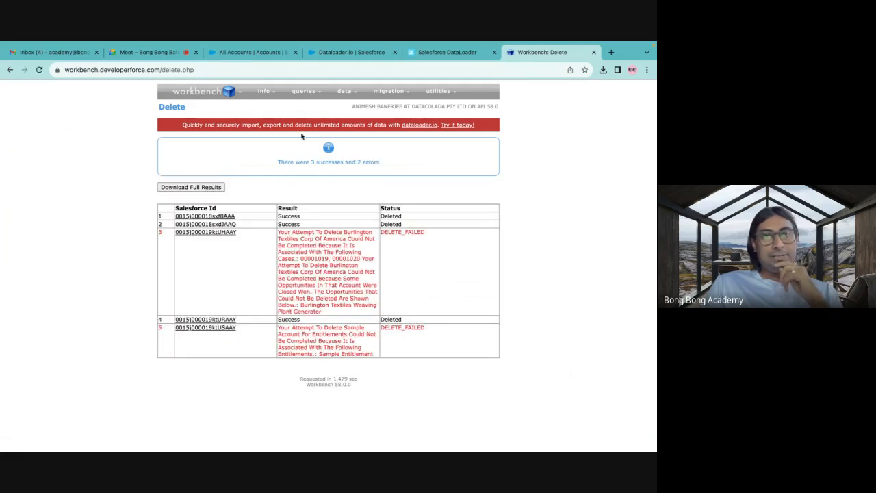
# Start a data Purge from a file and choose Inactive Accounts.csv from Downloads.
pyautogui.moveTo(326, 98)
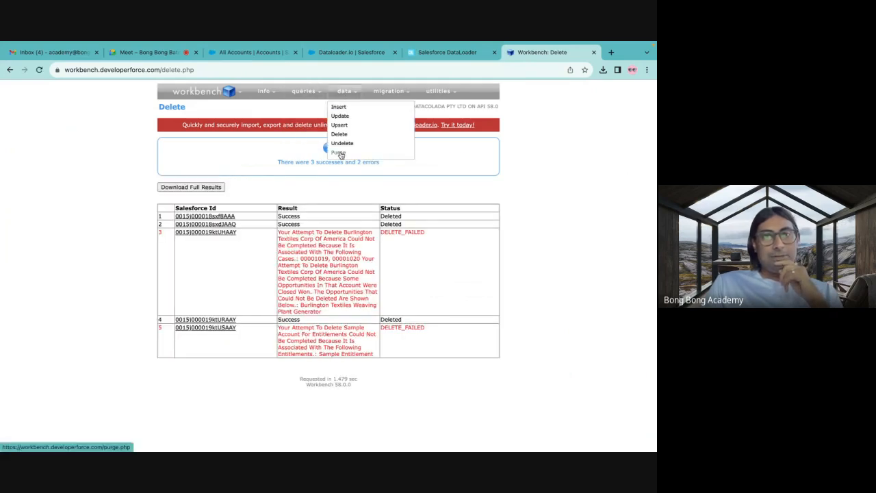
pyautogui.click(341, 154)
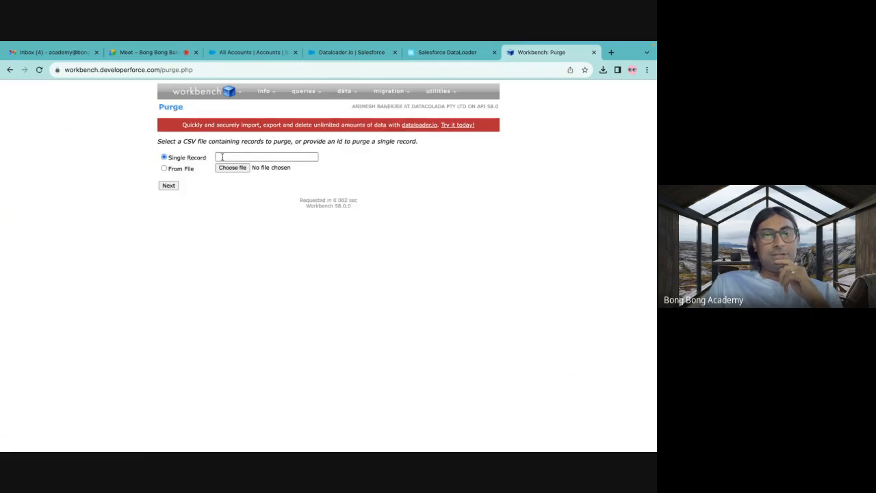
pyautogui.click(190, 171)
pyautogui.click(232, 168)
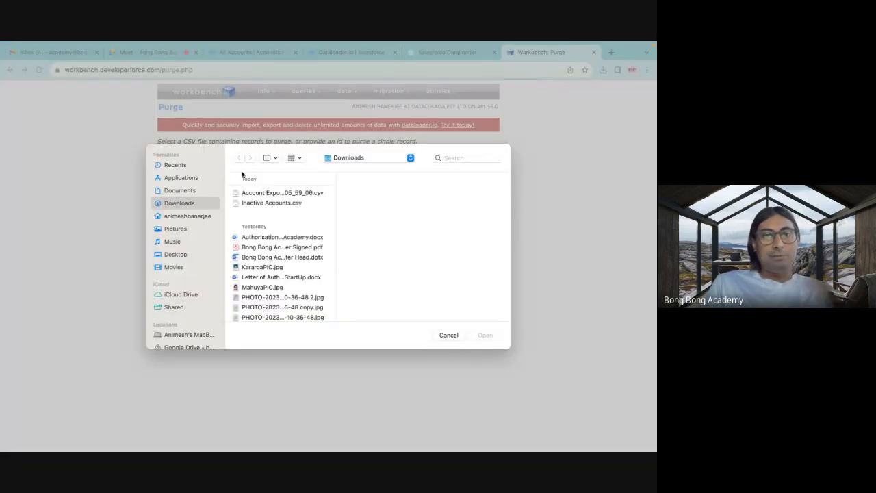
pyautogui.click(260, 204)
pyautogui.click(485, 337)
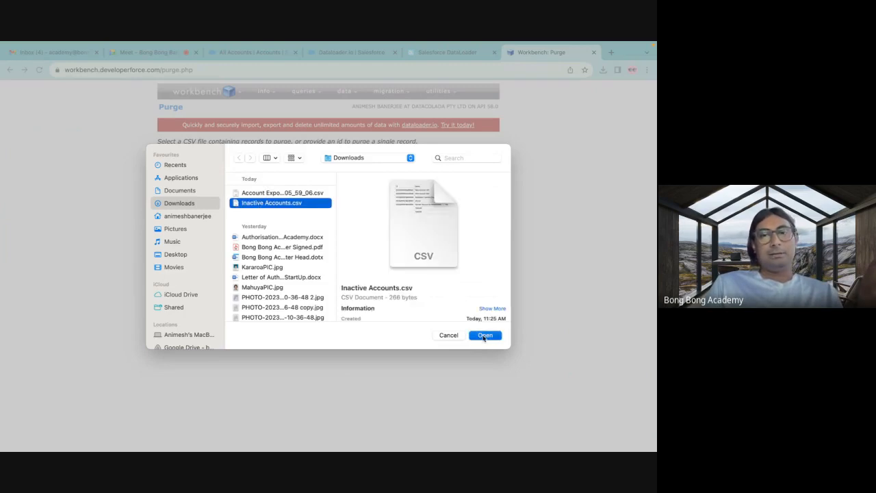
# Upload the file for purging, map Id to the CSV's Id column and confirm the purge.
pyautogui.click(175, 189)
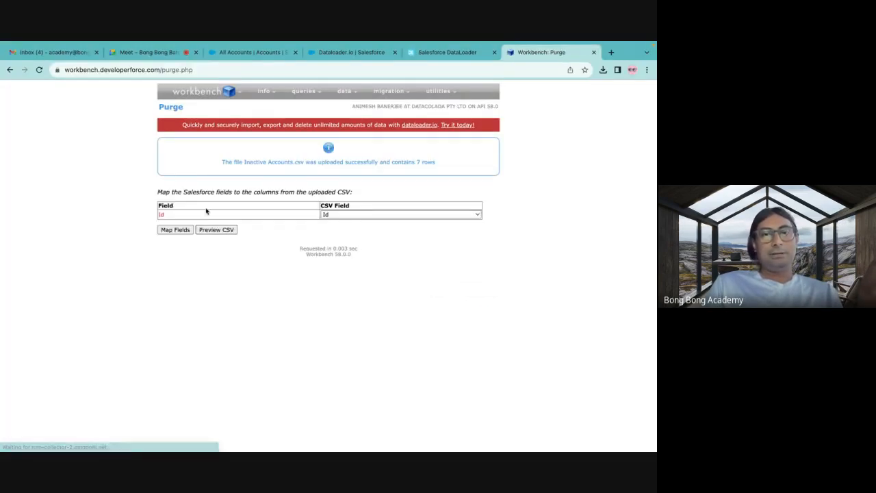
pyautogui.click(179, 233)
pyautogui.click(181, 234)
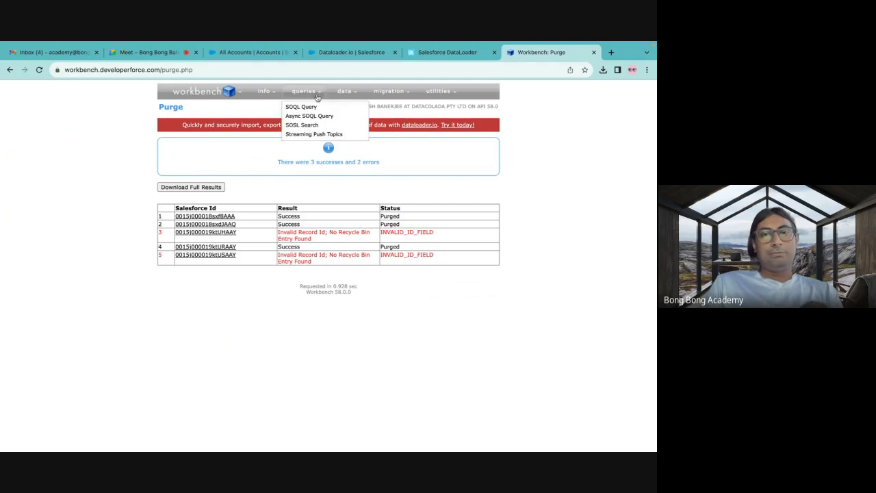
# Start a data Undelete from a file and choose Inactive Accounts.csv from Downloads.
pyautogui.moveTo(342, 91)
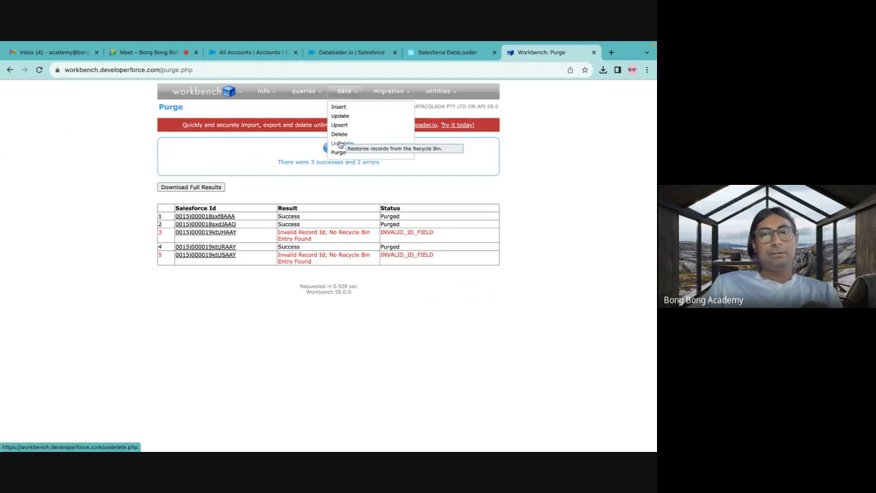
pyautogui.click(346, 145)
pyautogui.click(233, 167)
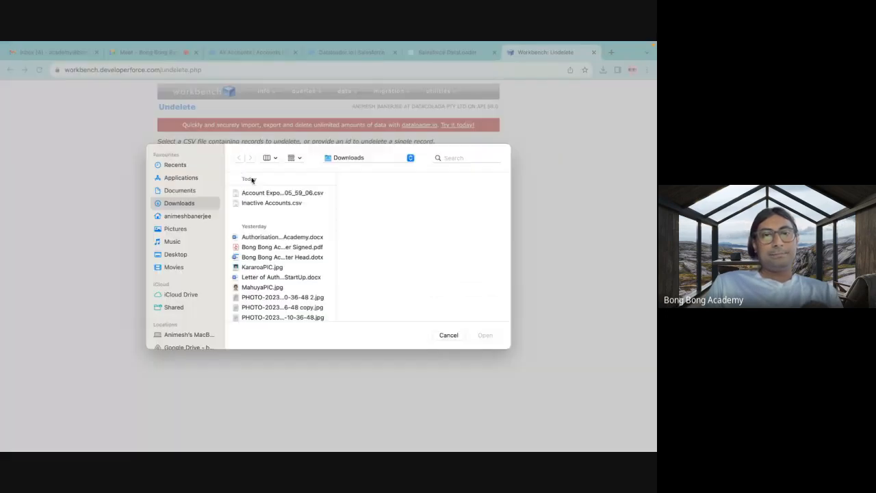
pyautogui.click(271, 203)
pyautogui.click(485, 335)
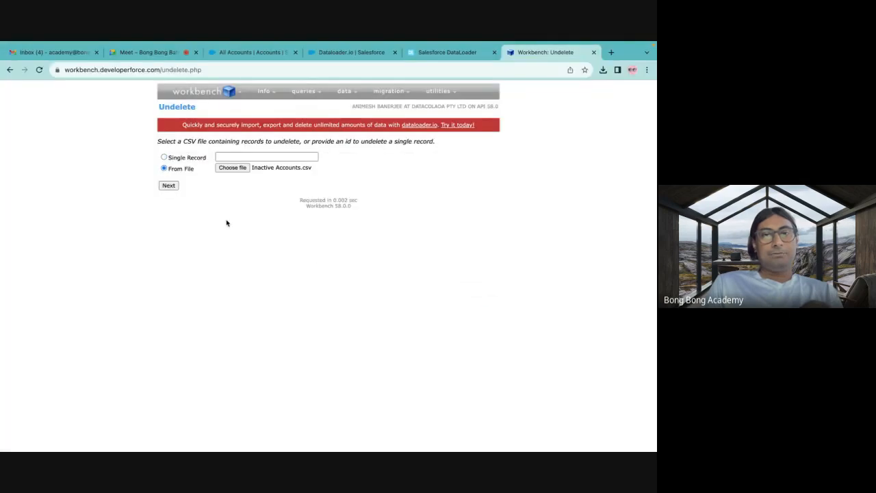
# Upload the file, map Id to the CSV's Id column and try to undelete the purged accounts.
pyautogui.click(169, 187)
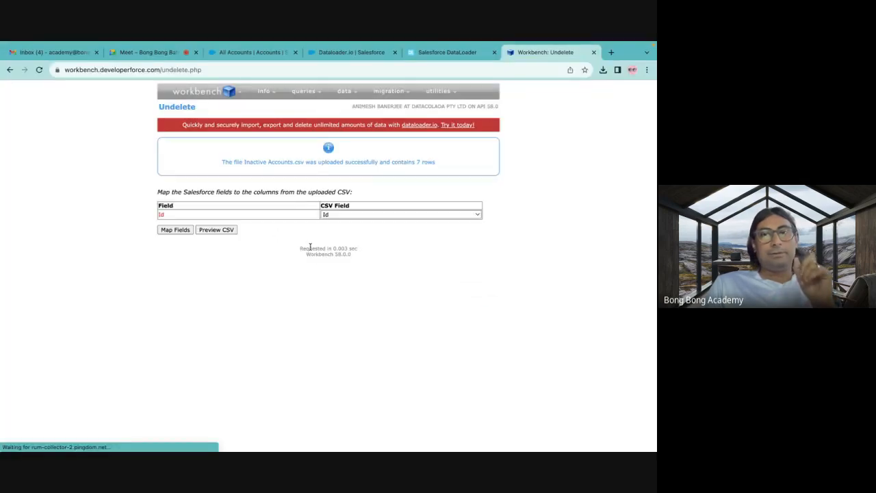
pyautogui.click(178, 232)
pyautogui.click(176, 232)
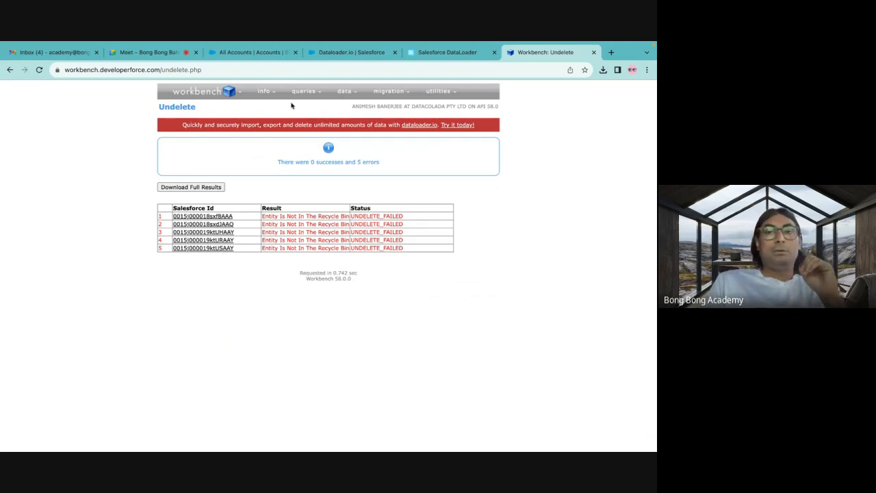
# Switch to the Salesforce org and show the All Contacts list view.
pyautogui.moveTo(285, 100)
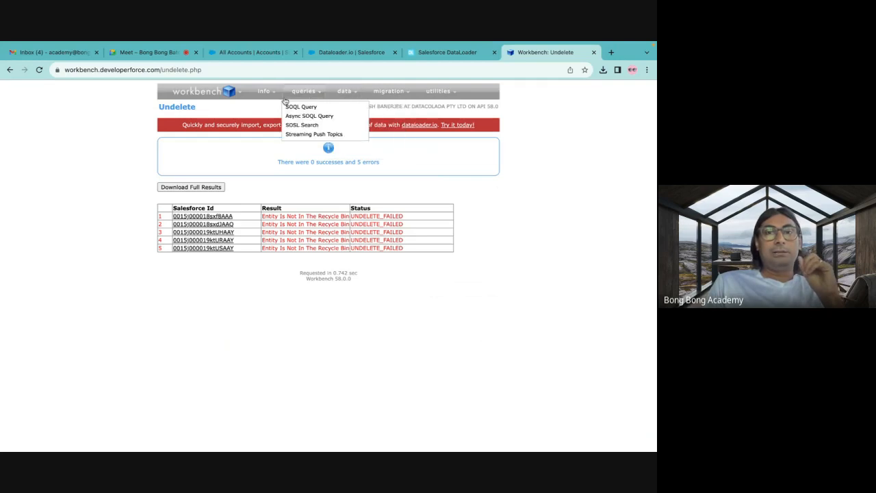
pyautogui.click(261, 54)
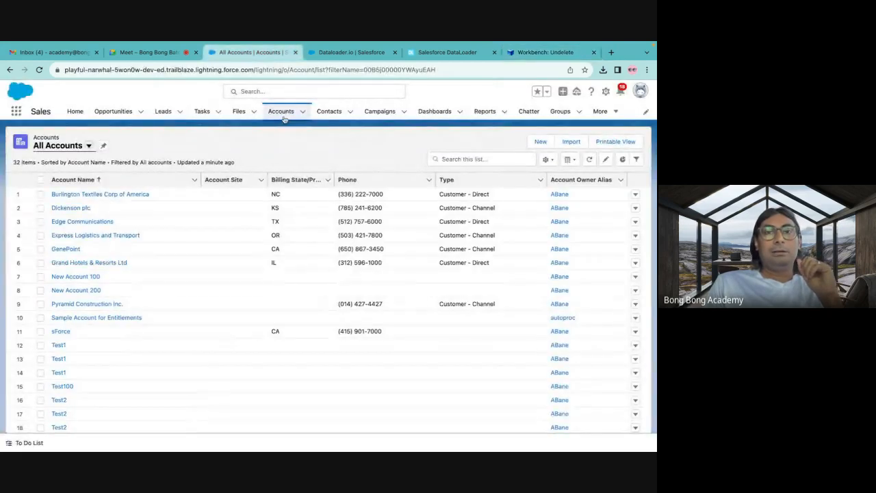
pyautogui.click(331, 111)
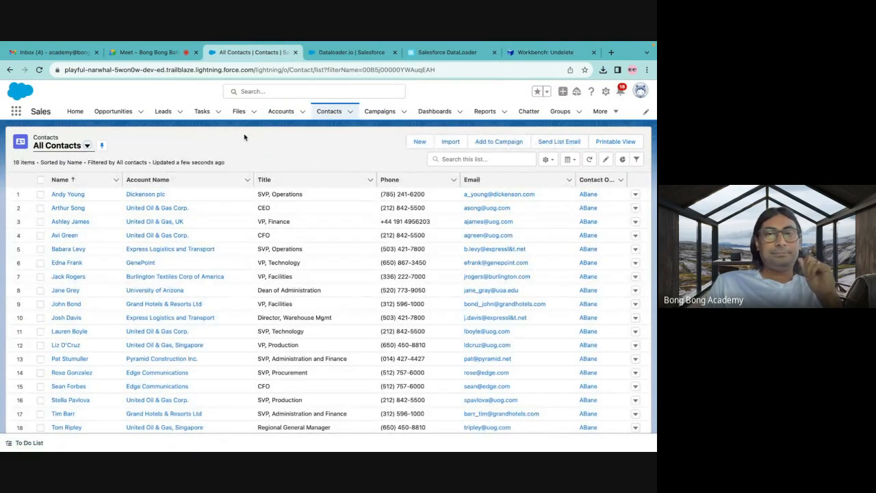
# Switch to Microsoft Excel, close the Inactive Accounts workbook and create a blank workbook.
pyautogui.moveTo(436, 448)
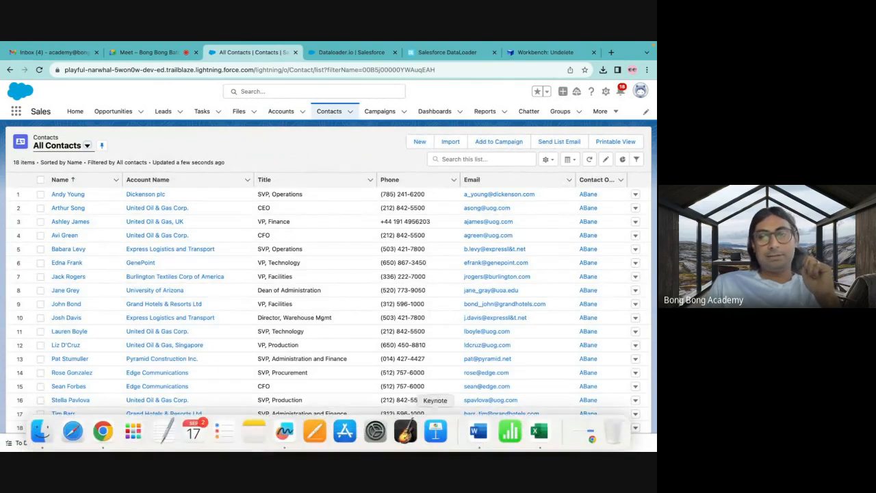
pyautogui.click(540, 432)
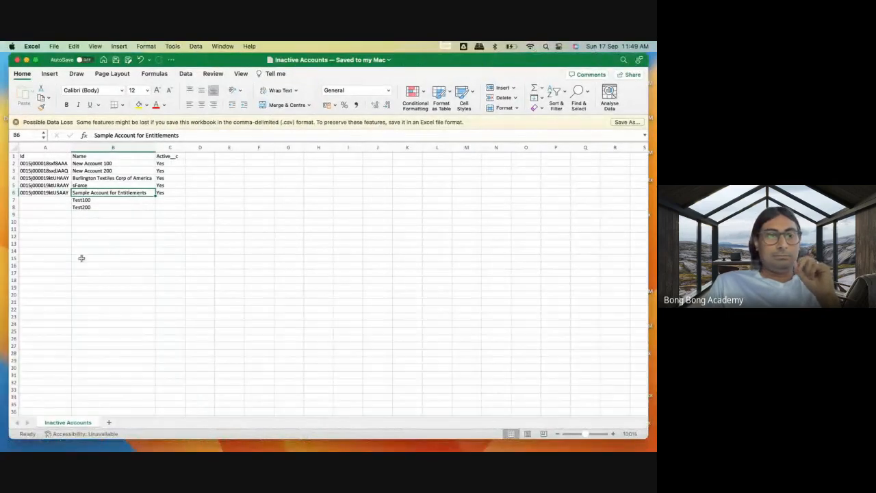
pyautogui.click(17, 59)
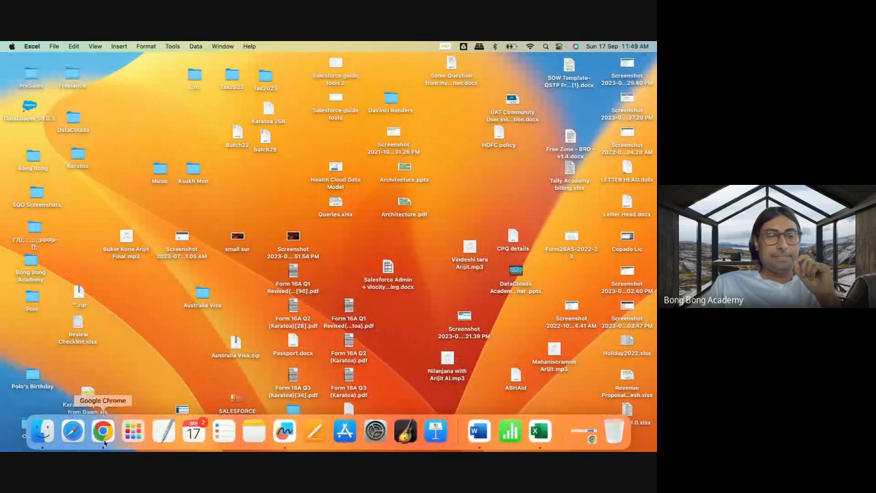
pyautogui.click(541, 432)
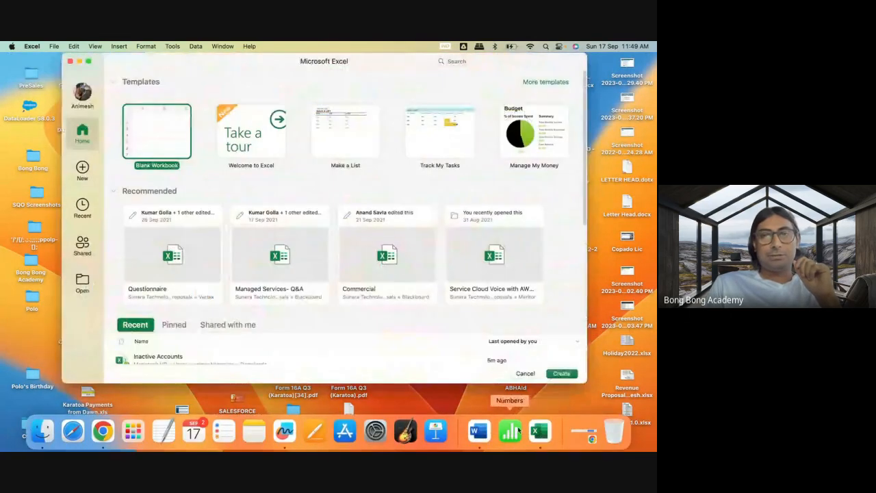
pyautogui.doubleClick(164, 143)
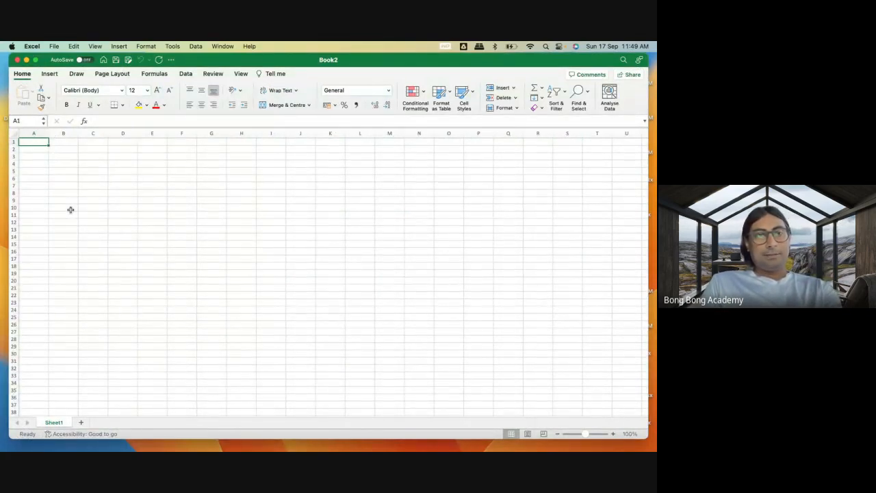
# Enter the column headers FirstName, LastName and AccountId in cells A1 to C1 of the blank sheet.
pyautogui.write('First')
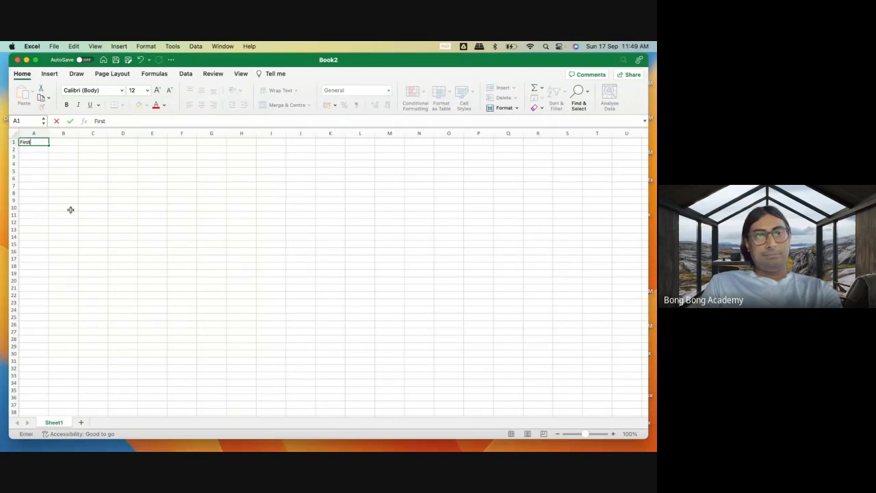
pyautogui.write('Name')
pyautogui.press('Tab')
pyautogui.write('L')
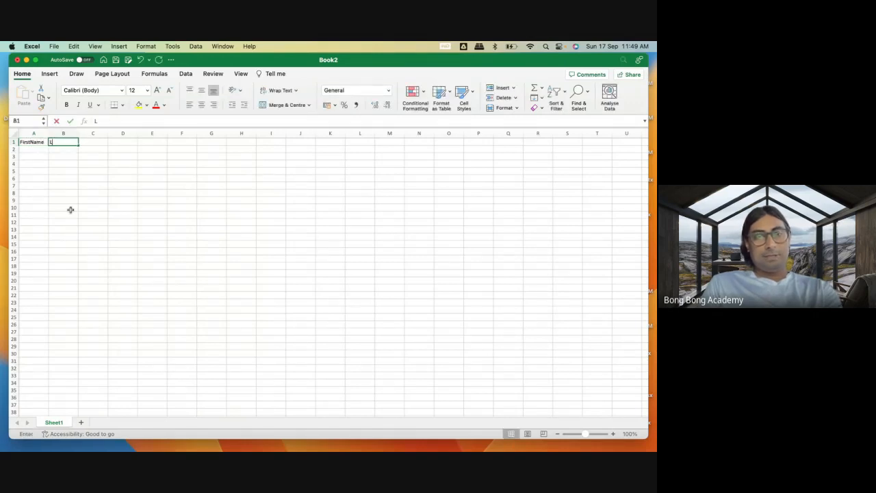
pyautogui.write('astName')
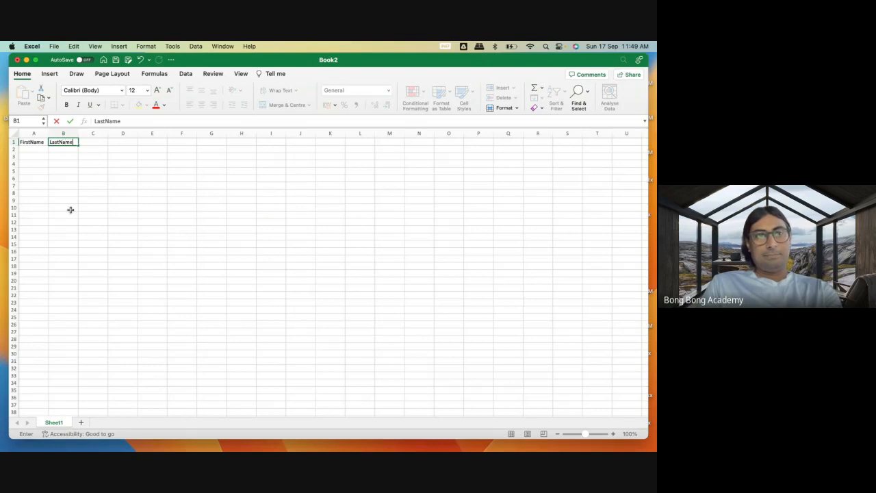
pyautogui.press('Tab')
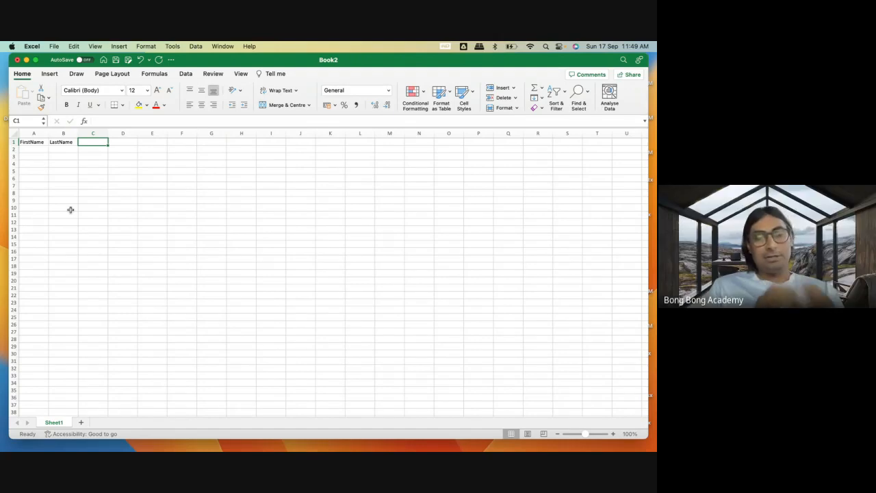
pyautogui.write('AccountId')
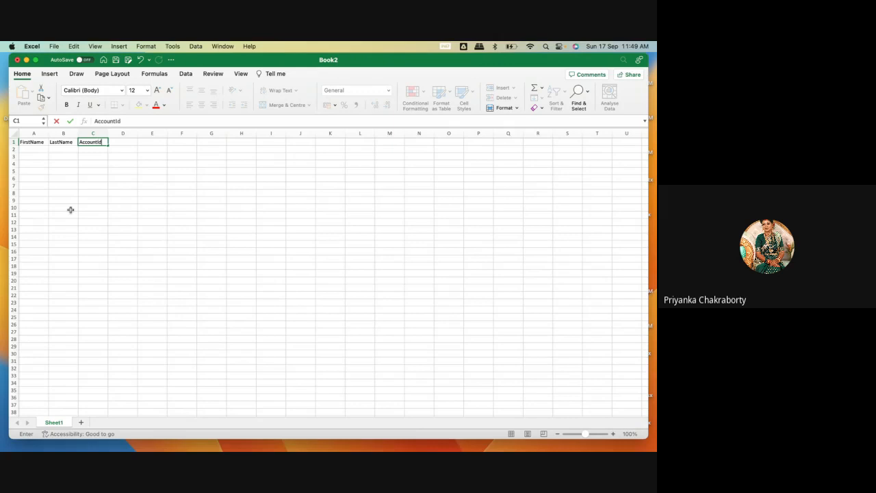
pyautogui.click(118, 191)
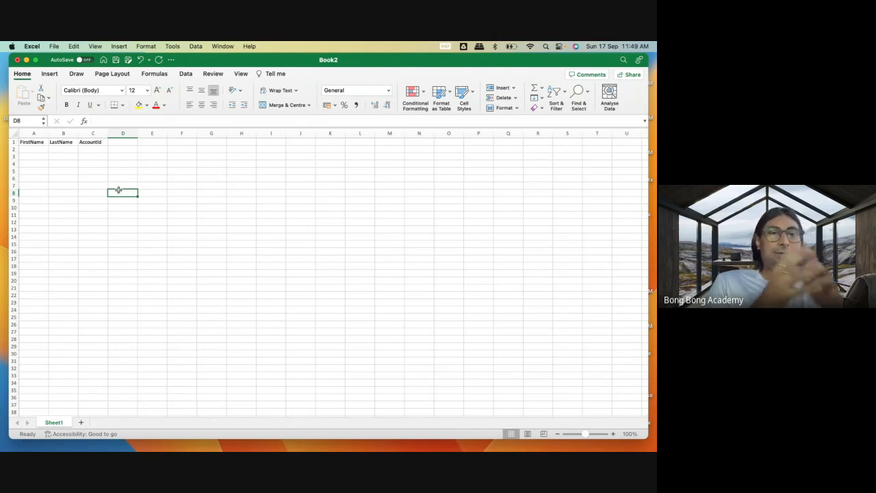
# Fill the FirstName column in A2 to A4 with Test1, Test2 and Test3.
pyautogui.click(23, 149)
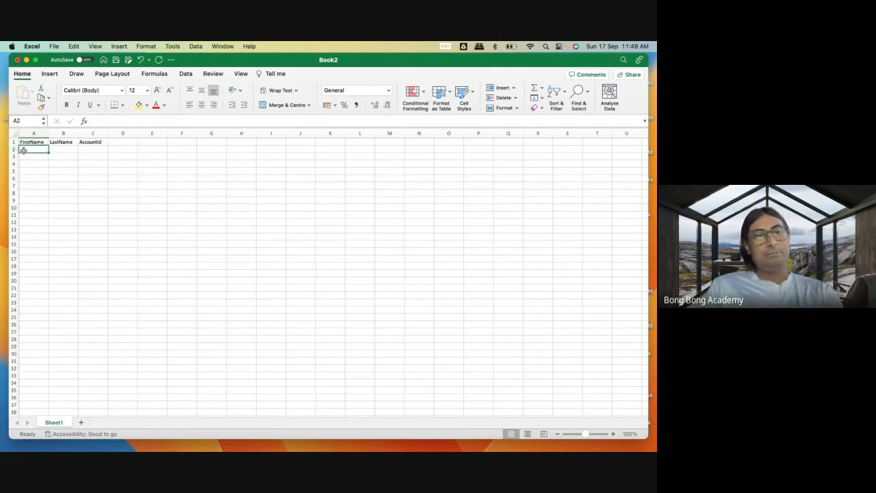
pyautogui.write('Test')
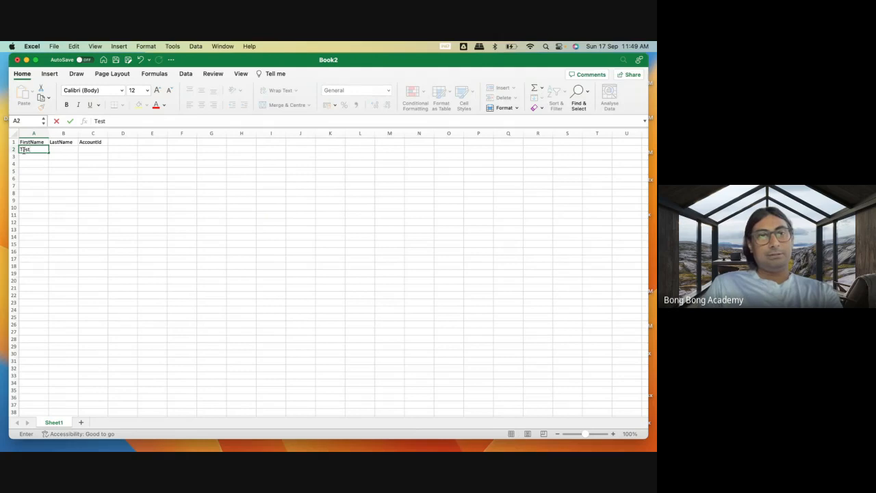
pyautogui.write('1')
pyautogui.click(30, 158)
pyautogui.write('Test')
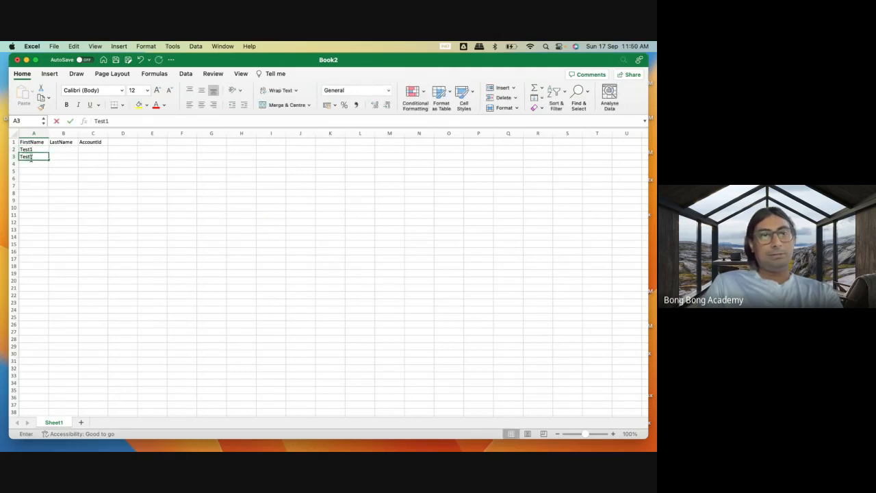
pyautogui.write('2')
pyautogui.press('Return')
pyautogui.write('Te')
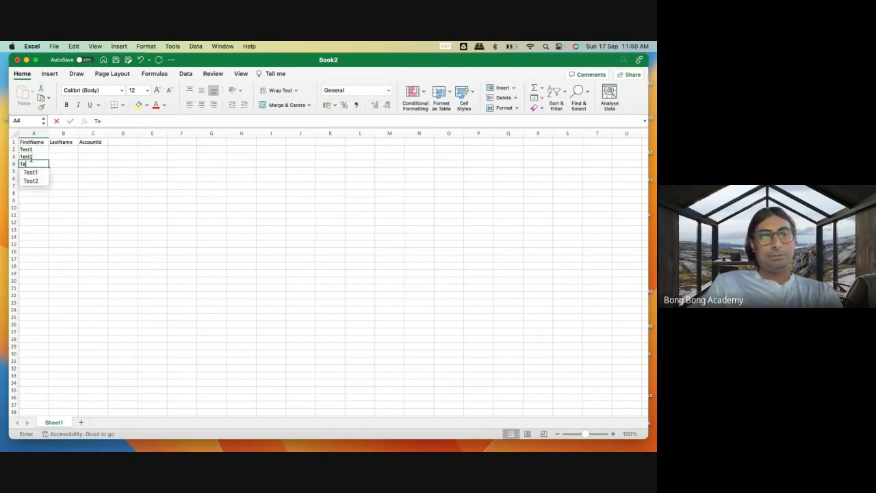
pyautogui.write('st3')
# Enter Contact as the LastName in B2 and copy it to B3 and B4.
pyautogui.click(66, 148)
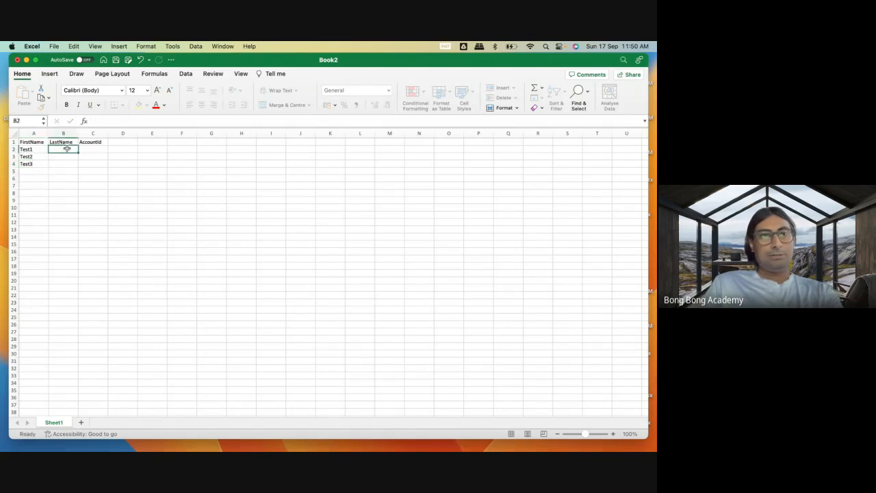
pyautogui.write('Con')
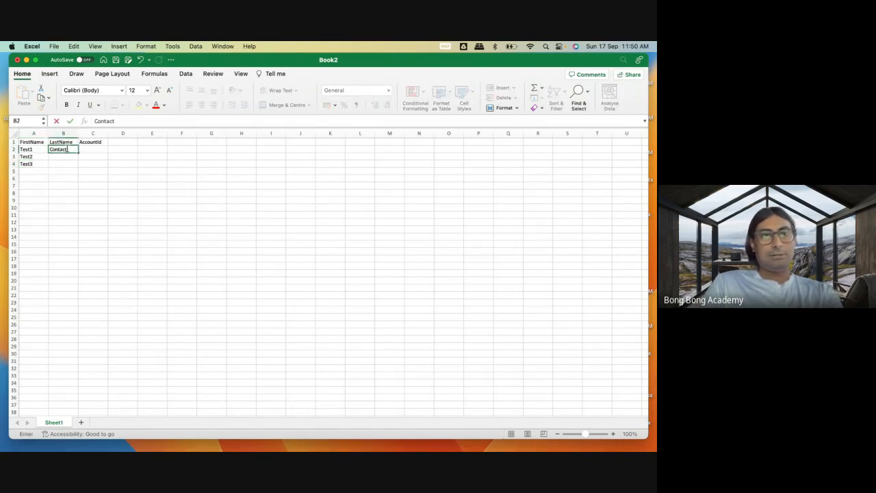
pyautogui.write('tact')
pyautogui.press('Return')
pyautogui.press('Return')
pyautogui.click(67, 149)
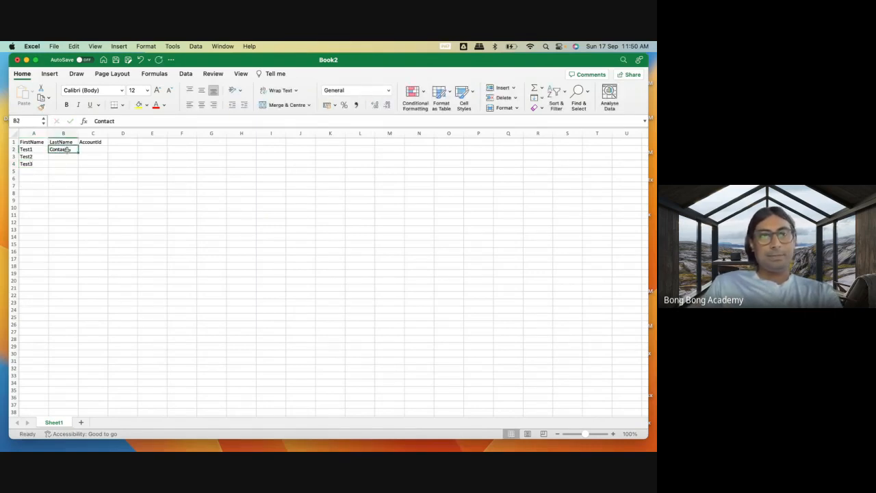
pyautogui.press('super+c')
pyautogui.moveTo(63, 156); pyautogui.dragTo(63, 164)
pyautogui.press('super+v')
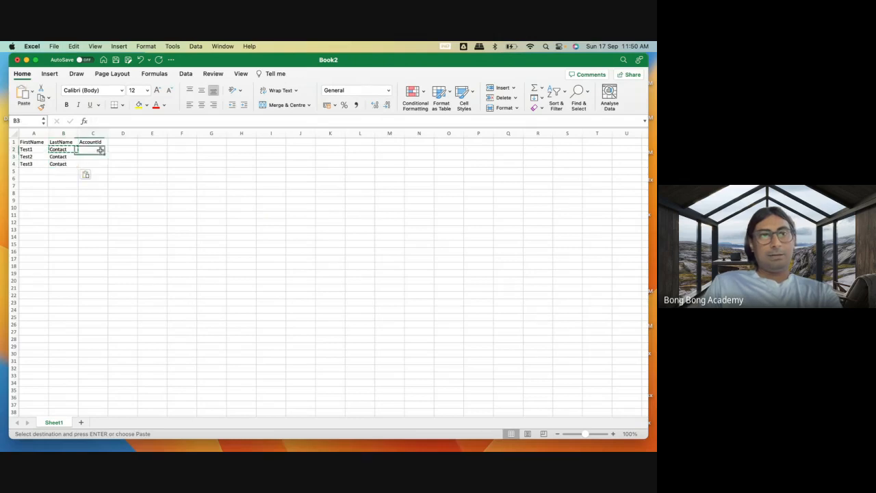
# Switch to Workbench in Chrome and run the existing SOQL query for accounts whose Active__c is not Yes, viewed as a List.
pyautogui.click(101, 149)
pyautogui.moveTo(80, 440)
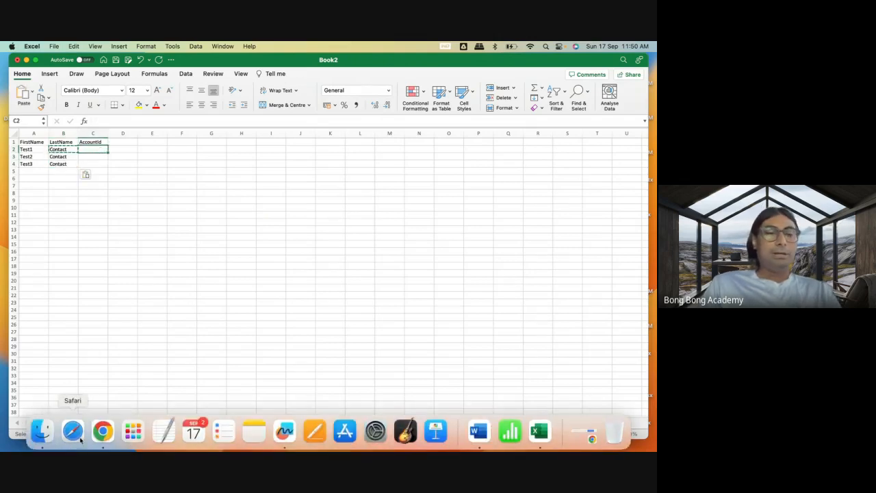
pyautogui.click(103, 432)
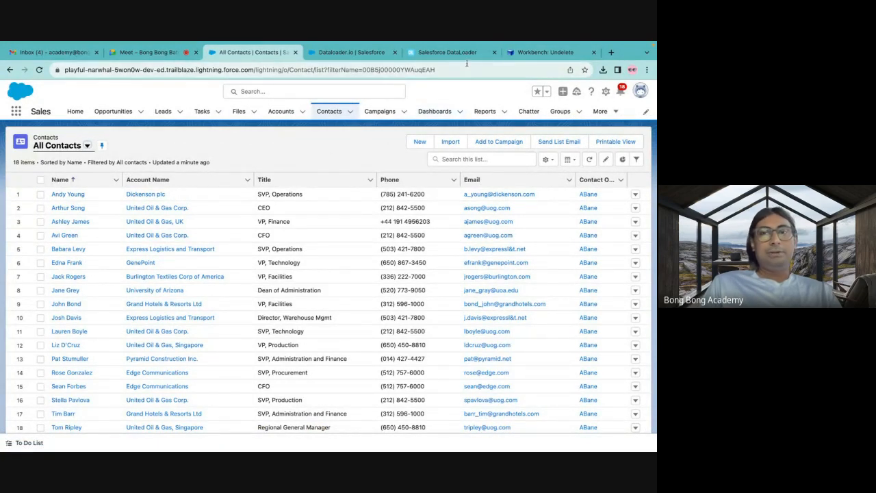
pyautogui.click(545, 52)
pyautogui.moveTo(318, 95)
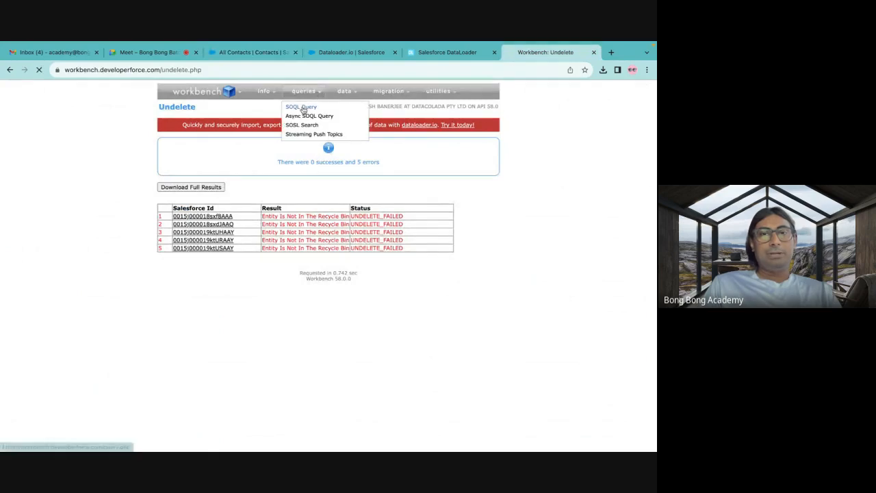
pyautogui.click(302, 108)
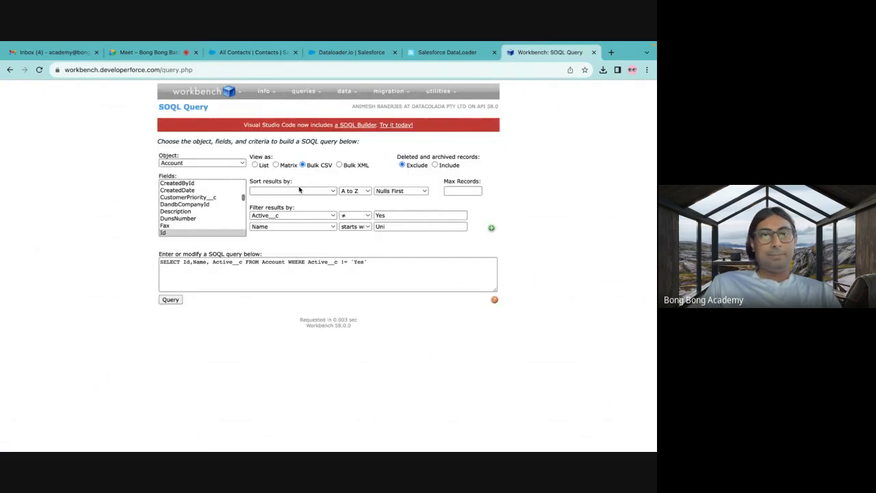
pyautogui.click(170, 300)
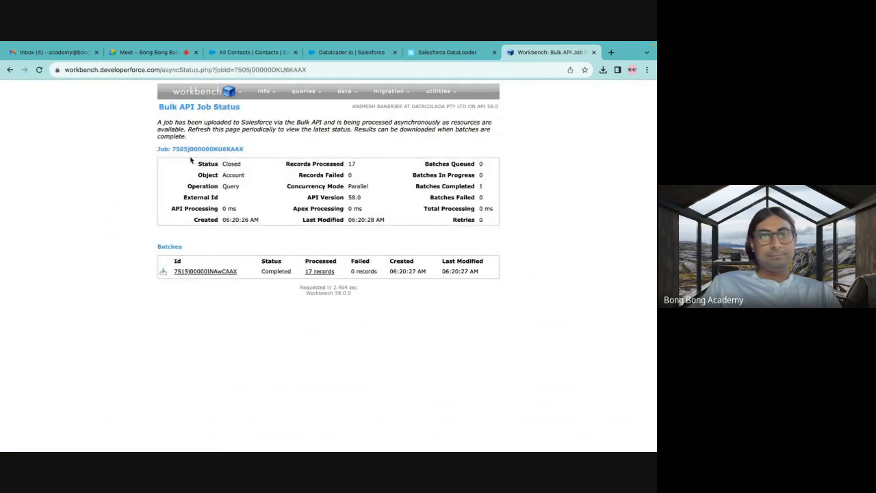
pyautogui.click(10, 70)
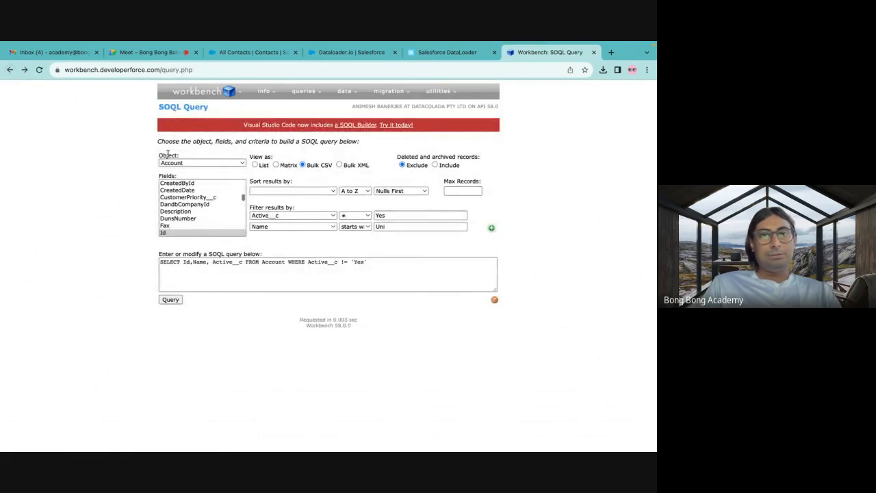
pyautogui.click(170, 303)
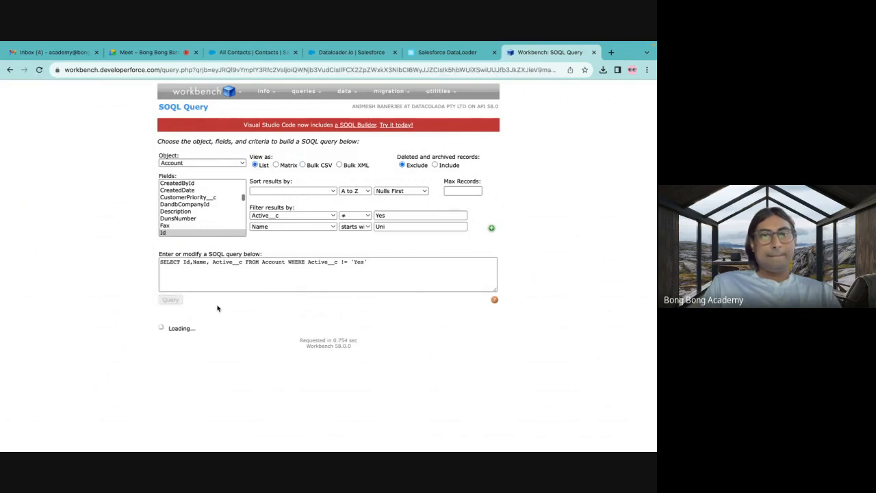
pyautogui.scroll(-2, 241, 354)
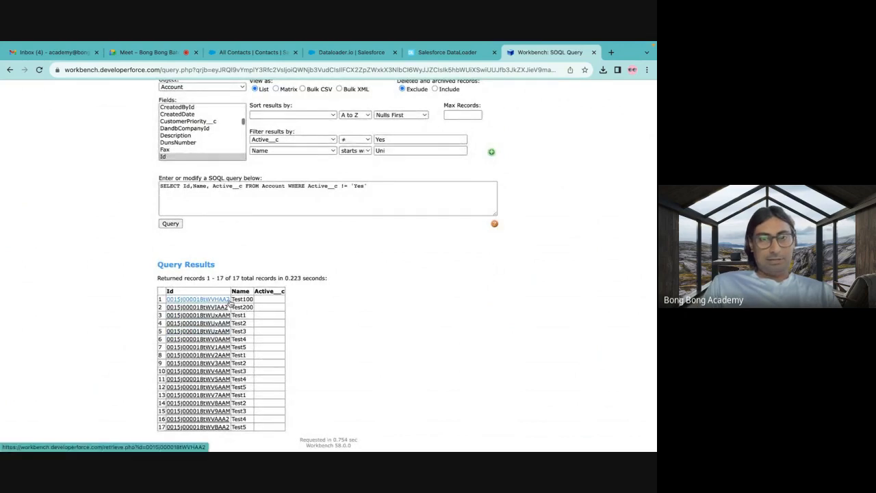
# Copy the Test100 account's Id from the query results and paste it into AccountId cells C2 to C4 in Excel.
pyautogui.moveTo(230, 302)
pyautogui.moveTo(231, 302); pyautogui.dragTo(168, 300)
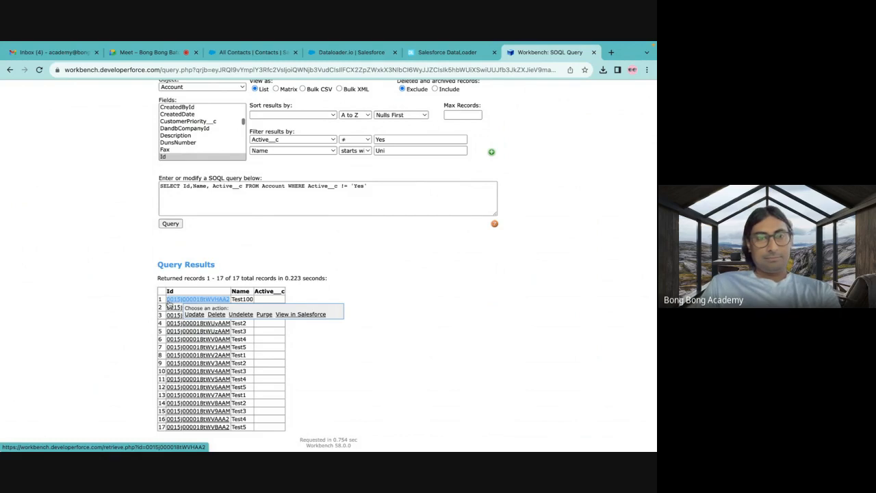
pyautogui.click(409, 55)
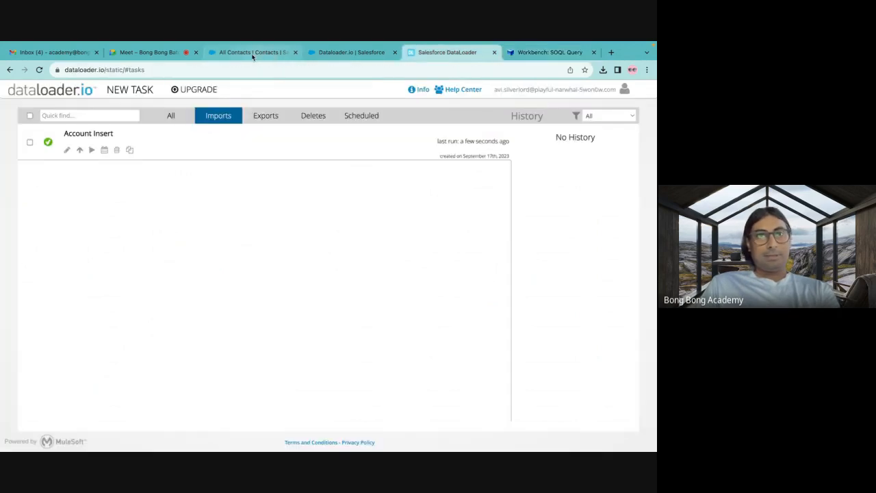
pyautogui.moveTo(586, 446)
pyautogui.click(540, 431)
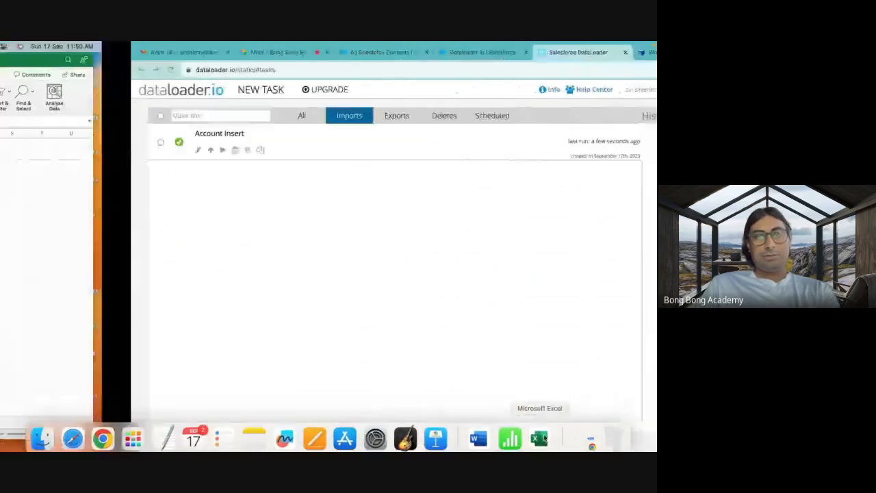
pyautogui.press('super+v')
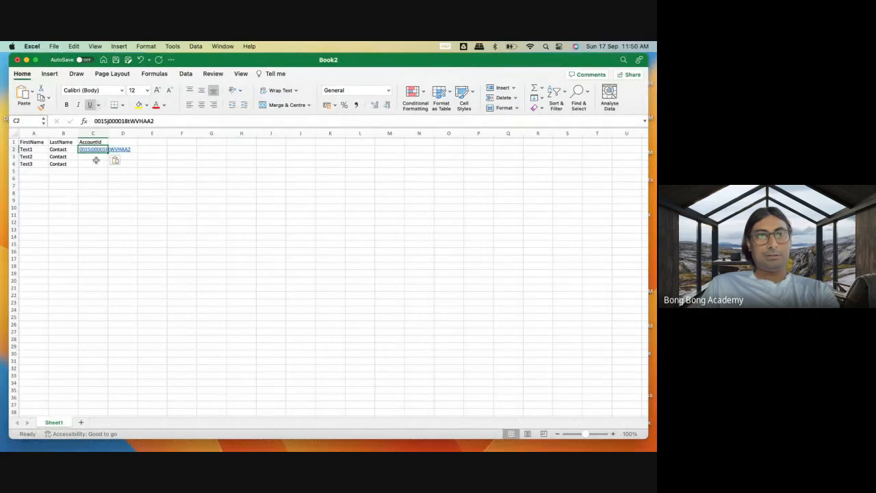
pyautogui.click(93, 157)
pyautogui.press('super+v')
pyautogui.click(93, 164)
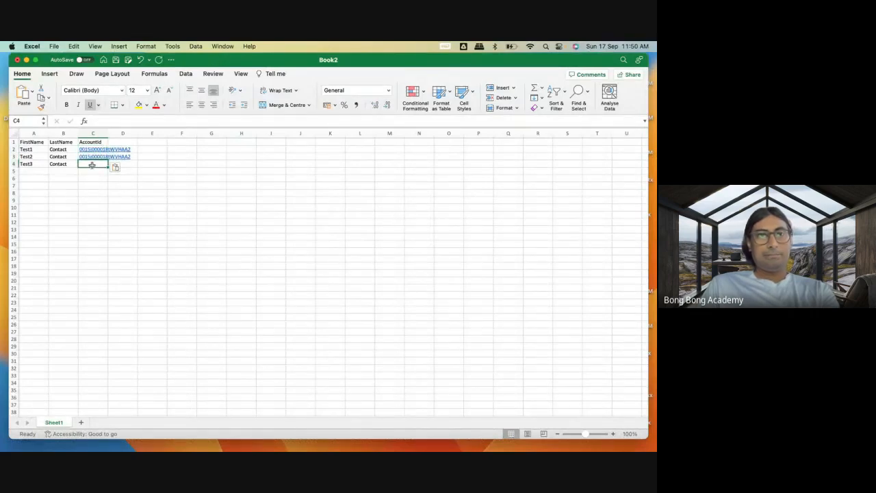
pyautogui.press('super+v')
pyautogui.click(152, 222)
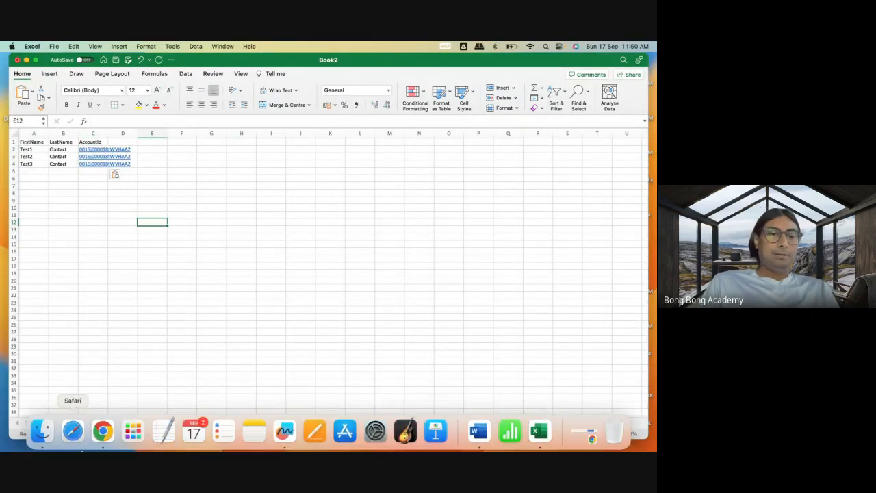
# Switch to the Salesforce org in Chrome, show the All Accounts list view and open the Test100 account record.
pyautogui.click(102, 431)
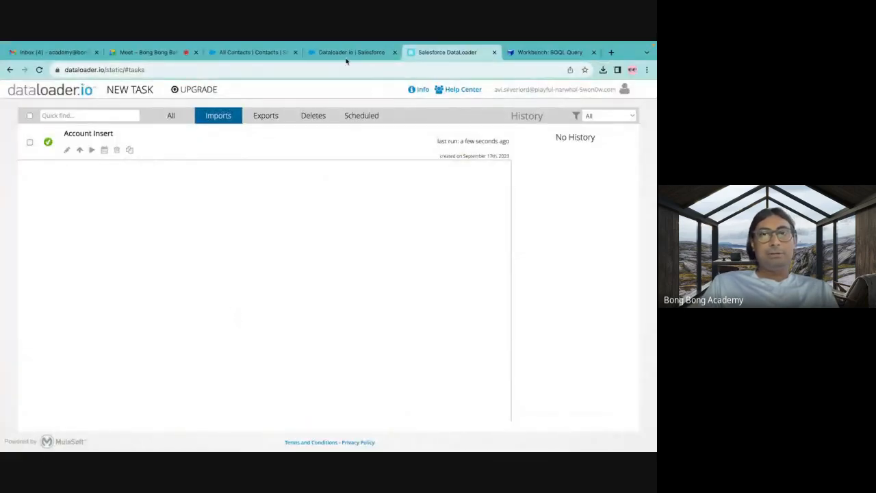
pyautogui.click(273, 52)
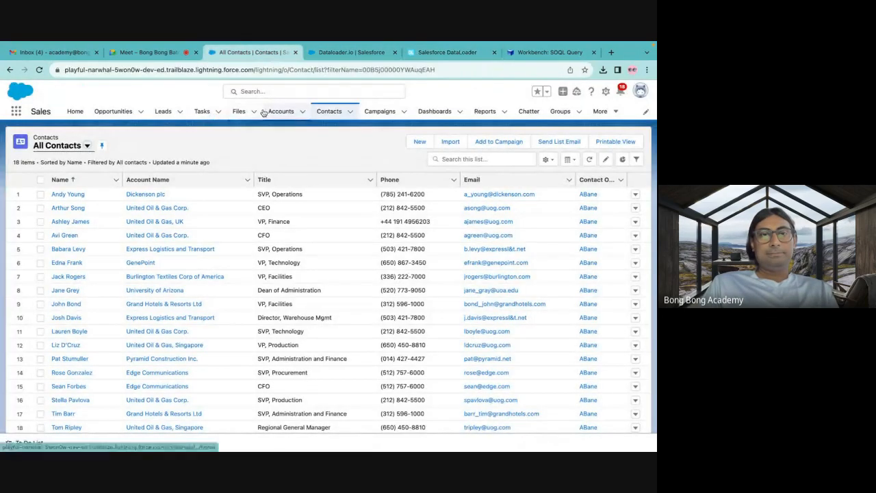
pyautogui.click(541, 52)
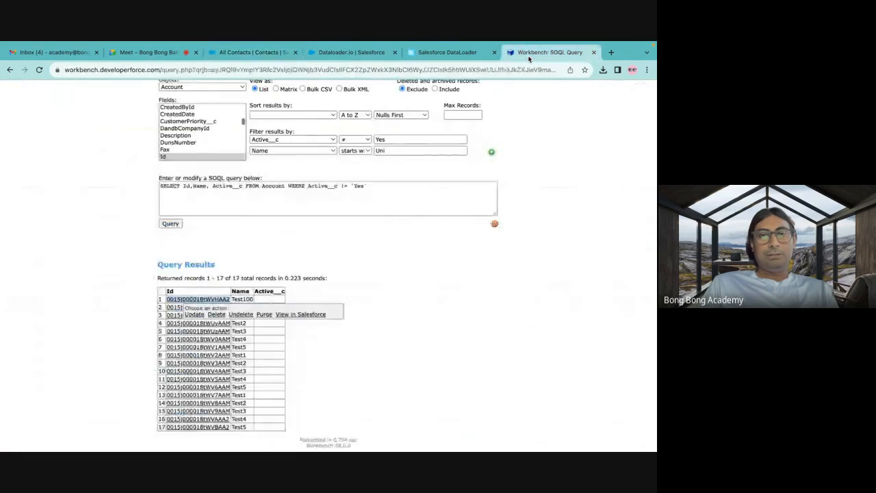
pyautogui.click(250, 54)
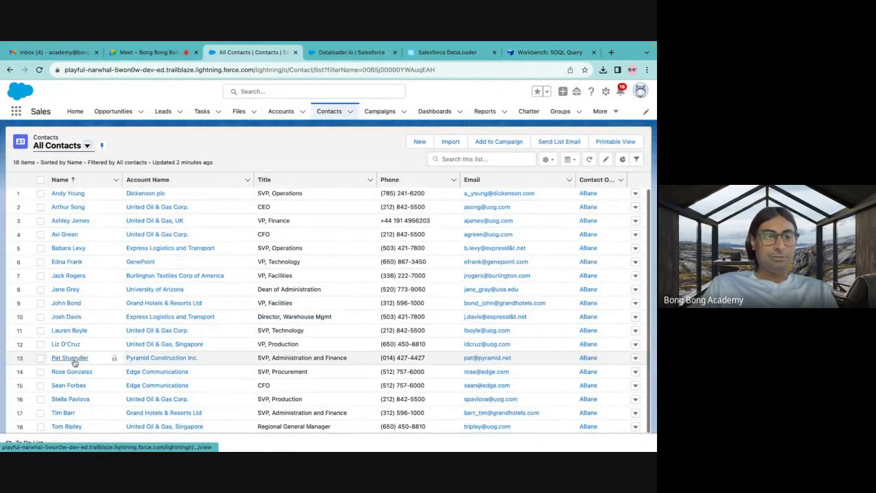
pyautogui.click(277, 113)
pyautogui.click(103, 145)
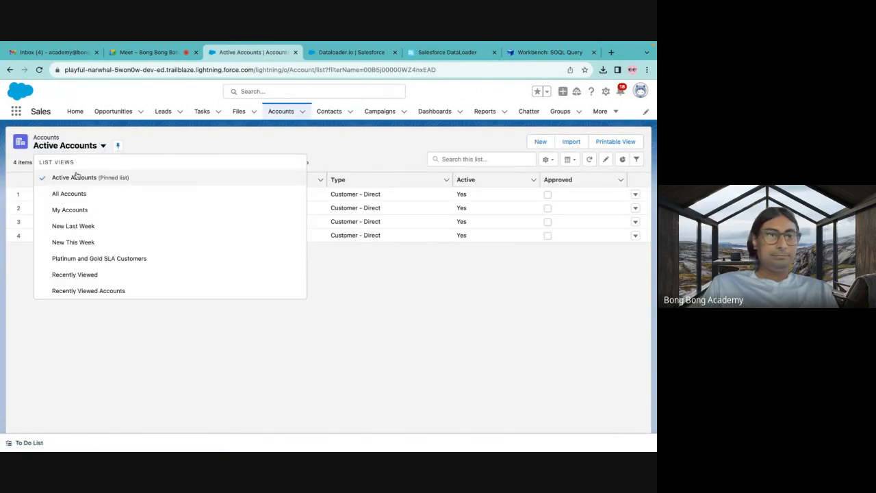
pyautogui.click(68, 194)
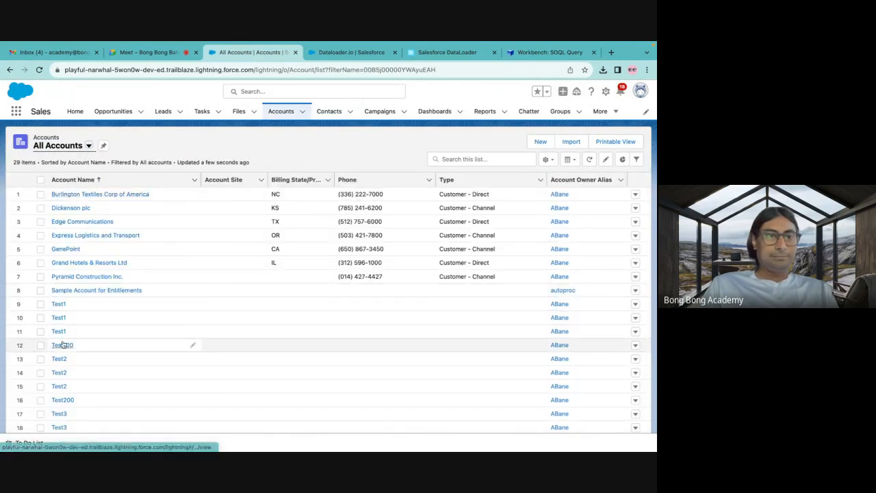
pyautogui.click(62, 345)
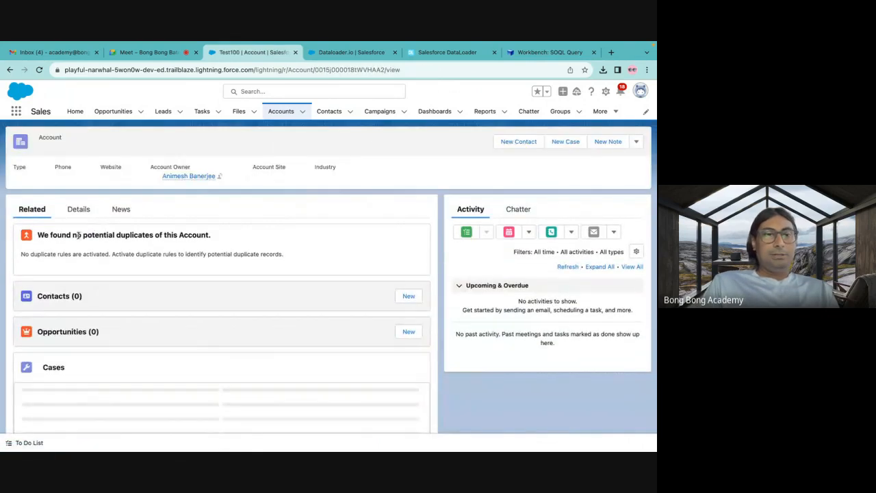
# Look through the Test100 account's related lists and show the All Contacts list view.
pyautogui.scroll(-2, 64, 258)
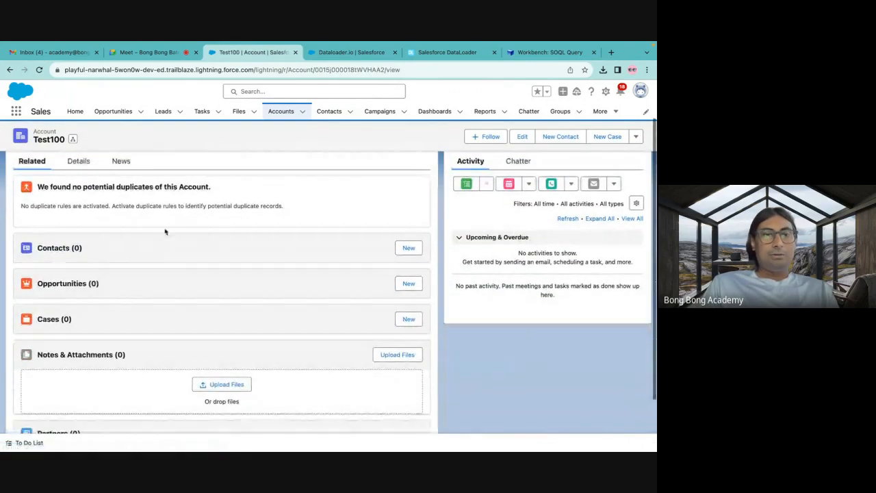
pyautogui.scroll(2, 133, 271)
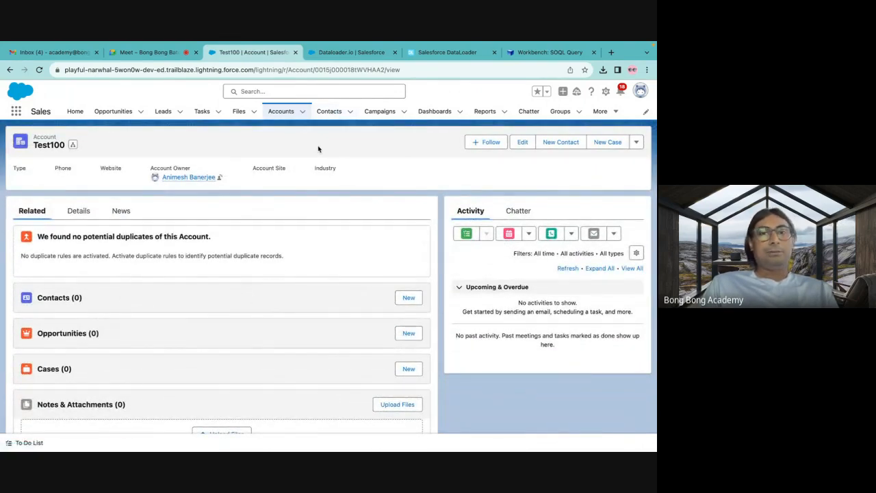
pyautogui.click(330, 111)
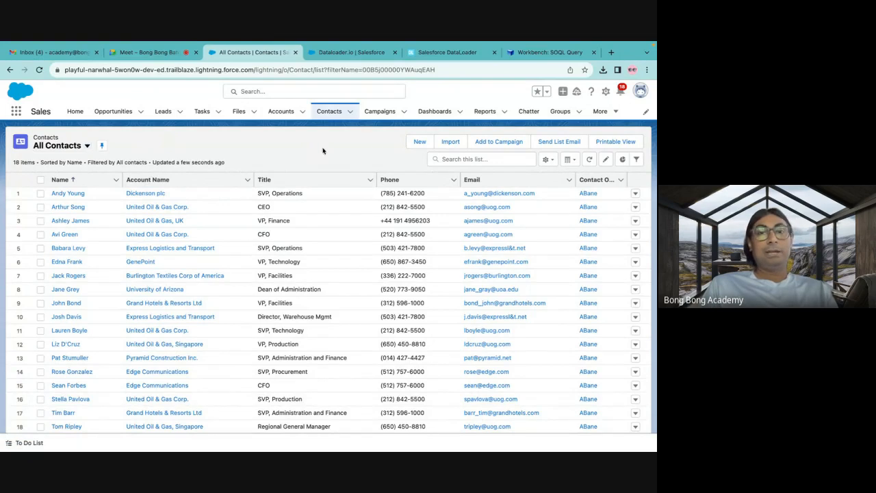
# Switch to the contacts workbook in Excel, widen column C to fit the account Ids and select the AccountId header cell C1.
pyautogui.click(454, 55)
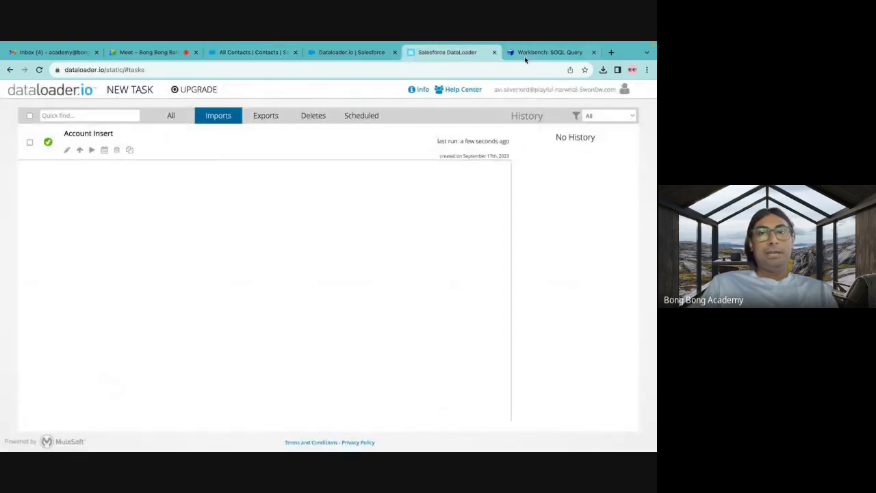
pyautogui.click(540, 430)
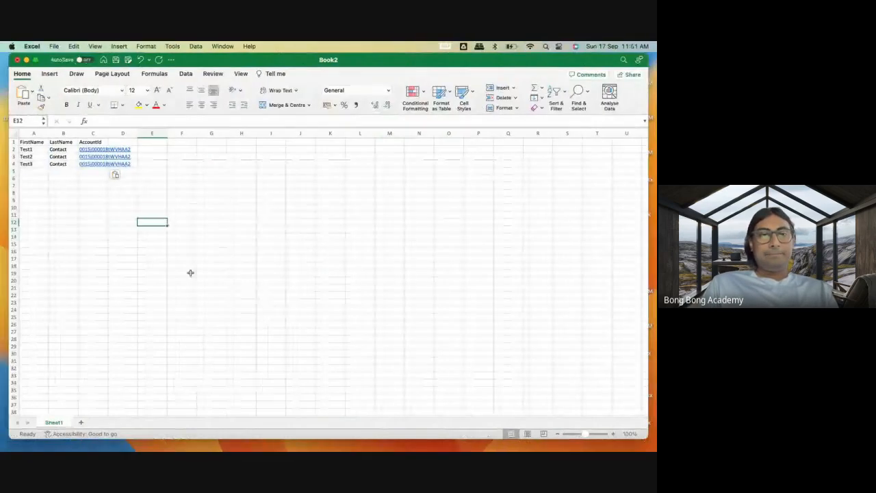
pyautogui.moveTo(106, 135); pyautogui.dragTo(133, 135)
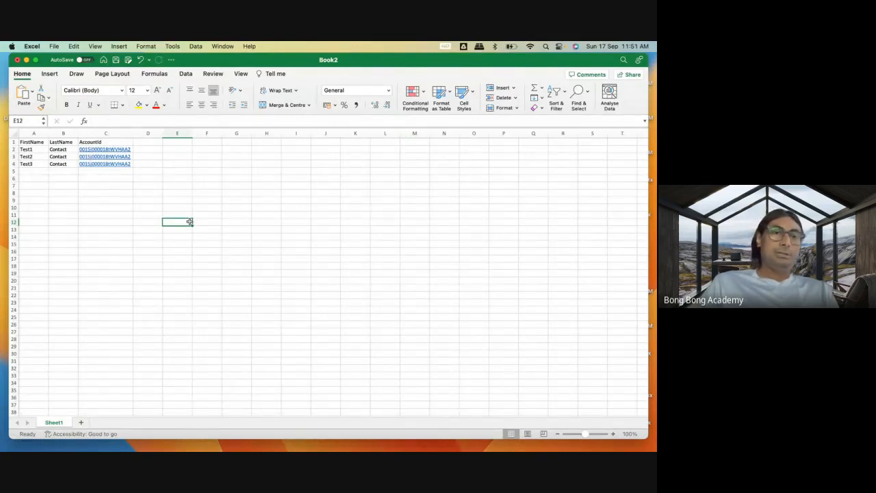
pyautogui.click(97, 141)
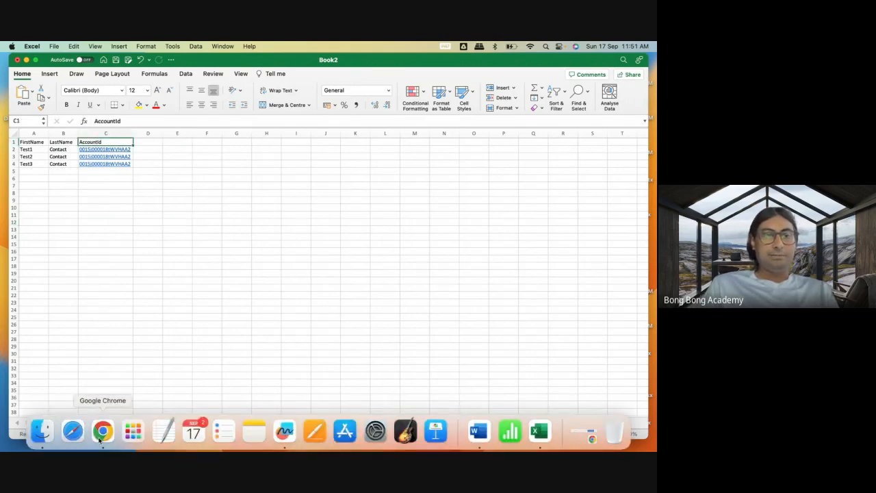
# Switch to Chrome and close both dataloader.io pages.
pyautogui.click(101, 438)
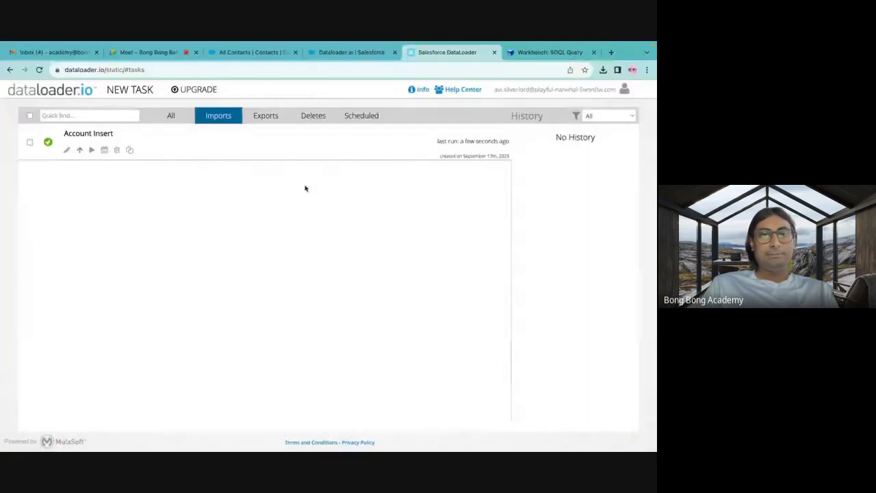
pyautogui.click(494, 53)
pyautogui.click(369, 55)
pyautogui.click(395, 52)
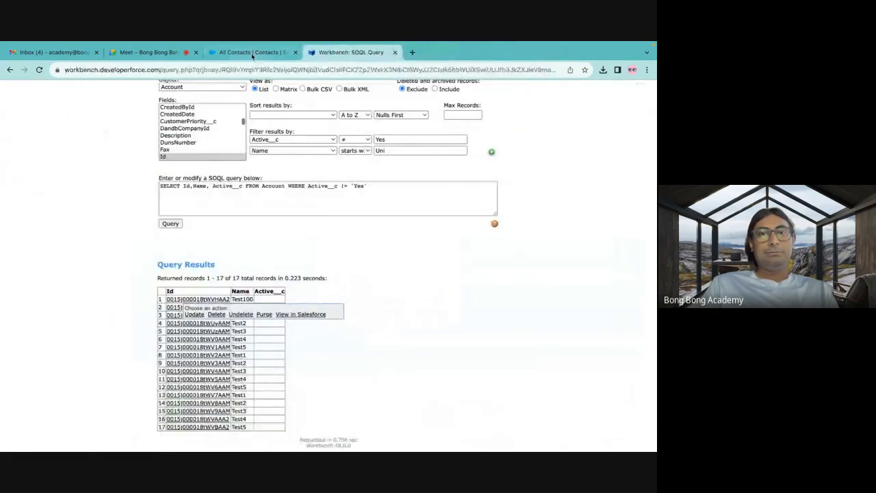
pyautogui.click(259, 54)
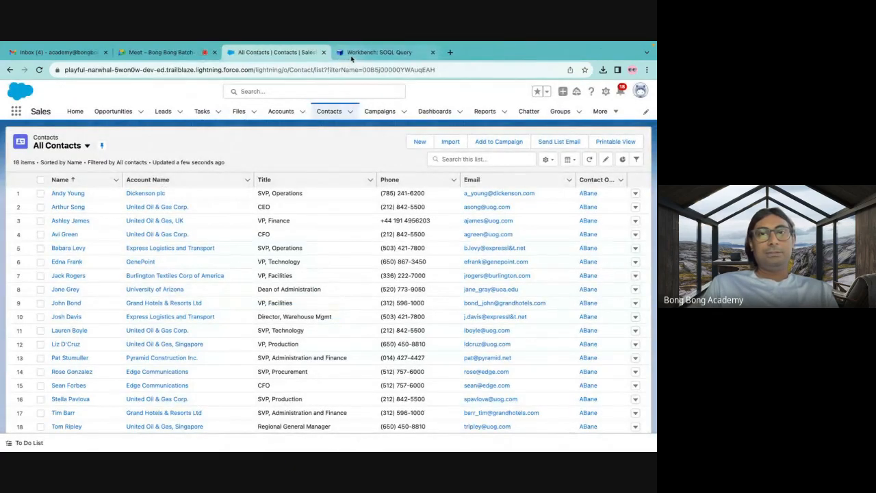
pyautogui.click(352, 58)
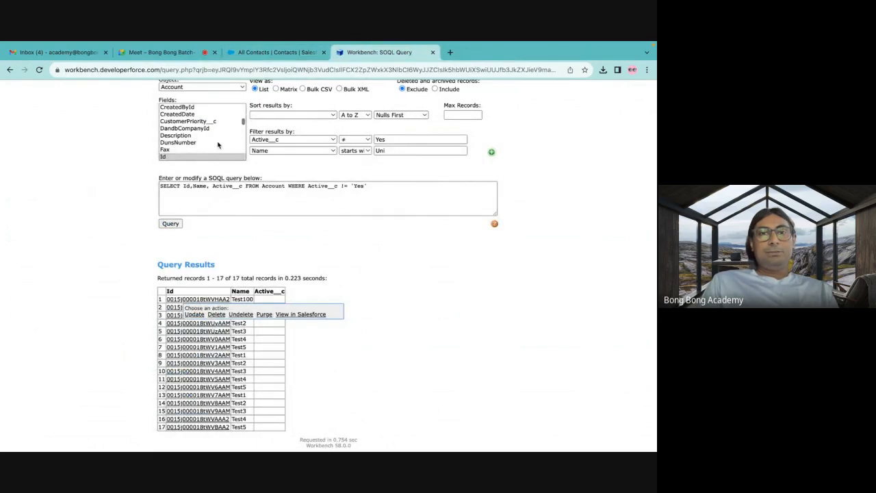
pyautogui.scroll(8, 218, 144)
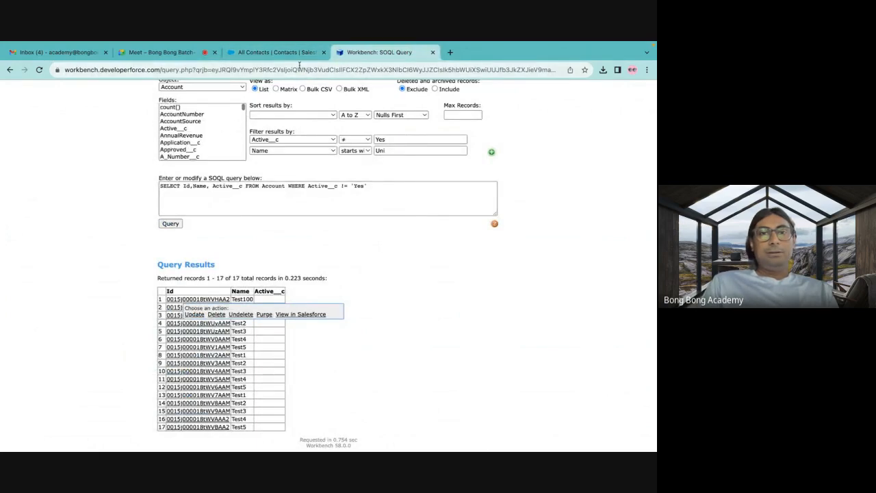
# Open the Contact object in the Salesforce org's Object Manager and examine the Account Name field's API name and data type in Fields & Relationships.
pyautogui.click(291, 53)
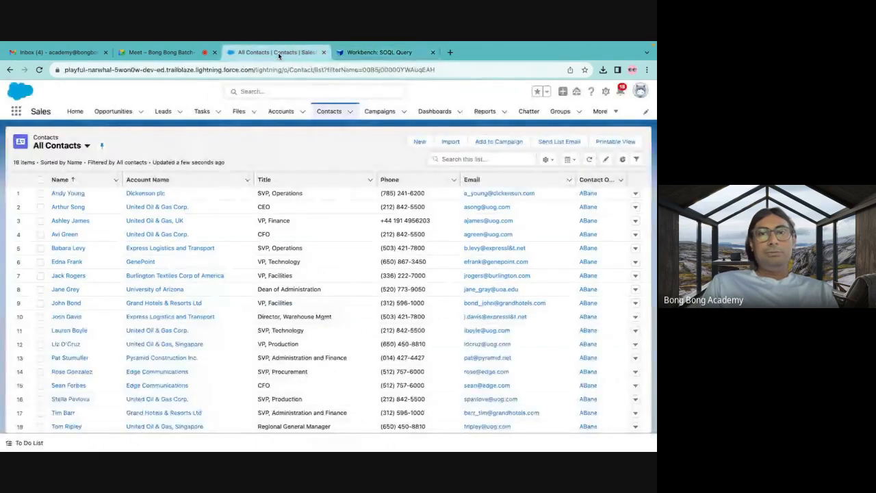
pyautogui.click(606, 91)
pyautogui.click(556, 116)
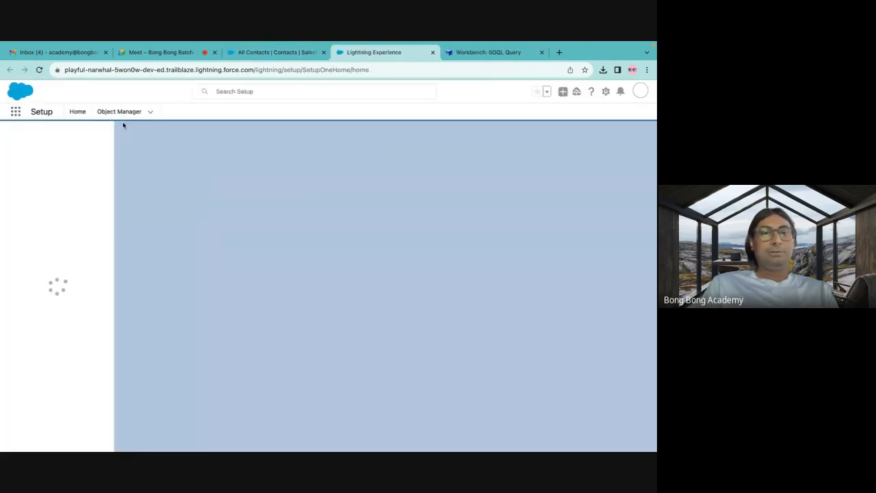
pyautogui.click(119, 113)
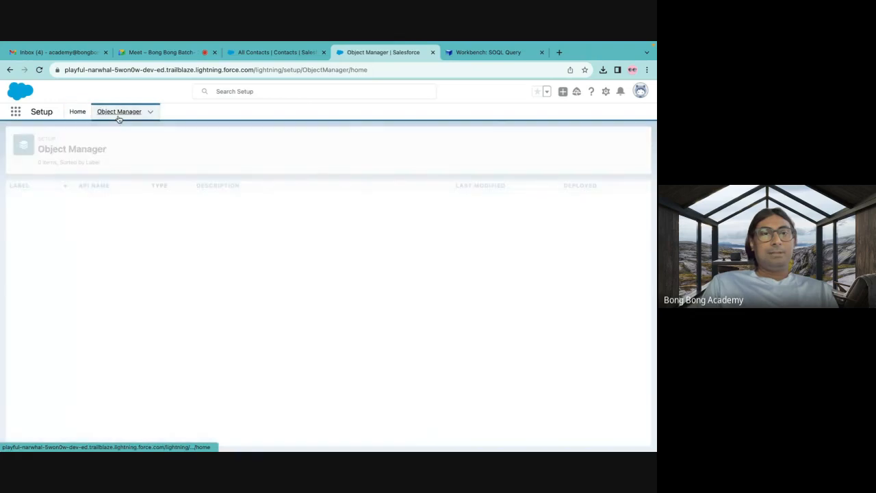
pyautogui.click(499, 142)
pyautogui.write('con')
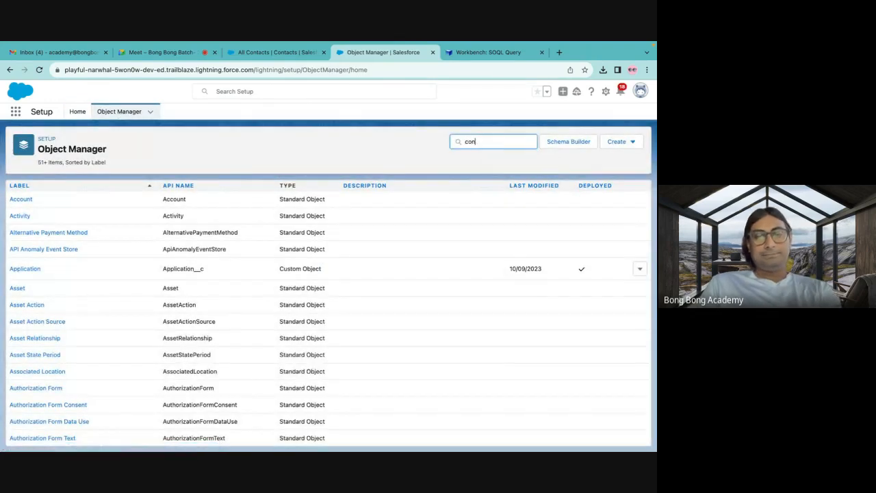
pyautogui.write('tact')
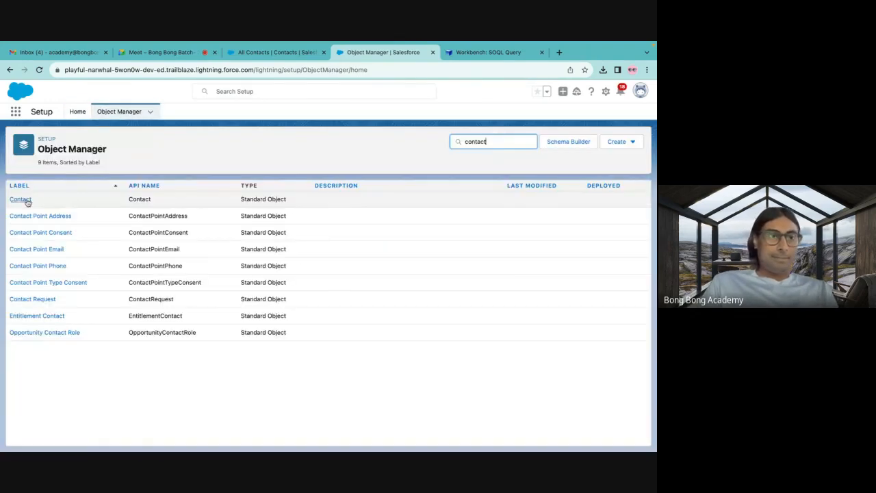
pyautogui.click(25, 199)
pyautogui.click(39, 201)
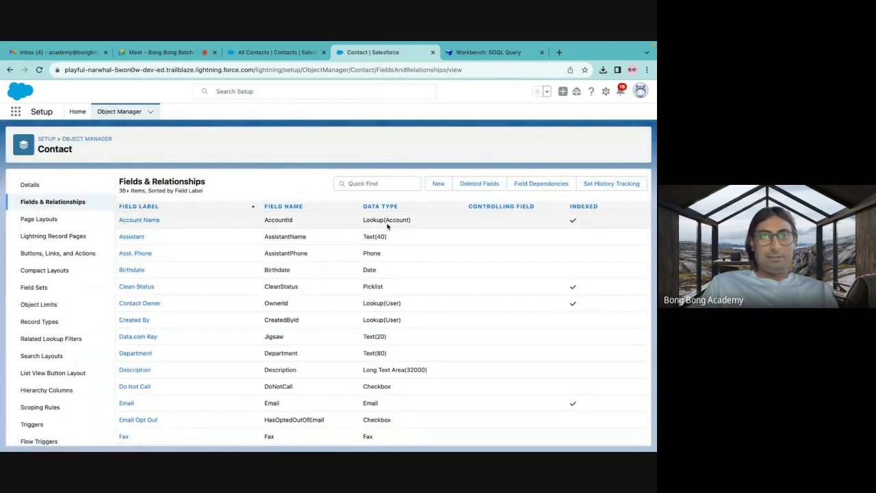
pyautogui.doubleClick(284, 220)
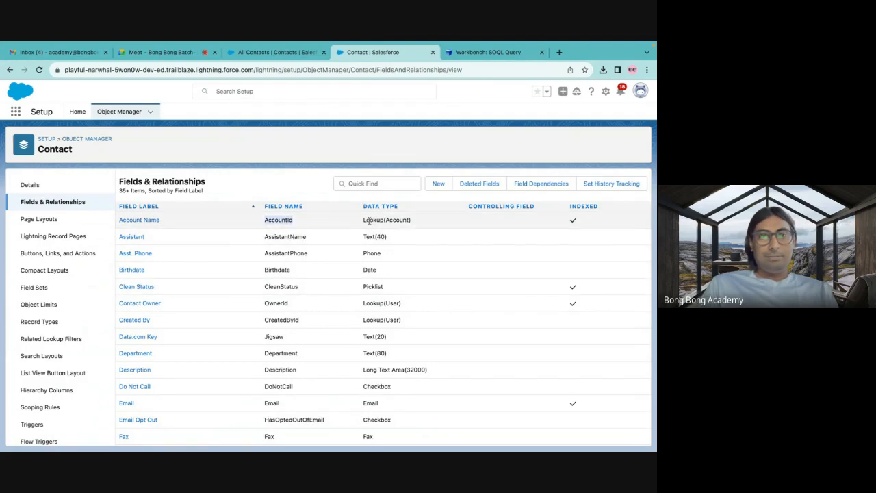
pyautogui.moveTo(415, 221); pyautogui.dragTo(362, 219)
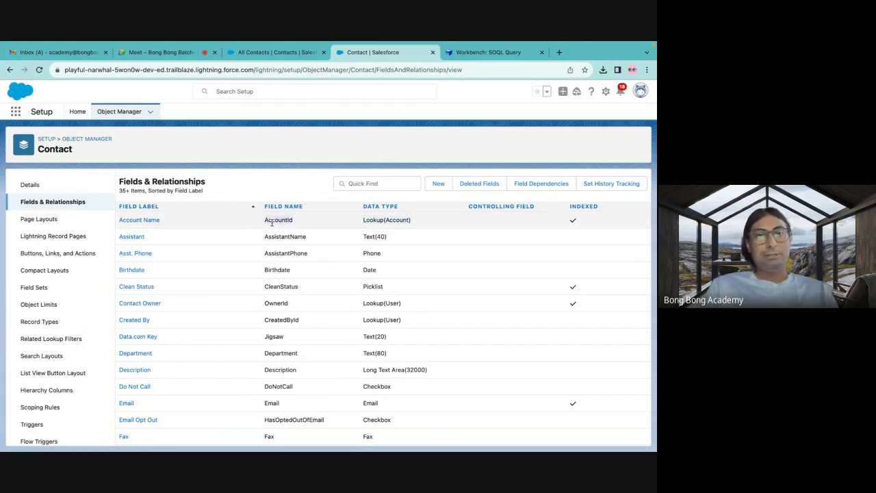
# Switch to Workbench, set up a data Insert for the Contact object from a file and open the file chooser.
pyautogui.click(487, 52)
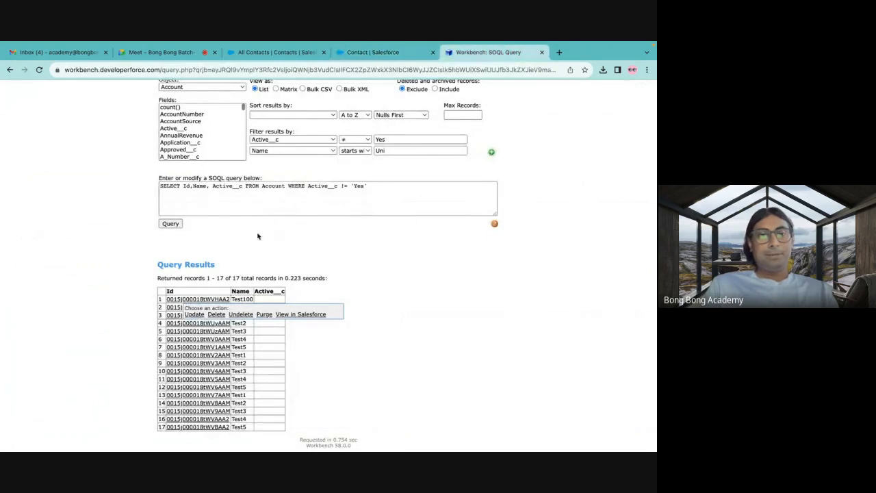
pyautogui.scroll(3, 257, 222)
pyautogui.moveTo(344, 91)
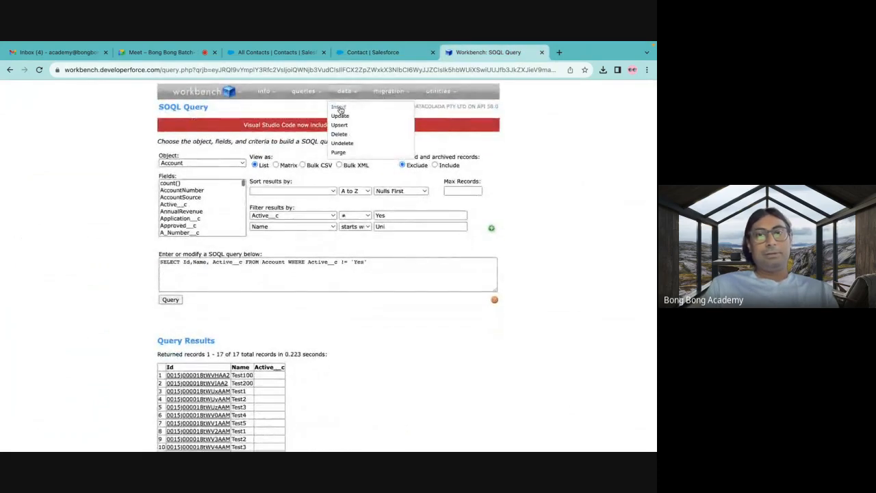
pyautogui.click(340, 108)
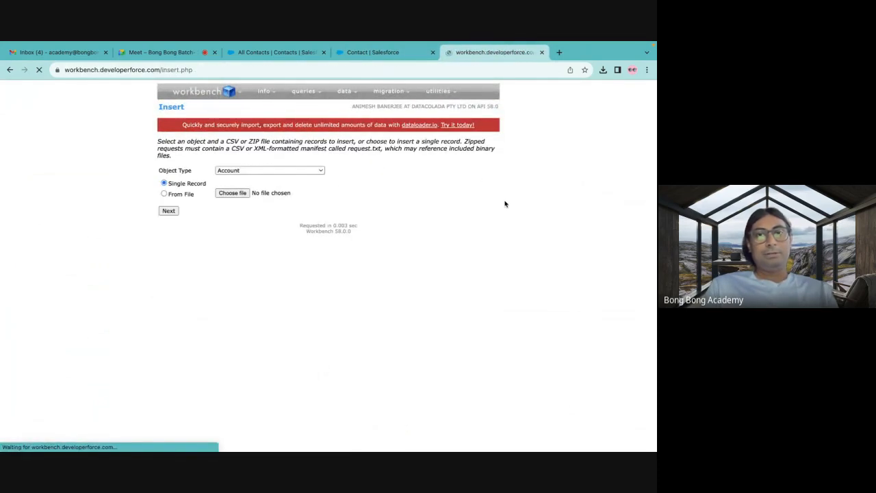
pyautogui.click(237, 171)
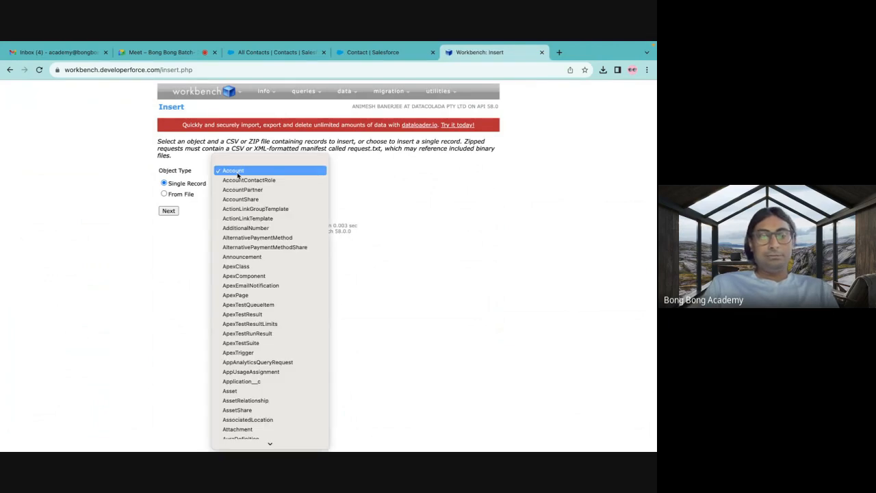
pyautogui.scroll(-15, 270, 431)
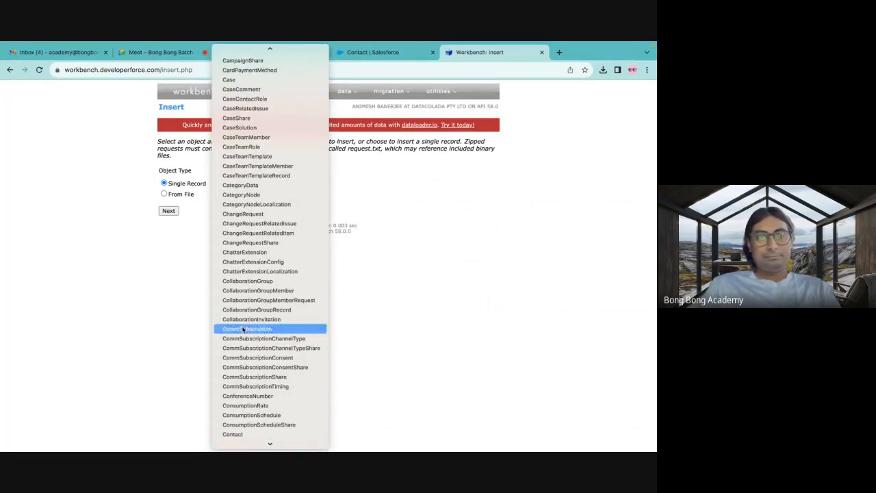
pyautogui.click(233, 434)
pyautogui.click(182, 196)
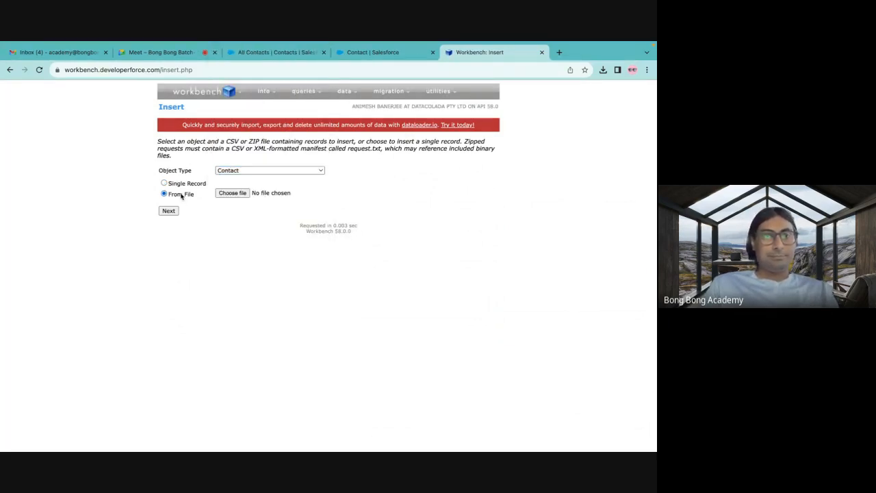
pyautogui.click(225, 193)
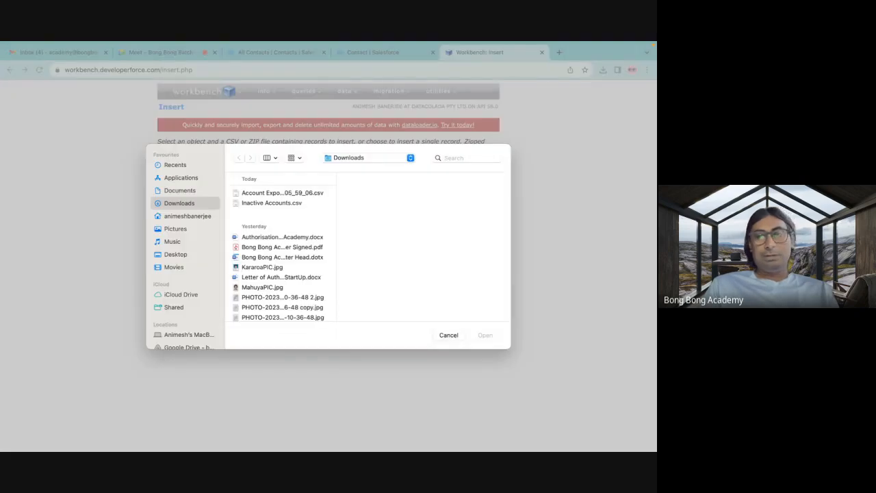
# Switch to Excel and save the workbook in Downloads as NewContacts in CSV UTF-8 (Comma-delimited) format.
pyautogui.click(537, 430)
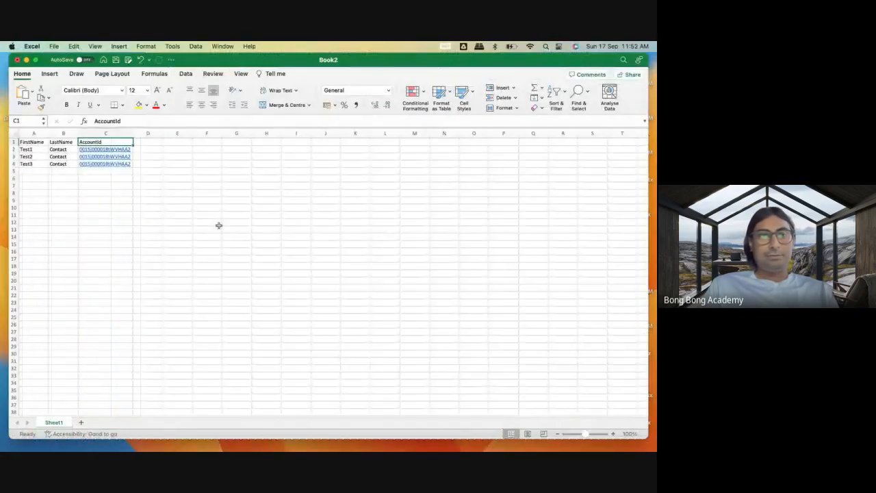
pyautogui.click(32, 46)
pyautogui.click(53, 45)
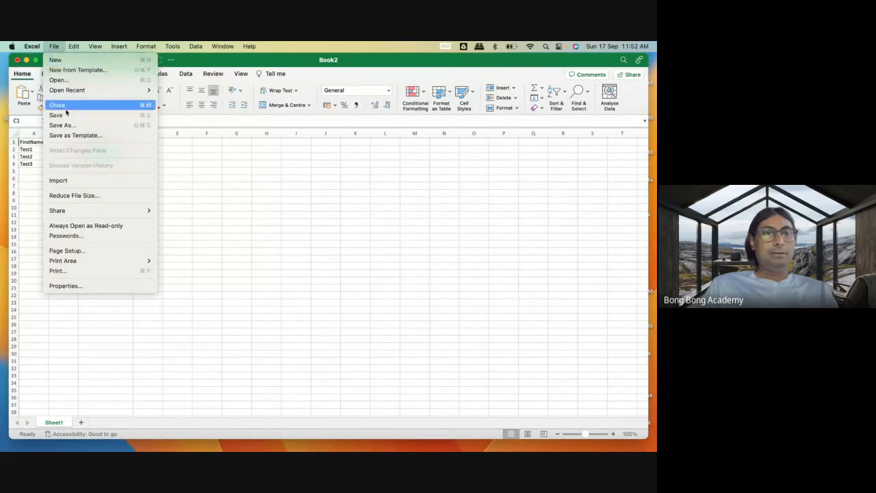
pyautogui.click(62, 125)
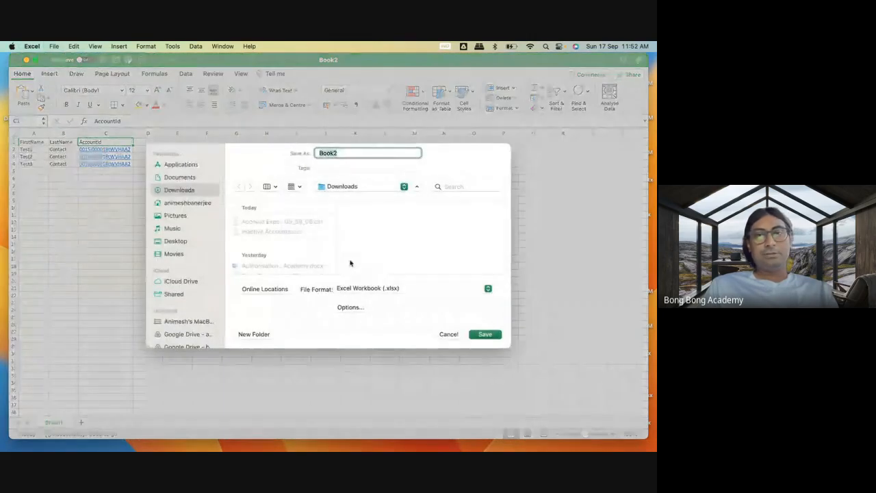
pyautogui.write('NewContact')
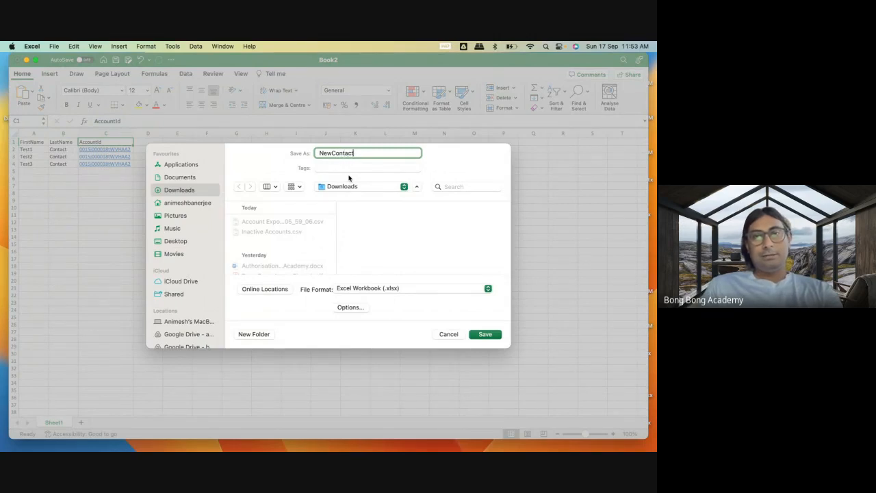
pyautogui.click(397, 288)
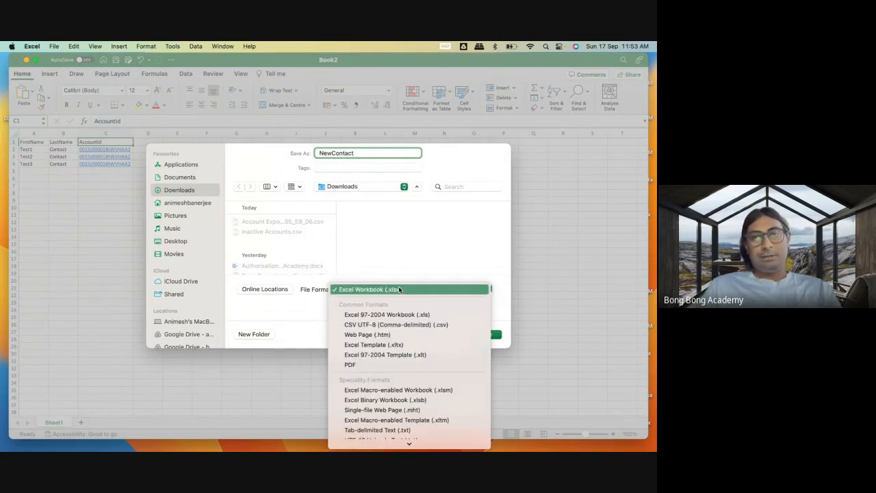
pyautogui.click(373, 326)
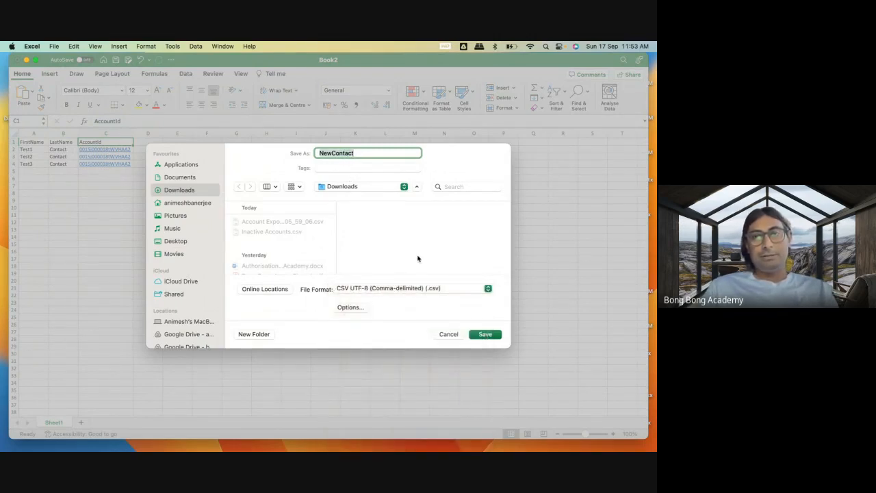
pyautogui.click(371, 153)
pyautogui.write('s')
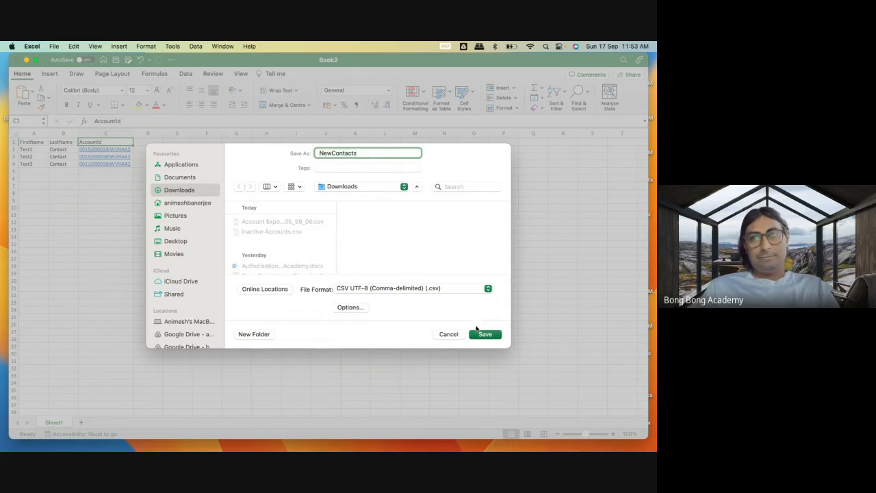
pyautogui.click(484, 334)
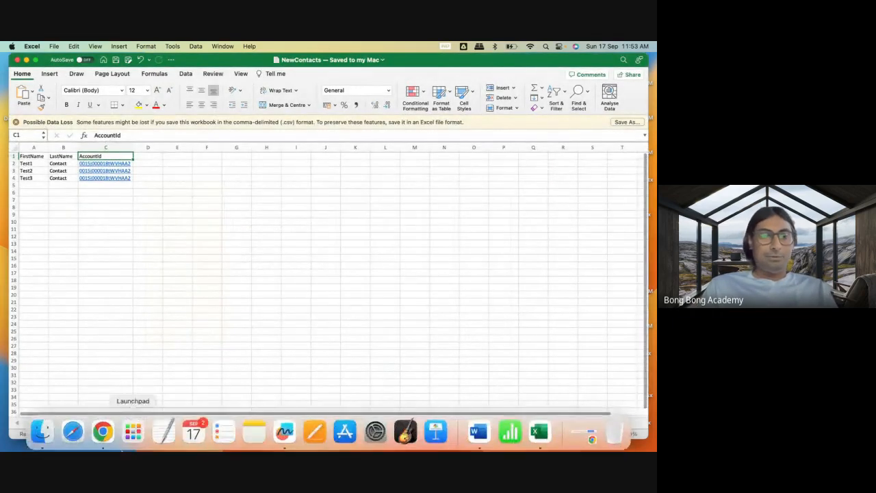
# Switch to Chrome, choose NewContacts.csv from Downloads as the Contact insert file and proceed to field mapping.
pyautogui.click(102, 431)
pyautogui.click(271, 215)
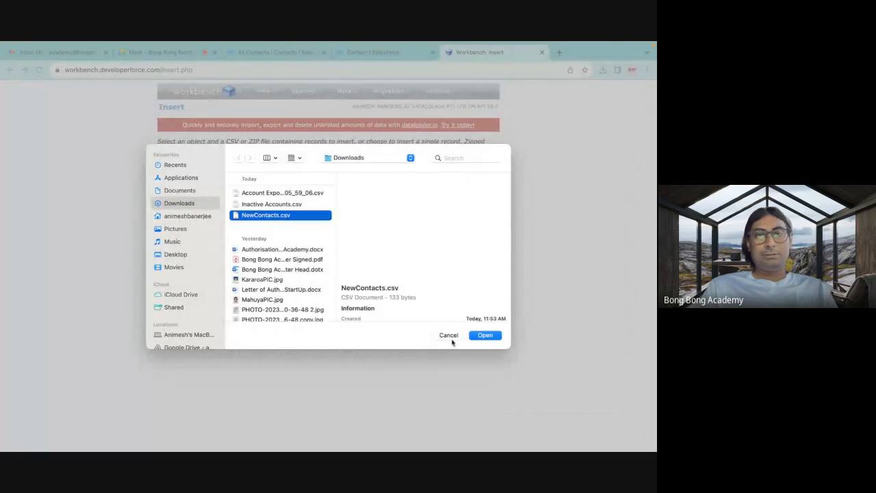
pyautogui.click(483, 335)
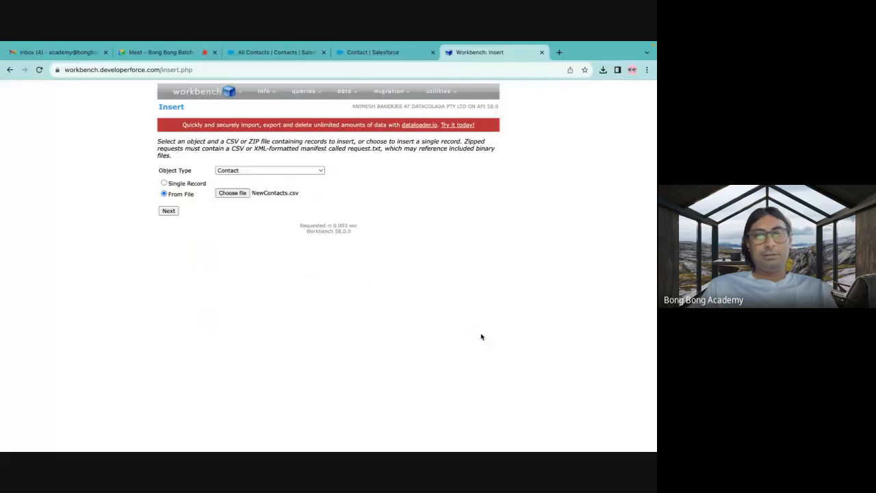
pyautogui.click(169, 211)
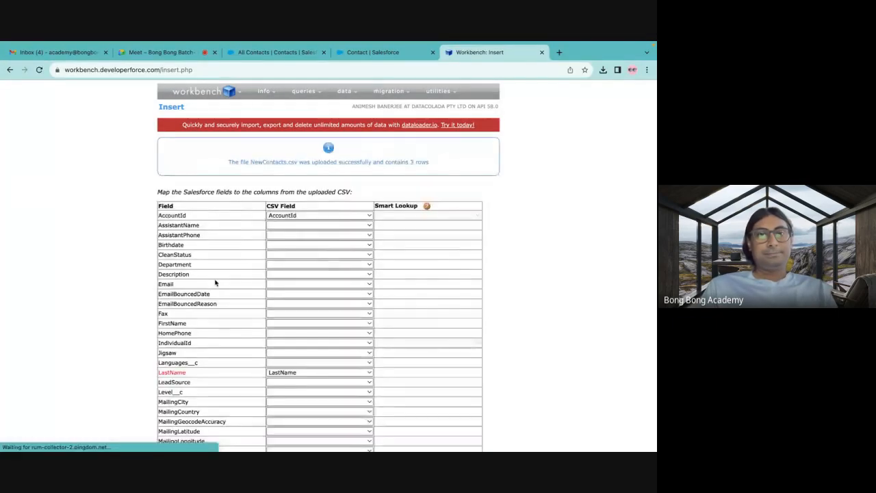
# Map the FirstName field to the FirstName CSV column, keep AccountId mapped to AccountId, and run the contact insert.
pyautogui.scroll(-5, 183, 305)
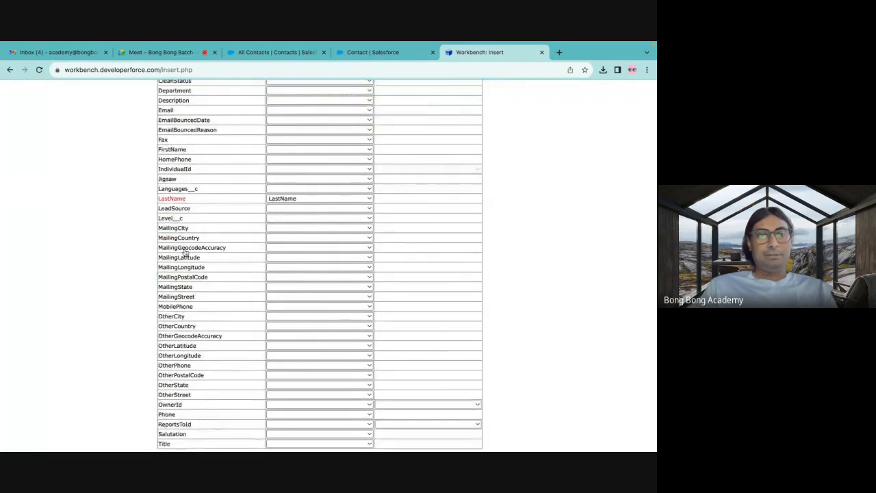
pyautogui.scroll(1, 269, 185)
pyautogui.click(282, 185)
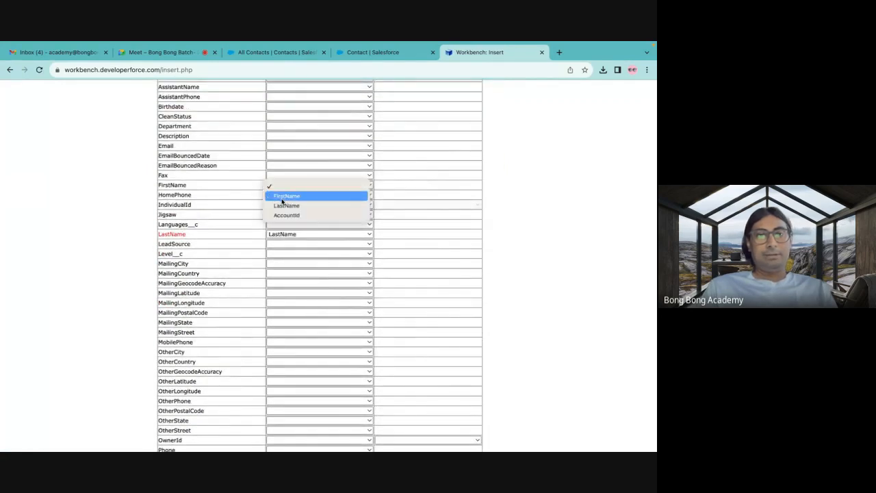
pyautogui.click(283, 197)
pyautogui.scroll(4, 219, 192)
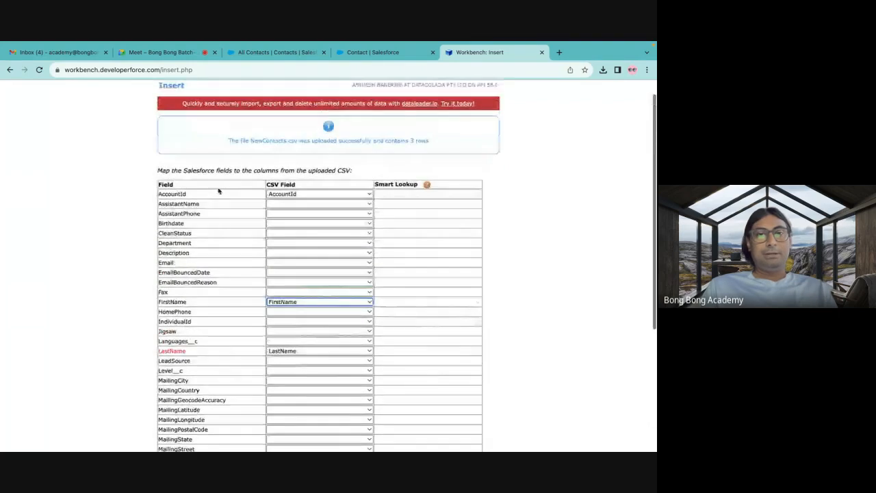
pyautogui.click(288, 195)
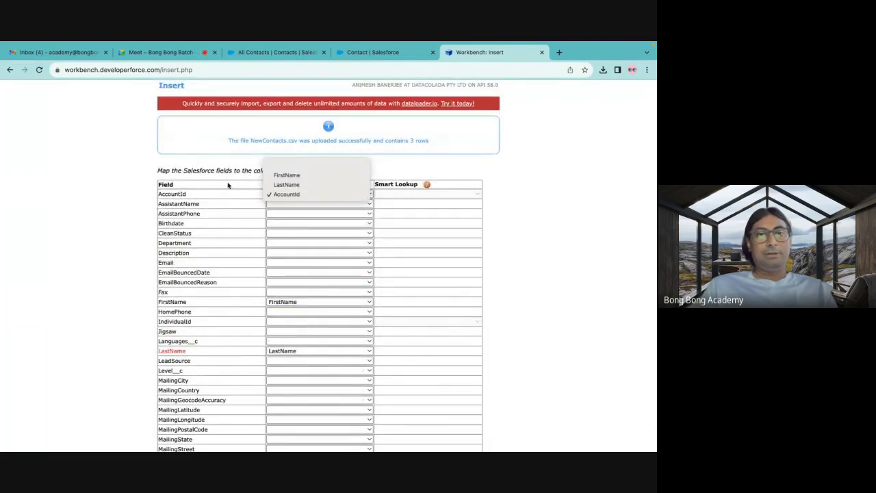
pyautogui.click(287, 194)
pyautogui.scroll(-5, 225, 186)
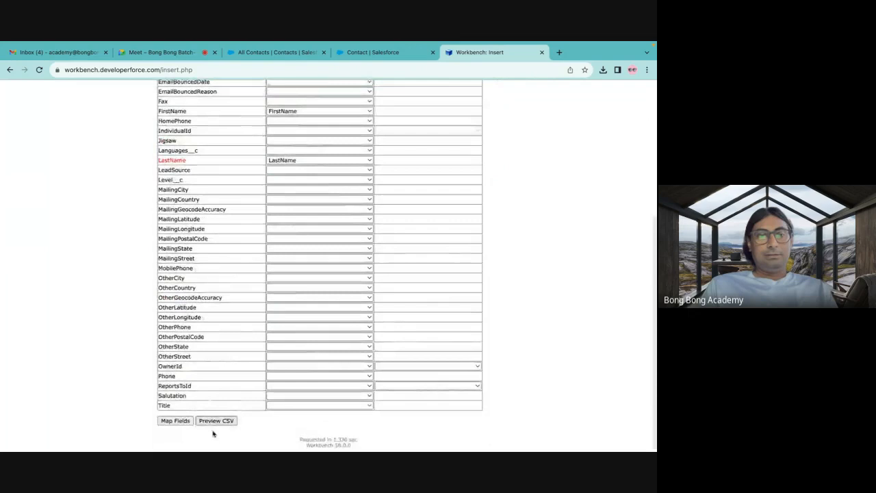
pyautogui.click(175, 420)
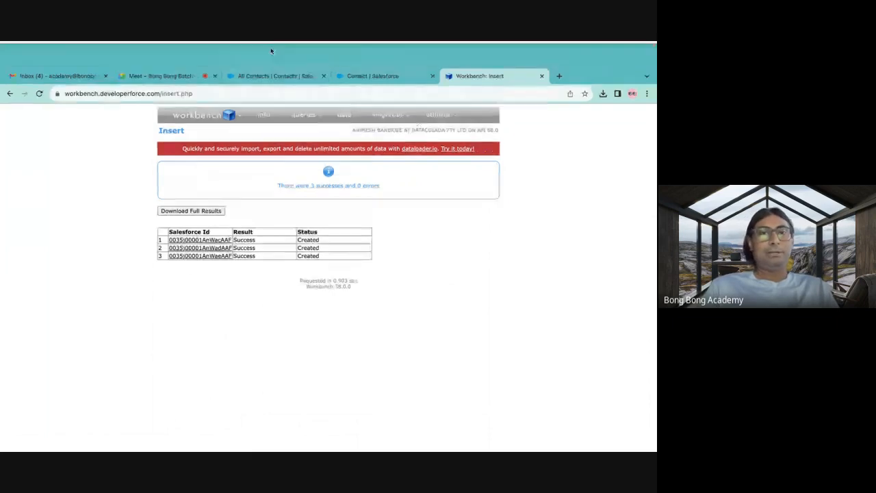
# In the Salesforce org, examine the Test100 account's related contacts and the test contacts in the All Contacts list.
pyautogui.click(274, 74)
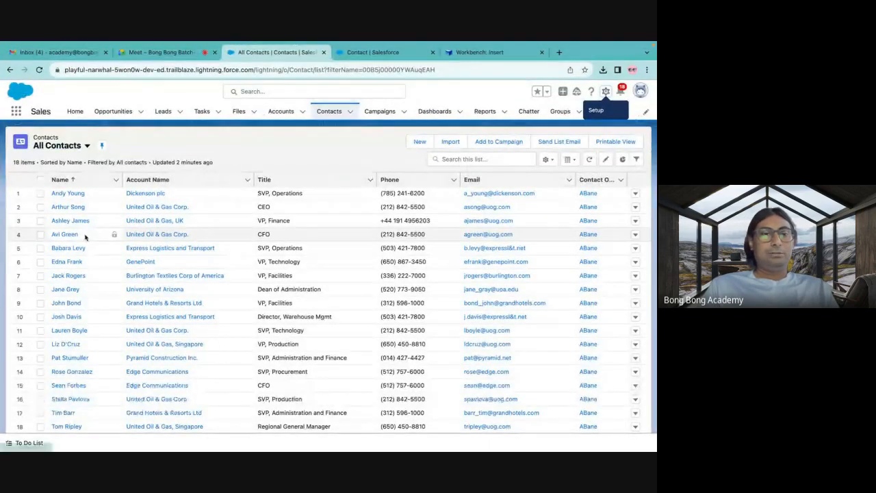
pyautogui.click(283, 112)
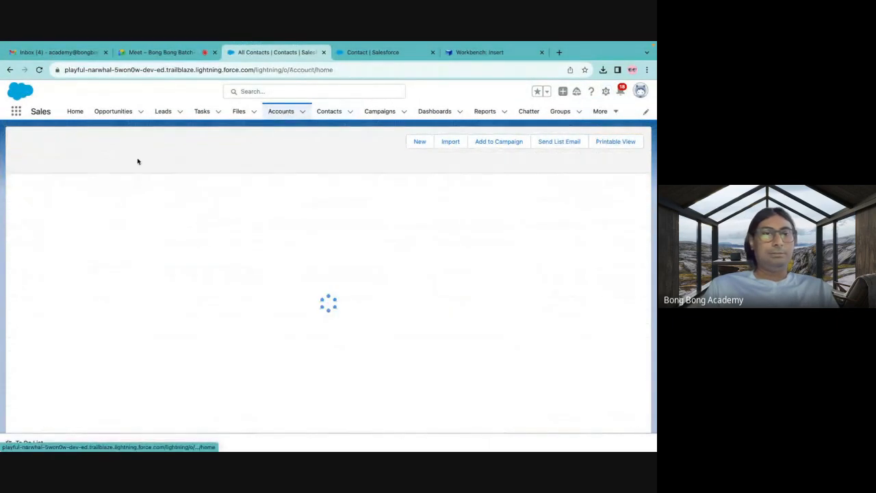
pyautogui.click(101, 145)
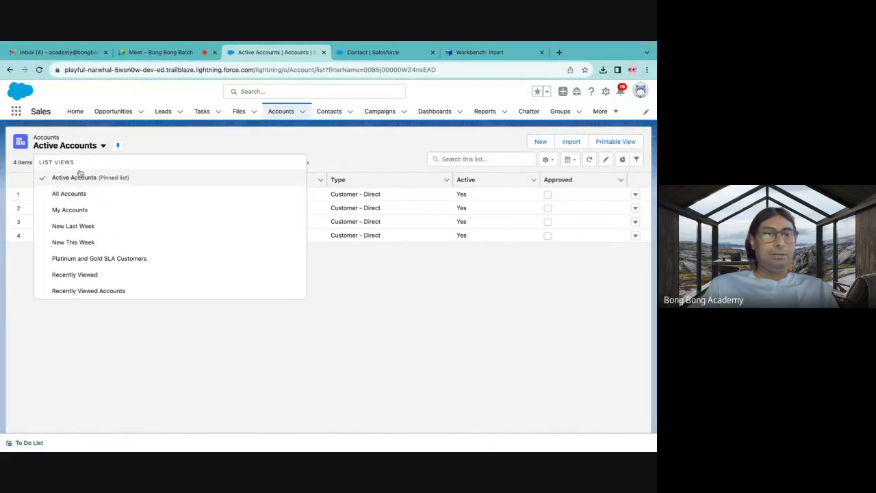
pyautogui.click(65, 195)
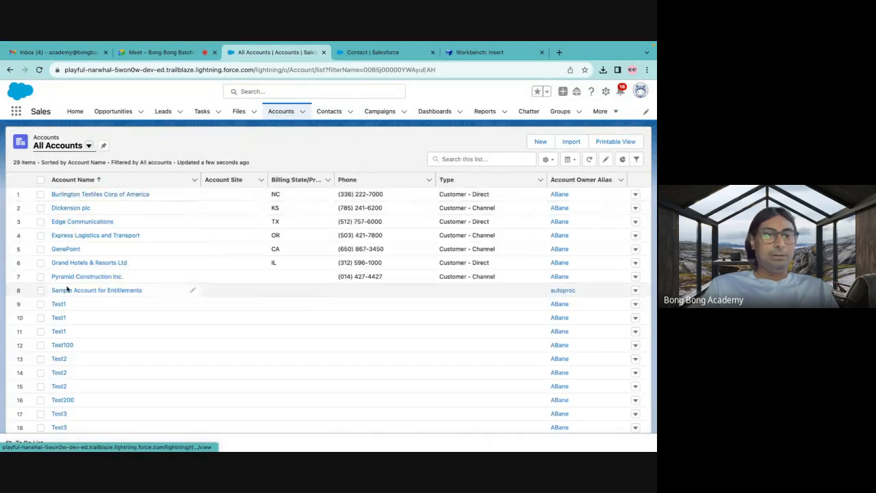
pyautogui.click(62, 345)
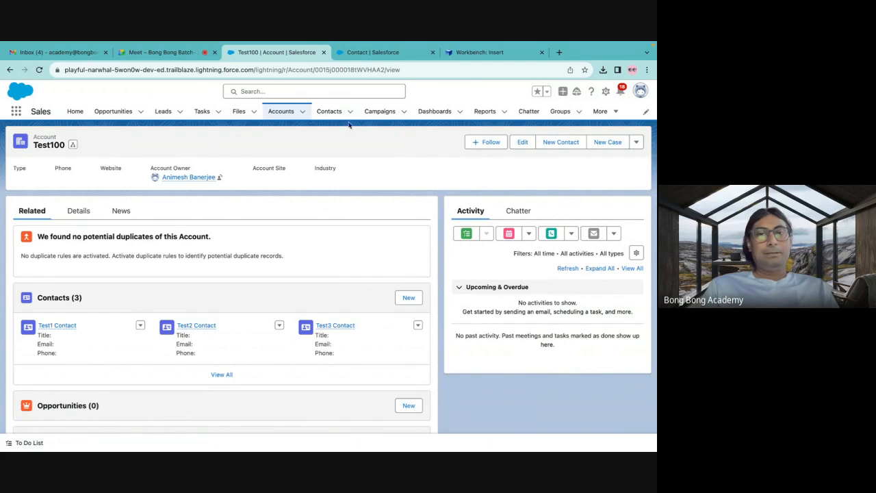
pyautogui.click(332, 111)
pyautogui.scroll(-1, 96, 287)
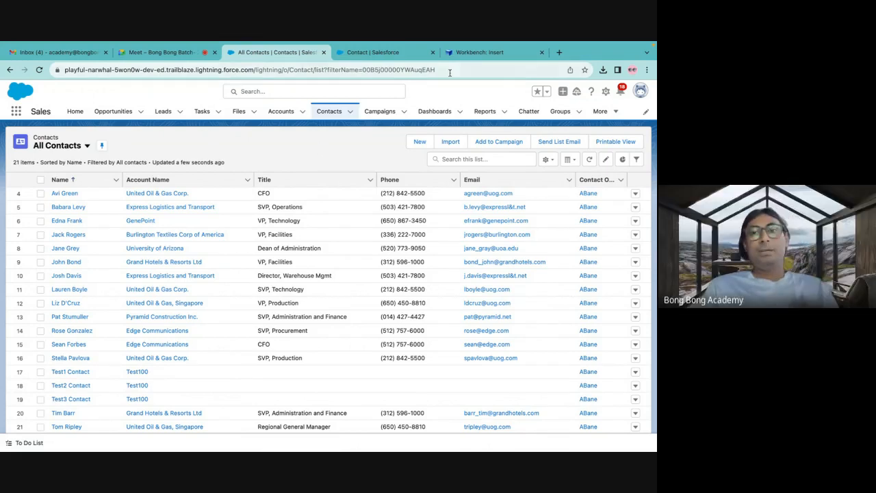
# Return to Workbench, open the SOQL Query builder and set the query's object to Contact.
pyautogui.click(477, 53)
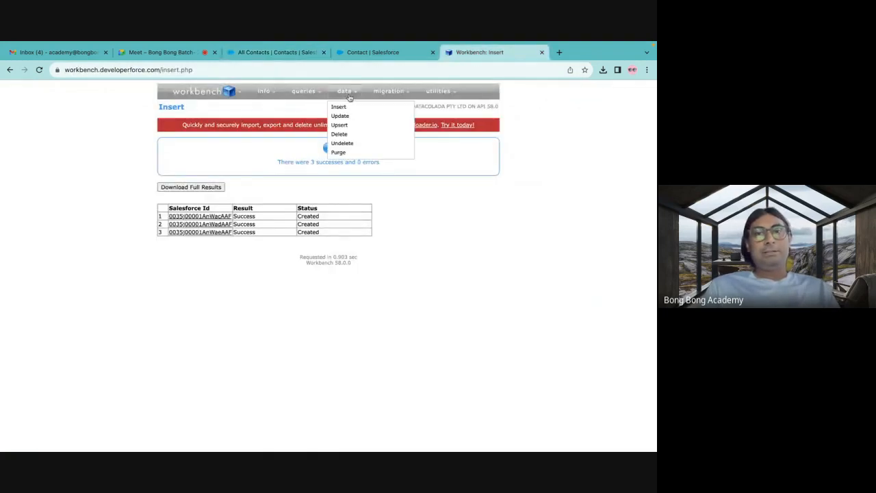
pyautogui.moveTo(312, 101)
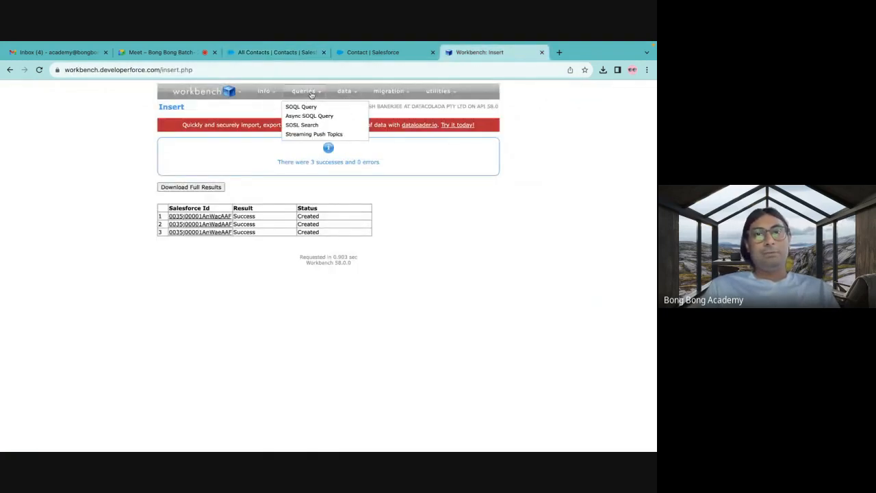
pyautogui.click(300, 108)
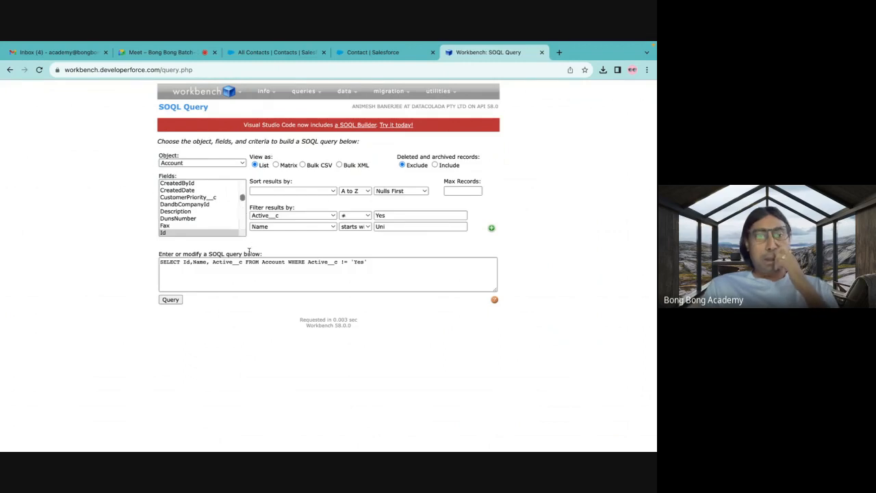
pyautogui.click(189, 163)
pyautogui.write('con')
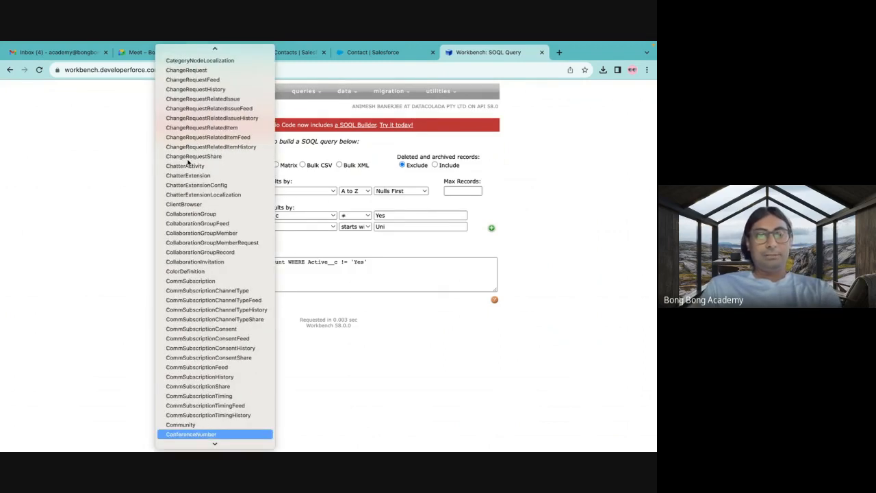
pyautogui.write('task')
pyautogui.scroll(20, 188, 161)
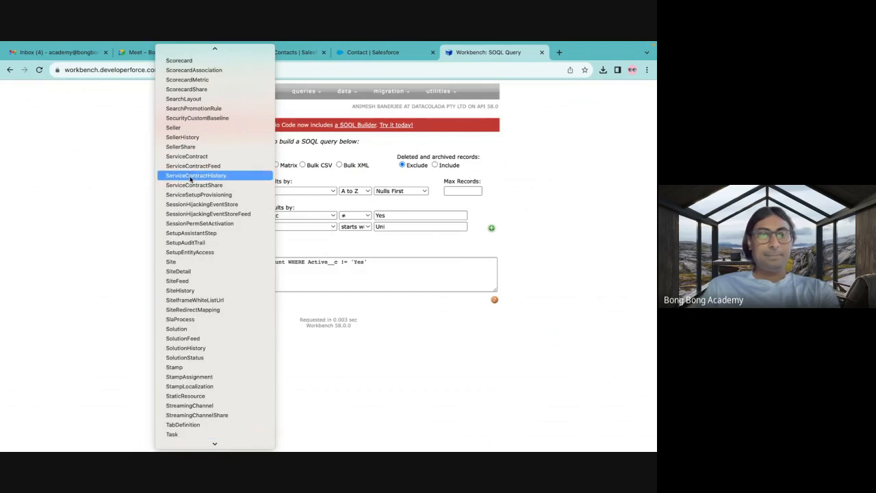
pyautogui.scroll(7, 185, 91)
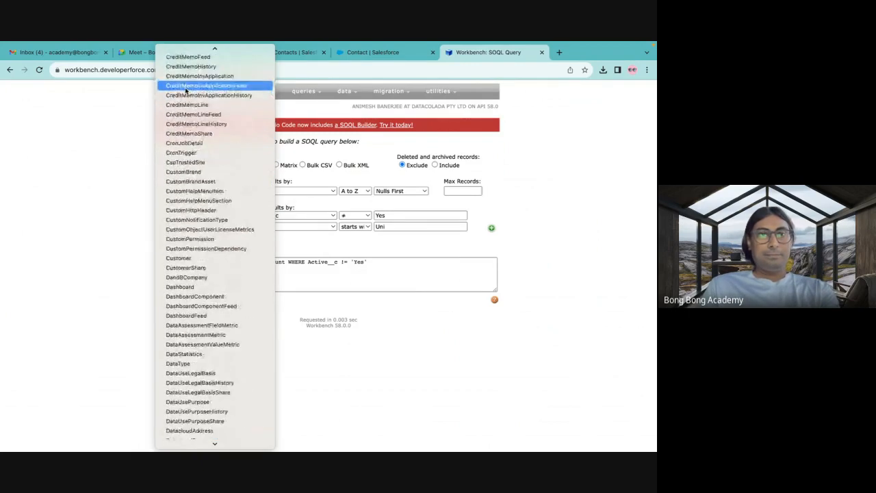
pyautogui.scroll(10, 185, 103)
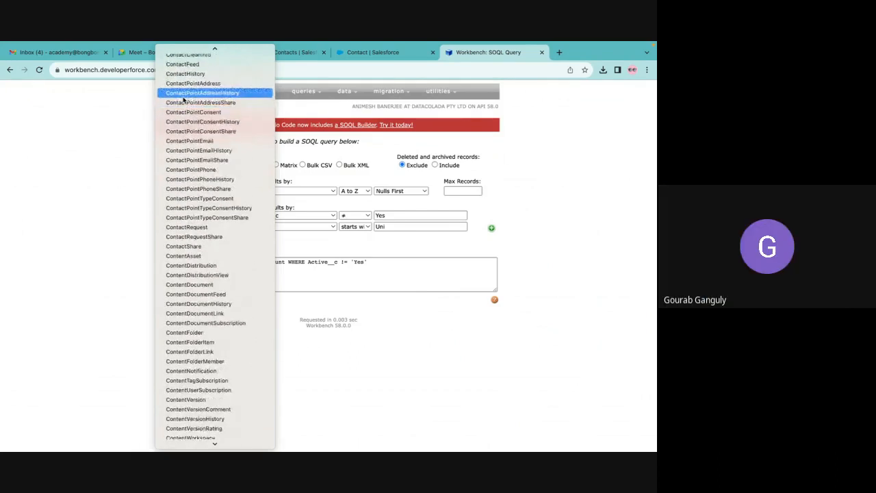
pyautogui.scroll(13, 183, 101)
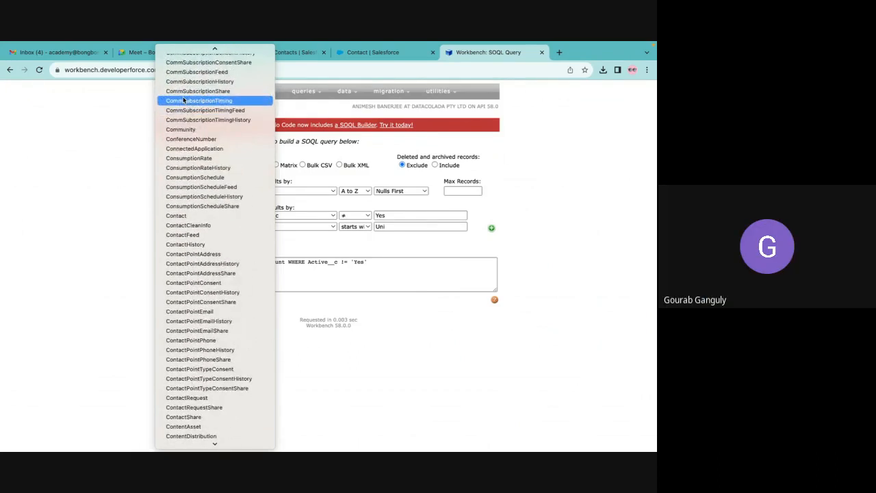
pyautogui.click(178, 216)
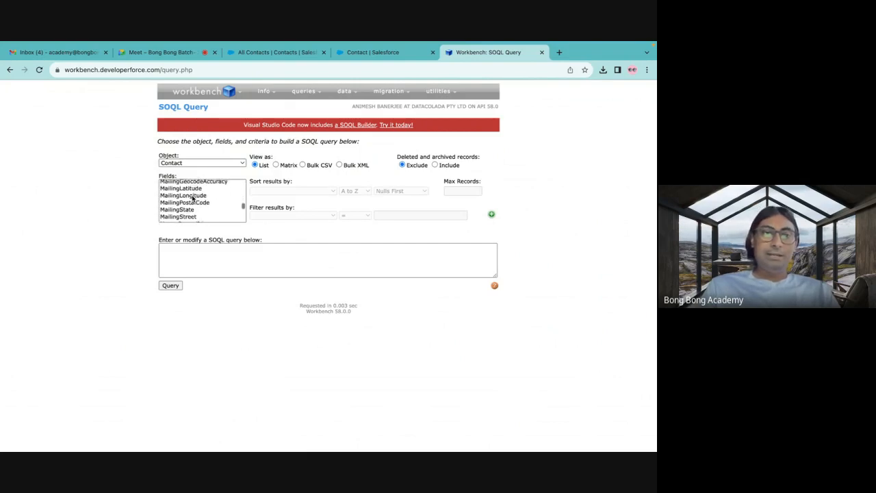
# Add the Id, FirstName and LastName fields to the Contact query through the field selection.
pyautogui.scroll(10, 192, 198)
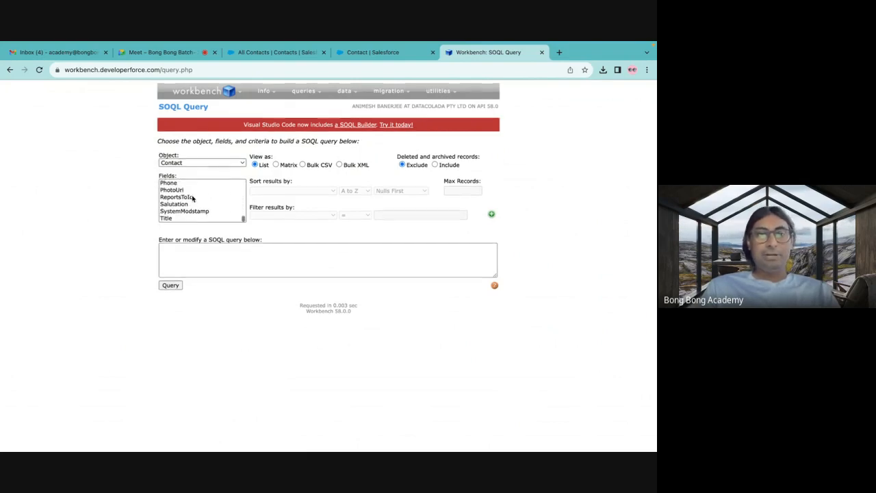
pyautogui.scroll(3, 192, 198)
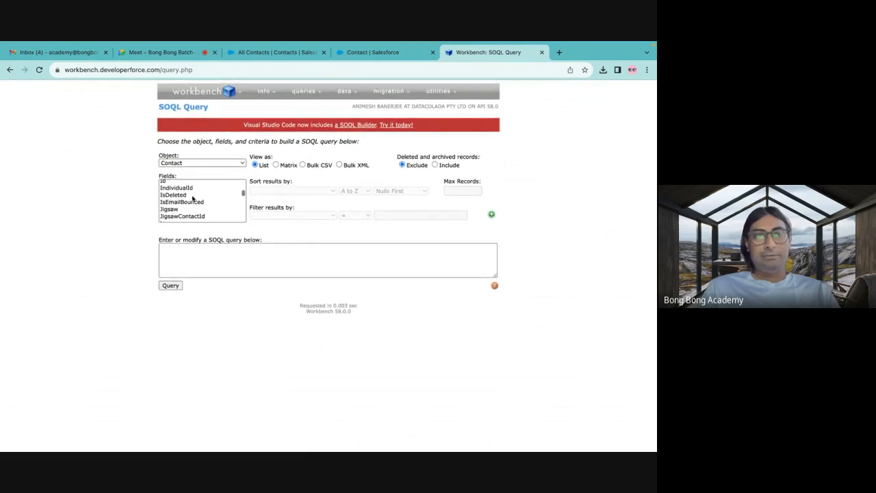
pyautogui.click(177, 198)
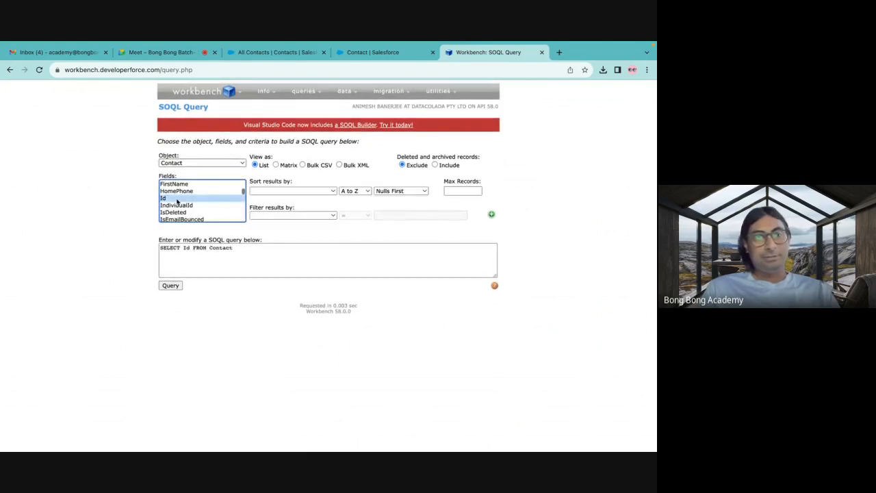
pyautogui.scroll(1, 176, 200)
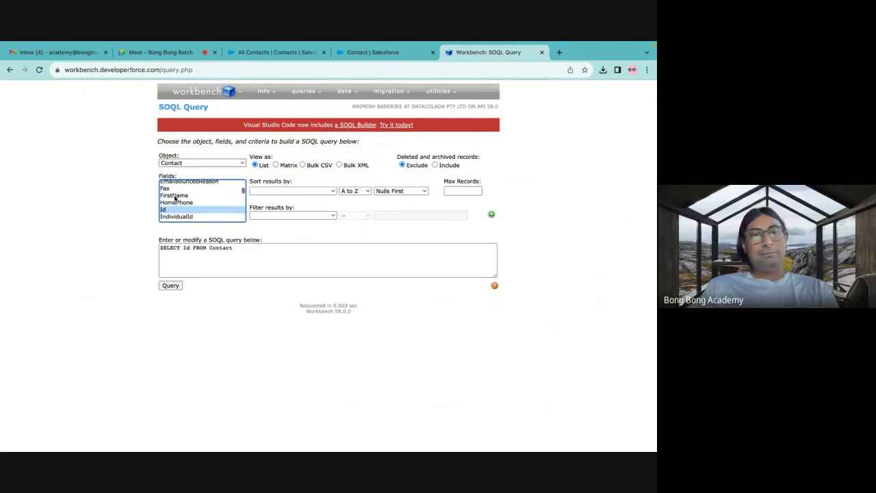
pyautogui.keyDown('super'); pyautogui.click(175, 196); pyautogui.keyUp('super')
pyautogui.scroll(-2, 175, 198)
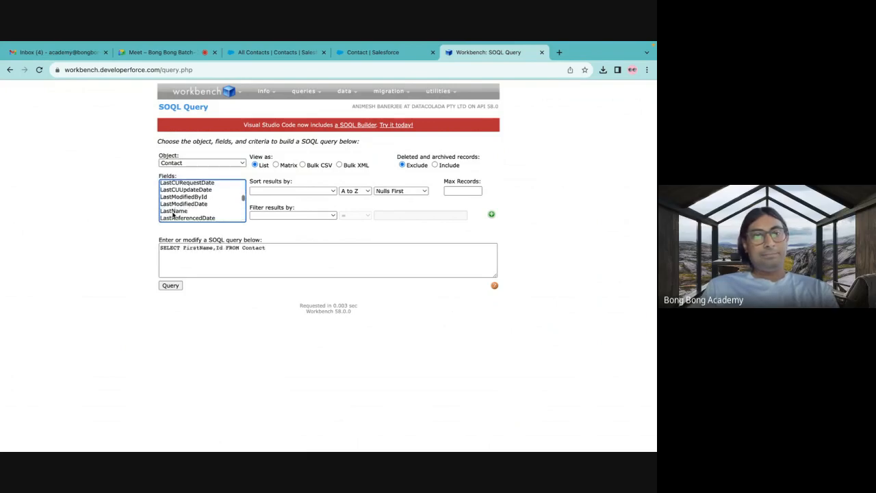
pyautogui.keyDown('super'); pyautogui.click(173, 213); pyautogui.keyUp('super')
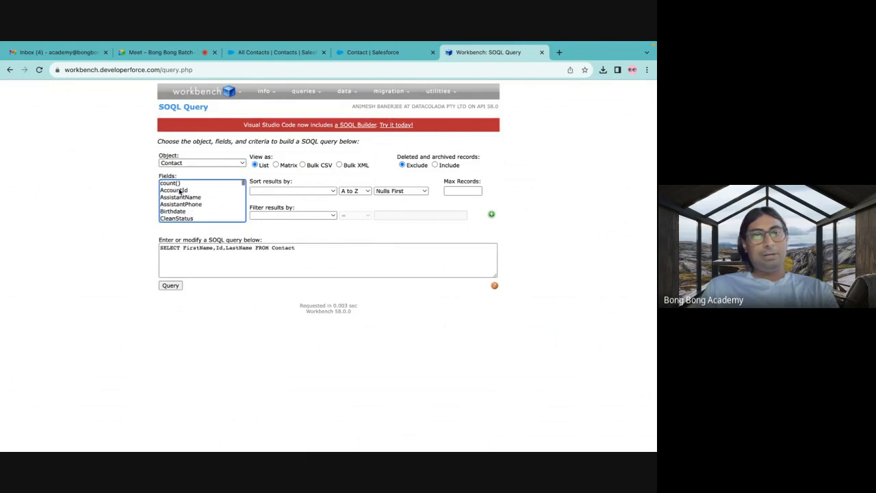
# Rewrite the Contact query's selected fields as Id, FirstName, LastName and AccountId.
pyautogui.click(181, 189)
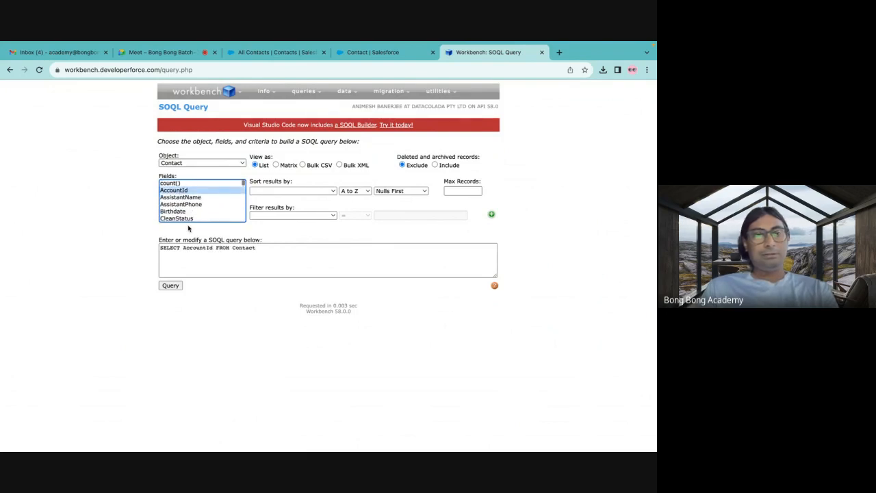
pyautogui.scroll(-3, 189, 217)
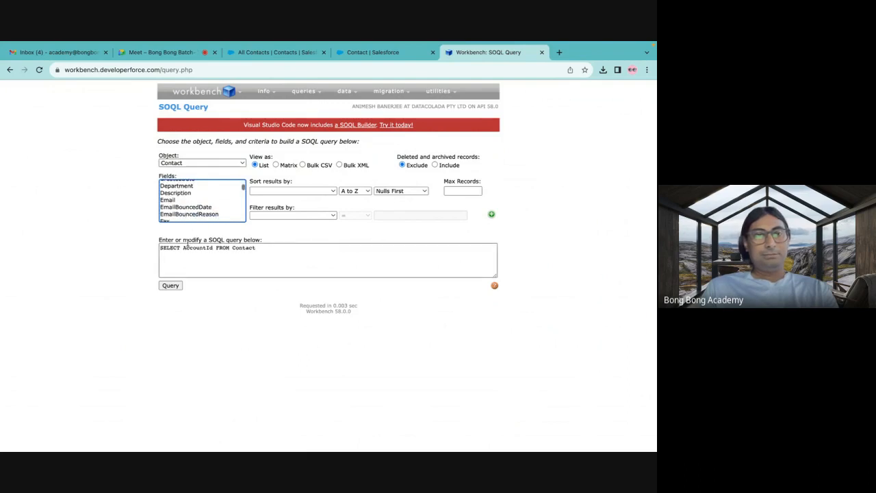
pyautogui.doubleClick(186, 247)
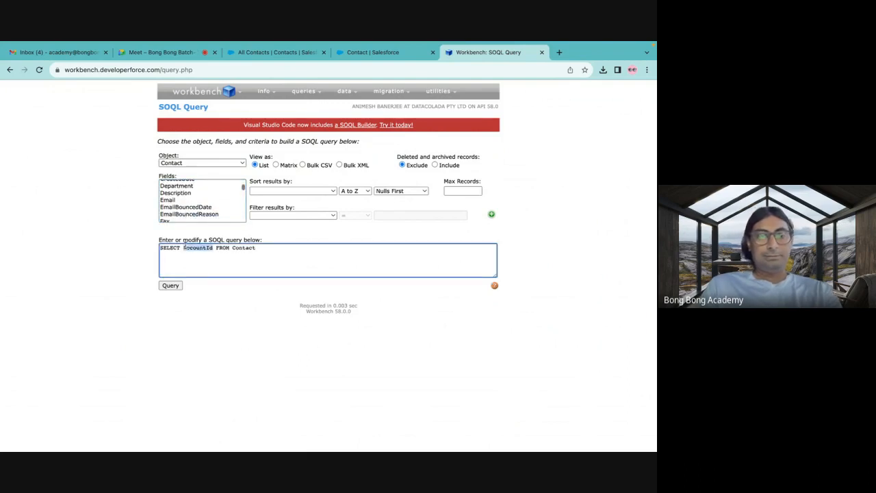
pyautogui.write('Id,')
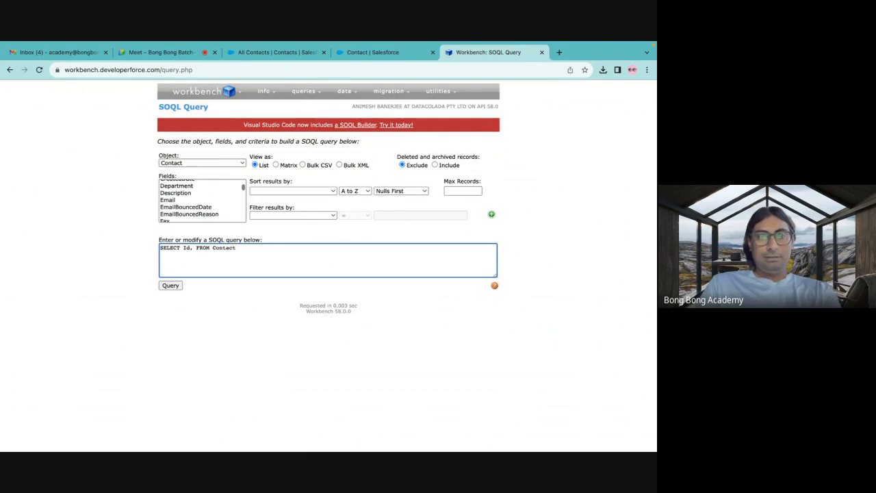
pyautogui.write('FirstName')
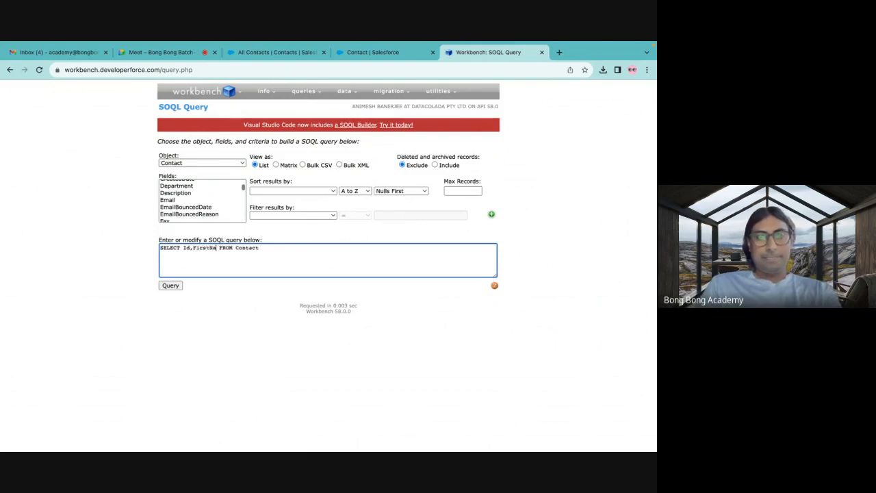
pyautogui.write(', LastName')
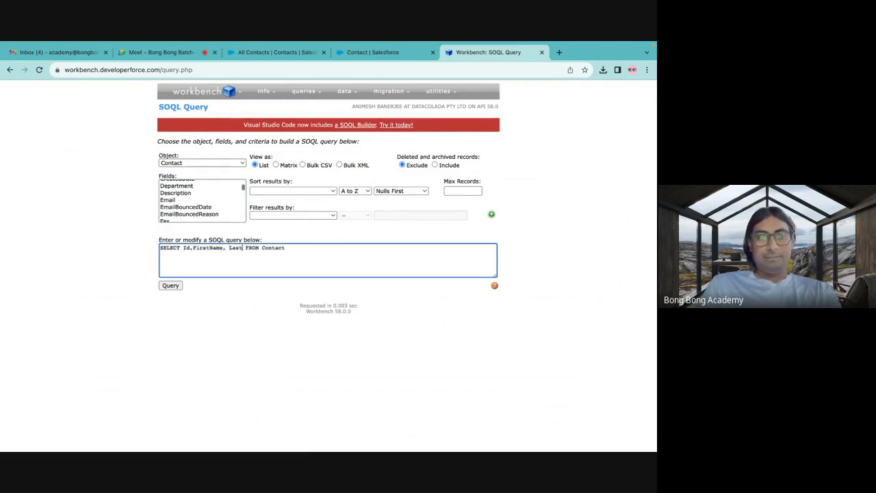
pyautogui.write(', Accouto')
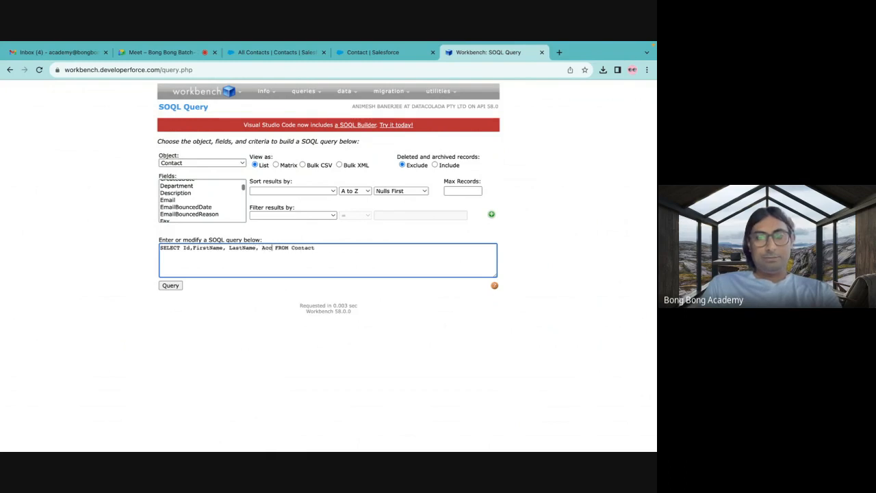
pyautogui.press('BackSpace')
pyautogui.press('BackSpace')
pyautogui.write('nt')
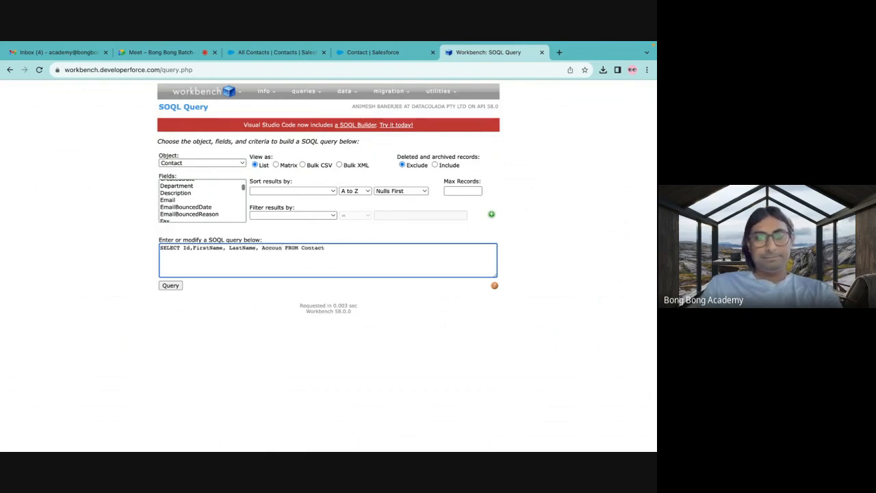
pyautogui.write('Id')
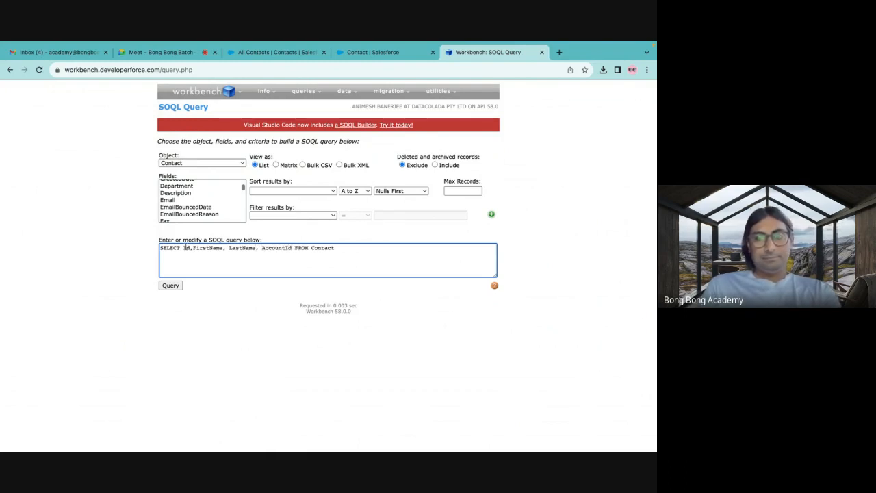
pyautogui.write(' FROM Contact wh')
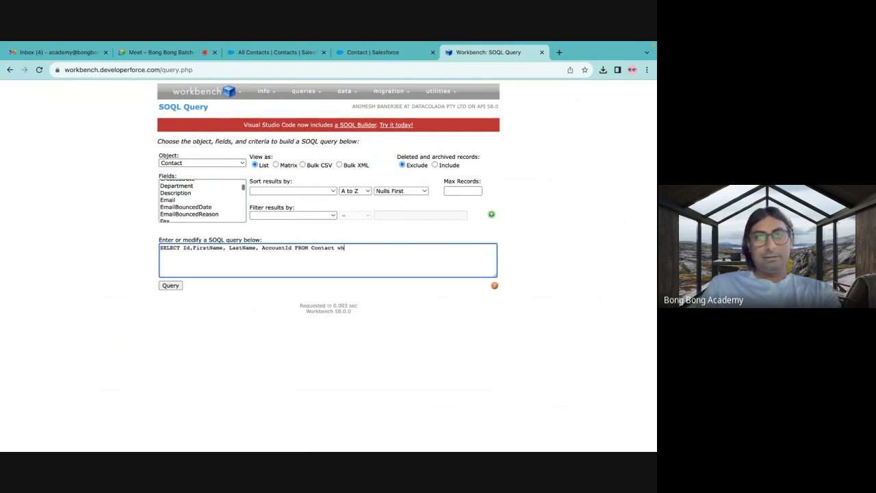
pyautogui.write('ere Na')
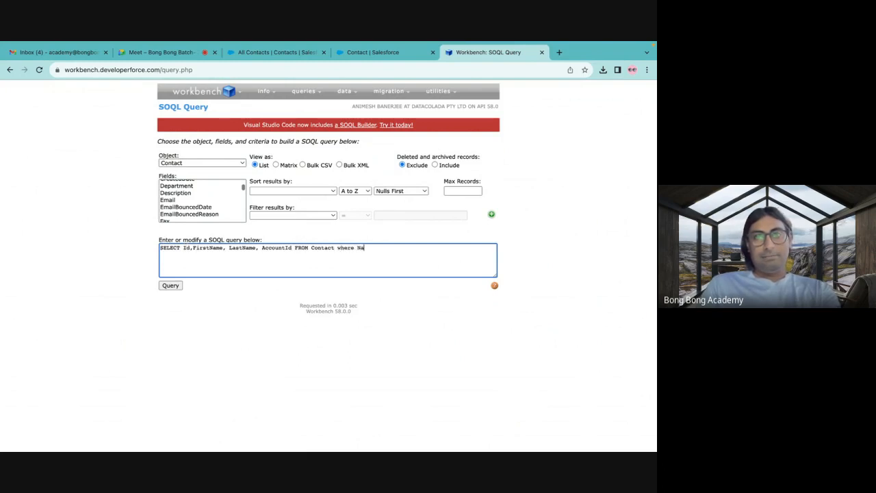
pyautogui.write('me like')
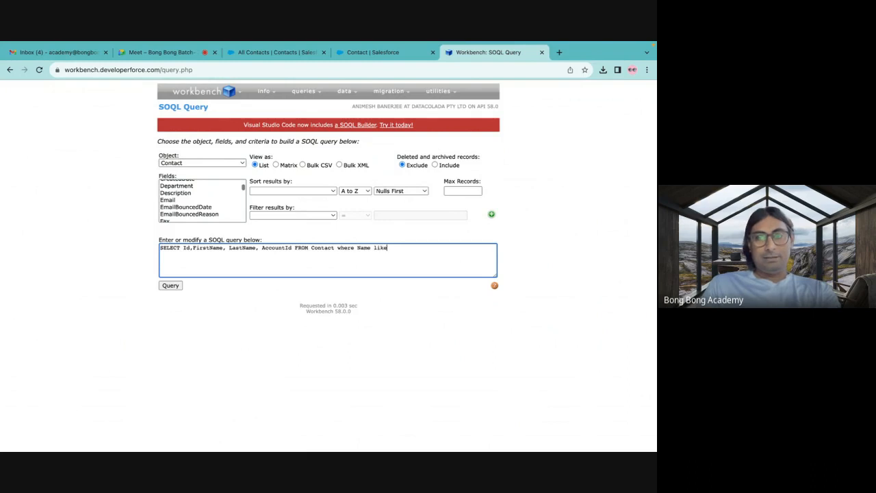
pyautogui.write(" '")
# Append a where clause to the Contact query that filters on the FirstName field.
pyautogui.doubleClick(365, 248)
pyautogui.write('First')
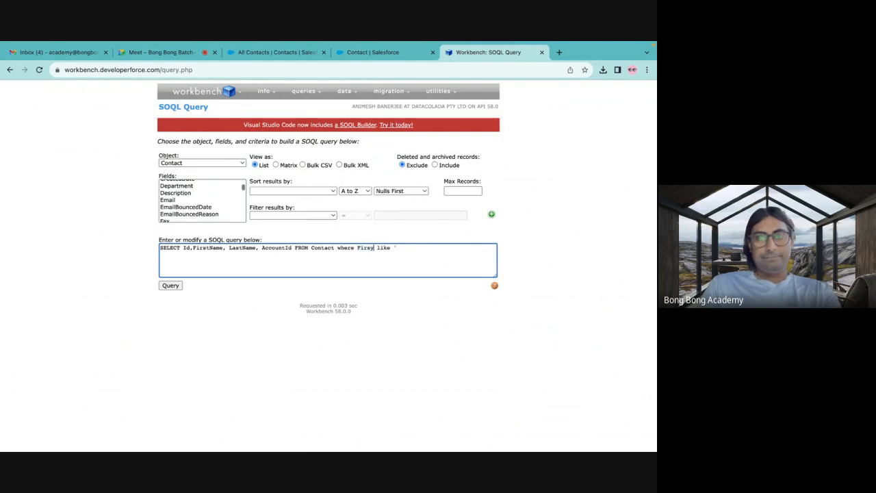
pyautogui.write('Name')
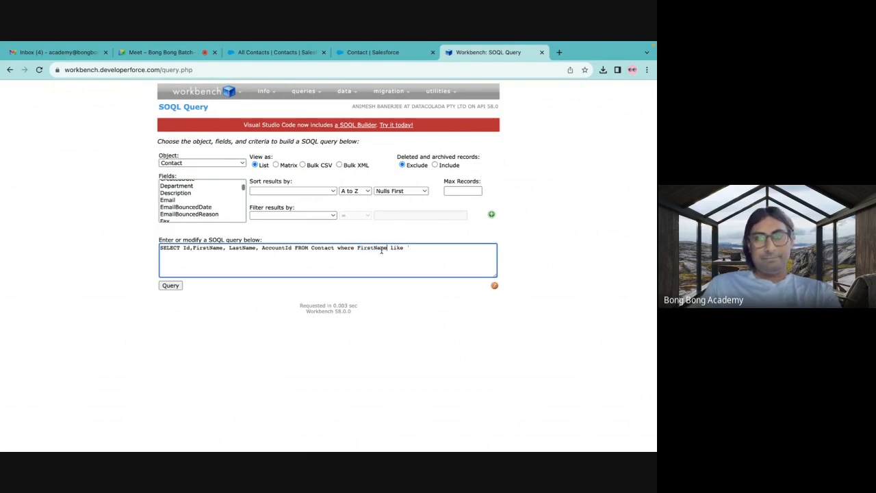
# Complete the FirstName condition as like 'Test%' and run the query.
pyautogui.moveTo(390, 248); pyautogui.dragTo(446, 248)
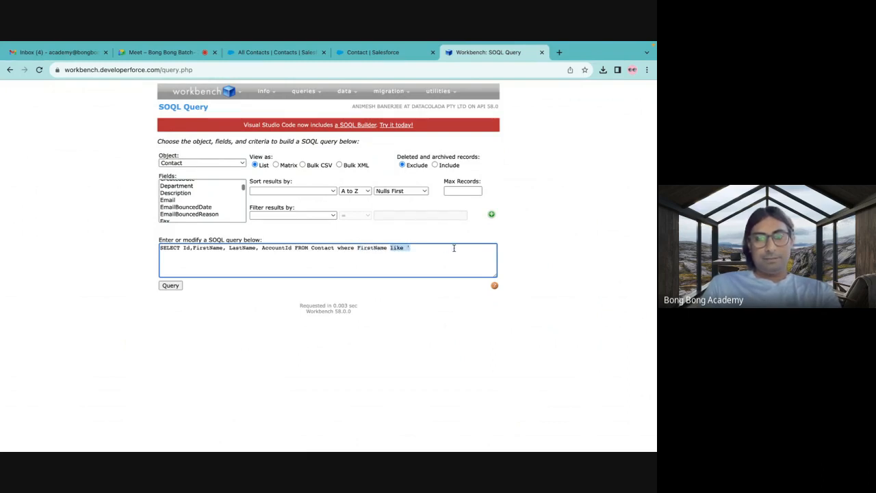
pyautogui.write('=')
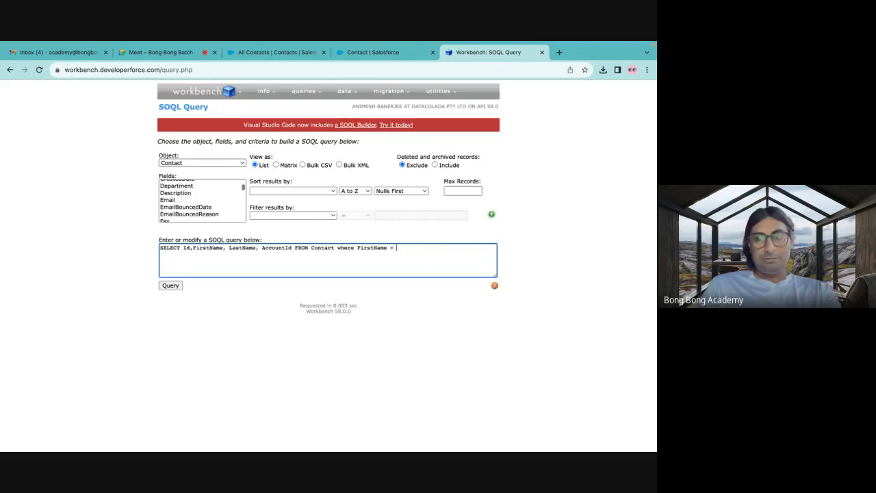
pyautogui.press('BackSpace')
pyautogui.press('BackSpace')
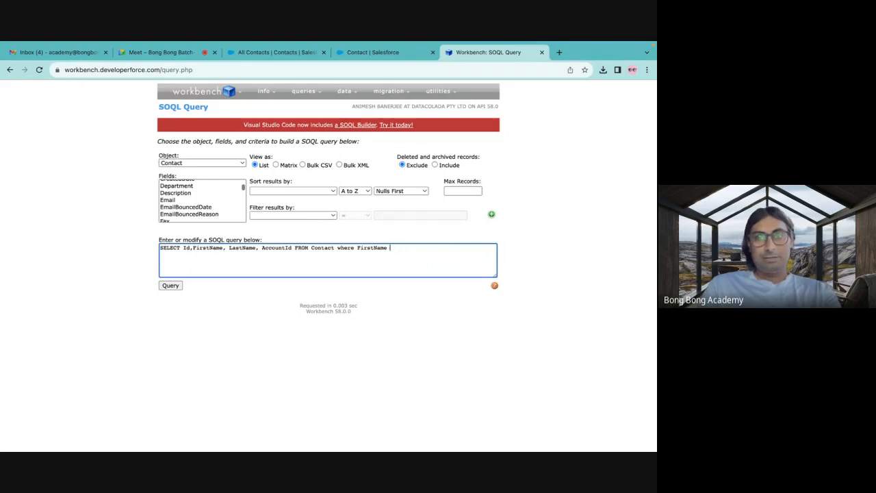
pyautogui.write('like ')
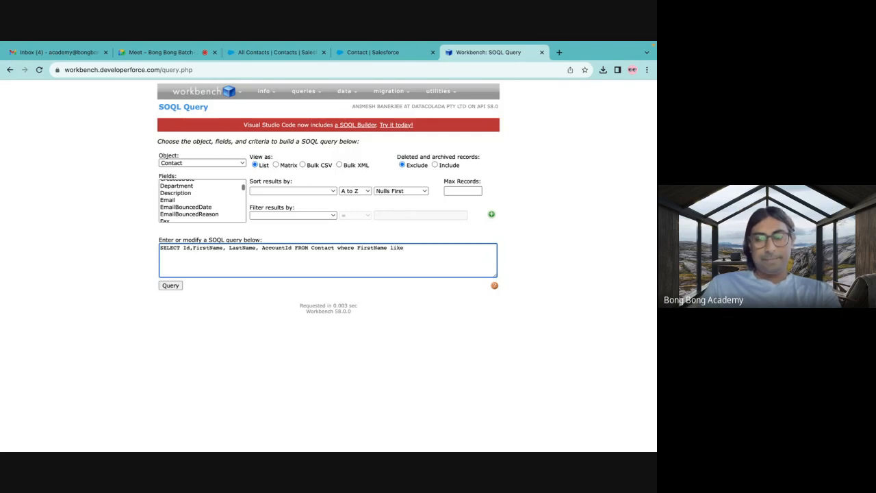
pyautogui.write("'Test")
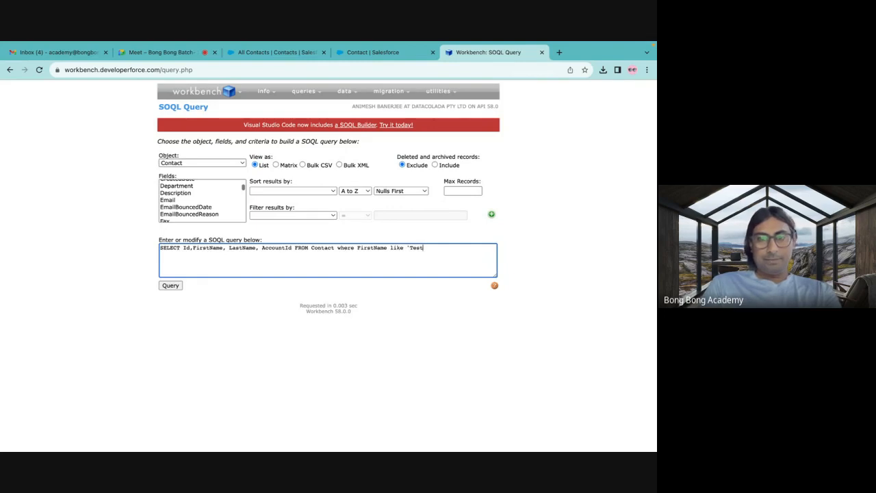
pyautogui.write("%'")
pyautogui.click(170, 286)
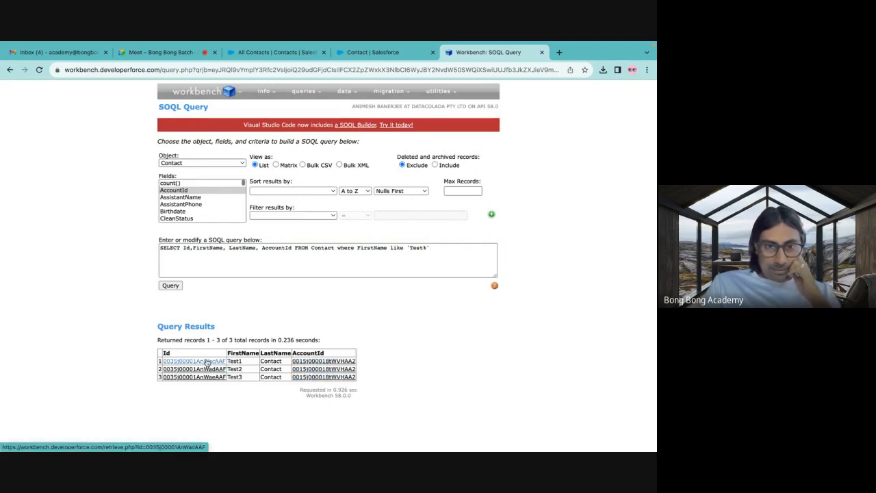
# Examine the Id and AccountId columns of the returned contacts in the query results.
pyautogui.moveTo(204, 382)
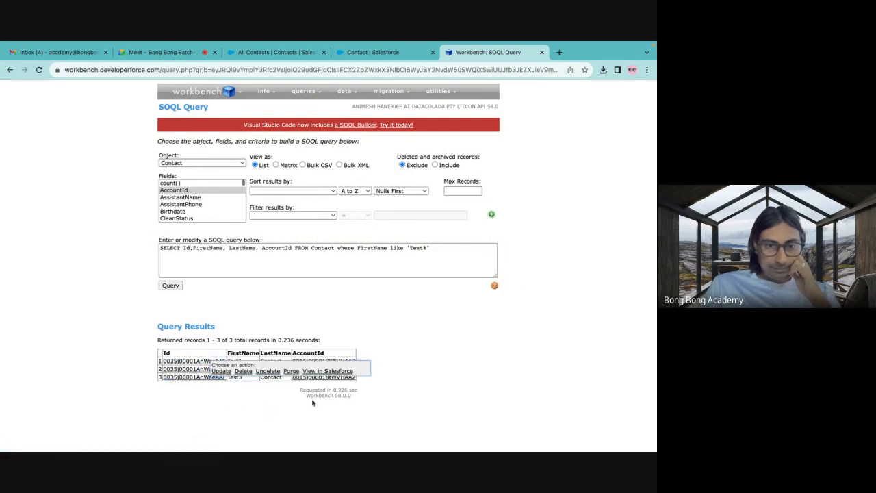
pyautogui.doubleClick(317, 353)
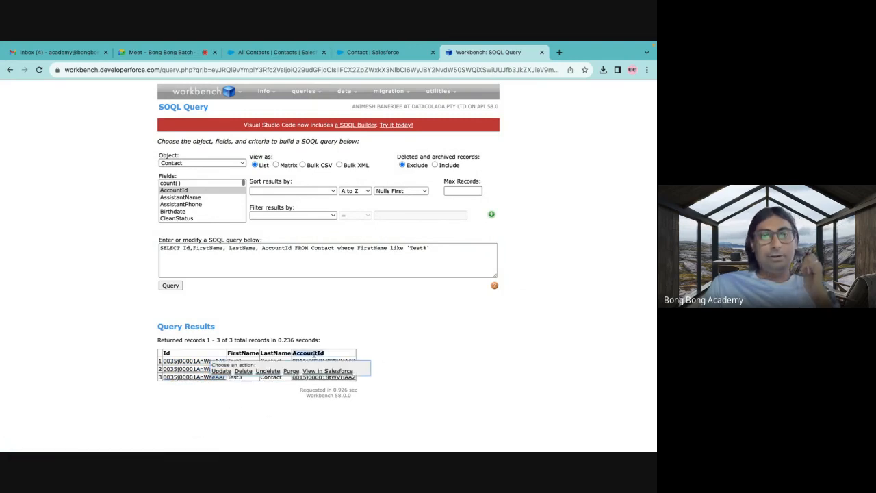
pyautogui.doubleClick(165, 353)
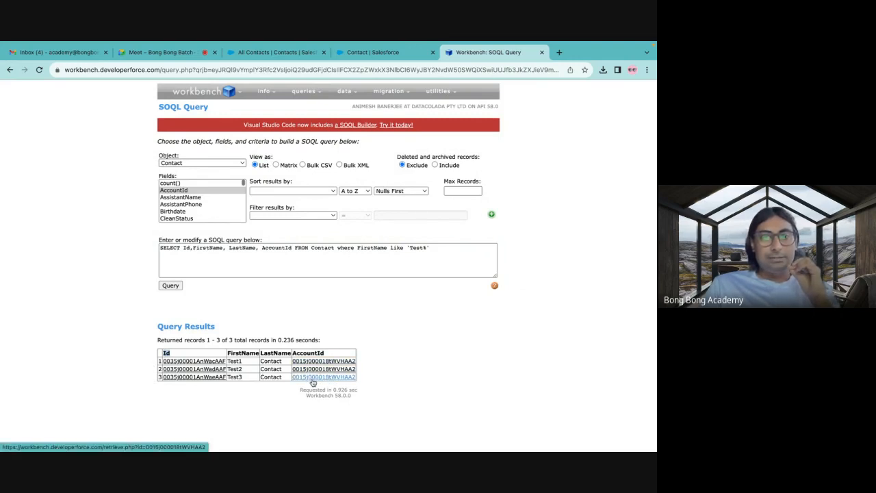
pyautogui.moveTo(312, 364)
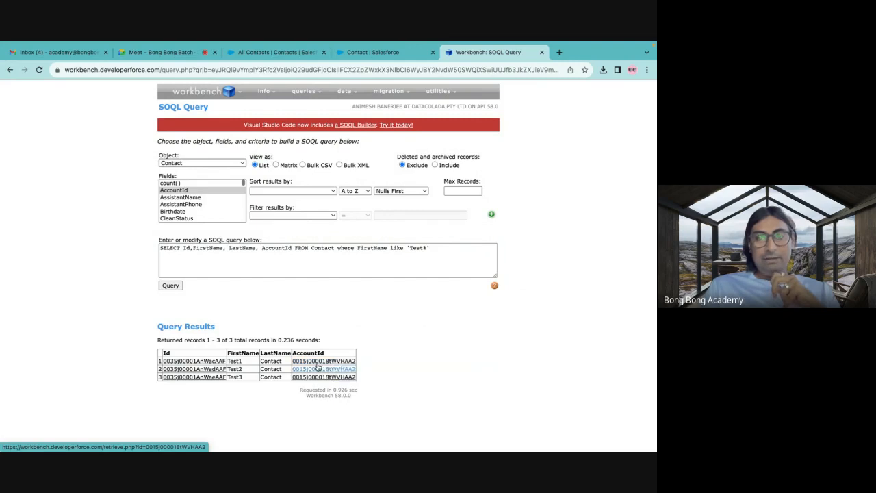
pyautogui.doubleClick(304, 353)
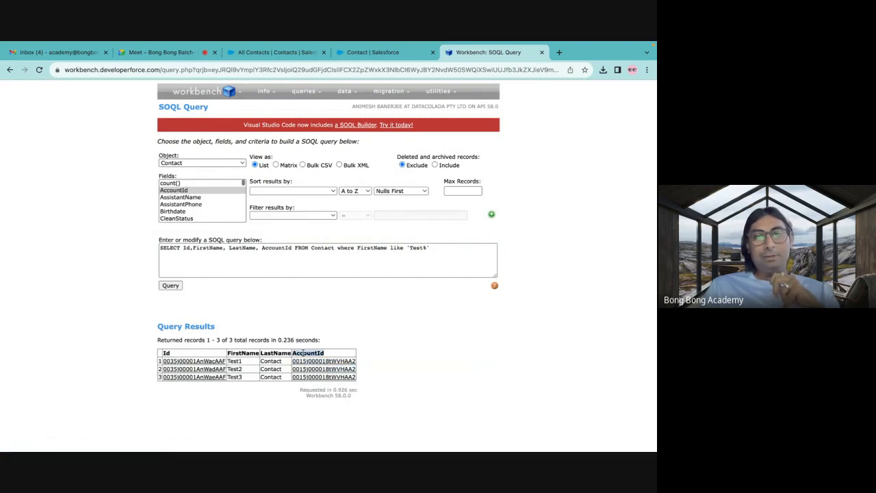
pyautogui.click(408, 342)
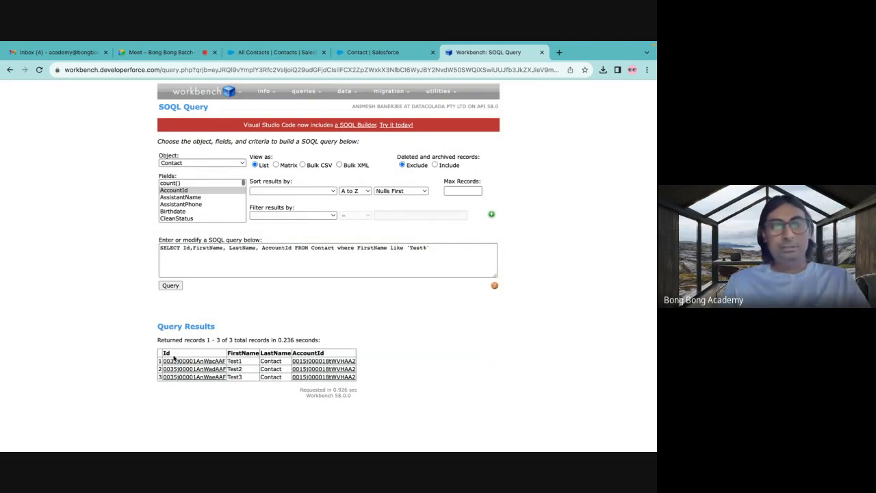
pyautogui.moveTo(165, 352); pyautogui.dragTo(181, 389)
pyautogui.click(205, 399)
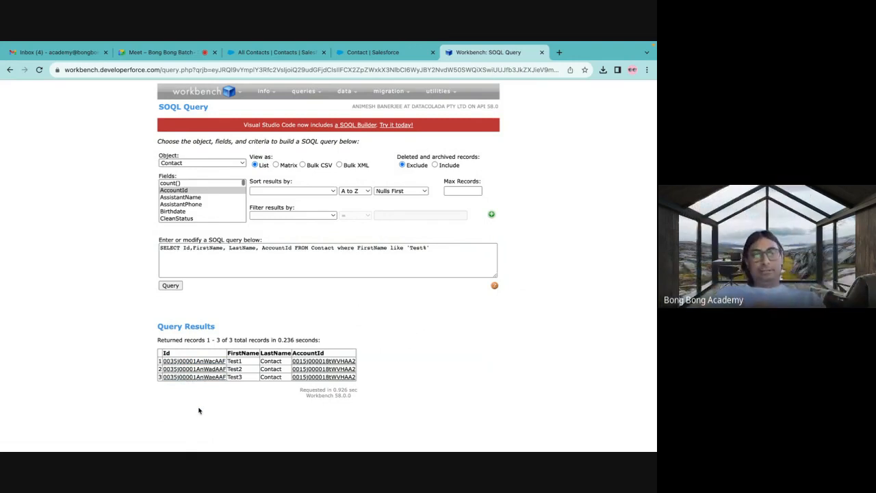
pyautogui.moveTo(294, 351); pyautogui.dragTo(303, 368)
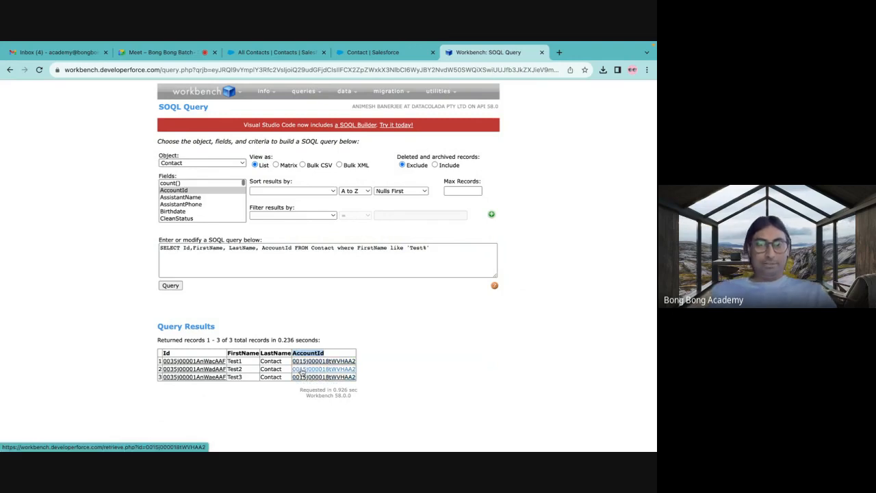
pyautogui.click(388, 338)
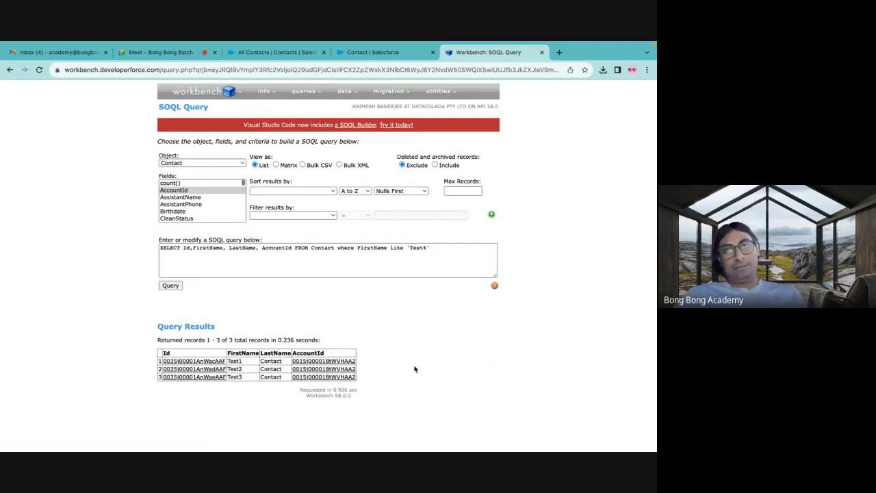
# Switch to Salesforce Setup, search the Object Manager for account, and open the Account object's Fields & Relationships.
pyautogui.click(360, 53)
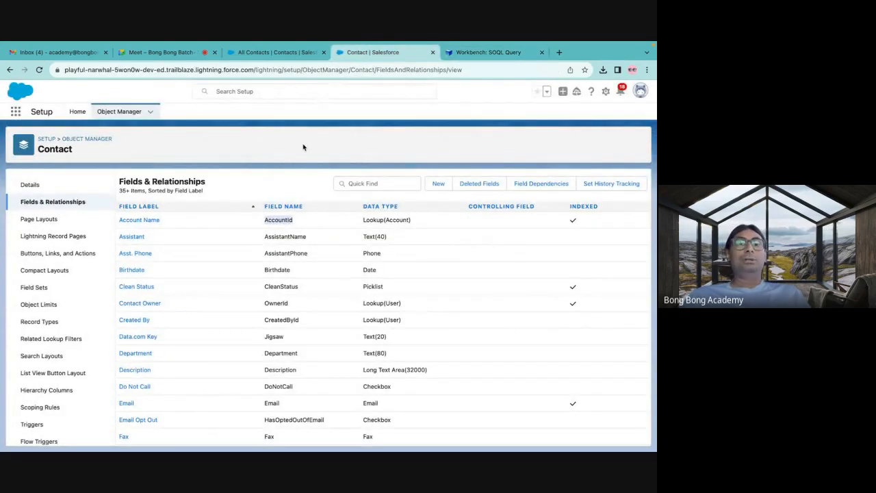
pyautogui.click(305, 57)
pyautogui.click(405, 59)
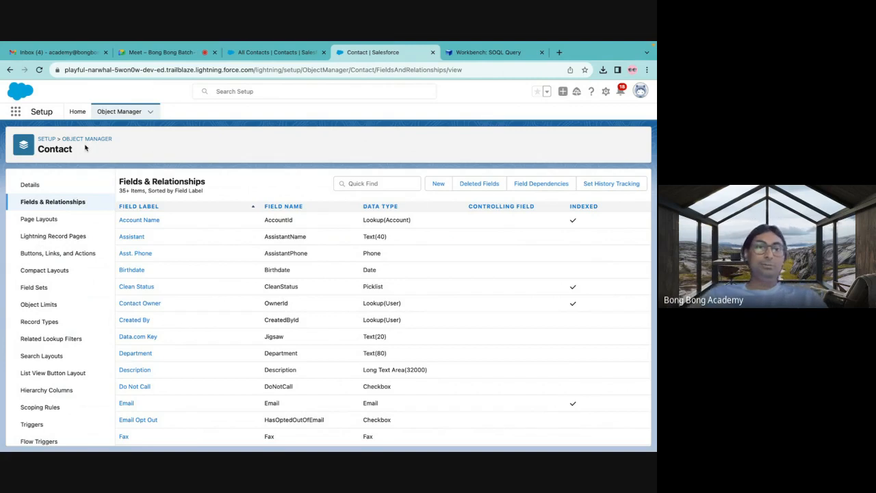
pyautogui.click(82, 139)
pyautogui.click(480, 141)
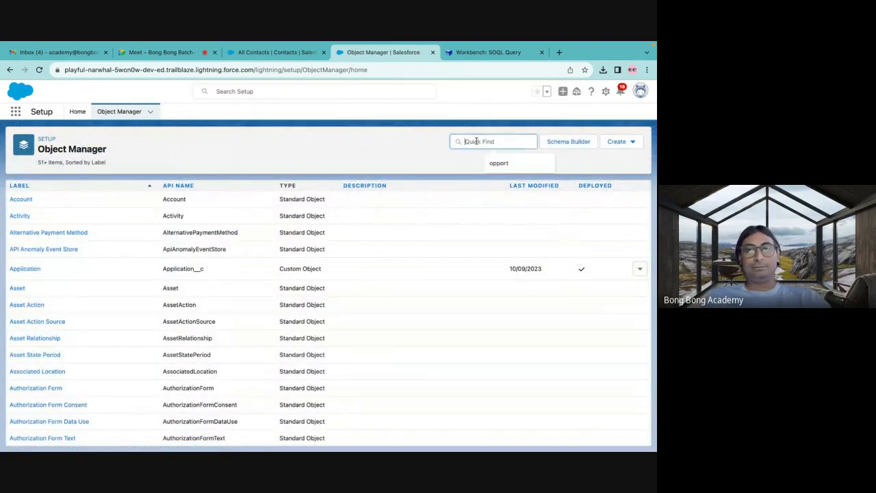
pyautogui.write('account')
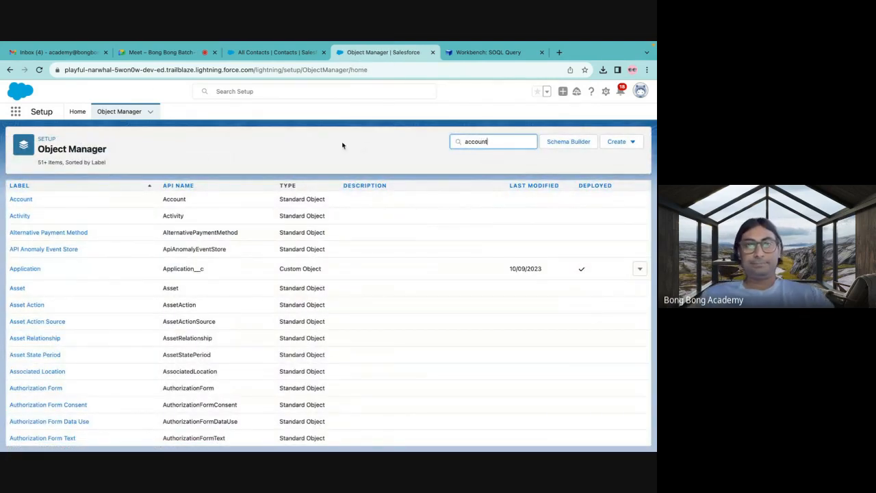
pyautogui.click(21, 199)
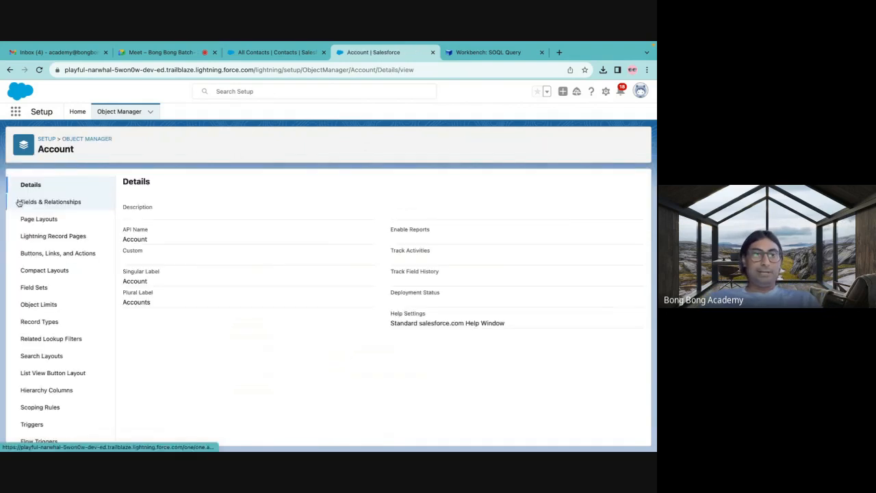
pyautogui.click(75, 206)
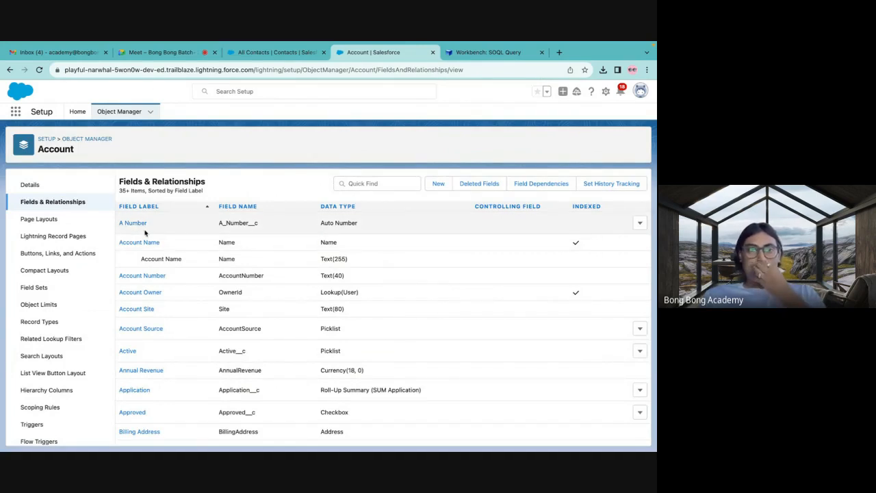
# Search the Account object's fields for an existing External field.
pyautogui.click(360, 179)
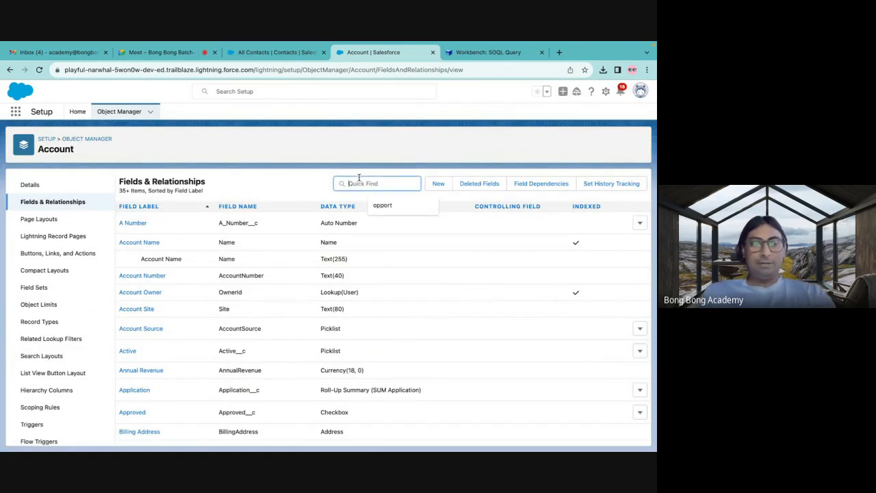
pyautogui.write('Externall')
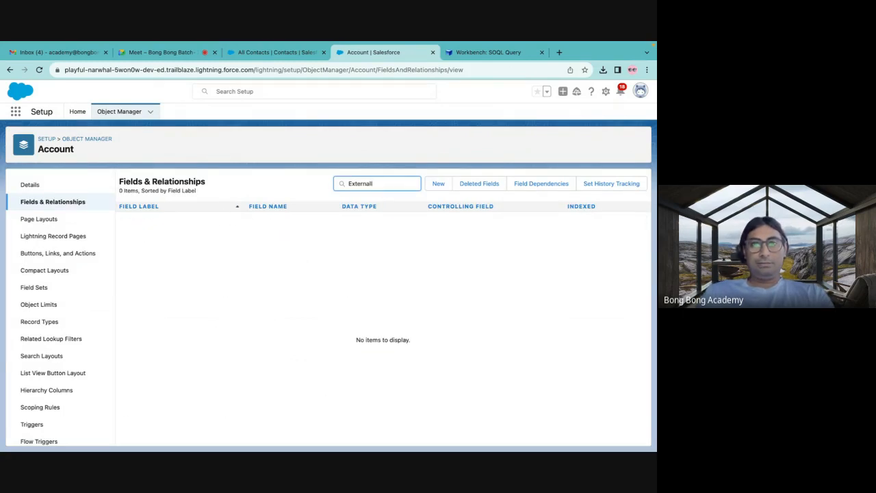
pyautogui.press('BackSpace')
pyautogui.press('BackSpace')
pyautogui.press('BackSpace')
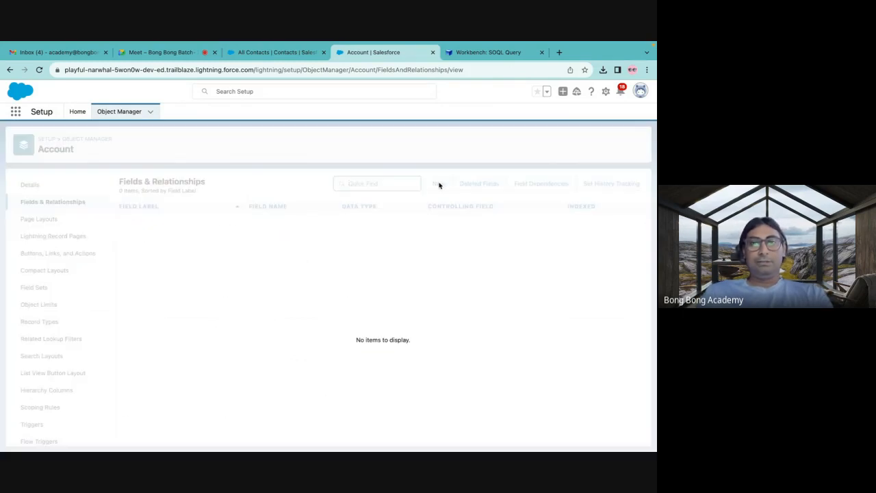
# Start a new custom field on the Account object with Text as its data type and proceed to its details.
pyautogui.click(439, 185)
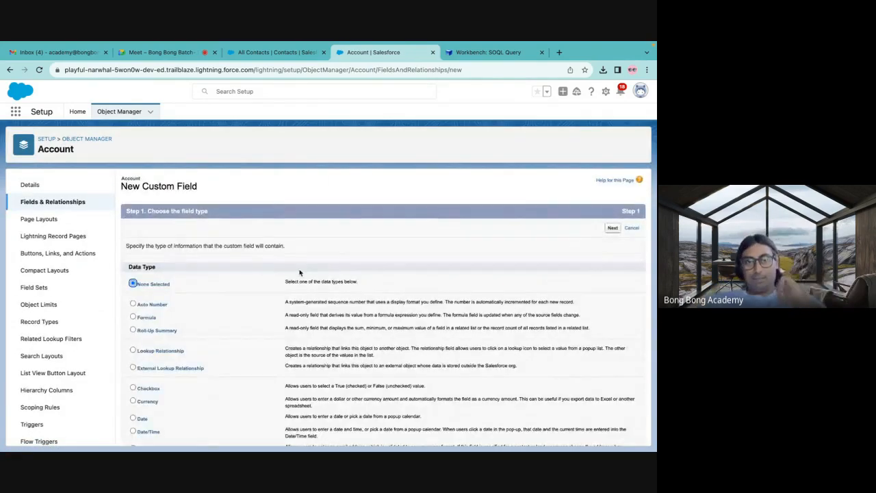
pyautogui.scroll(-10, 303, 253)
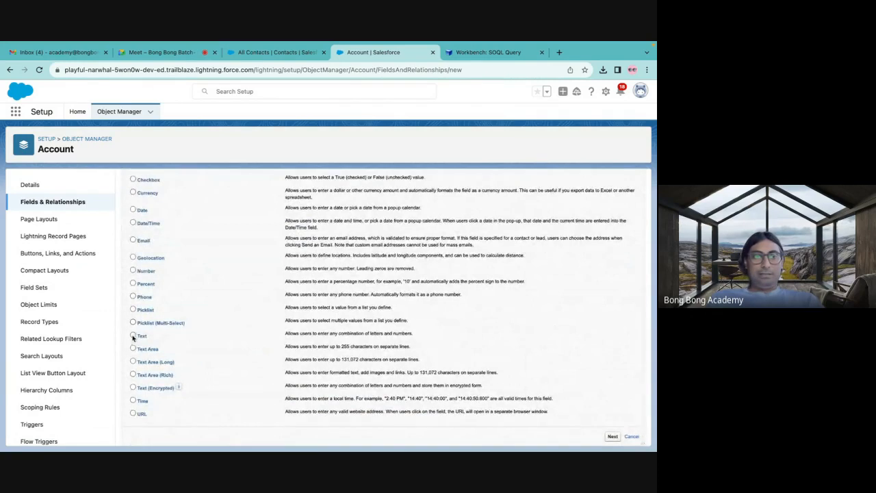
pyautogui.scroll(-1, 328, 346)
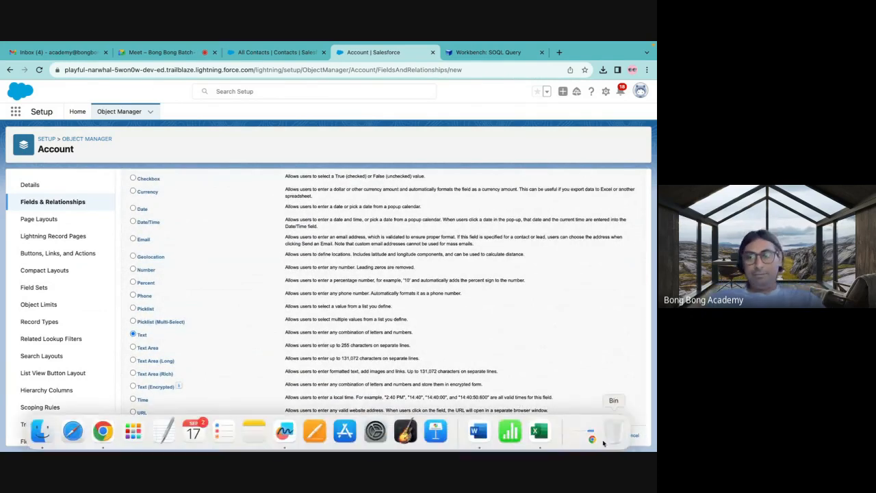
pyautogui.click(612, 435)
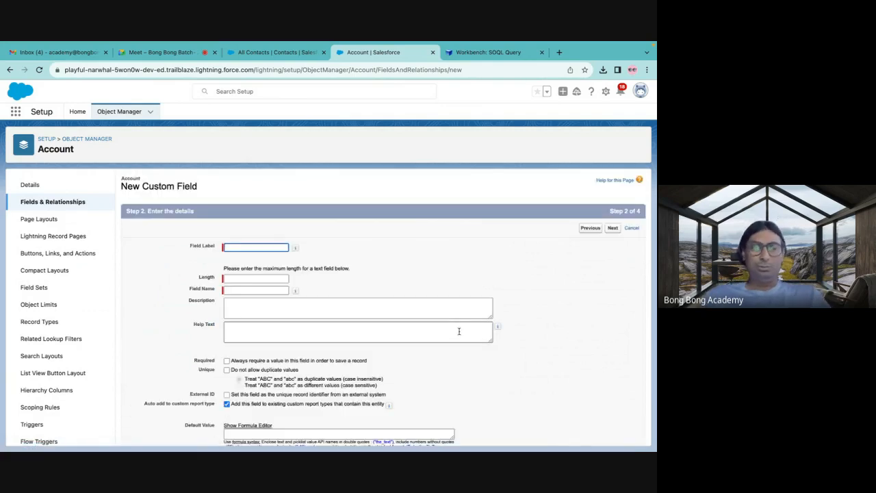
# Give the new text field the label and field name ExternalId and a length of 255.
pyautogui.click(238, 247)
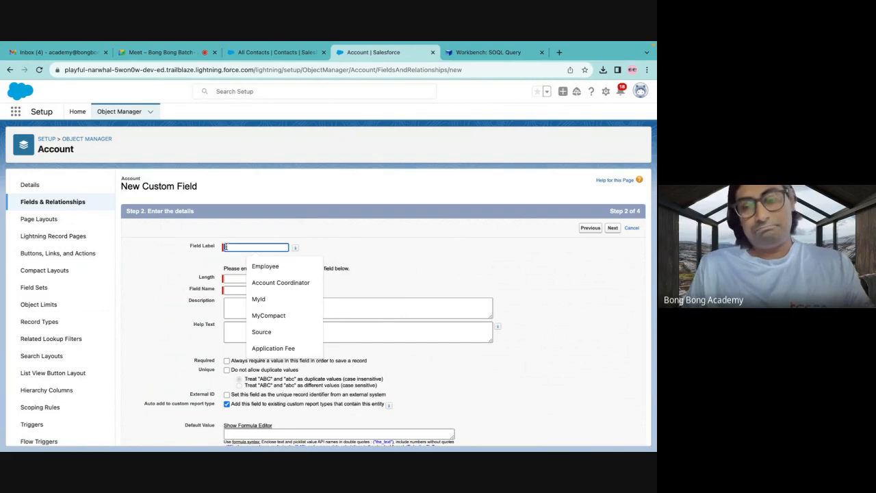
pyautogui.write('Exter')
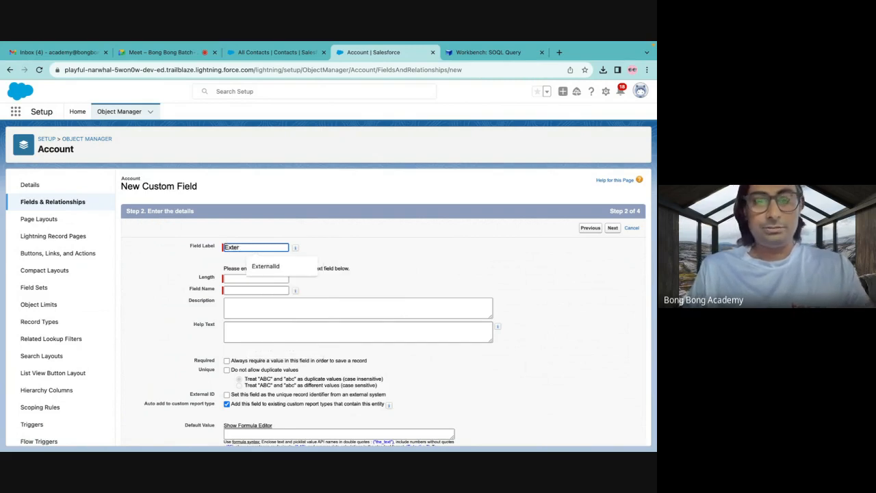
pyautogui.write('nalId')
pyautogui.click(266, 266)
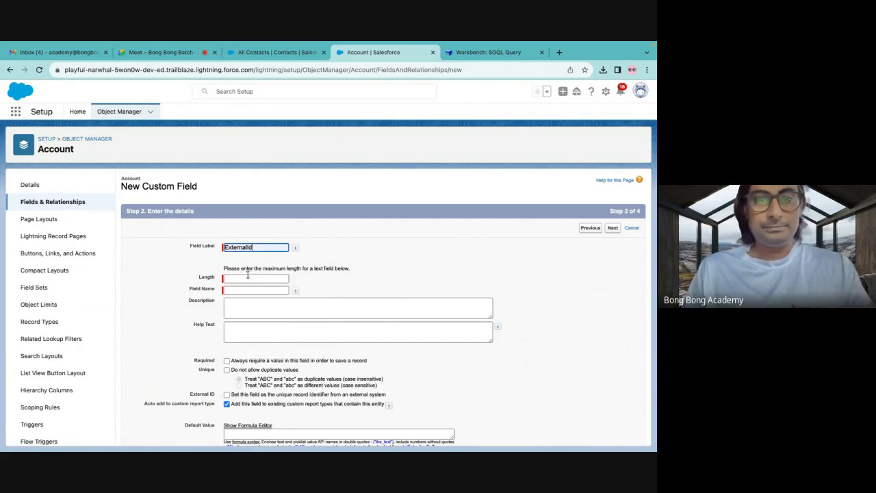
pyautogui.click(247, 290)
pyautogui.click(242, 279)
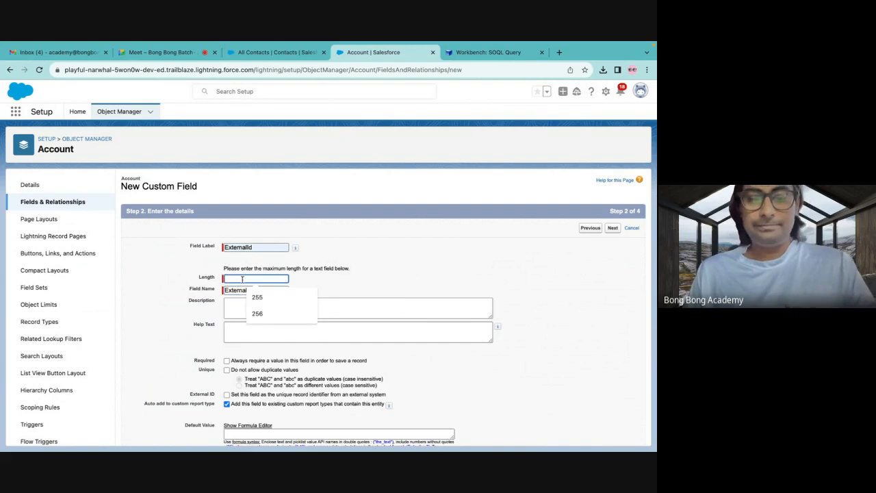
pyautogui.write('2565')
pyautogui.press('BackSpace')
pyautogui.press('BackSpace')
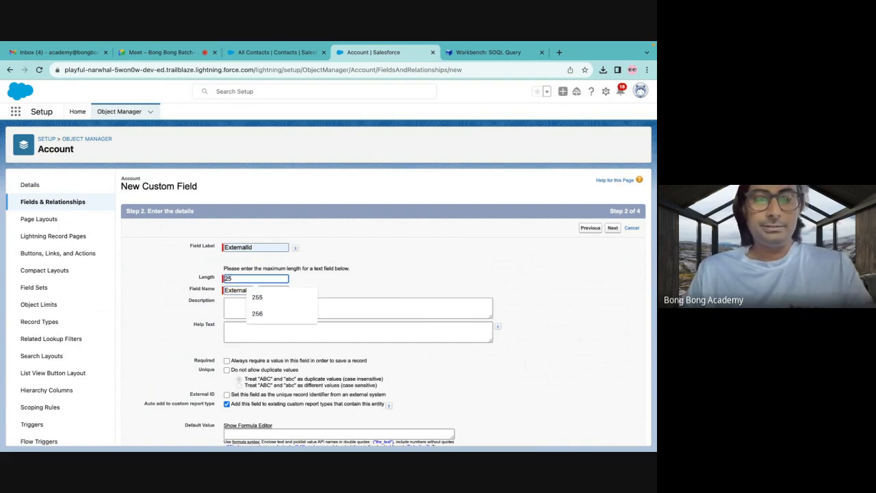
pyautogui.write('5')
pyautogui.click(172, 296)
pyautogui.scroll(-1, 172, 296)
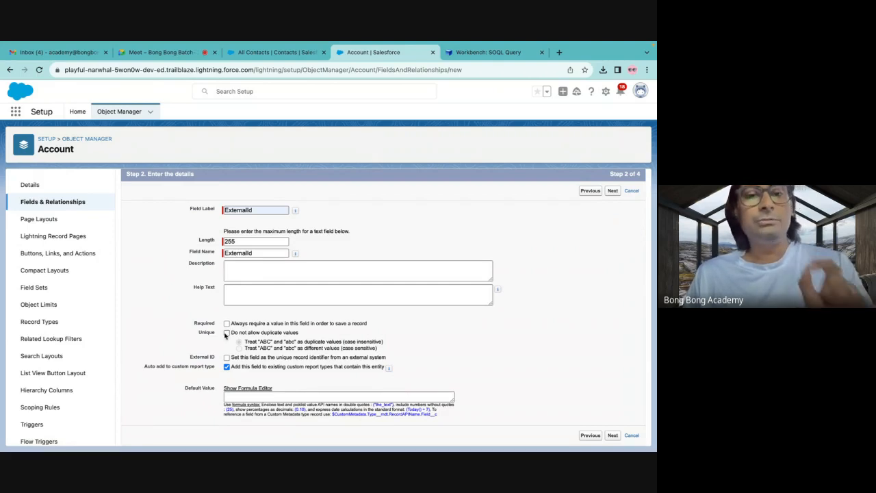
# Disallow duplicate values for the ExternalId field, set it as the external system's unique record identifier, and proceed to field-level security.
pyautogui.click(227, 334)
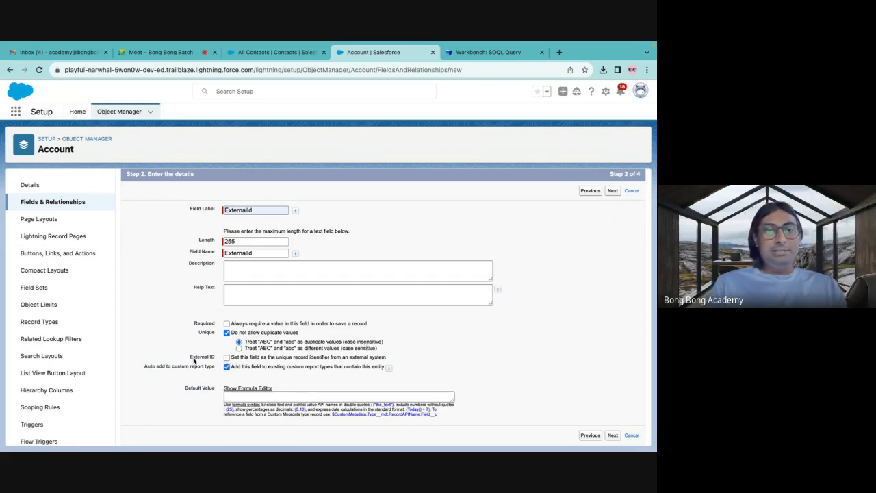
pyautogui.moveTo(190, 360); pyautogui.dragTo(224, 360)
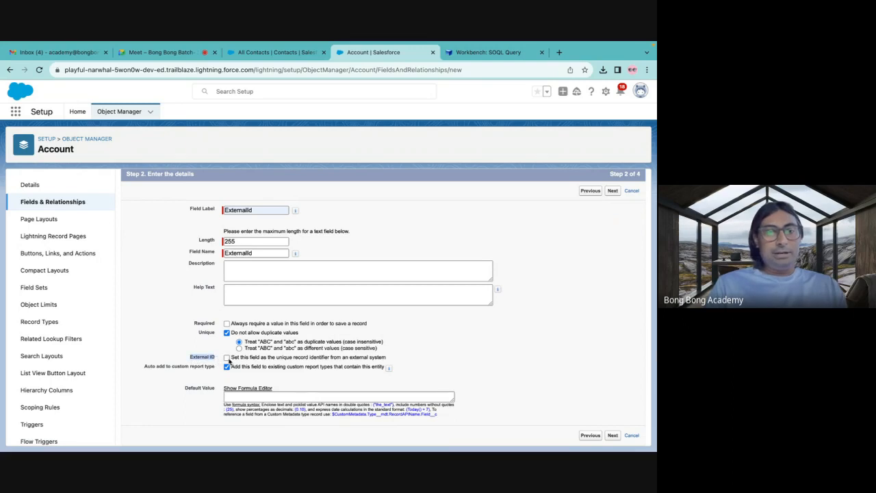
pyautogui.click(227, 358)
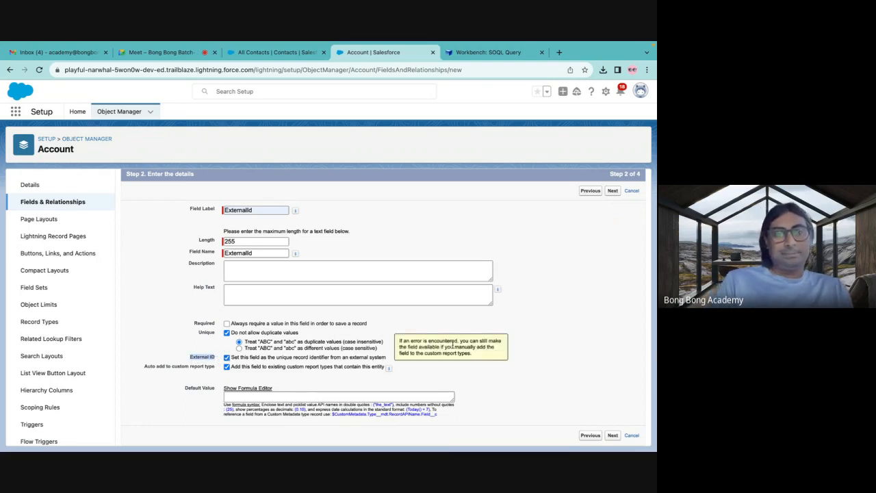
pyautogui.click(192, 360)
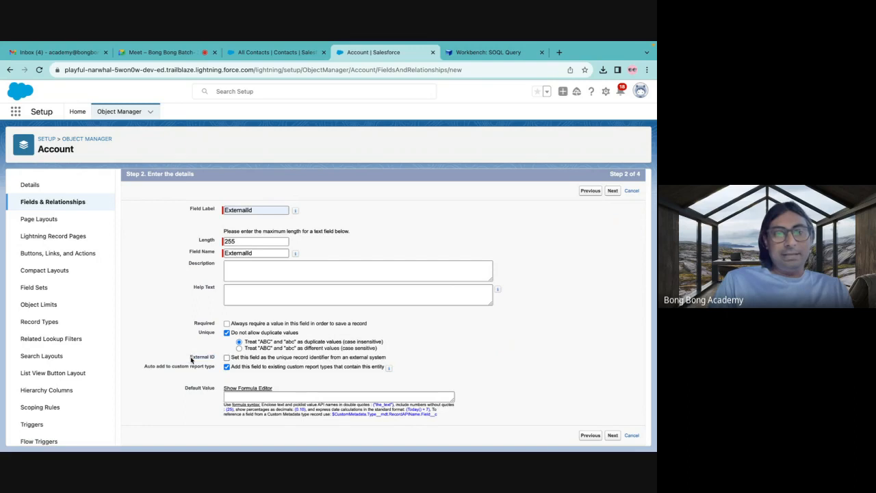
pyautogui.moveTo(191, 360); pyautogui.dragTo(245, 362)
pyautogui.click(228, 358)
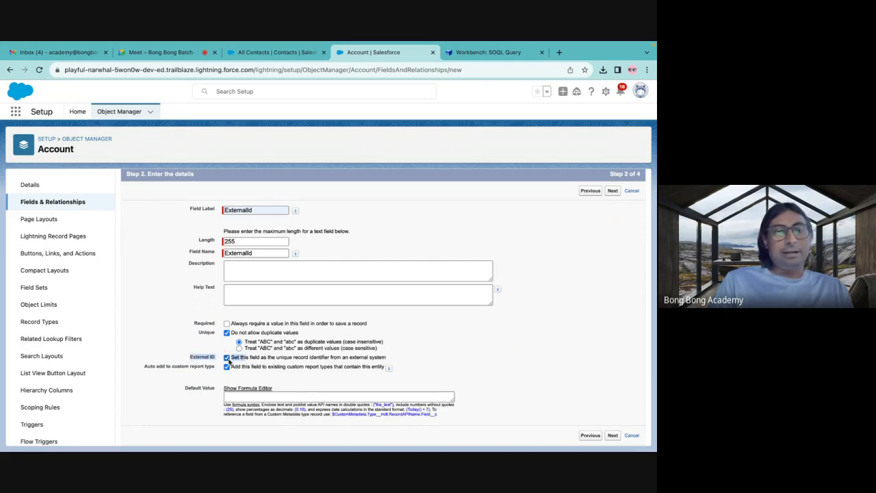
pyautogui.click(402, 361)
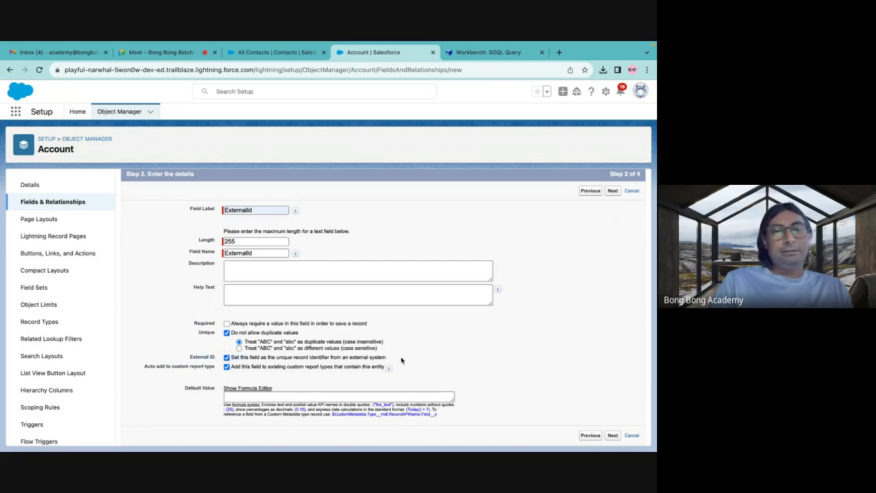
pyautogui.doubleClick(245, 211)
pyautogui.doubleClick(251, 254)
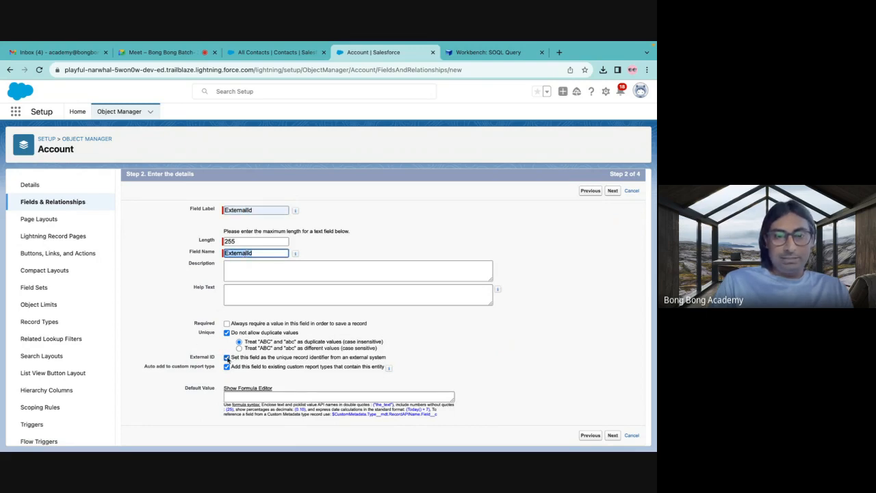
pyautogui.click(613, 436)
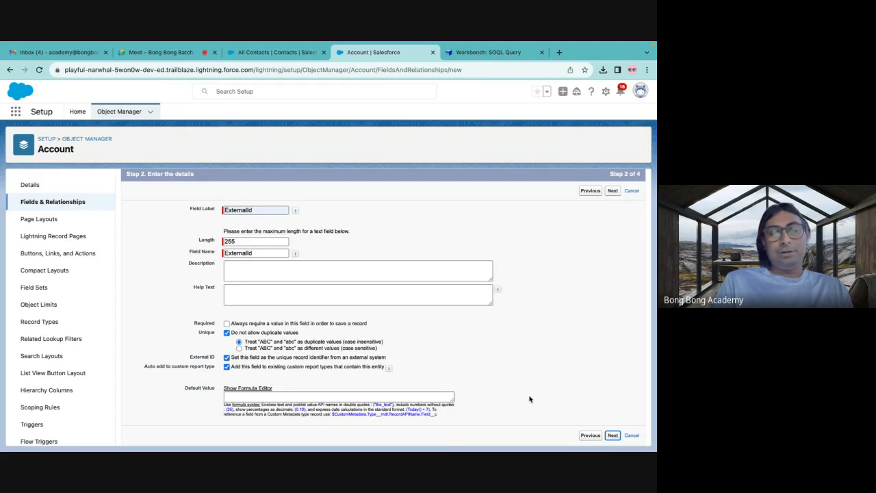
# Make the ExternalId field visible to all profiles, keep it on all Account page layouts, and save it.
pyautogui.click(472, 307)
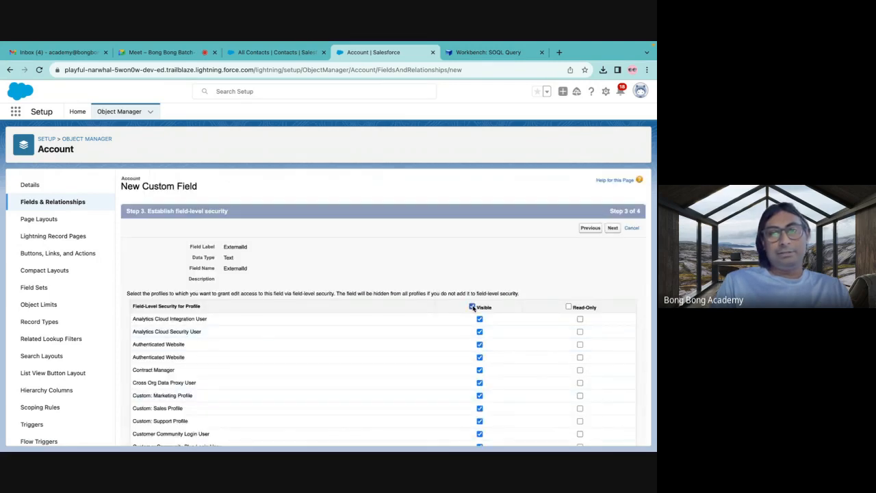
pyautogui.click(613, 229)
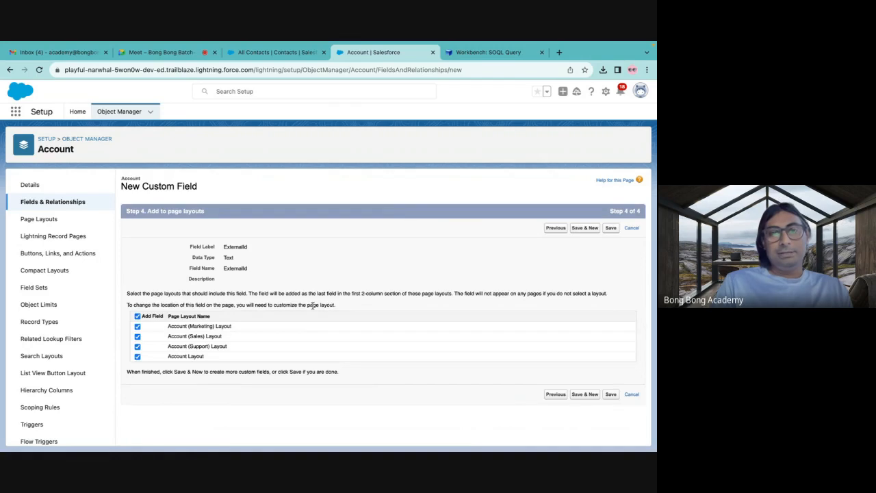
pyautogui.click(611, 394)
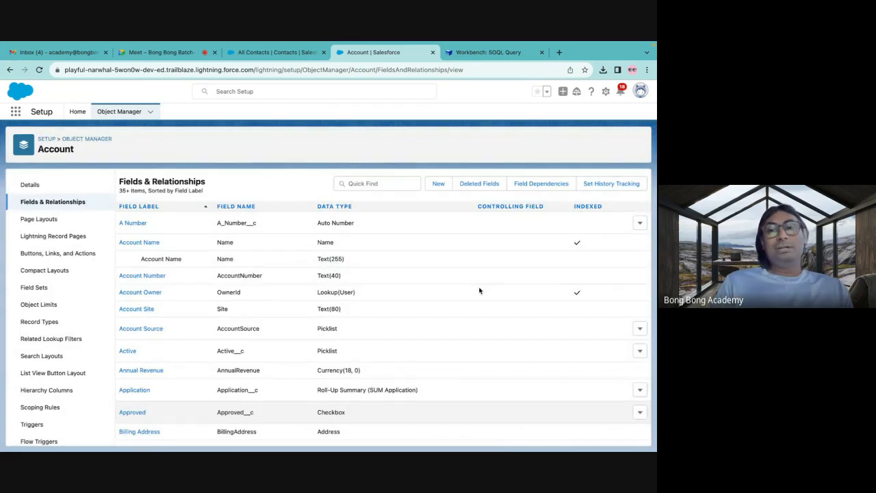
# Switch to Excel, close the NewContacts workbook, and create a blank workbook.
pyautogui.click(488, 52)
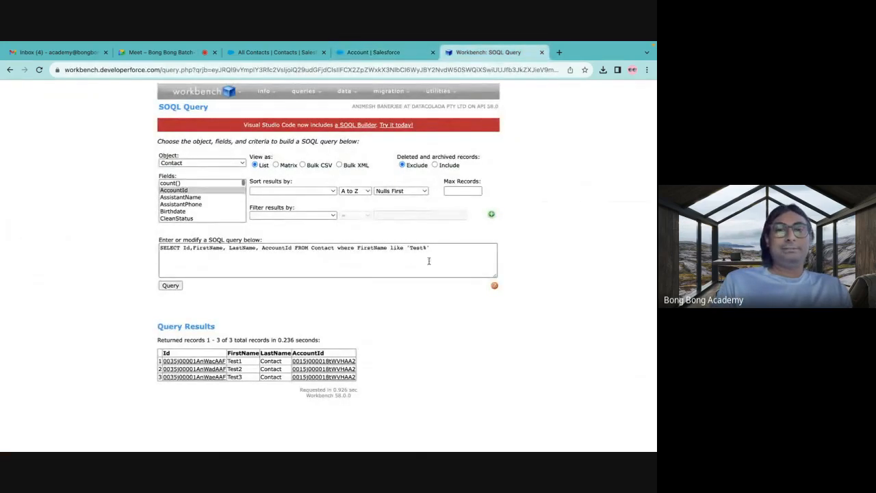
pyautogui.moveTo(435, 445)
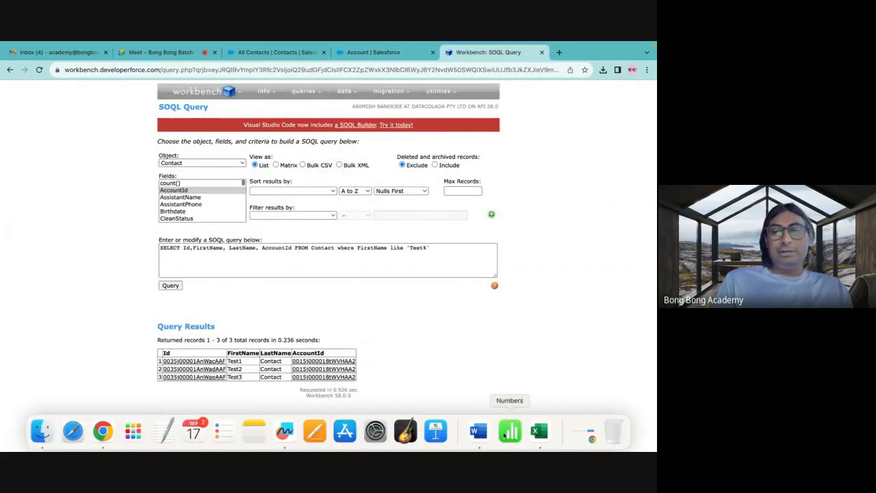
pyautogui.click(539, 431)
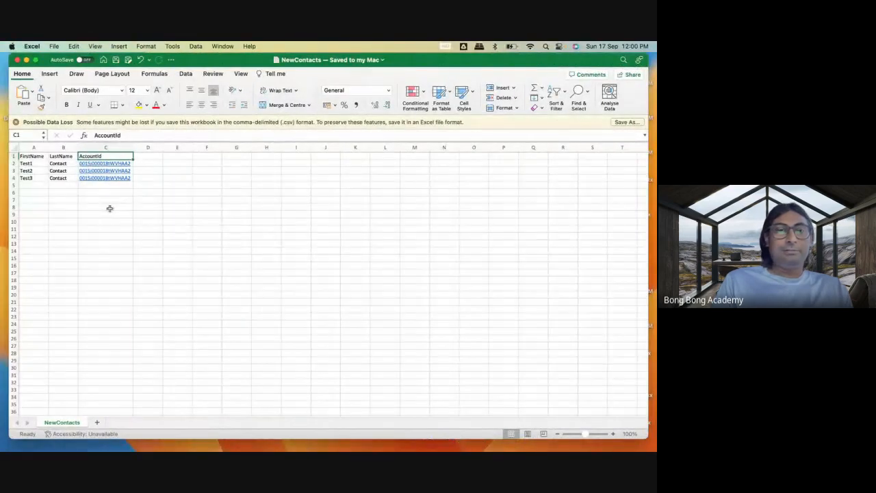
pyautogui.click(110, 208)
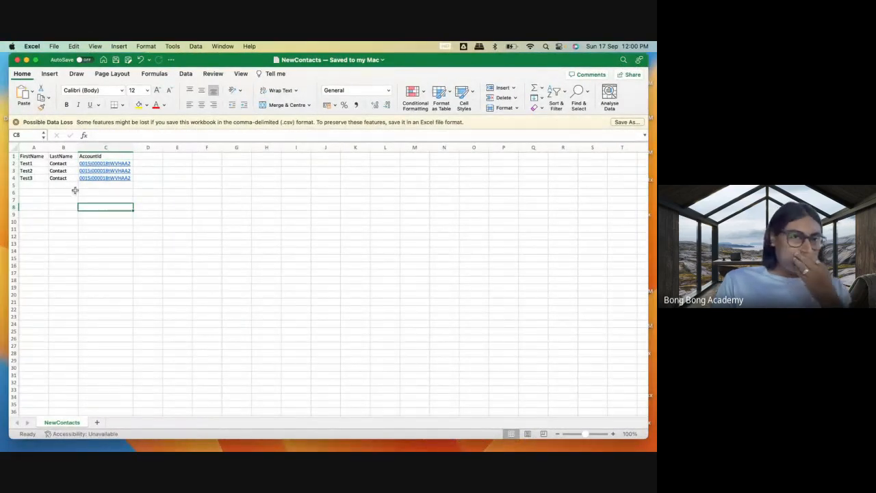
pyautogui.click(17, 60)
pyautogui.moveTo(133, 447)
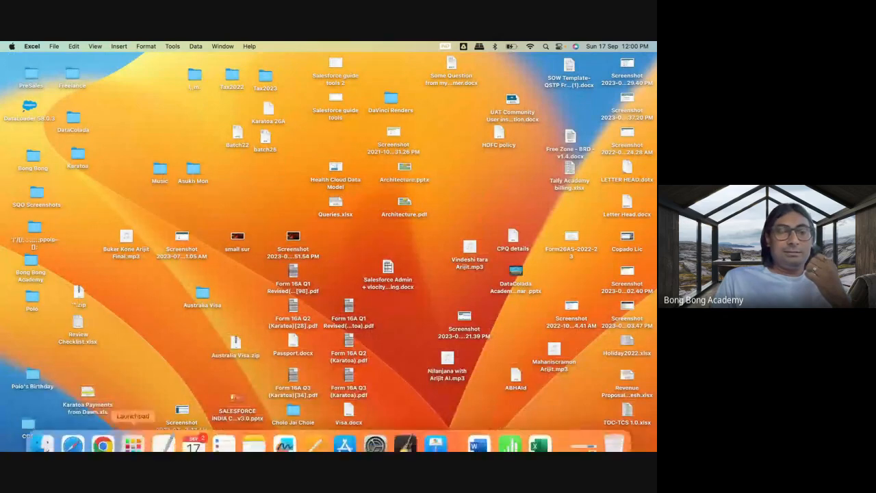
pyautogui.click(541, 431)
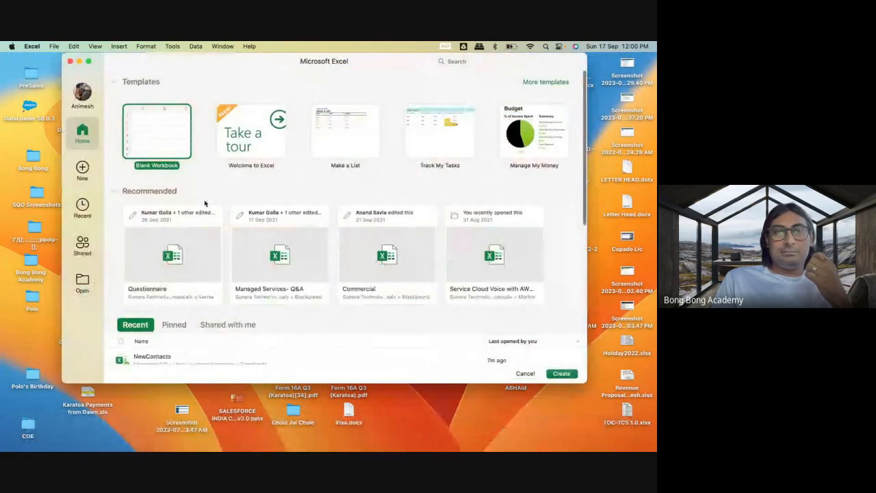
pyautogui.doubleClick(156, 132)
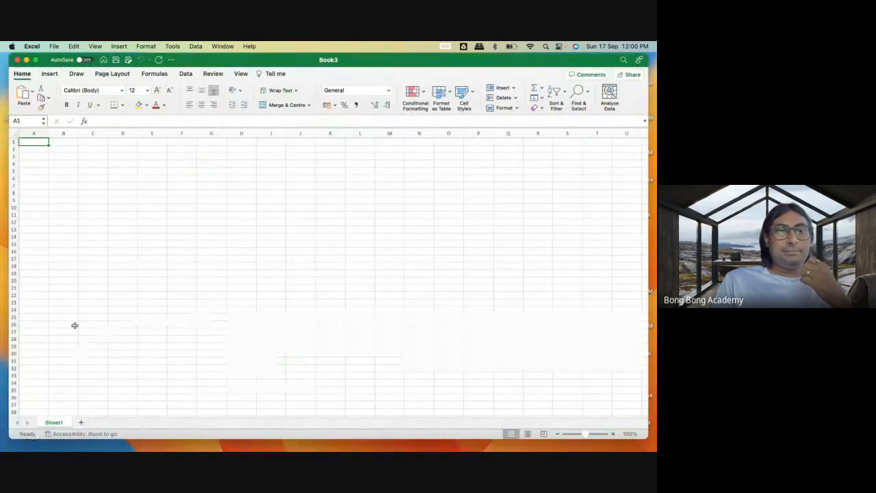
# Enter the header Name in A1 and the account name ExternalIdTest1 in A2, and fit column A to its contents.
pyautogui.write('Name')
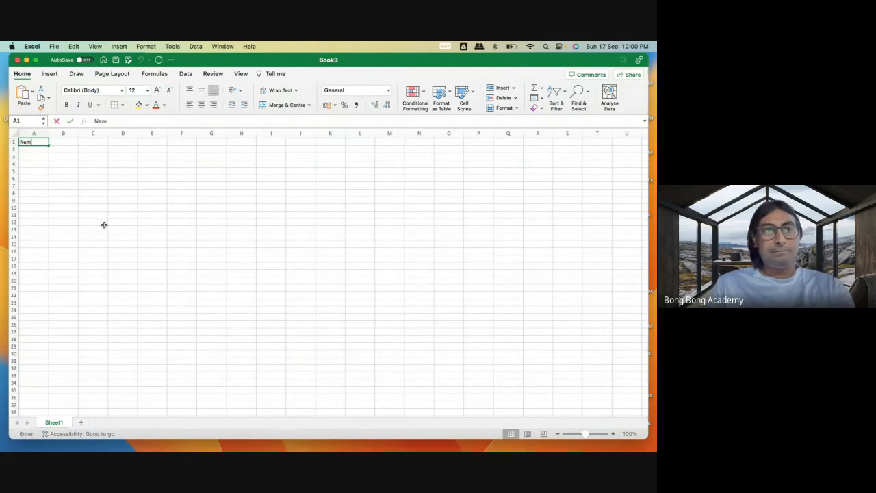
pyautogui.click(37, 154)
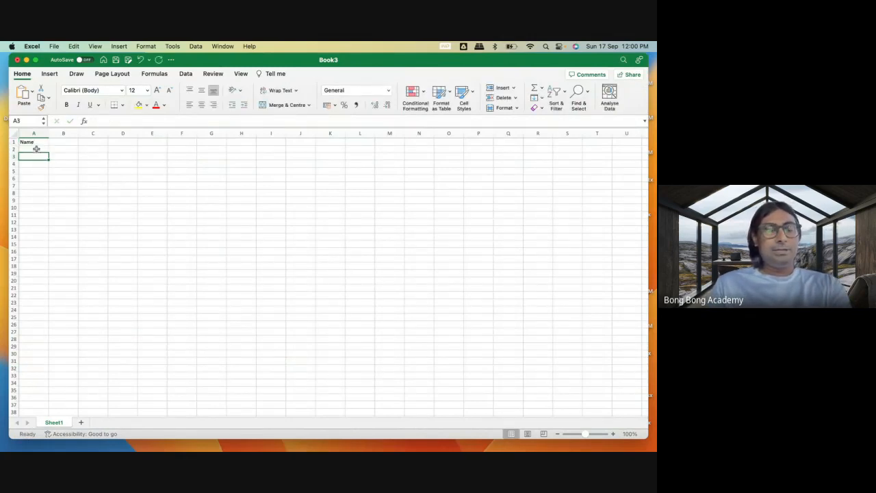
pyautogui.click(37, 149)
pyautogui.write('Extern')
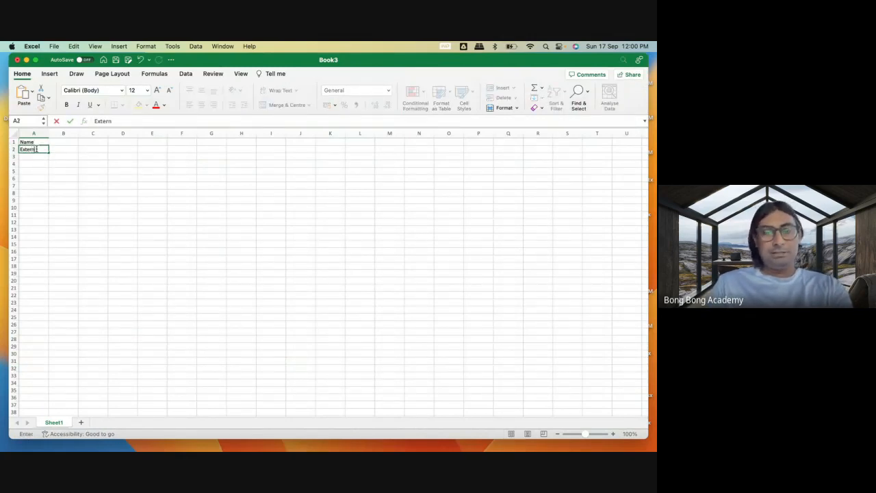
pyautogui.write('alIdTest1')
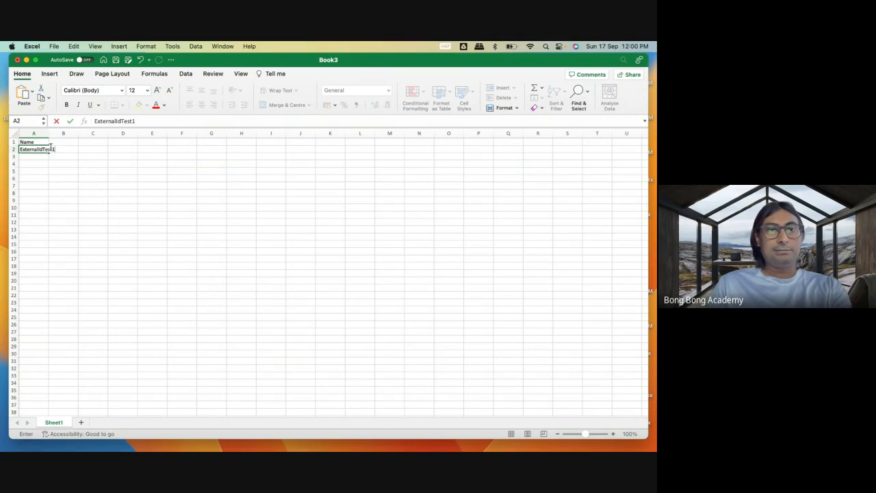
pyautogui.doubleClick(50, 133)
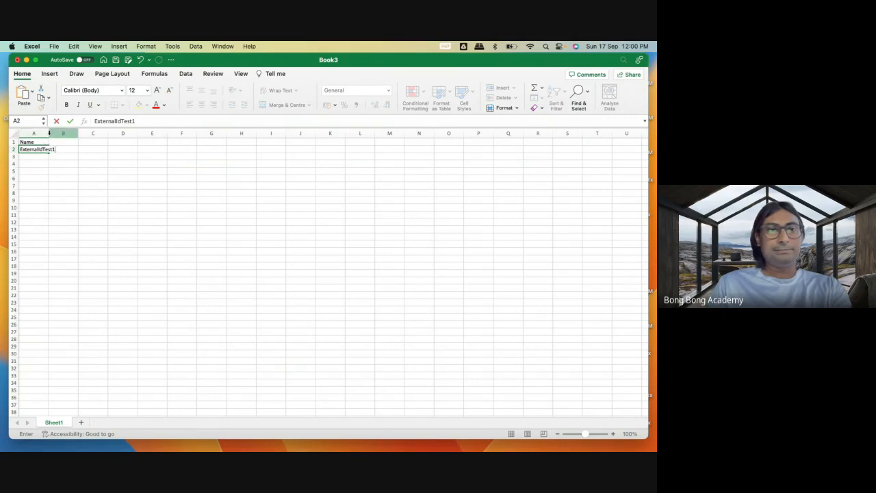
pyautogui.click(55, 150)
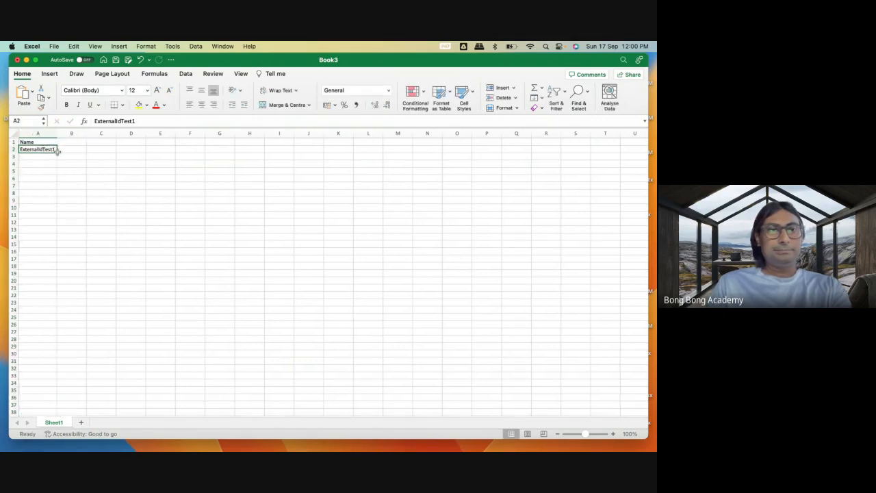
# Copy the account name in A2 into cells A3 to A5.
pyautogui.moveTo(59, 152); pyautogui.dragTo(59, 158)
pyautogui.click(55, 150)
pyautogui.click(60, 151)
pyautogui.click(43, 148)
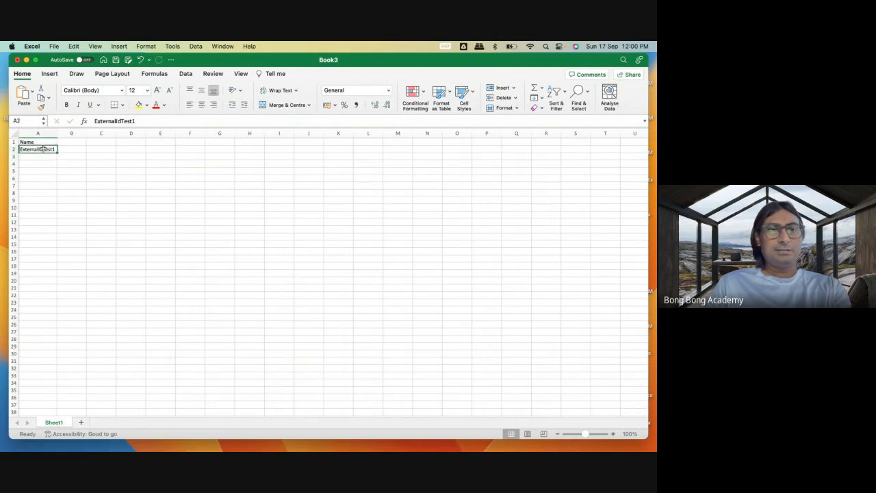
pyautogui.press('super+c')
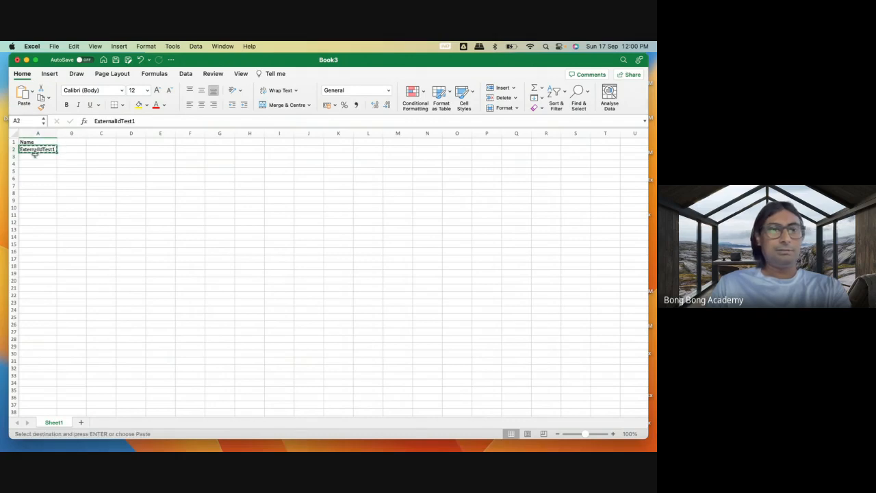
pyautogui.moveTo(34, 156); pyautogui.dragTo(33, 171)
pyautogui.press('super+v')
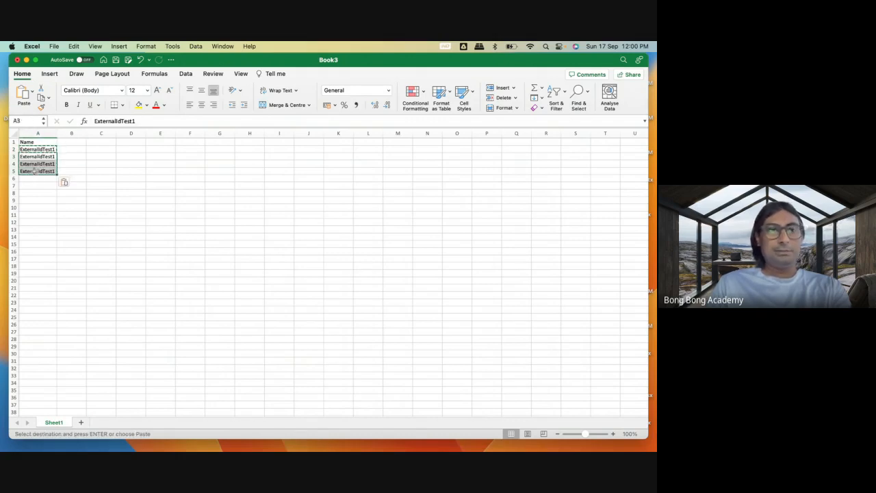
# Change the account names in A3, A4 and A5 to ExternalIdTest2, ExternalIdTest3 and ExternalIdTest4.
pyautogui.doubleClick(56, 157)
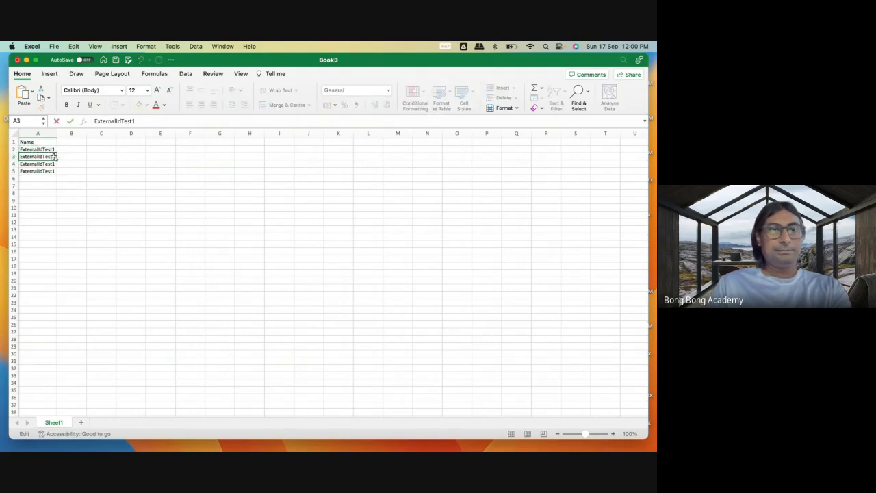
pyautogui.press('BackSpace')
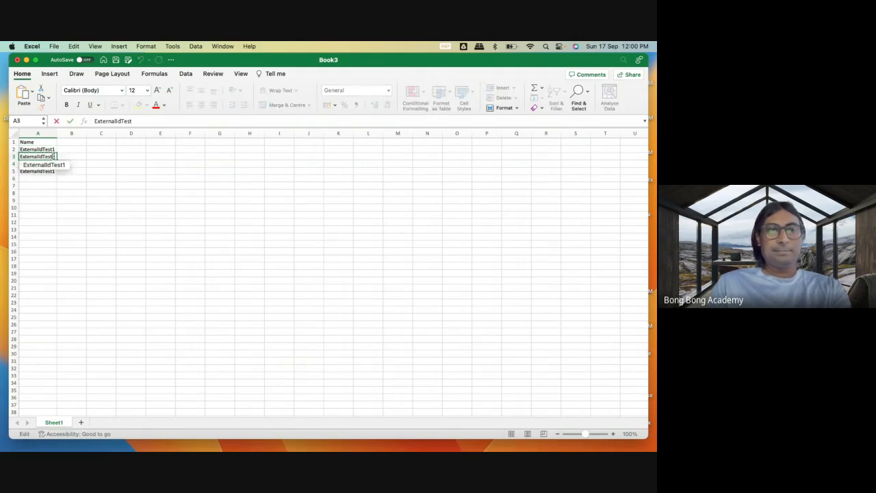
pyautogui.write('2')
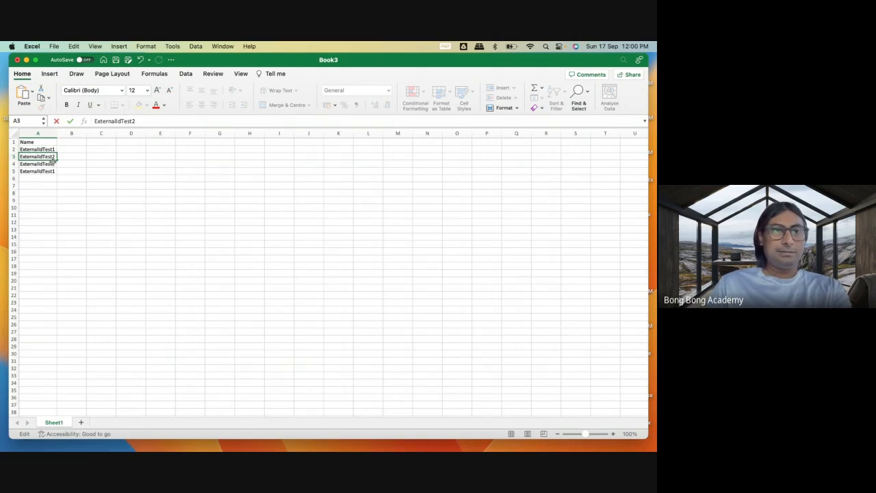
pyautogui.doubleClick(56, 164)
pyautogui.press('BackSpace')
pyautogui.write('3')
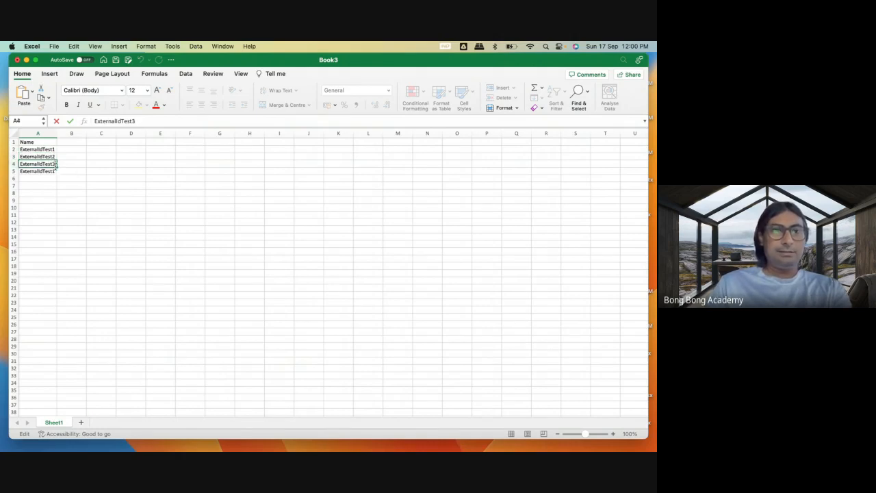
pyautogui.doubleClick(54, 170)
pyautogui.press('BackSpace')
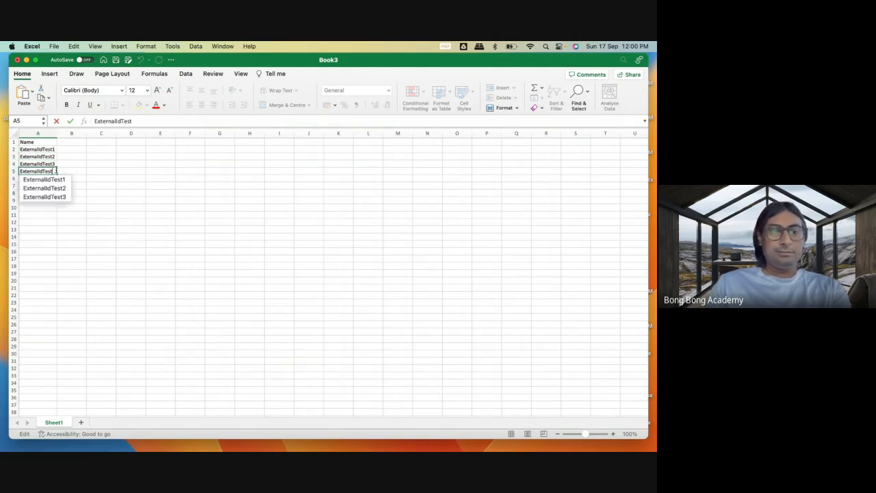
pyautogui.write('4')
pyautogui.click(101, 199)
# Widen column B slightly and enter the header ExternalId in B1.
pyautogui.click(64, 141)
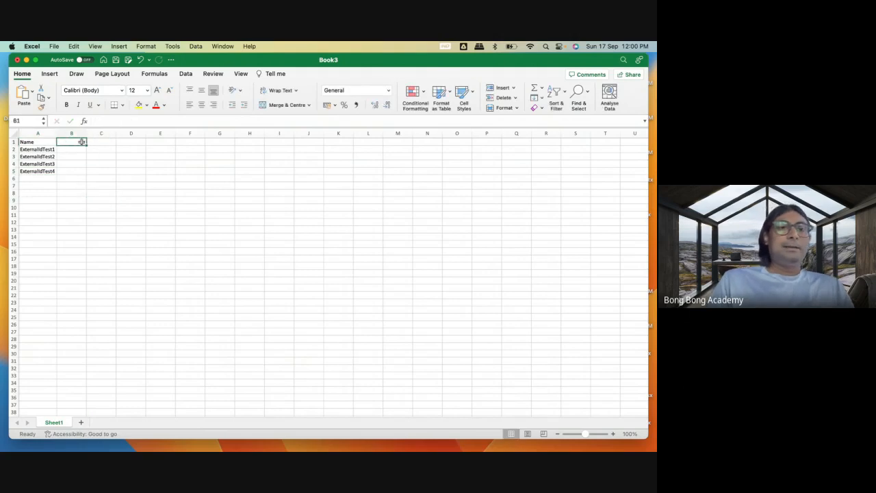
pyautogui.moveTo(86, 133); pyautogui.dragTo(95, 133)
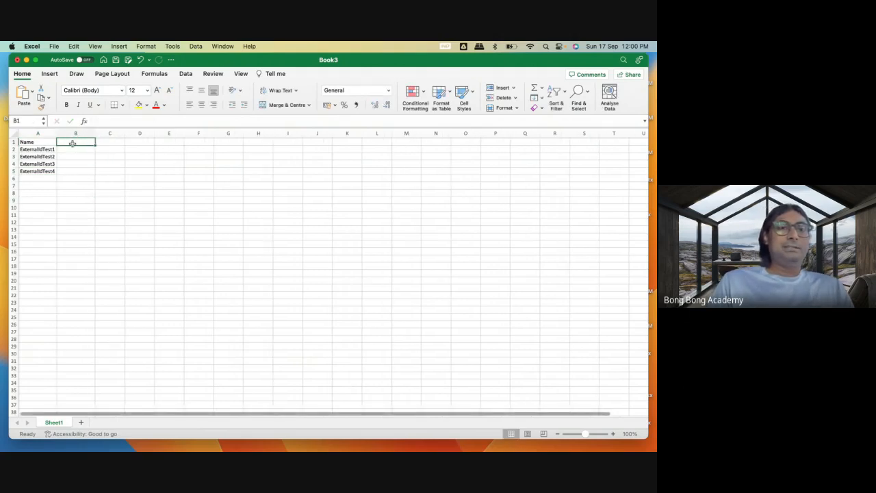
pyautogui.write('External')
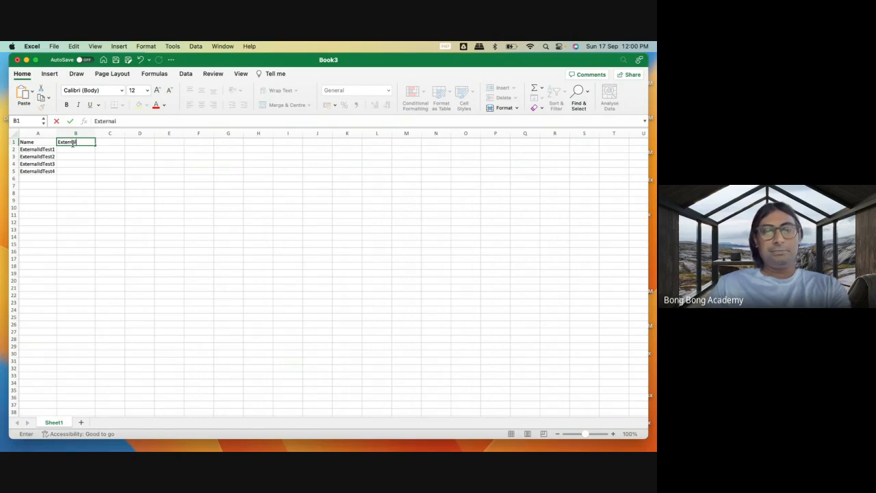
pyautogui.write('Id')
pyautogui.press('Return')
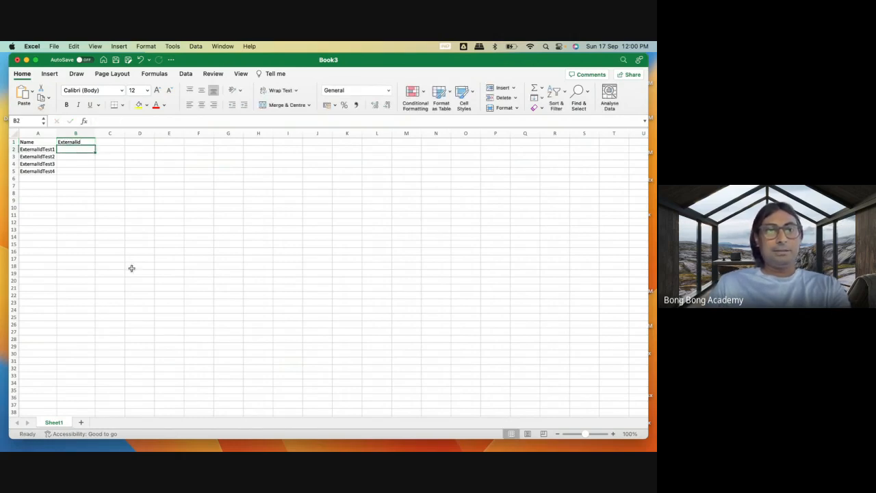
pyautogui.click(45, 150)
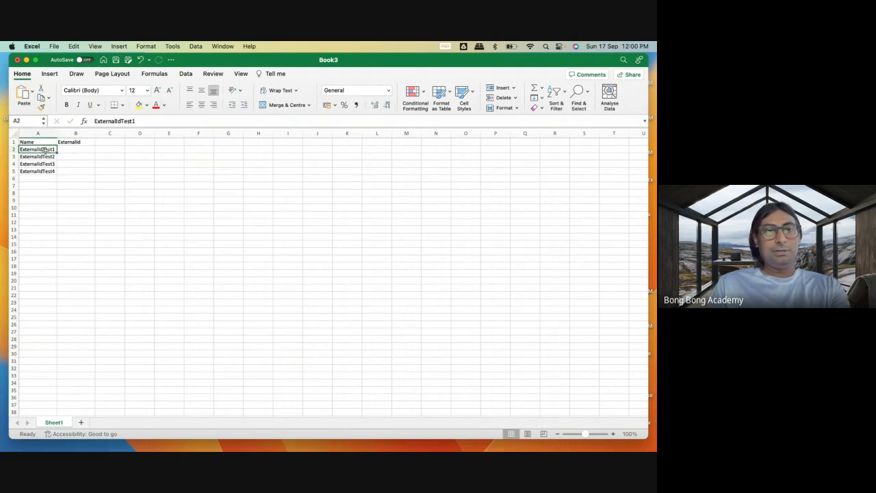
pyautogui.press('super+c')
pyautogui.click(76, 149)
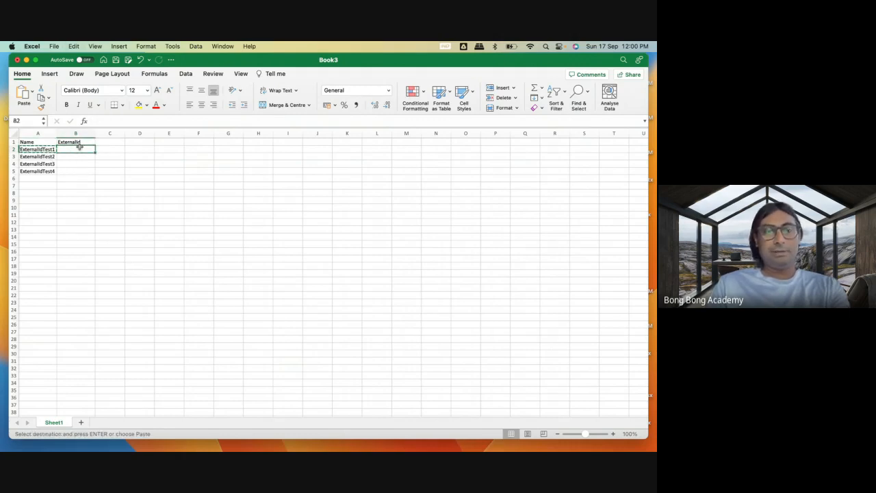
pyautogui.press('Escape')
# Fill the ExternalId column for the four accounts with 101, 102, 103 and 104 in B2 to B5.
pyautogui.write('101')
pyautogui.press('Return')
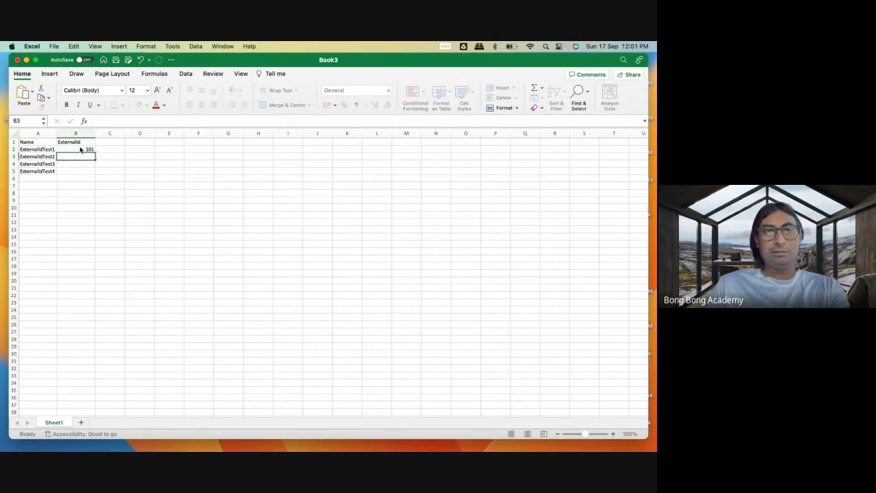
pyautogui.write('102')
pyautogui.press('Return')
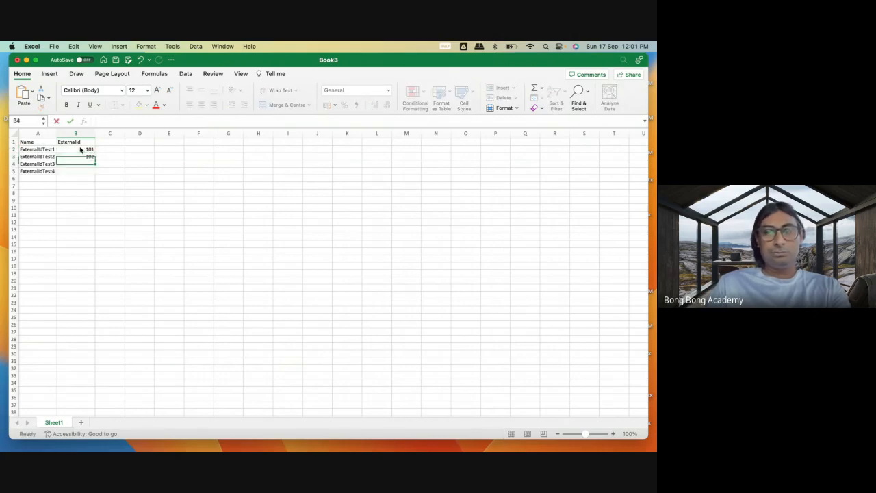
pyautogui.write('103')
pyautogui.press('Return')
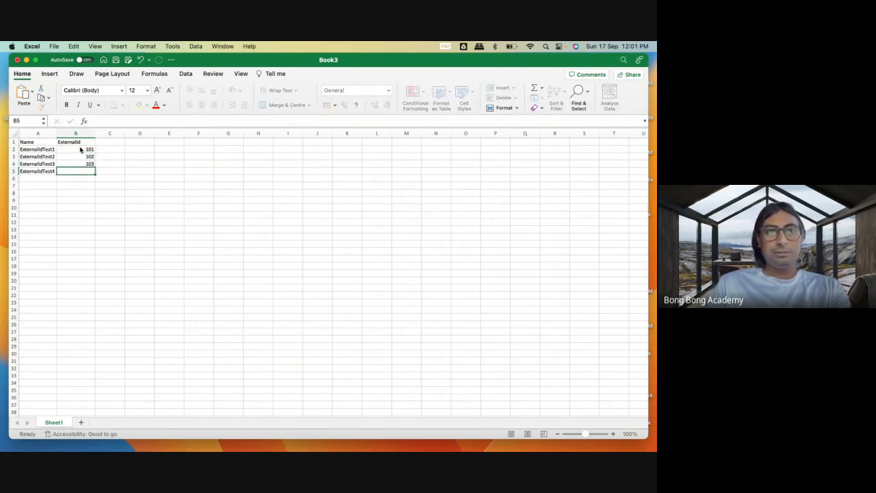
pyautogui.write('104')
pyautogui.click(117, 195)
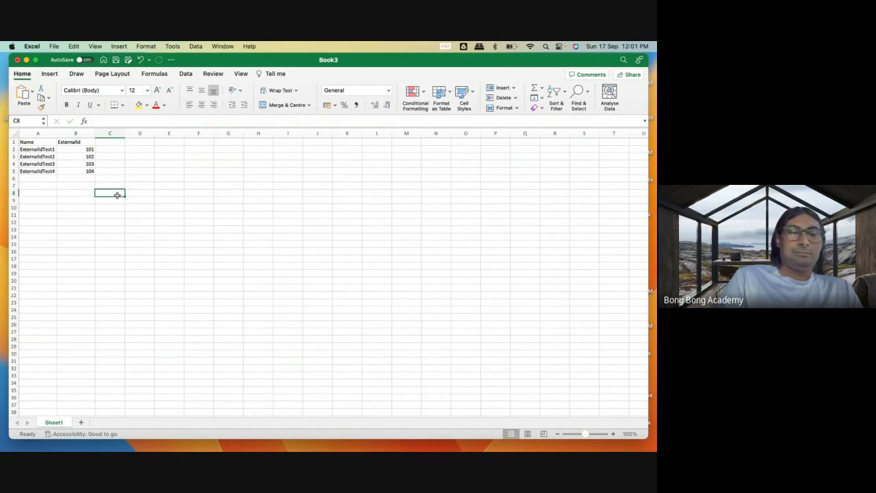
# Save the workbook in Downloads as ExternalNewAccounts in CSV UTF-8 (Comma-delimited) format, and close it.
pyautogui.click(54, 47)
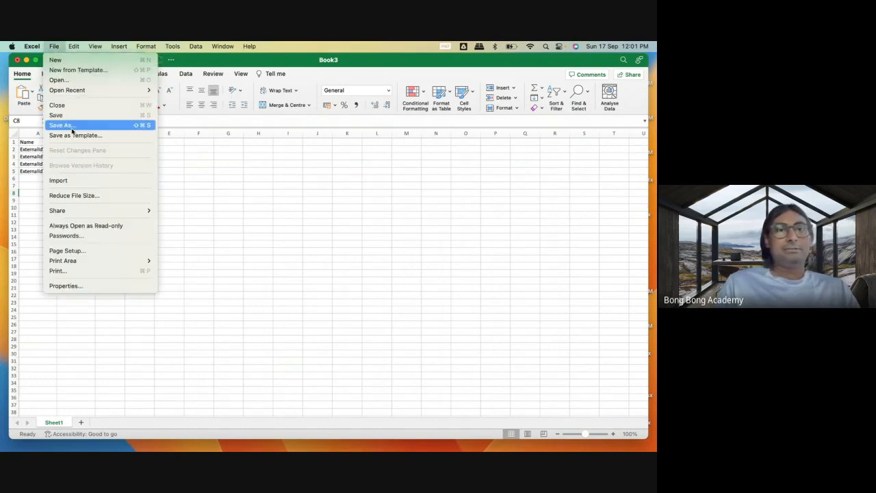
pyautogui.click(72, 126)
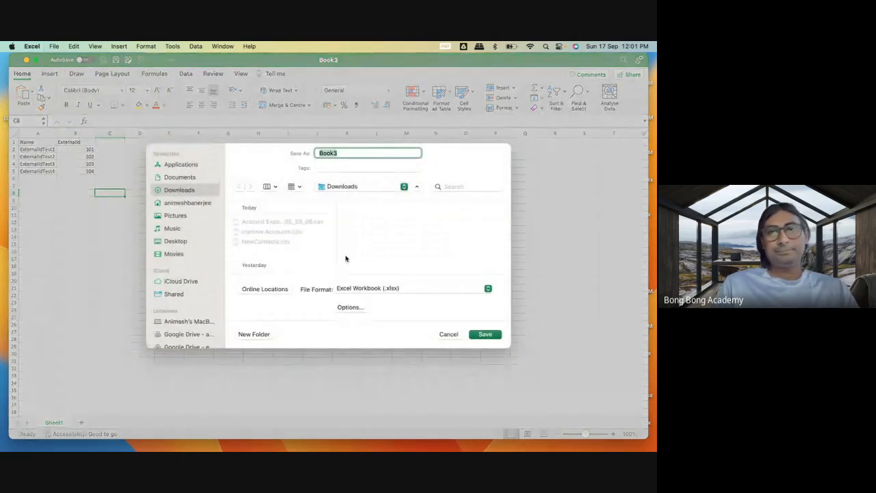
pyautogui.click(364, 289)
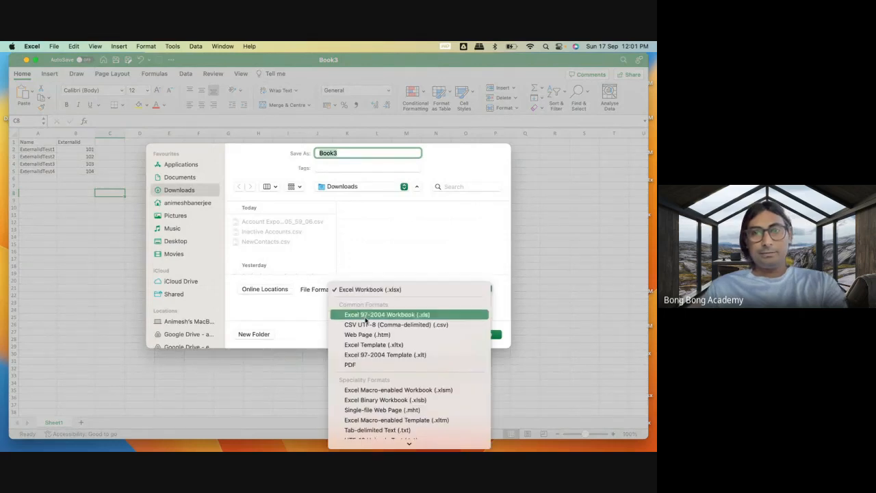
pyautogui.click(366, 325)
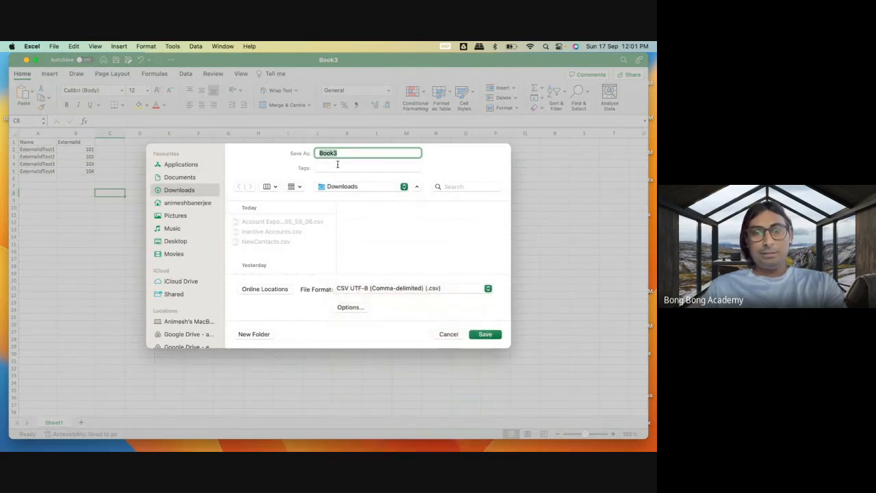
pyautogui.write('External')
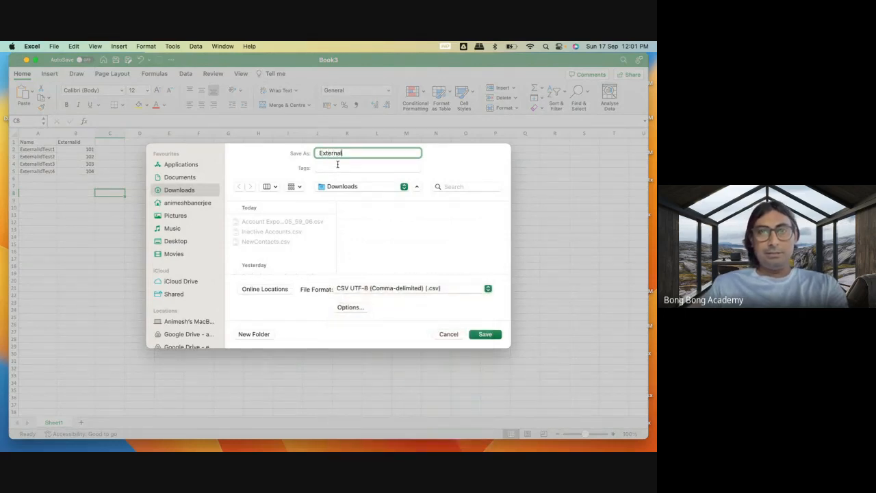
pyautogui.write('Accounts')
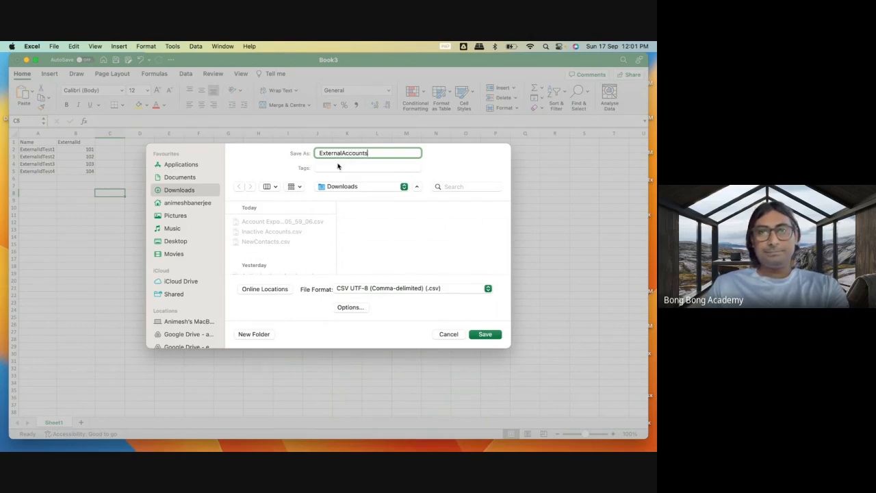
pyautogui.click(341, 154)
pyautogui.write('New')
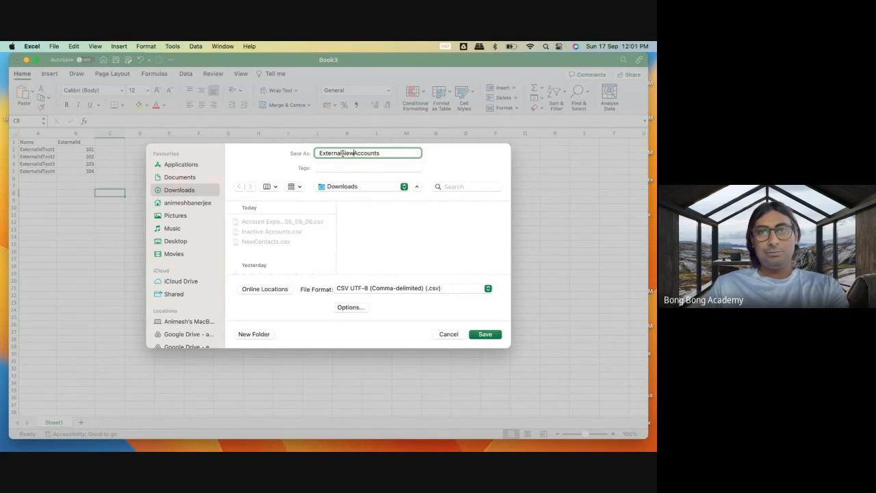
pyautogui.click(484, 337)
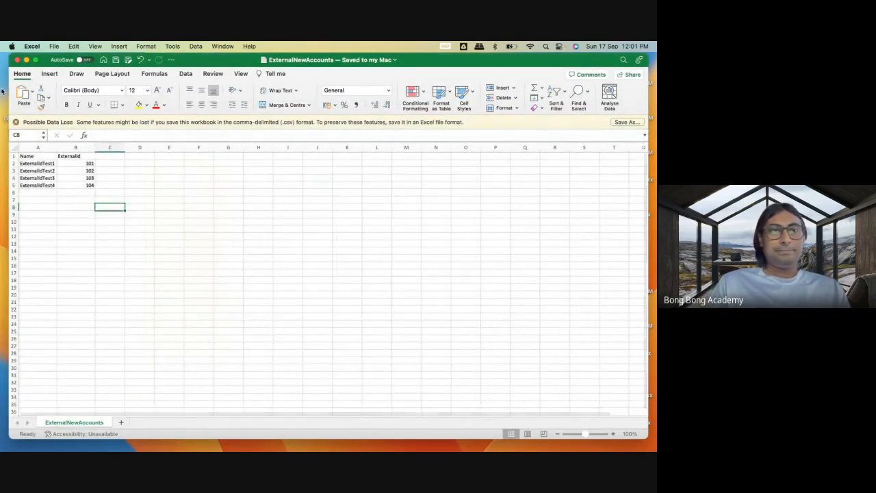
pyautogui.click(17, 60)
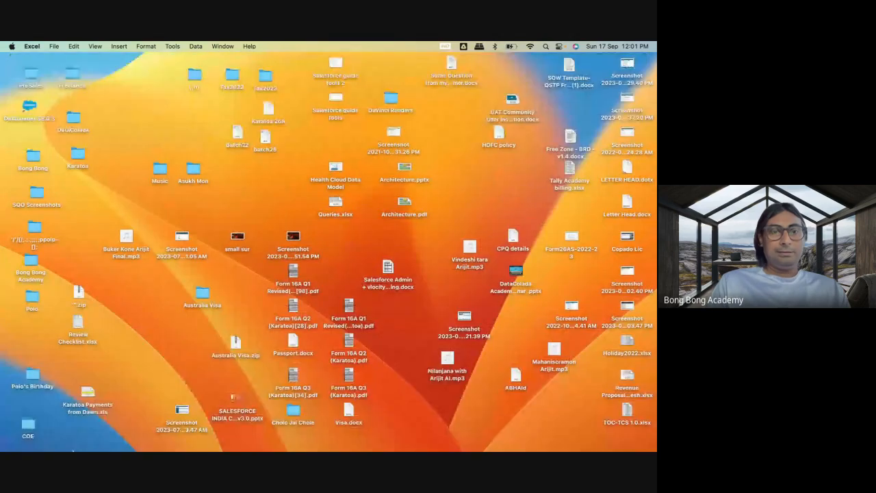
# Switch to Workbench in the browser and open its Insert page for data.
pyautogui.moveTo(103, 438)
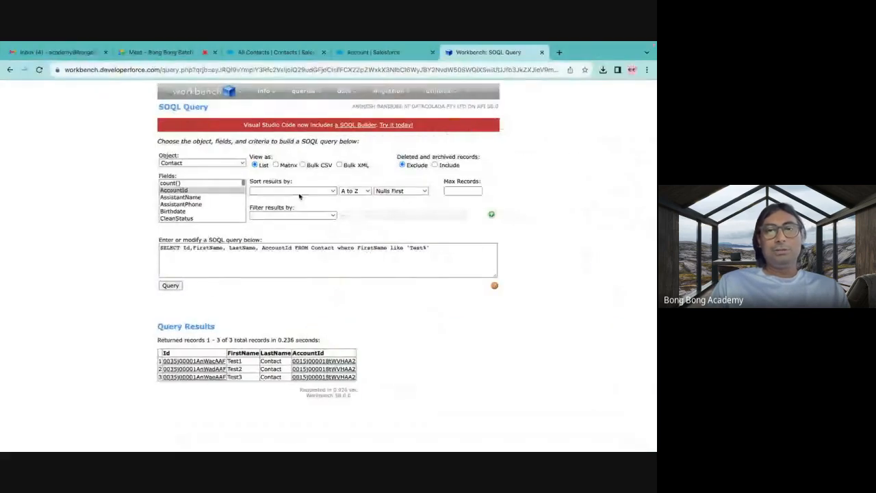
pyautogui.moveTo(344, 91)
pyautogui.click(343, 108)
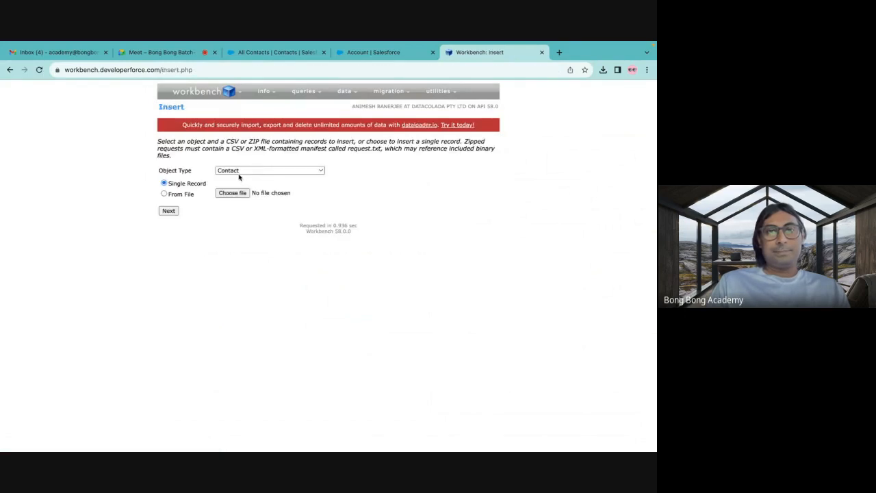
# Set up an Account insert from the file ExternalNewAccounts.csv in Downloads and continue to the field mapping.
pyautogui.click(238, 174)
pyautogui.scroll(15, 239, 176)
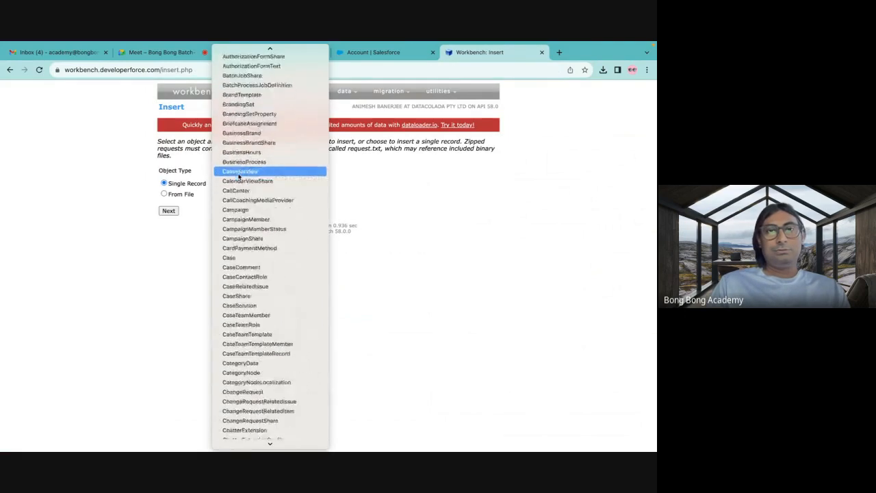
pyautogui.scroll(10, 239, 177)
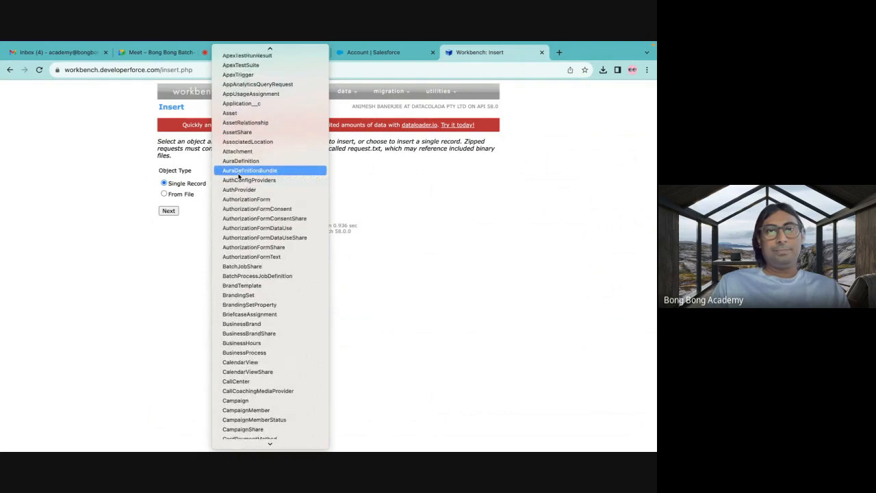
pyautogui.click(233, 61)
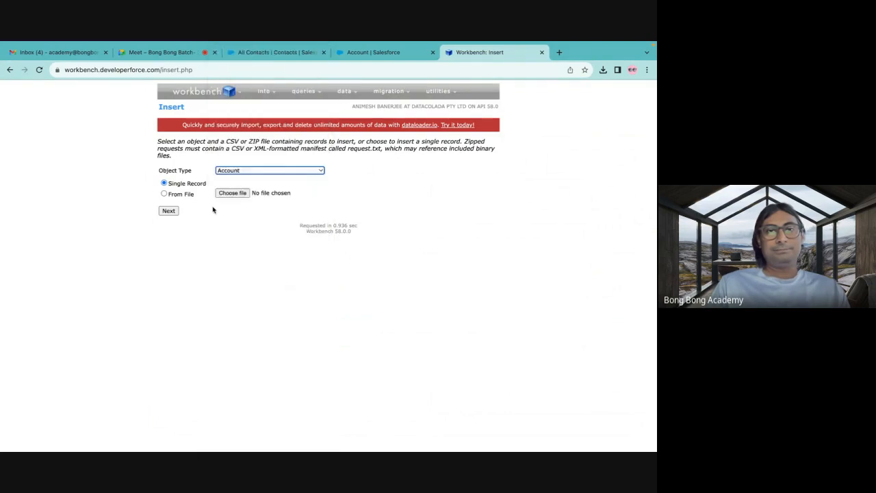
pyautogui.click(165, 194)
pyautogui.click(233, 196)
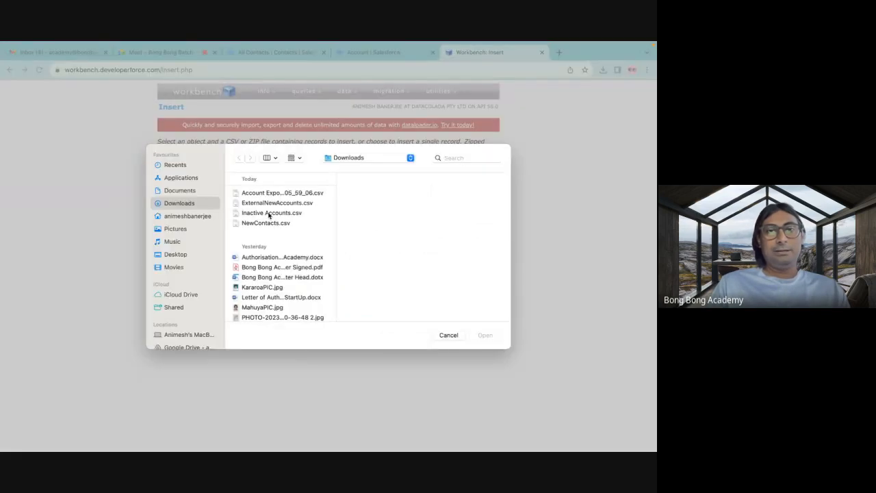
pyautogui.click(267, 203)
pyautogui.click(490, 335)
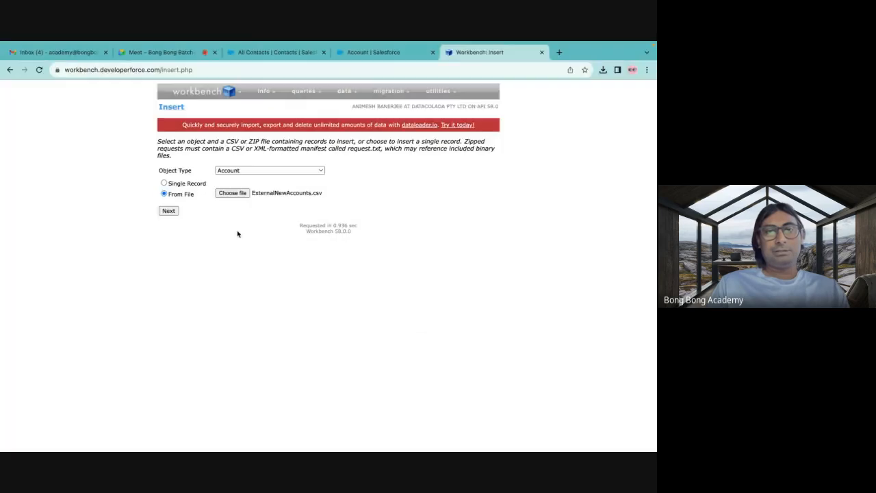
pyautogui.click(169, 212)
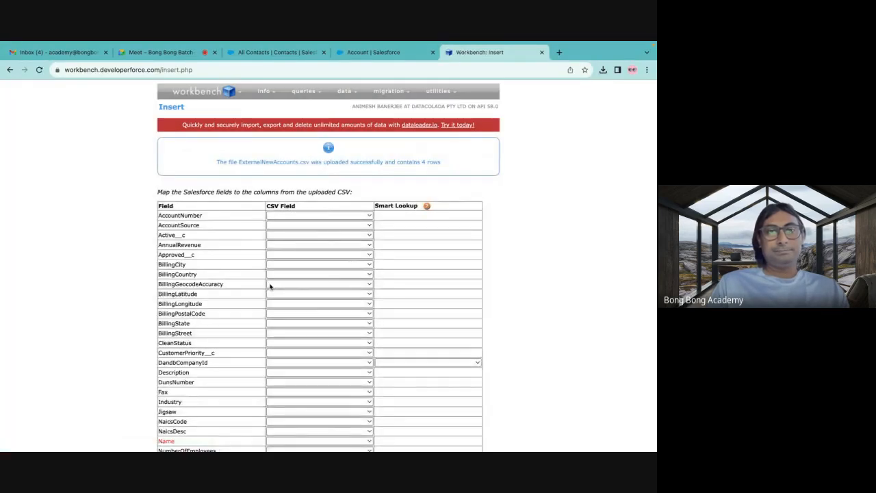
# Map the Account Name field to the CSV's Name column and check the field list for the external ID field.
pyautogui.scroll(-2, 269, 286)
pyautogui.scroll(-4, 262, 257)
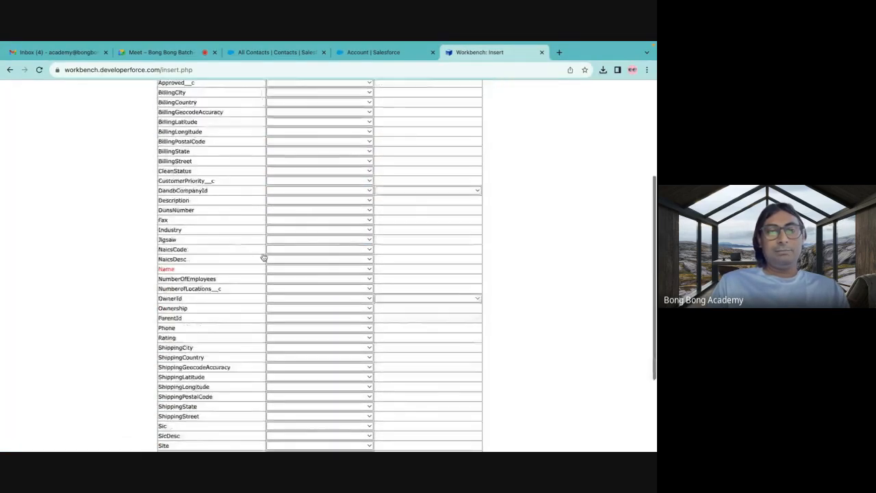
pyautogui.click(289, 272)
pyautogui.click(285, 280)
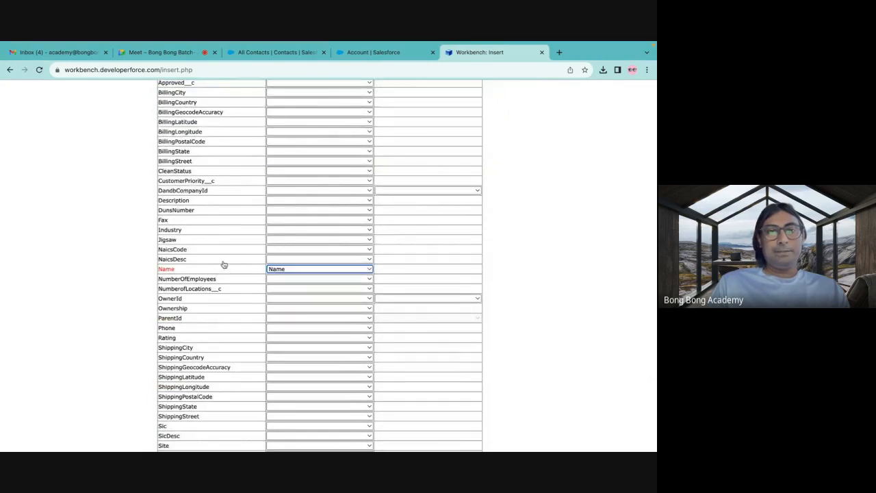
pyautogui.scroll(-3, 225, 264)
pyautogui.scroll(10, 224, 265)
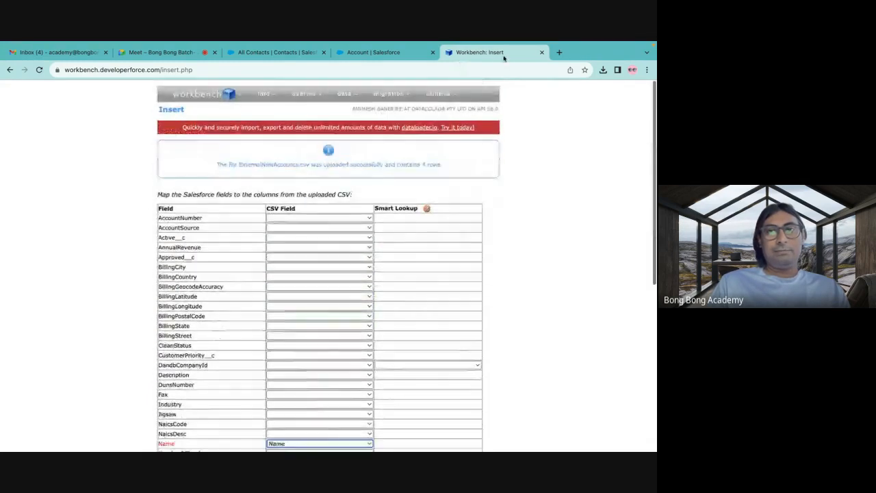
# Close the Workbench session's tab, reopen Workbench in a new tab, agree to the terms of service and log in with Salesforce.
pyautogui.click(541, 53)
pyautogui.click(451, 53)
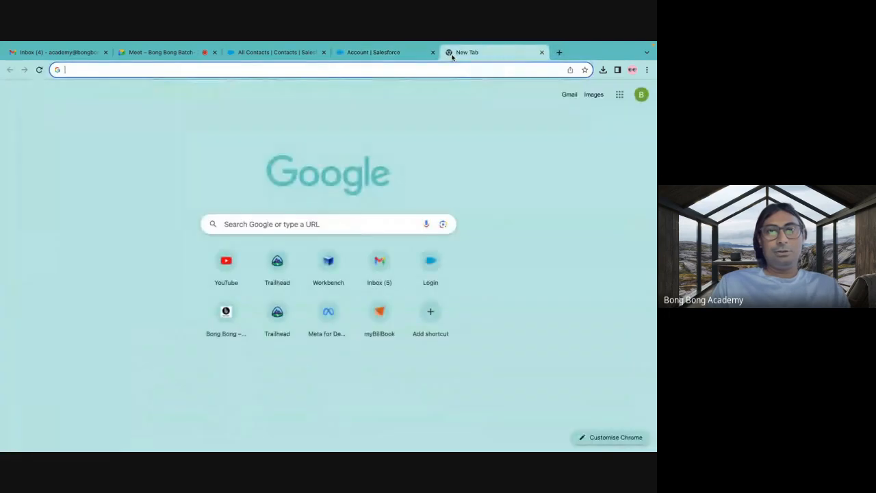
pyautogui.write('work')
pyautogui.press('Return')
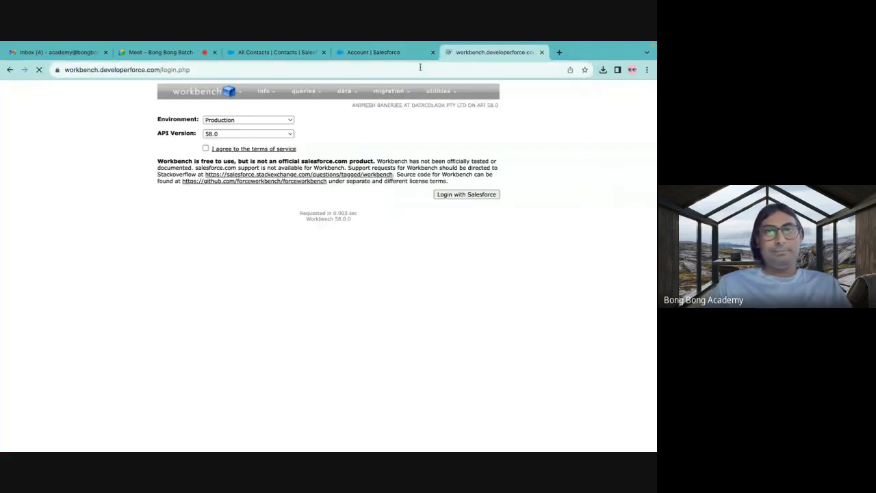
pyautogui.click(455, 194)
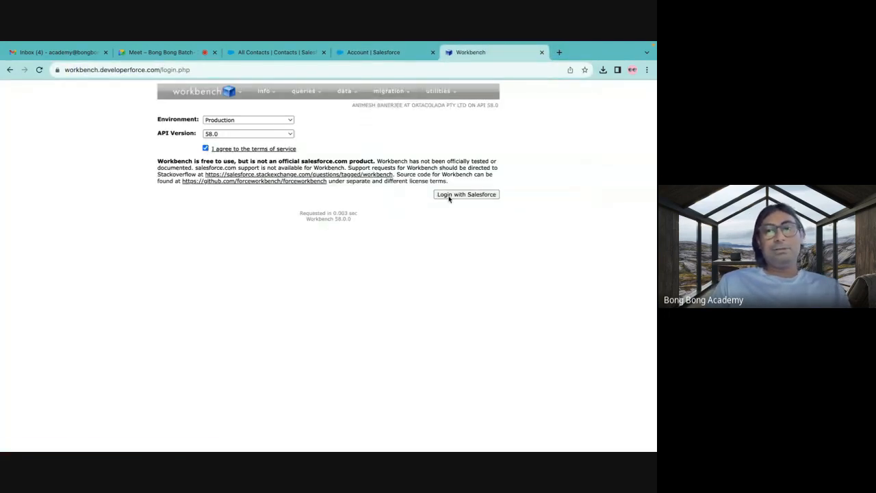
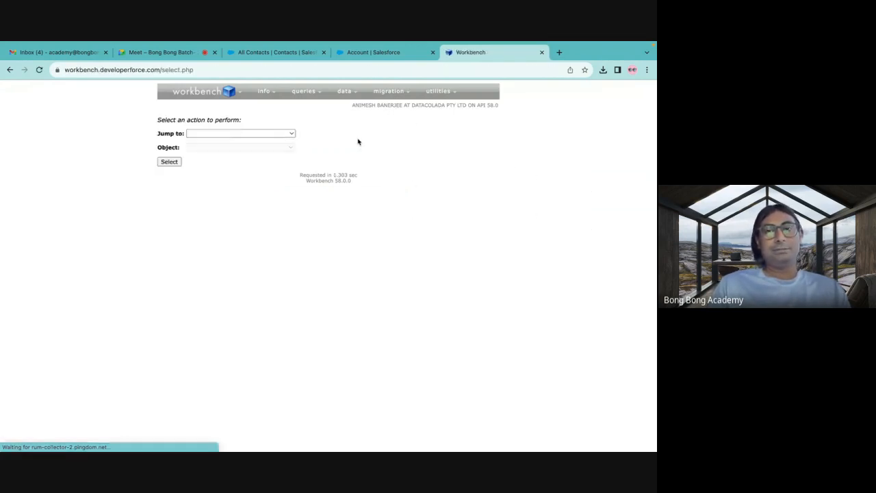
# Start a data insert into the Account object from the file ExternalNewAccounts.csv and continue to the field mapping.
pyautogui.click(338, 110)
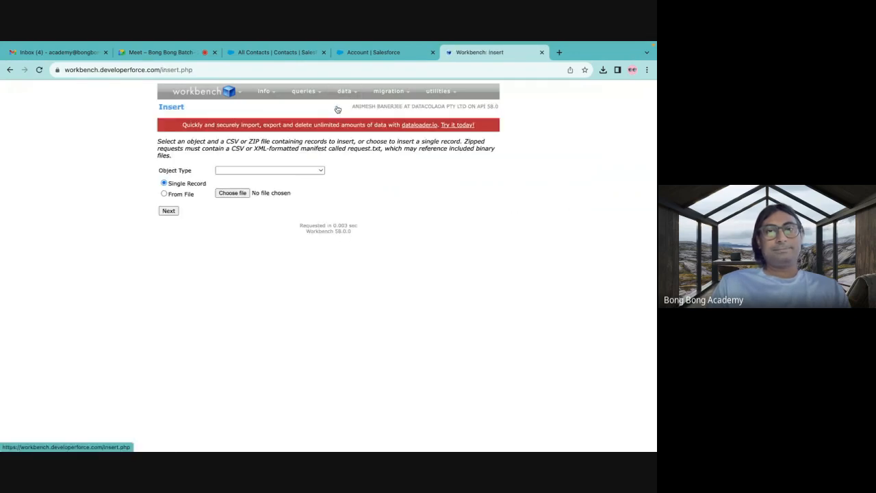
pyautogui.click(236, 172)
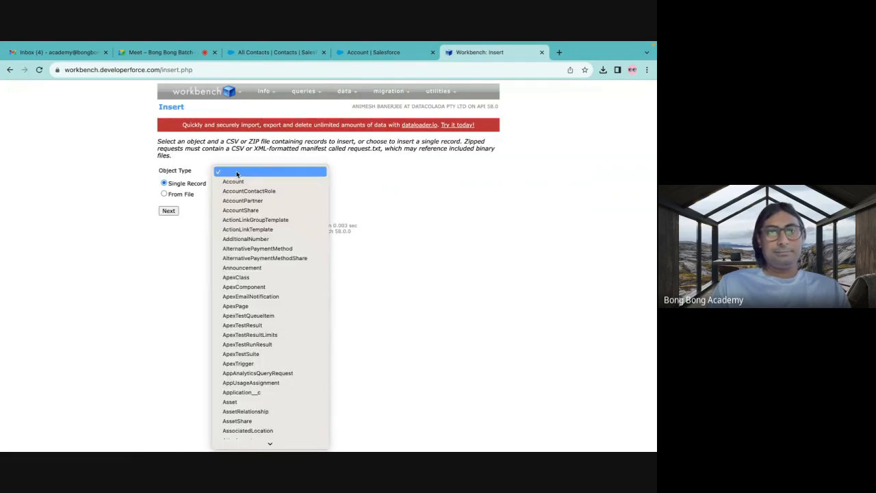
pyautogui.click(233, 179)
pyautogui.click(181, 197)
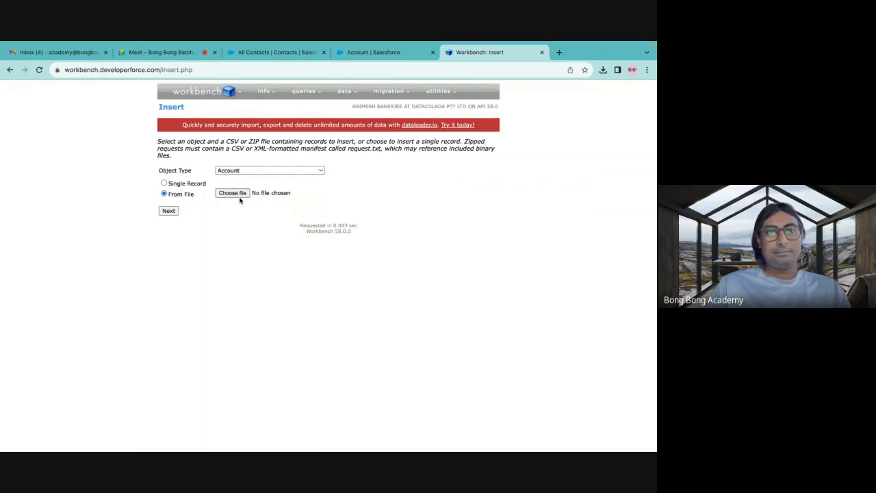
pyautogui.click(233, 193)
pyautogui.click(267, 204)
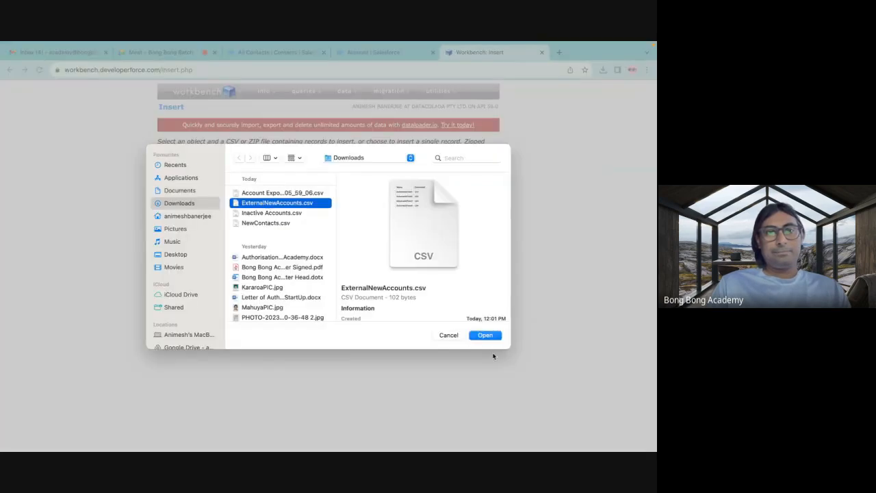
pyautogui.click(486, 335)
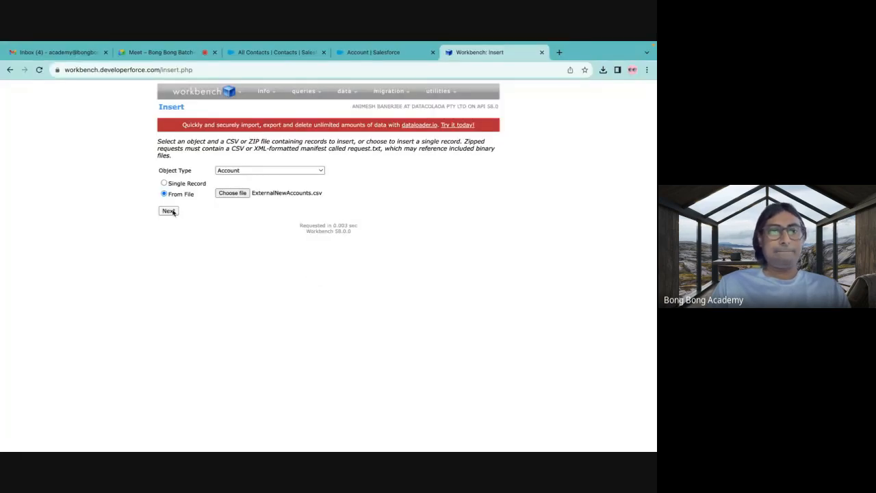
pyautogui.click(169, 211)
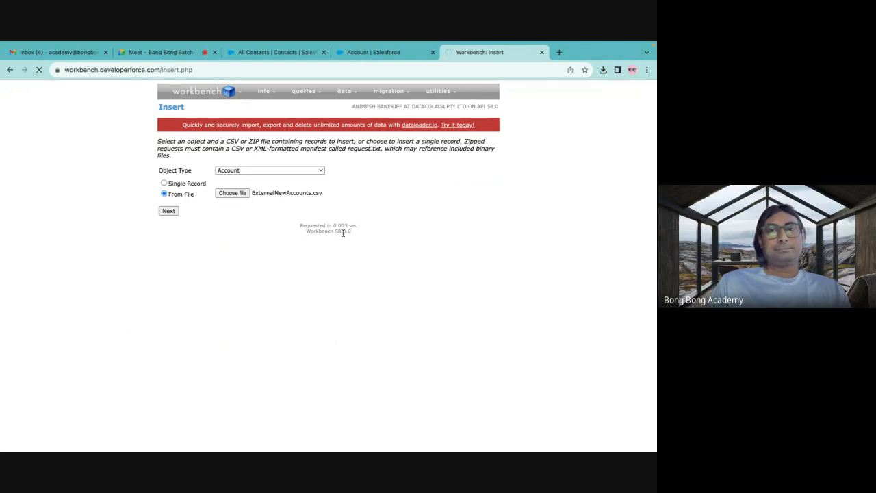
# Map the Name field to the Name column of the CSV and ExternalId__c to the ExternalId column.
pyautogui.scroll(-3, 307, 291)
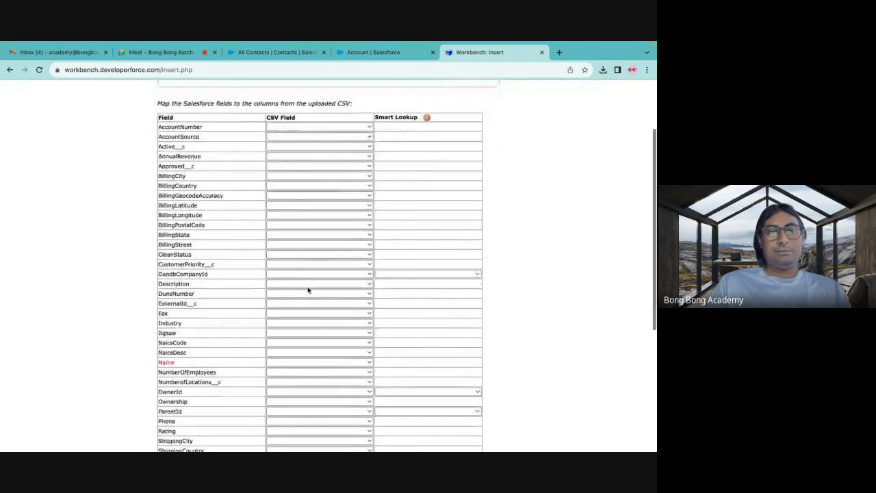
pyautogui.click(297, 362)
pyautogui.click(288, 374)
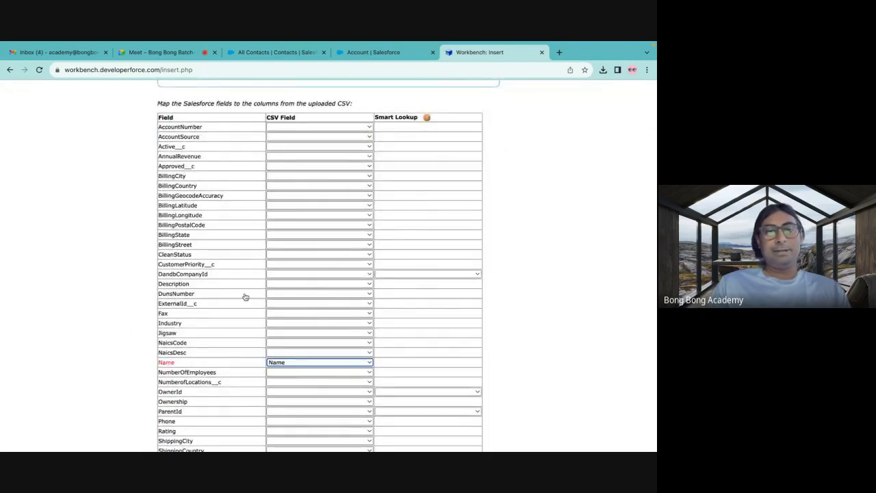
pyautogui.scroll(-1, 245, 296)
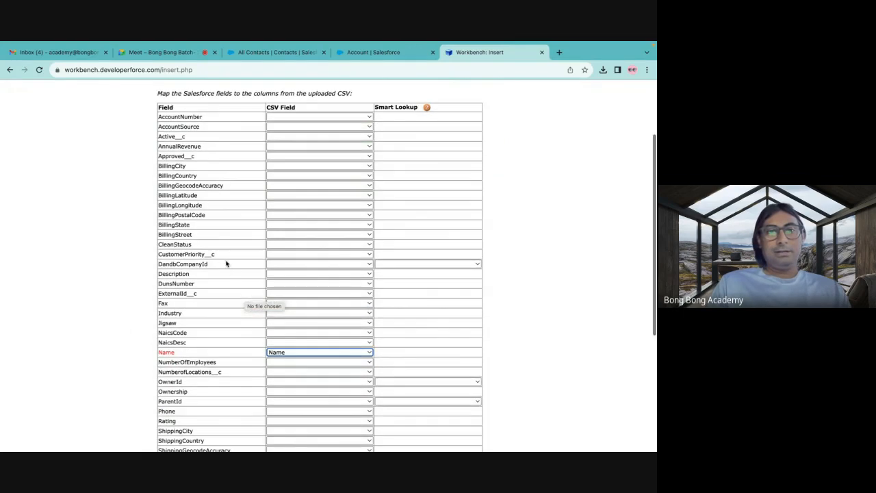
pyautogui.click(285, 293)
pyautogui.click(287, 315)
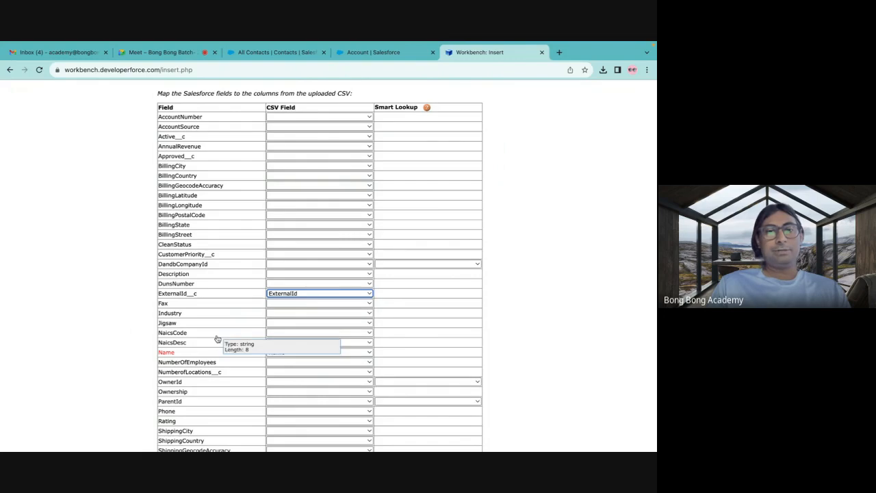
# Accept the field mappings and confirm the insert of the account records.
pyautogui.scroll(-3, 216, 337)
pyautogui.click(174, 419)
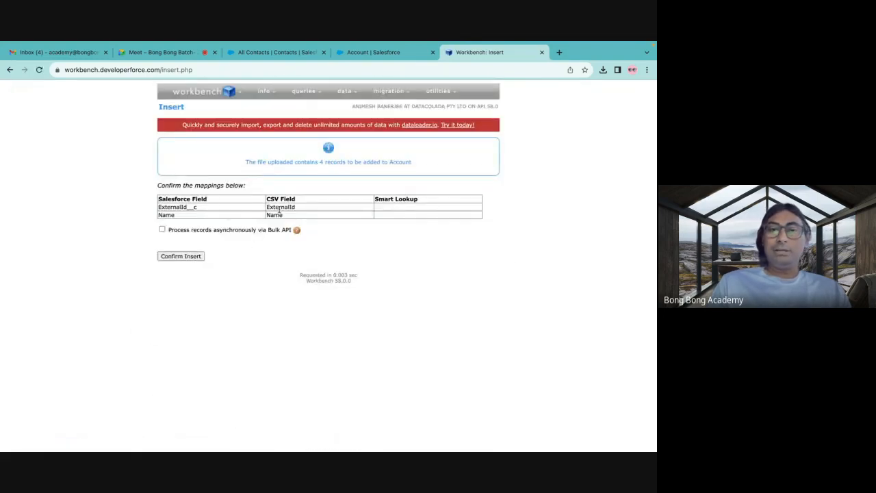
pyautogui.click(182, 256)
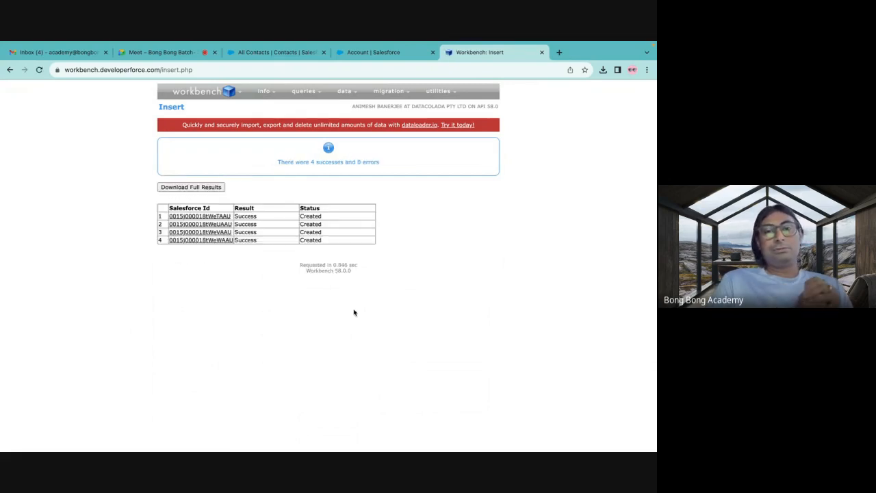
# Switch to Salesforce, open the Sales app and display the All Accounts list view to check the inserted accounts.
pyautogui.click(387, 52)
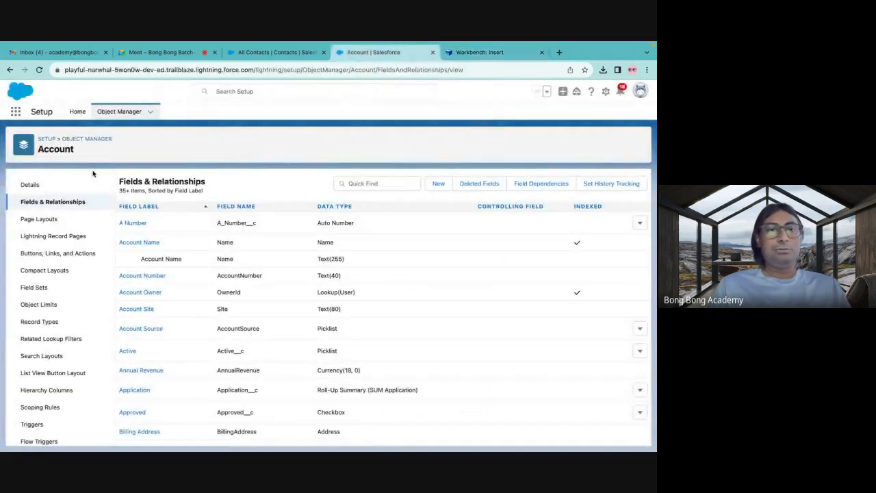
pyautogui.click(15, 111)
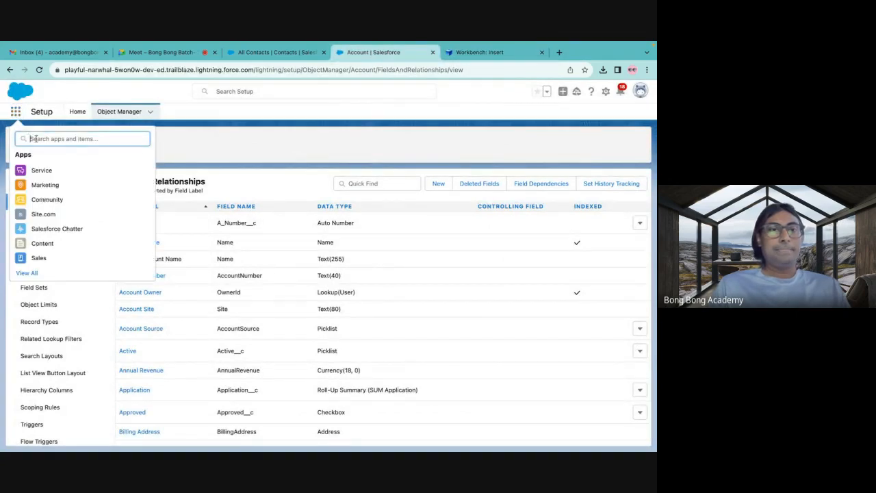
pyautogui.write('sales')
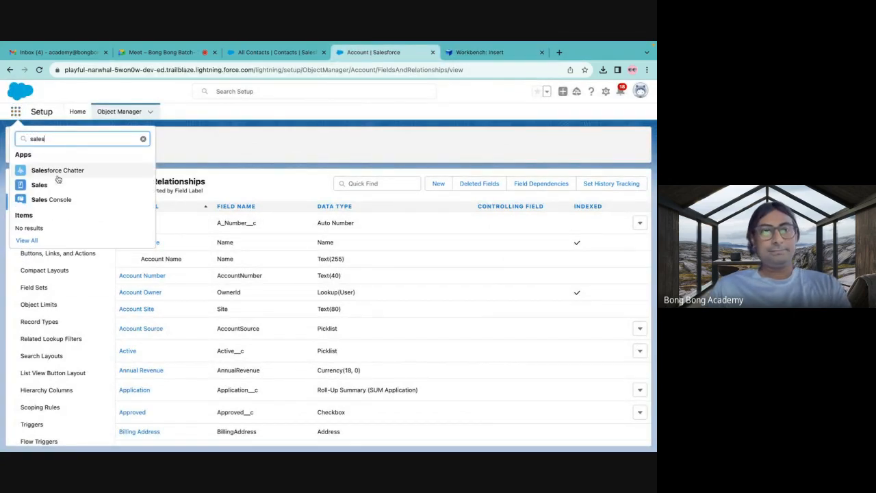
pyautogui.click(50, 183)
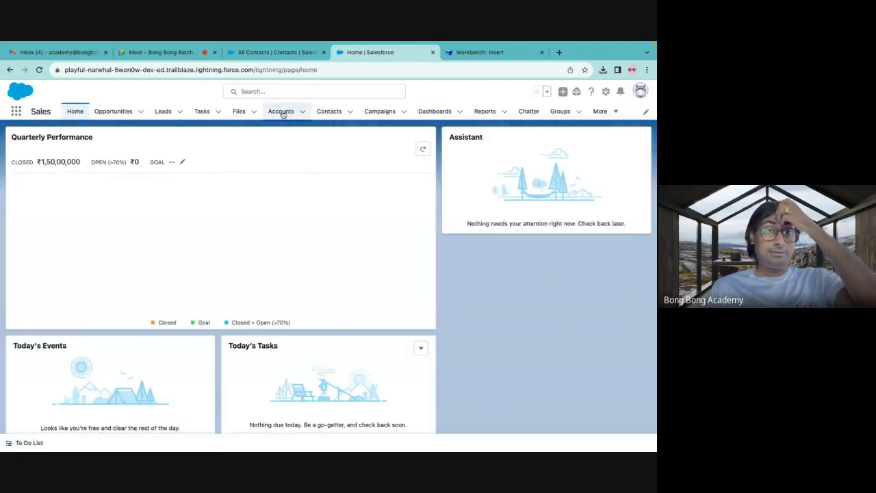
pyautogui.click(280, 111)
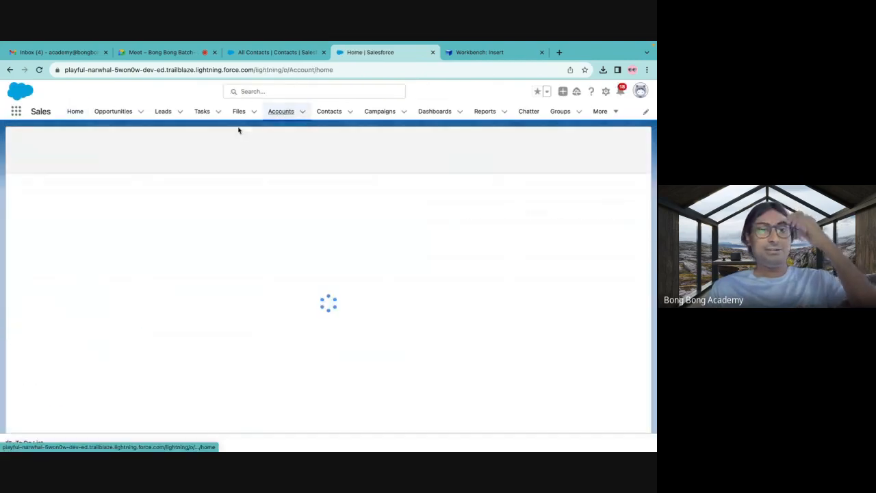
pyautogui.click(99, 146)
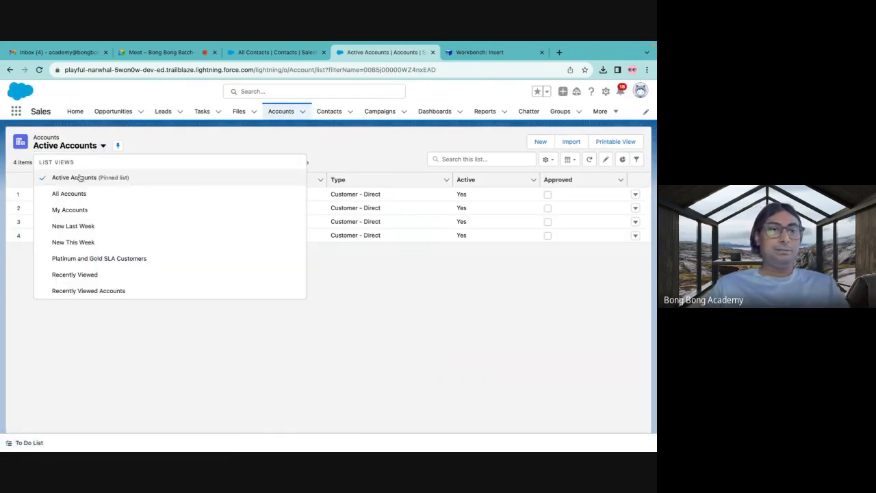
pyautogui.click(67, 194)
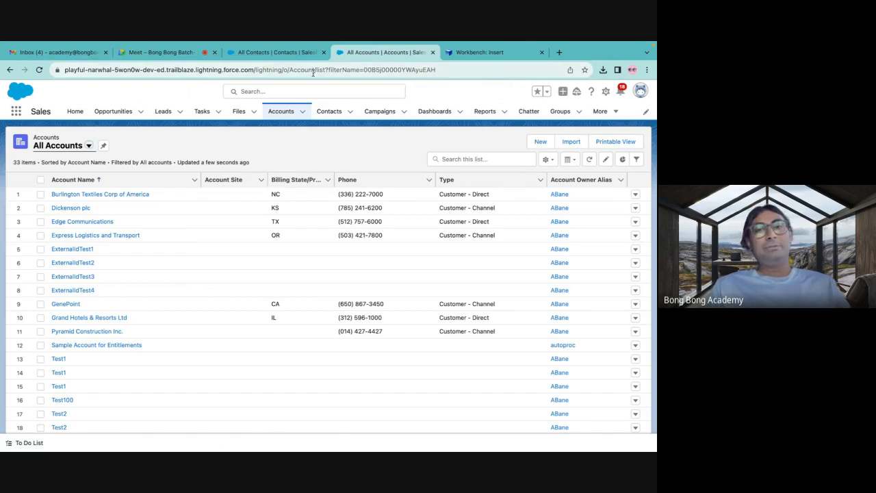
# Switch to Excel and create a blank workbook.
pyautogui.moveTo(404, 449)
pyautogui.click(538, 433)
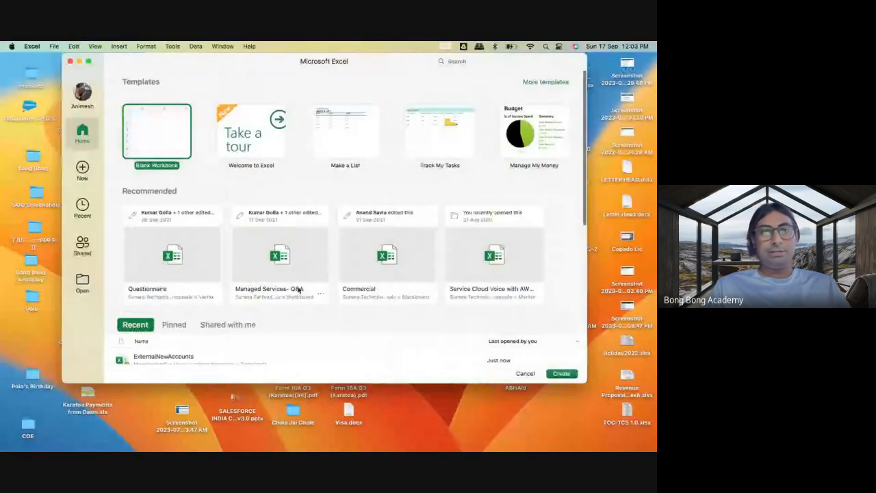
pyautogui.doubleClick(156, 155)
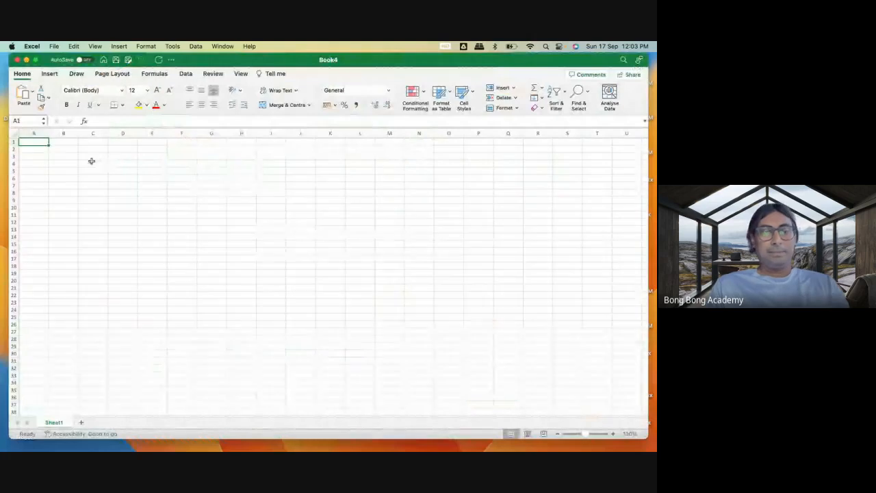
# Enter the column headers FirstName, LastName and AccountId in cells A1 to C1.
pyautogui.write('First')
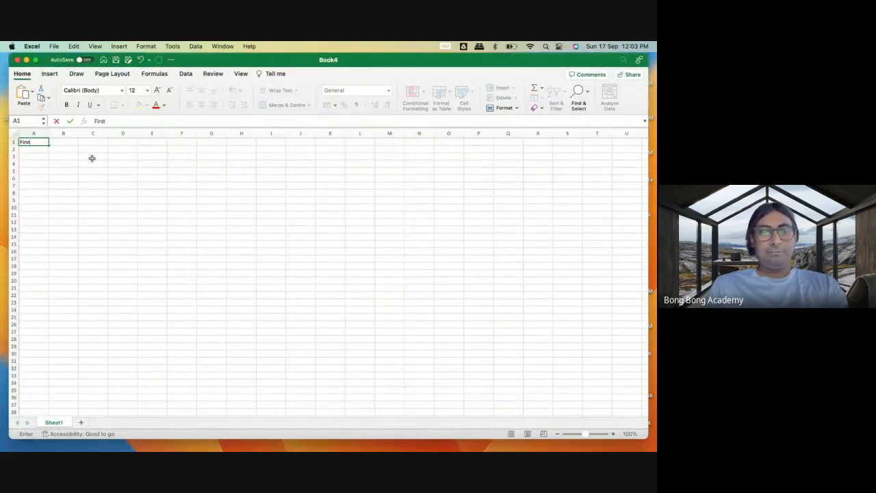
pyautogui.write('Name')
pyautogui.press('Tab')
pyautogui.write('Las')
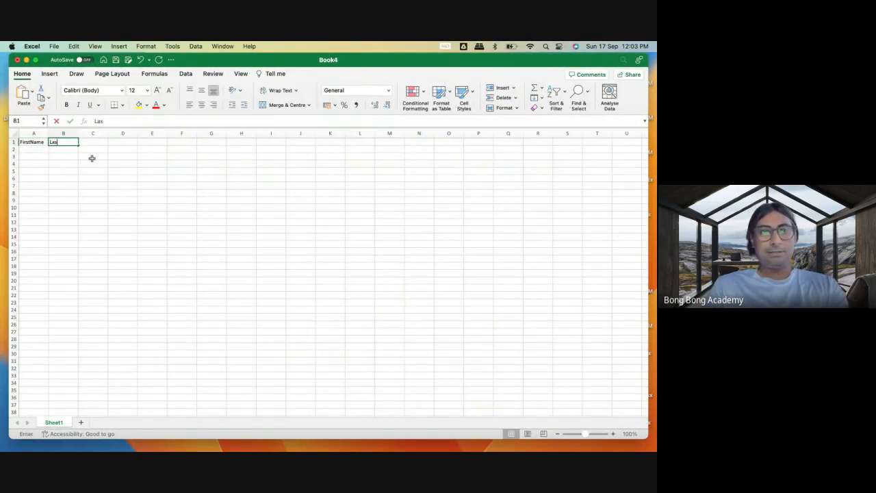
pyautogui.write('tName')
pyautogui.press('Tab')
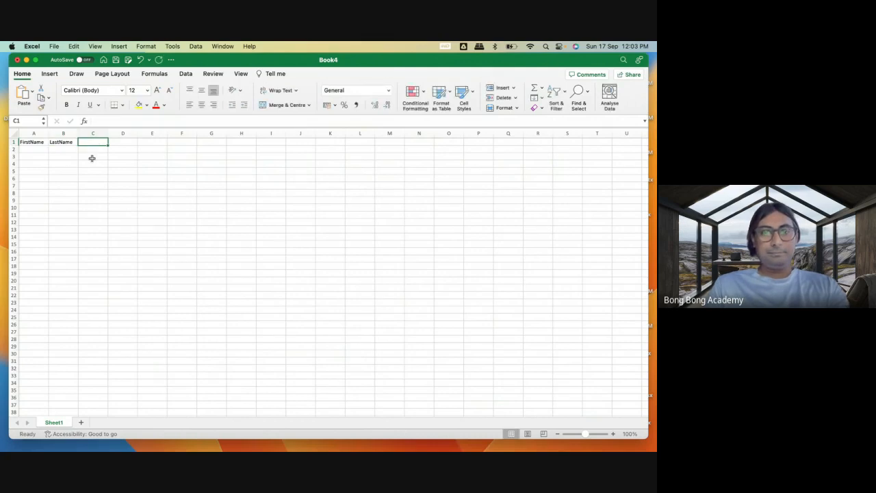
pyautogui.write('Accoutn')
pyautogui.press('BackSpace')
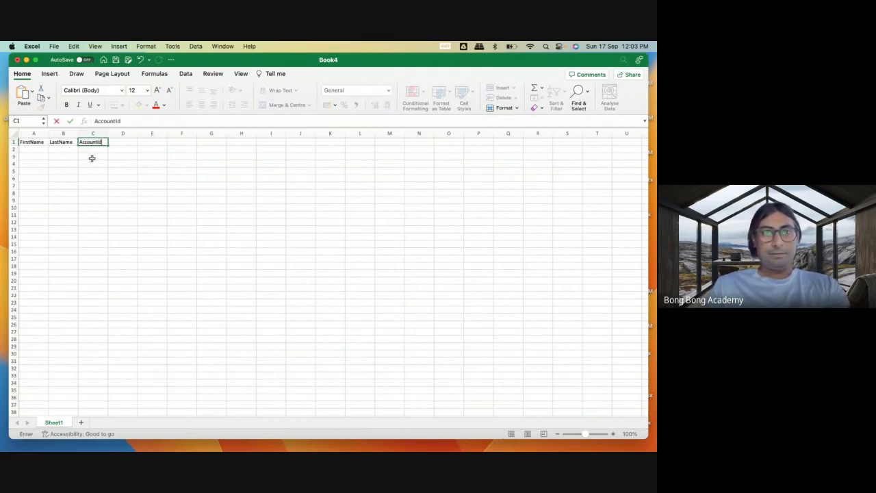
# Fill in the first contact in row 2 with first name TestExternal and last name Contact1.
pyautogui.click(43, 149)
pyautogui.write('TestE')
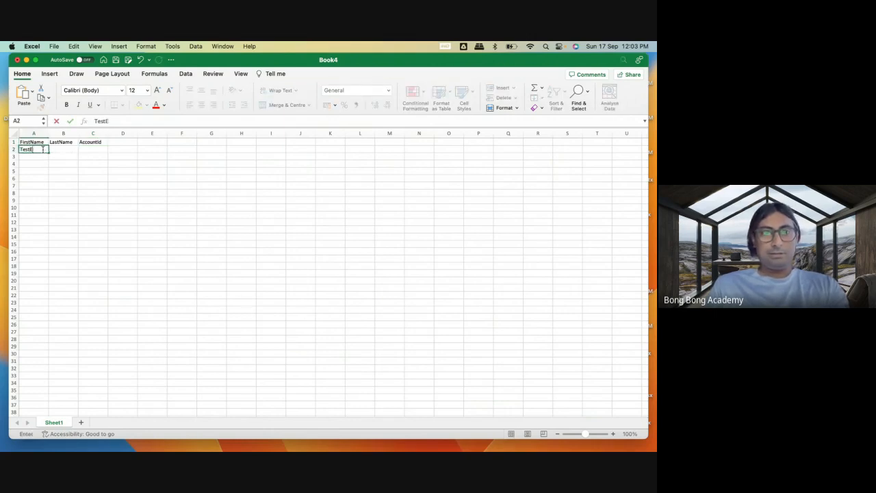
pyautogui.write('xte')
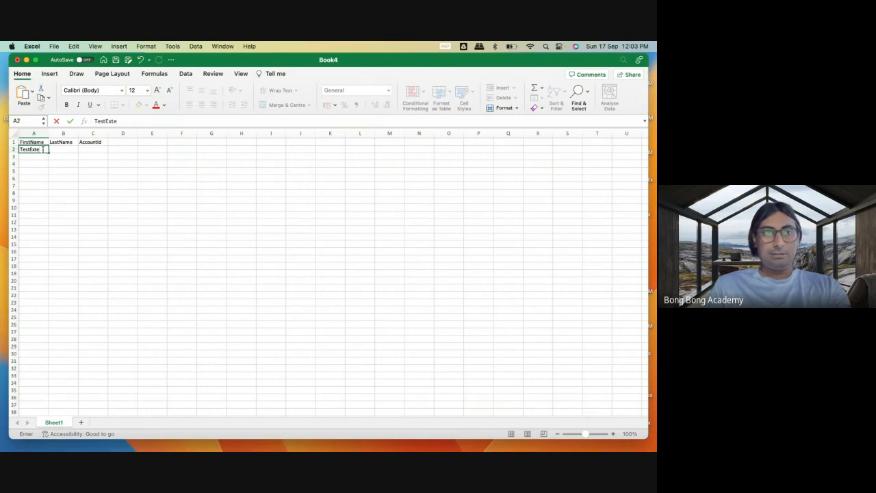
pyautogui.write('rnal')
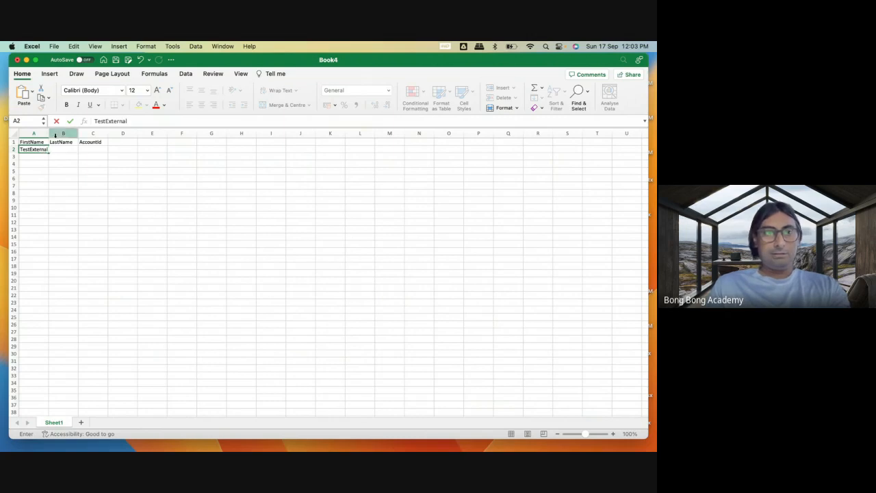
pyautogui.click(64, 166)
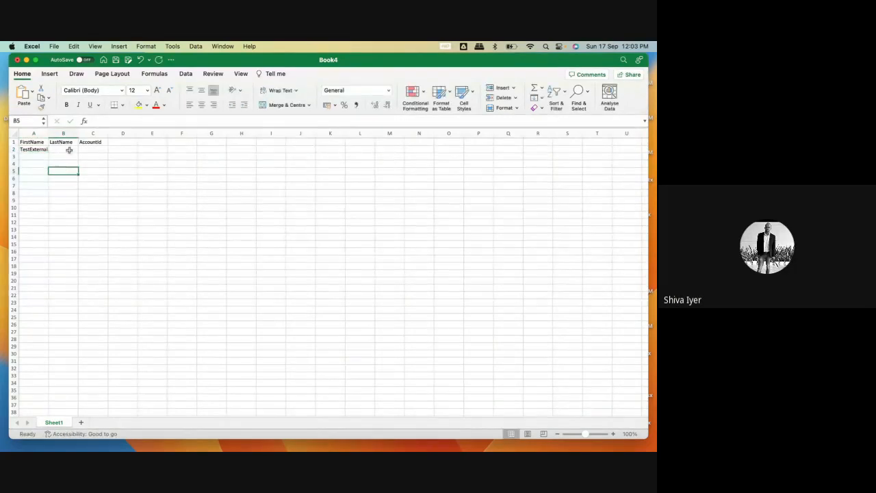
pyautogui.click(69, 149)
pyautogui.write('Contac')
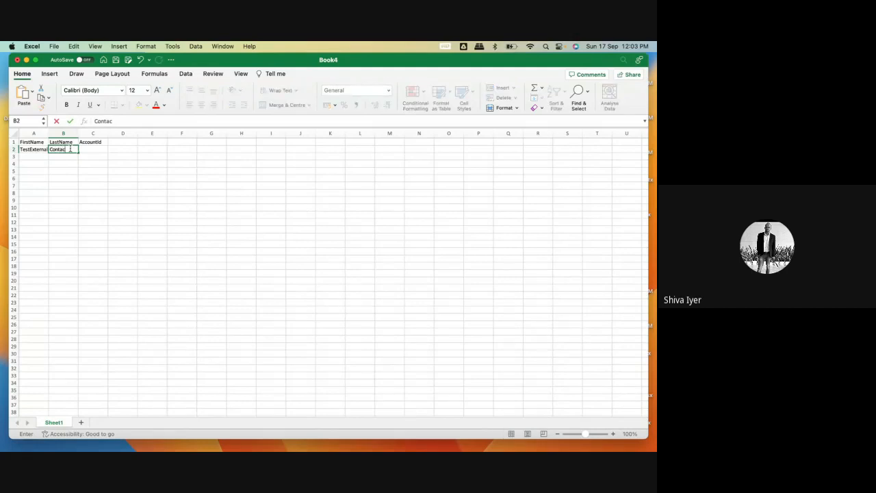
pyautogui.write('t1')
pyautogui.click(63, 160)
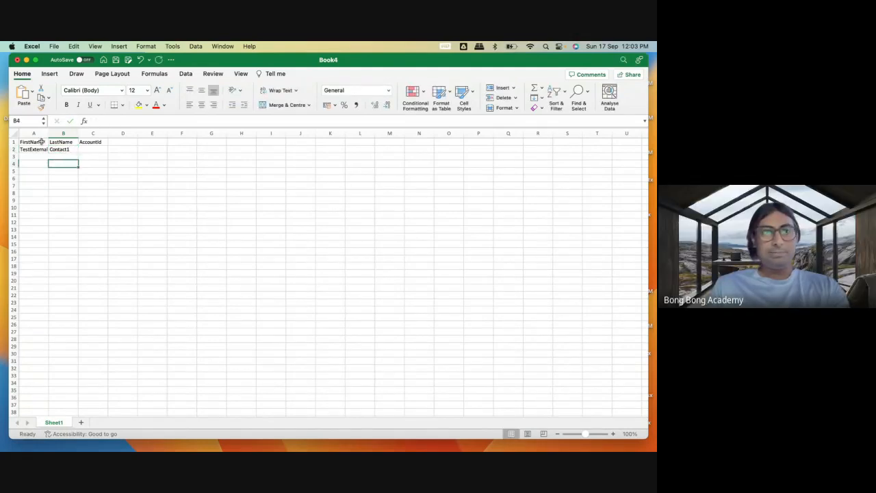
# Widen column A slightly so that the TestExternal entry fits in its cell.
pyautogui.click(32, 133)
pyautogui.click(67, 149)
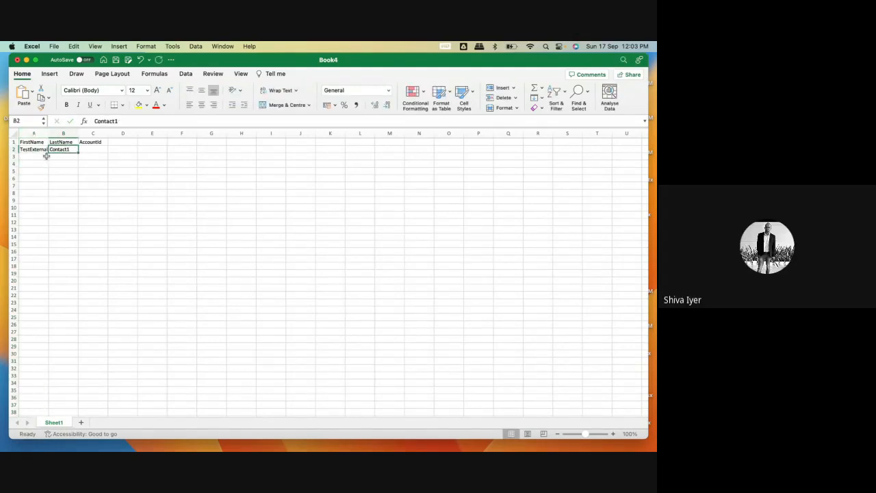
pyautogui.moveTo(48, 134); pyautogui.dragTo(52, 133)
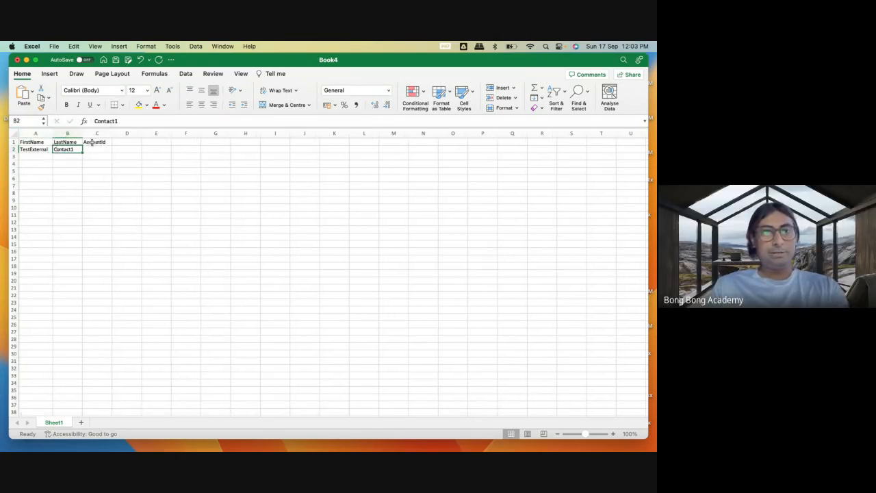
pyautogui.click(96, 132)
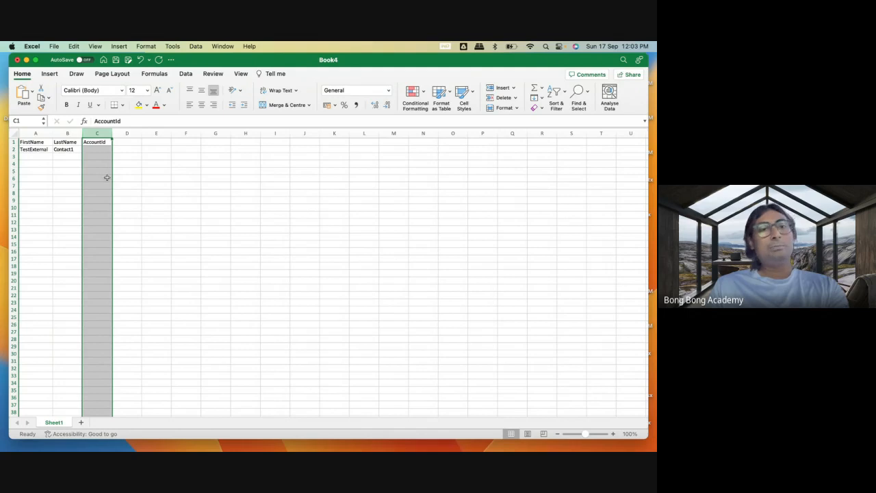
pyautogui.moveTo(37, 150); pyautogui.dragTo(66, 151)
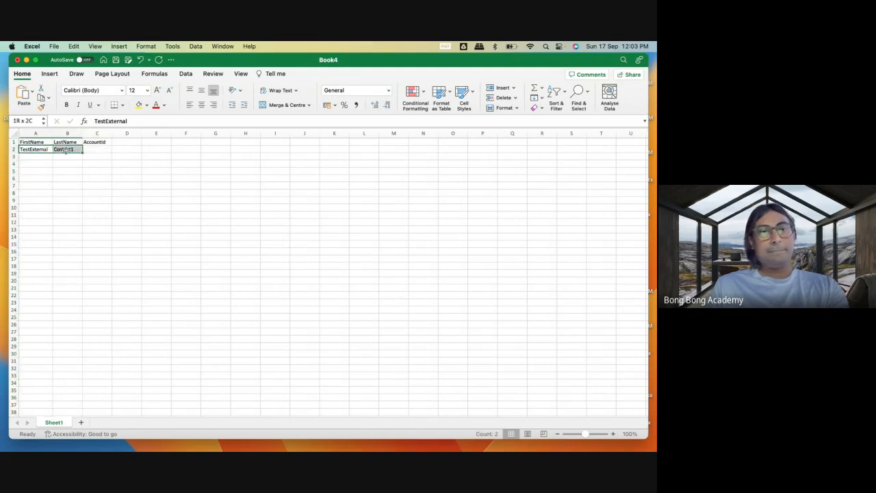
pyautogui.click(53, 157)
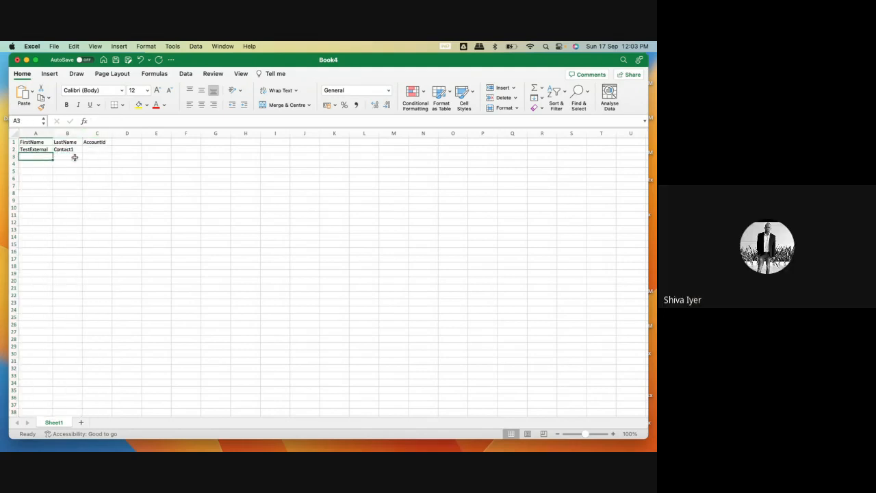
pyautogui.click(102, 149)
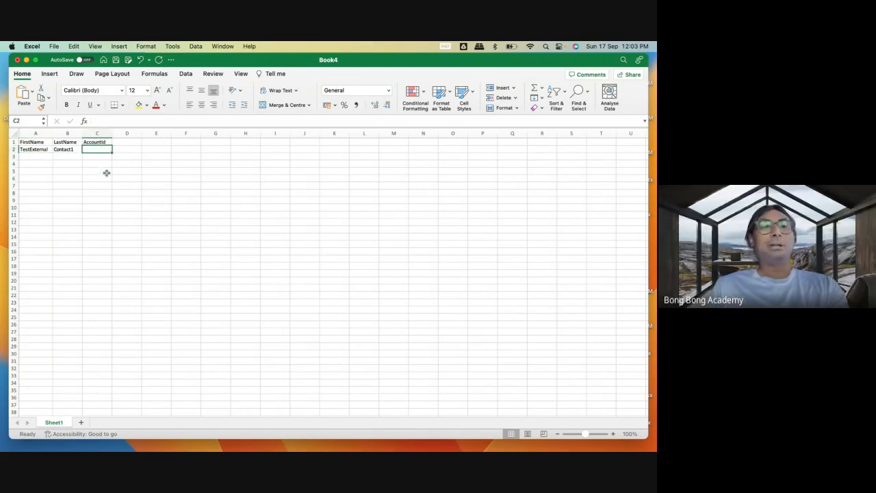
# Copy the first contact's first and last name from row 2 into rows 3, 4 and 5.
pyautogui.moveTo(34, 152); pyautogui.dragTo(57, 152)
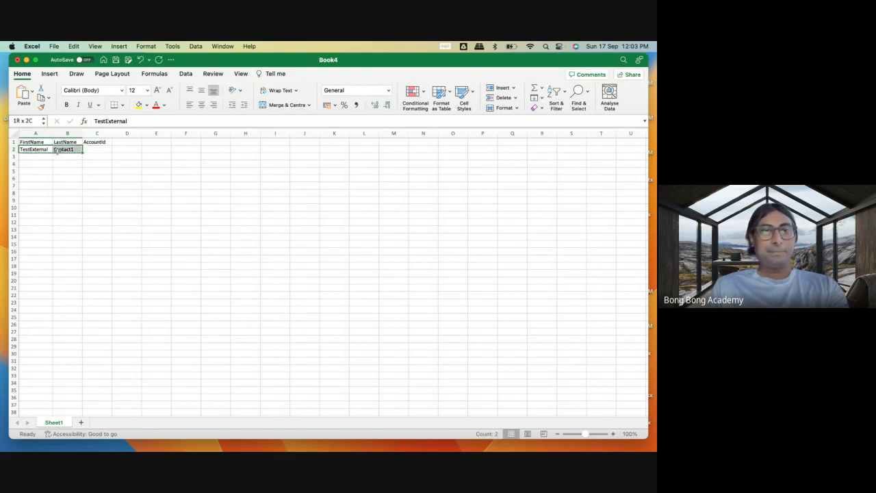
pyautogui.press('super+c')
pyautogui.click(43, 155)
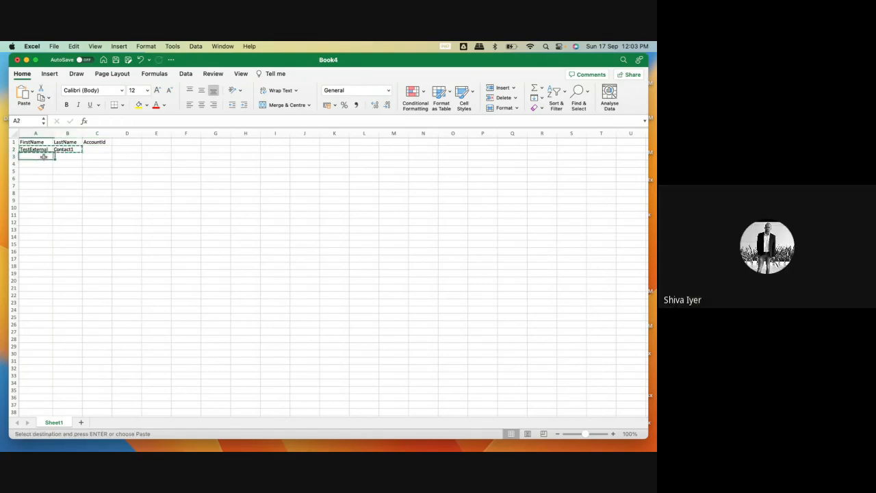
pyautogui.press('super+v')
pyautogui.press('super+v')
pyautogui.click(41, 171)
pyautogui.press('super+v')
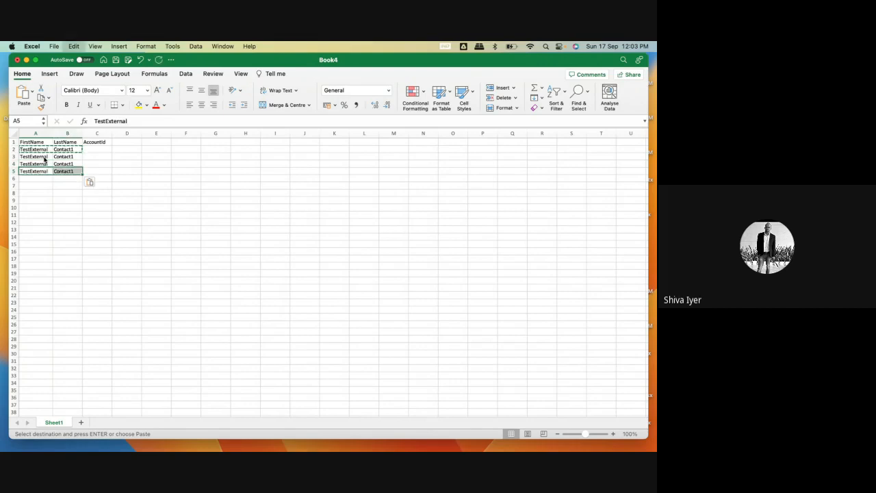
# Change the last names in B3, B4 and B5 to Contact2, Contact3 and Contact4.
pyautogui.doubleClick(76, 156)
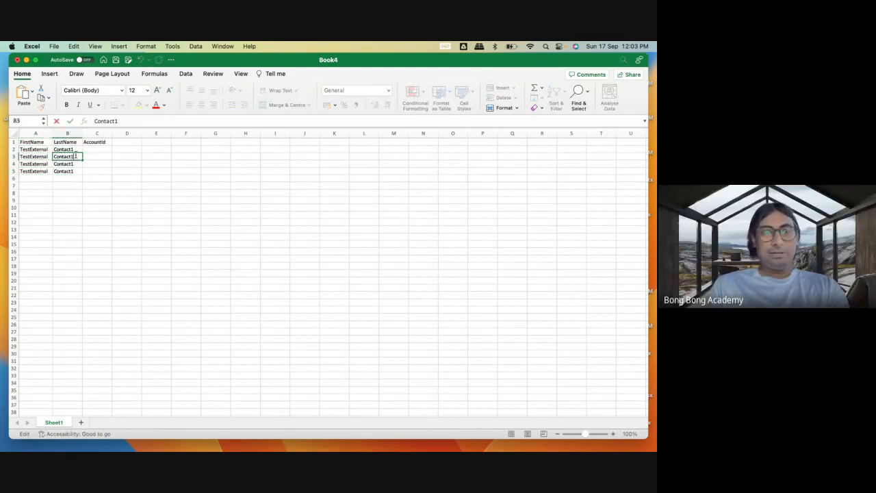
pyautogui.press('BackSpace')
pyautogui.write('2')
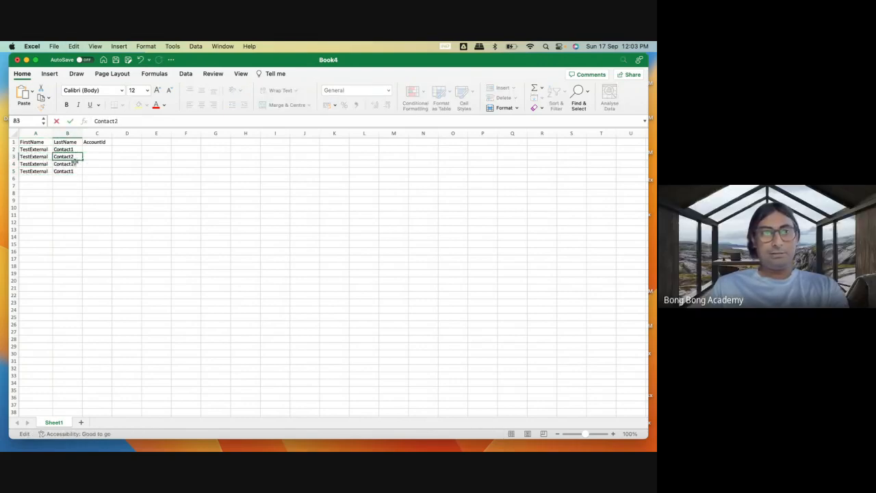
pyautogui.doubleClick(74, 164)
pyautogui.press('BackSpace')
pyautogui.write('3')
pyautogui.doubleClick(77, 171)
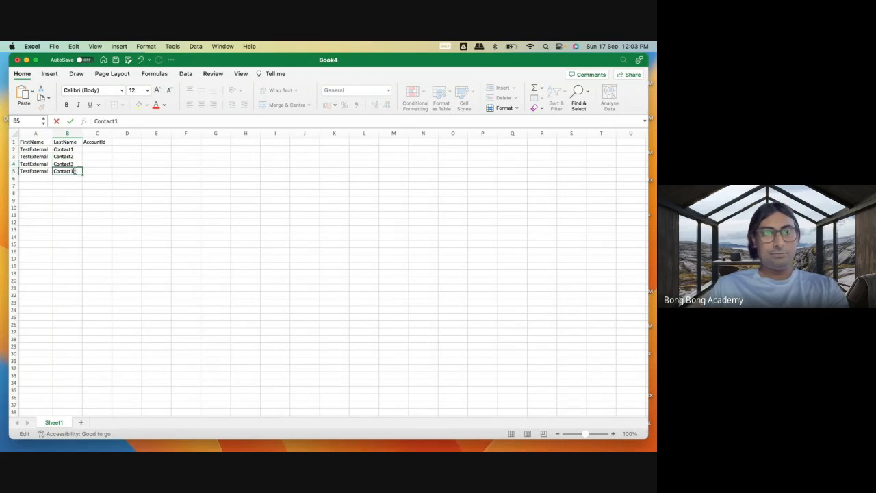
pyautogui.press('BackSpace')
pyautogui.write('4')
# Fill the AccountId cells C2 to C5 with 101, 101, 102 and 102.
pyautogui.click(97, 150)
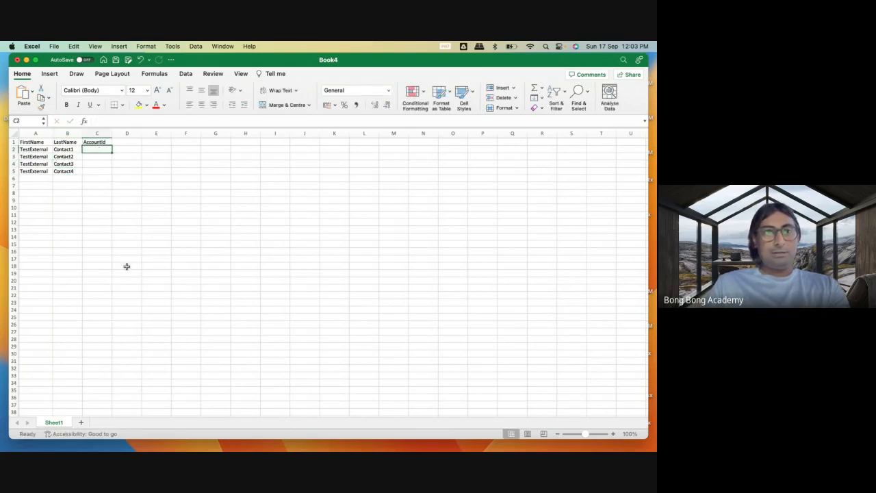
pyautogui.write('101')
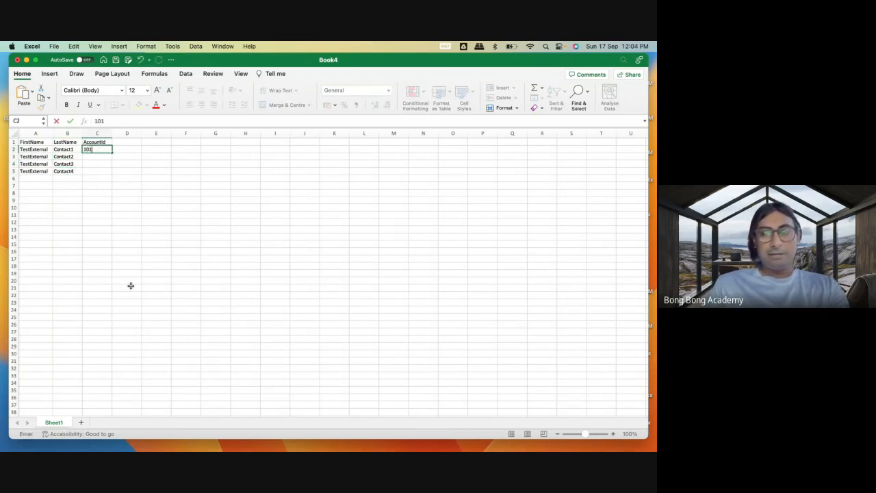
pyautogui.press('Return')
pyautogui.write('101')
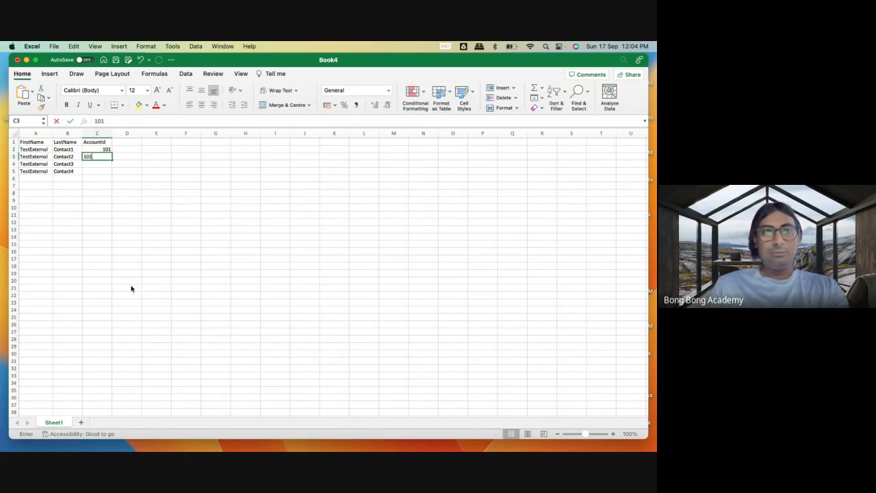
pyautogui.press('Return')
pyautogui.write('102')
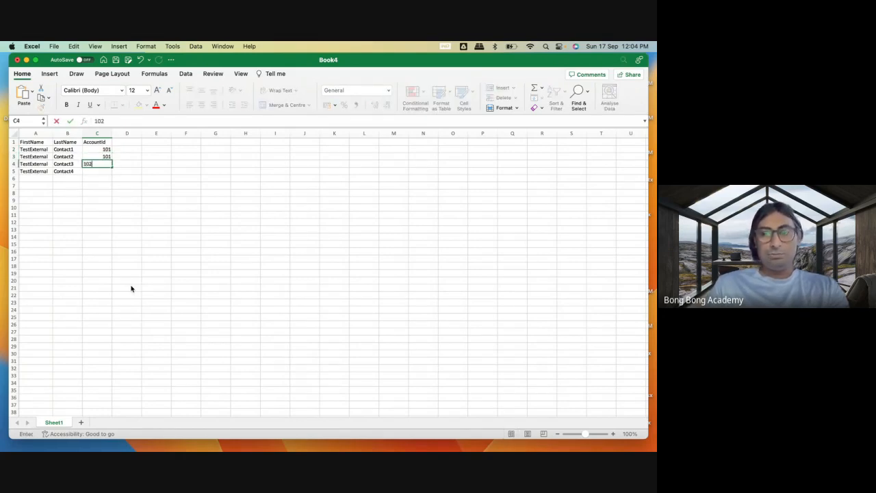
pyautogui.press('Return')
pyautogui.write('102')
pyautogui.click(157, 271)
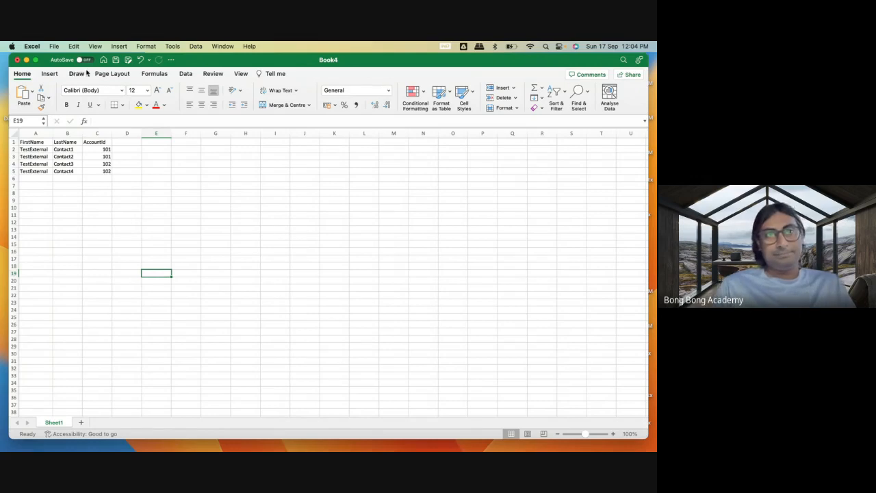
# Save the sheet to Downloads as the CSV UTF-8 file ExternalContacts, replacing the existing file, and close the workbook.
pyautogui.click(53, 46)
pyautogui.click(85, 126)
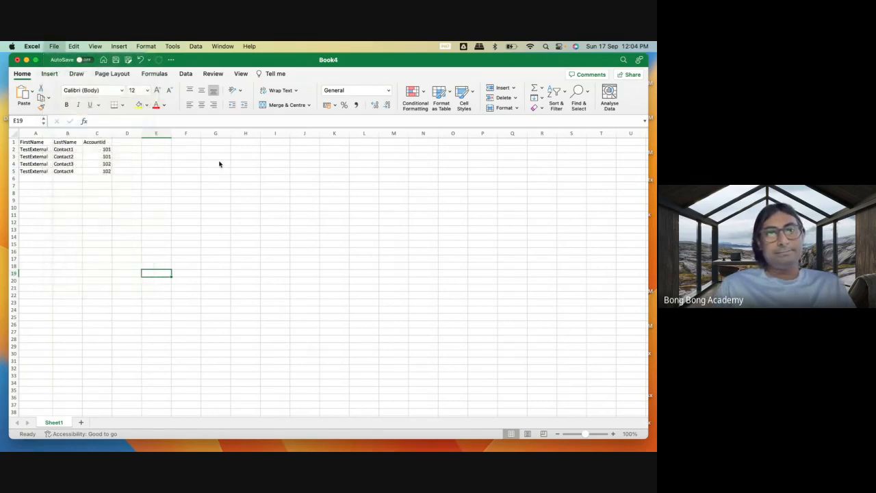
pyautogui.click(400, 290)
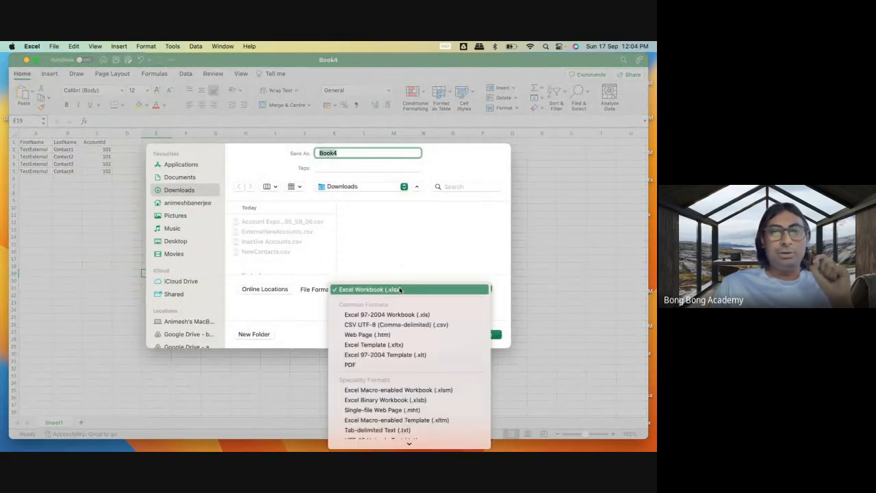
pyautogui.click(378, 324)
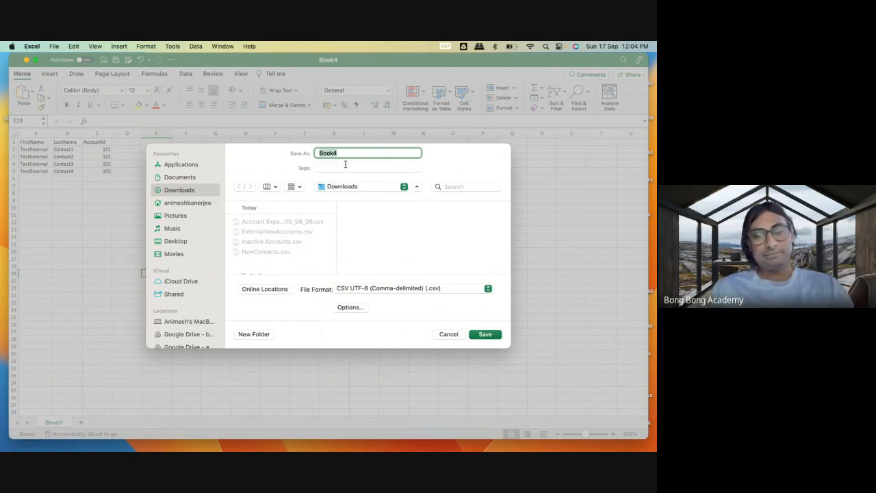
pyautogui.write('ExternalContacts')
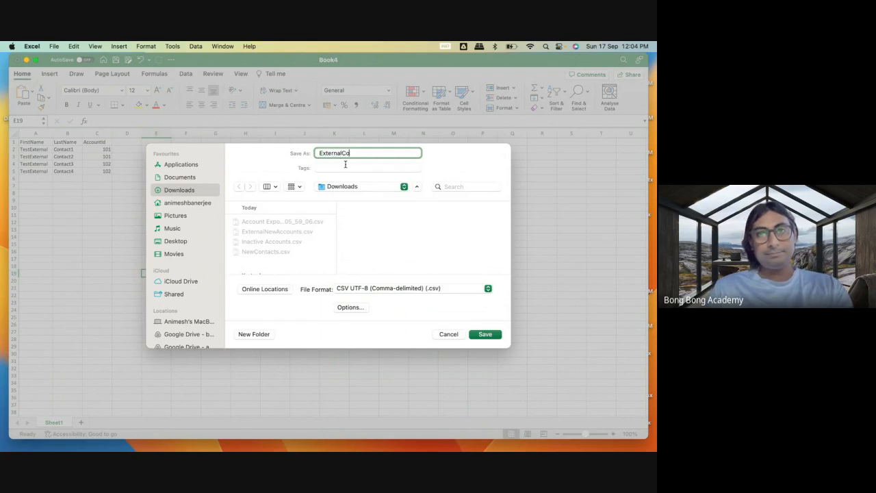
pyautogui.click(484, 334)
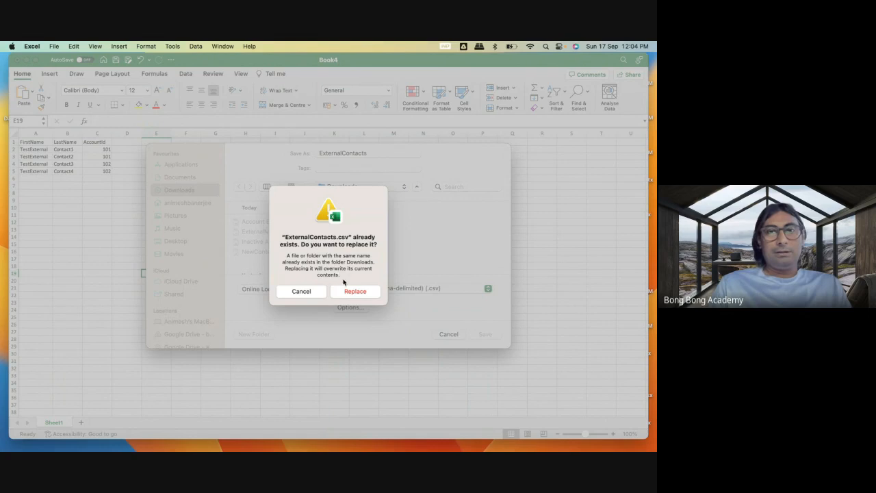
pyautogui.click(352, 291)
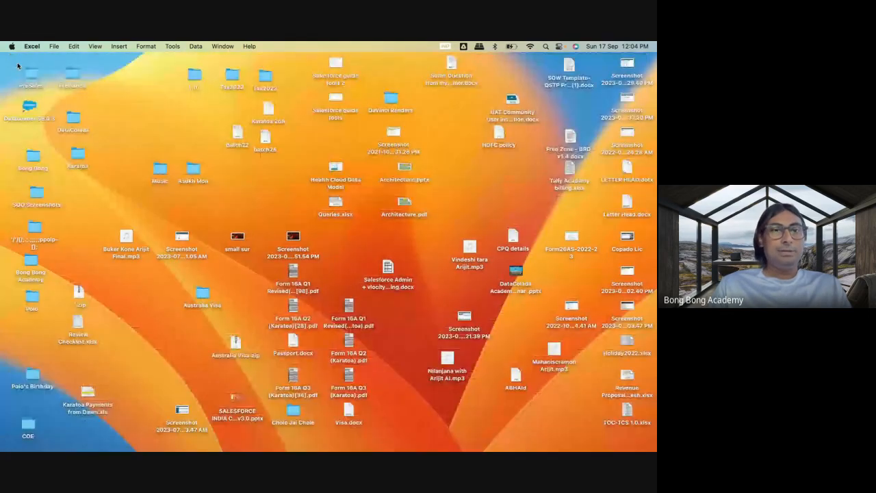
pyautogui.click(17, 60)
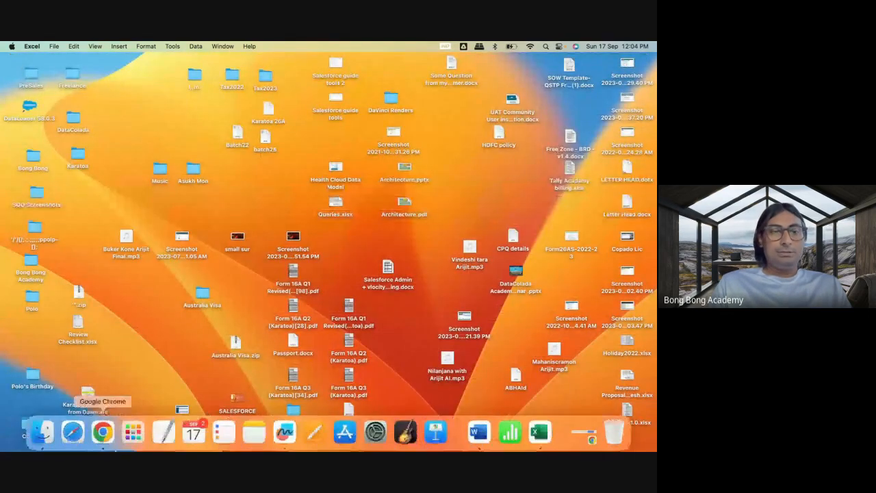
# Switch to Workbench in Chrome and start a new data insert with Contact as the object type.
pyautogui.click(108, 433)
pyautogui.click(474, 52)
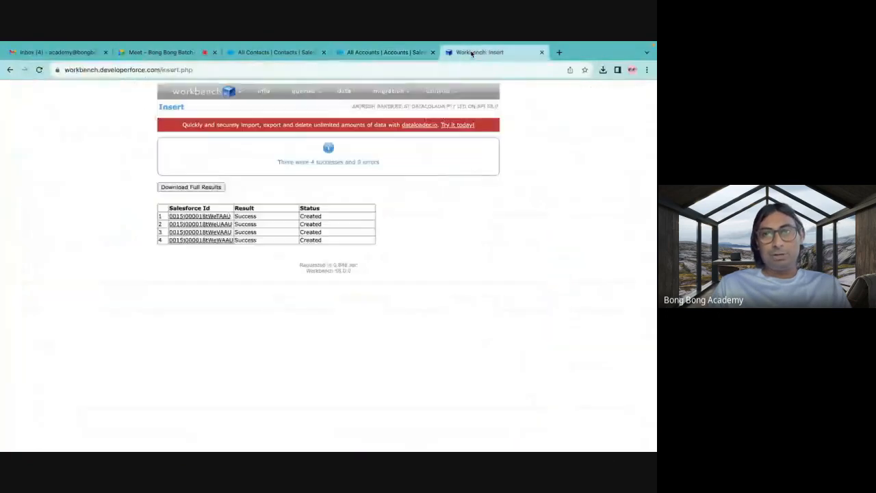
pyautogui.moveTo(344, 91)
pyautogui.click(337, 105)
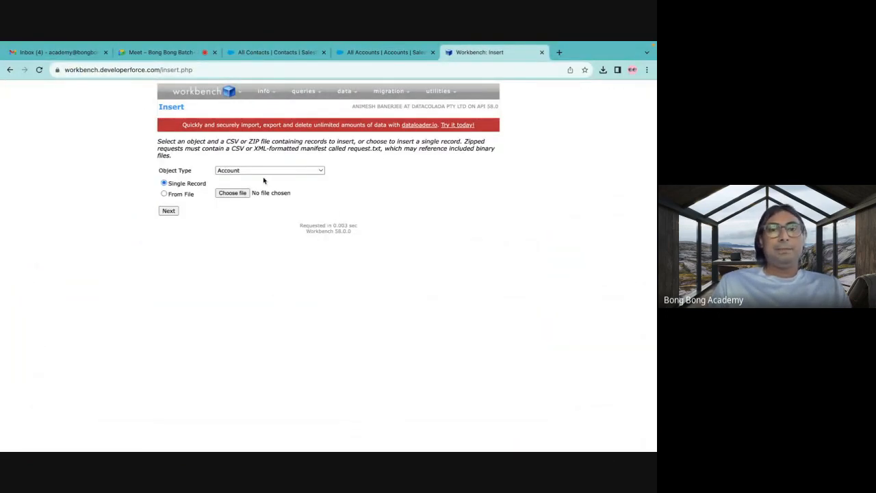
pyautogui.click(243, 171)
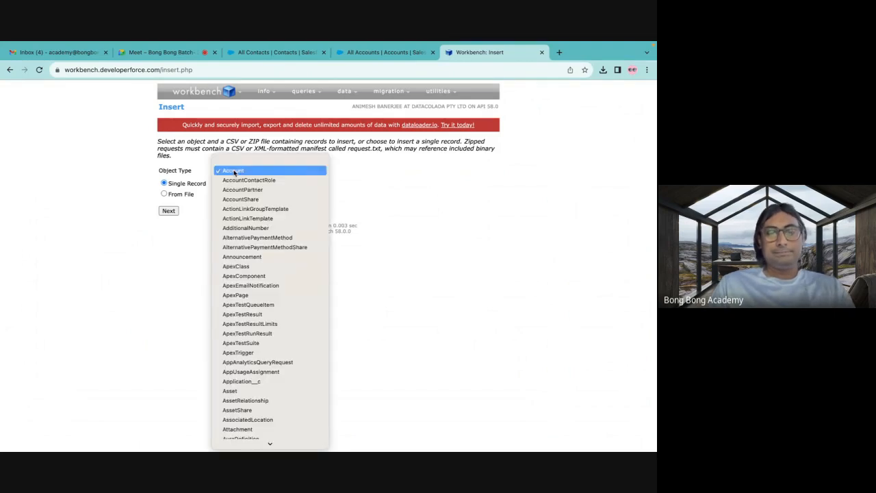
pyautogui.scroll(-10, 235, 318)
pyautogui.scroll(-2, 229, 439)
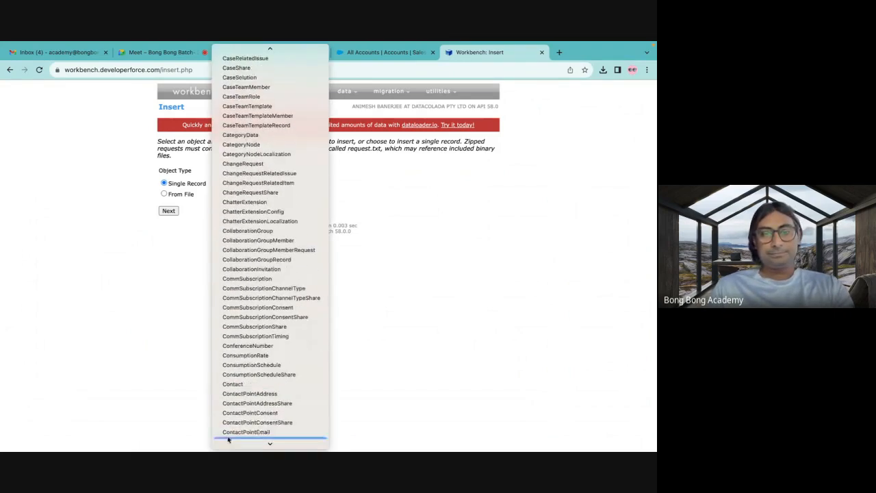
pyautogui.click(234, 384)
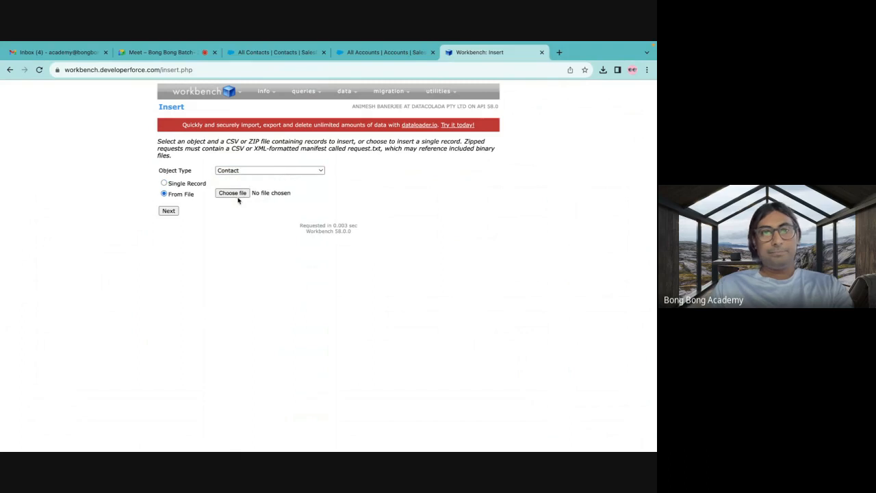
# Find and choose ExternalContacts.csv as the insert's source file and continue to the field mapping.
pyautogui.click(233, 193)
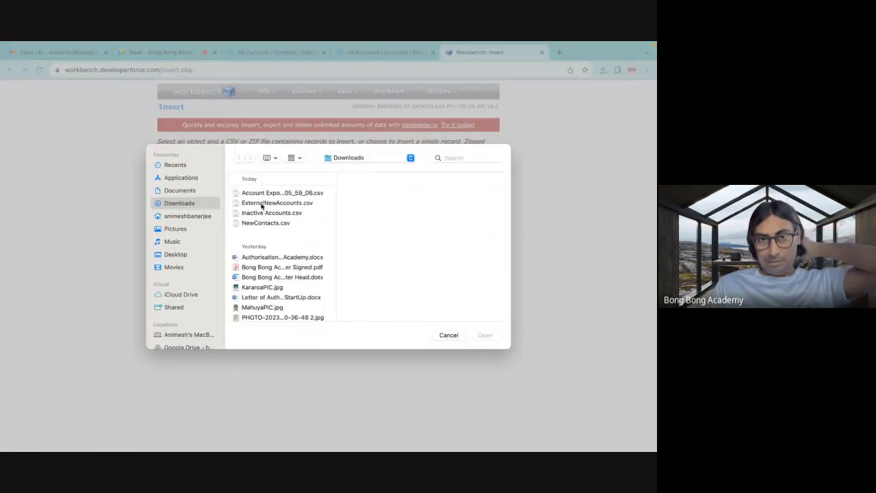
pyautogui.click(453, 157)
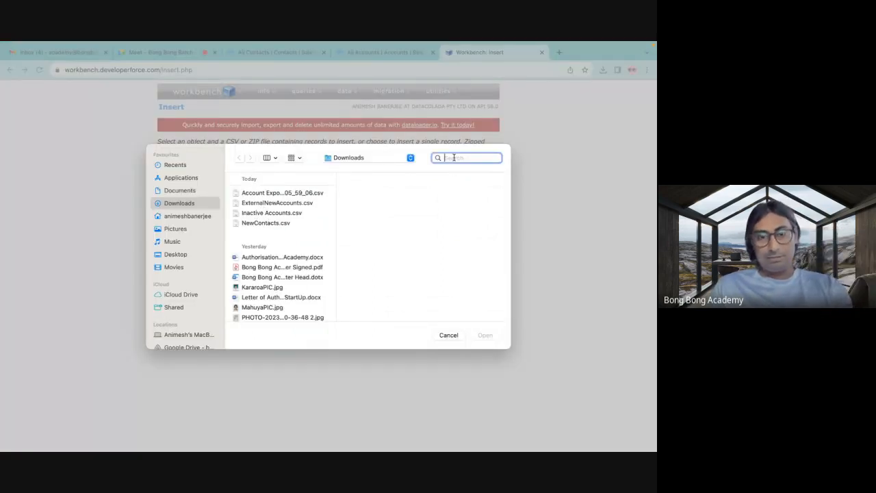
pyautogui.write('external')
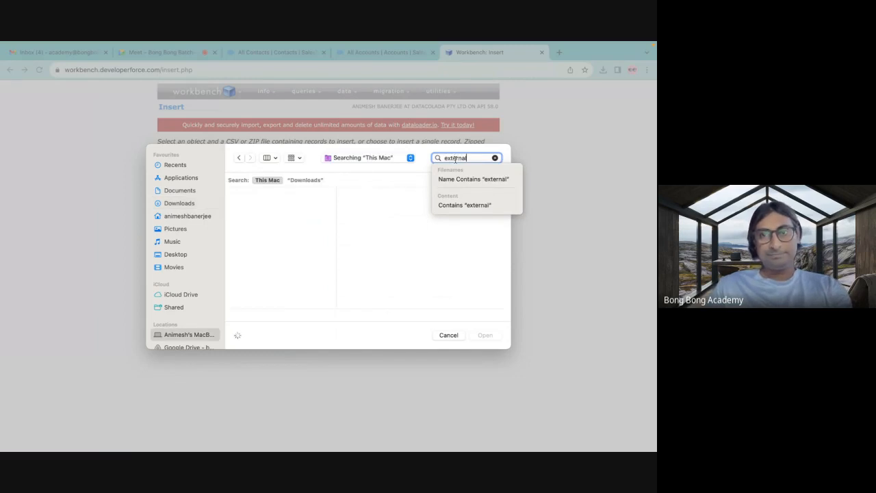
pyautogui.write('co')
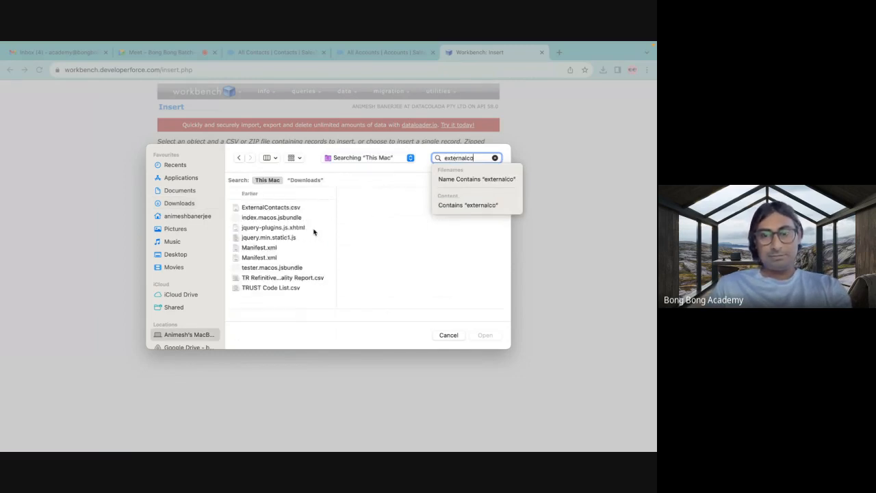
pyautogui.write('ntac')
pyautogui.click(280, 207)
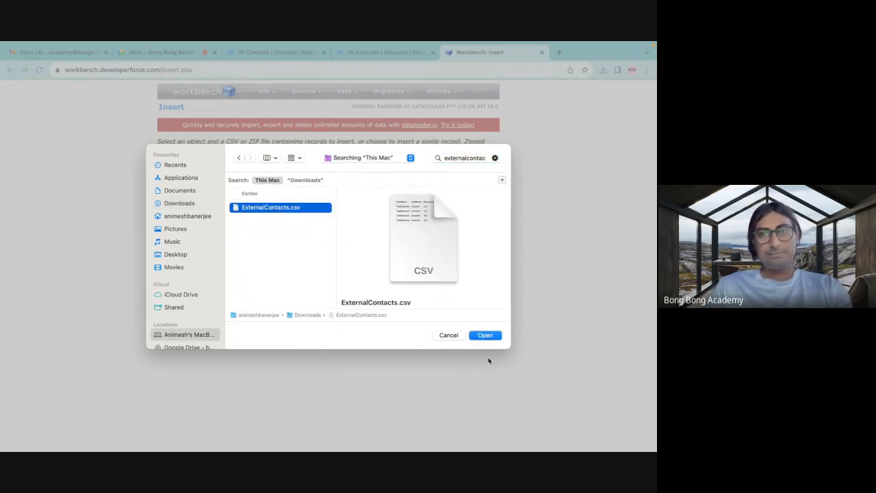
pyautogui.click(486, 336)
pyautogui.click(169, 211)
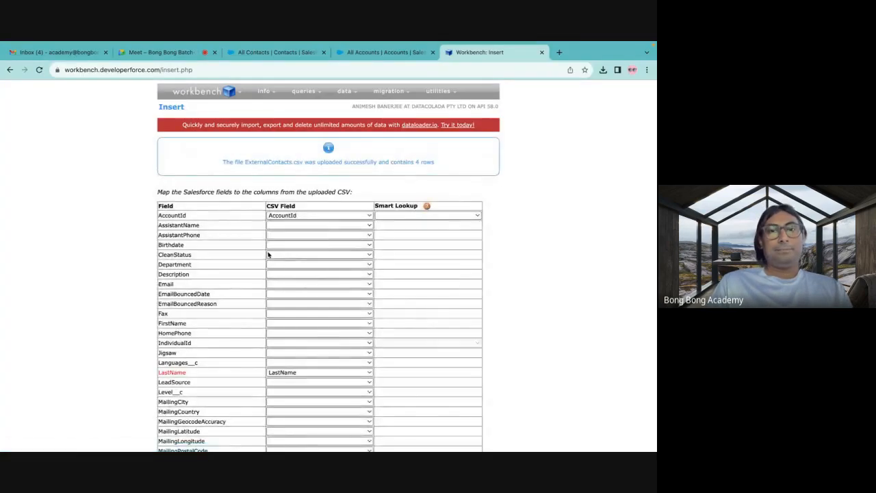
# Map the FirstName field to the FirstName column of the uploaded CSV and submit the field mapping.
pyautogui.scroll(-1, 274, 256)
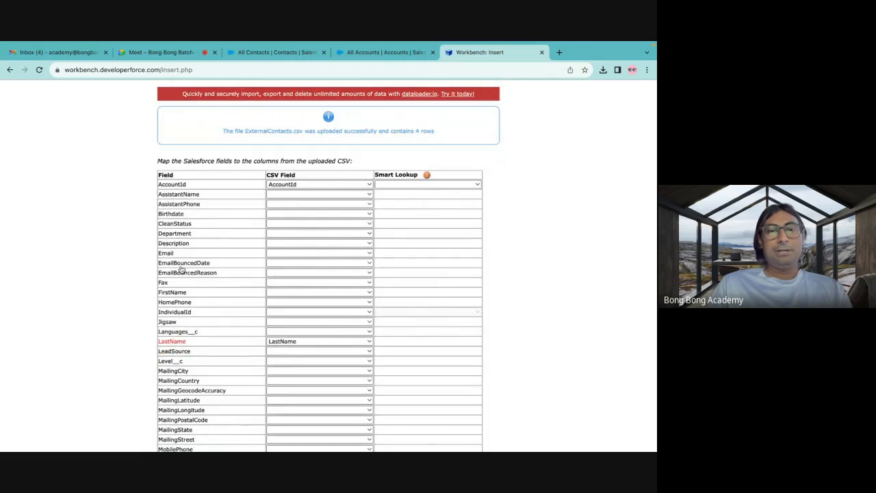
pyautogui.scroll(-3, 181, 269)
pyautogui.scroll(-2, 277, 165)
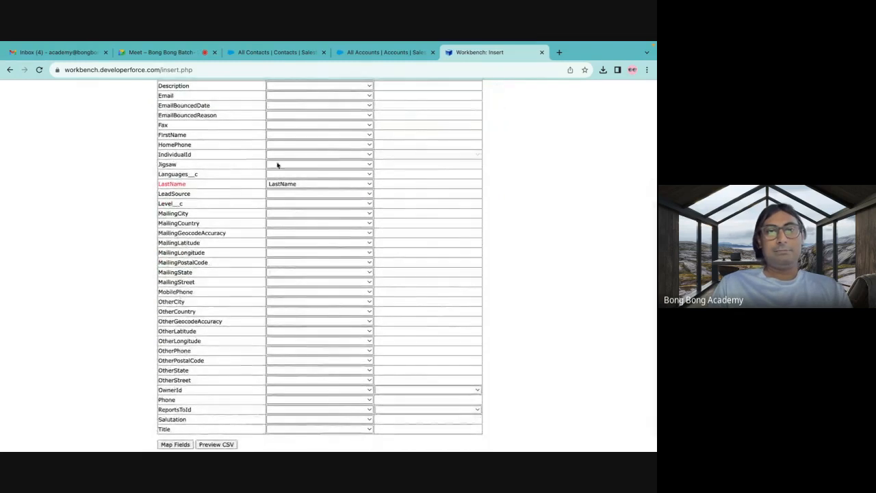
pyautogui.click(278, 135)
pyautogui.click(279, 146)
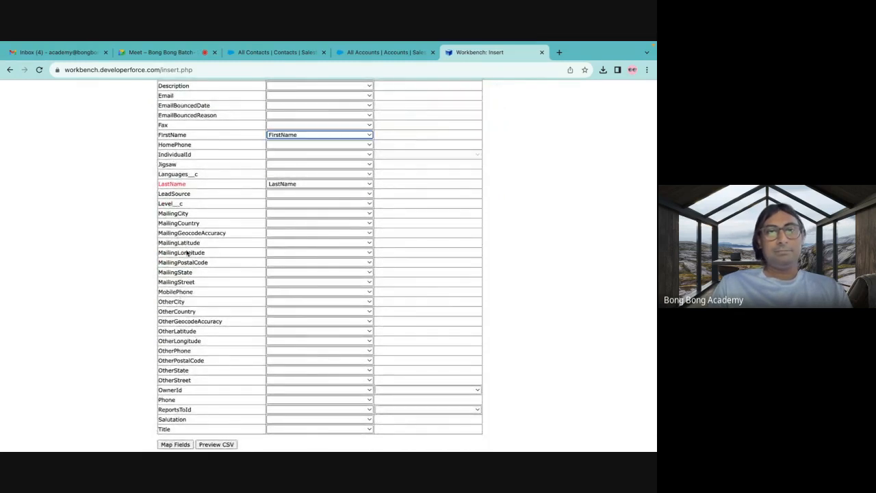
pyautogui.scroll(-2, 186, 254)
pyautogui.click(172, 420)
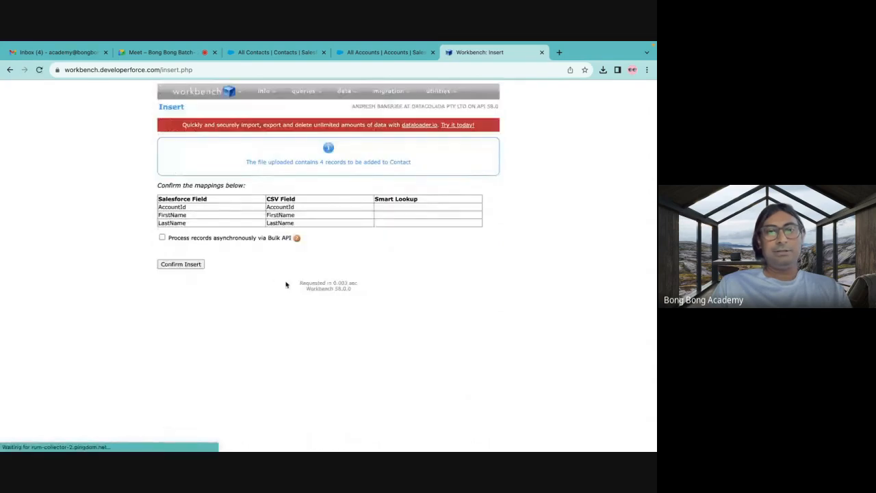
# Try to insert the contacts without a Smart Lookup on AccountId and check the status of the result rows.
pyautogui.click(200, 265)
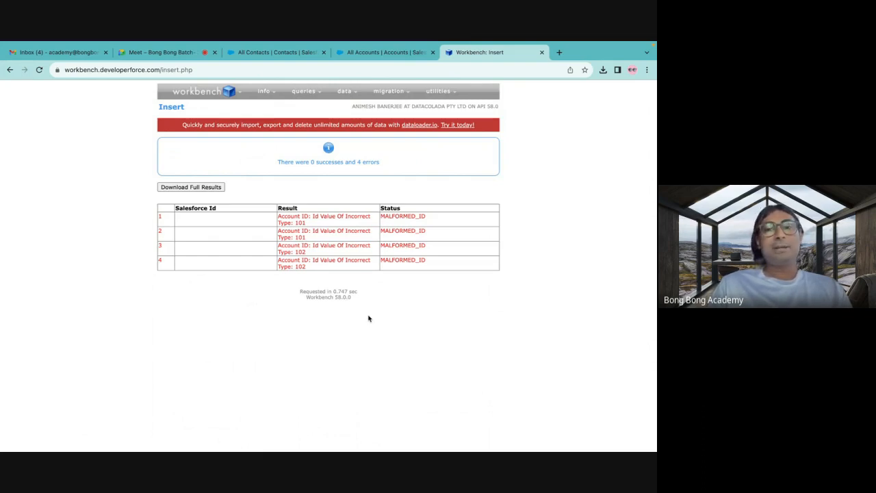
pyautogui.moveTo(382, 216); pyautogui.dragTo(449, 219)
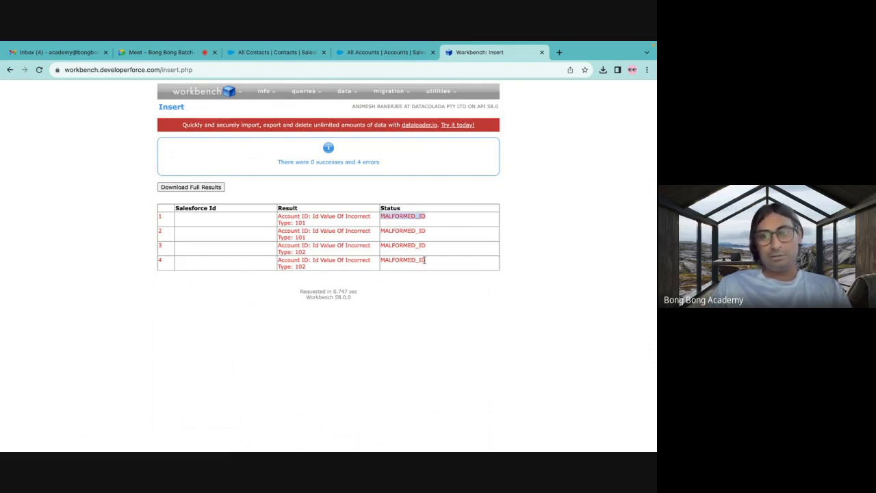
pyautogui.moveTo(426, 261); pyautogui.dragTo(381, 260)
pyautogui.click(338, 185)
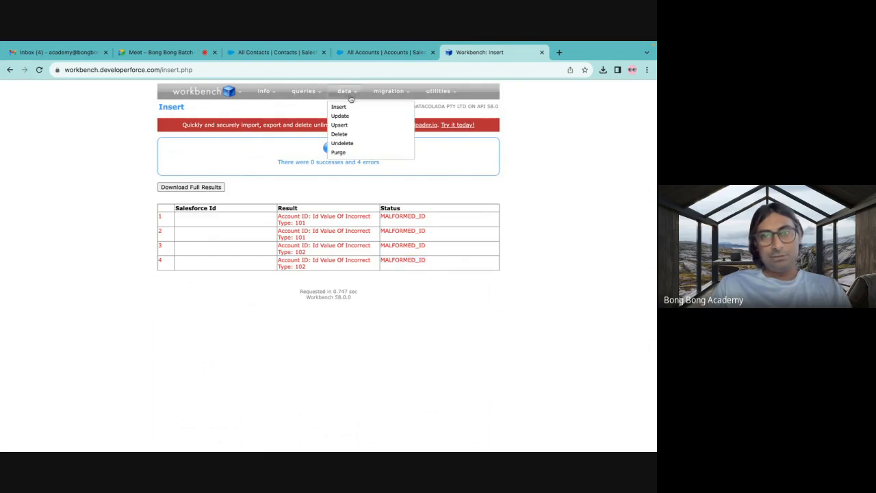
# Start another Contact insert with ExternalContacts.csv as the source file and continue to the field mapping.
pyautogui.click(338, 108)
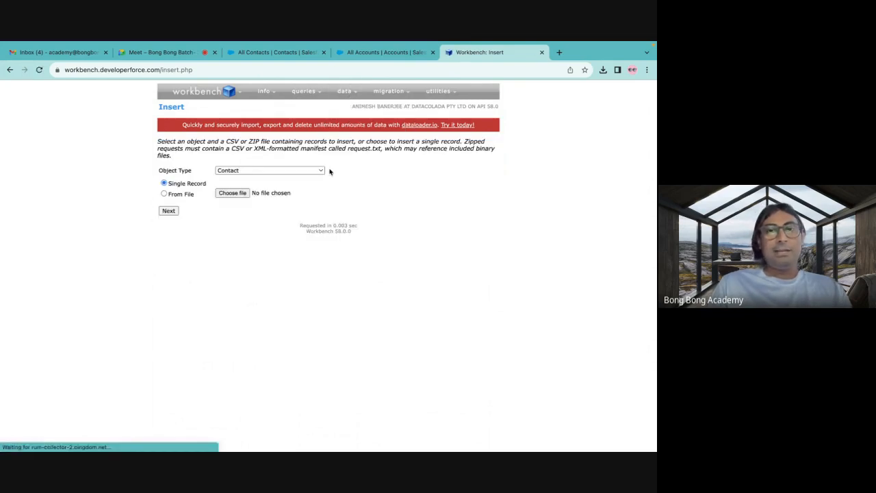
pyautogui.click(228, 193)
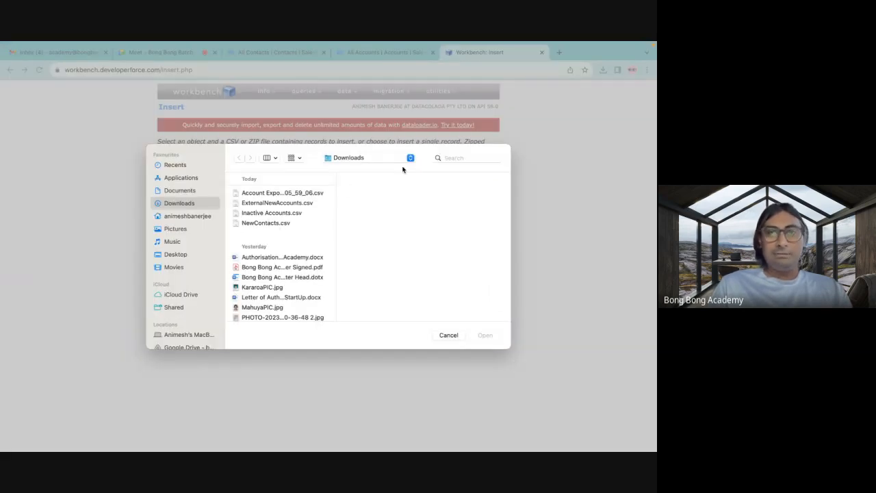
pyautogui.click(453, 158)
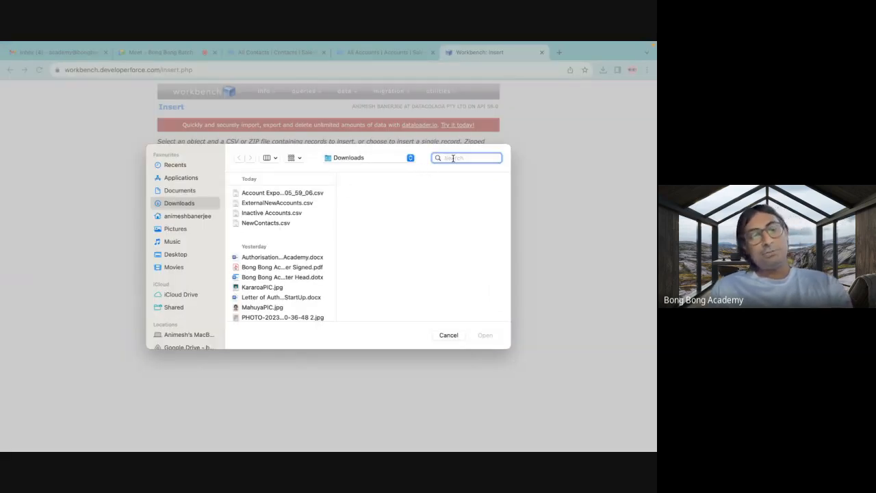
pyautogui.write('exter')
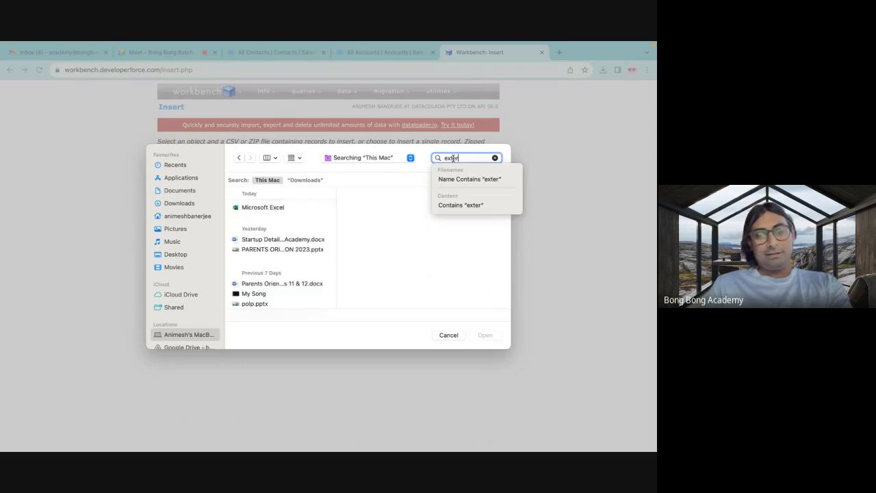
pyautogui.write('nal')
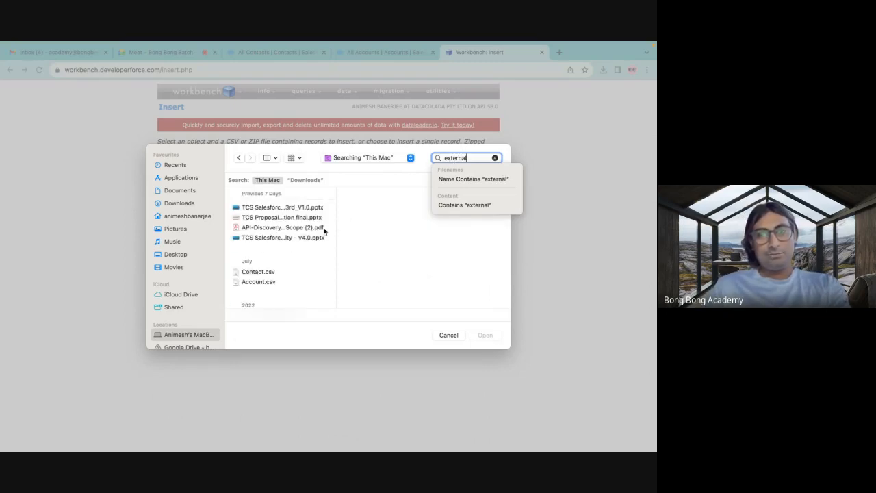
pyautogui.scroll(-3, 290, 253)
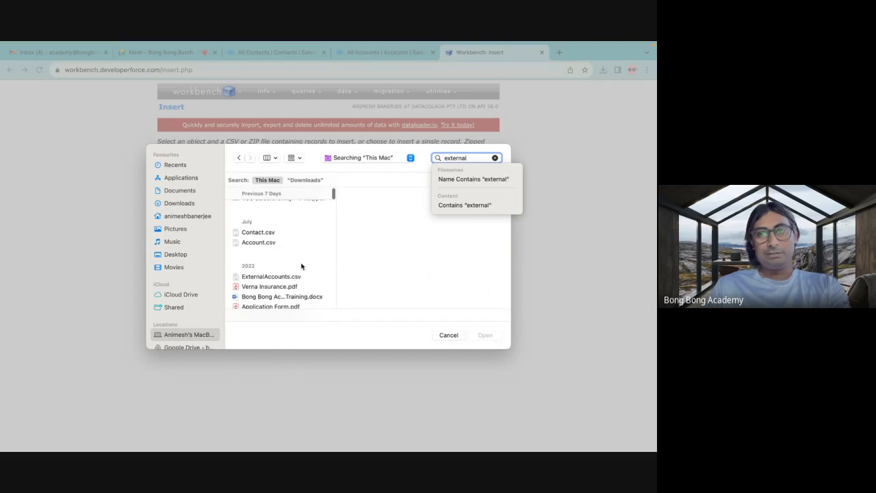
pyautogui.write('lcon')
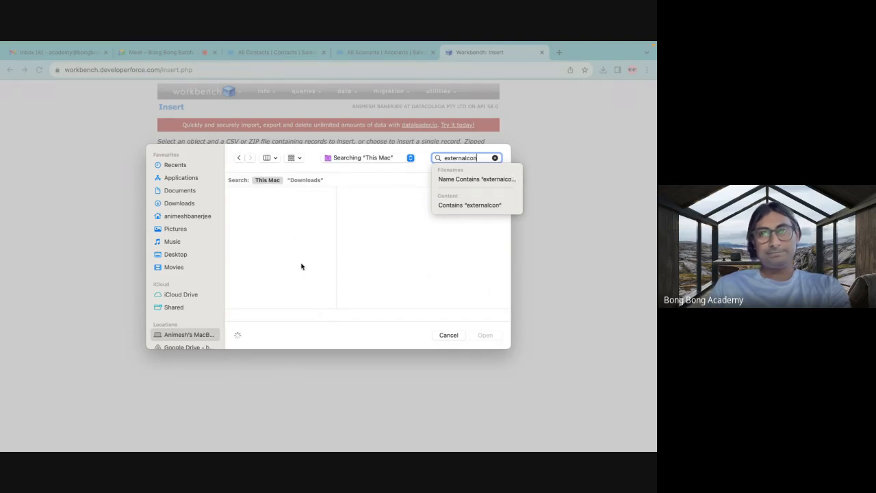
pyautogui.click(280, 204)
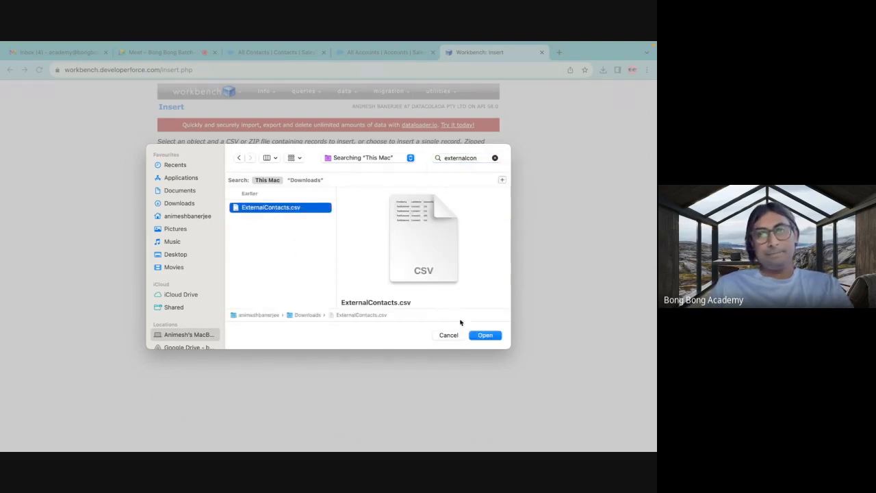
pyautogui.click(485, 335)
pyautogui.click(169, 211)
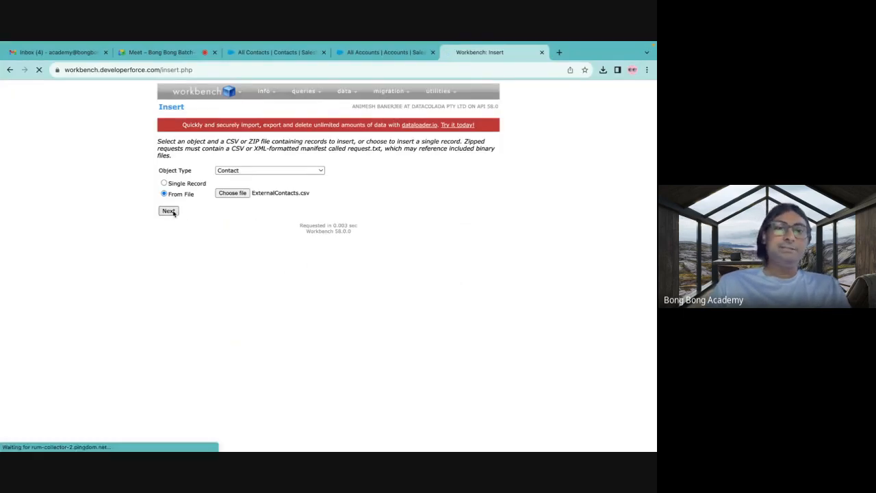
# Map FirstName to the FirstName column and set the AccountId Smart Lookup to Account.ExternalId__c.
pyautogui.scroll(-5, 222, 264)
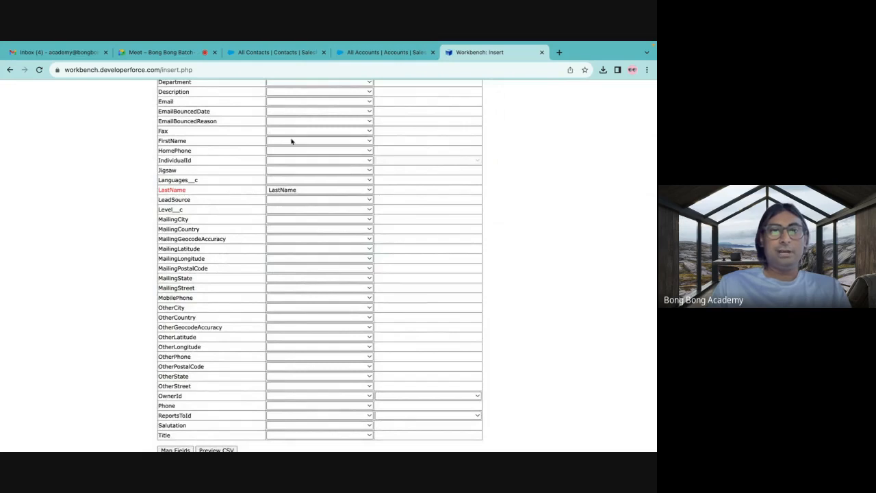
pyautogui.click(292, 140)
pyautogui.click(280, 150)
pyautogui.scroll(5, 601, 194)
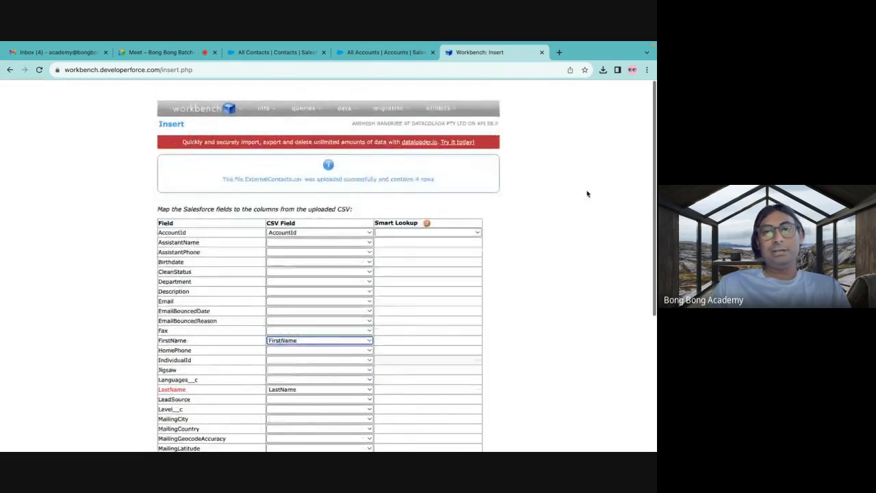
pyautogui.moveTo(380, 212)
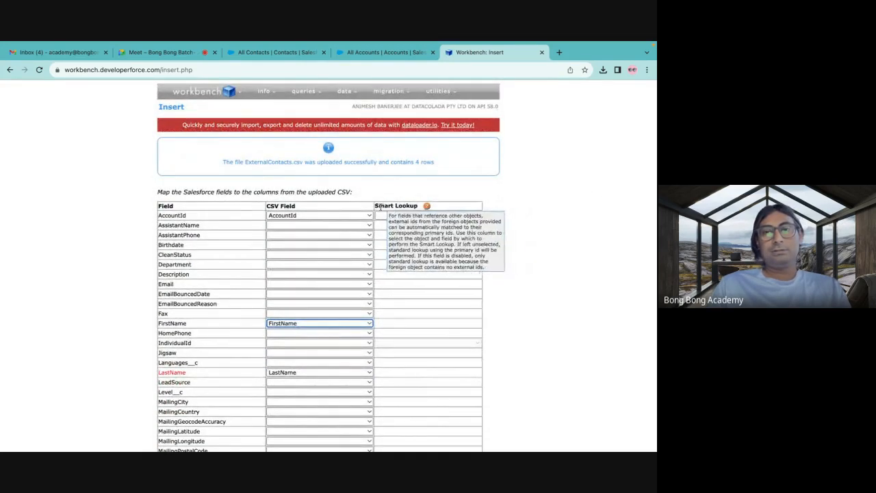
pyautogui.click(397, 217)
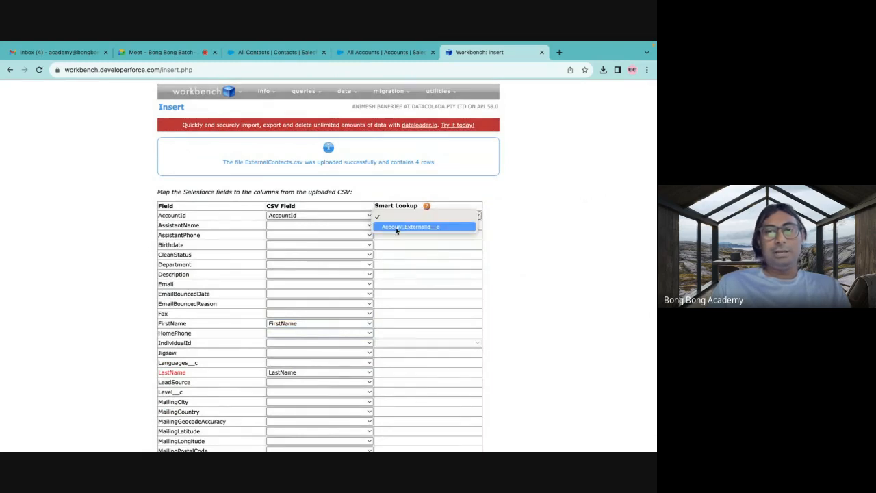
pyautogui.click(397, 229)
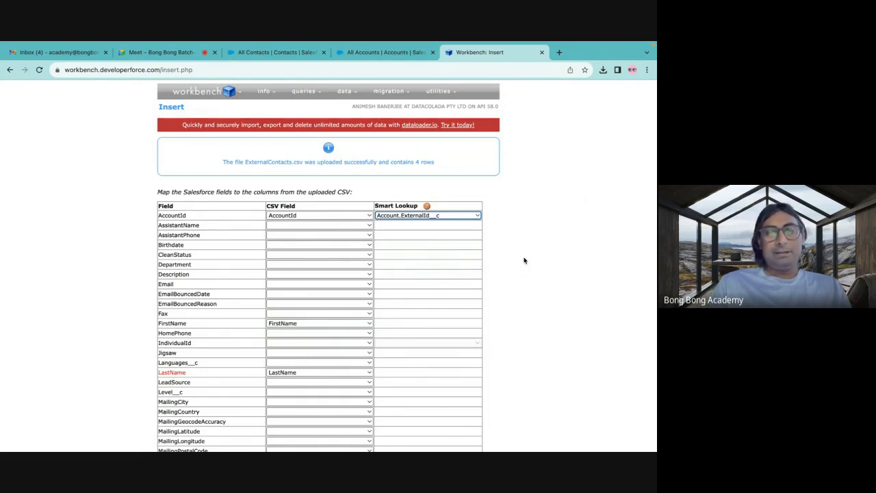
# Submit the field mapping and confirm the insert of the contacts.
pyautogui.scroll(-1, 524, 260)
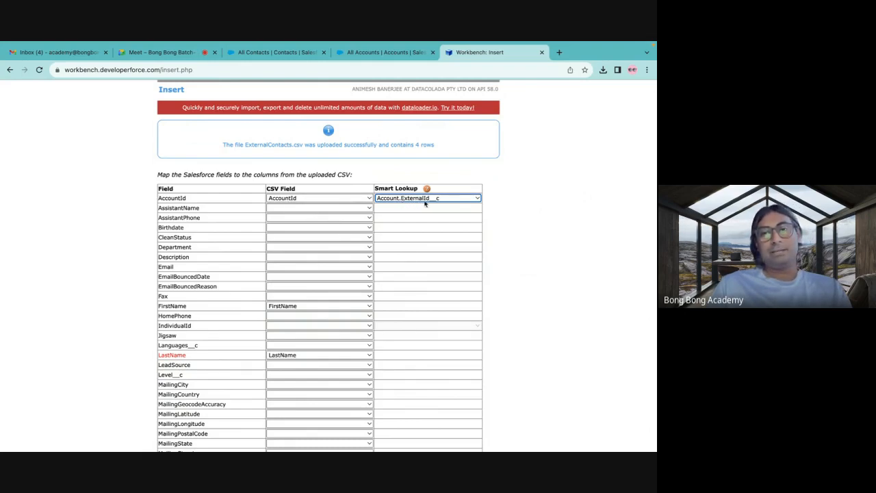
pyautogui.scroll(-5, 315, 228)
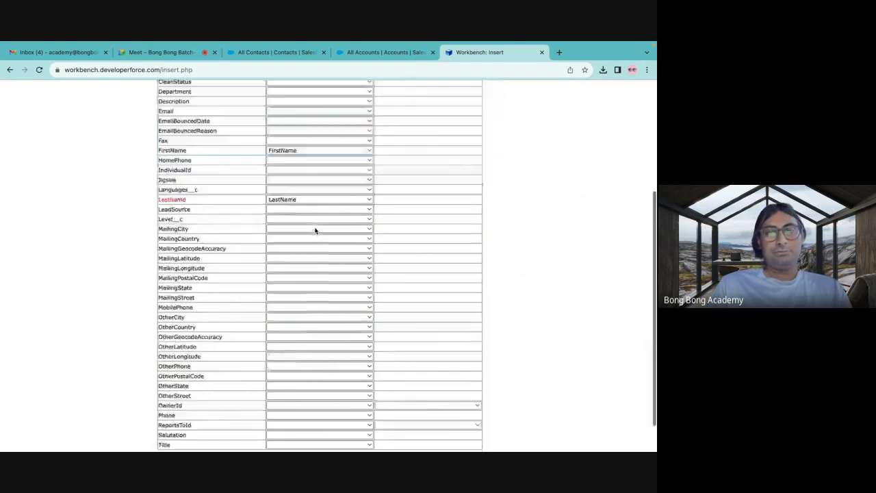
pyautogui.click(180, 422)
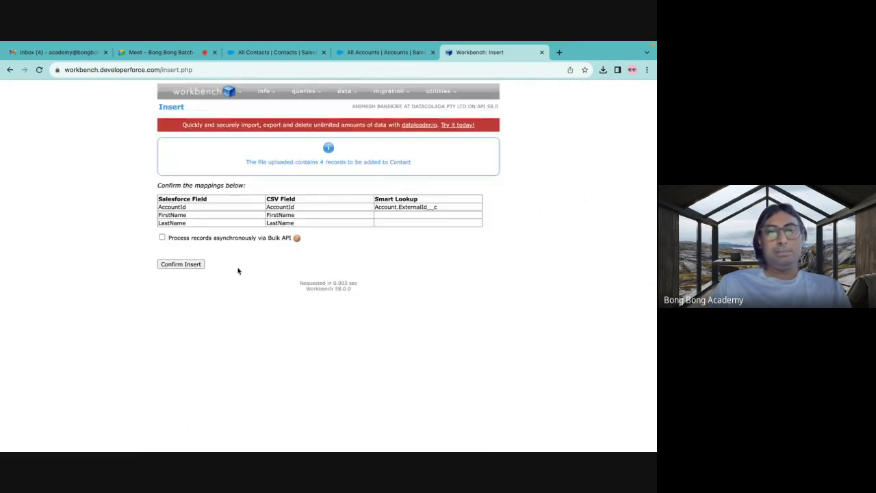
pyautogui.click(195, 266)
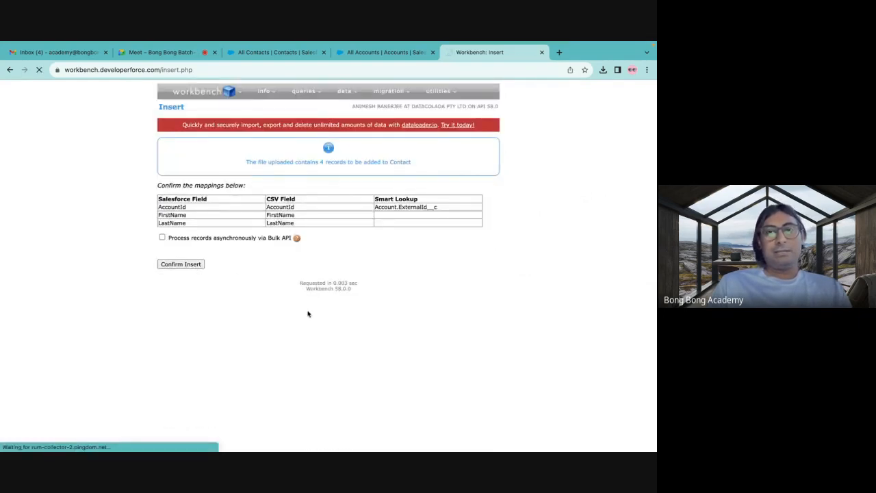
# Check the related contacts of the ExternalIdTest1 and ExternalIdTest2 accounts in Salesforce and the insert results in Workbench.
pyautogui.click(356, 59)
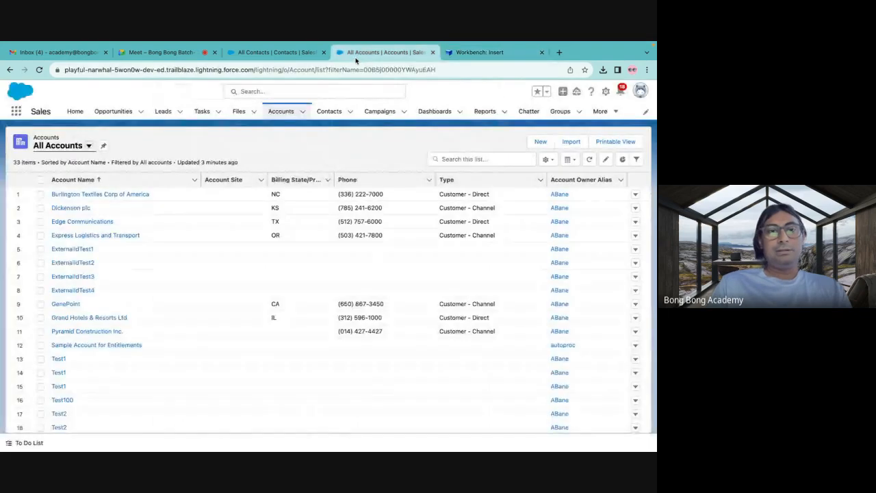
pyautogui.click(74, 250)
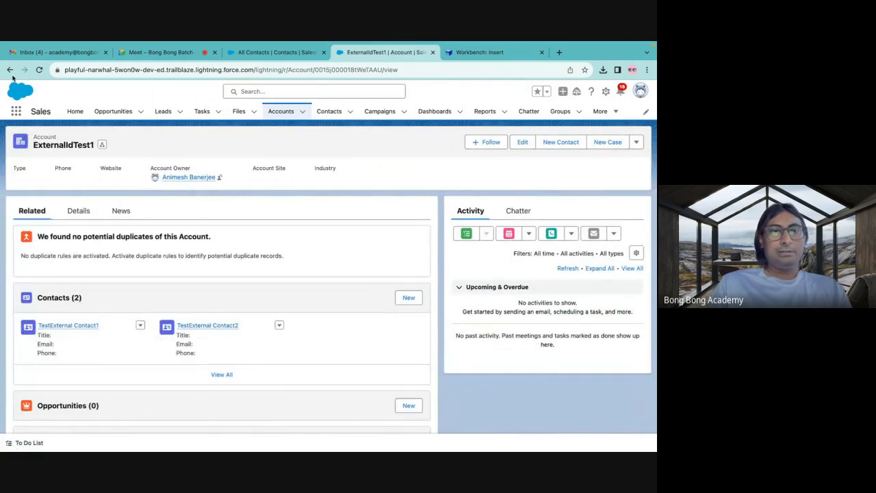
pyautogui.click(10, 69)
pyautogui.click(85, 266)
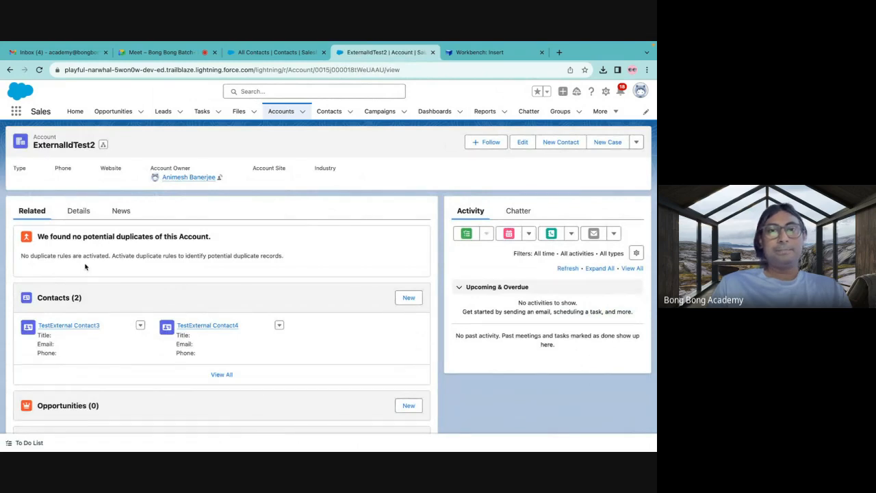
pyautogui.click(257, 58)
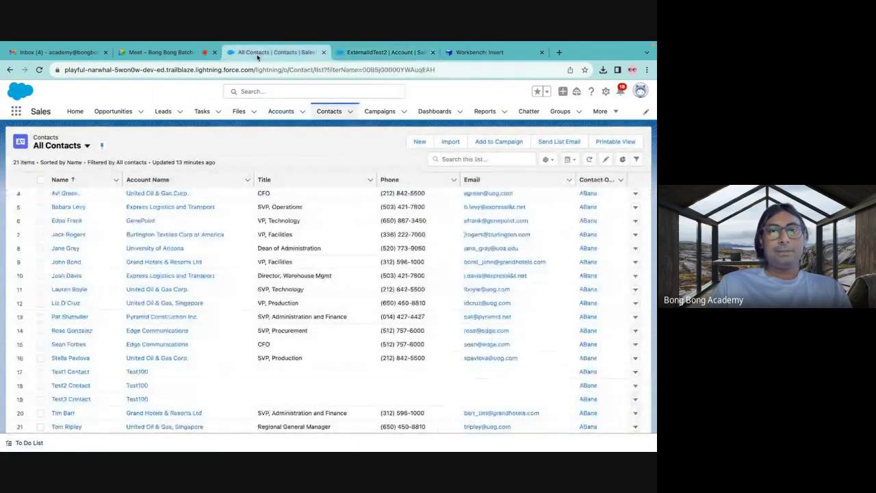
pyautogui.click(361, 55)
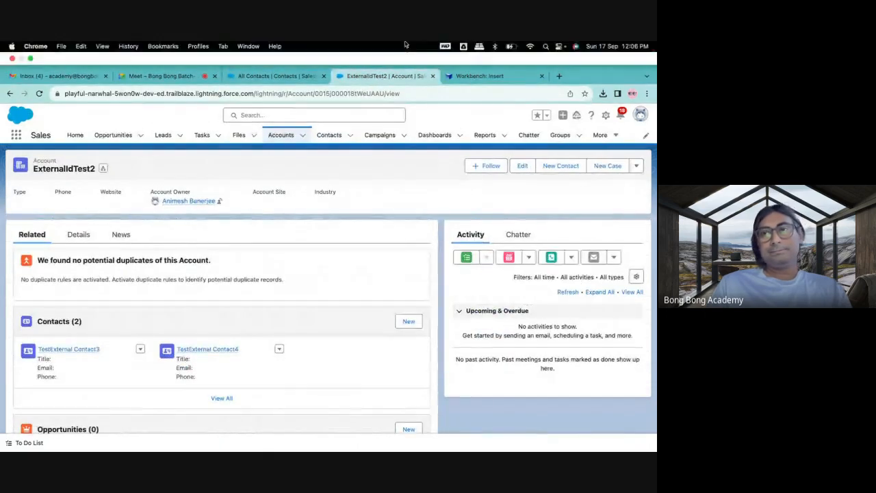
pyautogui.click(476, 76)
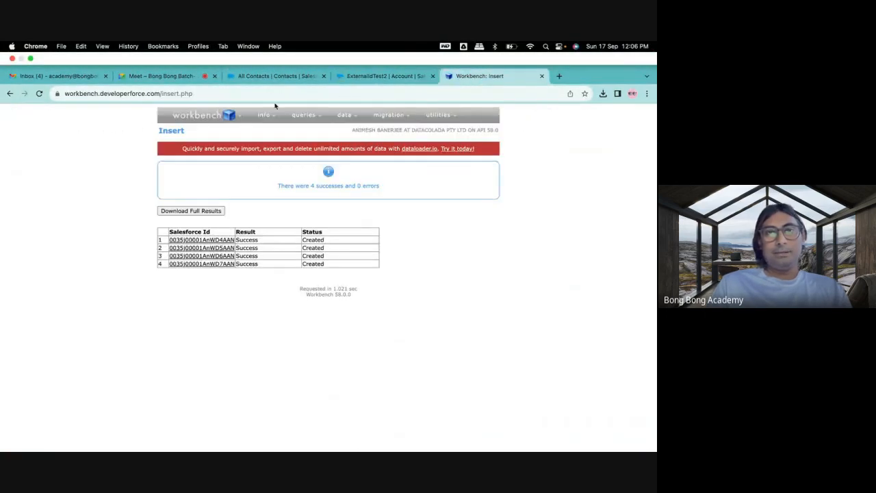
pyautogui.click(183, 81)
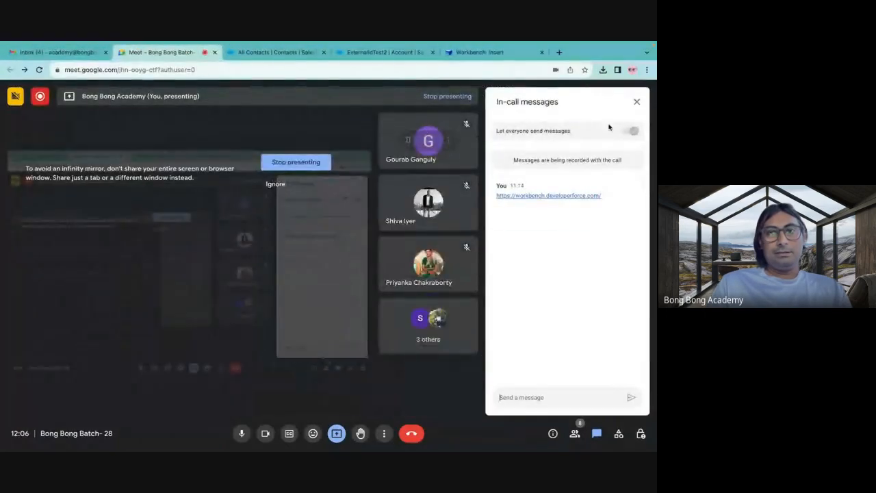
pyautogui.click(636, 122)
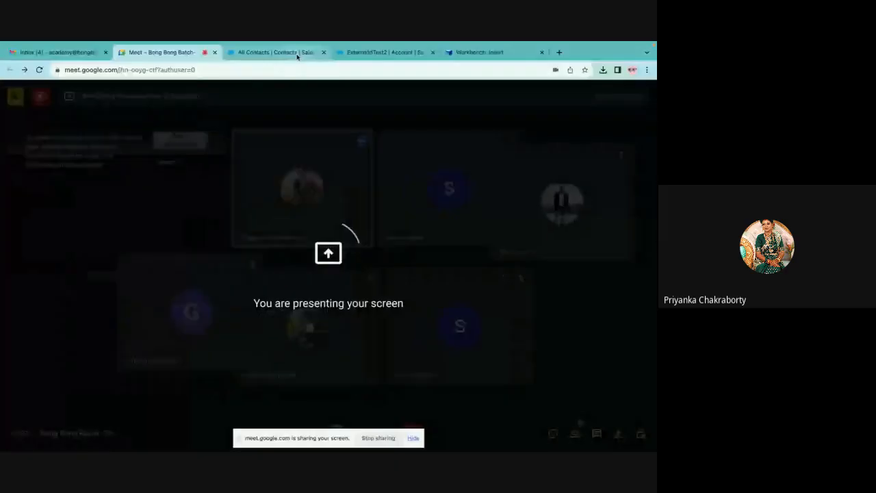
# Return to the ExternalIdTest2 account in Salesforce and look through the list of available apps.
pyautogui.click(295, 55)
pyautogui.click(386, 57)
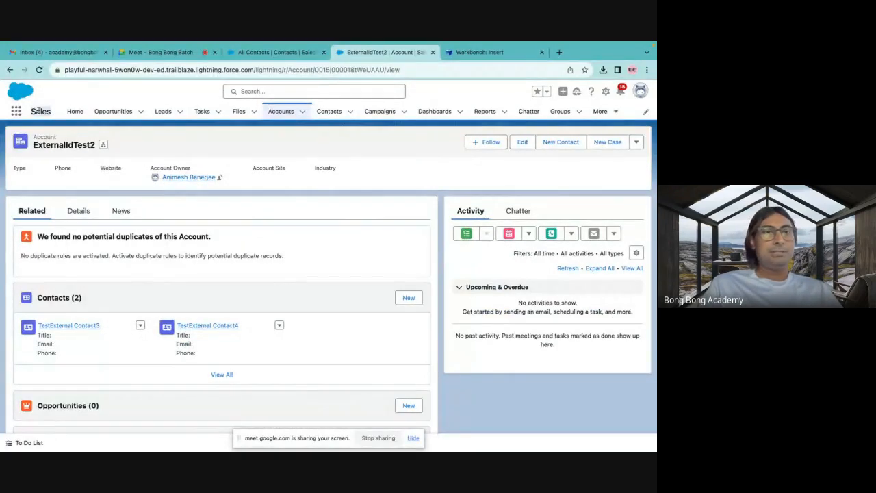
pyautogui.click(17, 110)
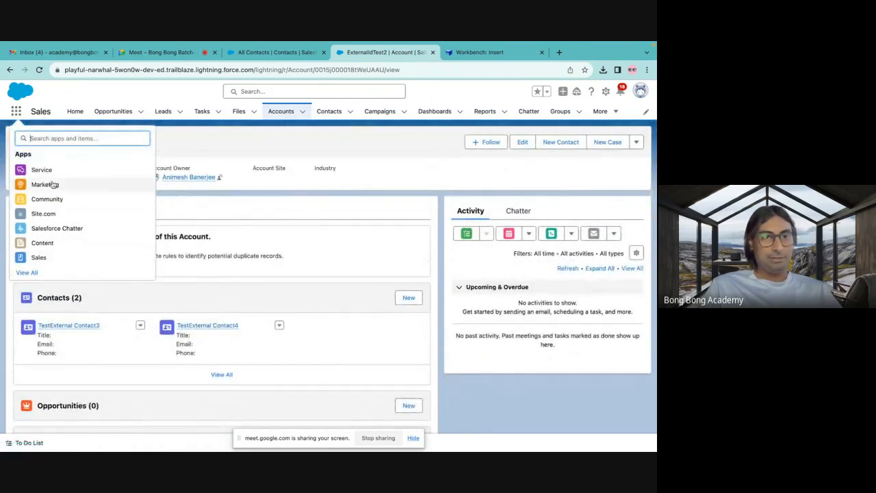
pyautogui.click(219, 139)
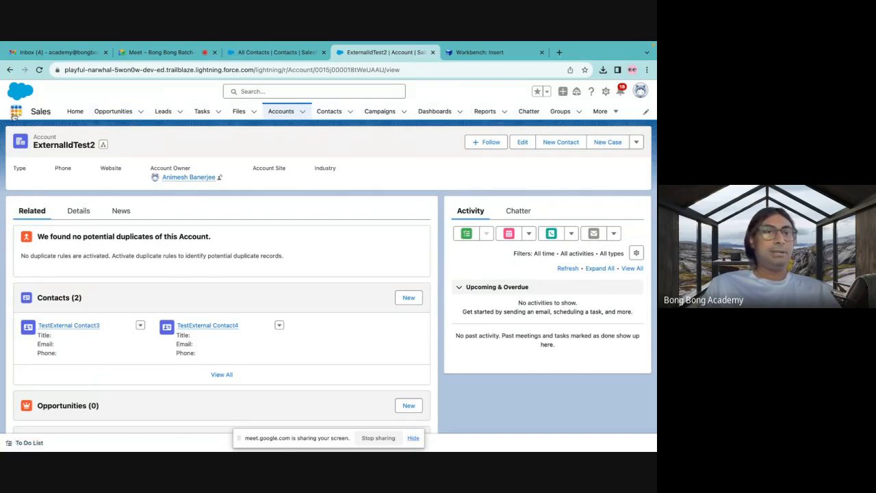
# Open Salesforce Setup, search for app, and go to the App Manager.
pyautogui.click(606, 91)
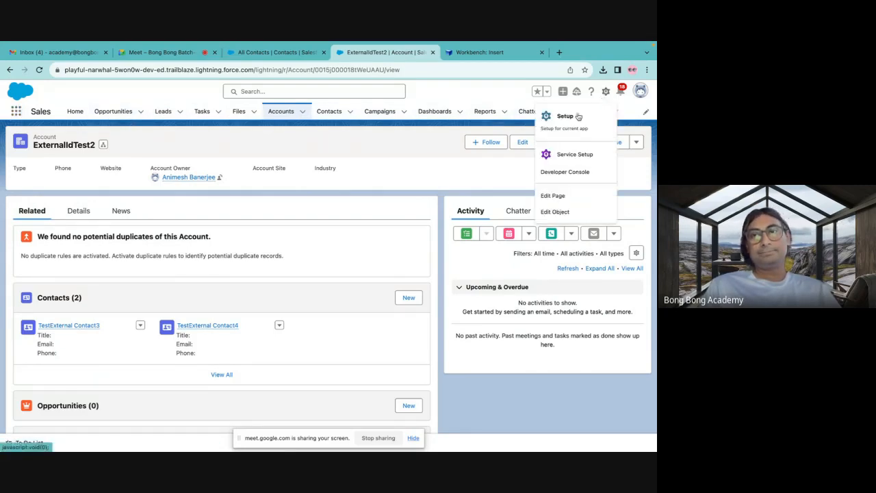
pyautogui.click(564, 116)
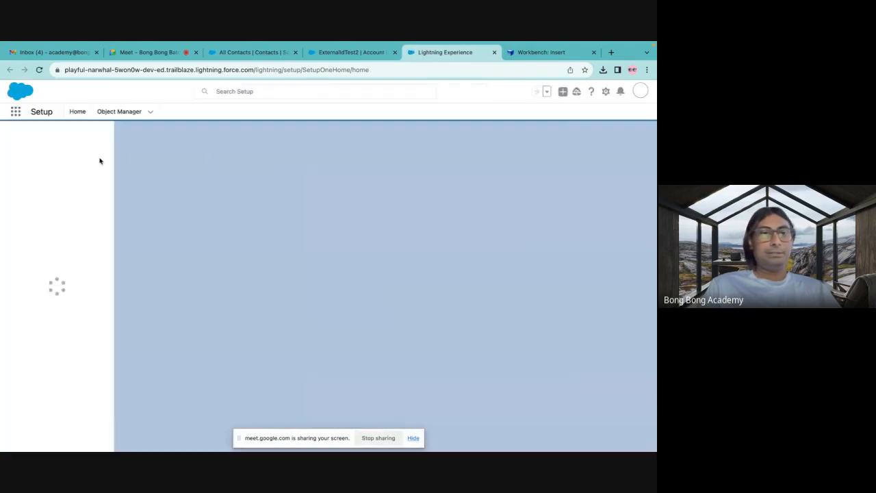
pyautogui.click(38, 136)
pyautogui.write('app')
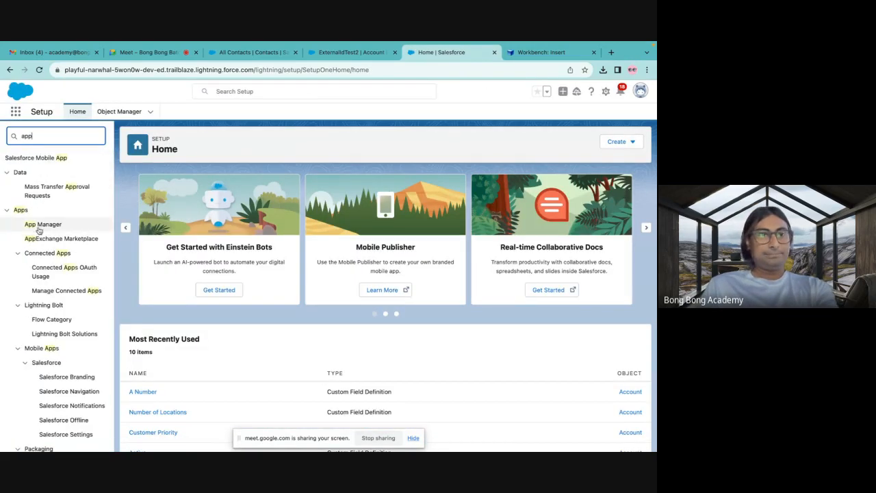
pyautogui.click(39, 226)
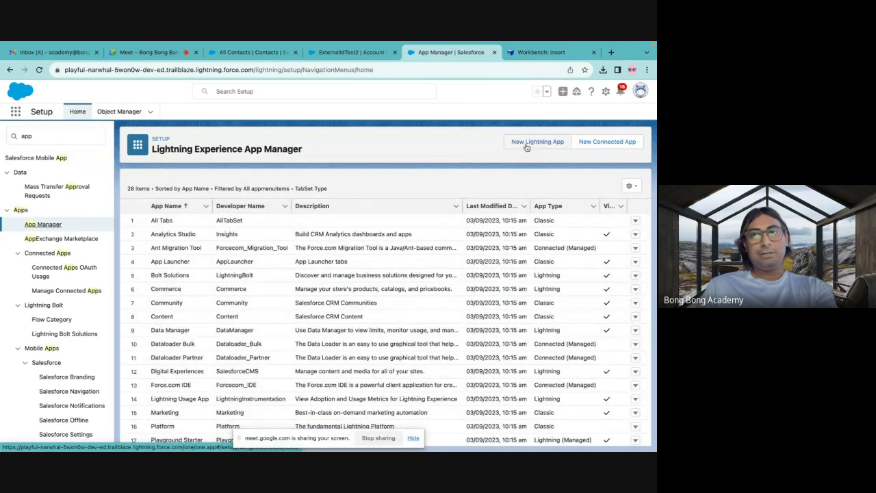
# Start a new Lightning app with app and developer name MyApp, keeping the default app options and utility items, and continue to its navigation items.
pyautogui.click(526, 141)
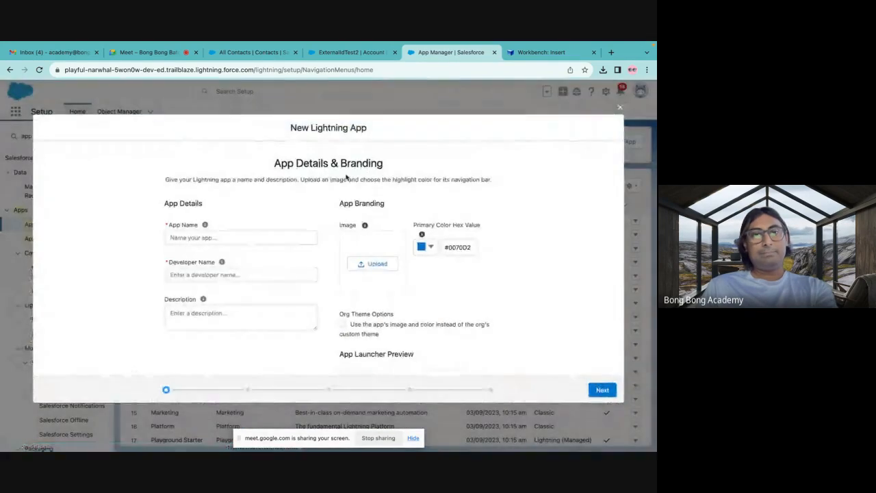
pyautogui.click(247, 238)
pyautogui.write('MyApp')
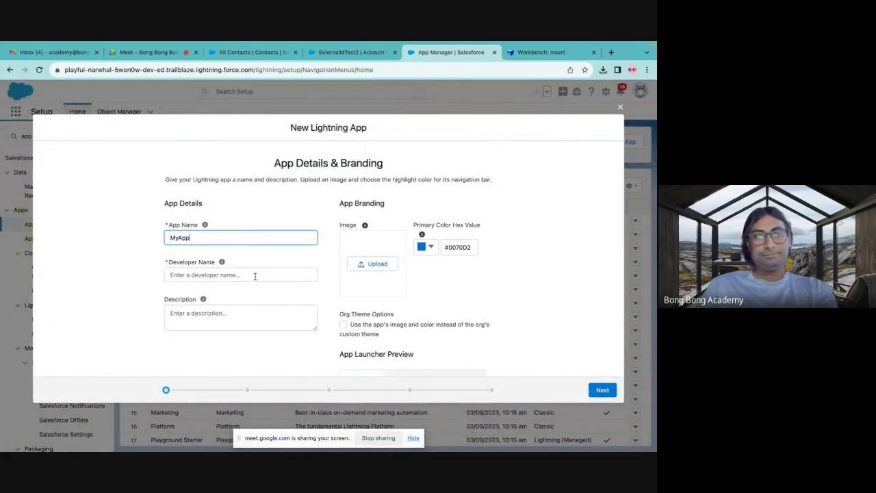
pyautogui.click(255, 276)
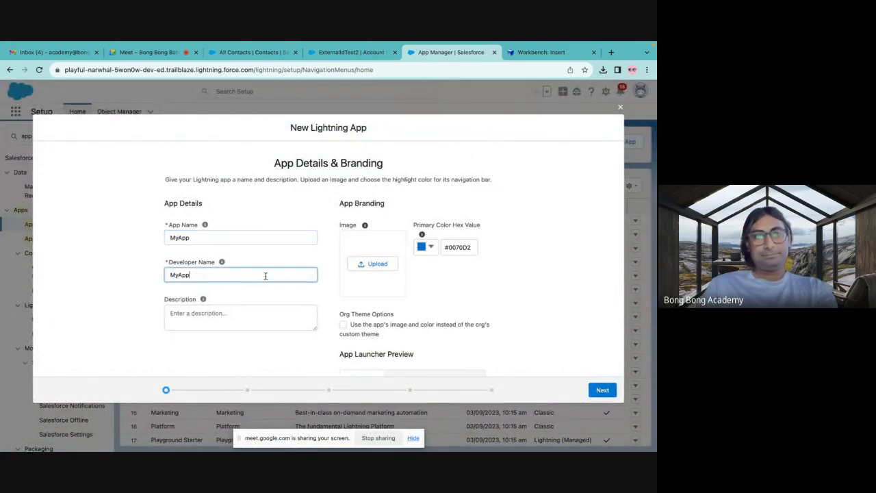
pyautogui.click(602, 390)
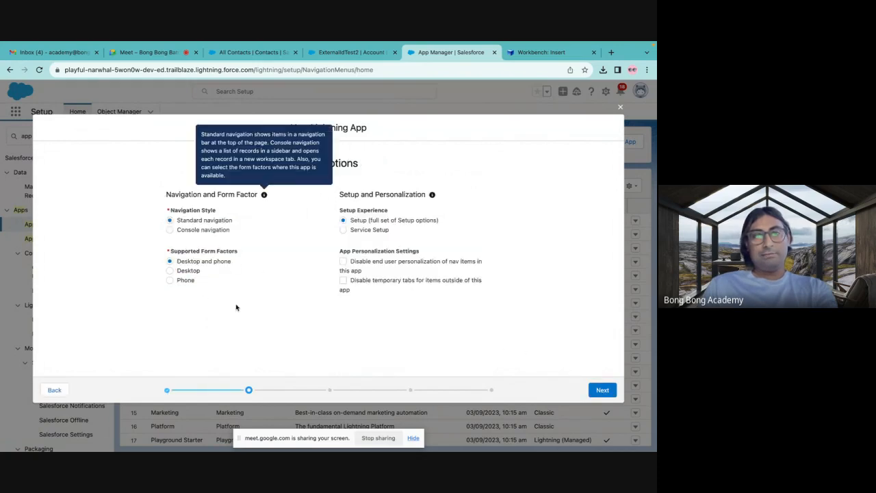
pyautogui.click(602, 390)
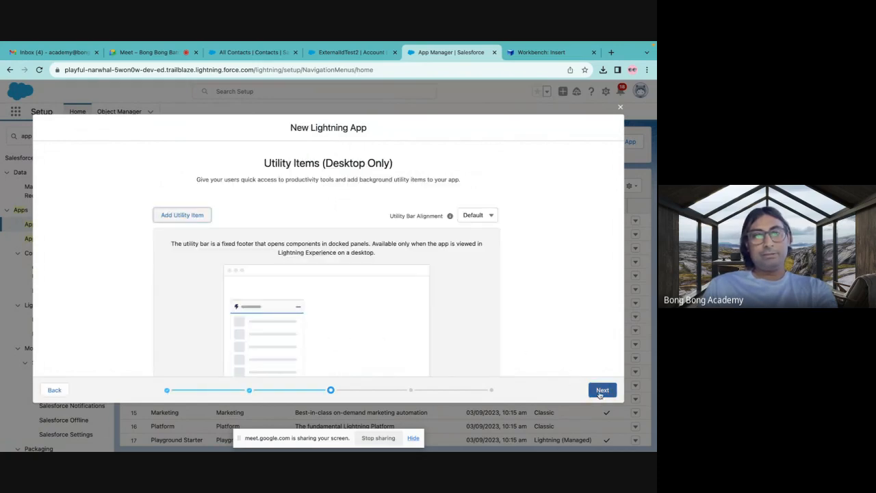
pyautogui.click(60, 391)
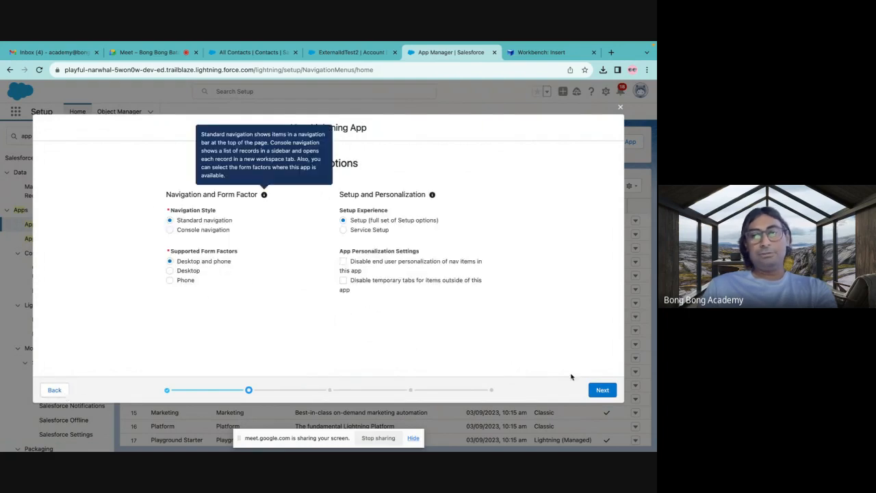
pyautogui.click(597, 391)
pyautogui.click(596, 394)
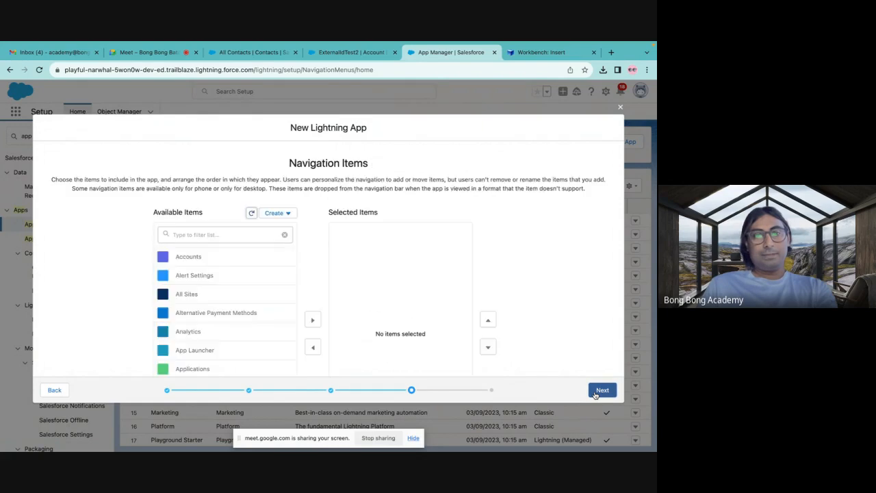
# Add Accounts to the selected navigation items of the new app.
pyautogui.scroll(-1, 202, 282)
pyautogui.scroll(-10, 202, 282)
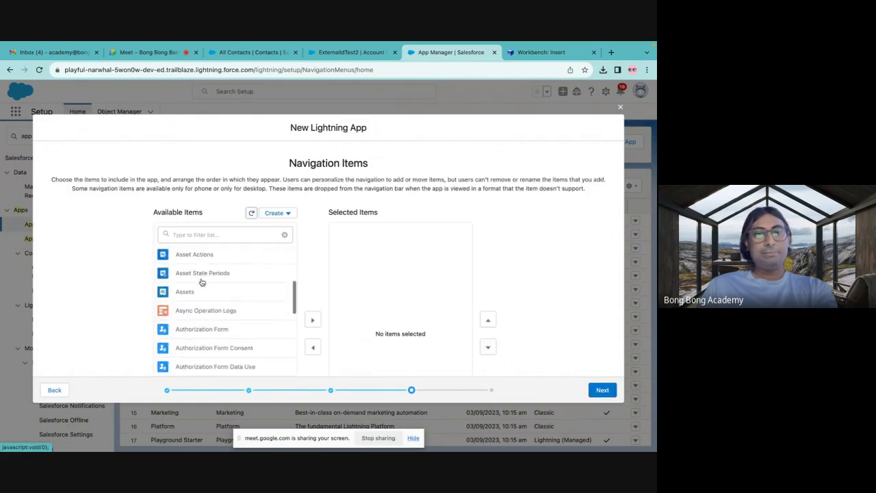
pyautogui.scroll(10, 202, 282)
pyautogui.click(161, 255)
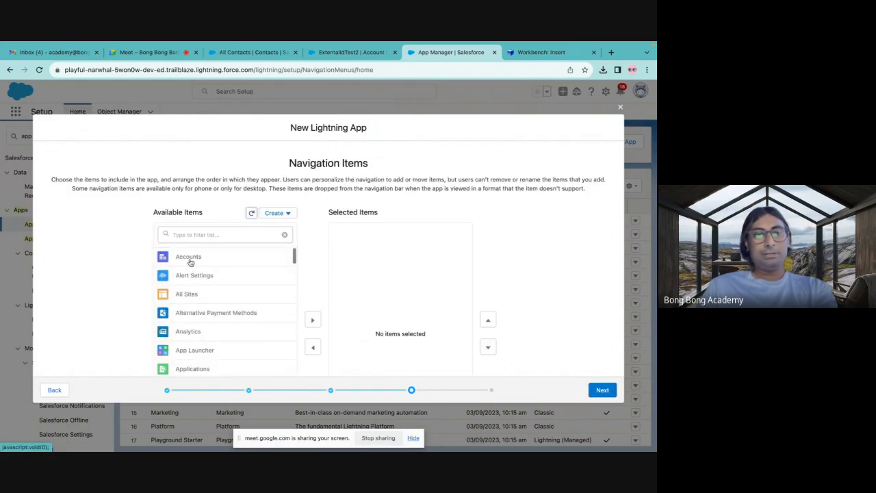
pyautogui.click(313, 269)
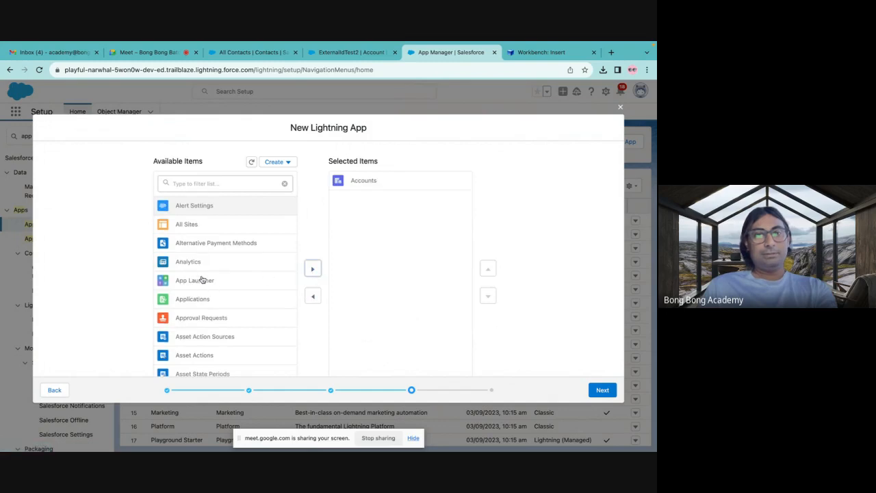
# Filter the available items by contact, add Contacts to the app's navigation, and continue to the user profiles.
pyautogui.scroll(-5, 213, 329)
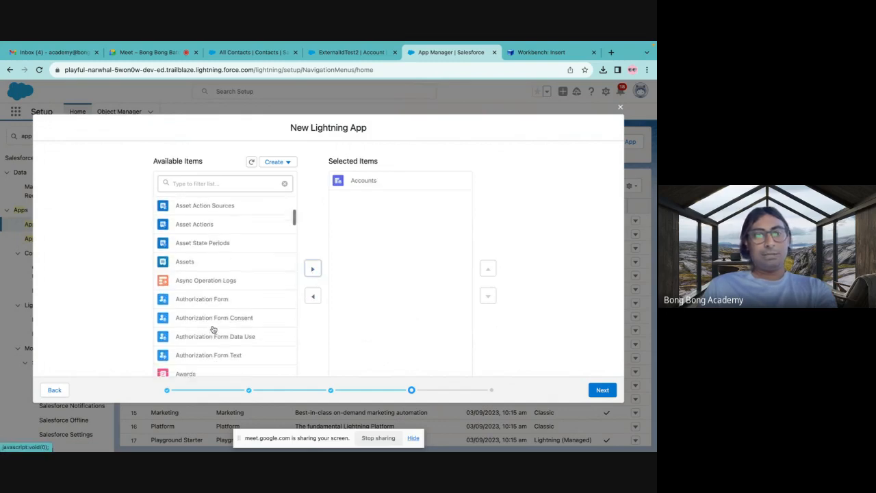
pyautogui.click(186, 180)
pyautogui.write('donatc')
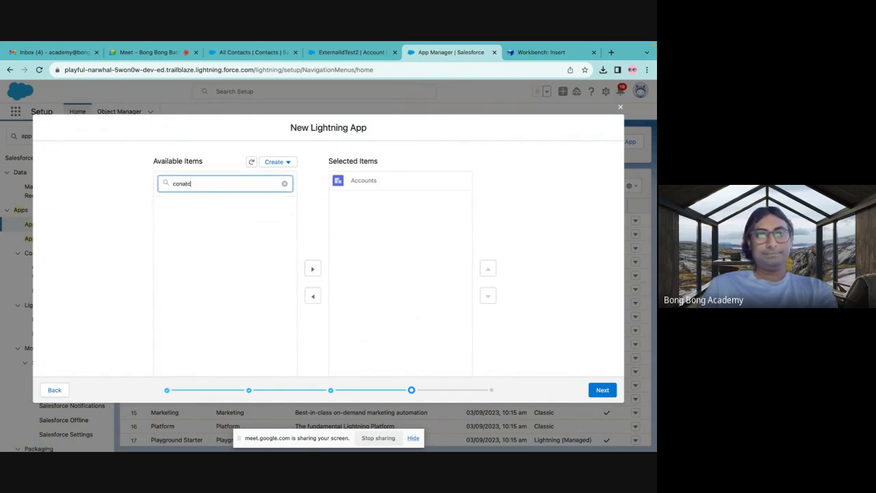
pyautogui.write('act')
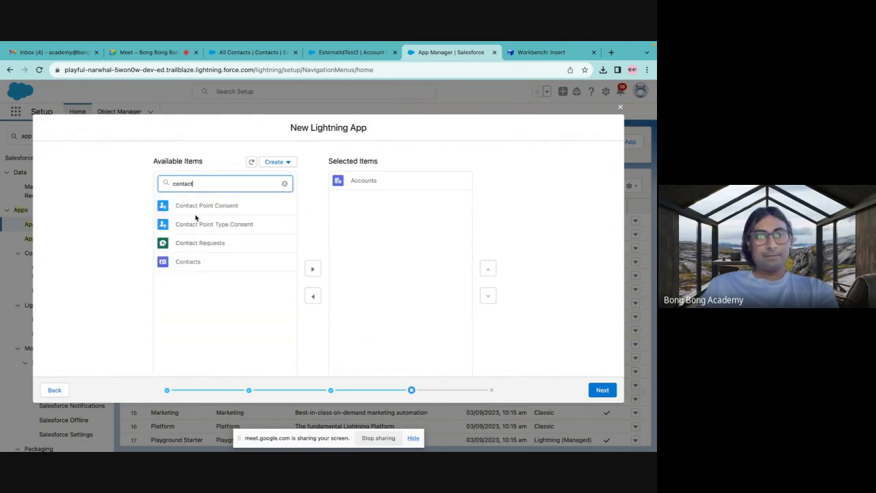
pyautogui.click(196, 262)
pyautogui.click(311, 269)
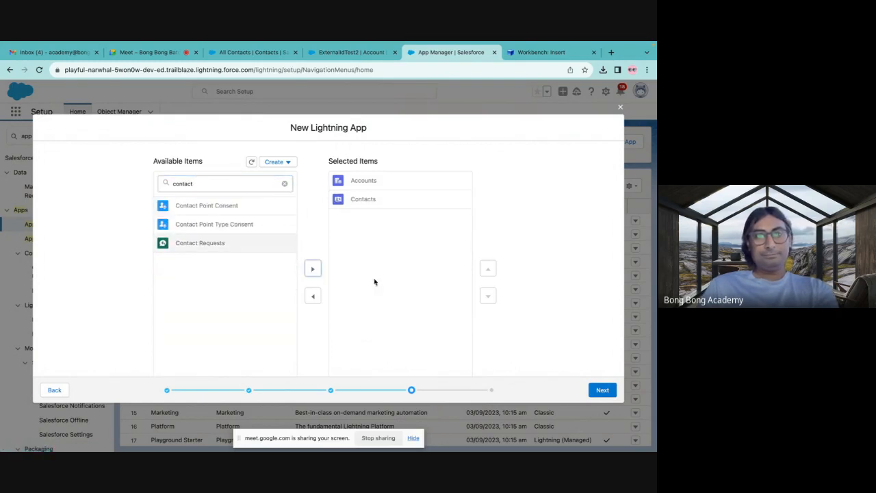
pyautogui.click(603, 391)
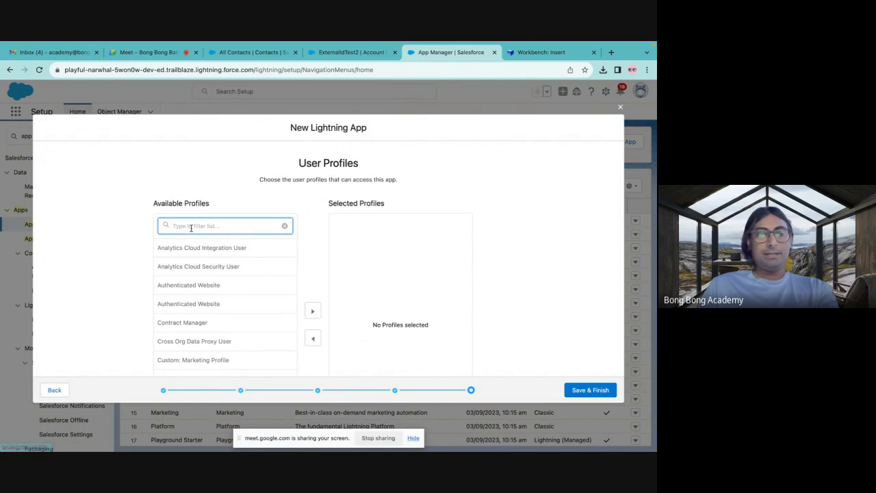
# Give the System Administrator profile access to the app, then save and finish it.
pyautogui.write('a')
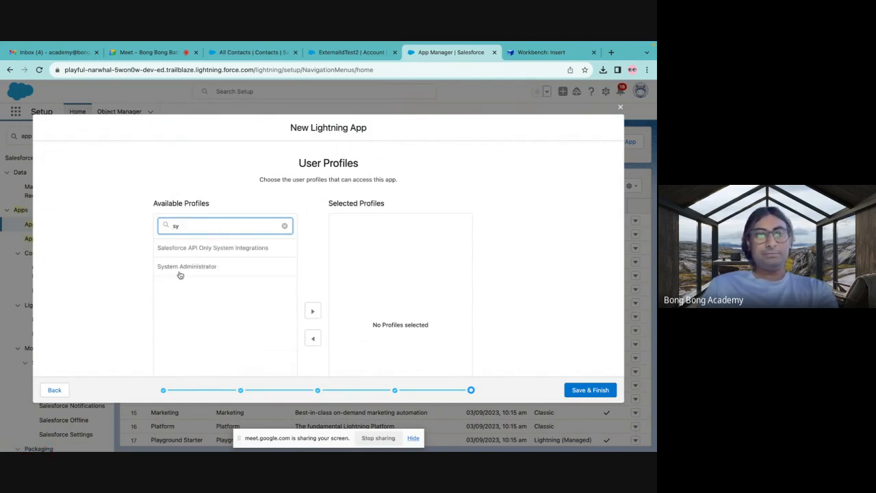
pyautogui.click(181, 269)
pyautogui.scroll(-1, 228, 274)
pyautogui.click(313, 269)
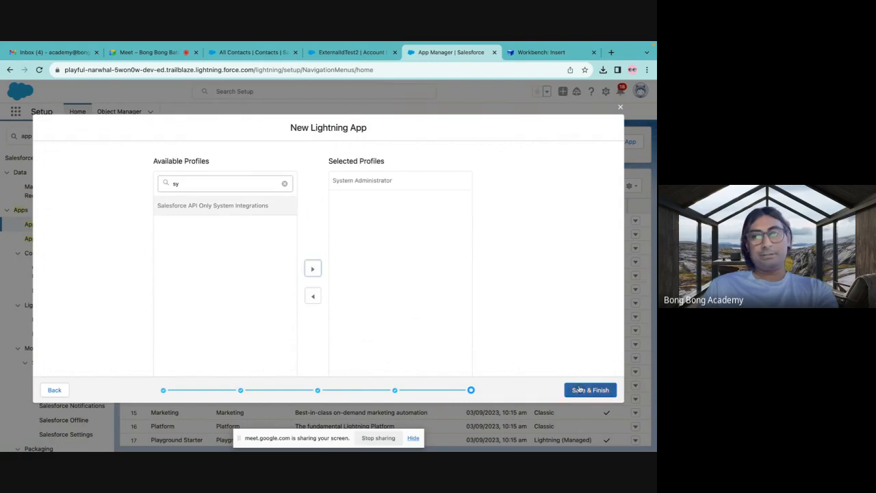
pyautogui.click(588, 390)
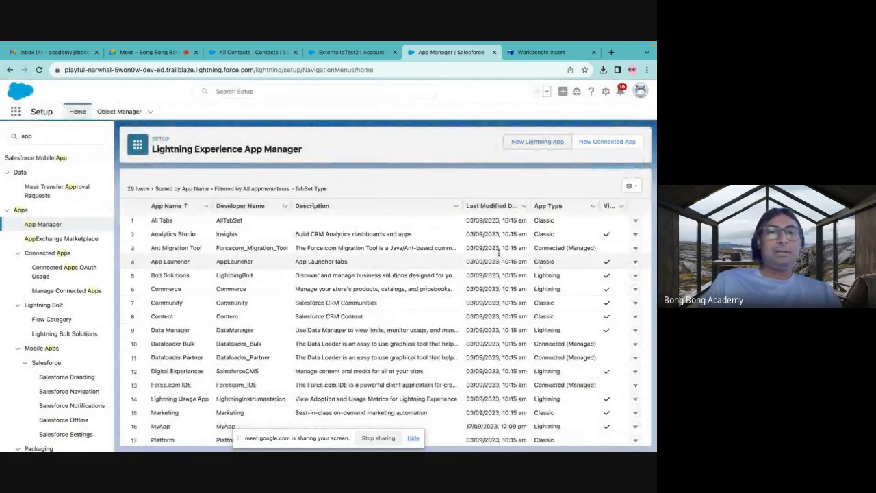
# Search the available apps for my and open MyApp to view its navigation items.
pyautogui.click(14, 114)
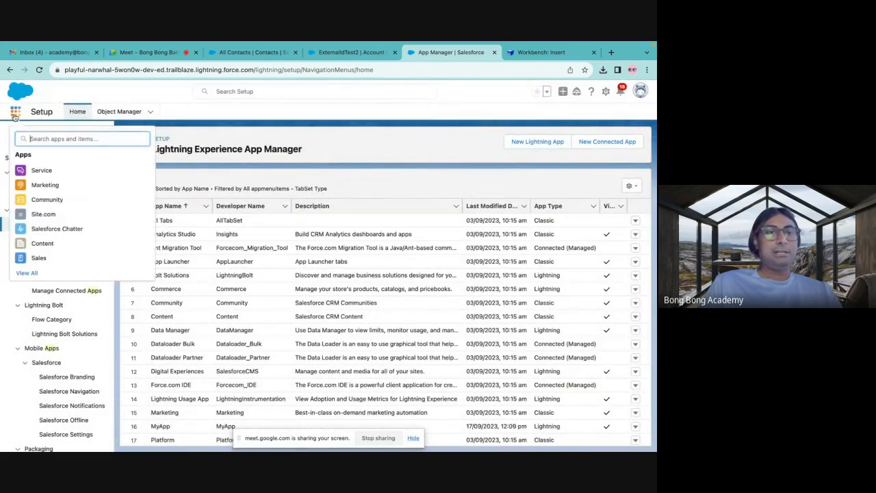
pyautogui.write('my')
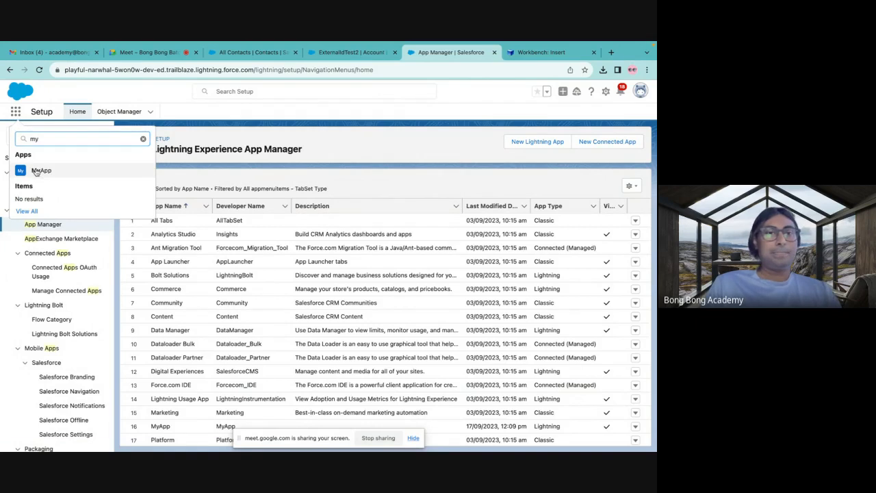
pyautogui.click(40, 170)
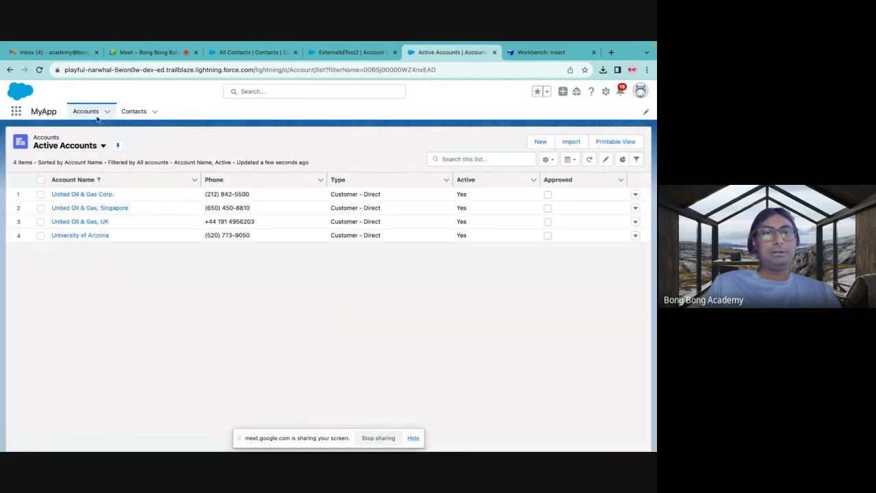
pyautogui.click(380, 114)
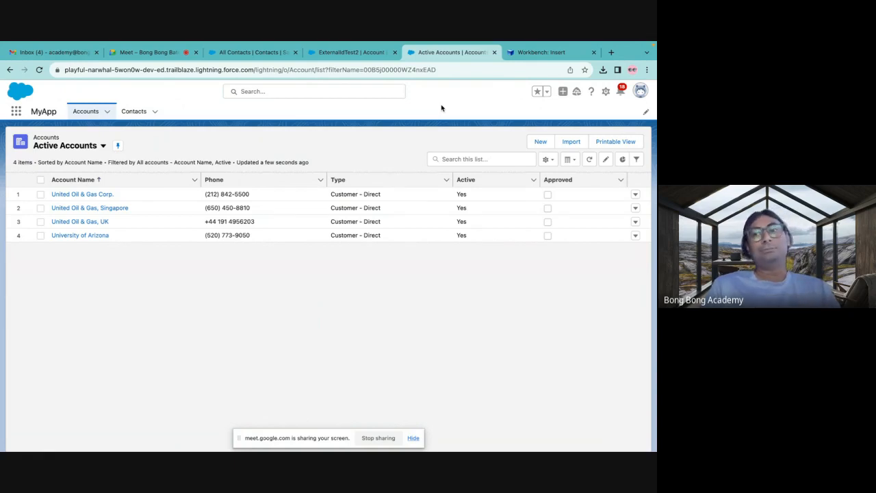
# Open Setup's Object Manager, search for the Application custom object, and open its details.
pyautogui.click(605, 91)
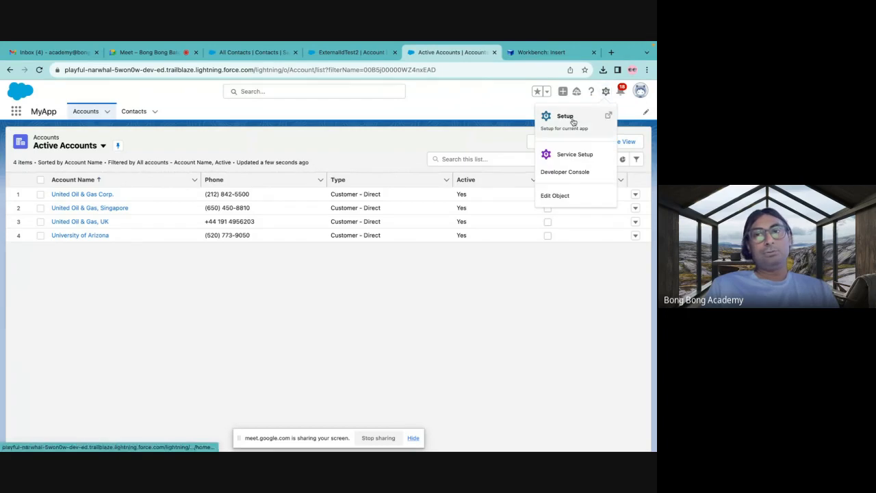
pyautogui.click(567, 117)
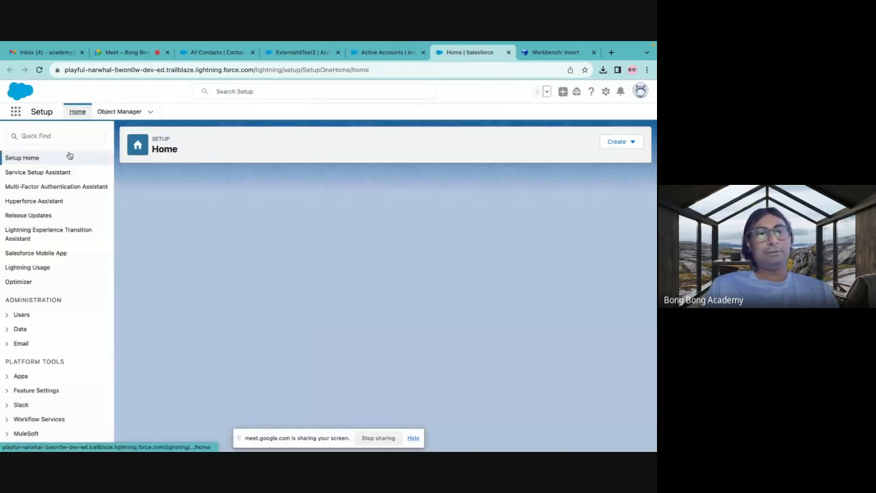
pyautogui.click(119, 111)
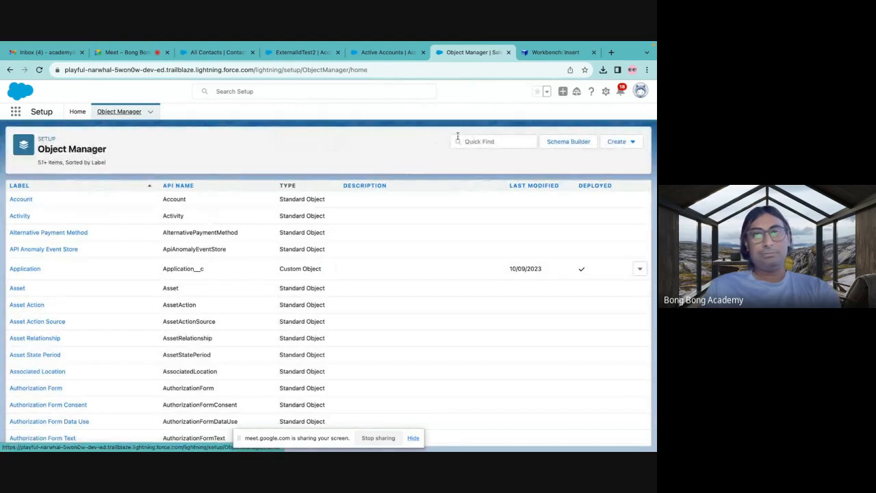
pyautogui.click(462, 141)
pyautogui.write('a')
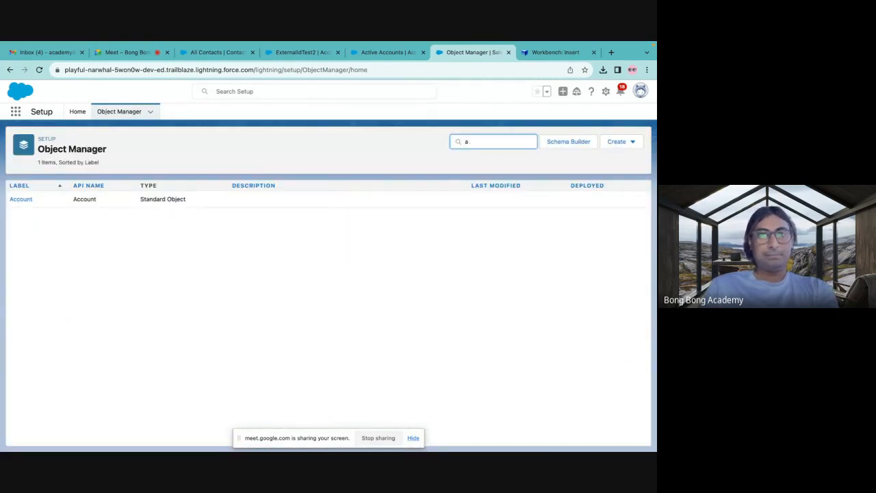
pyautogui.press('BackSpace')
pyautogui.write('appli')
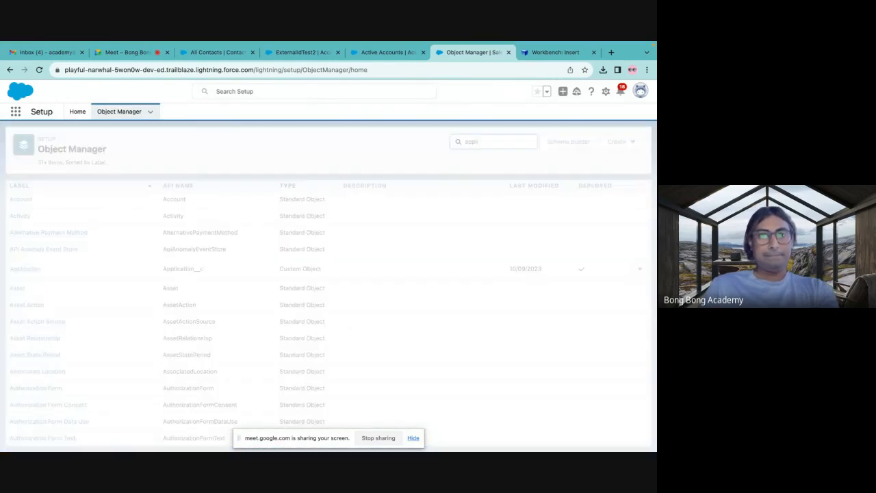
pyautogui.click(26, 202)
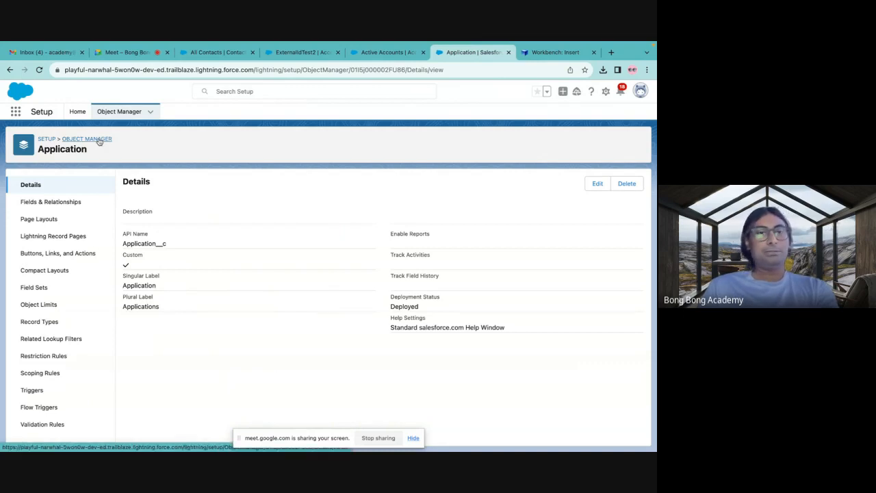
# Search Setup for tab, open the Tabs page to view the custom tabs, and compare it with MyApp's navigation items.
pyautogui.click(75, 112)
pyautogui.click(49, 136)
pyautogui.write('tab')
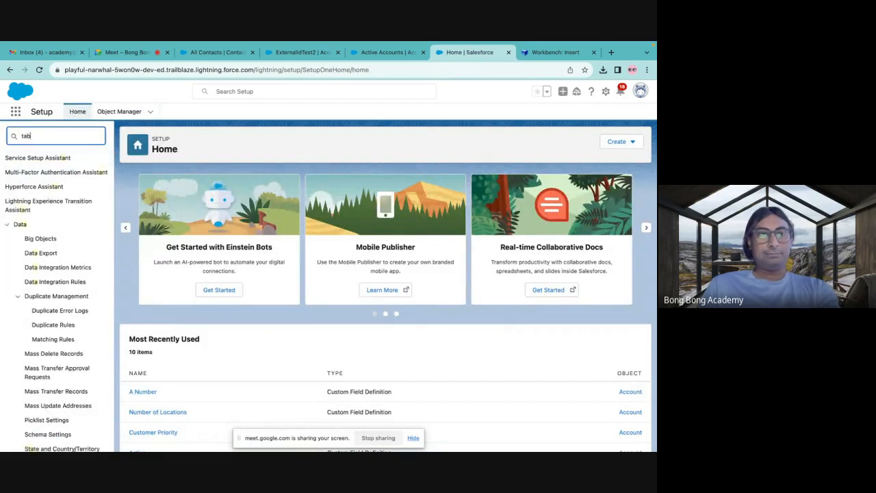
pyautogui.click(32, 203)
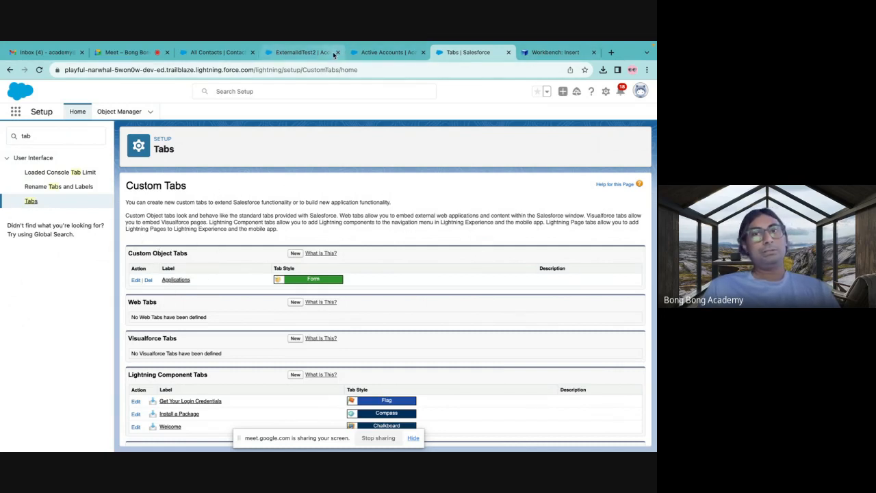
pyautogui.click(386, 52)
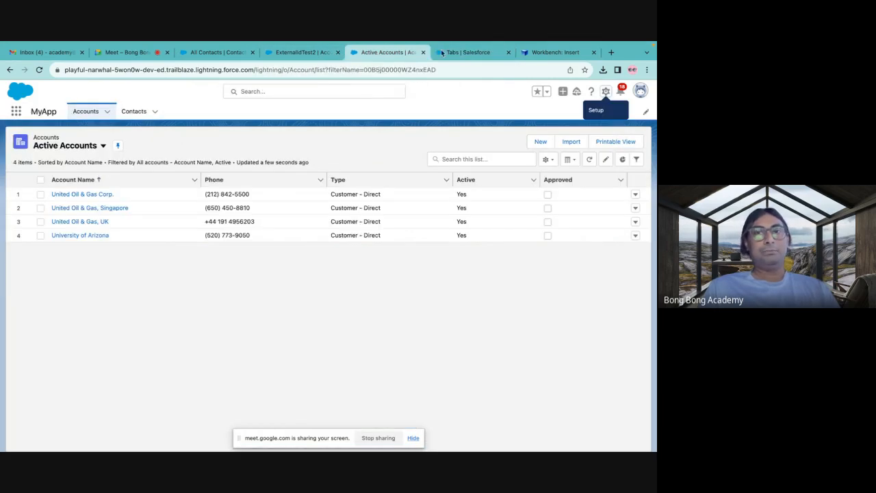
pyautogui.click(462, 54)
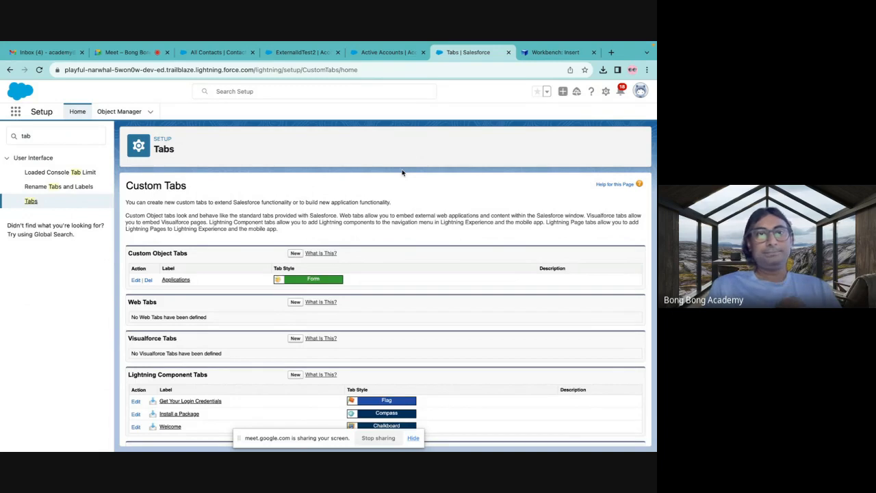
# Switch from Gmail to Google Sheets, open the Assissgnment spreadsheet, look over its Film sheet, and hide the screen-sharing notice.
pyautogui.click(132, 52)
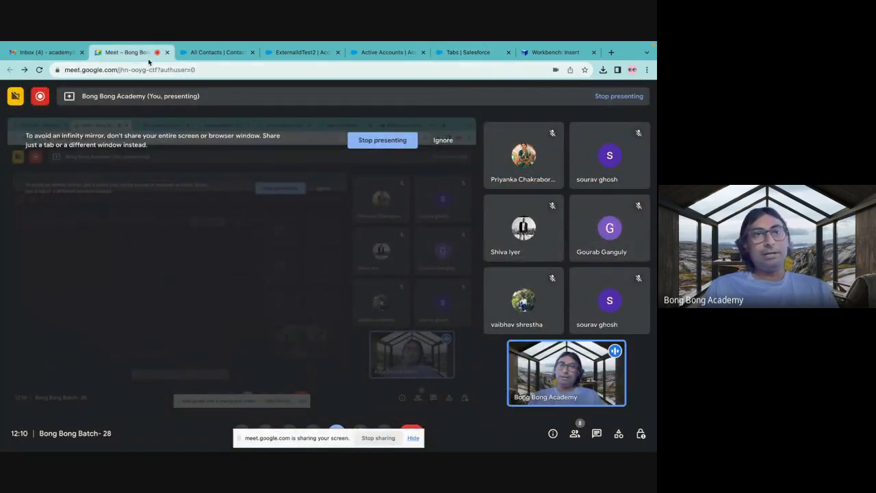
pyautogui.click(41, 52)
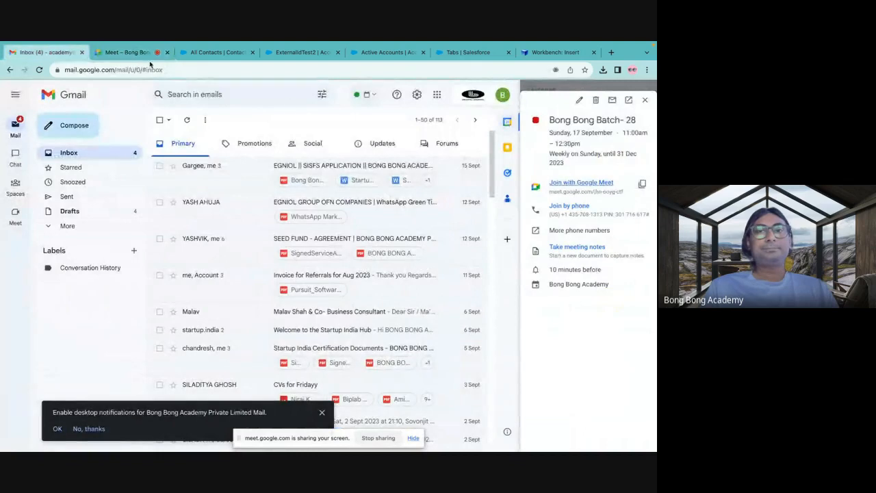
pyautogui.click(438, 95)
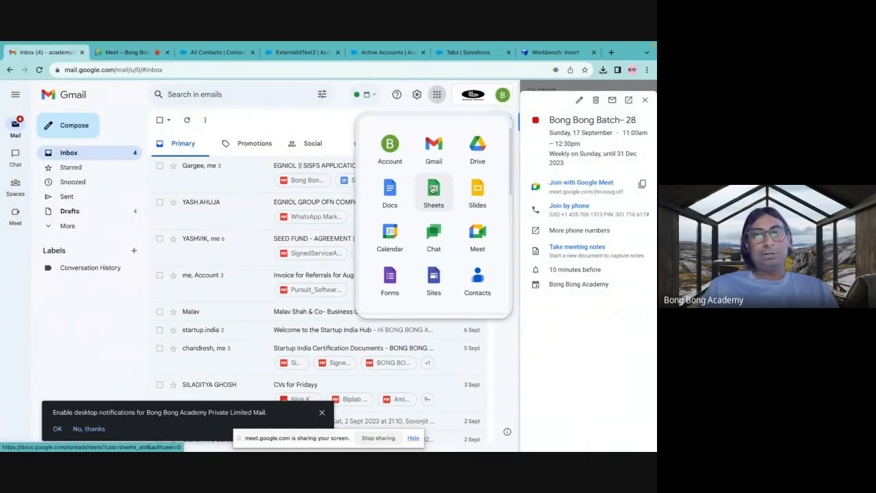
pyautogui.click(433, 189)
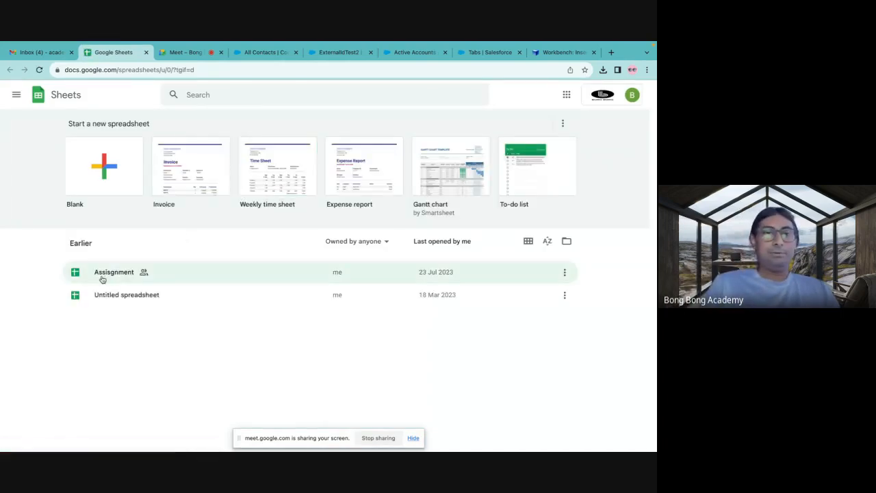
pyautogui.click(102, 277)
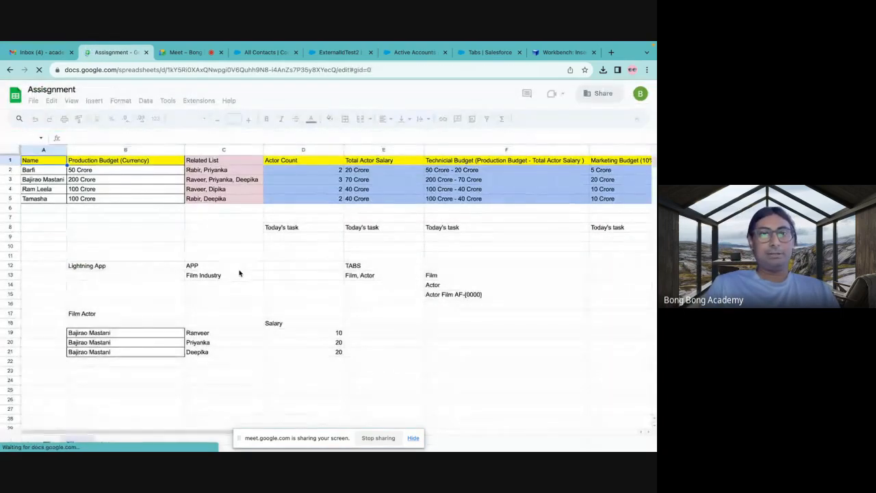
pyautogui.scroll(-3, 240, 274)
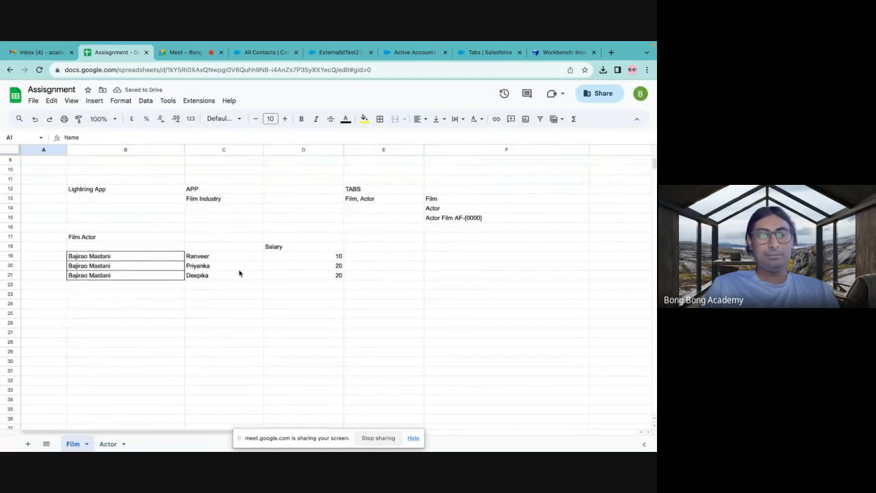
pyautogui.scroll(3, 239, 272)
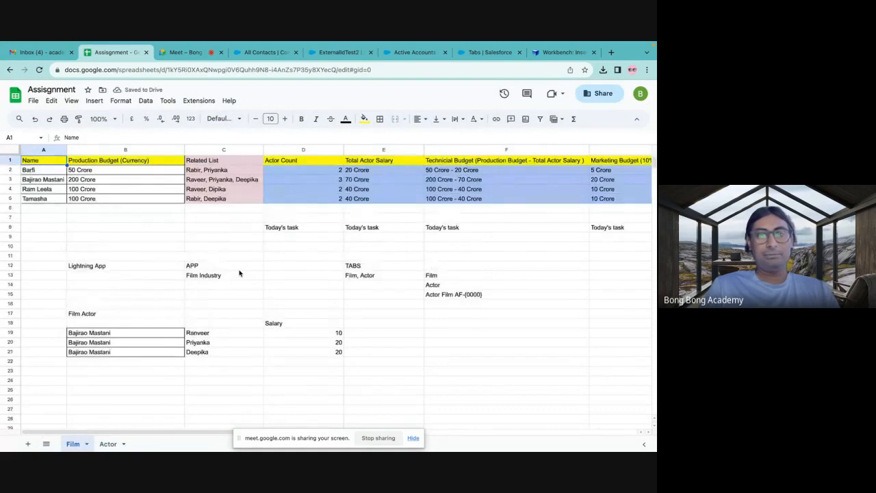
pyautogui.click(413, 439)
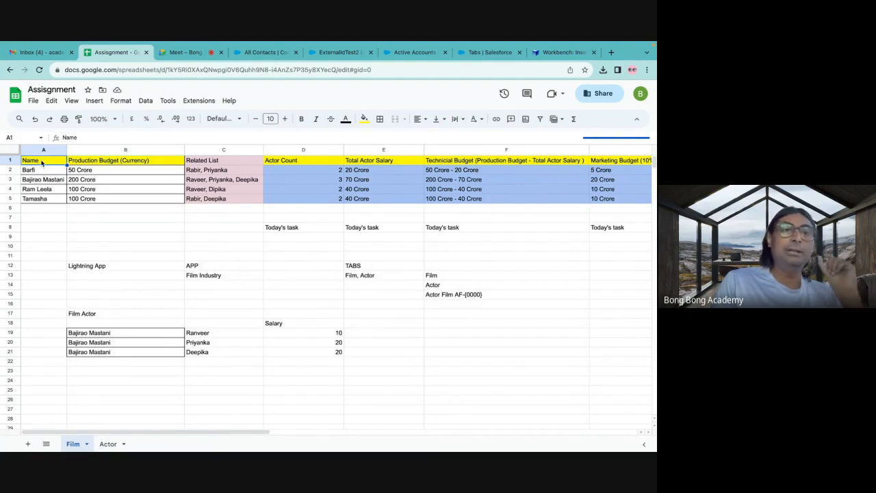
# Examine the Name and Production Budget (Currency) columns and their records in A1:B5 of the Film sheet.
pyautogui.click(98, 161)
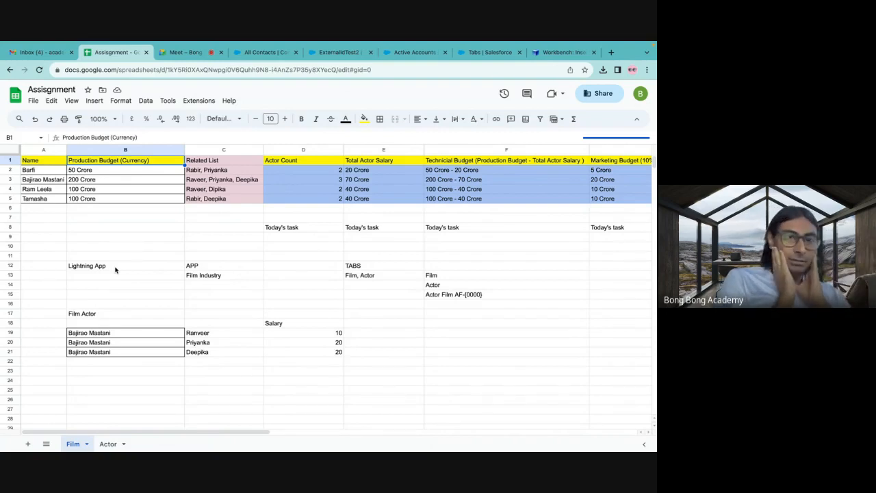
pyautogui.moveTo(45, 162); pyautogui.dragTo(146, 204)
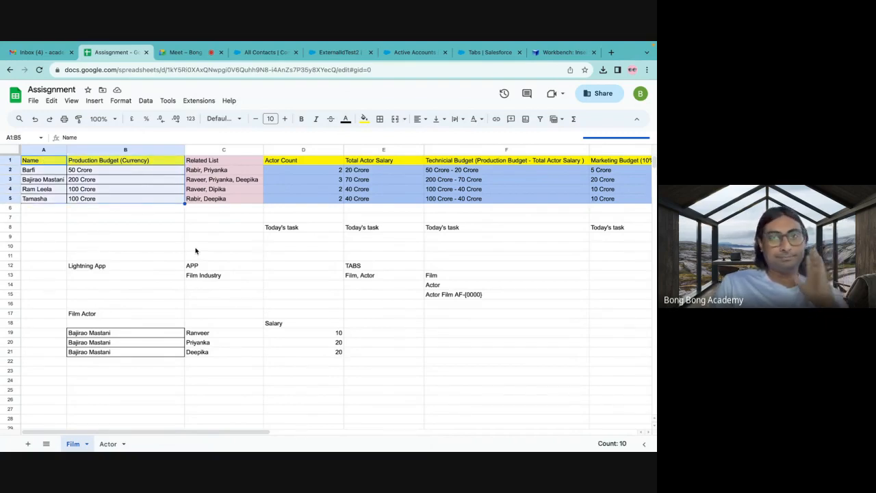
pyautogui.click(131, 249)
pyautogui.click(36, 162)
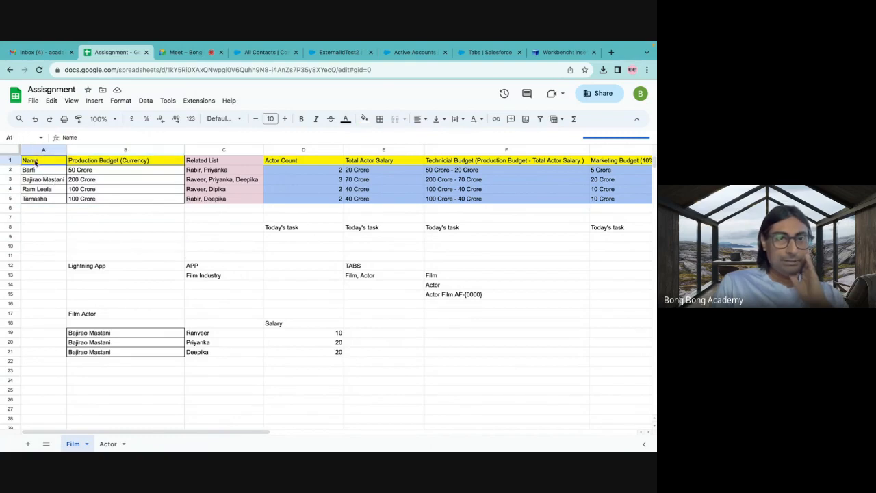
pyautogui.moveTo(35, 162); pyautogui.dragTo(167, 201)
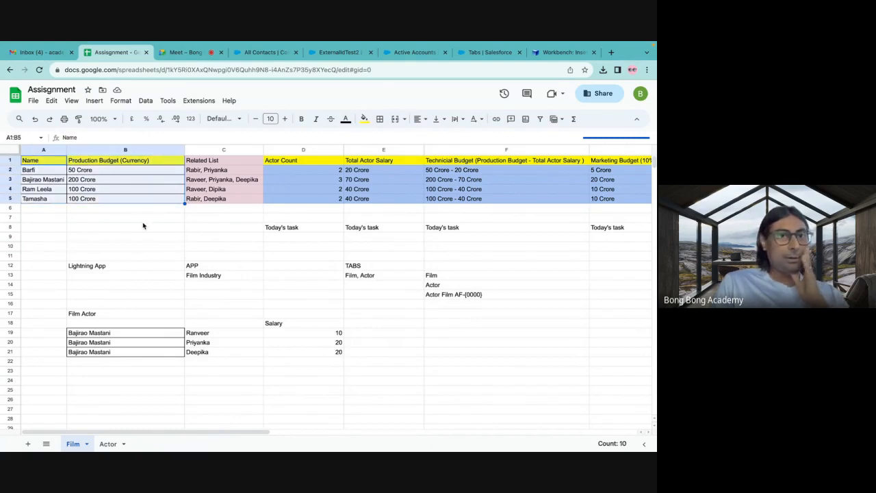
pyautogui.click(143, 222)
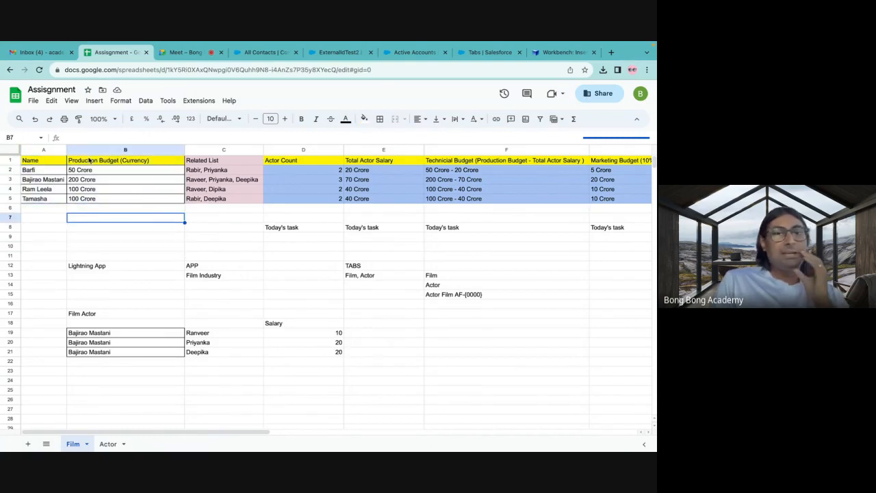
pyautogui.click(47, 175)
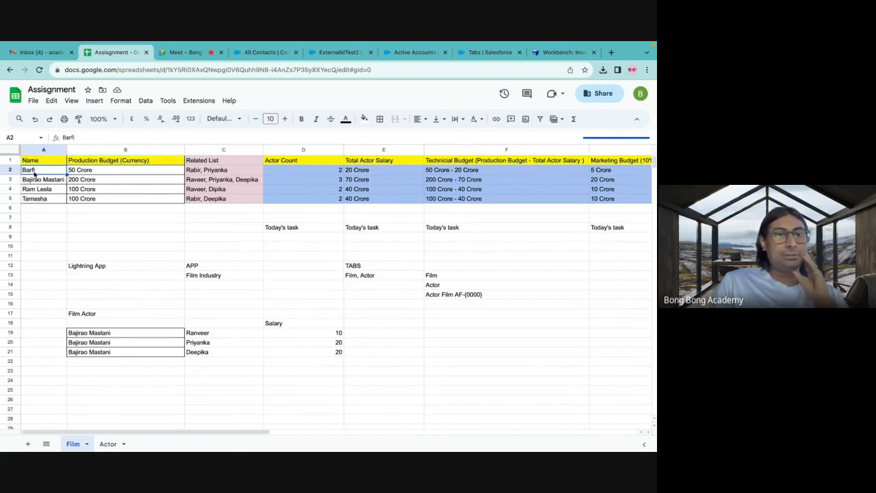
pyautogui.moveTo(34, 174); pyautogui.dragTo(115, 204)
pyautogui.click(116, 218)
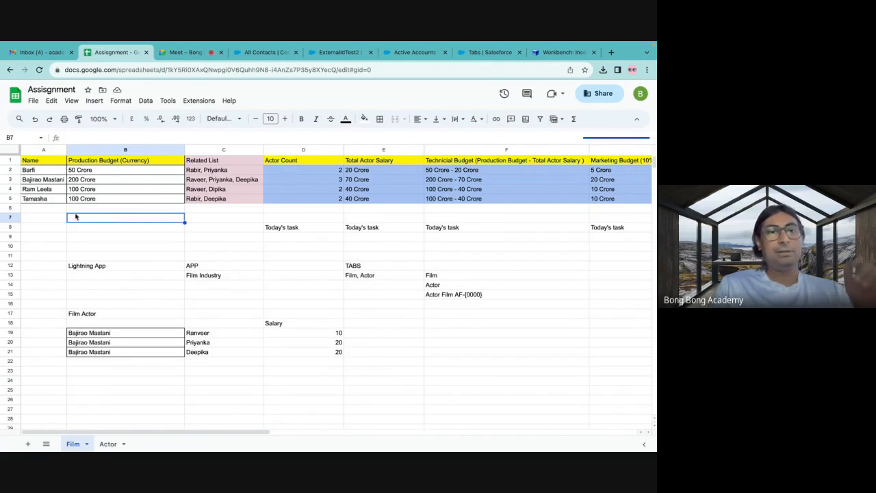
pyautogui.moveTo(28, 171); pyautogui.dragTo(113, 198)
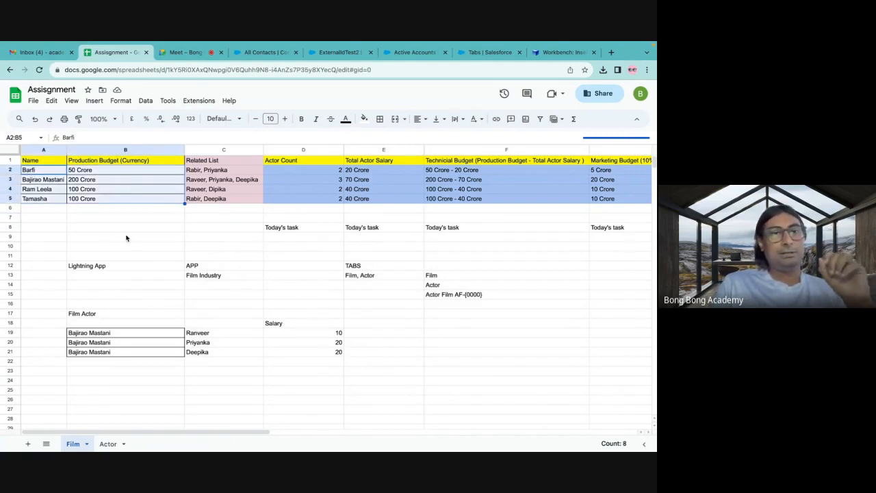
pyautogui.click(44, 172)
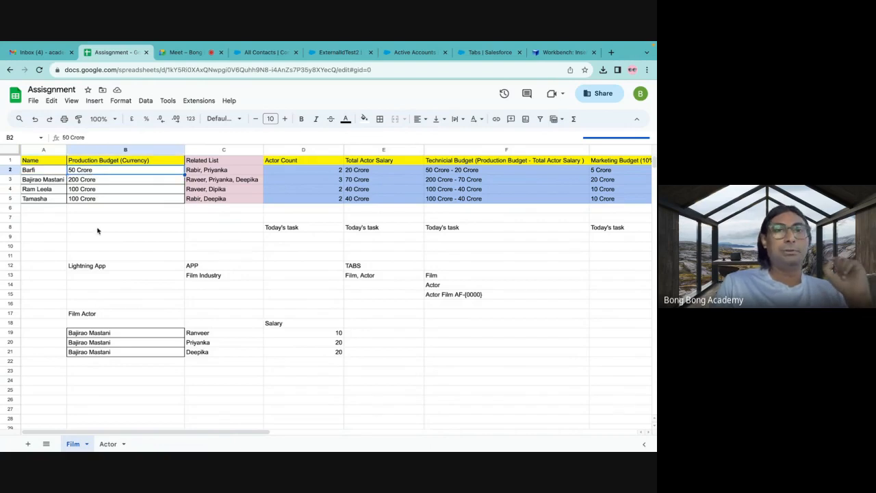
# Check the Meet call, return to the spreadsheet, and go through the Bajirao Mastani, Ram Leela and Tamasha rows with their production budgets.
pyautogui.click(189, 53)
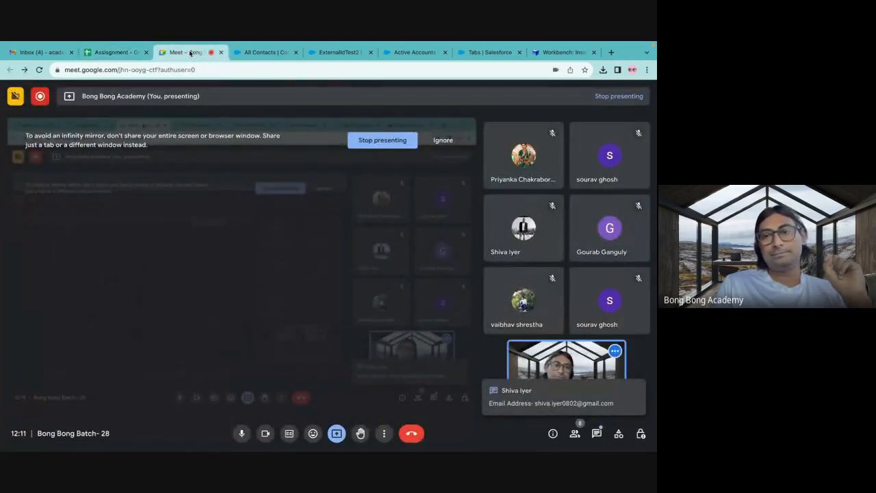
pyautogui.click(129, 55)
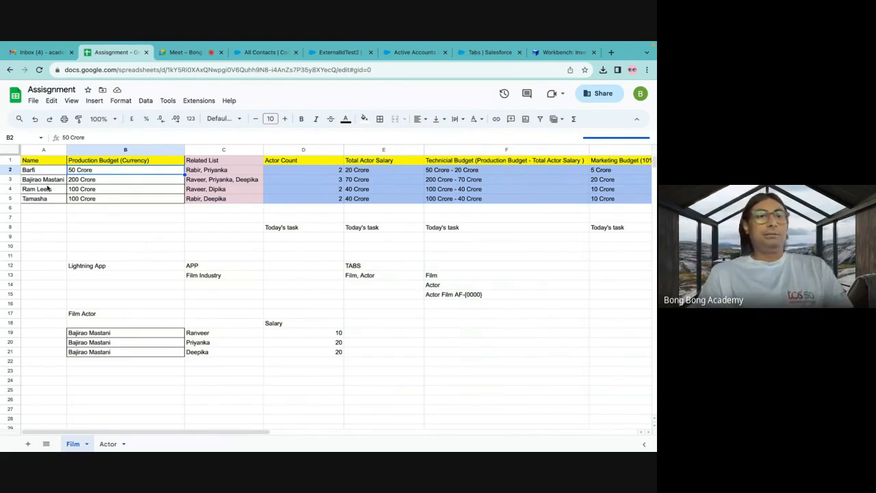
pyautogui.click(46, 182)
pyautogui.click(96, 182)
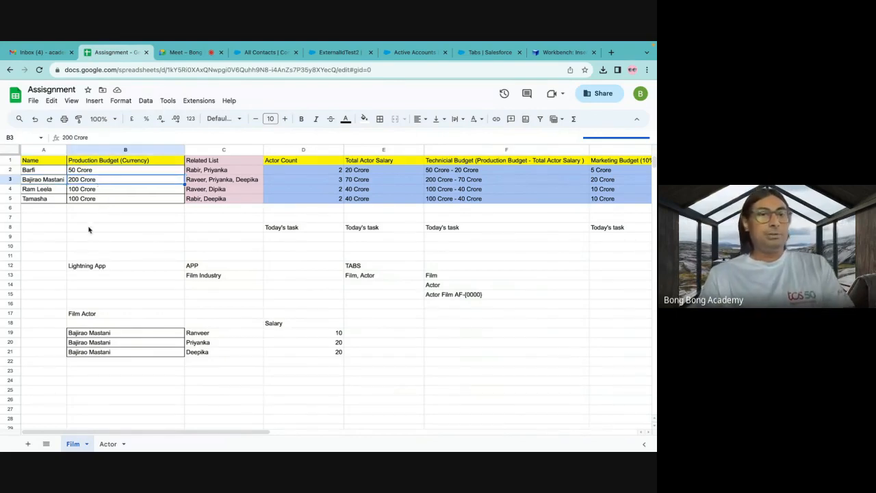
pyautogui.click(41, 193)
pyautogui.click(85, 193)
pyautogui.click(48, 200)
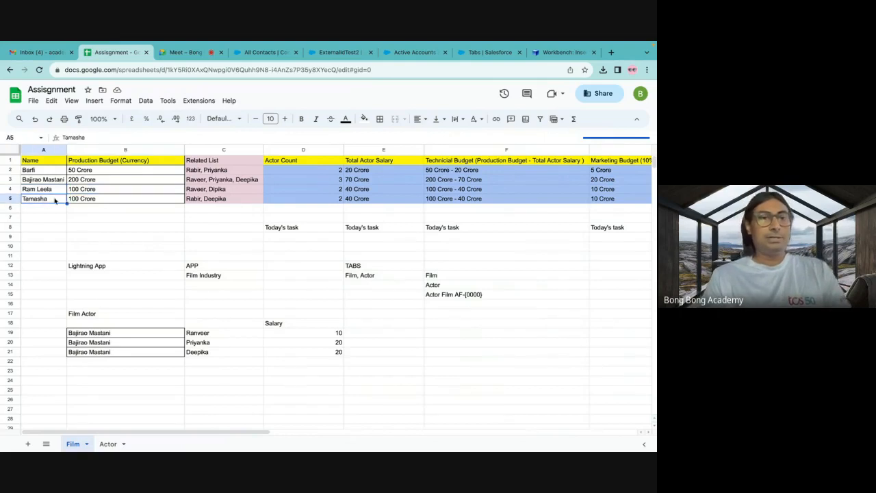
pyautogui.click(83, 200)
pyautogui.click(102, 230)
pyautogui.moveTo(31, 173); pyautogui.dragTo(134, 200)
pyautogui.click(108, 219)
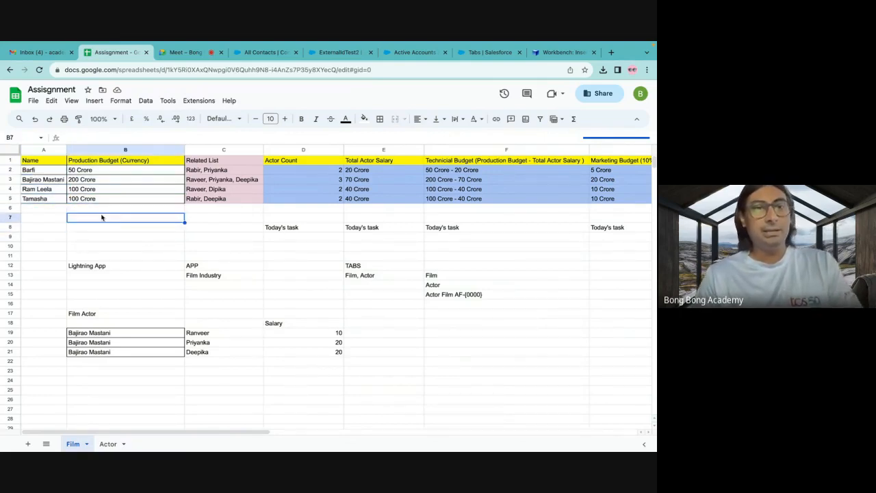
pyautogui.moveTo(38, 161); pyautogui.dragTo(144, 200)
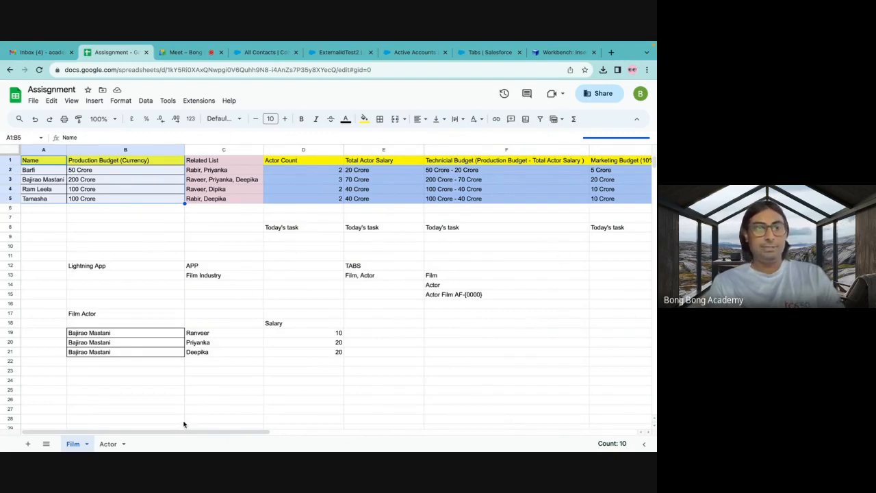
# Open the Actor sheet and examine the FirstName and LastName columns in A1:B5 and the actors' Related List entries.
pyautogui.click(109, 444)
pyautogui.click(78, 230)
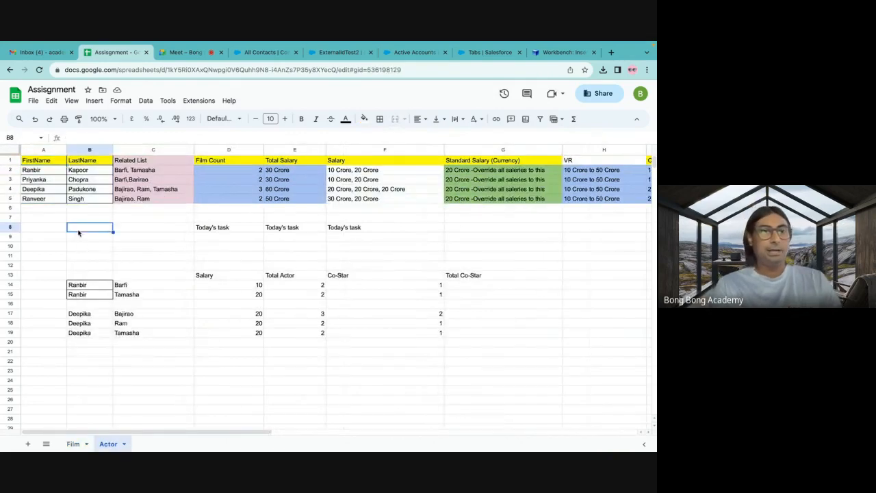
pyautogui.moveTo(35, 163); pyautogui.dragTo(94, 203)
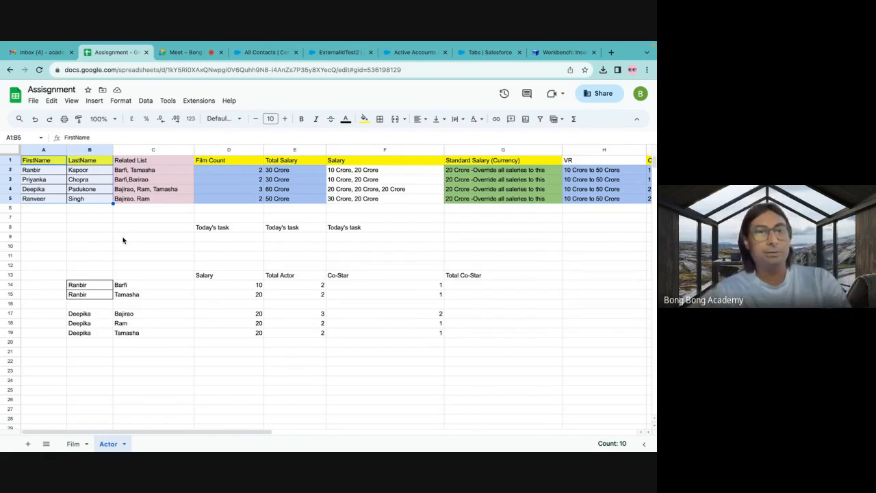
pyautogui.click(161, 189)
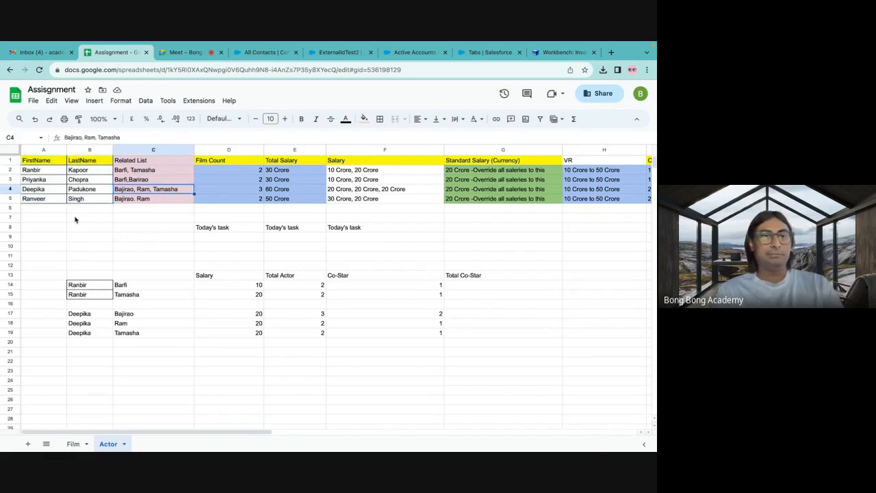
pyautogui.moveTo(41, 200); pyautogui.dragTo(88, 203)
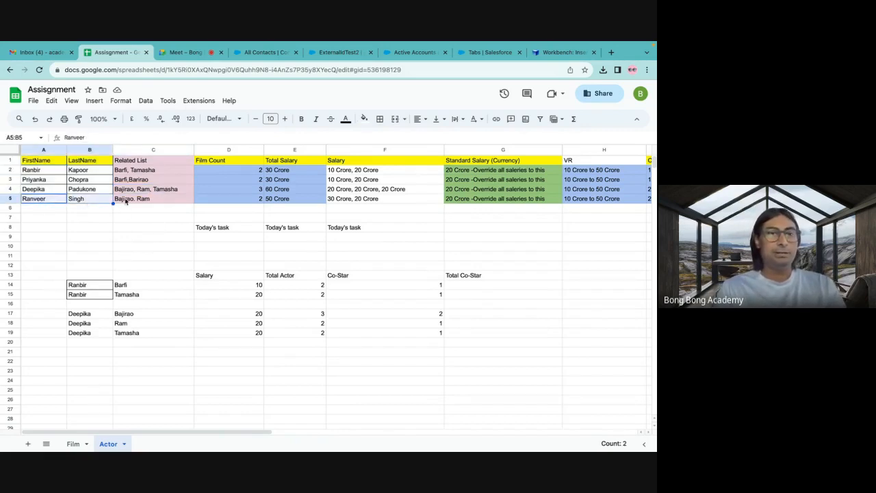
pyautogui.click(124, 202)
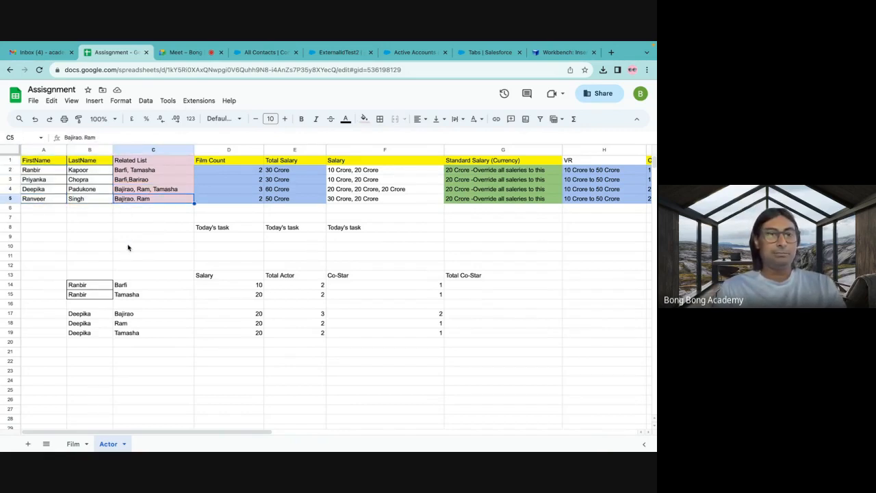
# Return to the Film sheet and go through each film's Related List of actors in rows 2 to 5.
pyautogui.click(73, 443)
pyautogui.click(88, 209)
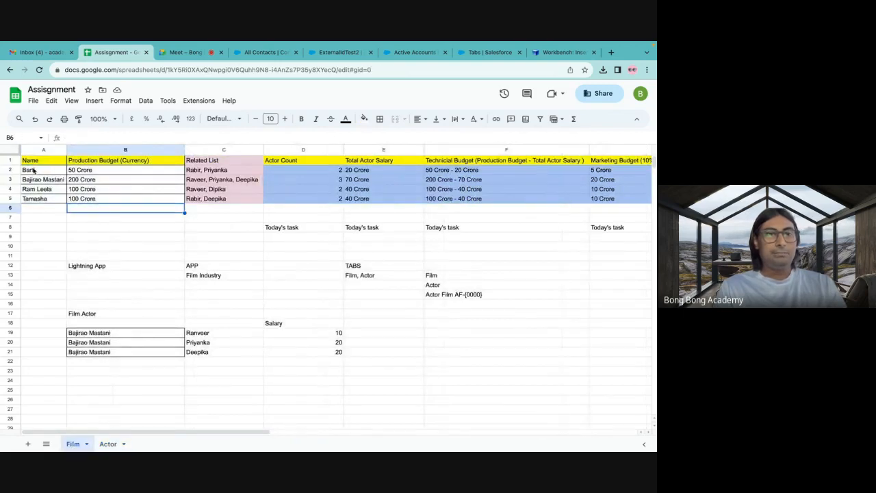
pyautogui.click(34, 169)
pyautogui.click(197, 168)
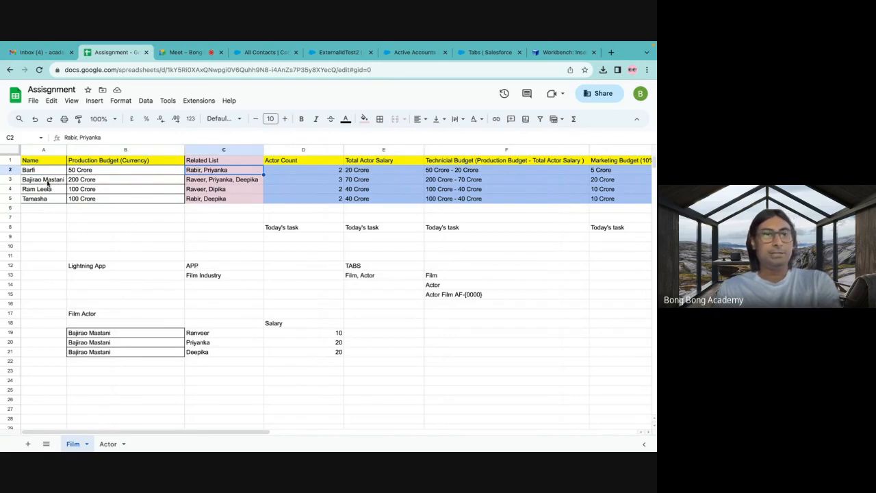
pyautogui.click(204, 180)
pyautogui.click(47, 192)
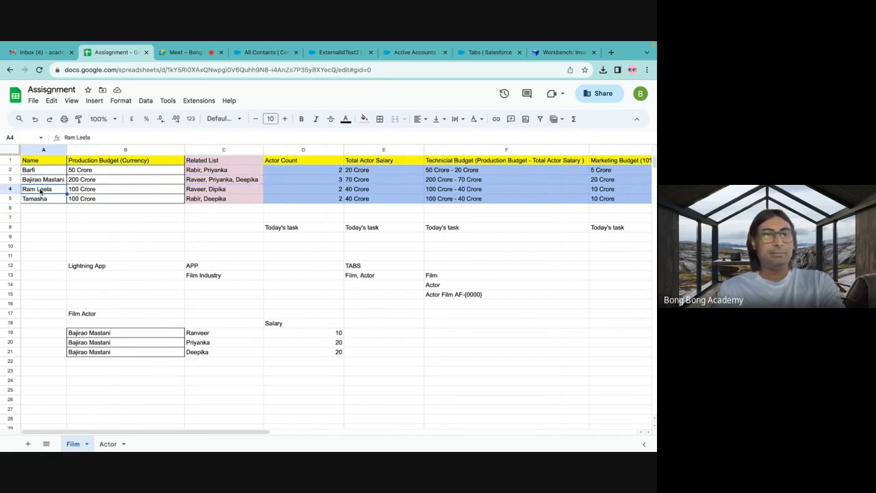
pyautogui.click(230, 199)
pyautogui.click(42, 200)
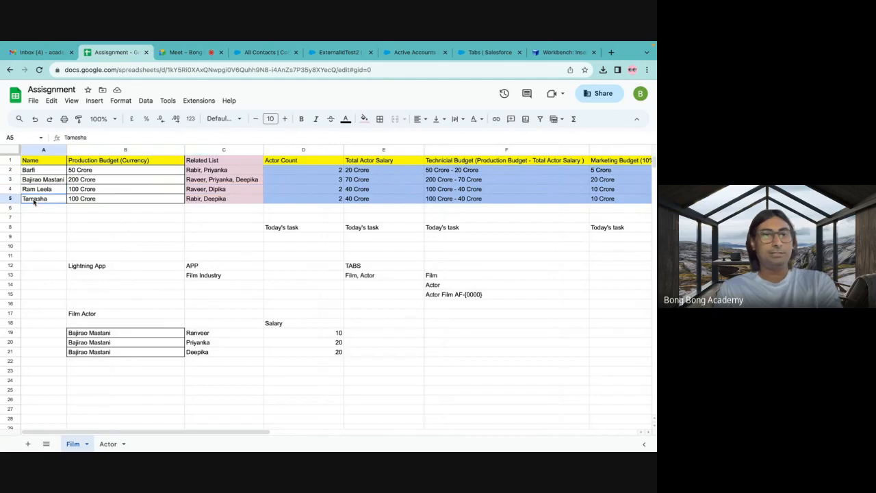
pyautogui.click(230, 200)
pyautogui.click(201, 230)
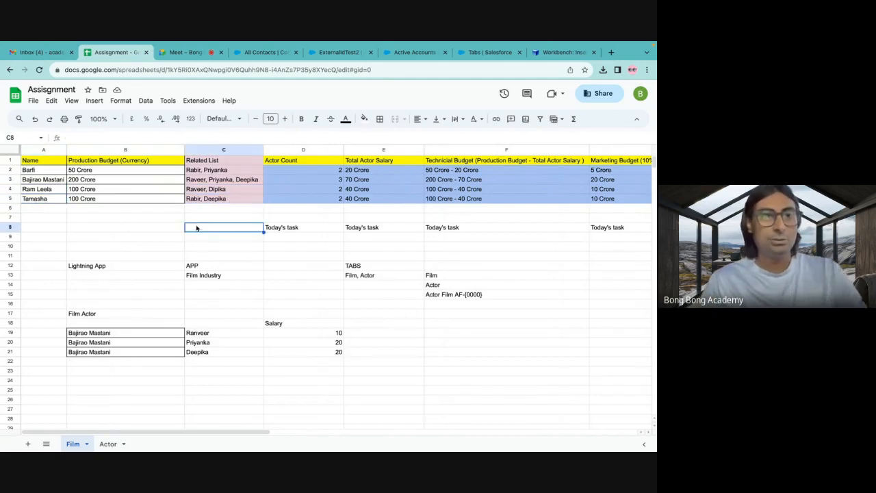
pyautogui.click(43, 172)
pyautogui.click(216, 180)
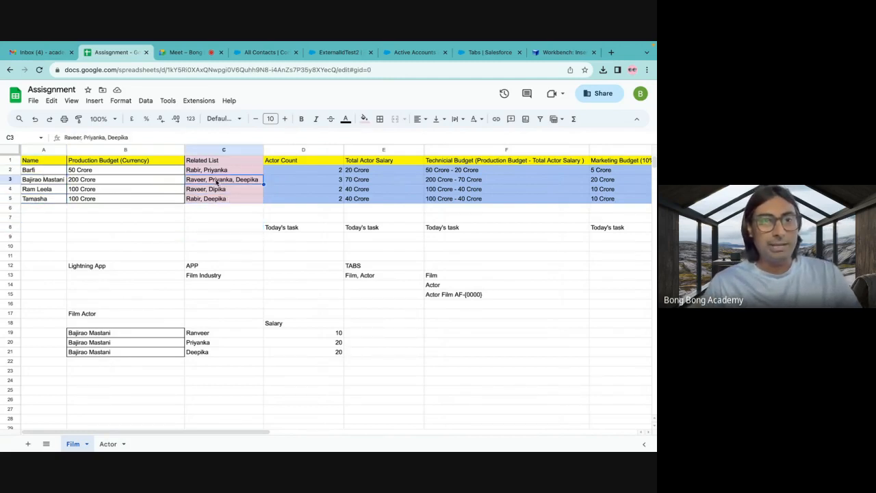
# Open the Actor sheet and examine each actor's FirstName, LastName and Related List of films across A2:C5.
pyautogui.click(106, 443)
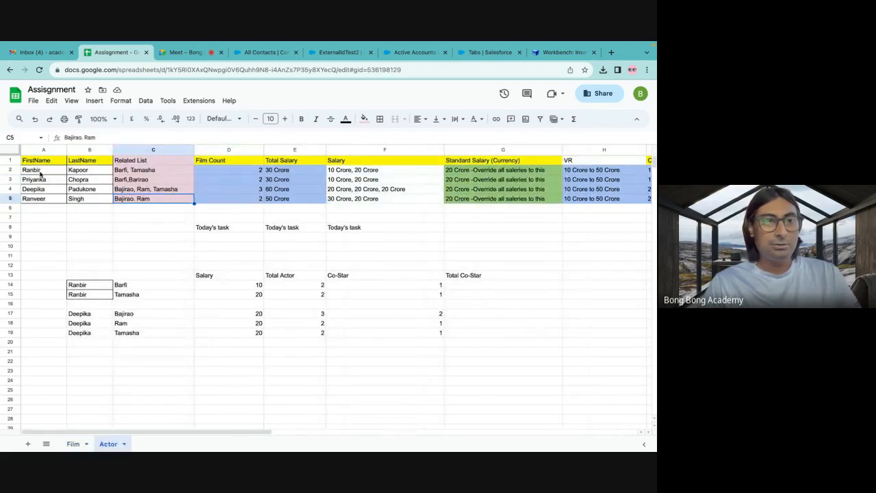
pyautogui.moveTo(40, 173); pyautogui.dragTo(82, 172)
pyautogui.click(131, 174)
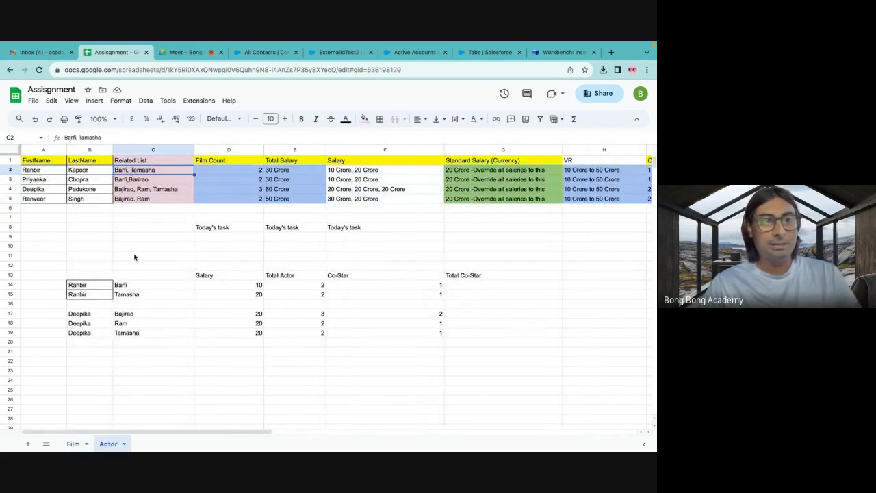
pyautogui.click(134, 256)
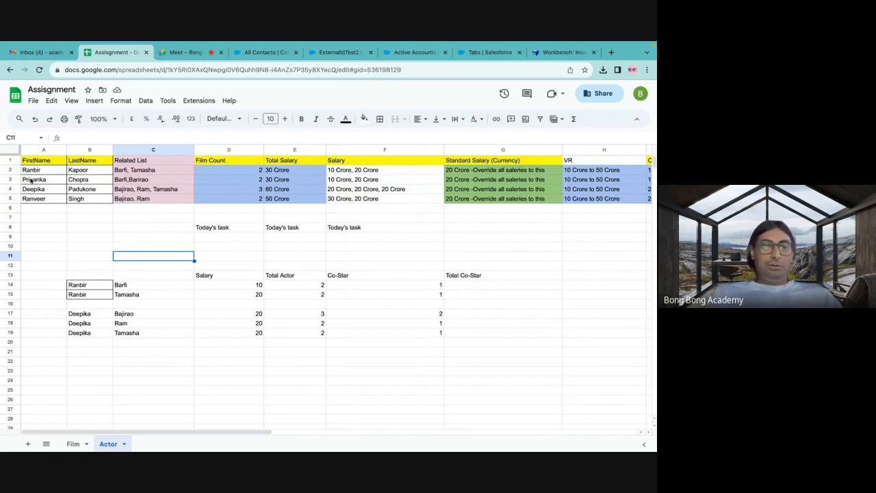
pyautogui.moveTo(41, 173); pyautogui.dragTo(146, 175)
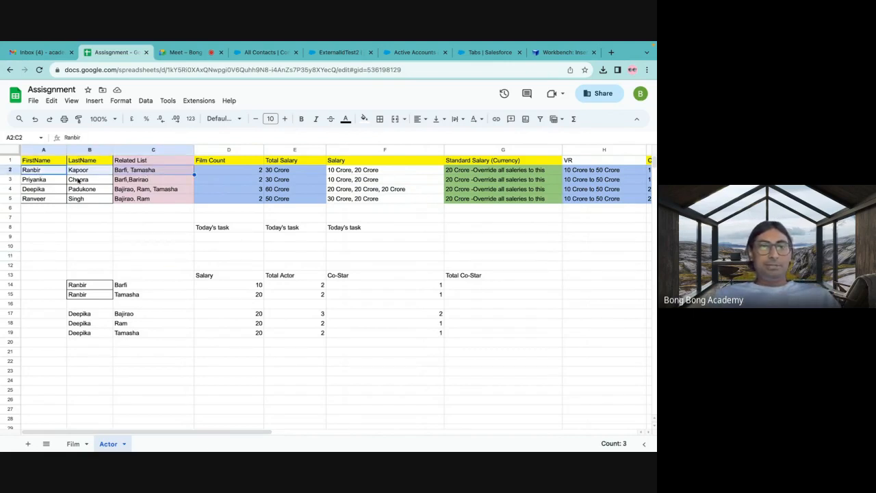
pyautogui.moveTo(37, 181); pyautogui.dragTo(136, 183)
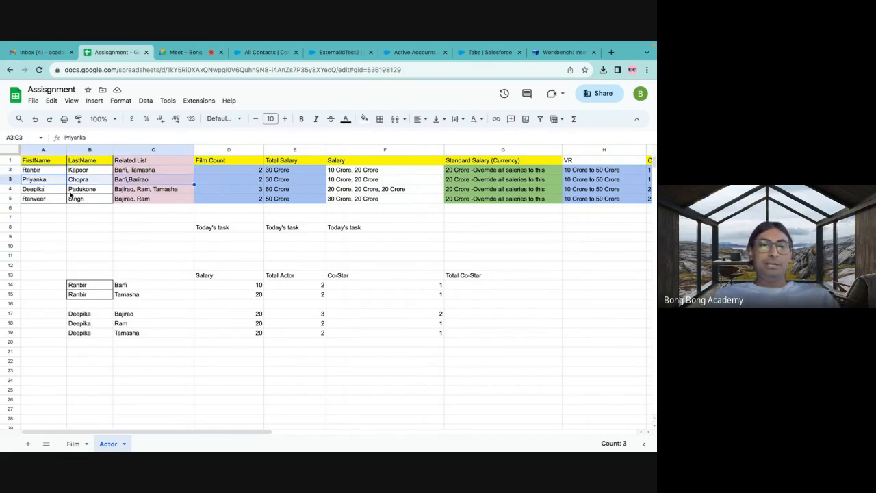
pyautogui.moveTo(45, 191); pyautogui.dragTo(154, 195)
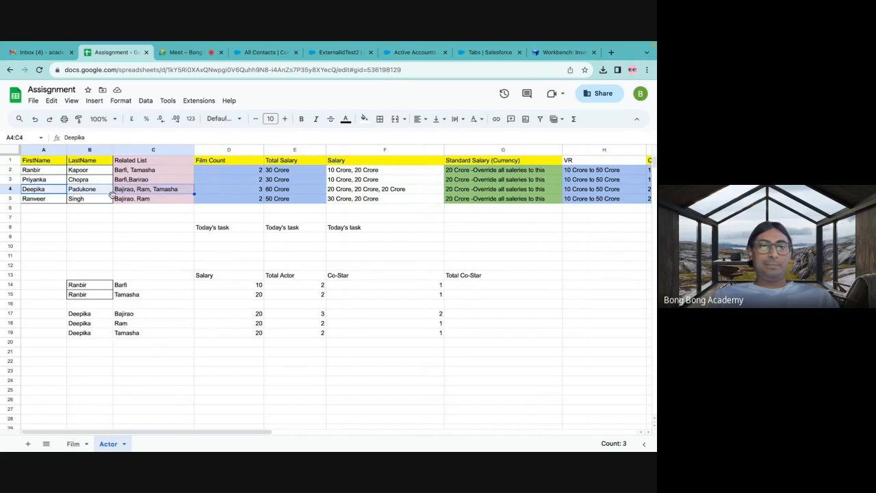
pyautogui.moveTo(54, 202); pyautogui.dragTo(147, 198)
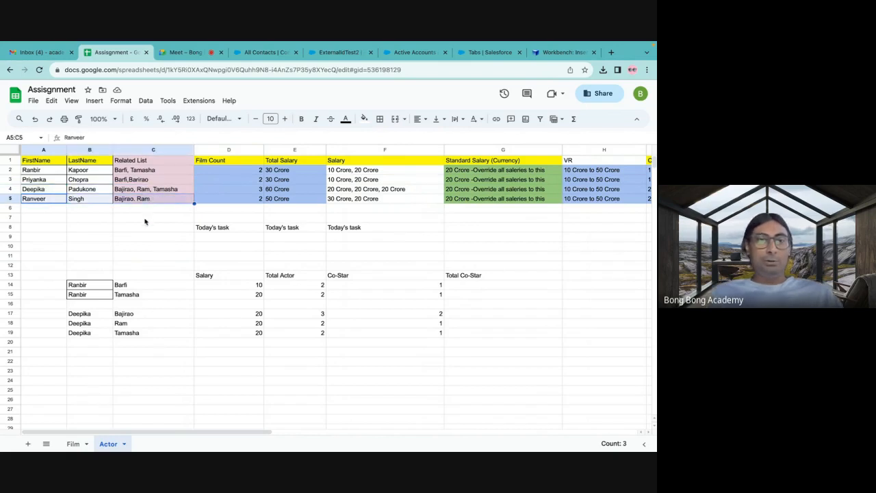
pyautogui.click(145, 219)
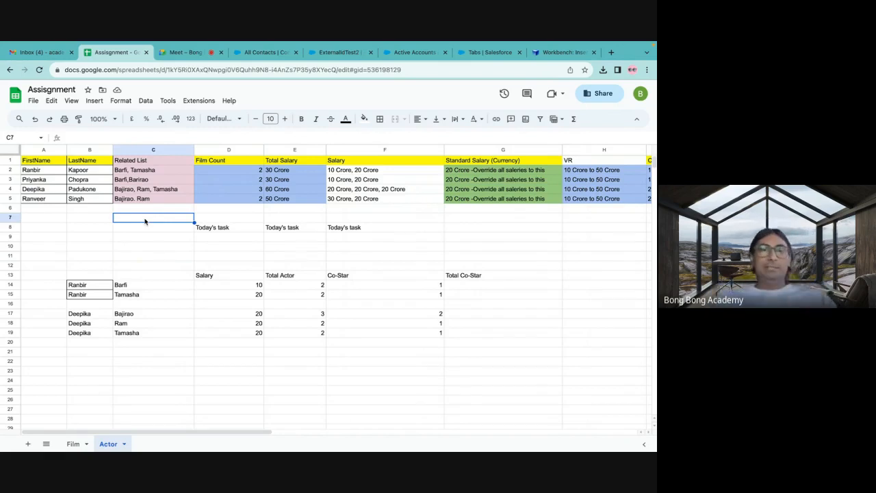
# Compare the Related List entries in C2:C5 of the Actor sheet with those in C2:C5 of the Film sheet.
pyautogui.moveTo(131, 170); pyautogui.dragTo(130, 200)
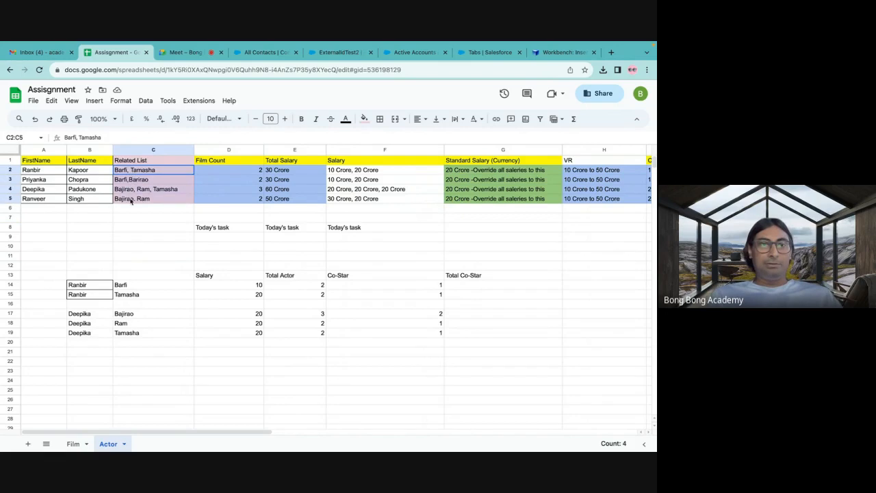
pyautogui.click(124, 219)
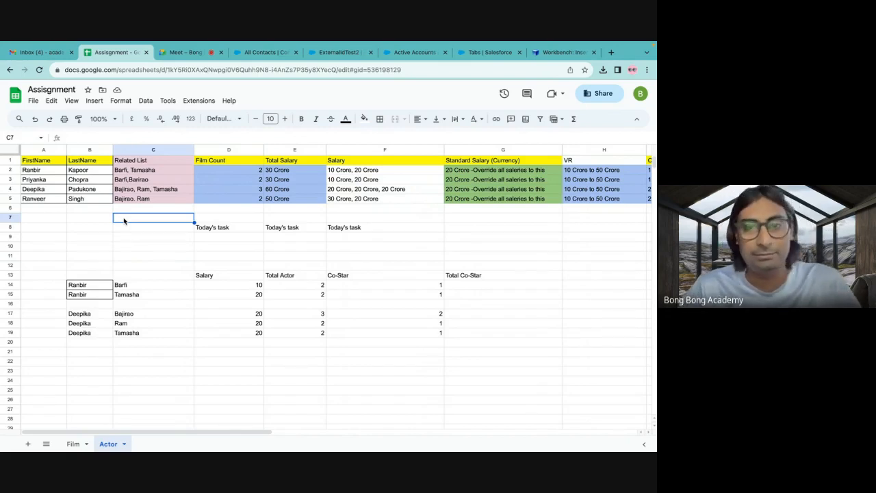
pyautogui.moveTo(134, 173); pyautogui.dragTo(133, 201)
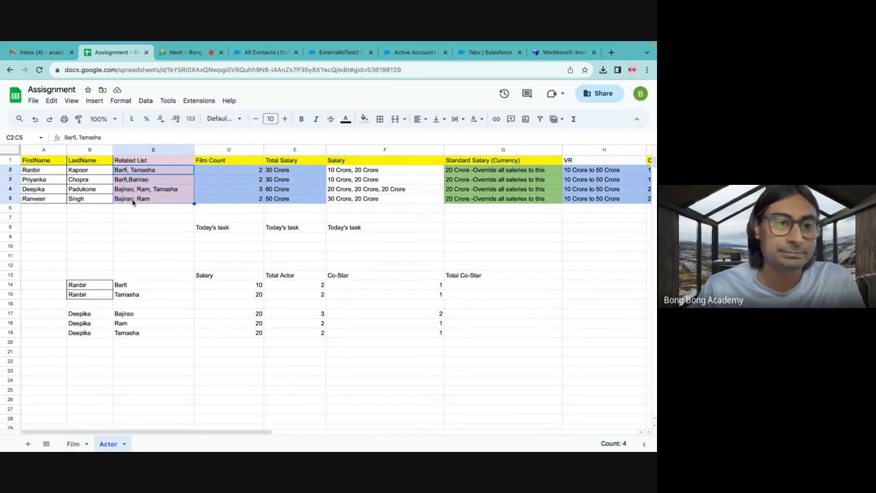
pyautogui.click(73, 444)
pyautogui.moveTo(209, 171); pyautogui.dragTo(212, 202)
pyautogui.click(210, 230)
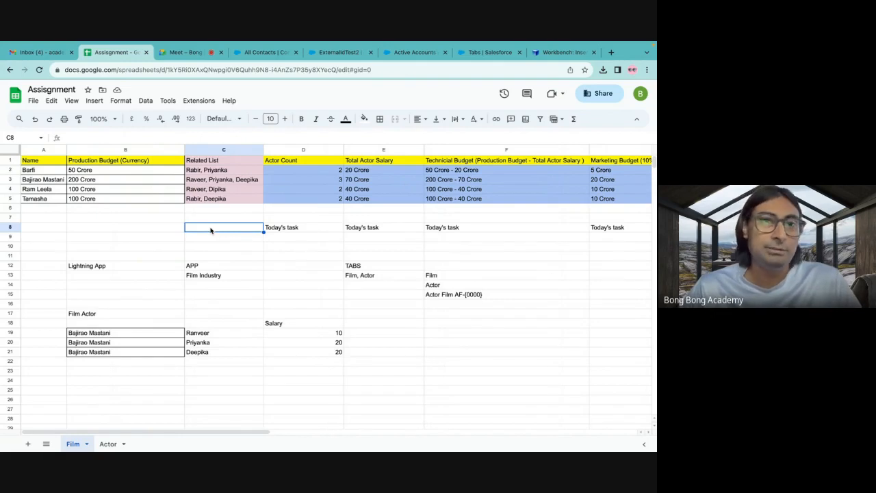
# Check the Meet call, return to the Film sheet, and review the Lightning App requirements: the Film Industry app and its Film, Actor tabs.
pyautogui.click(190, 55)
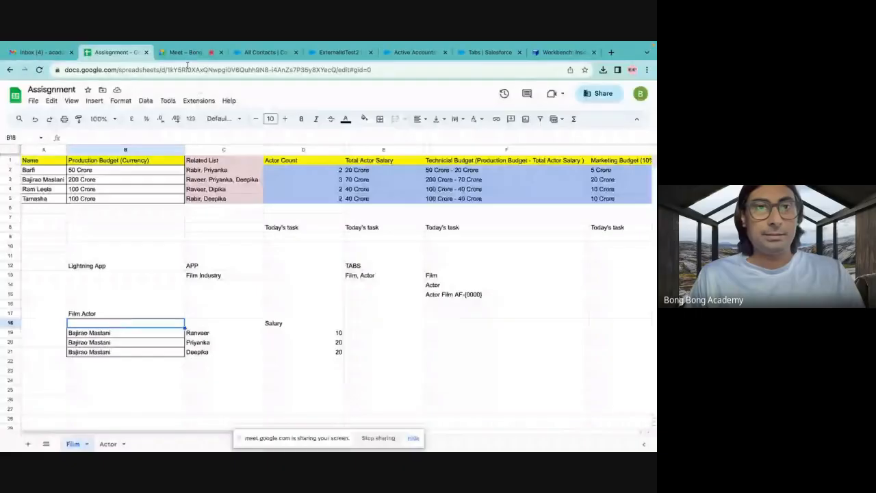
pyautogui.click(186, 55)
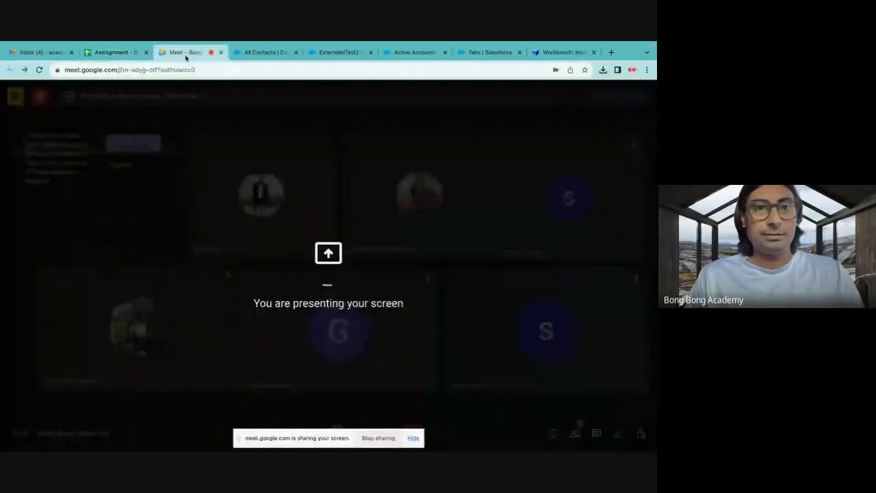
pyautogui.click(130, 53)
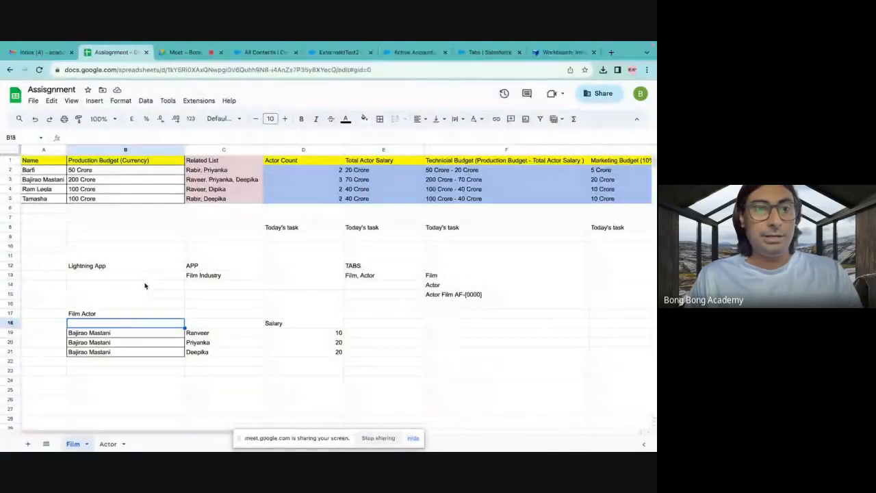
pyautogui.click(87, 268)
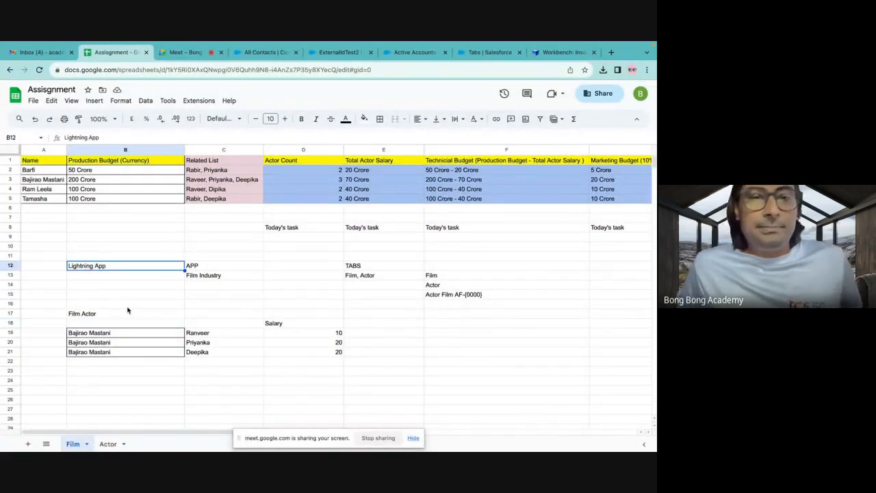
pyautogui.click(204, 277)
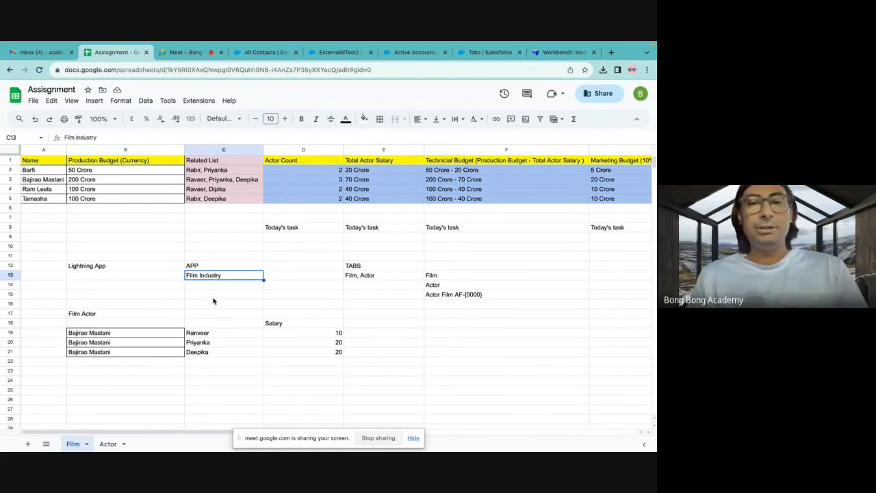
pyautogui.click(353, 277)
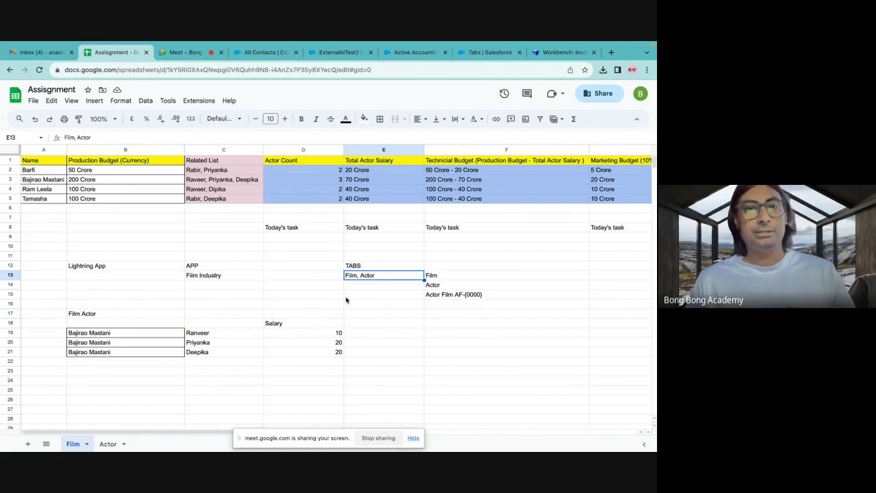
# Switch to the Meet call, open its in-call messages, and copy the email address from the first participant's message.
pyautogui.click(186, 53)
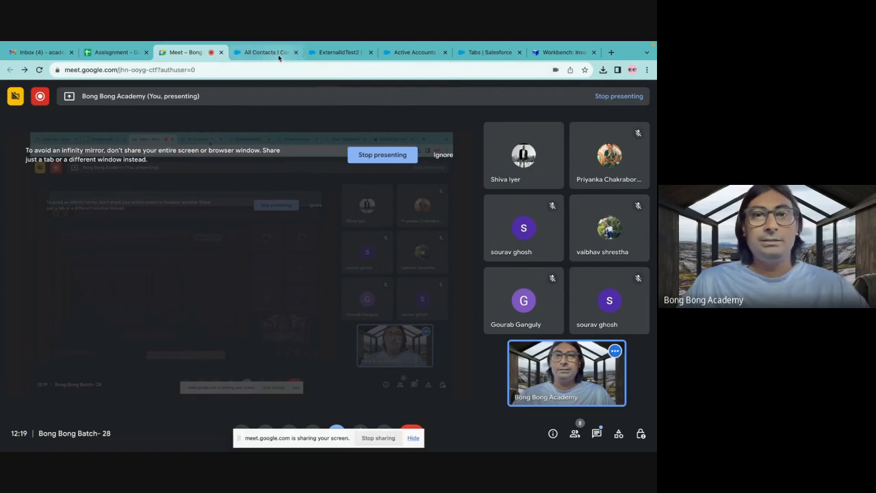
pyautogui.click(596, 436)
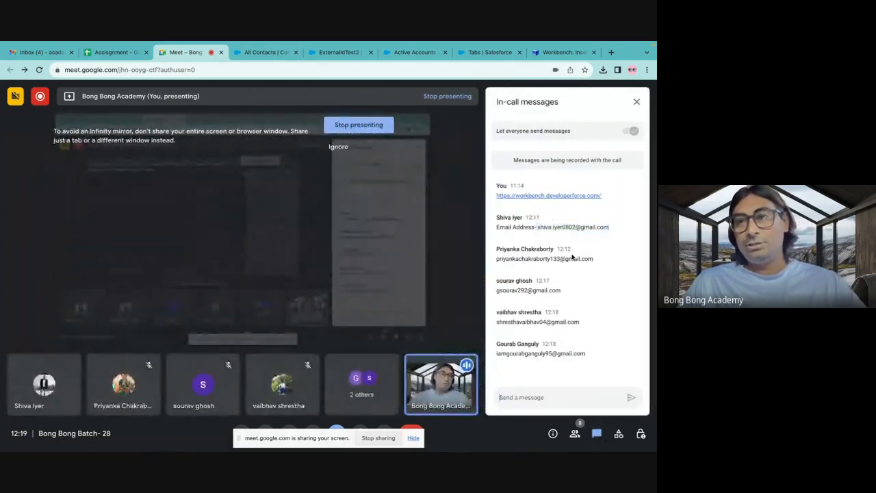
pyautogui.moveTo(555, 231); pyautogui.dragTo(612, 231)
pyautogui.hotkey('ctrl', 'c')
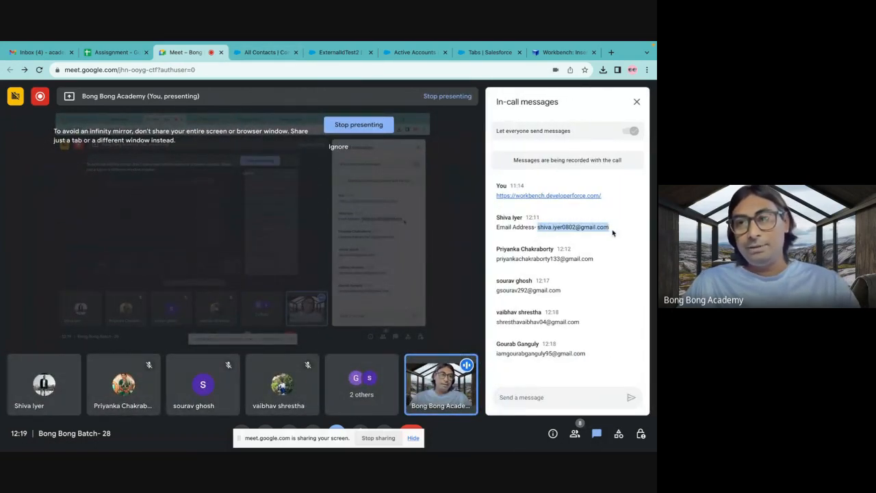
pyautogui.click(120, 52)
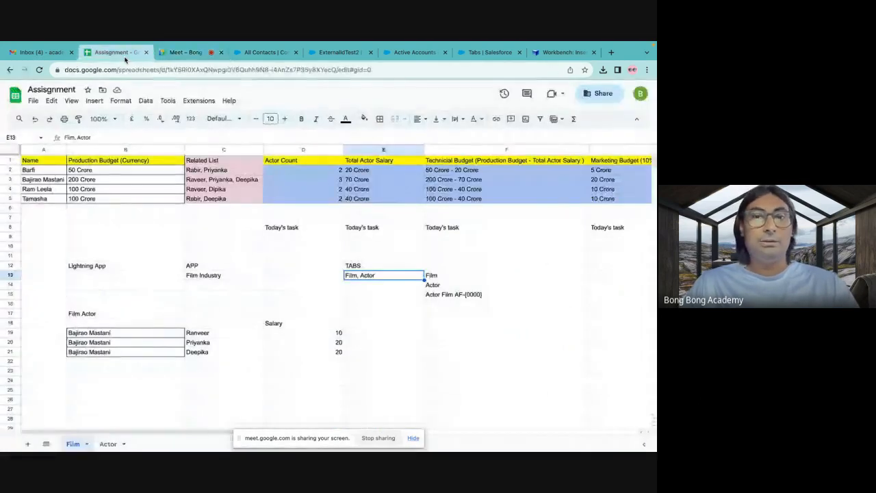
pyautogui.click(199, 56)
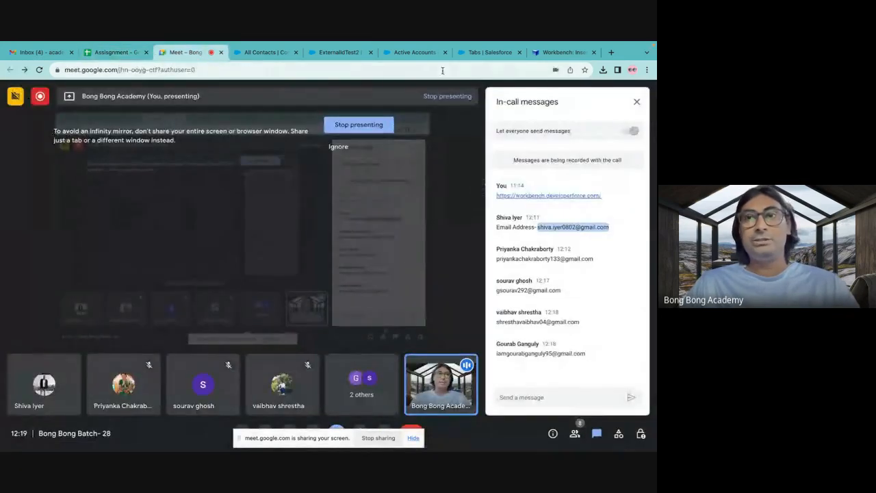
pyautogui.click(488, 53)
pyautogui.click(414, 53)
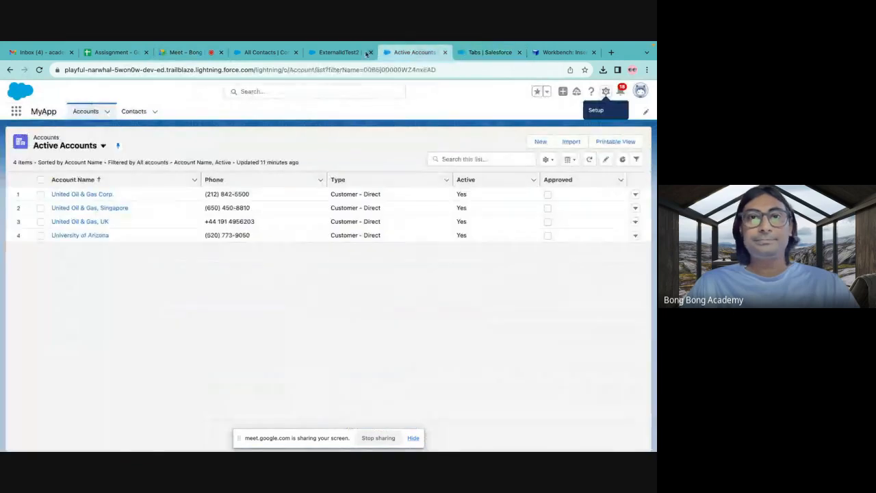
pyautogui.click(339, 53)
pyautogui.click(265, 52)
pyautogui.click(134, 57)
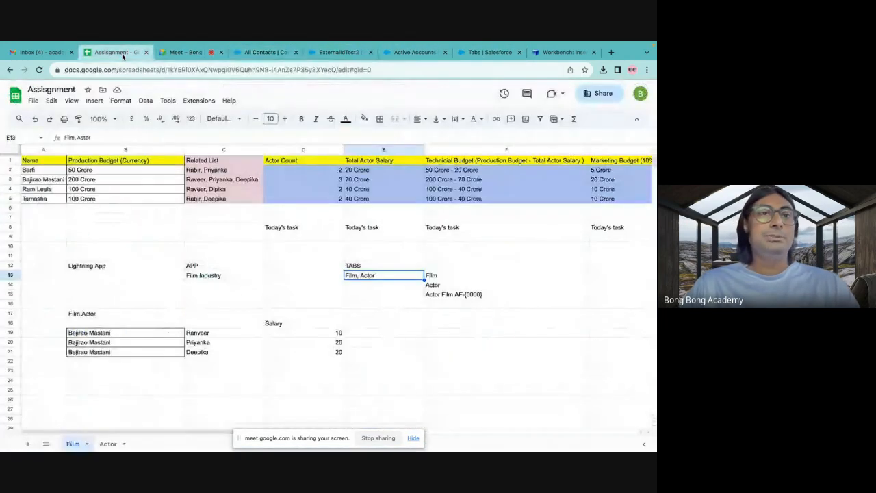
pyautogui.click(180, 55)
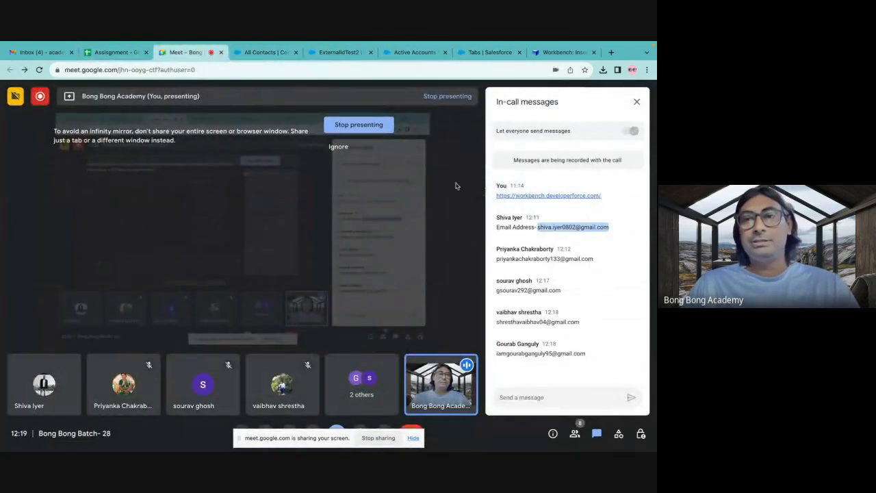
# Return to the Assissgnment spreadsheet, open its sharing settings, and add the first participant's copied email address with Viewer access.
pyautogui.click(116, 53)
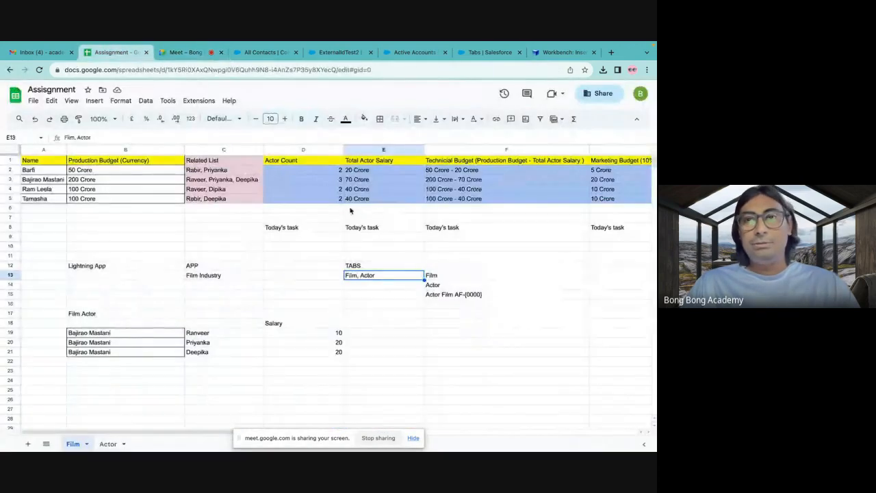
pyautogui.click(606, 95)
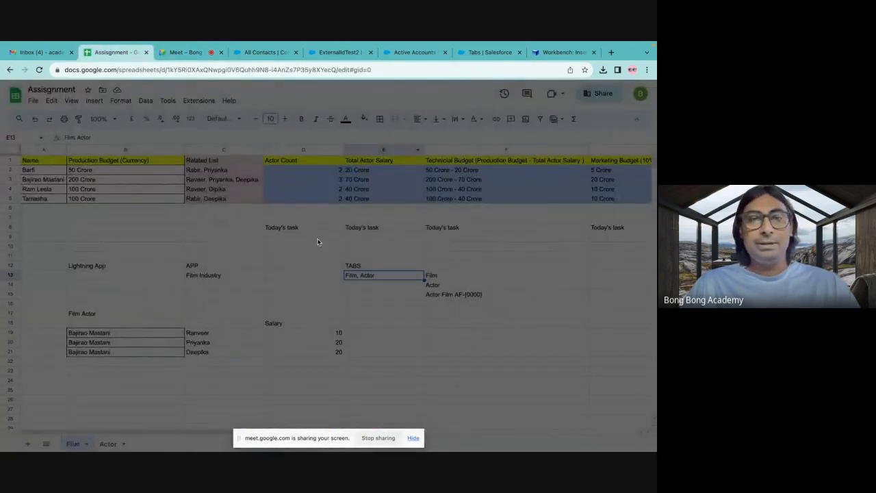
pyautogui.hotkey('ctrl', 'v')
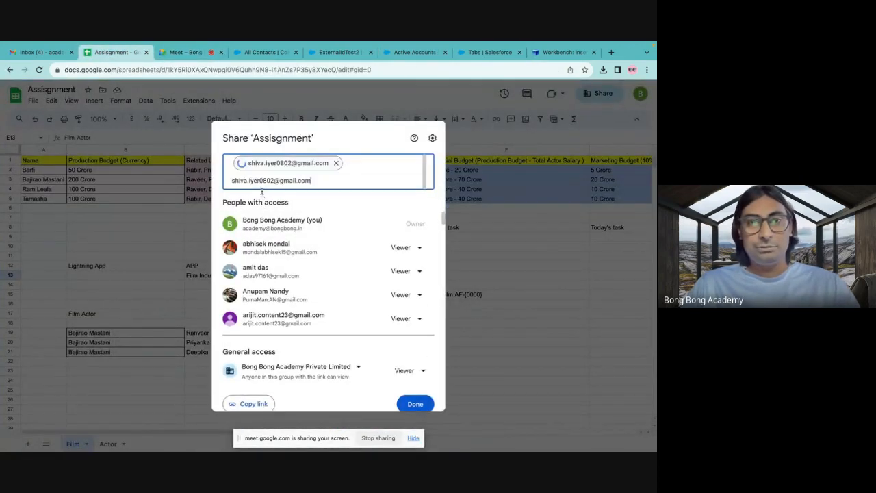
pyautogui.click(410, 218)
pyautogui.click(419, 242)
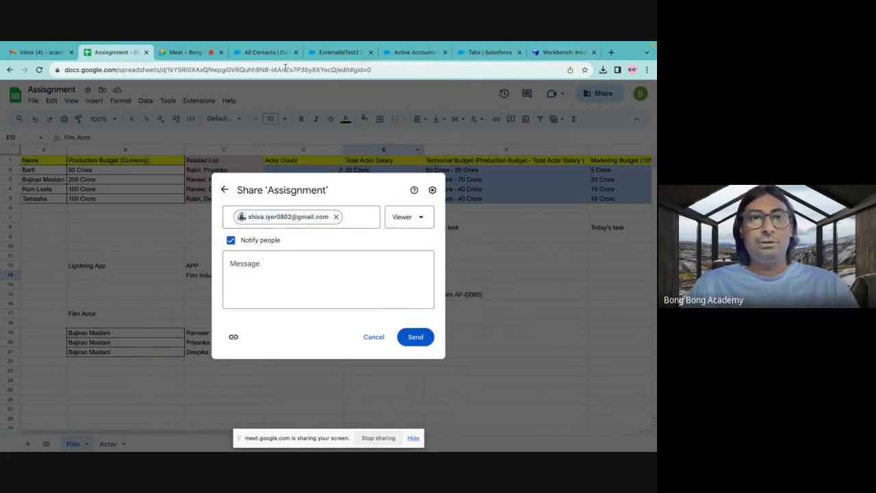
# Copy the second participant's email address from the Meet in-call messages and add it to the spreadsheet's share recipients.
pyautogui.click(194, 56)
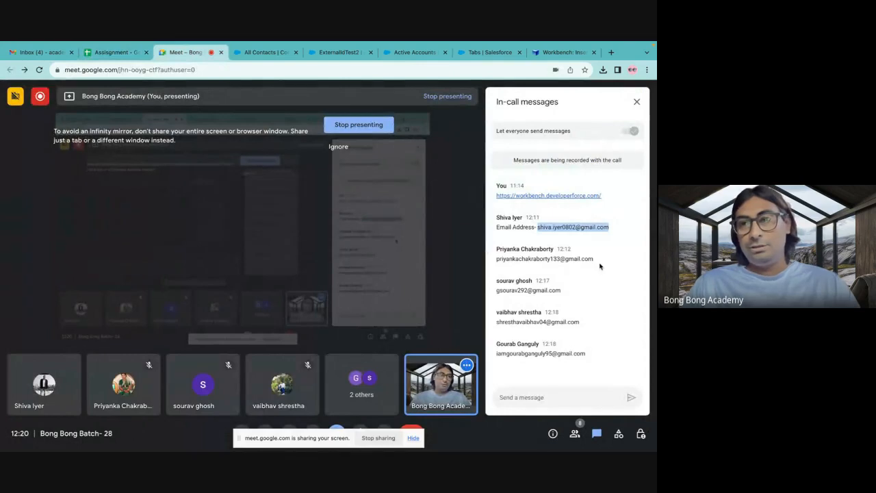
pyautogui.moveTo(596, 260); pyautogui.dragTo(497, 261)
pyautogui.hotkey('ctrl', 'c')
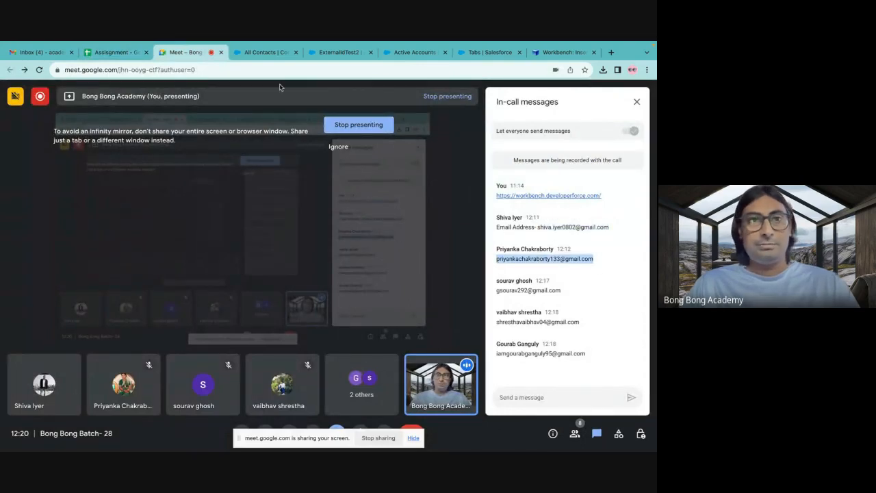
pyautogui.click(113, 52)
pyautogui.click(352, 217)
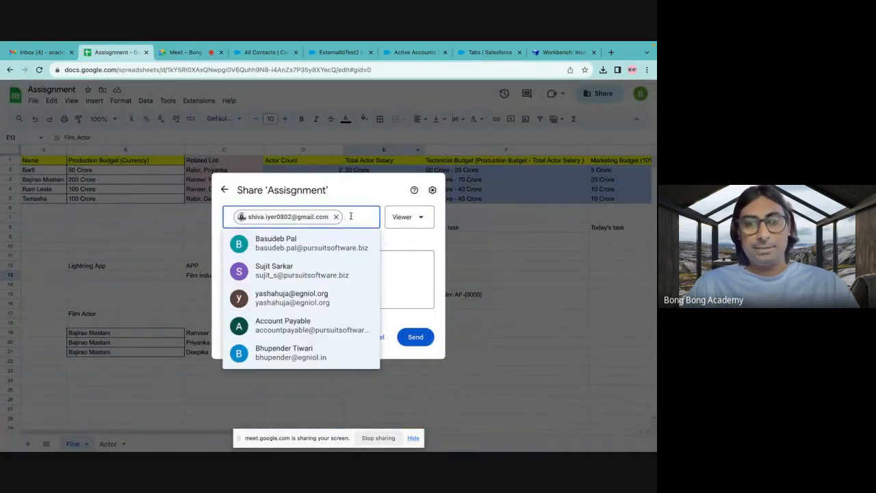
pyautogui.hotkey('ctrl', 'v')
# Copy the third participant's email address from the Meet chat and add it as another recipient of the Assissgnment share.
pyautogui.click(184, 52)
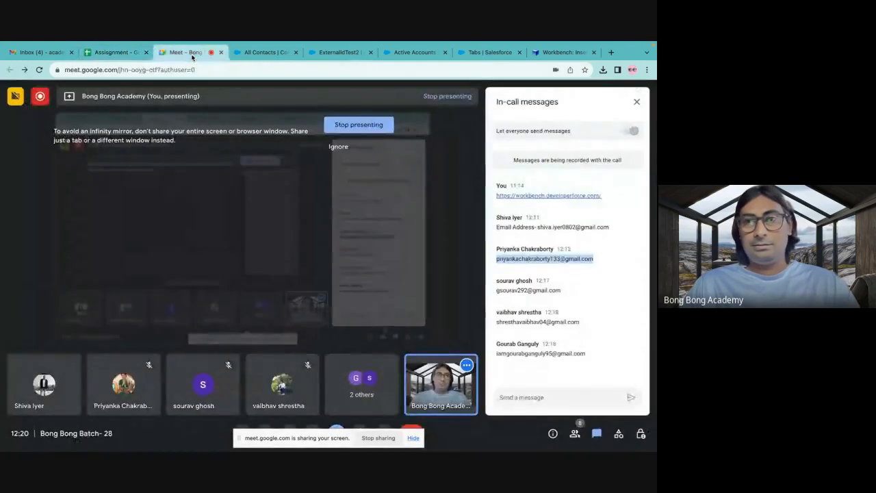
pyautogui.moveTo(562, 293); pyautogui.dragTo(488, 294)
pyautogui.hotkey('ctrl', 'c')
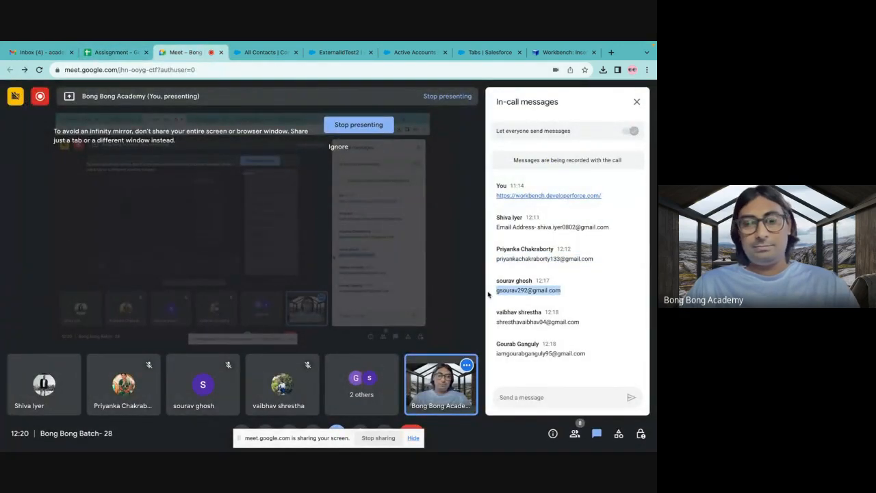
pyautogui.click(113, 52)
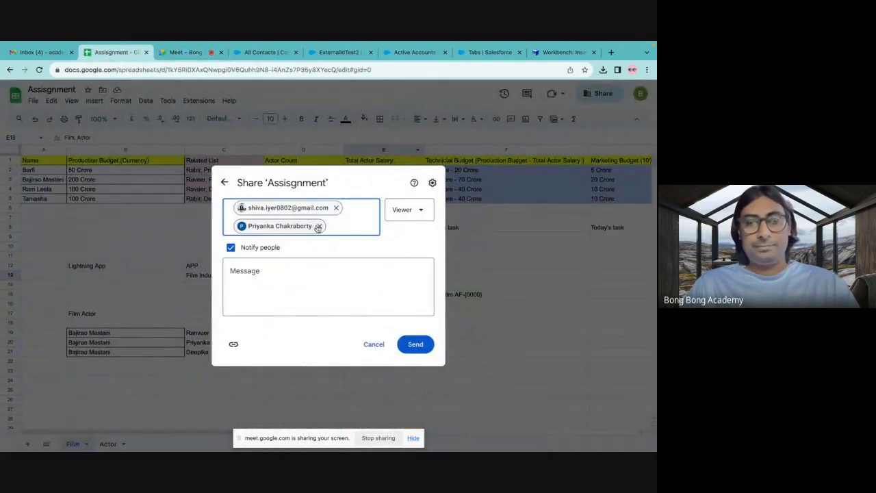
pyautogui.hotkey('ctrl', 'v')
# Add the fourth participant's email address, copied from the Meet in-call messages, to the people the spreadsheet is shared with.
pyautogui.click(185, 53)
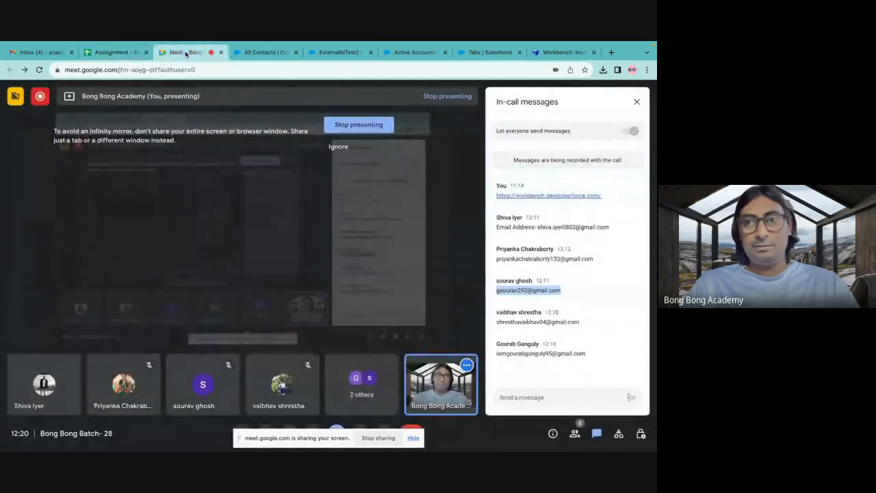
pyautogui.moveTo(578, 322); pyautogui.dragTo(520, 322)
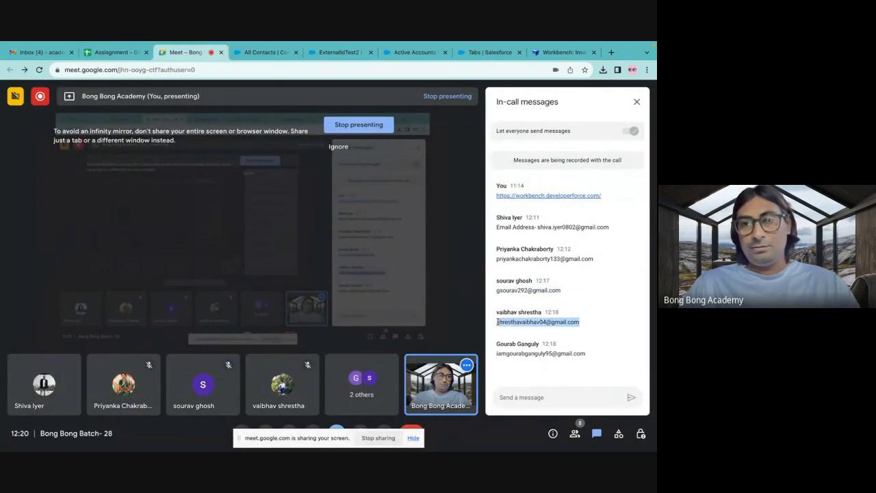
pyautogui.click(113, 52)
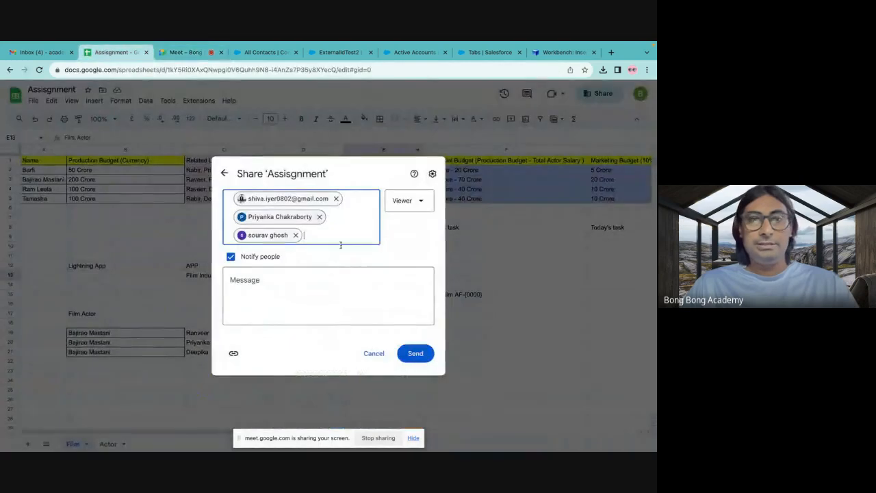
pyautogui.hotkey('ctrl', 'v')
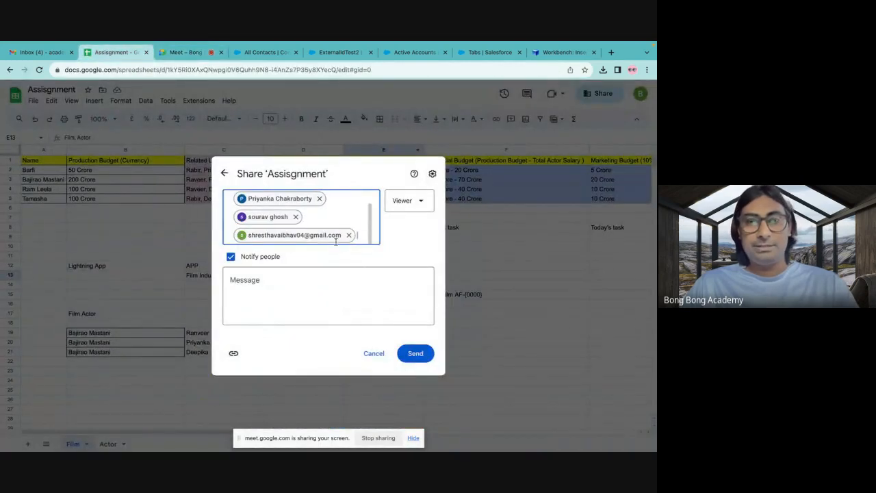
# Add the fifth participant's email address from the Meet chat, then send the share invitation and approve sharing outside the organisation.
pyautogui.click(185, 53)
pyautogui.moveTo(587, 356); pyautogui.dragTo(487, 353)
pyautogui.hotkey('ctrl', 'c')
pyautogui.click(113, 52)
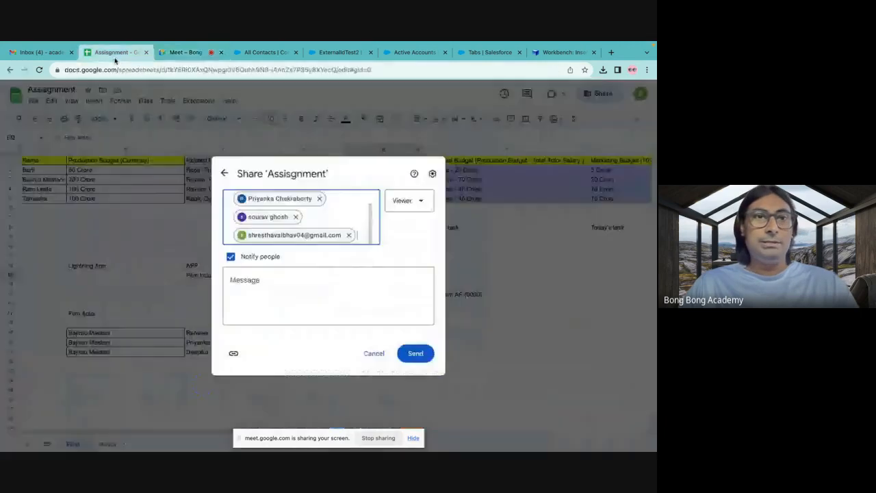
pyautogui.click(357, 237)
pyautogui.hotkey('ctrl', 'v')
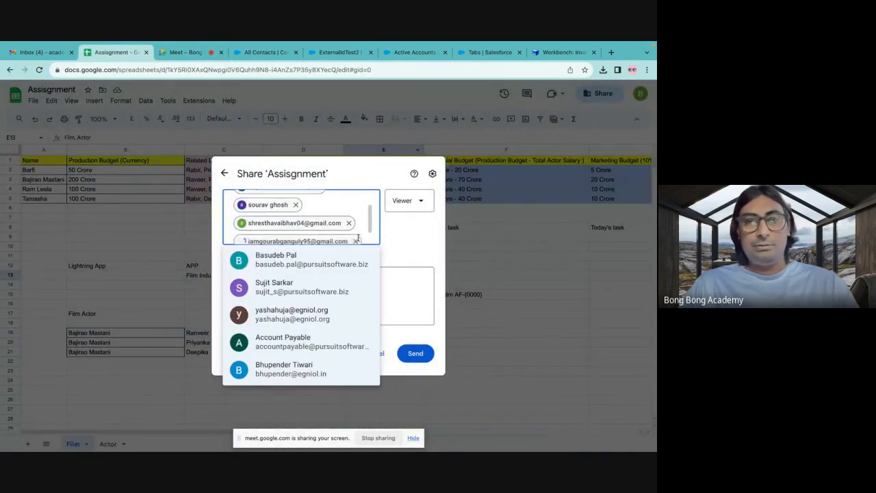
pyautogui.press('Return')
pyautogui.click(420, 354)
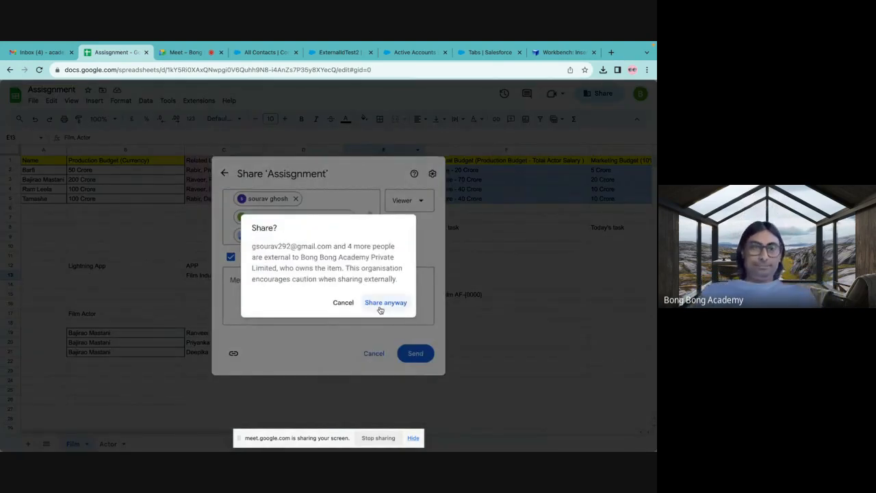
pyautogui.click(378, 300)
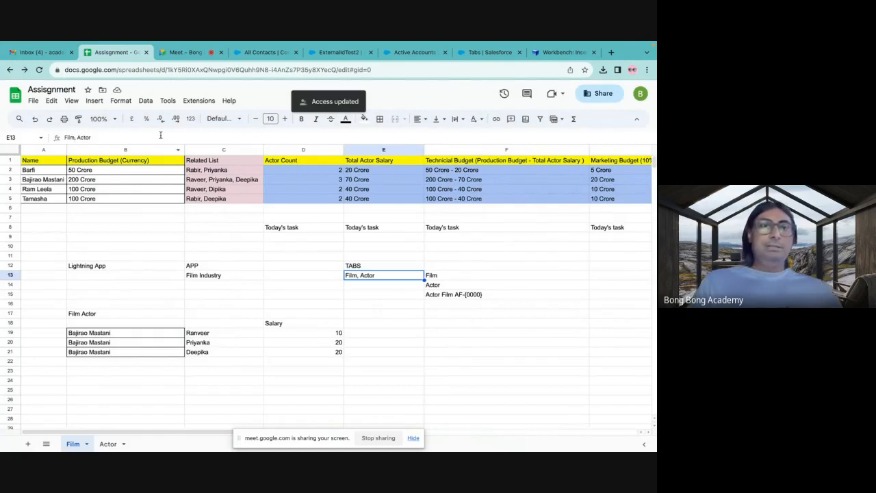
# Switch to the Meet call and stop presenting the screen.
pyautogui.click(184, 52)
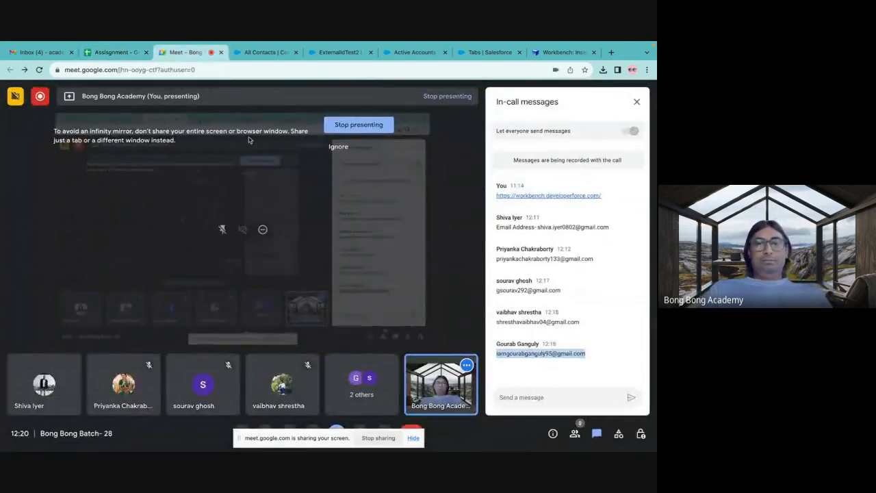
pyautogui.click(348, 126)
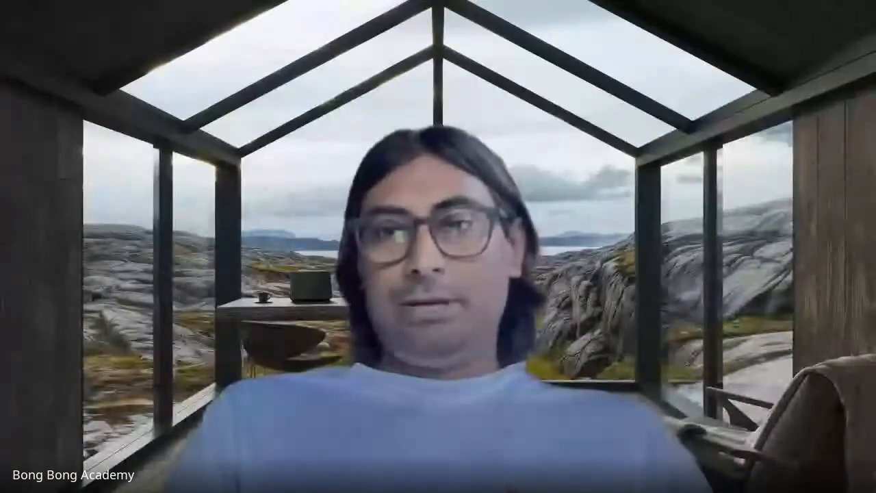